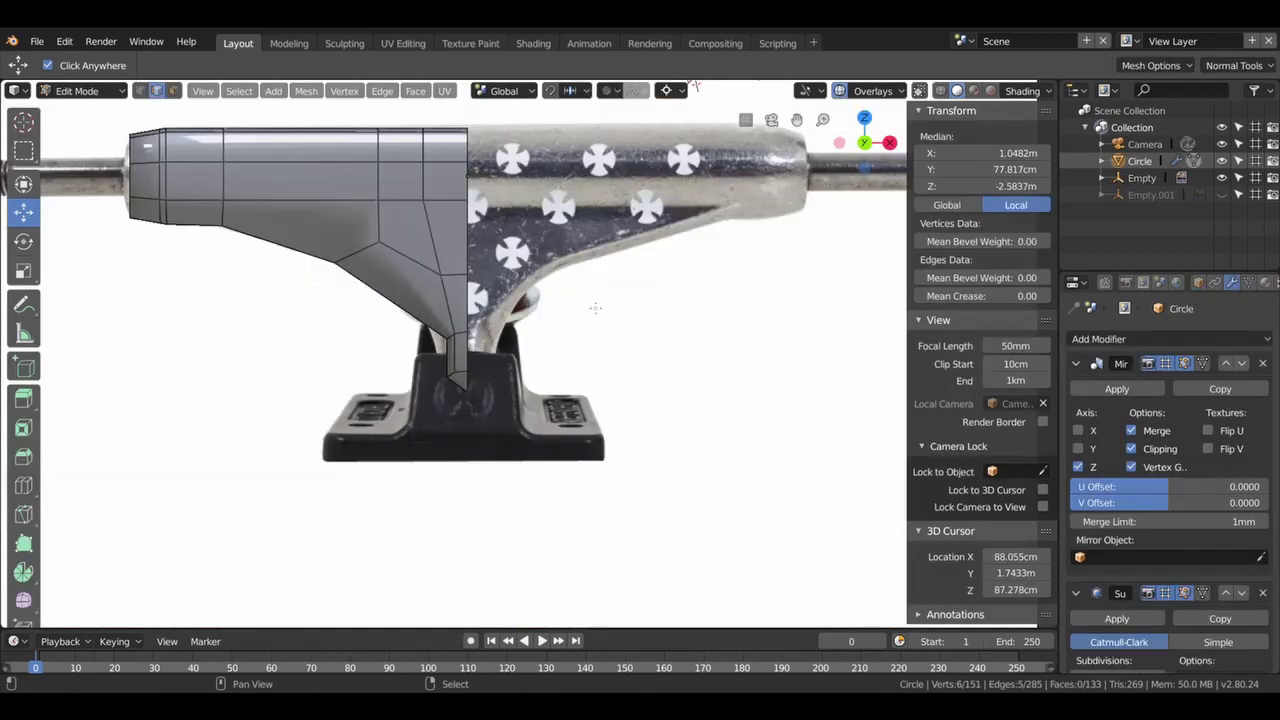
- Frame the hanger mesh, preview it smooth-subdivided, and return to orbit beneath it
shift+middle_drag(603, 317, 660, 396)
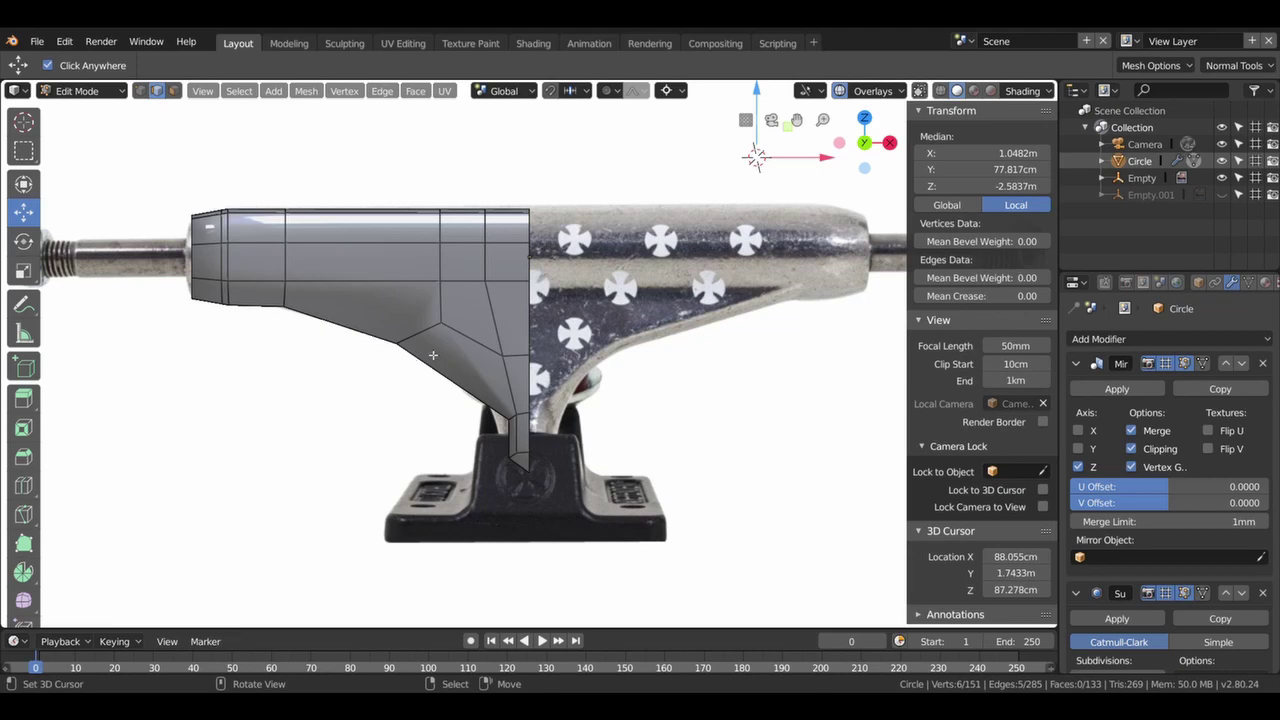
key(Tab)
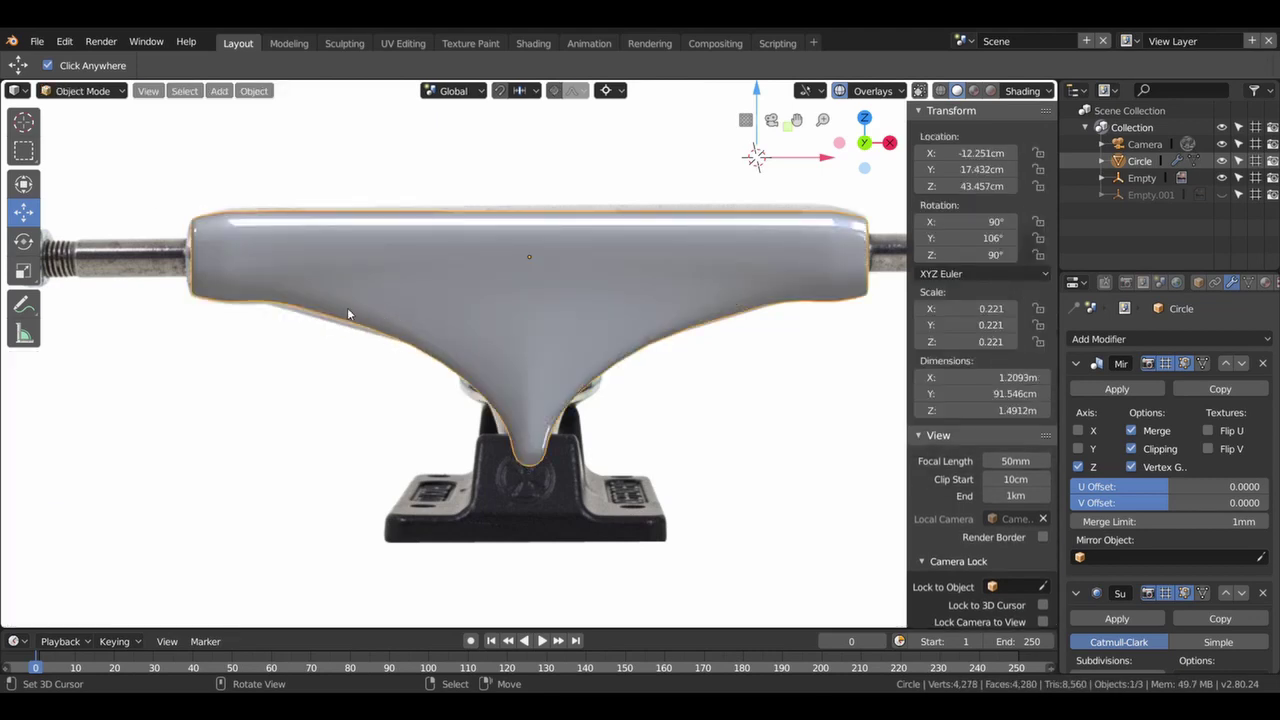
key(Tab)
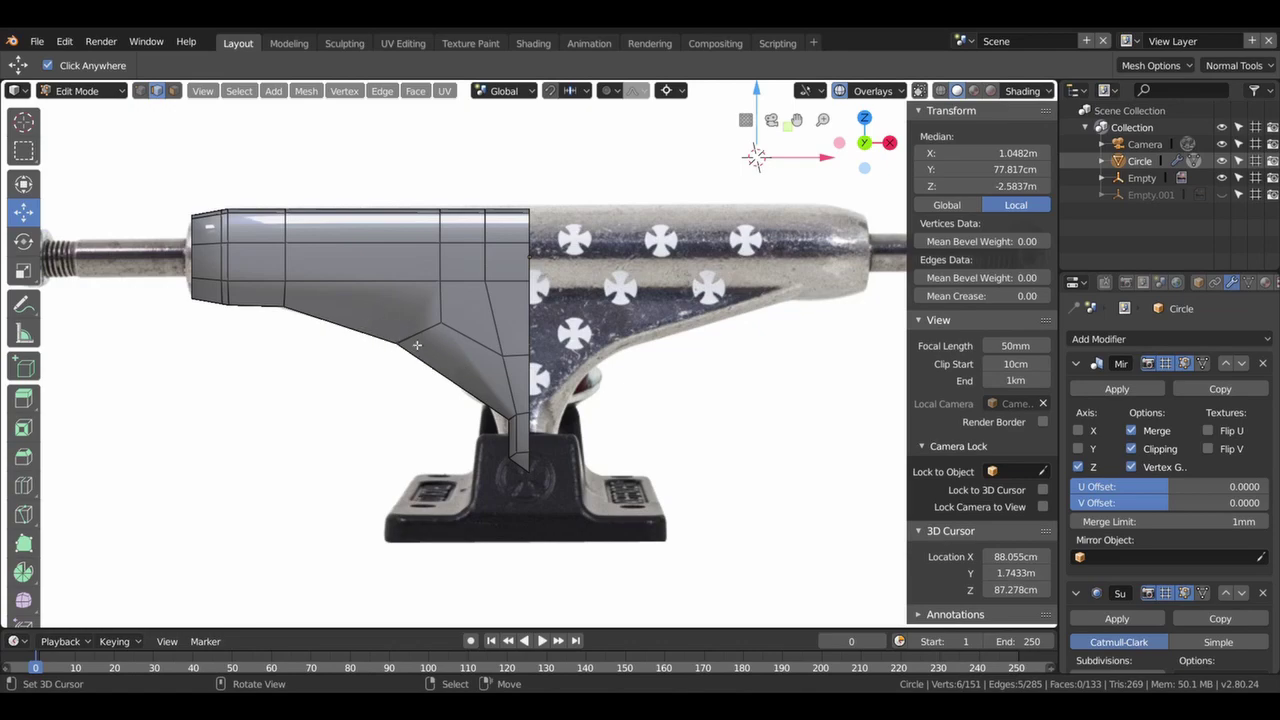
mouse_move(393, 309)
middle_down()
mouse_move(597, 189)
mouse_move(701, 205)
middle_up()
mouse_move(665, 338)
middle_down()
mouse_move(617, 275)
mouse_move(562, 347)
middle_up()
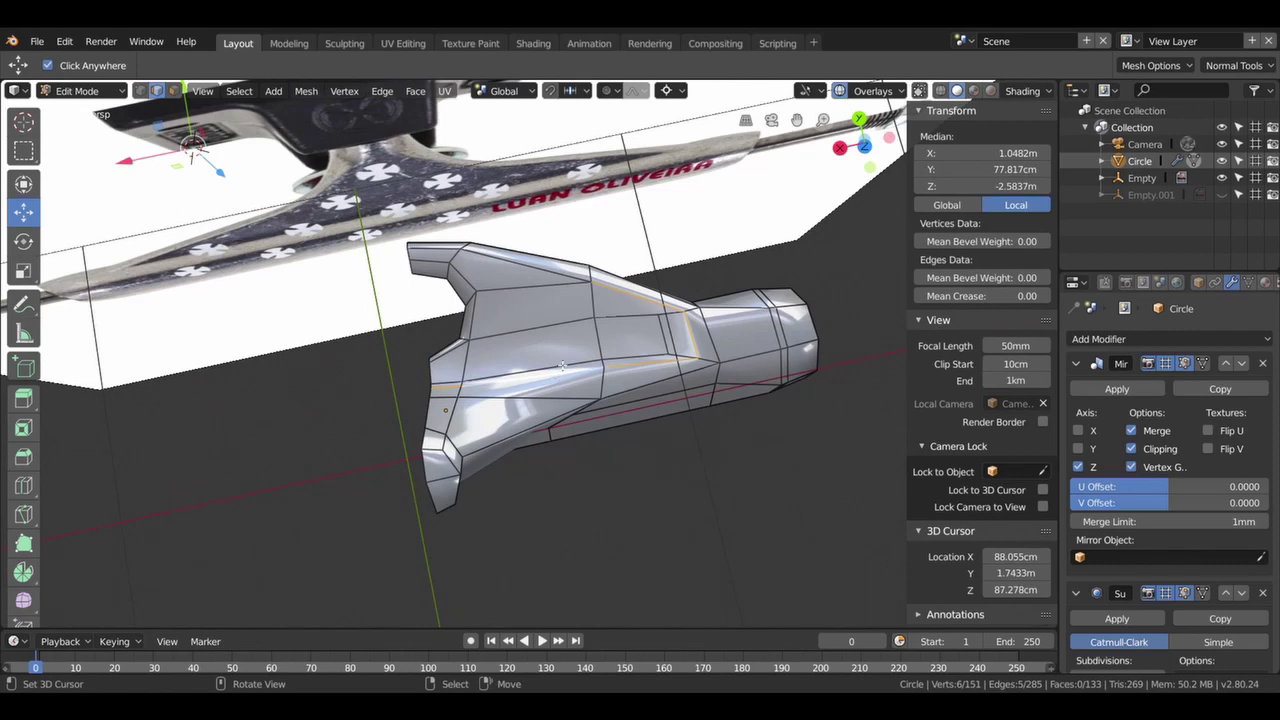
- Select an edge and an edge loop across the hanger, then preview the smooth mirrored hanger
click(562, 368)
middle_drag(562, 370, 563, 373)
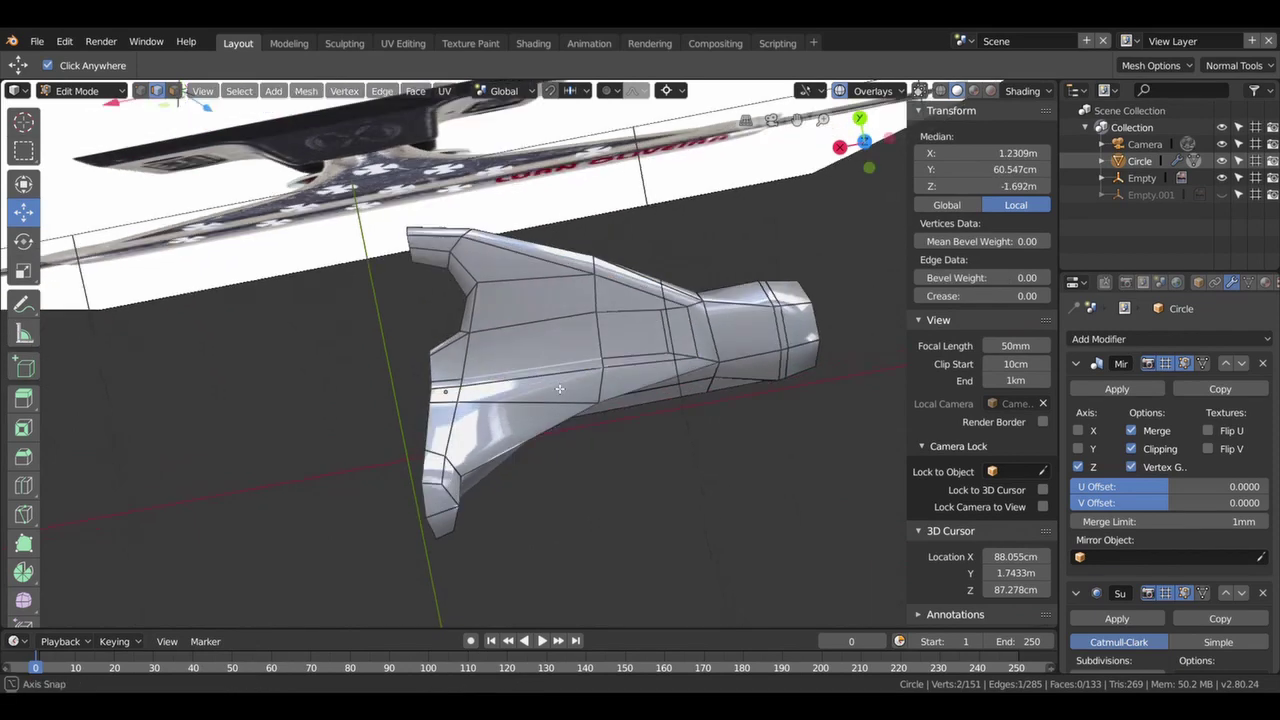
alt+click(563, 373)
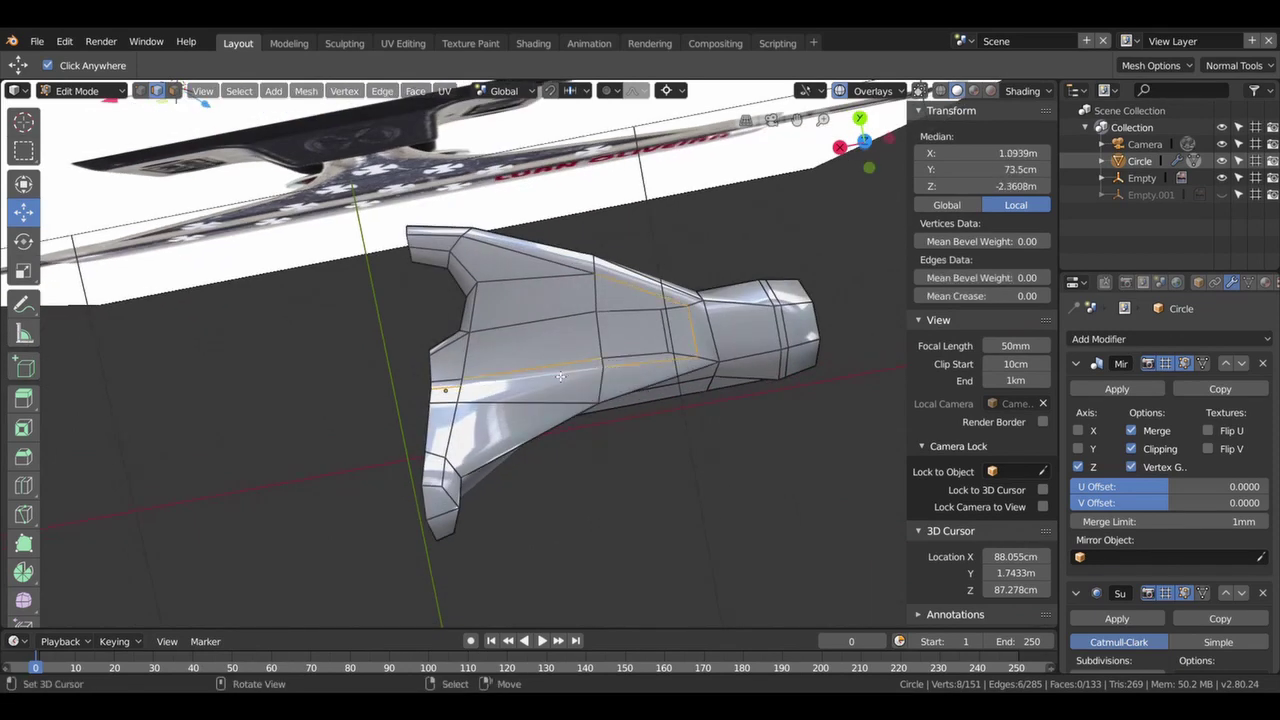
shift+click(568, 377)
middle_drag(495, 381, 468, 234)
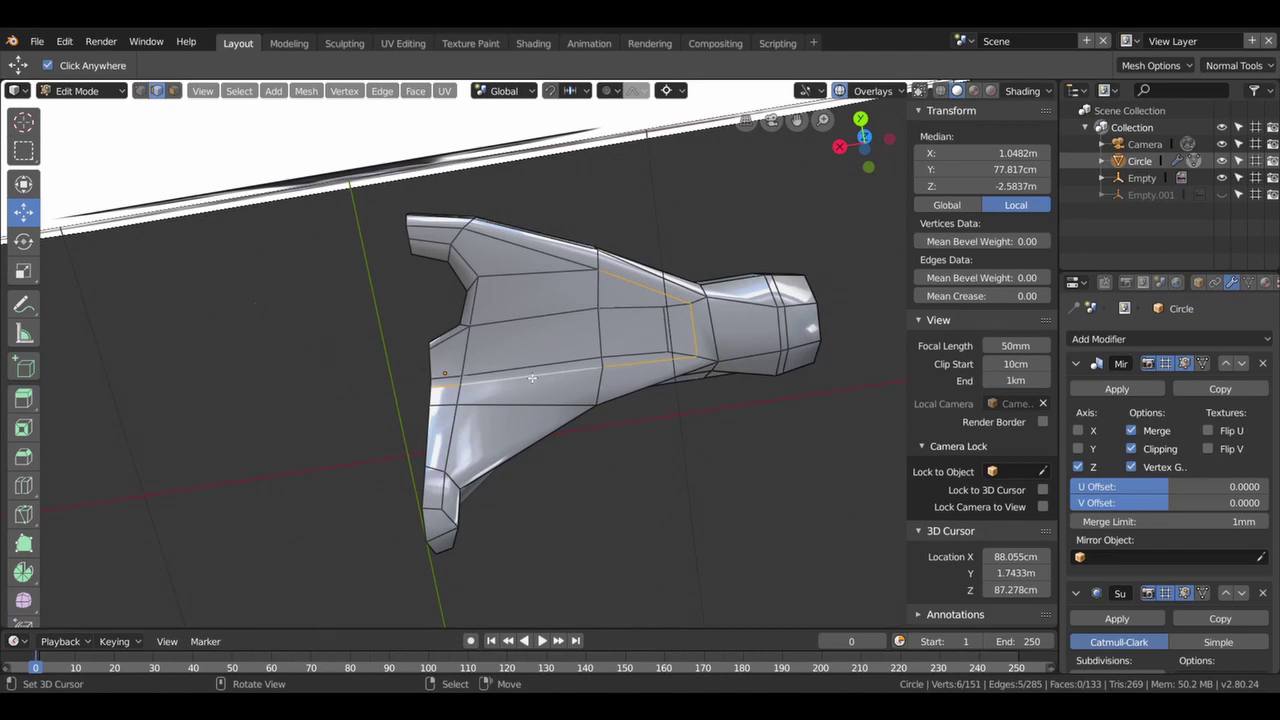
key(Tab)
key(Tab)
click(603, 293)
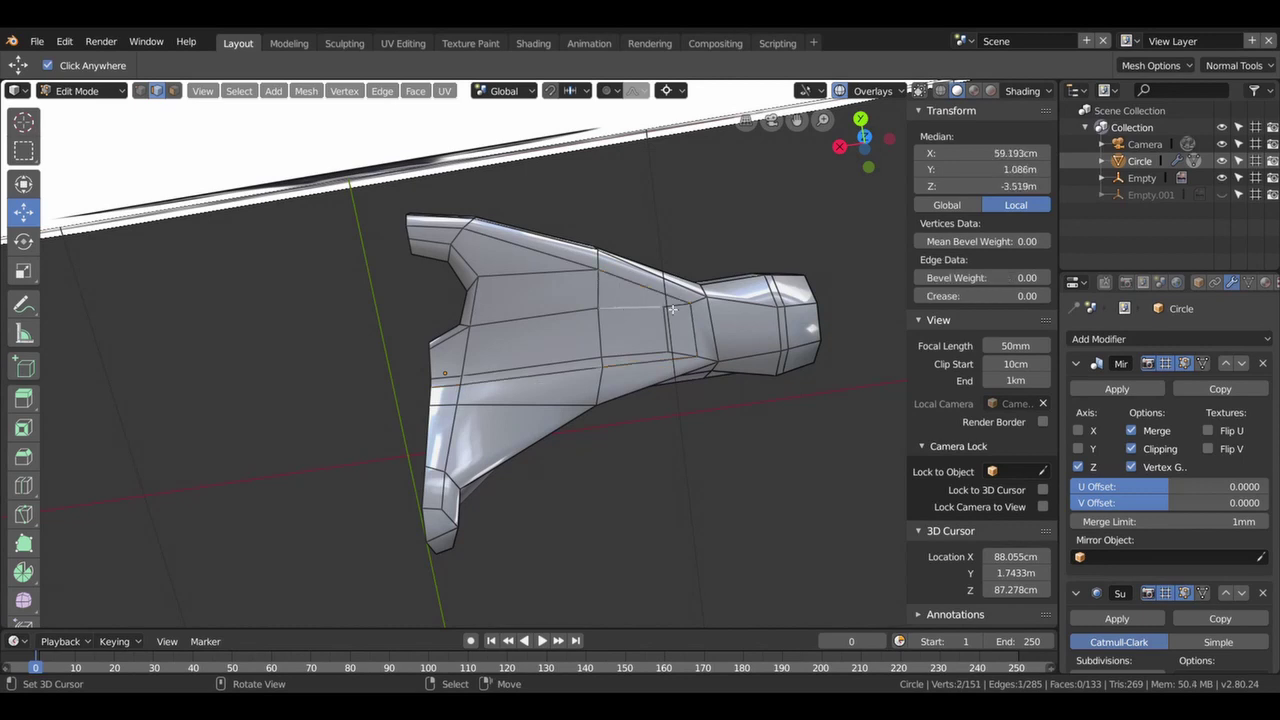
- Pick edges along the hanger's upper side, clear the selection, and inspect the smoothed hanger
click(665, 331)
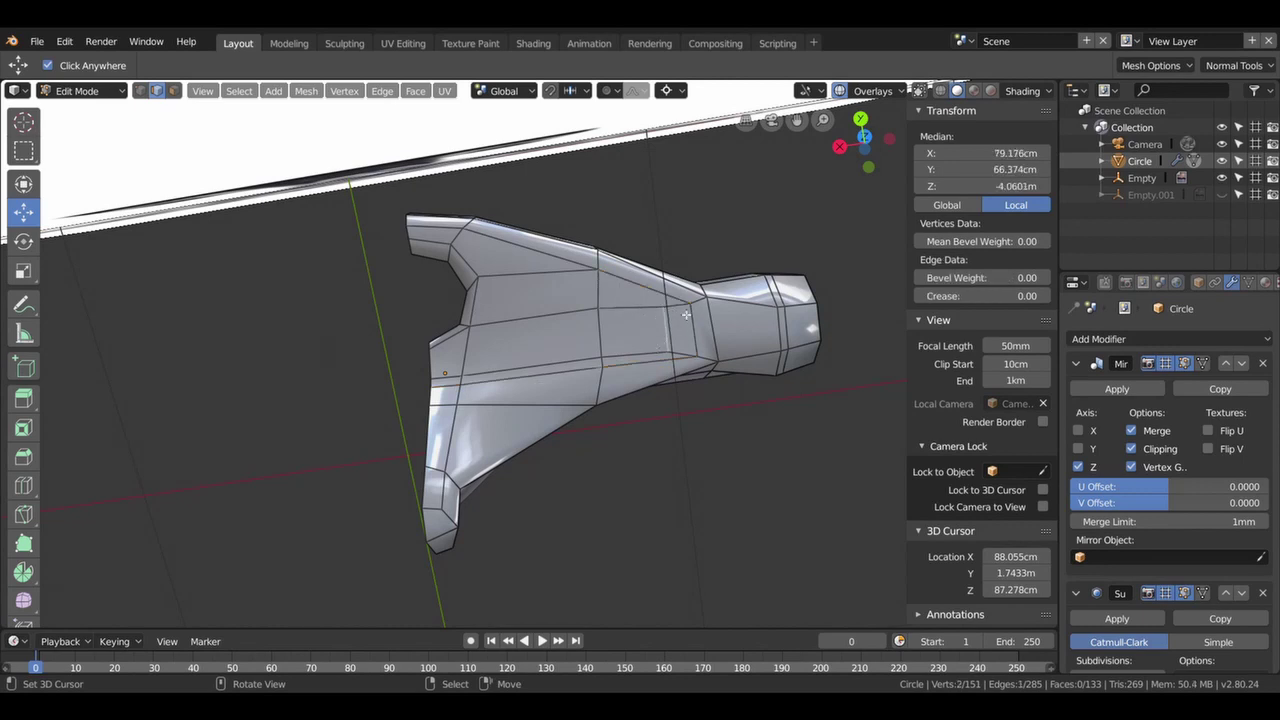
click(667, 312)
click(678, 308)
click(657, 296)
click(614, 312)
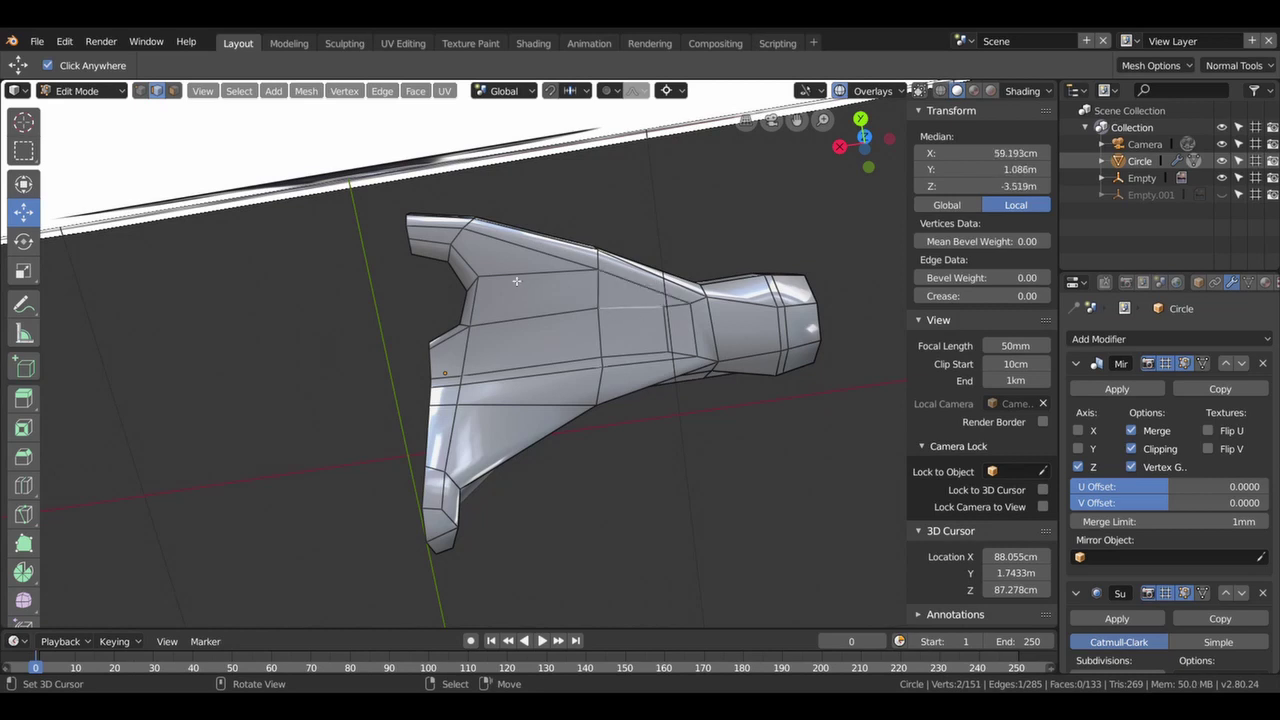
click(470, 258)
click(494, 244)
click(533, 272)
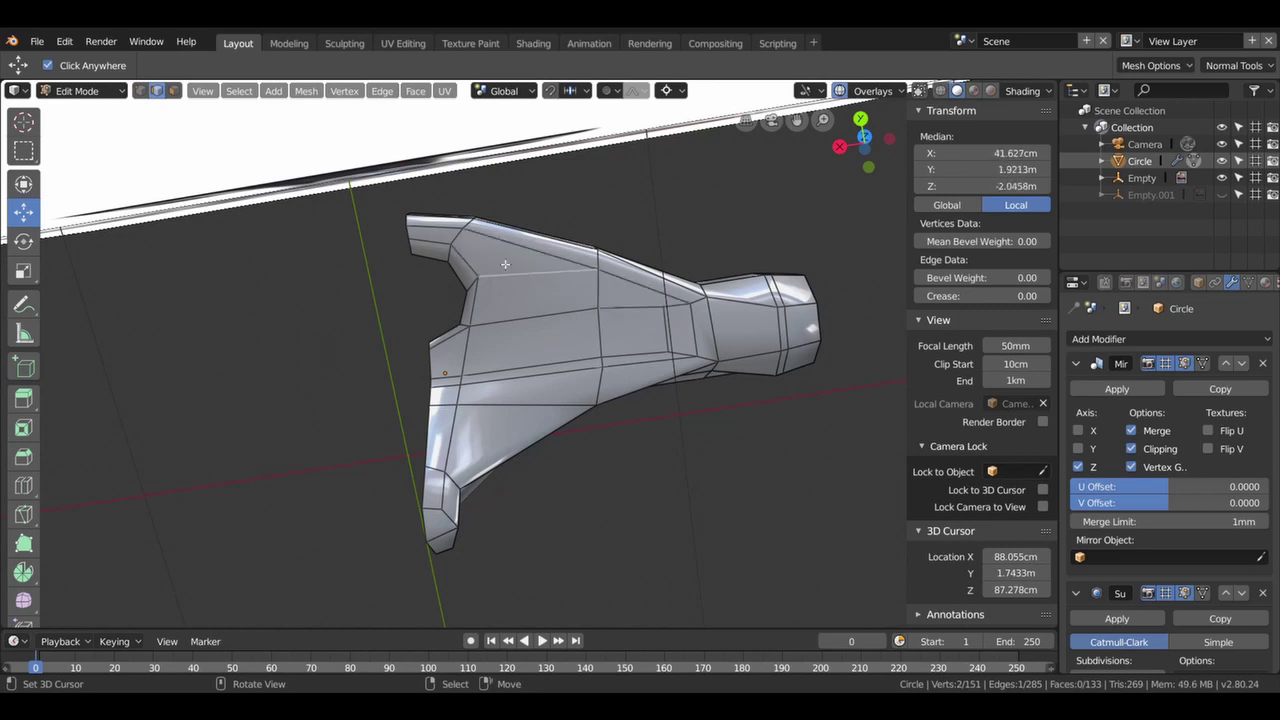
click(406, 235)
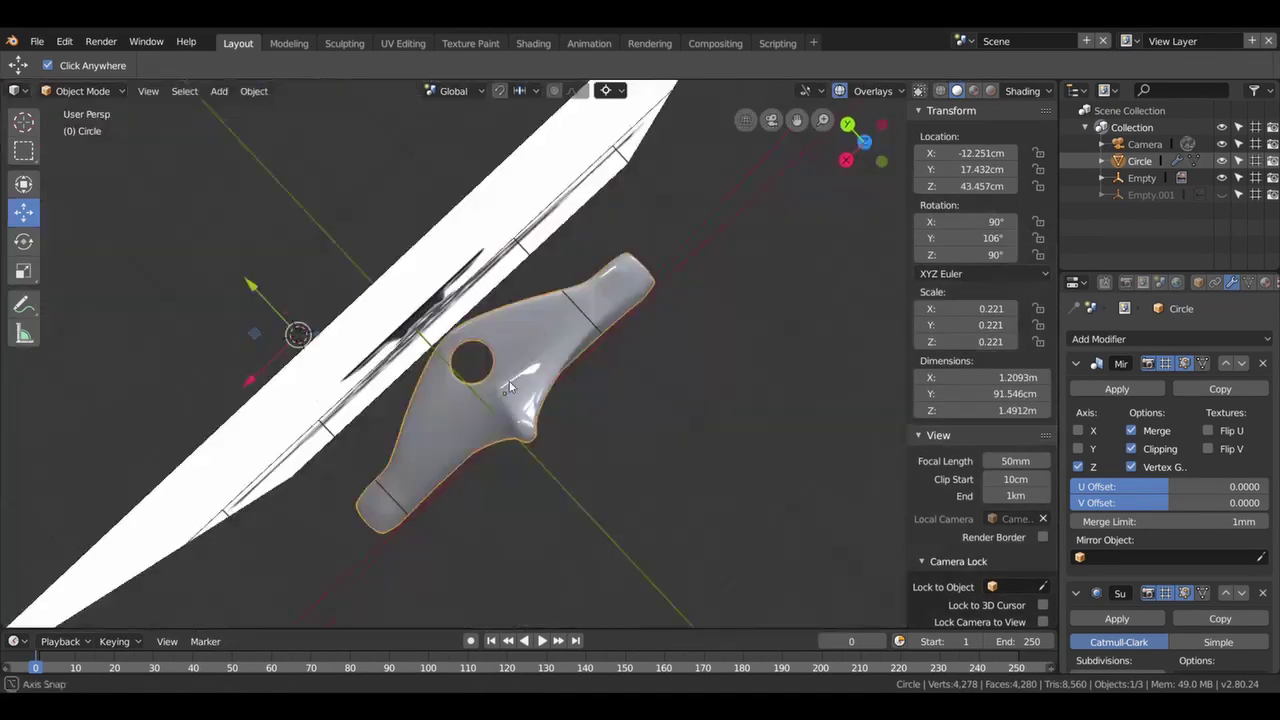
middle_drag(510, 387, 568, 388)
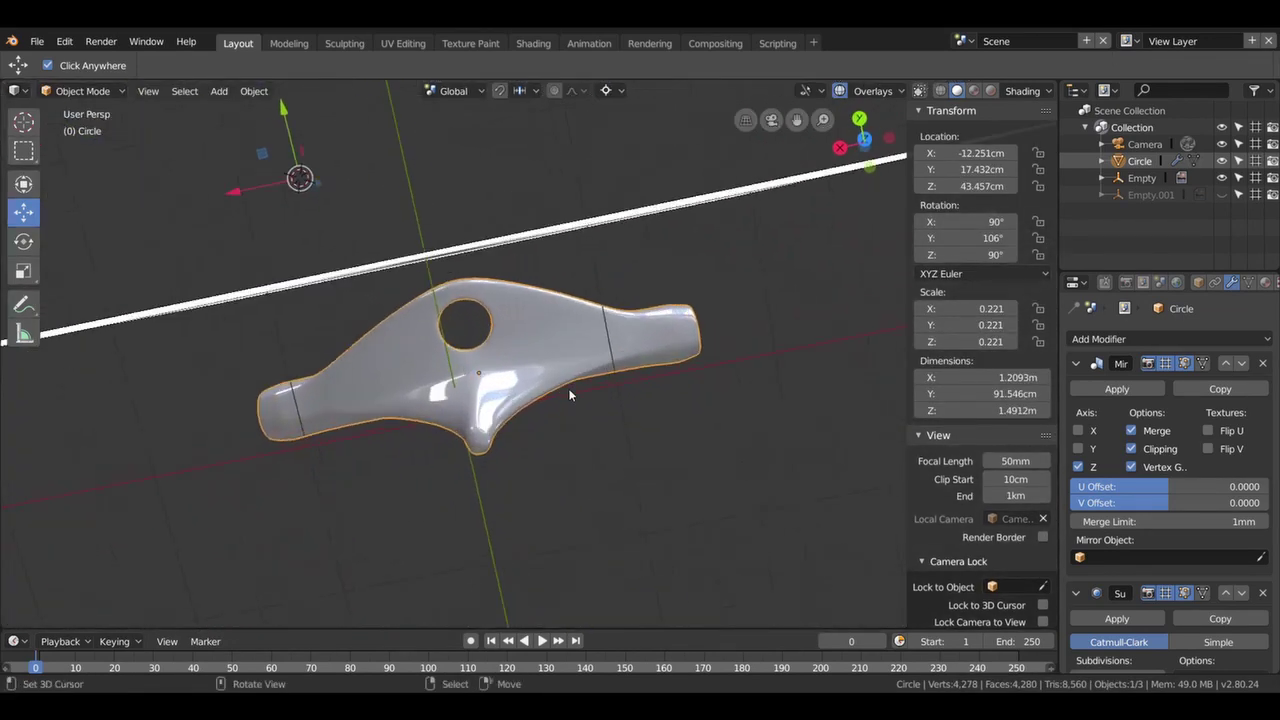
scroll(568, 388, up, 3)
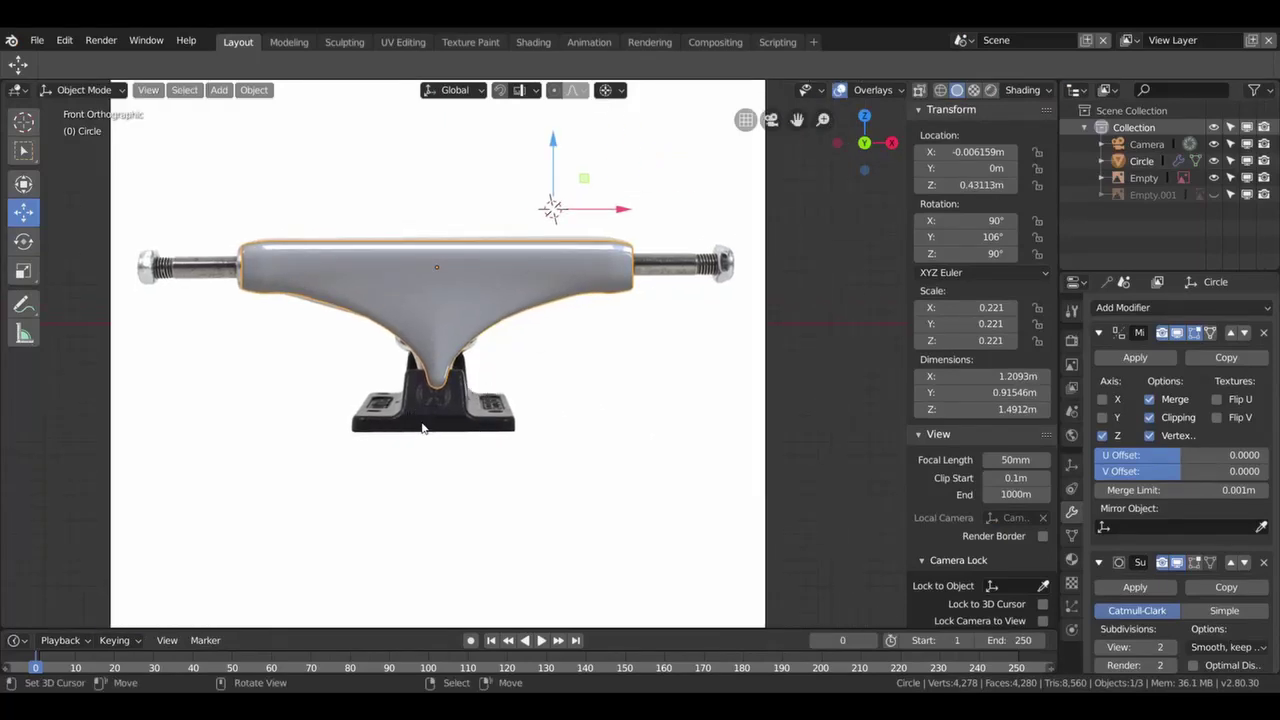
- Add a plane, drop it to the baseplate bottom, and snap the 3D cursor to it
key(shift+a)
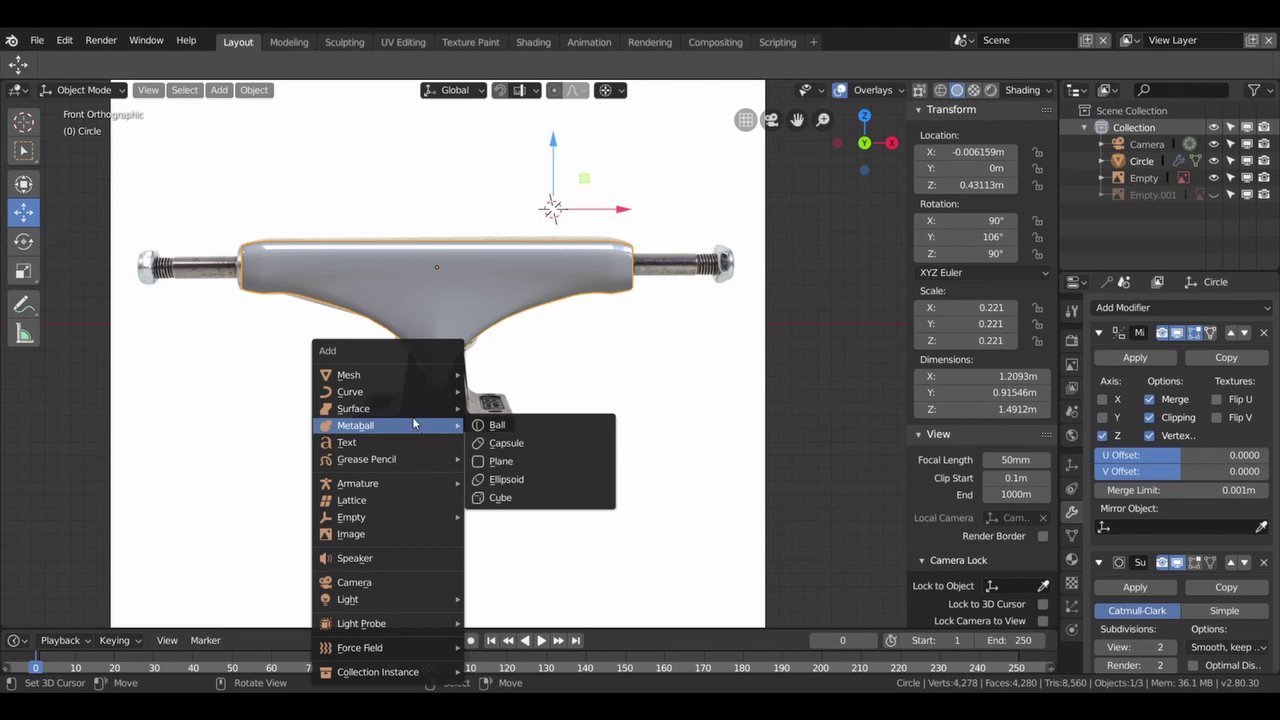
mouse_move(360, 374)
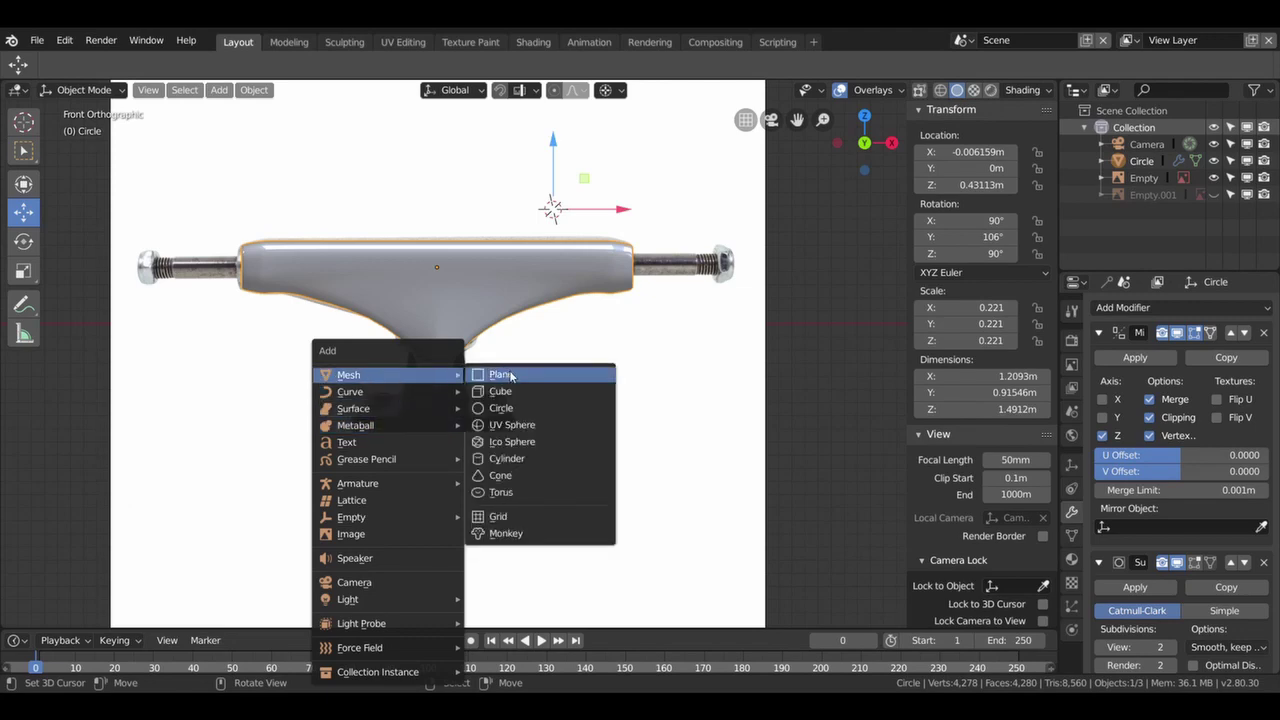
click(511, 375)
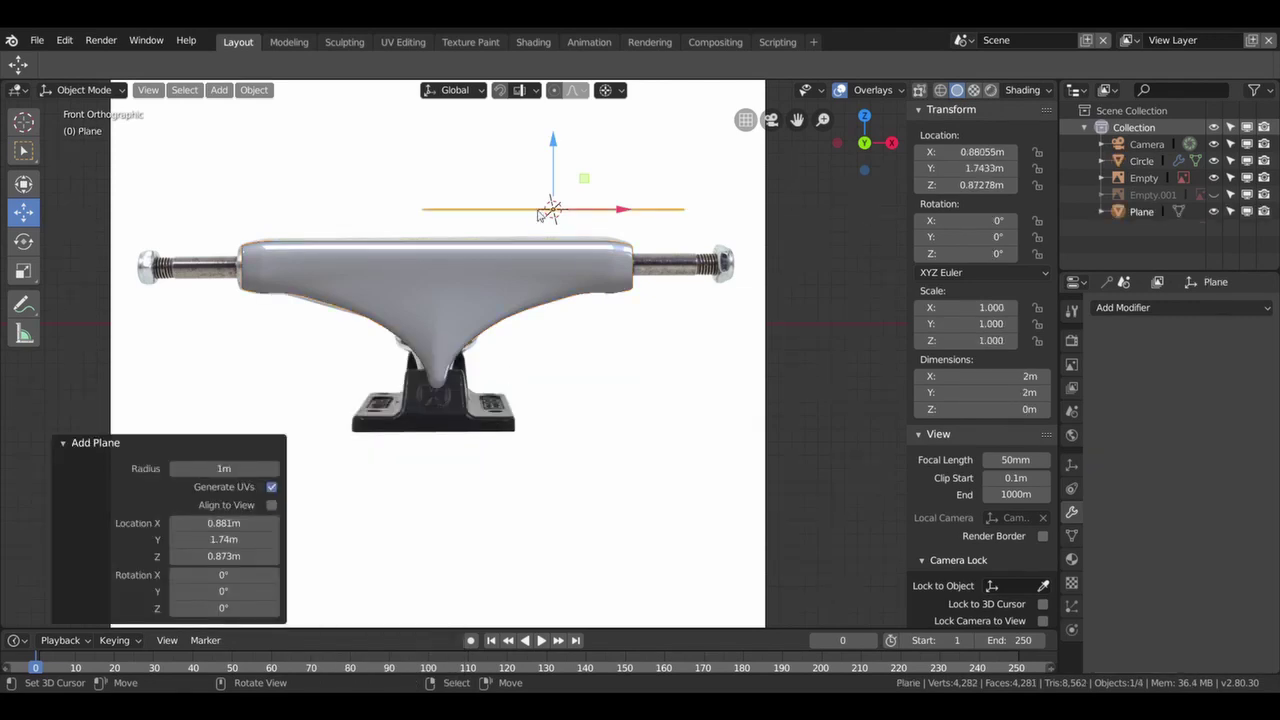
key(g)
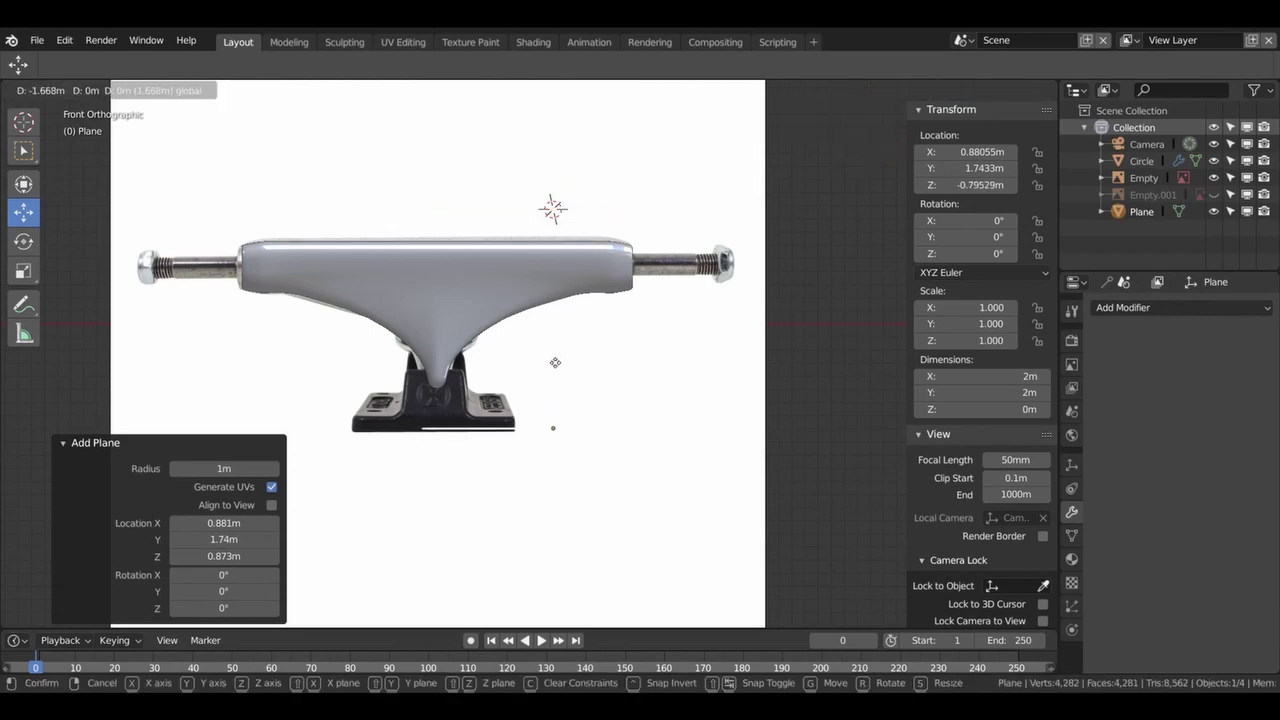
click(558, 365)
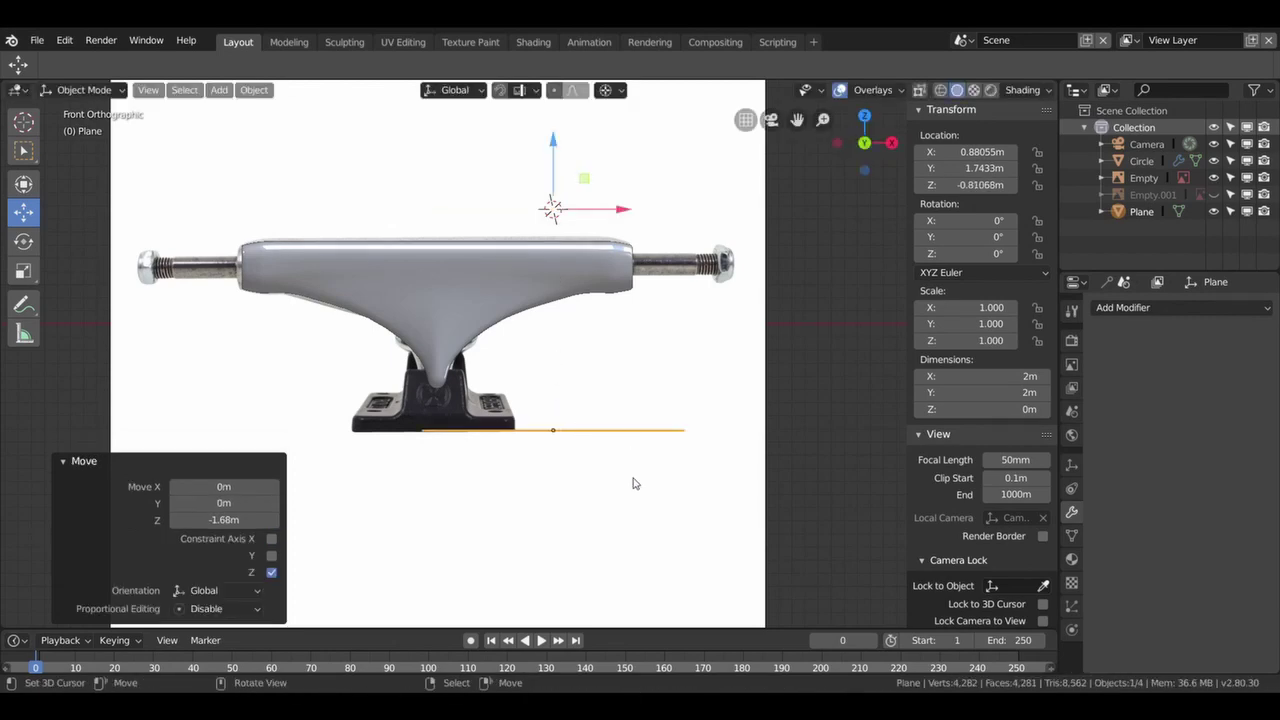
key(shift+s)
click(612, 572)
- Alternately scale and X-shift the plane until it reaches scale 0.620 at about X -0.0497 m
key(s)
click(588, 502)
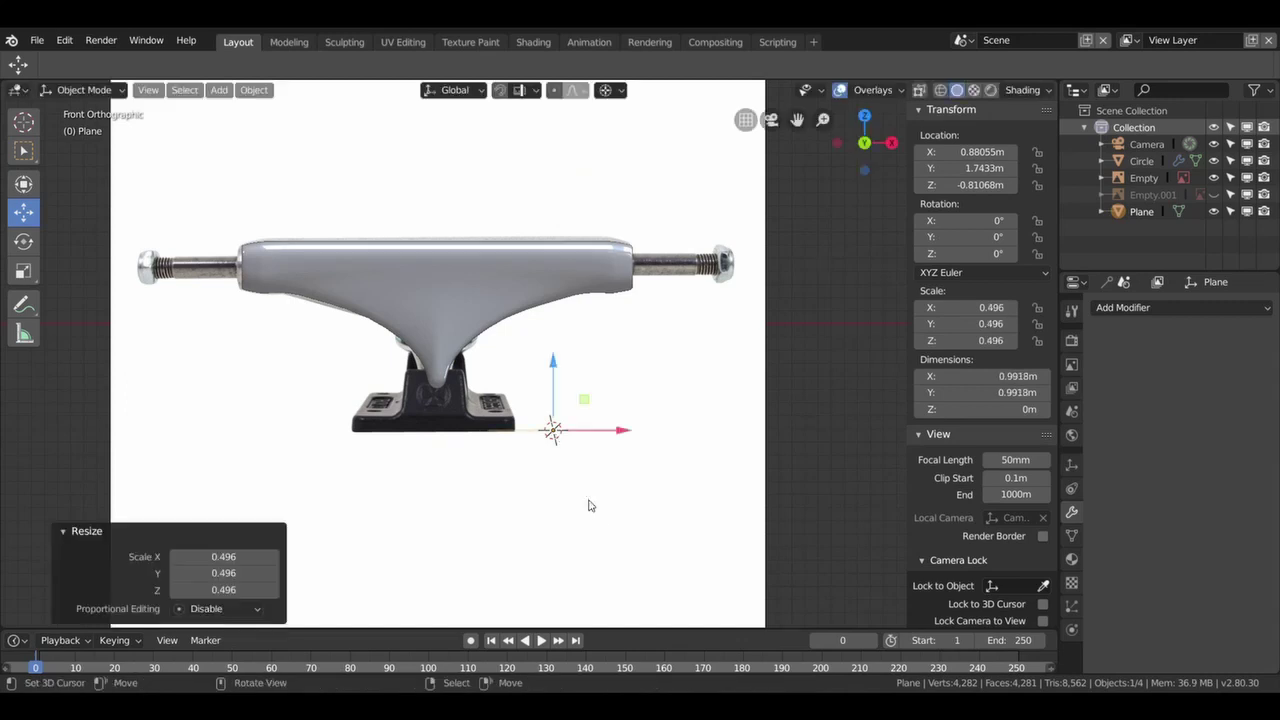
key(g)
key(x)
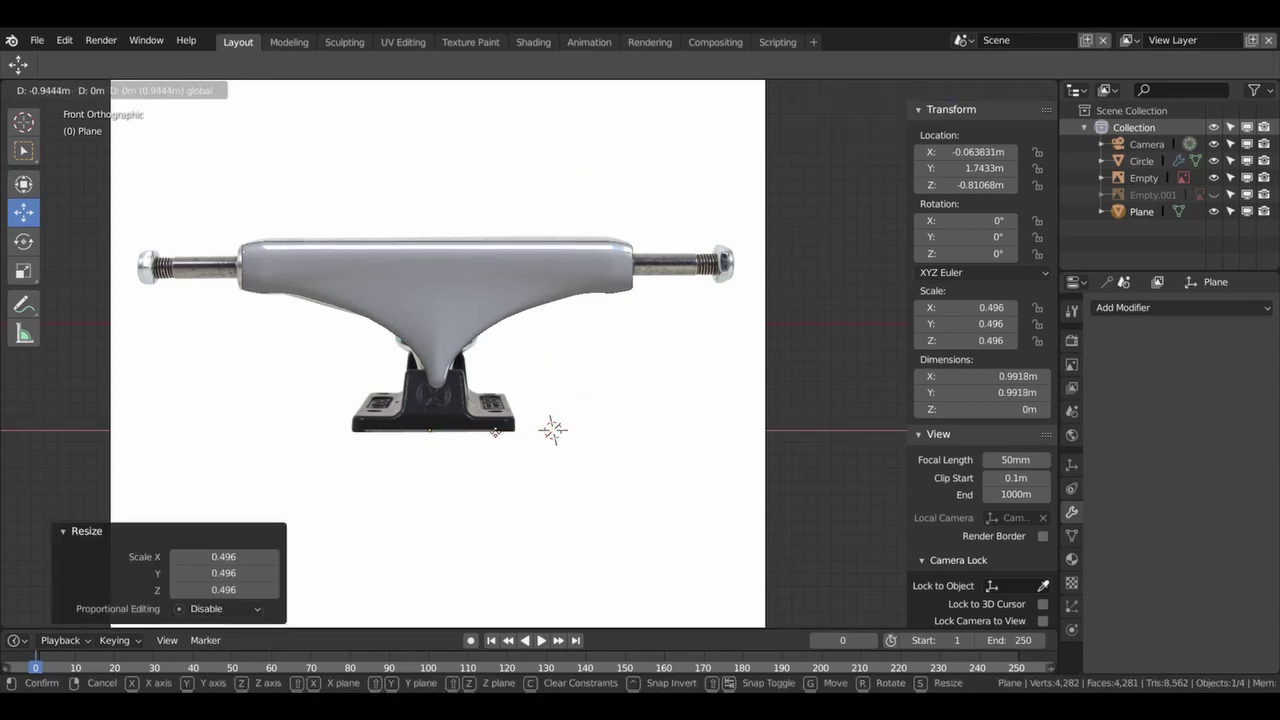
click(494, 432)
key(s)
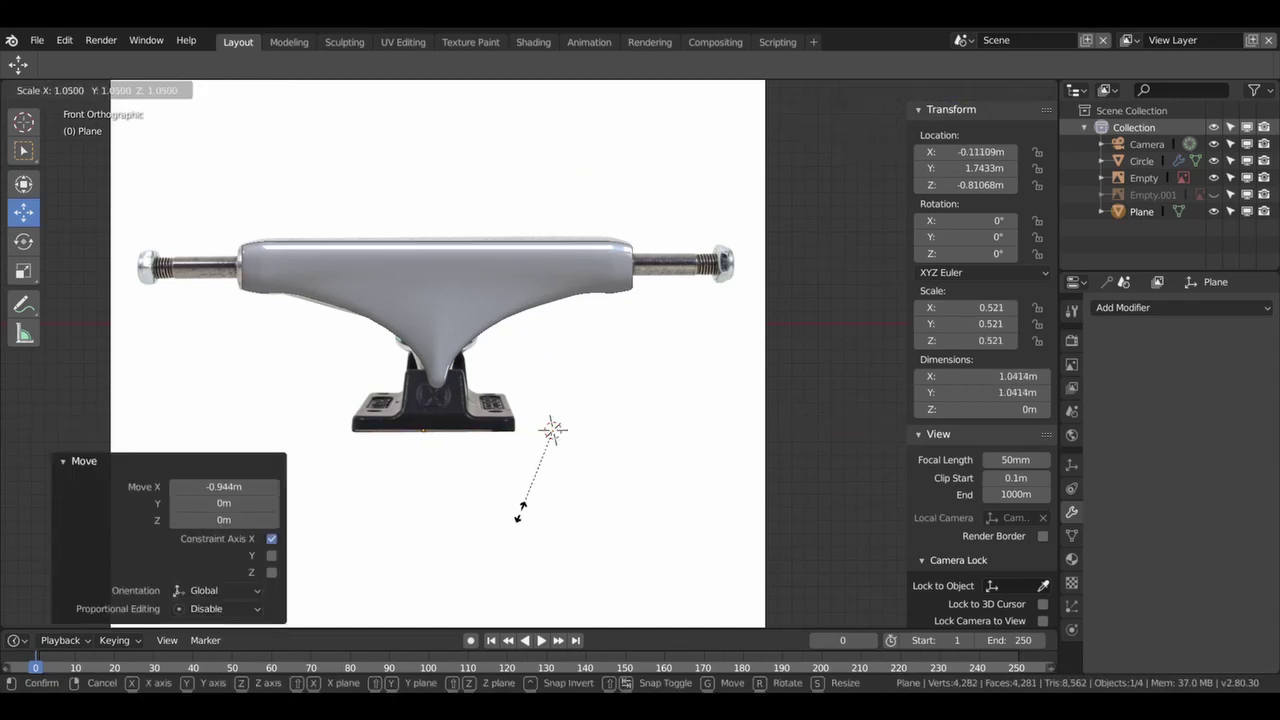
click(515, 458)
key(g)
key(x)
click(590, 433)
key(s)
click(555, 485)
key(g)
key(x)
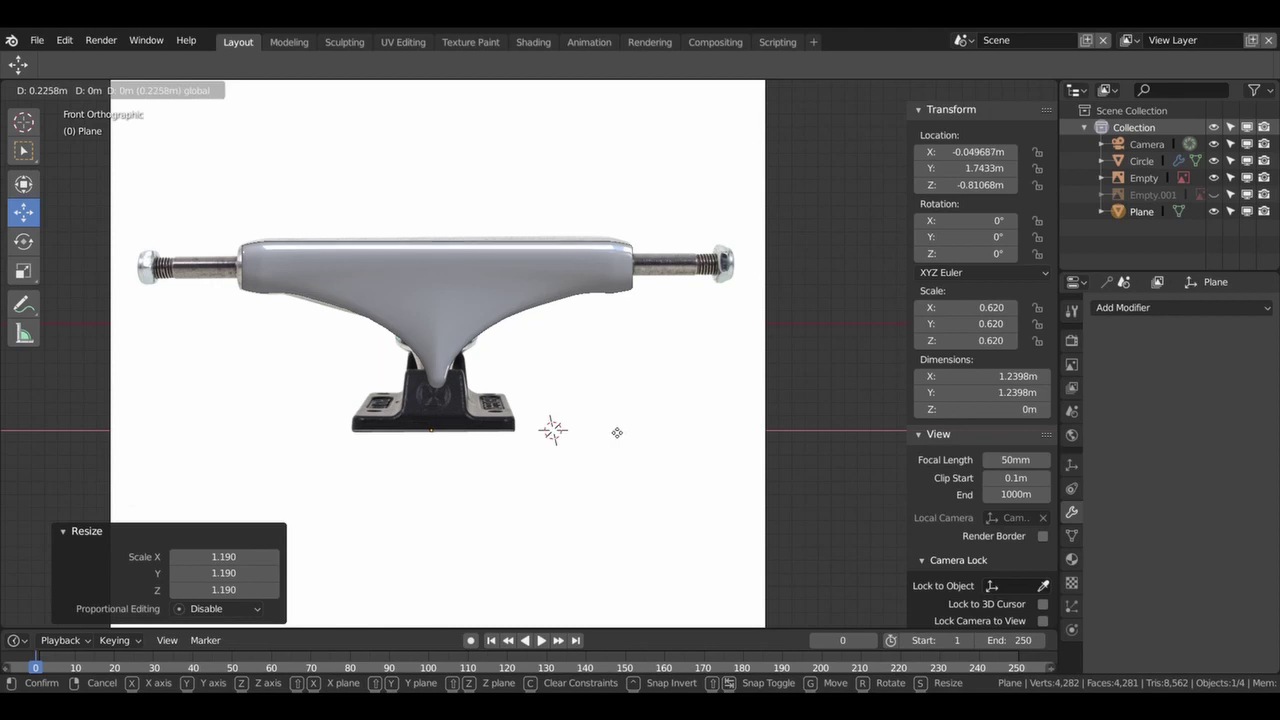
click(617, 432)
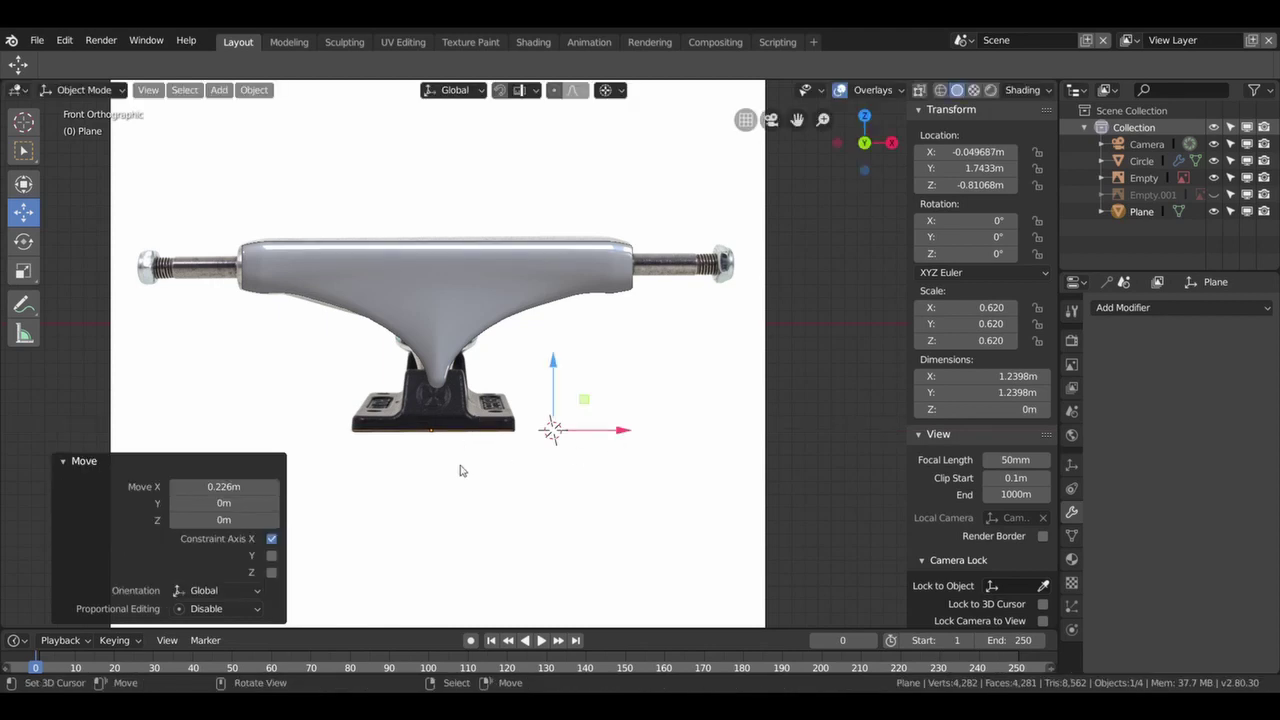
middle_drag(460, 470, 443, 486)
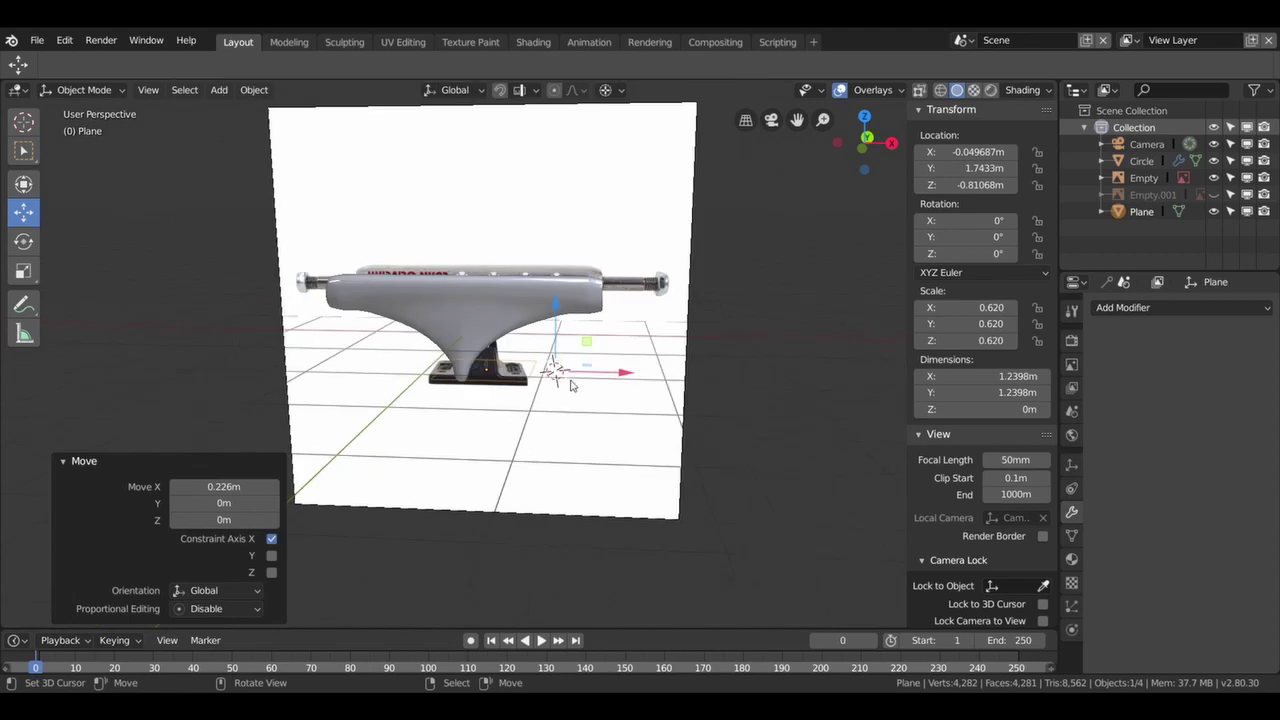
- From the right side view, slide the plane under the hanger and raise it toward the hanger's bottom
key(KP_3)
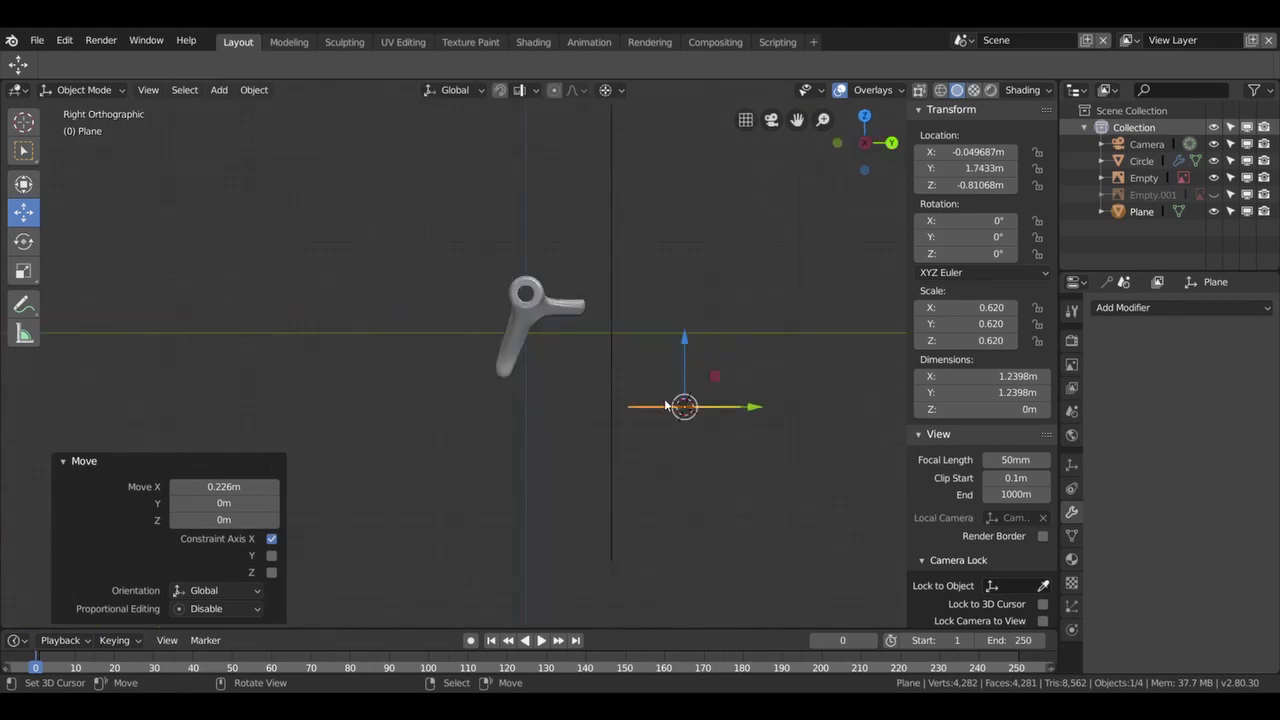
key(g)
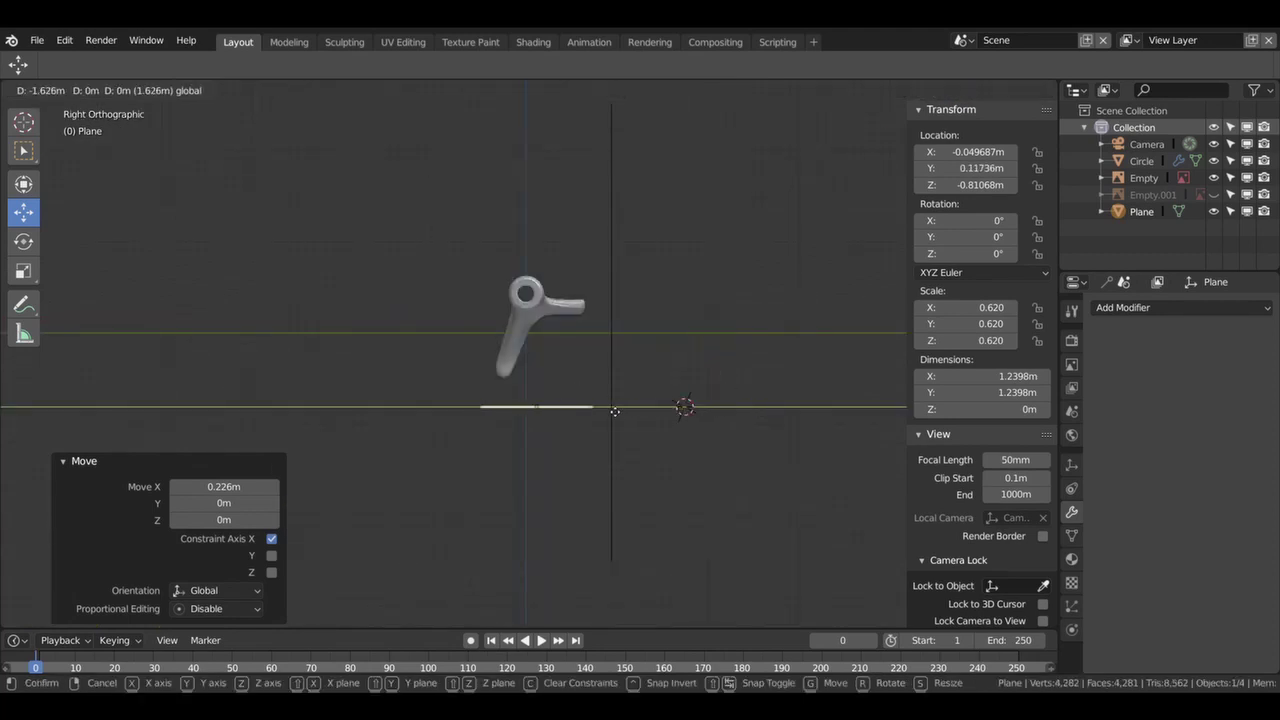
click(604, 406)
scroll(604, 406, up, 1)
scroll(604, 406, up, 3)
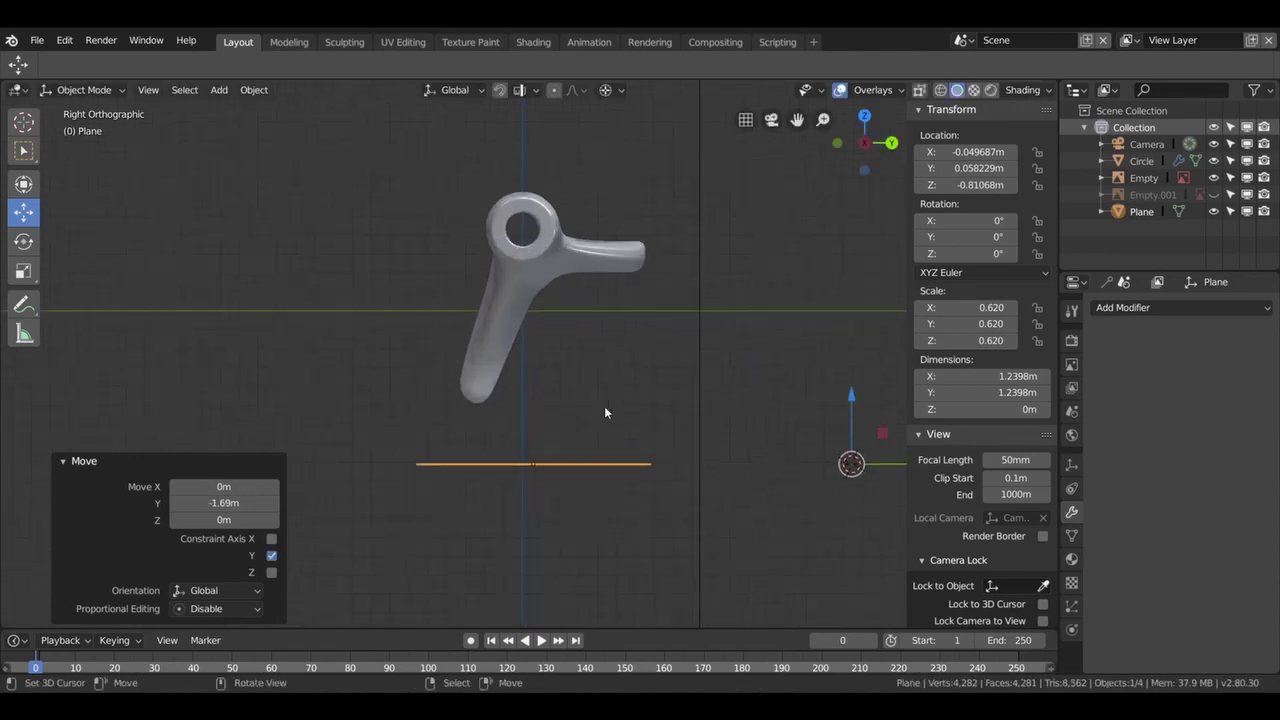
drag(853, 405, 857, 388)
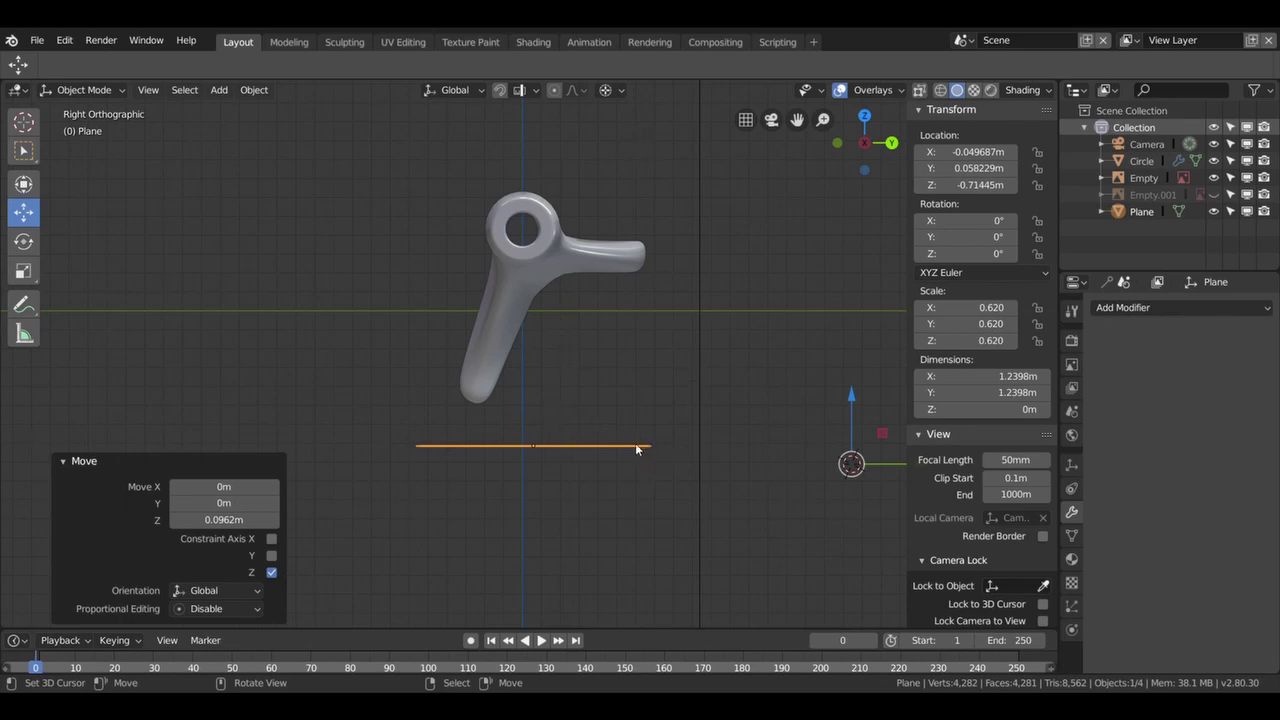
scroll(633, 450, down, 2)
middle_drag(633, 450, 619, 492)
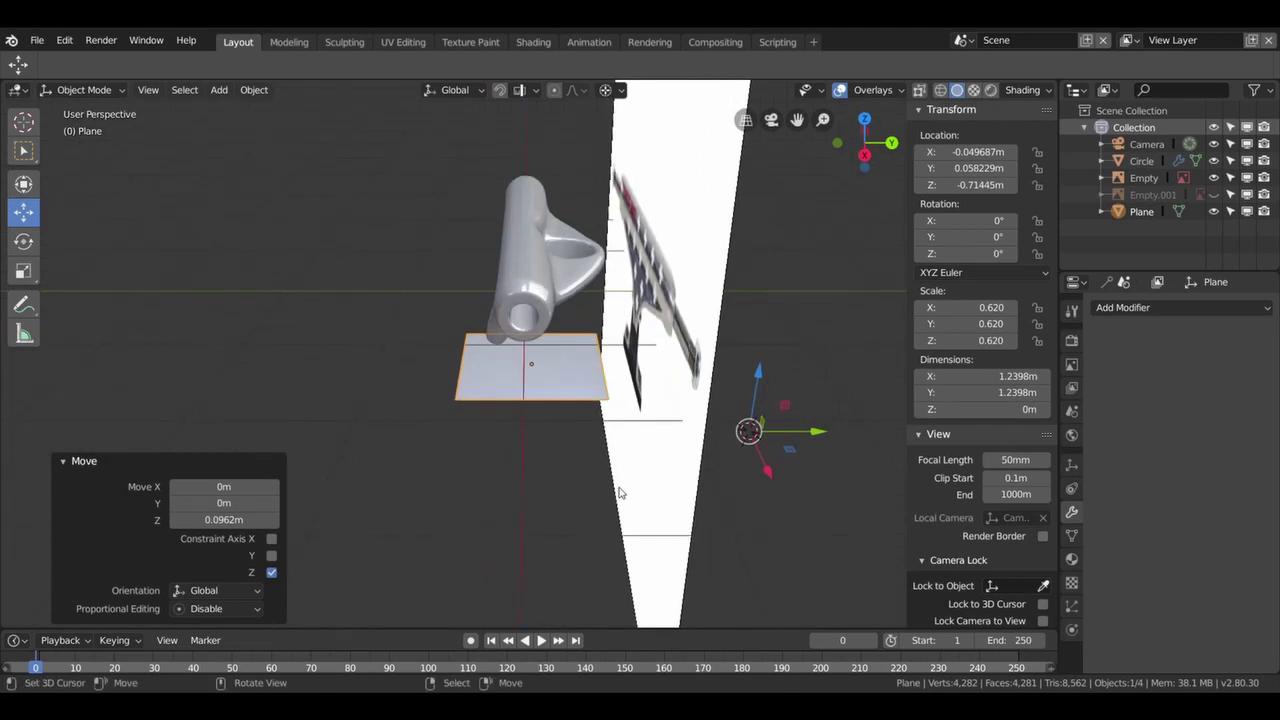
- Stretch the plane to Y scale 0.727 and move it 0.354 m along Y, then view from the front
key(s)
key(x)
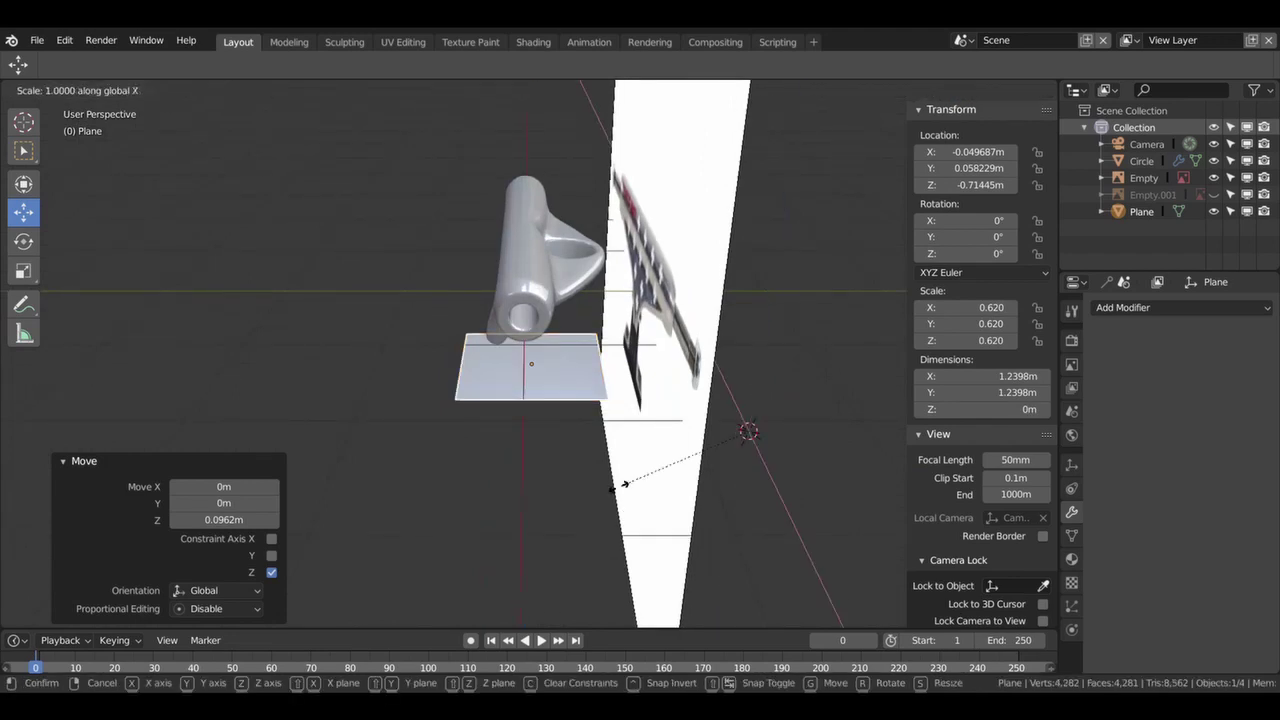
key(y)
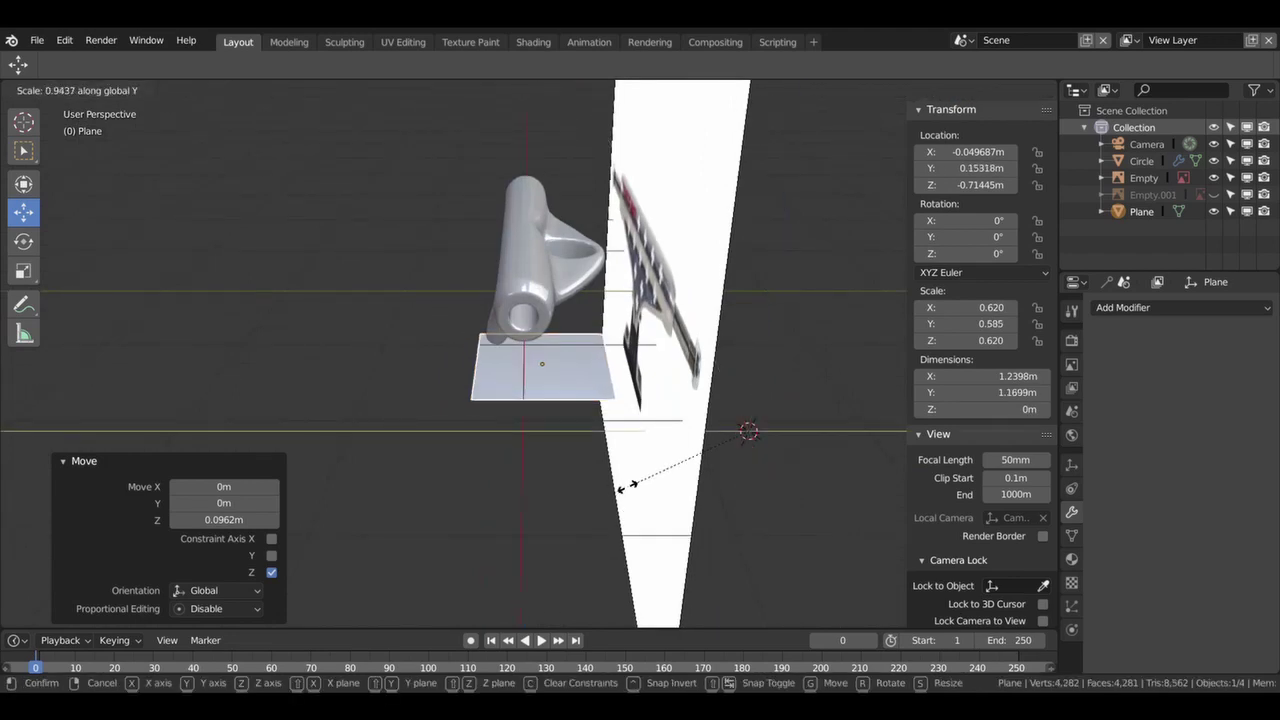
click(596, 488)
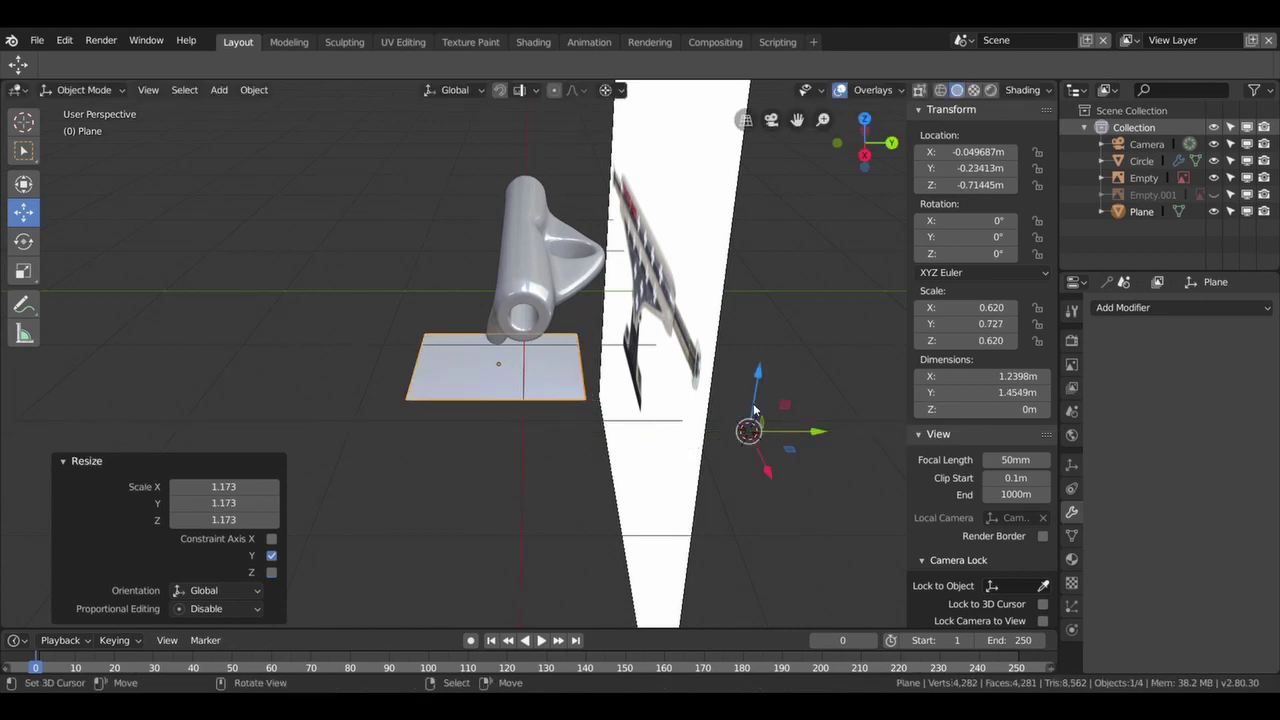
key(KP_3)
key(g)
key(y)
click(862, 433)
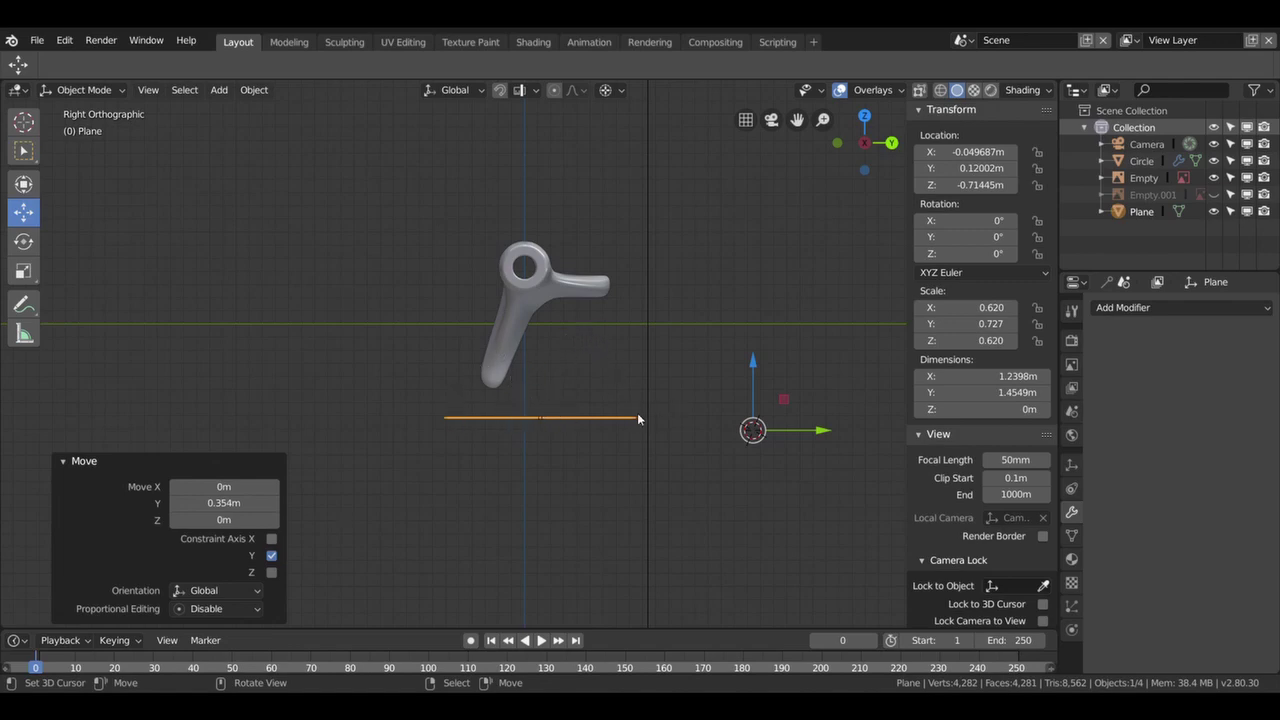
middle_drag(567, 390, 714, 459)
key(KP_1)
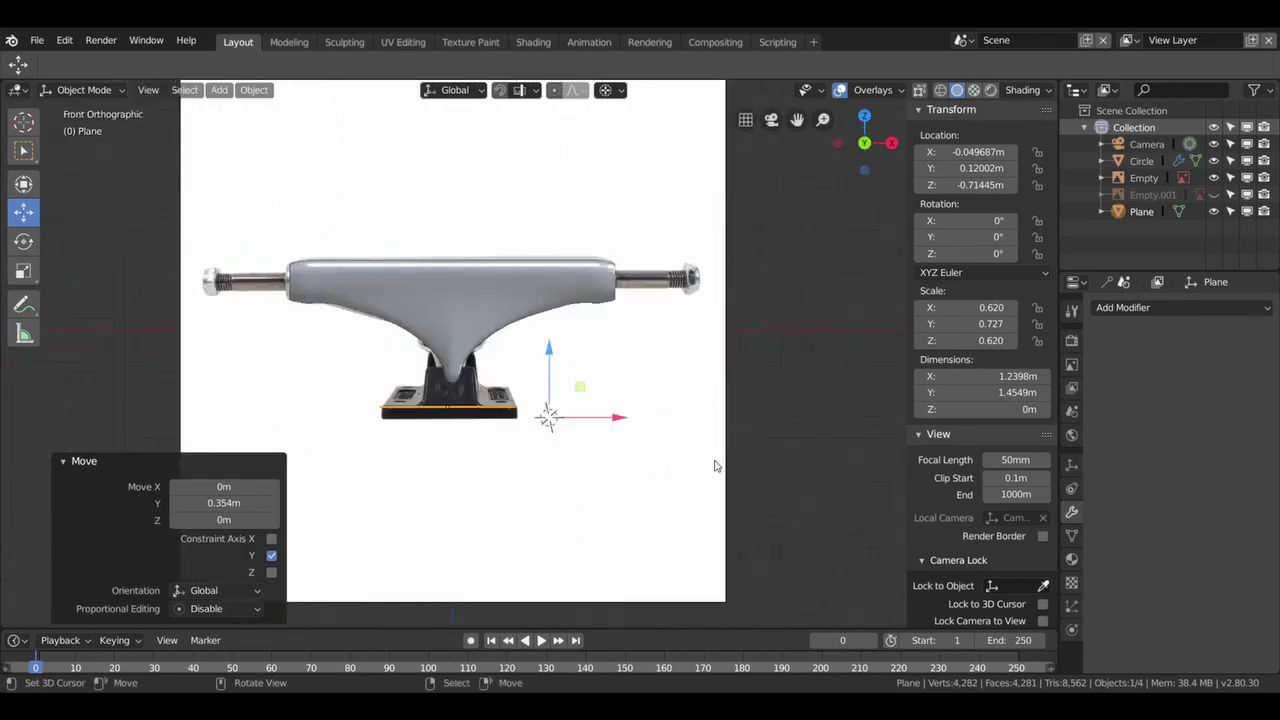
- Add a single loop cut through the middle of the baseplate plane in Edit Mode
mouse_move(468, 429)
middle_down()
mouse_move(410, 453)
mouse_move(444, 413)
middle_up()
key(Tab)
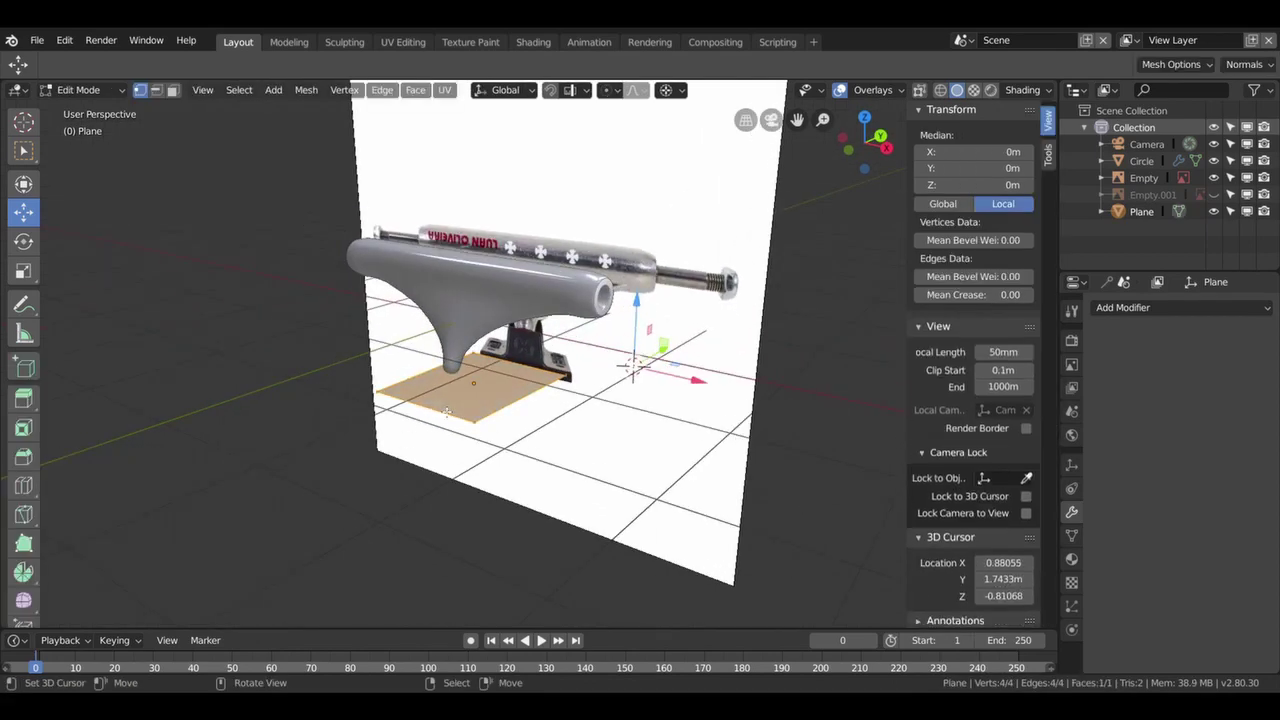
key(ctrl+r)
click(457, 405)
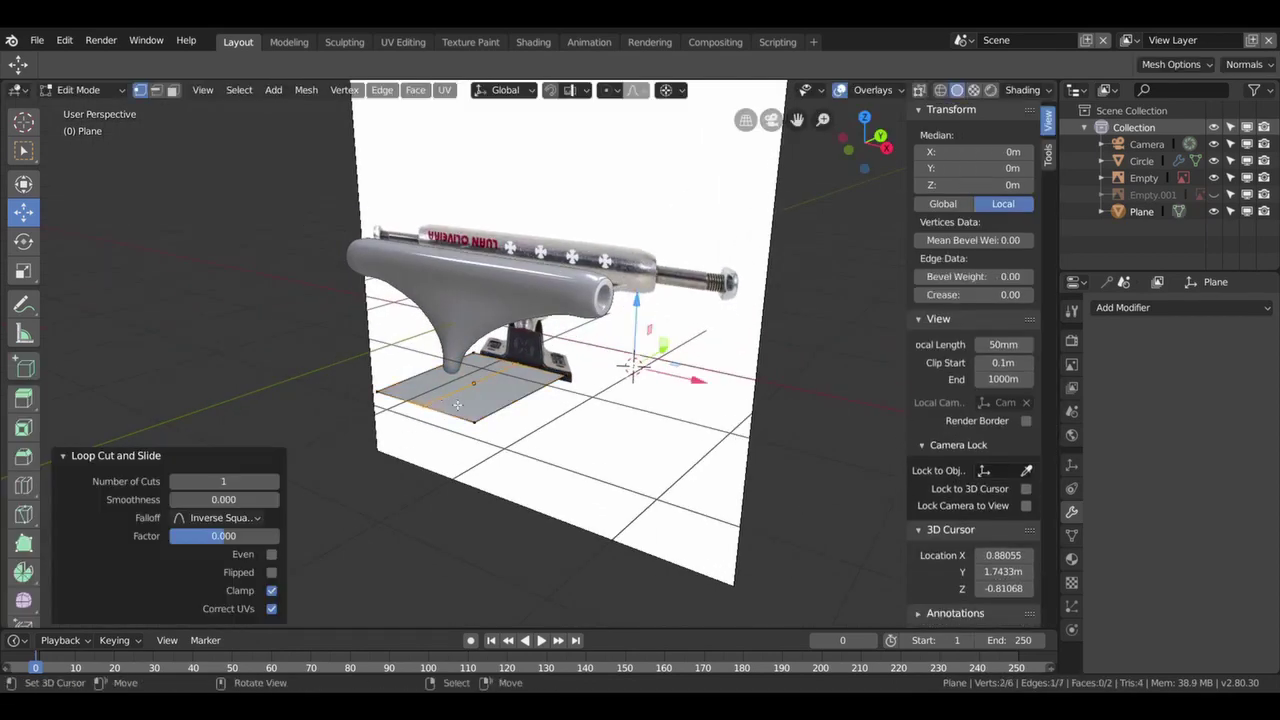
middle_drag(457, 405, 519, 437)
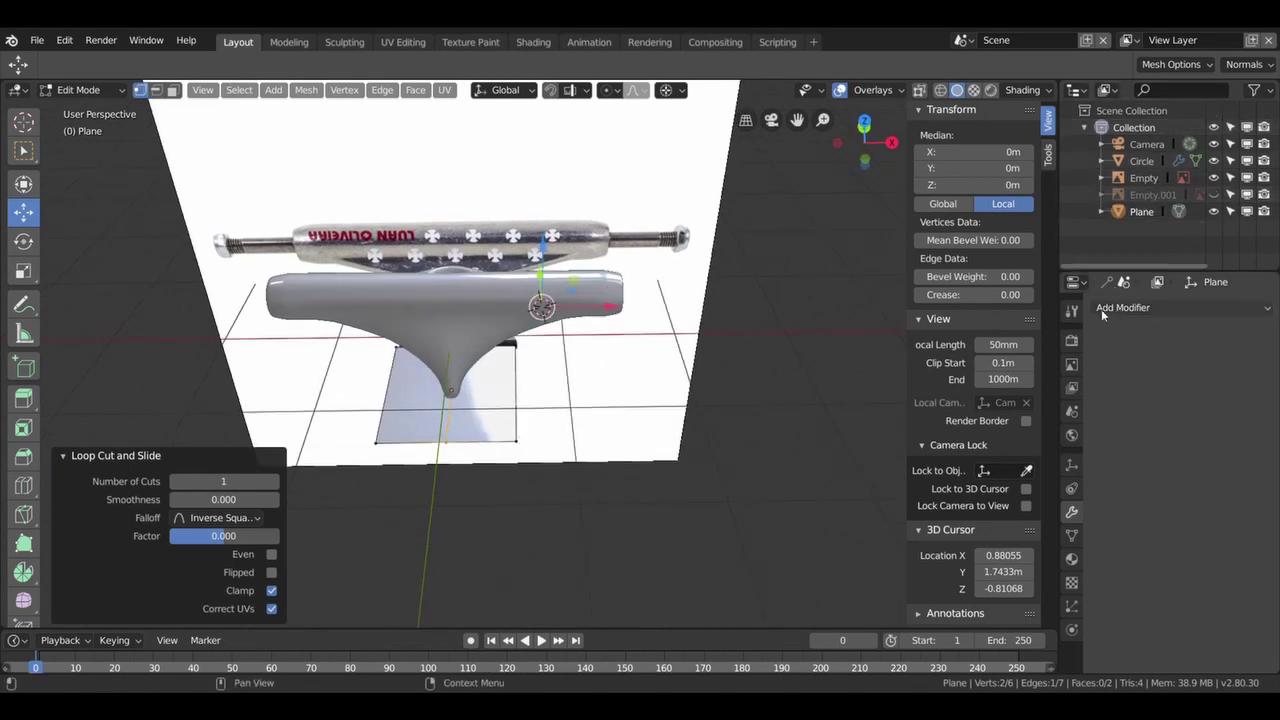
- Add a Mirror modifier to the plane, then remove it again
click(1072, 311)
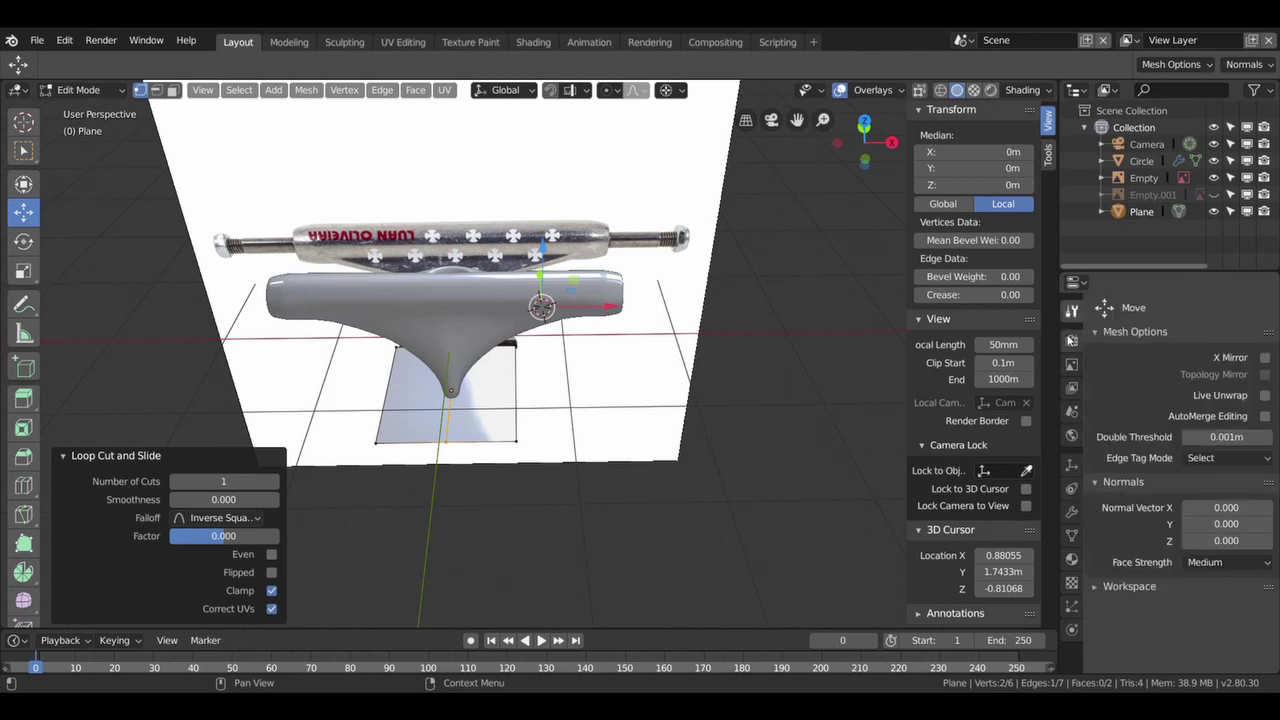
click(1071, 511)
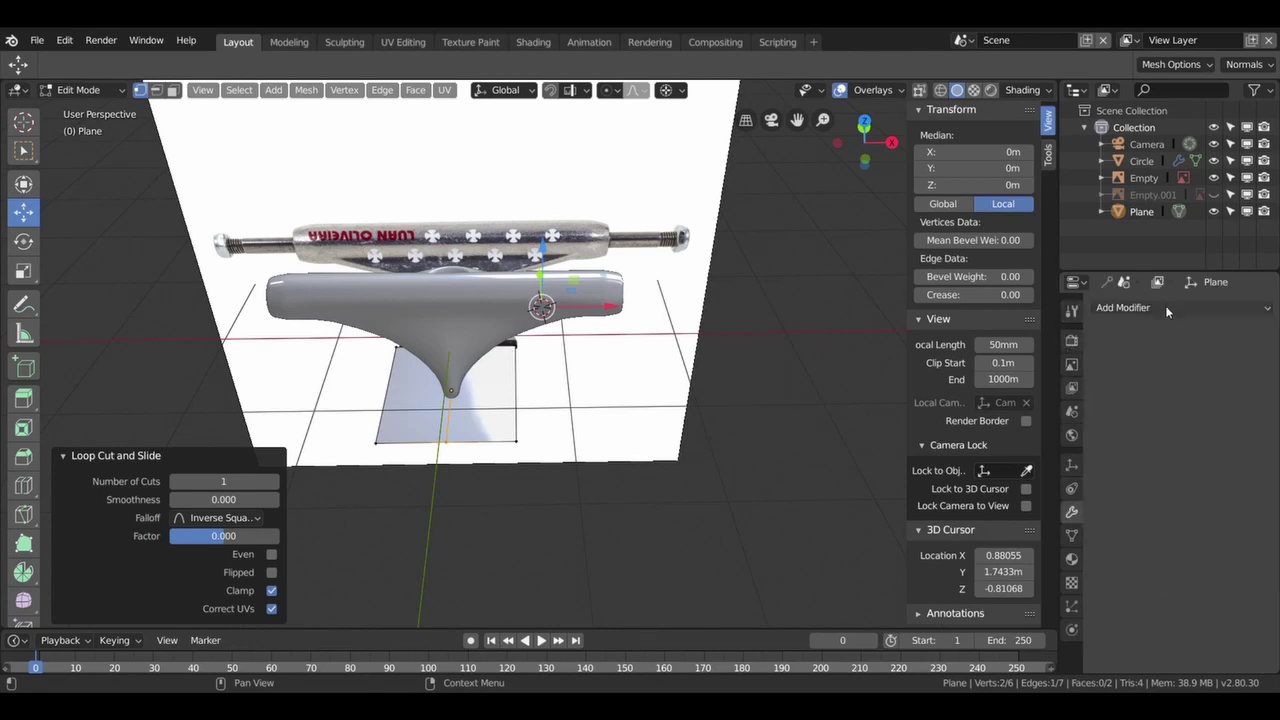
click(1166, 306)
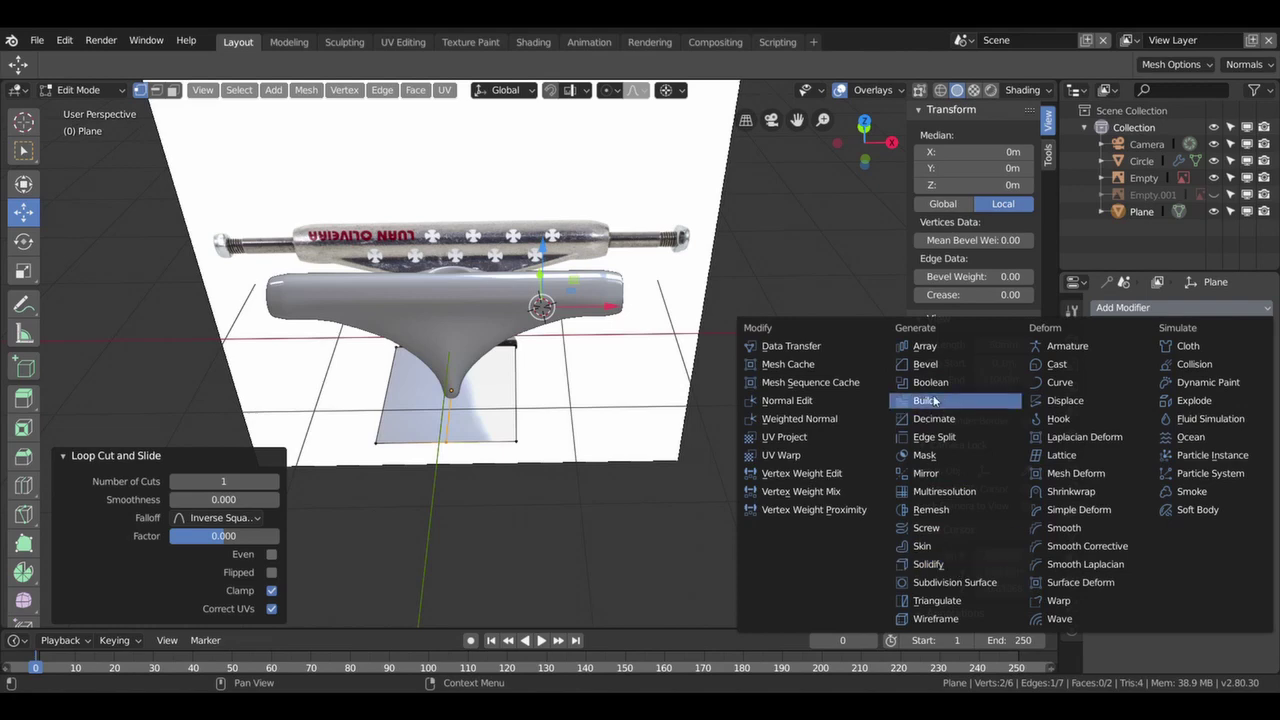
click(930, 473)
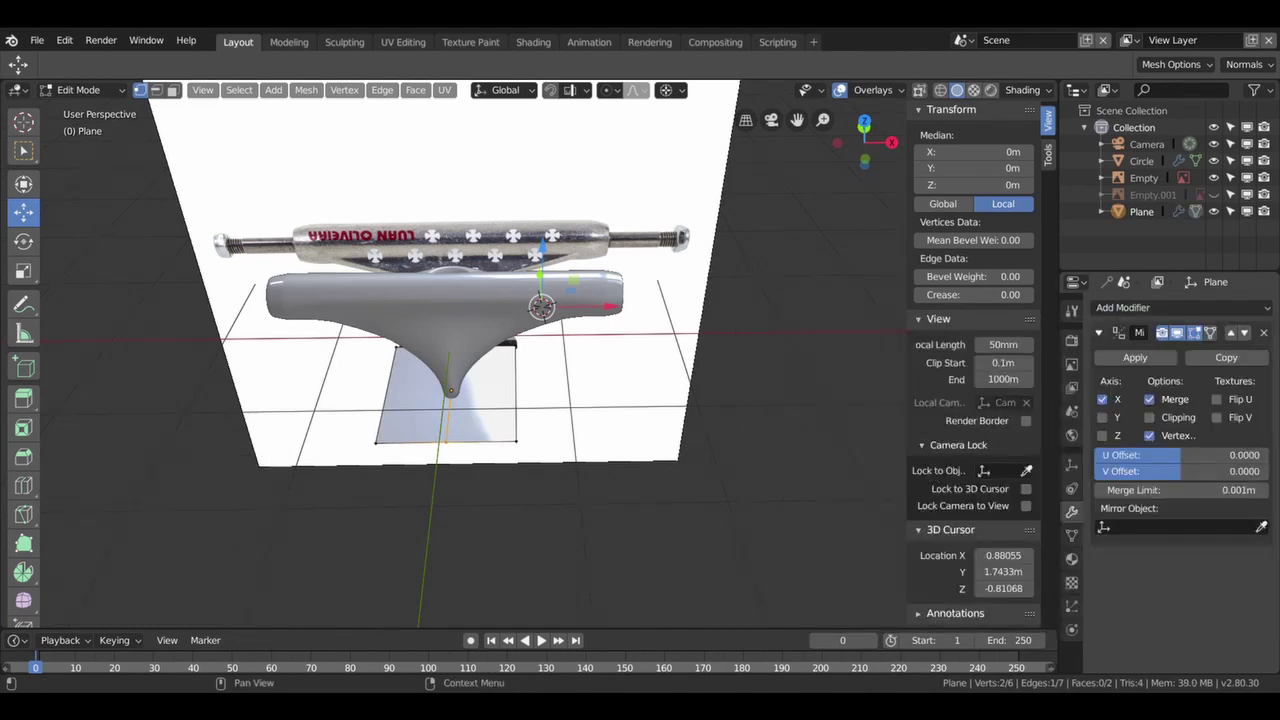
click(1262, 334)
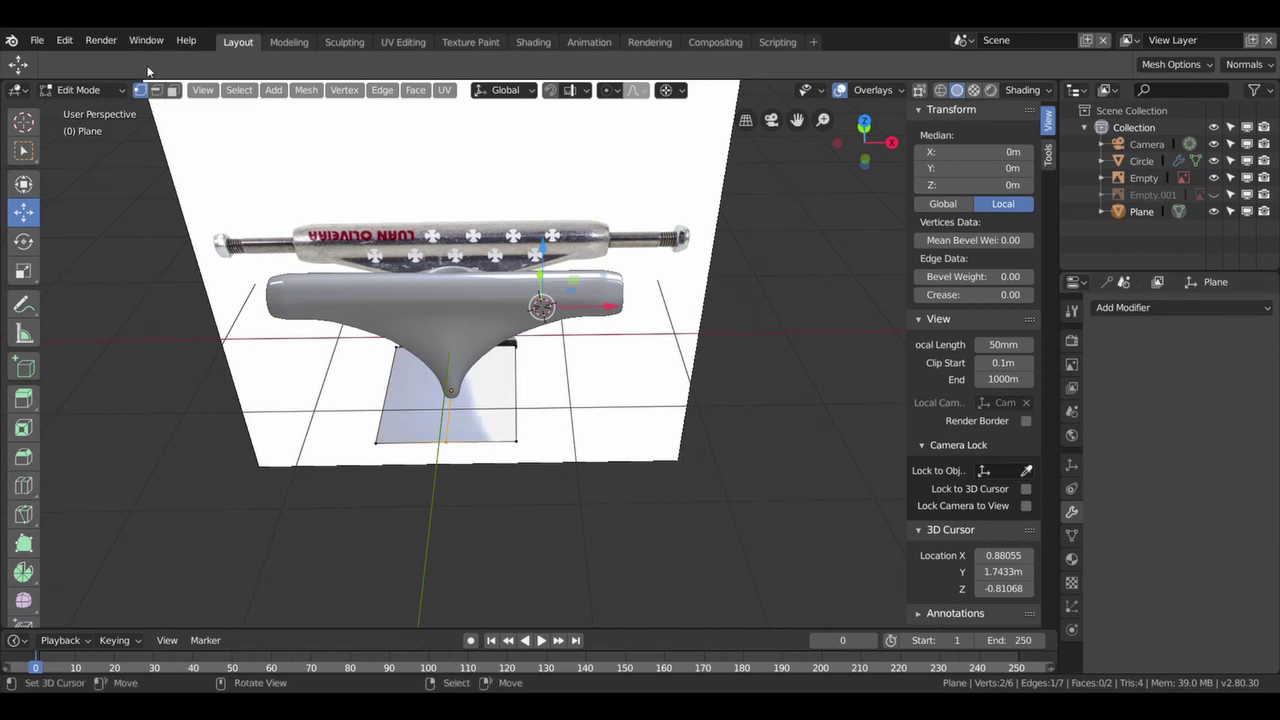
- Delete one half face of the plane using face select mode
click(172, 91)
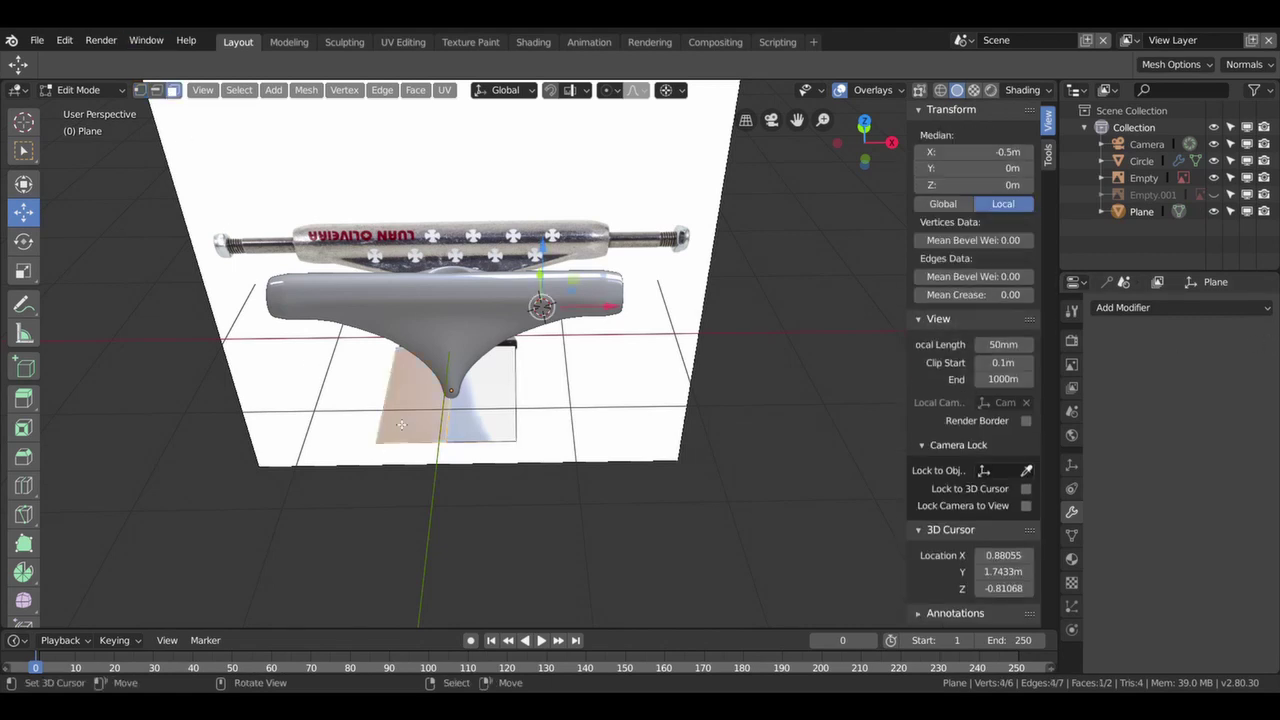
key(x)
click(379, 455)
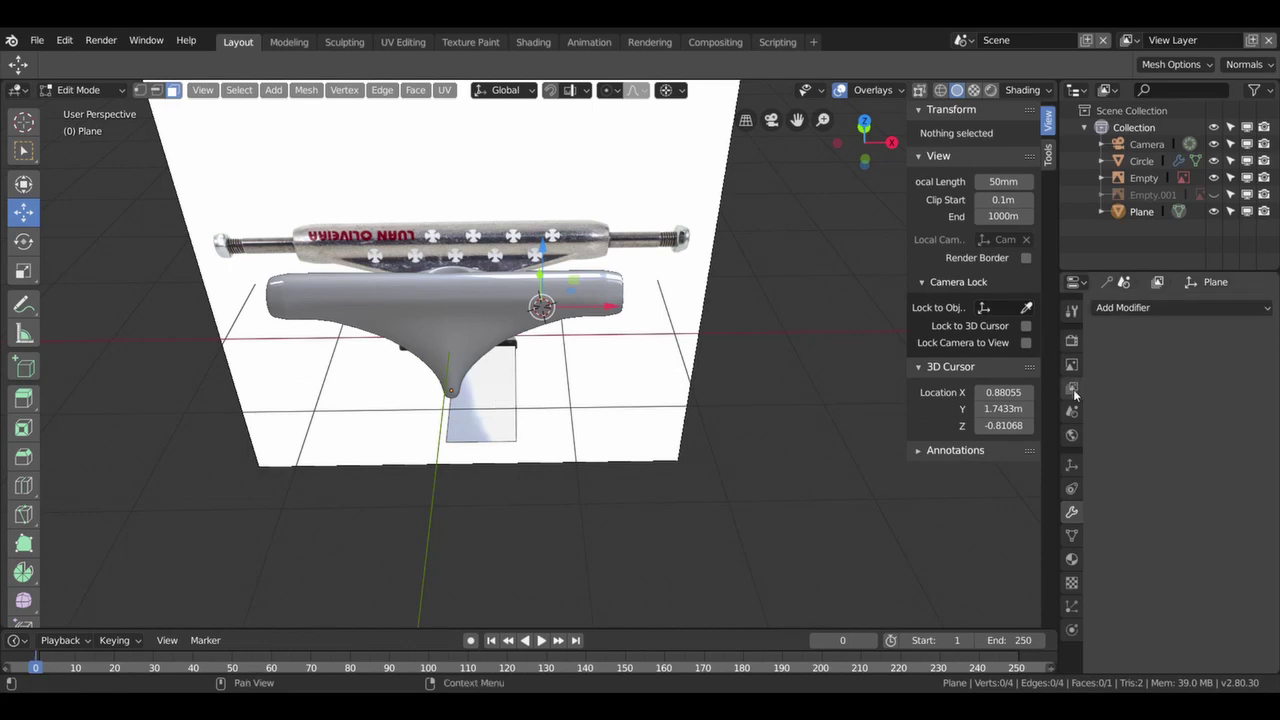
- Add a Mirror modifier on X with Merge so the remaining half is mirrored
click(1151, 306)
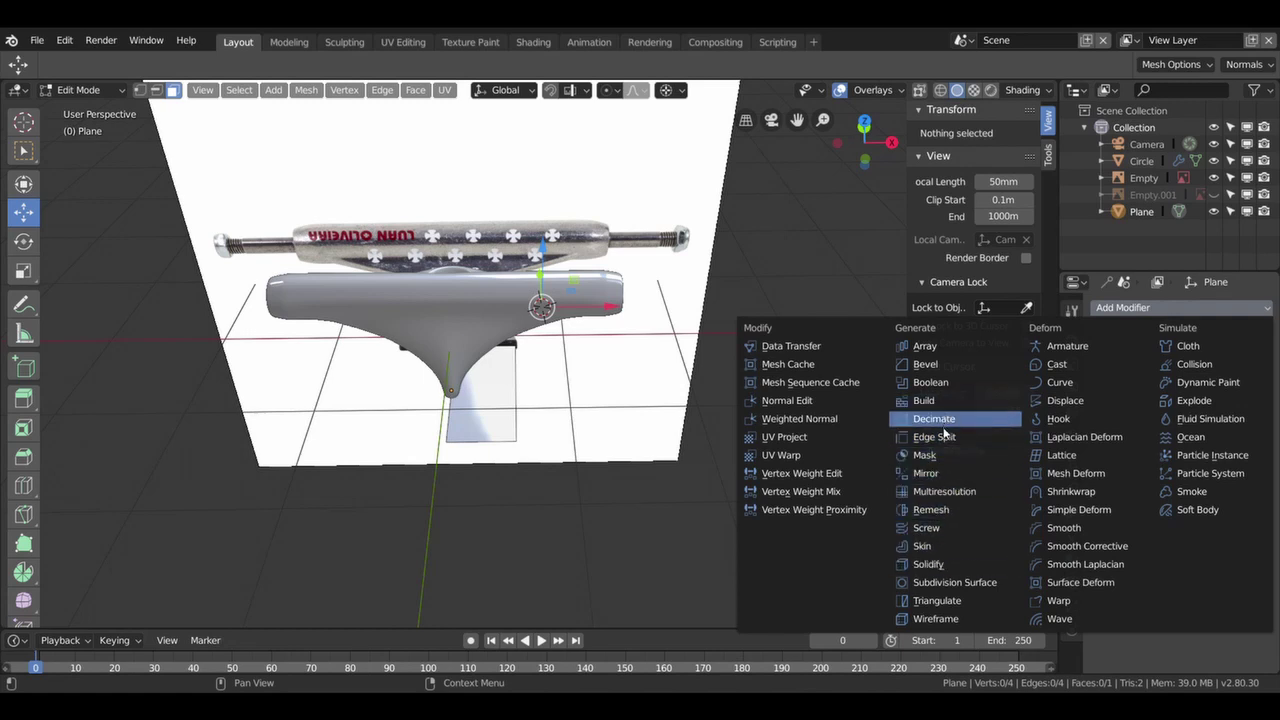
click(938, 473)
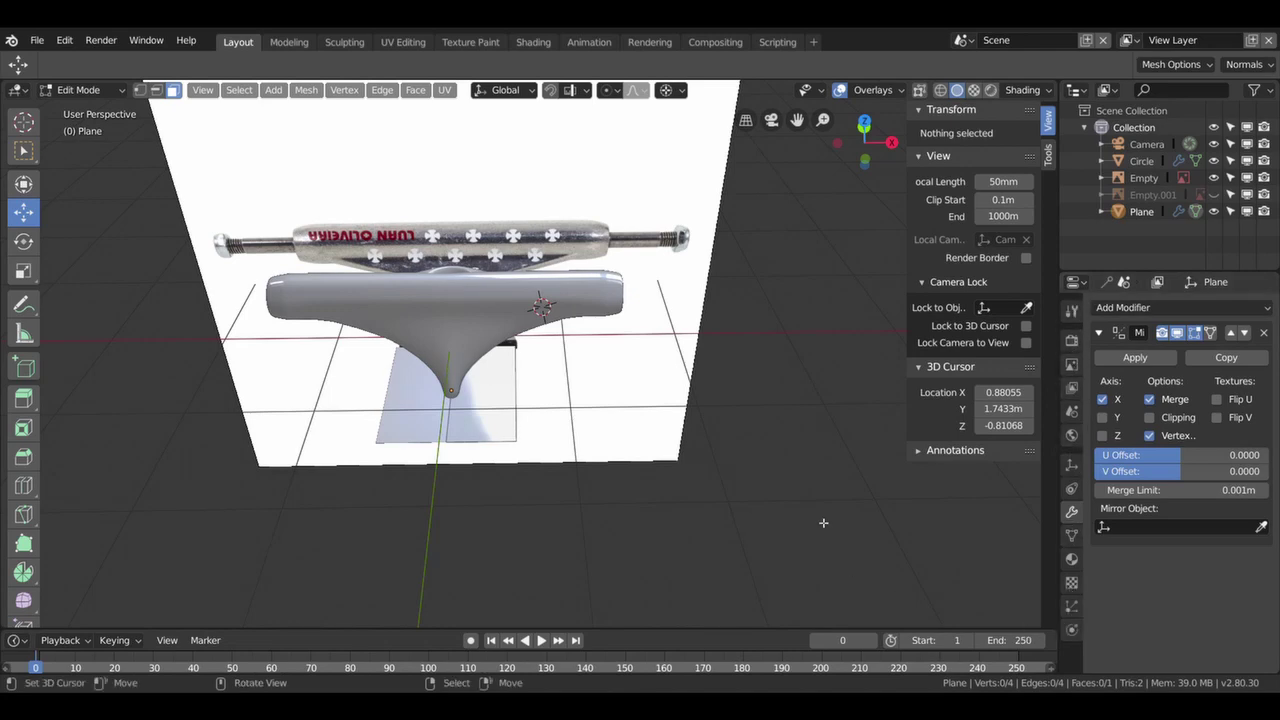
scroll(680, 411, up, 2)
middle_drag(680, 411, 617, 412)
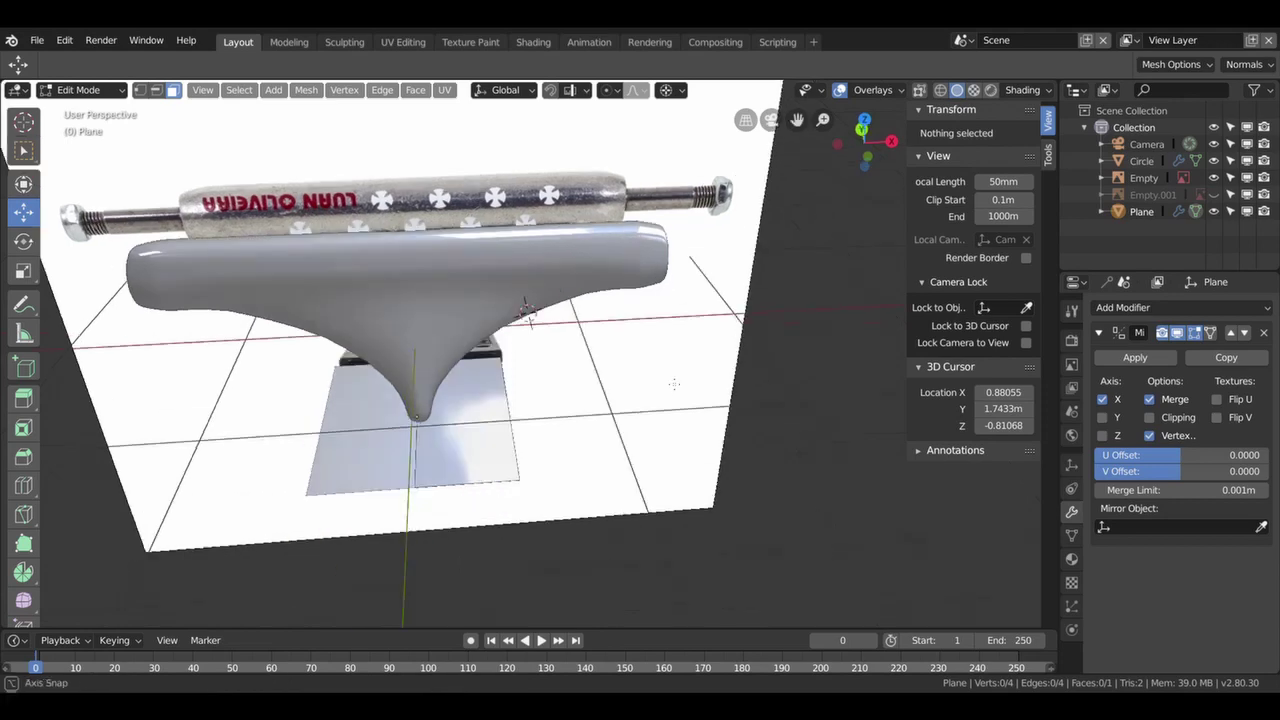
- Extrude the remaining half face about 0.107 m downward in front orthographic view
key(Tab)
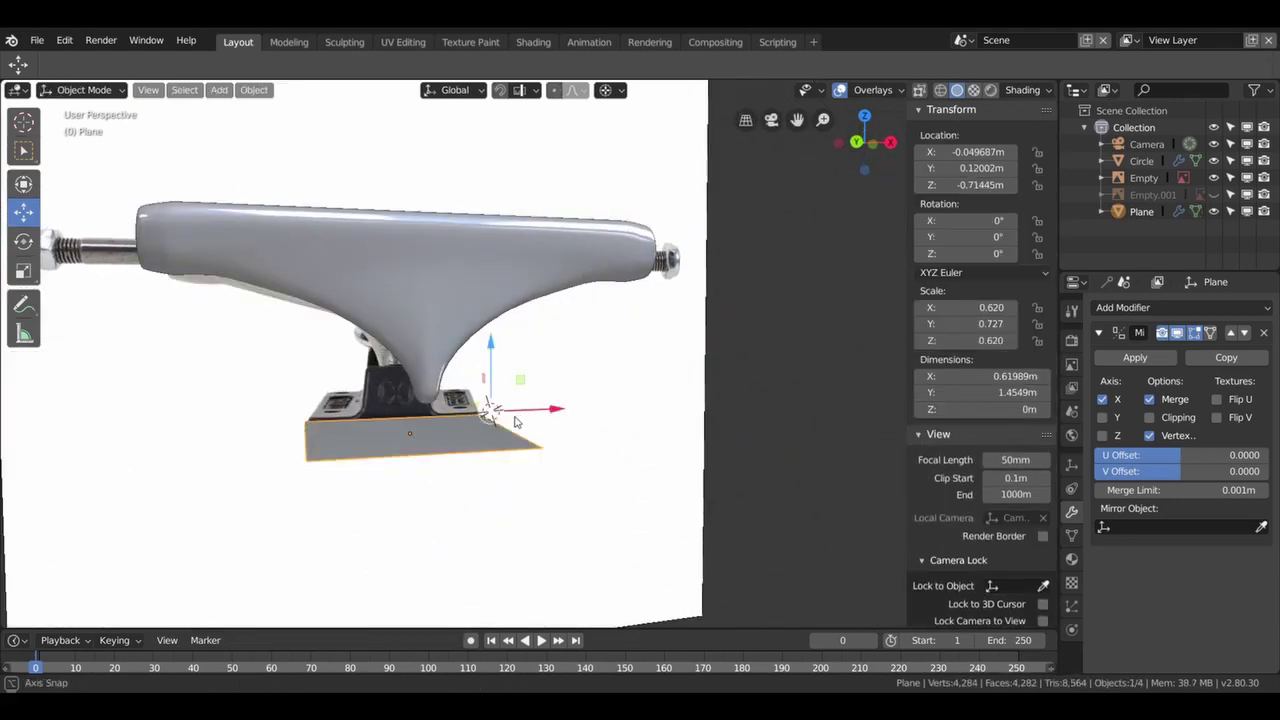
middle_drag(540, 415, 505, 425)
key(Tab)
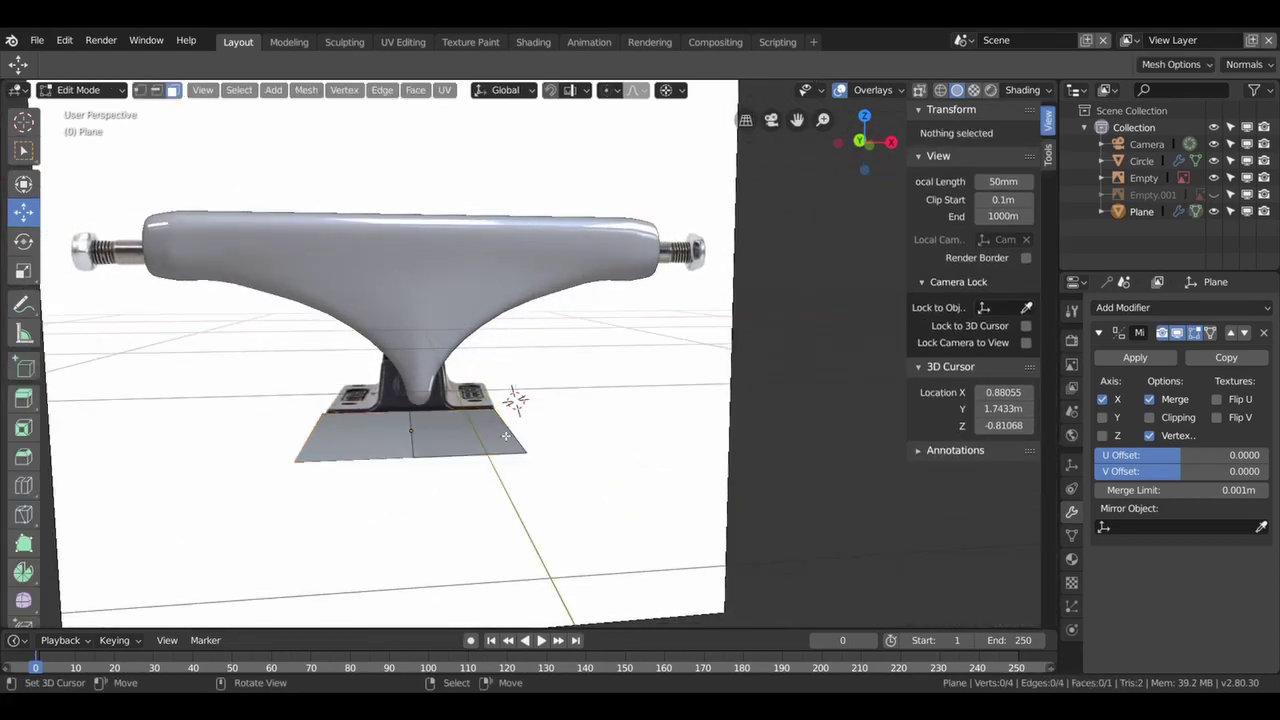
click(506, 436)
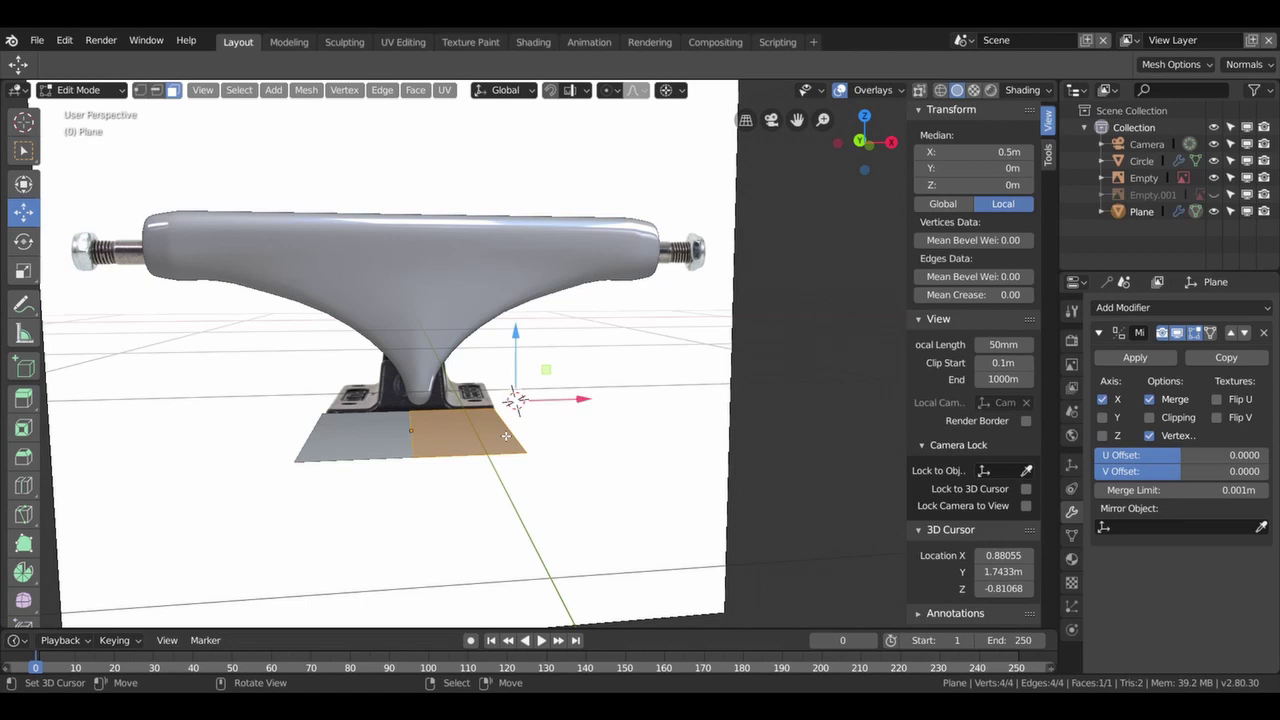
key(KP_1)
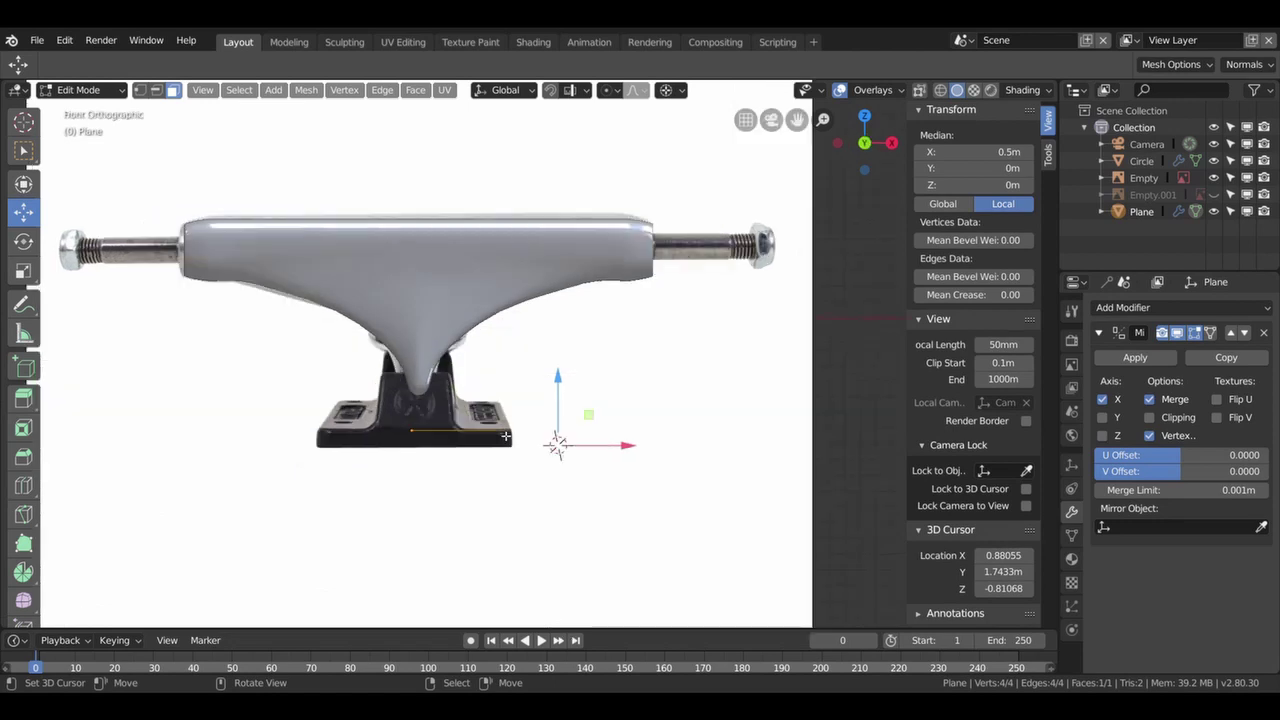
key(e)
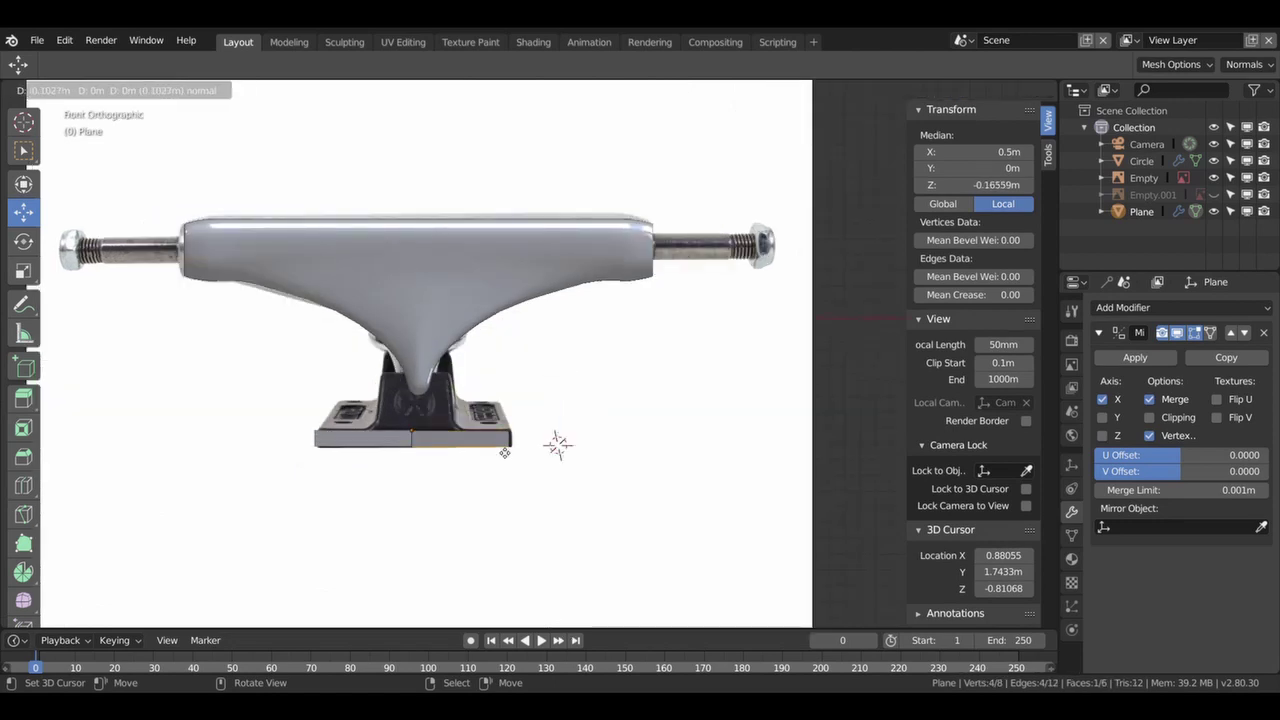
click(505, 452)
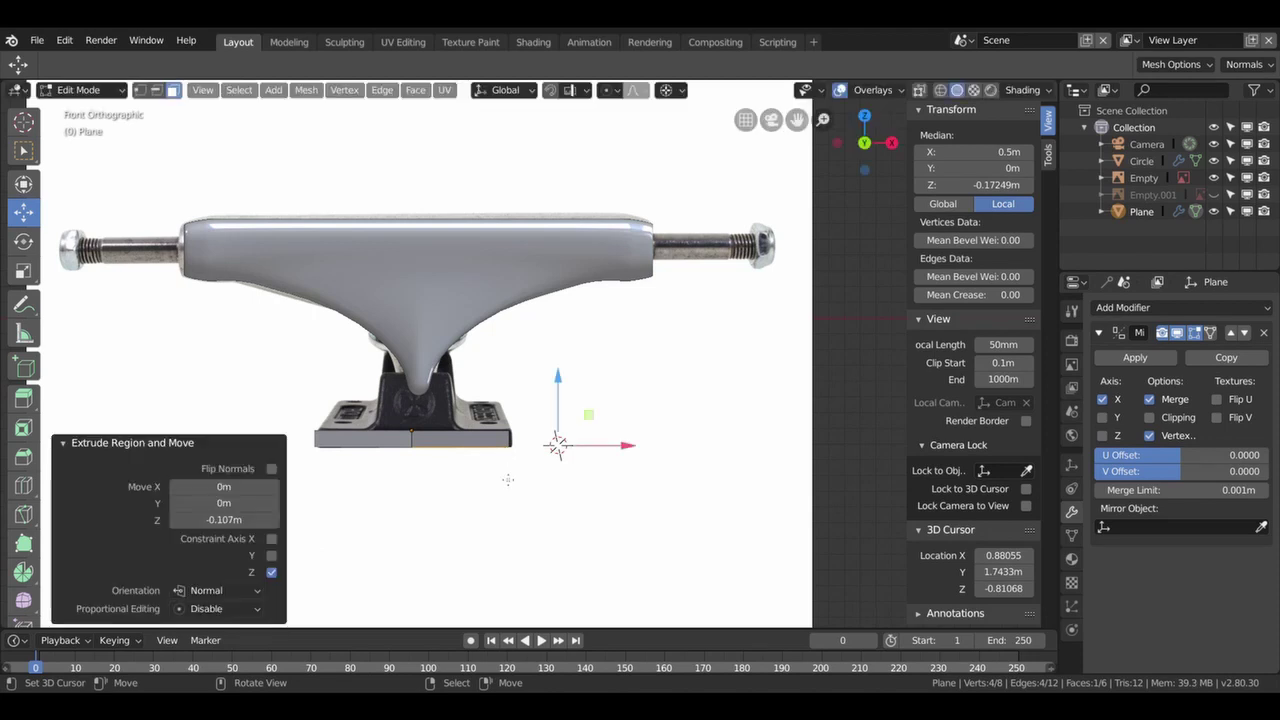
- Shift the plate 0.0171 m along X in Object Mode
key(Tab)
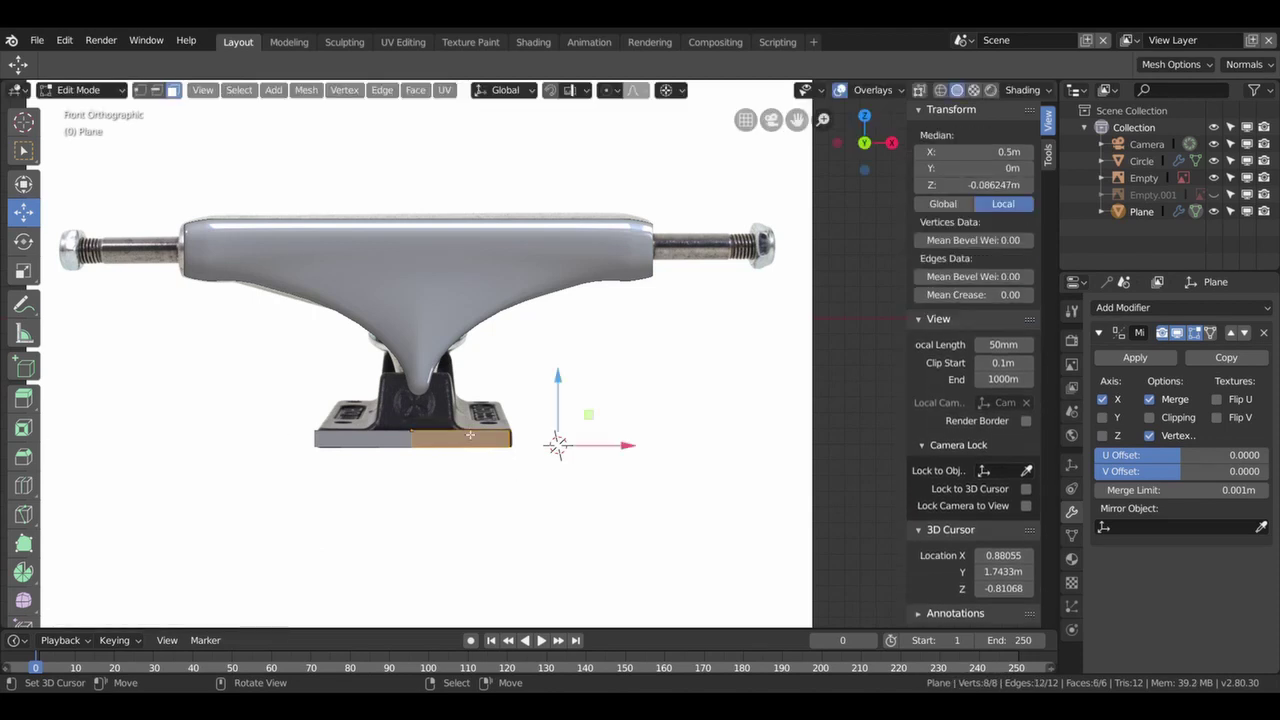
key(g)
click(628, 447)
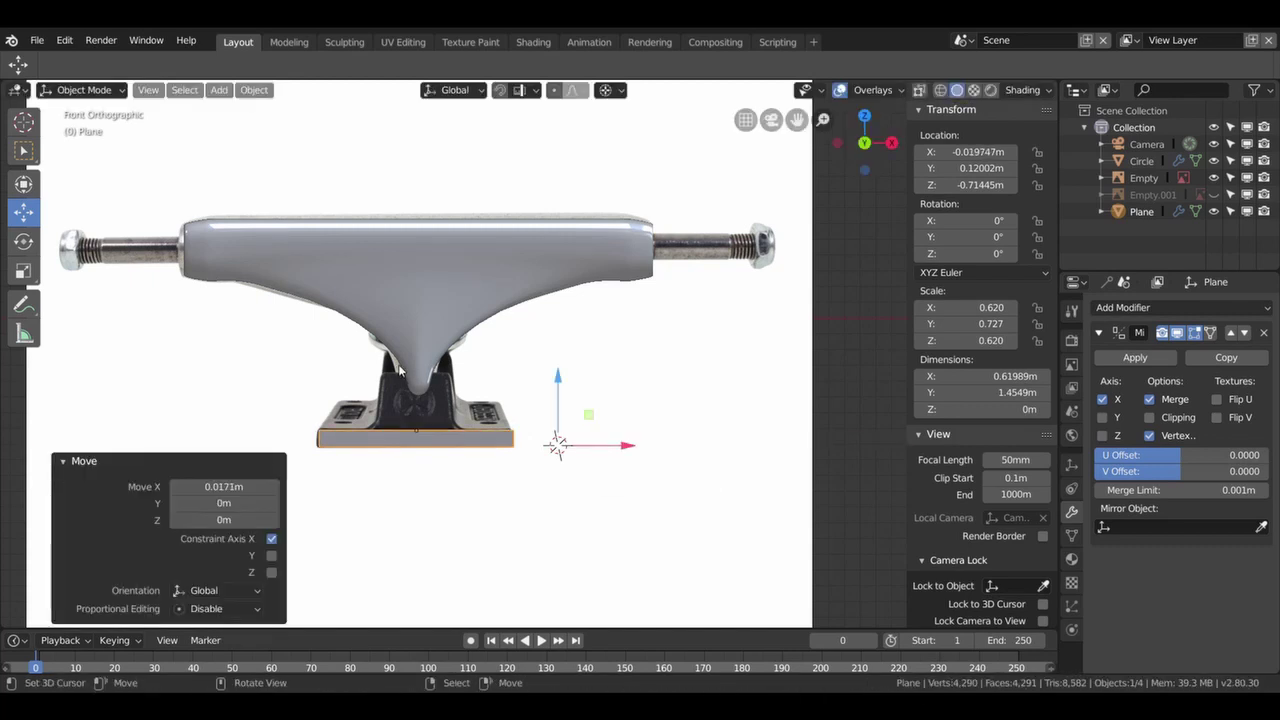
- Lengthen the plate along Y and slide it 0.144 m along Y under the baseplate
middle_drag(448, 438, 419, 584)
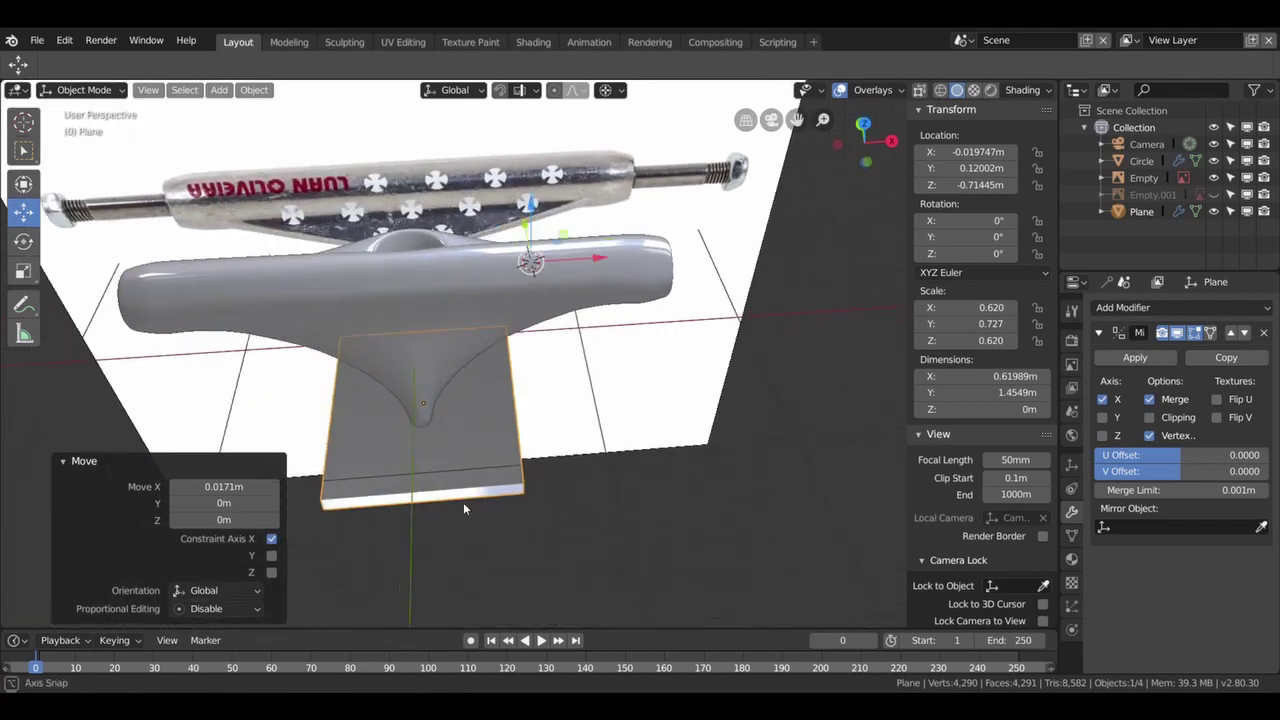
middle_drag(419, 584, 580, 430)
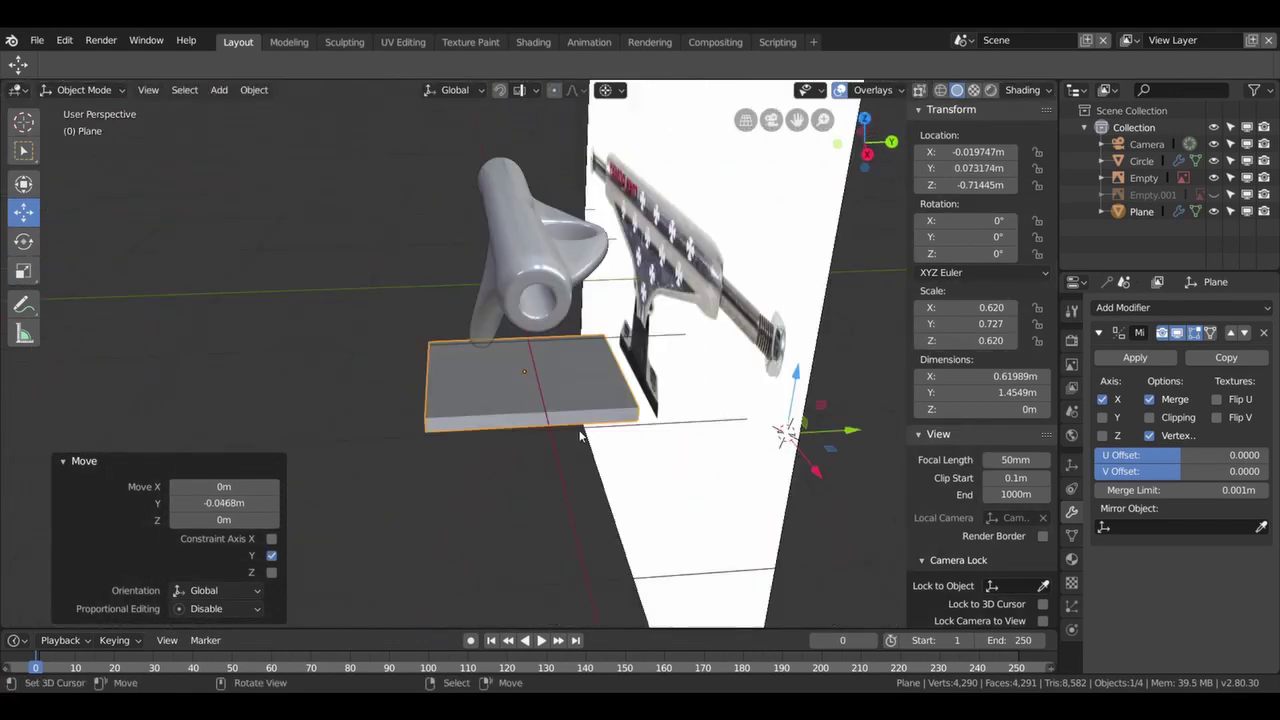
key(g)
key(y)
click(580, 430)
key(s)
key(z)
key(x)
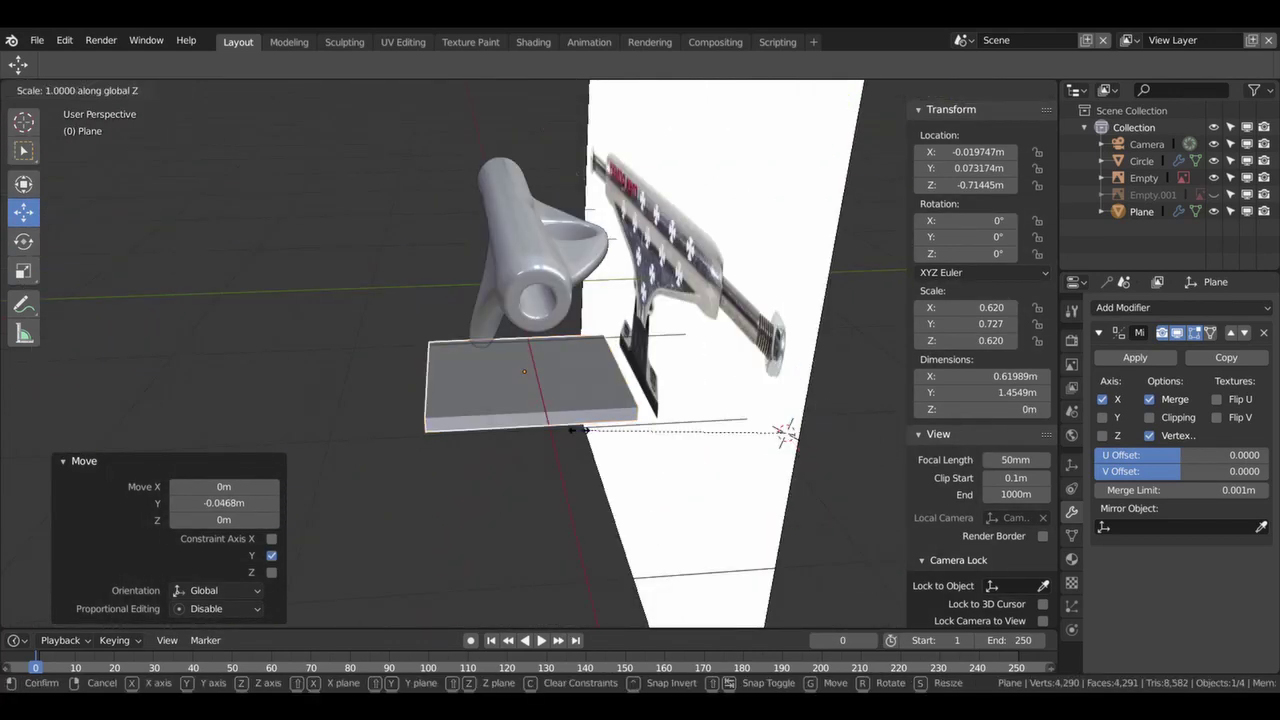
key(y)
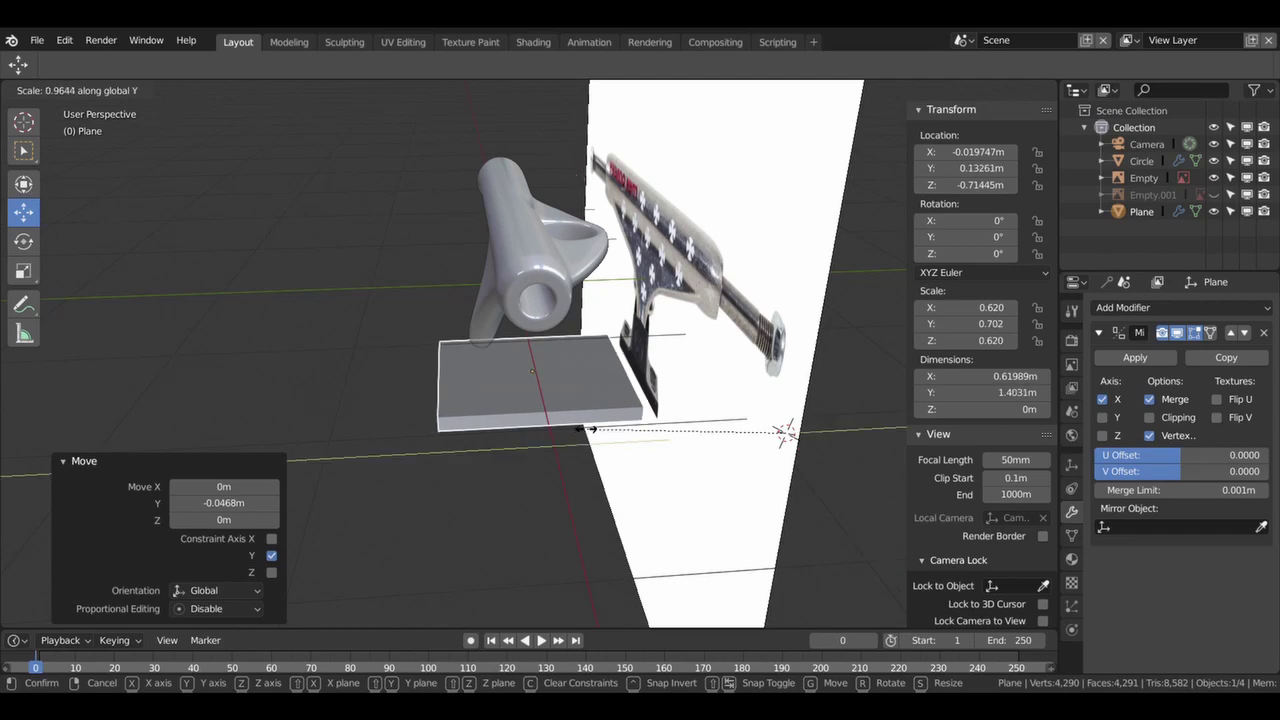
click(568, 430)
key(g)
key(y)
click(568, 430)
middle_drag(568, 430, 558, 328)
key(KP_1)
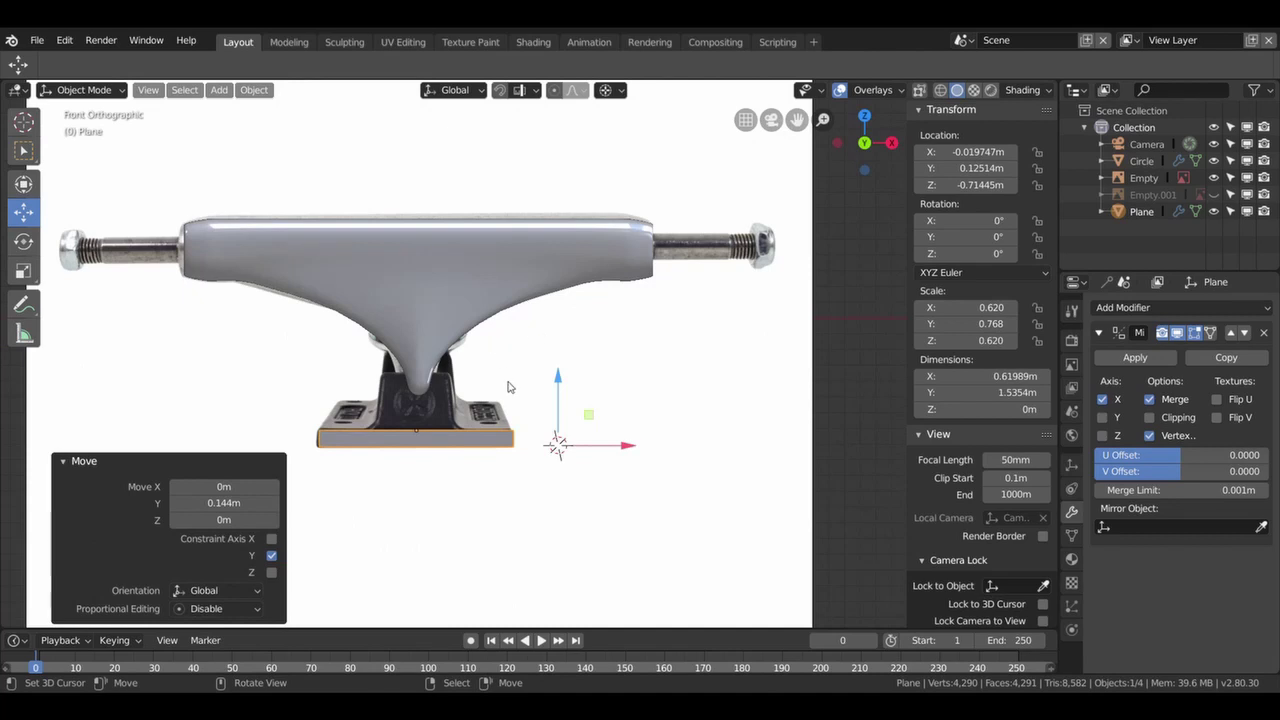
- Snap the cursor to the plane and shrink it by 0.974 to 0.604 × 0.748 × 0.604
key(shift+s)
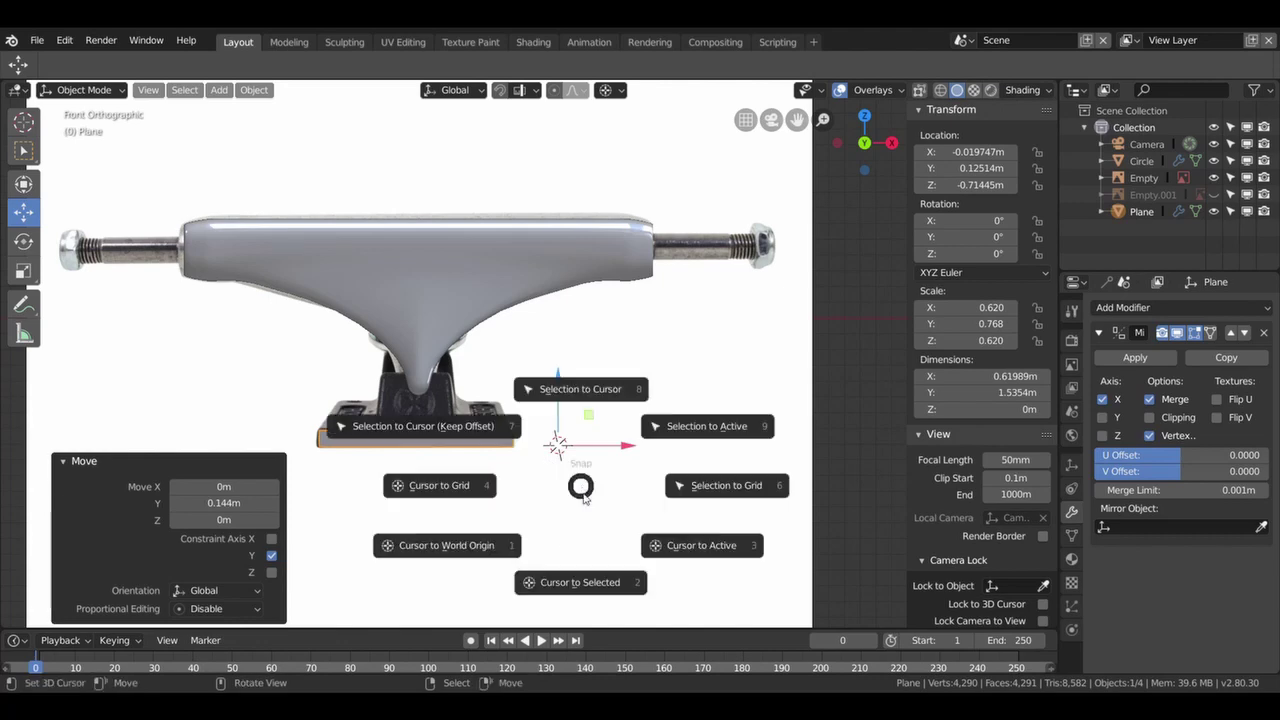
click(586, 582)
key(s)
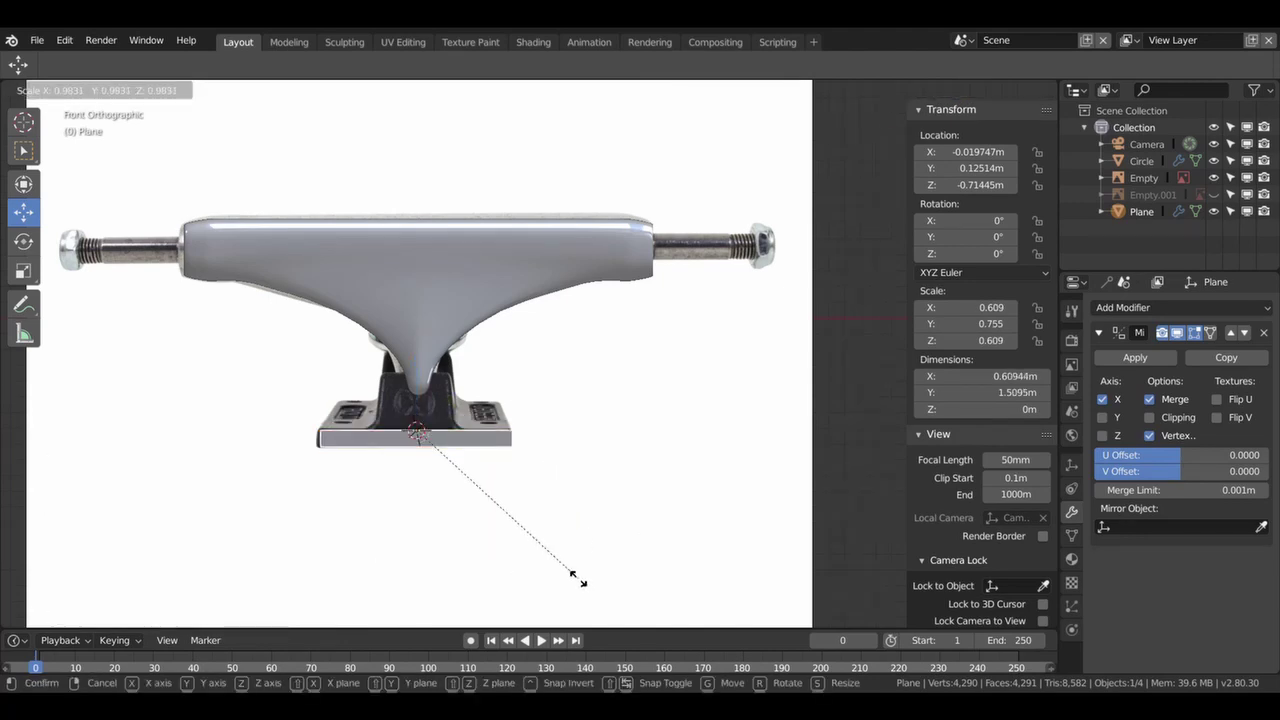
click(577, 581)
mouse_move(518, 450)
middle_down()
mouse_move(530, 497)
mouse_move(482, 457)
middle_up()
key(KP_7)
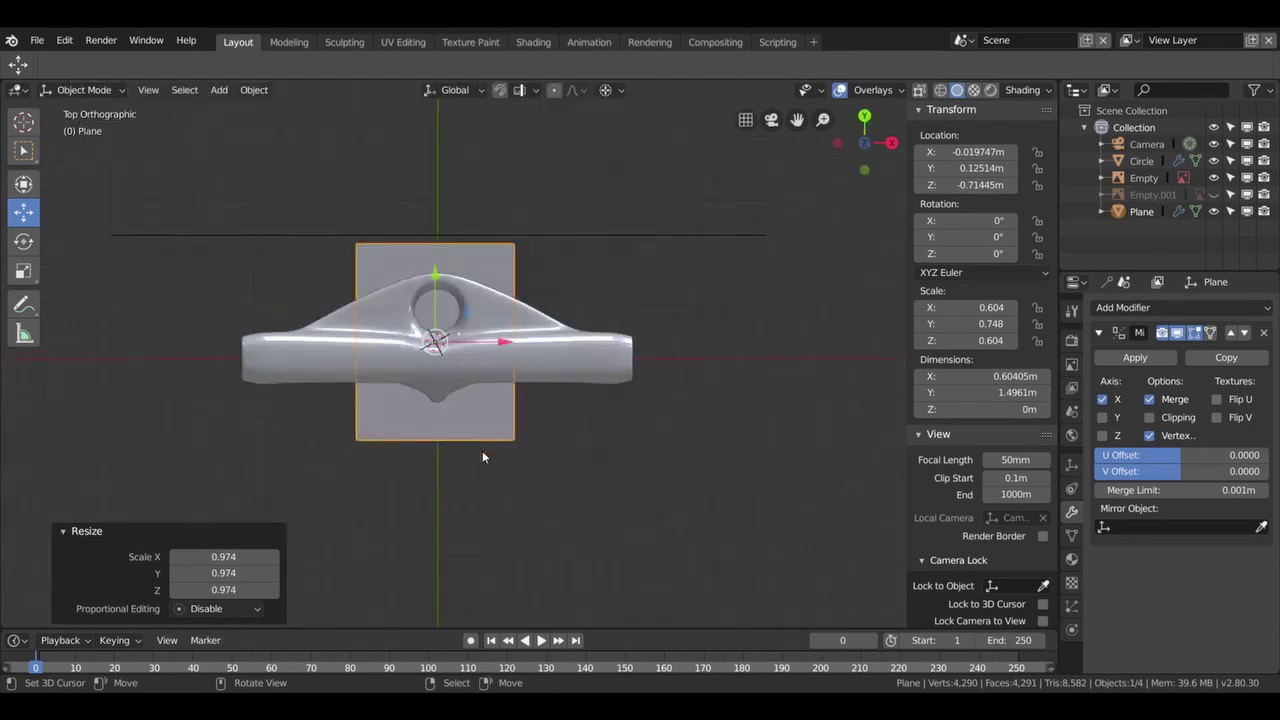
- Add a centred edge loop across the baseplate in Edit Mode
key(Tab)
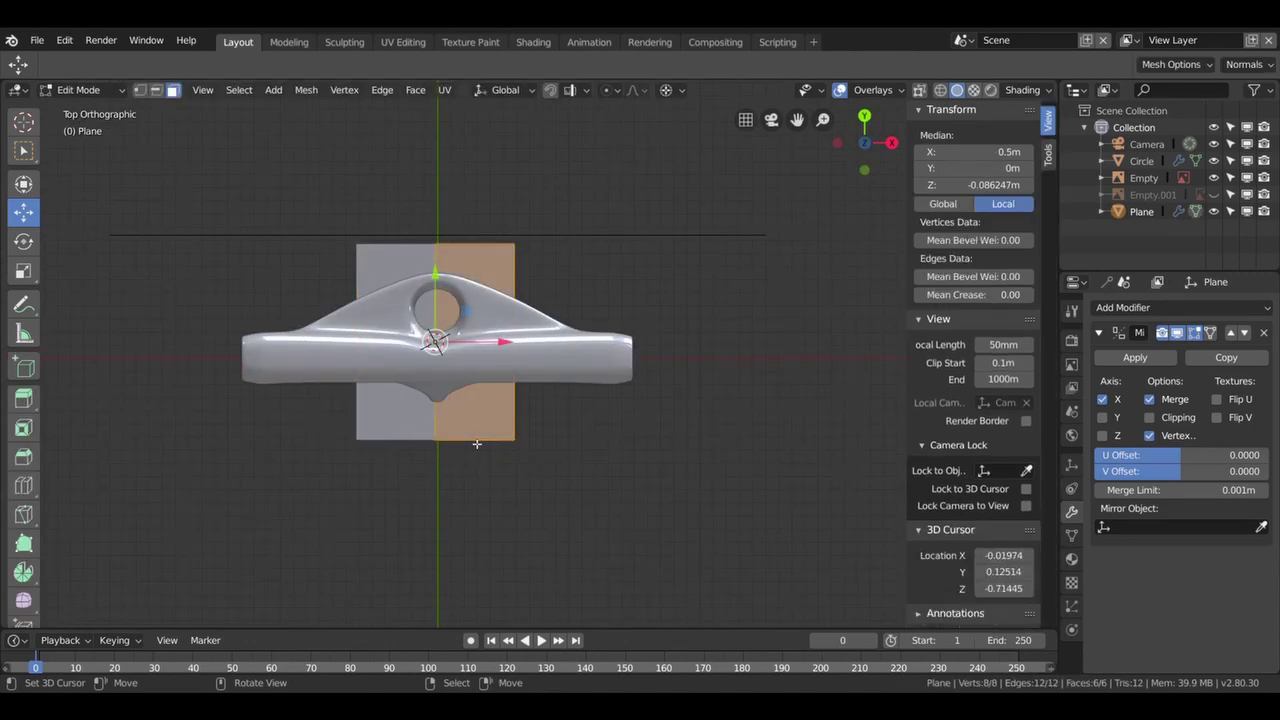
key(ctrl+r)
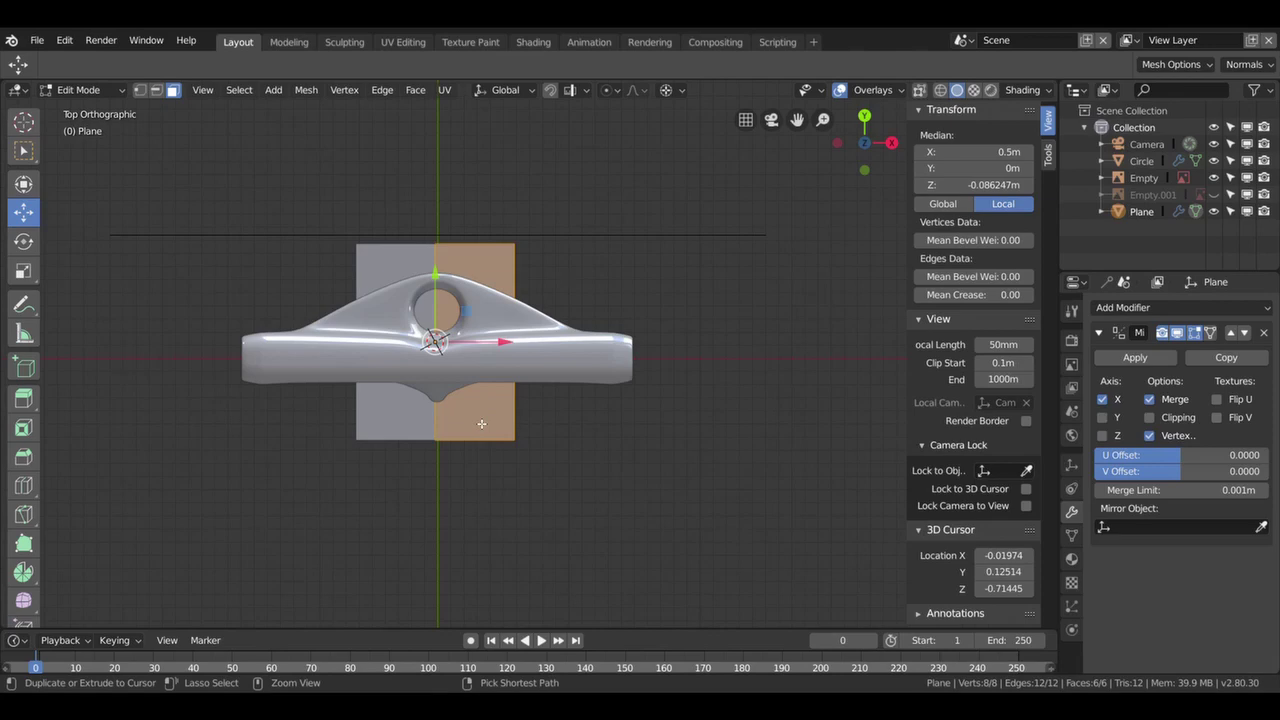
click(481, 424)
right_click(481, 424)
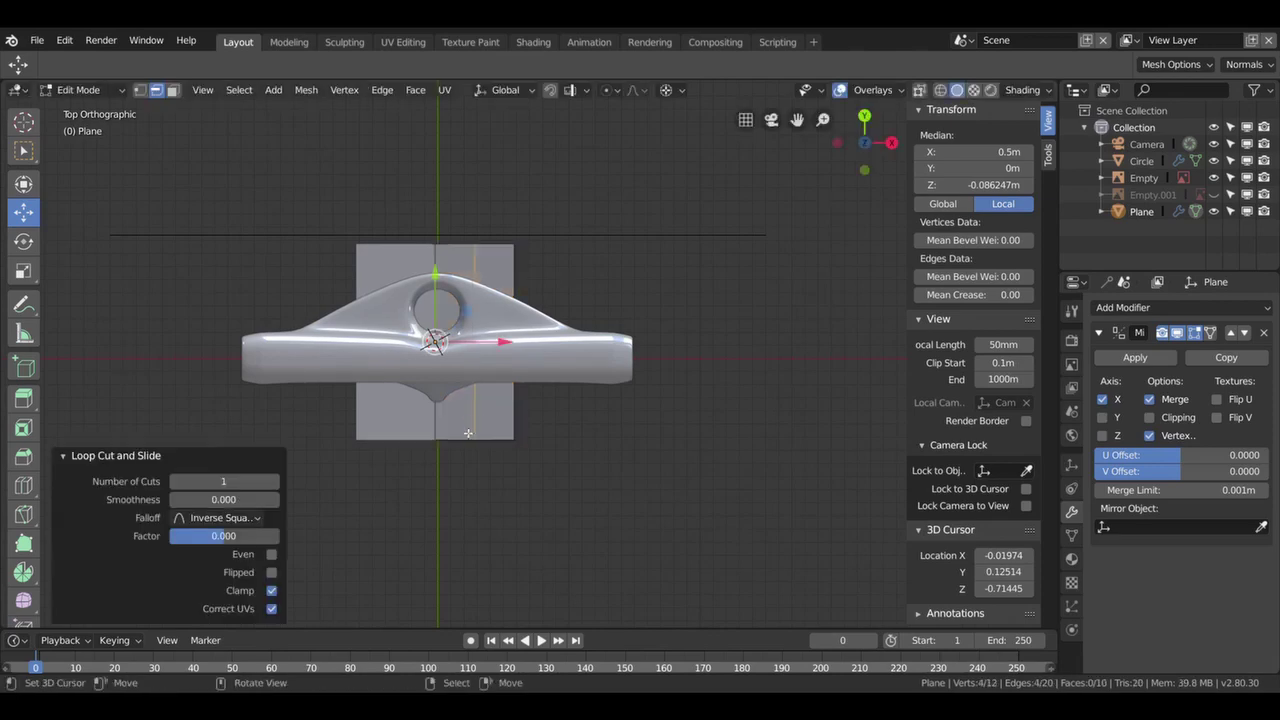
middle_drag(421, 412, 532, 417)
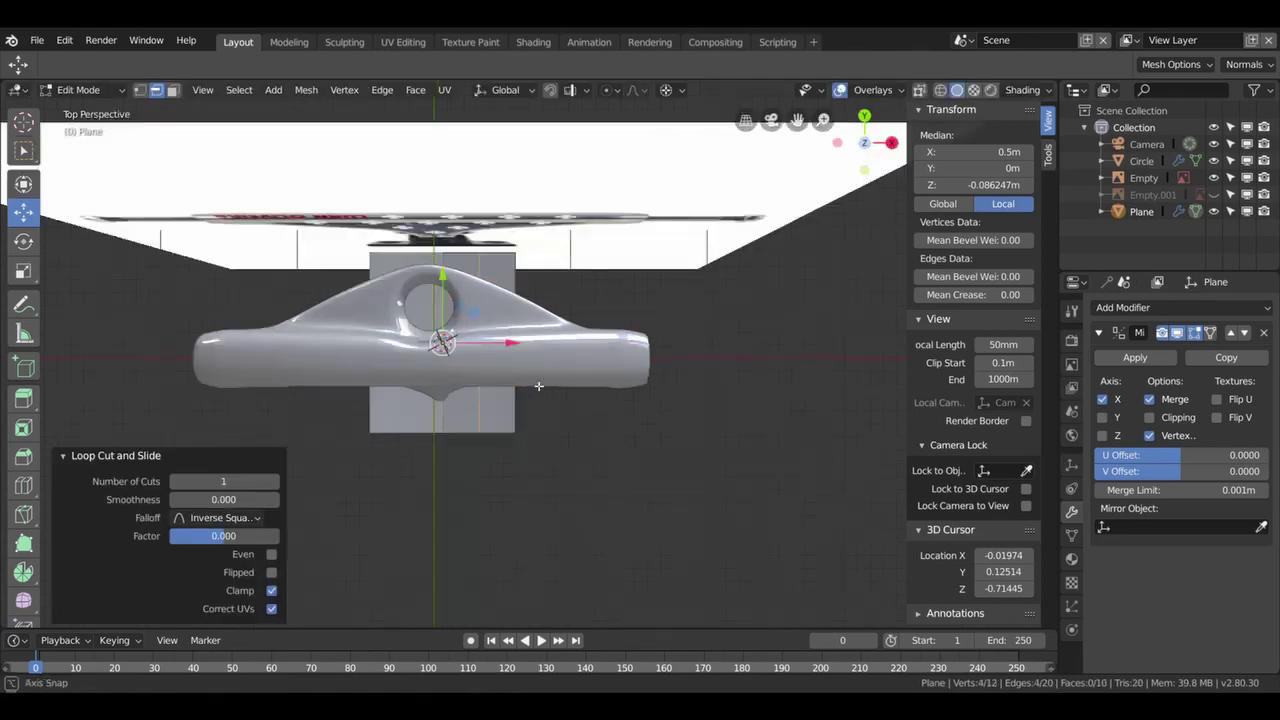
key(KP_1)
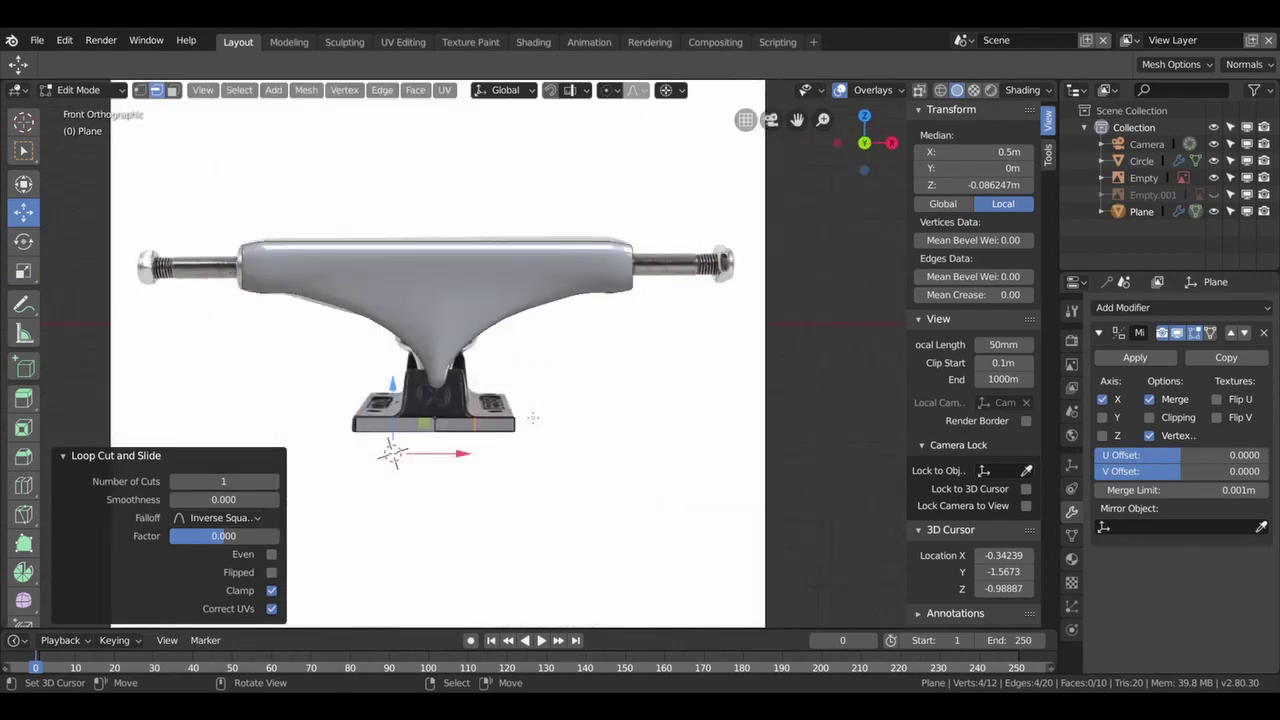
key(KP_3)
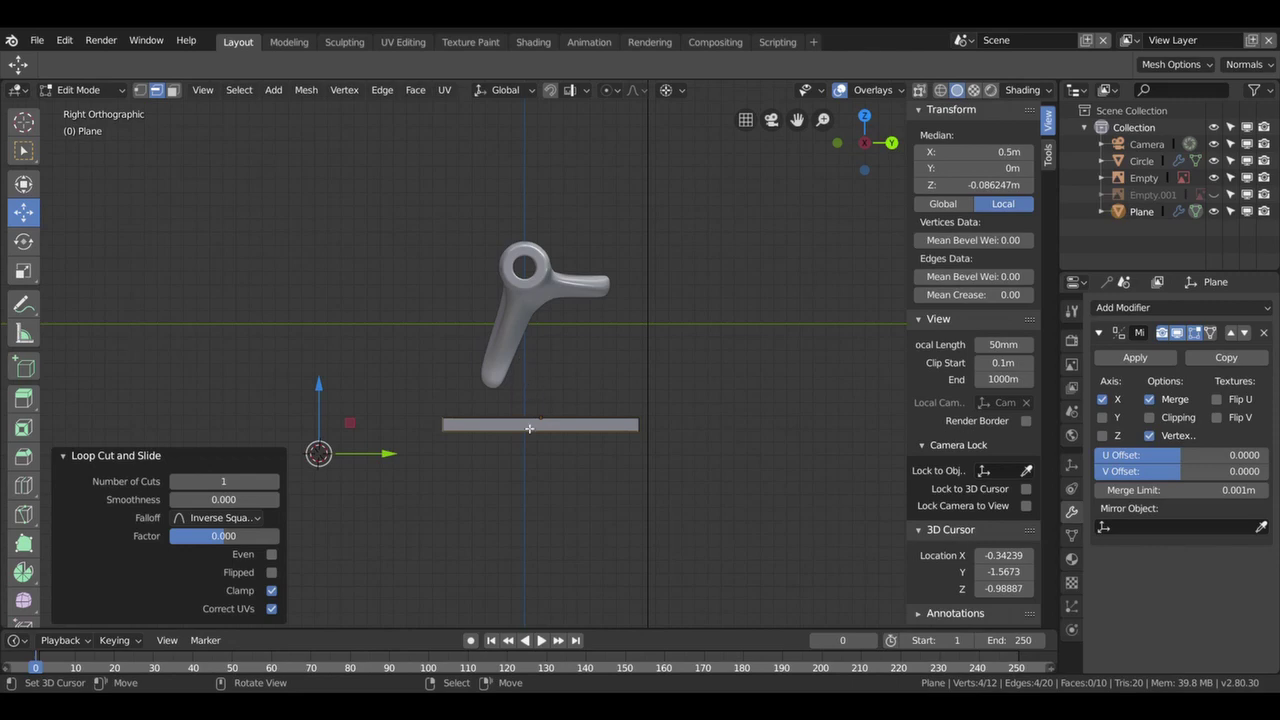
- Add a second loop cut slid to factor 0.269, then select a plate face in face mode
key(ctrl+r)
click(530, 429)
right_click(530, 429)
key(g)
key(g)
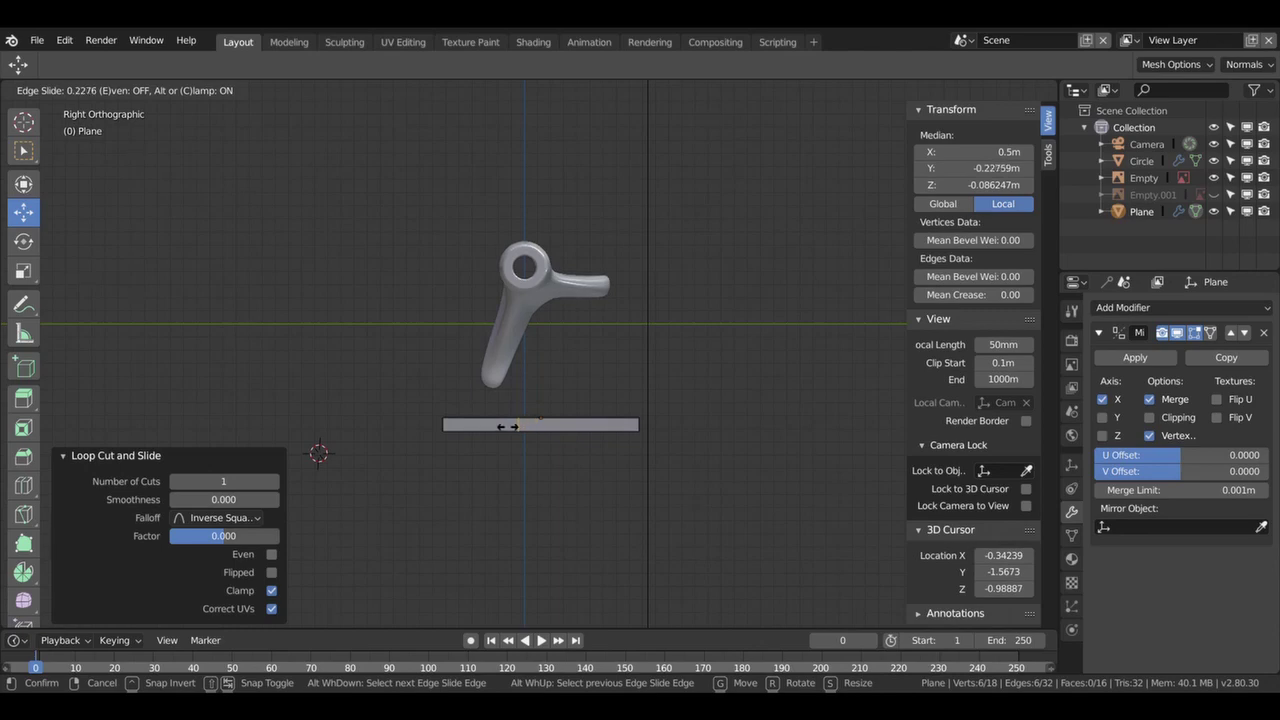
click(508, 426)
mouse_move(508, 426)
middle_down()
mouse_move(653, 484)
mouse_move(629, 477)
middle_up()
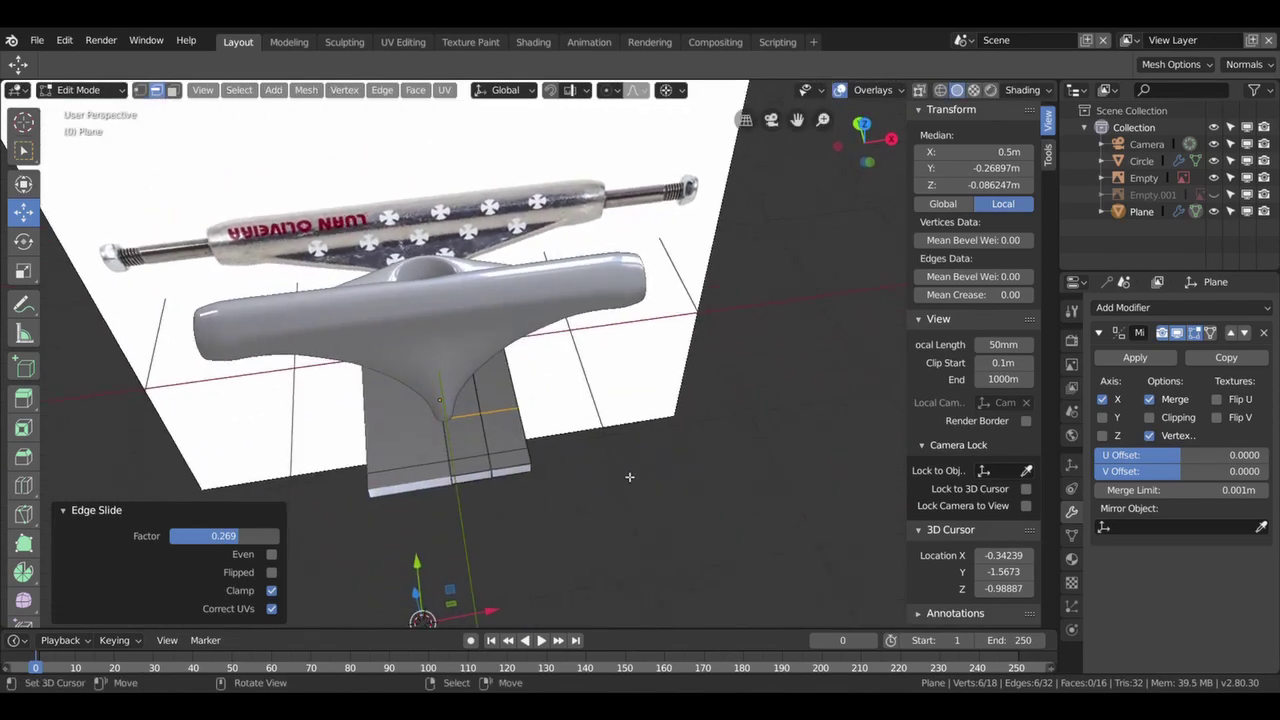
click(172, 90)
click(463, 454)
- Extrude the selected face 0.336 m into a block and lift it 0.0359 m along Z
middle_drag(463, 454, 438, 380)
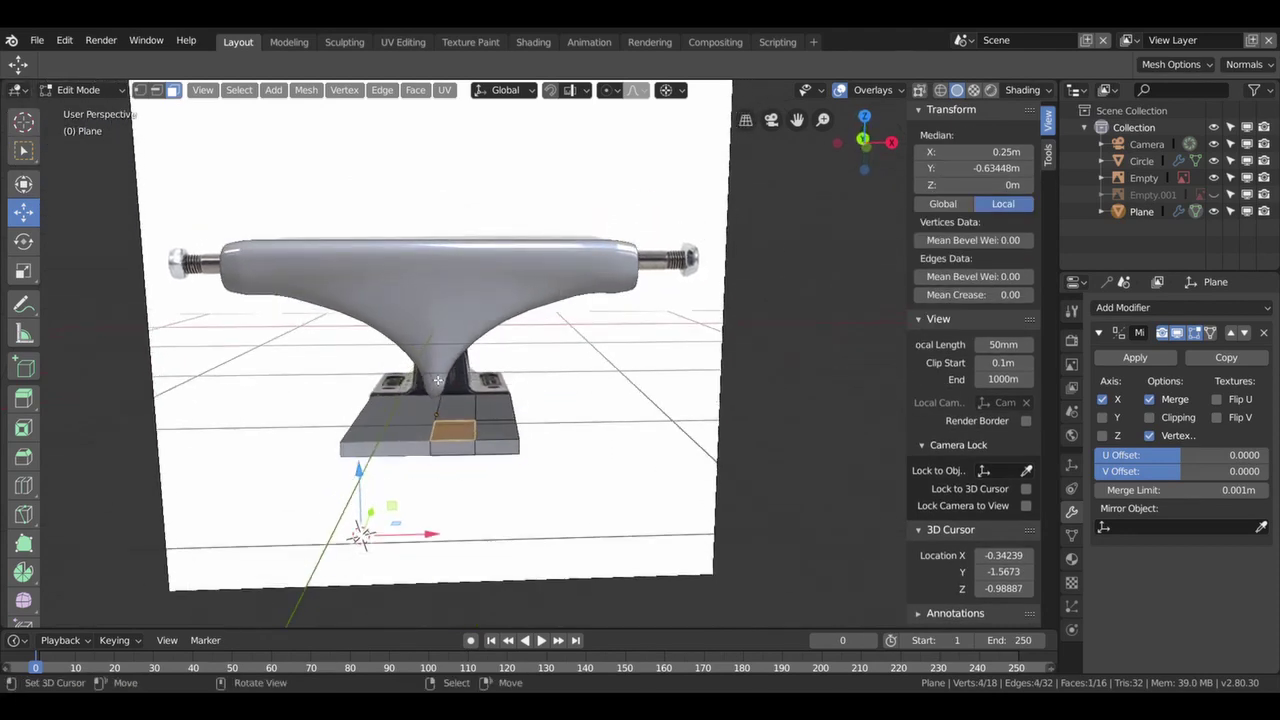
key(e)
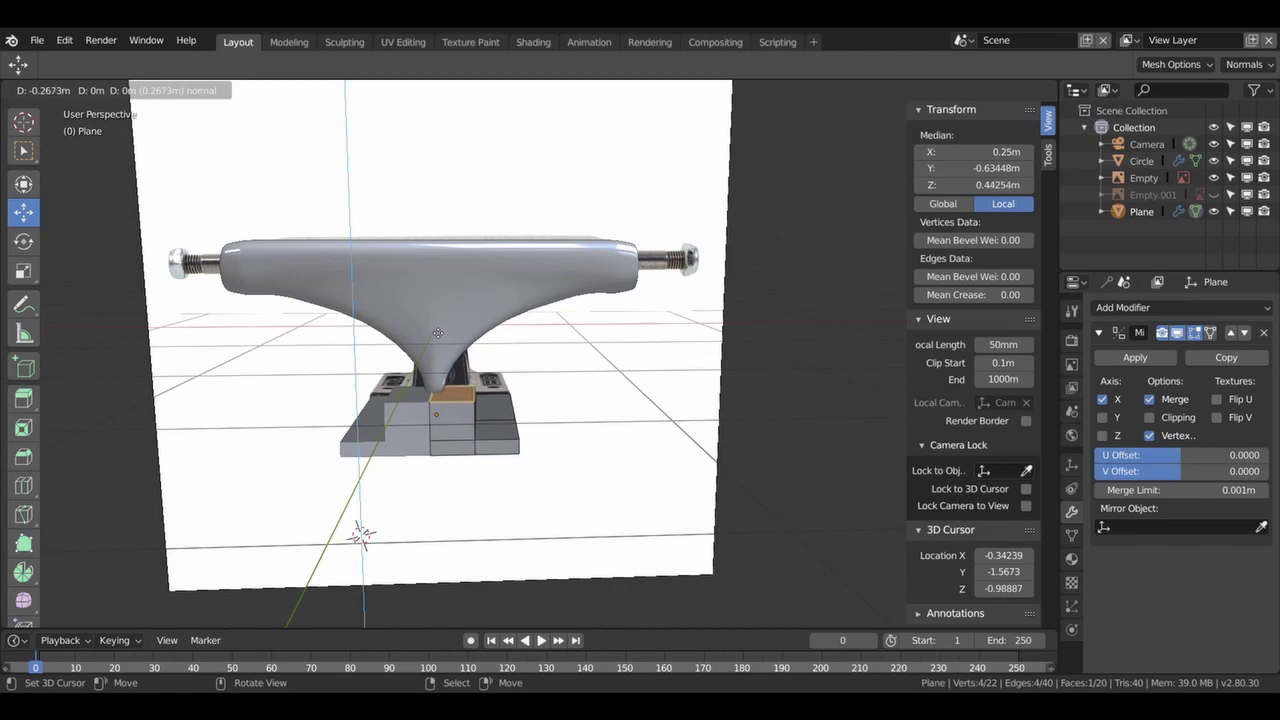
click(438, 321)
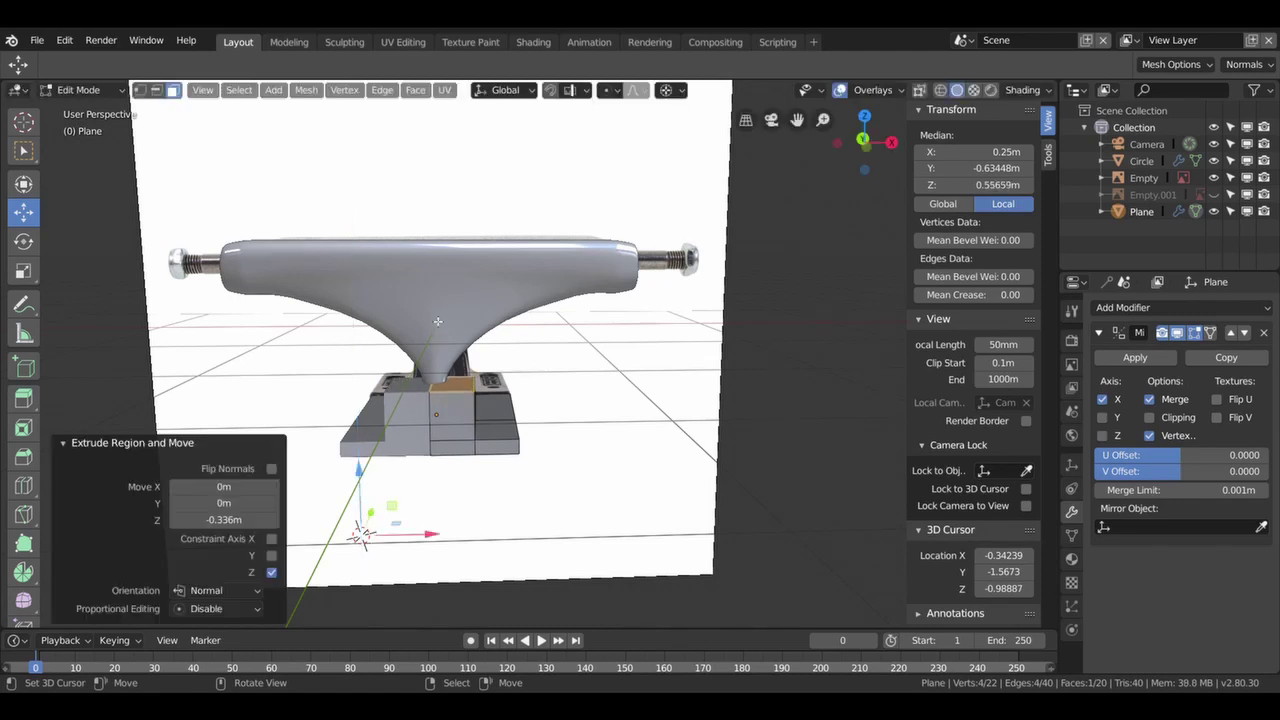
key(KP_1)
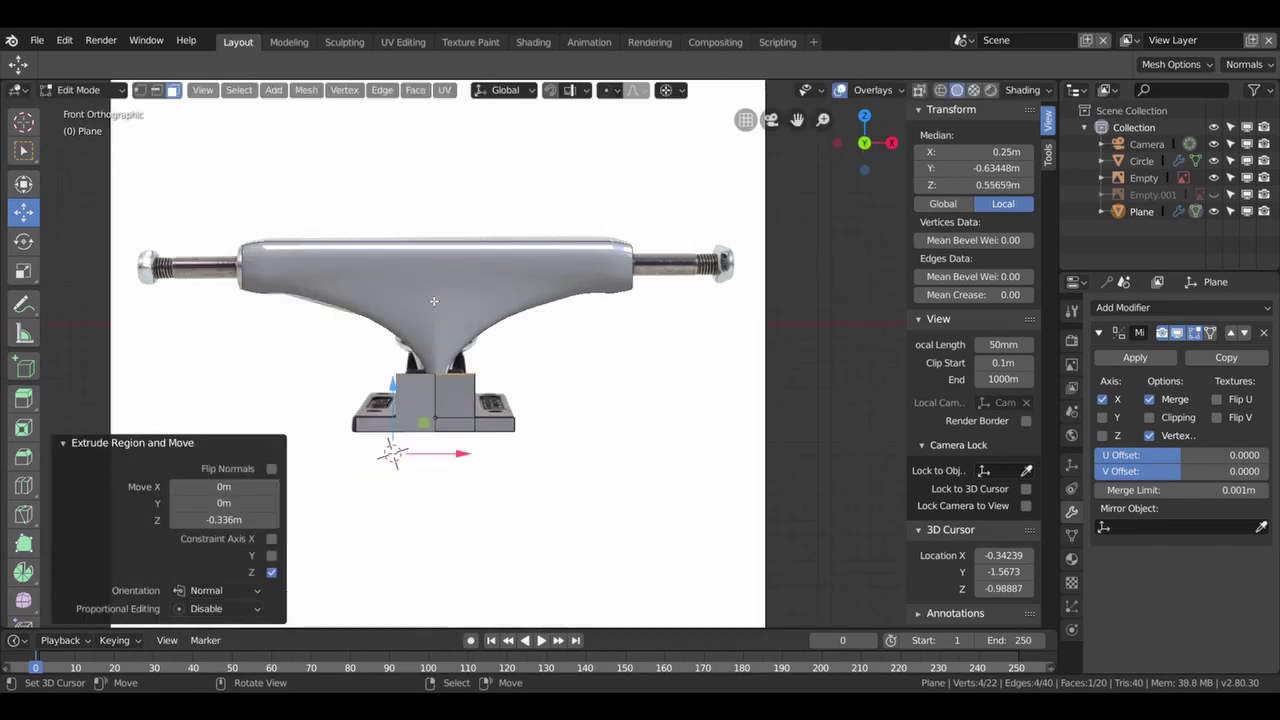
drag(394, 404, 397, 390)
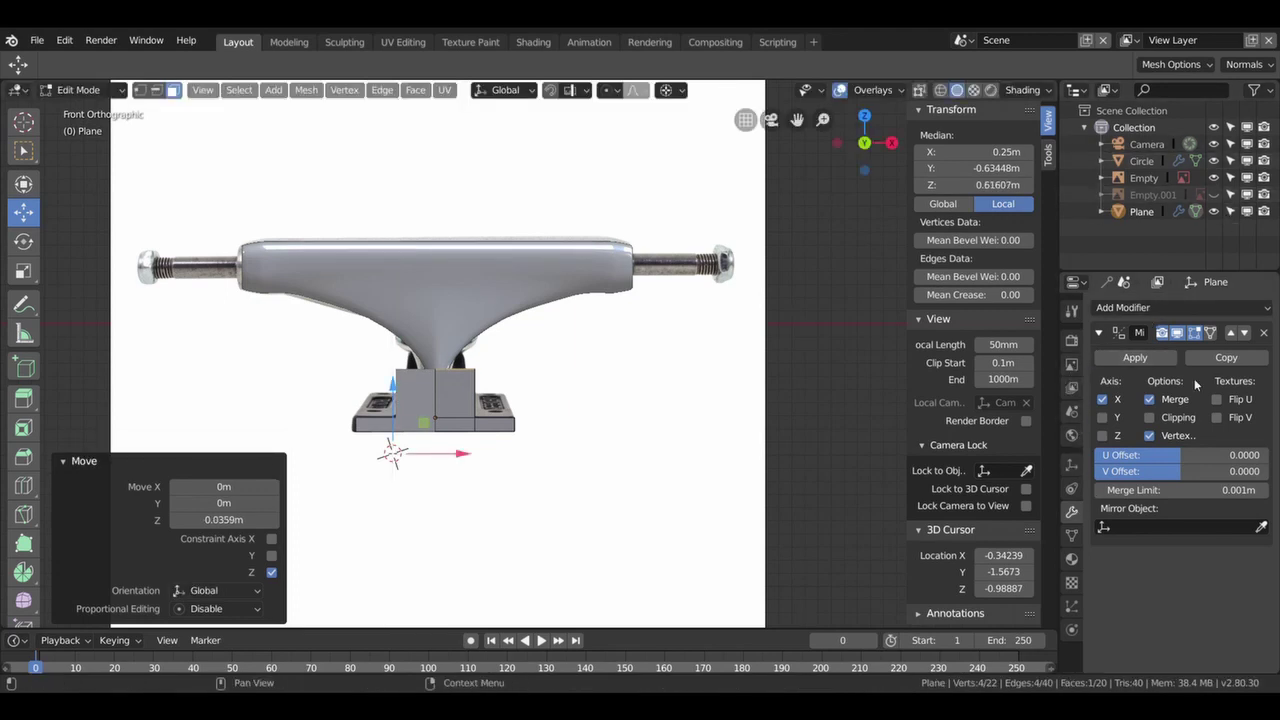
click(1161, 308)
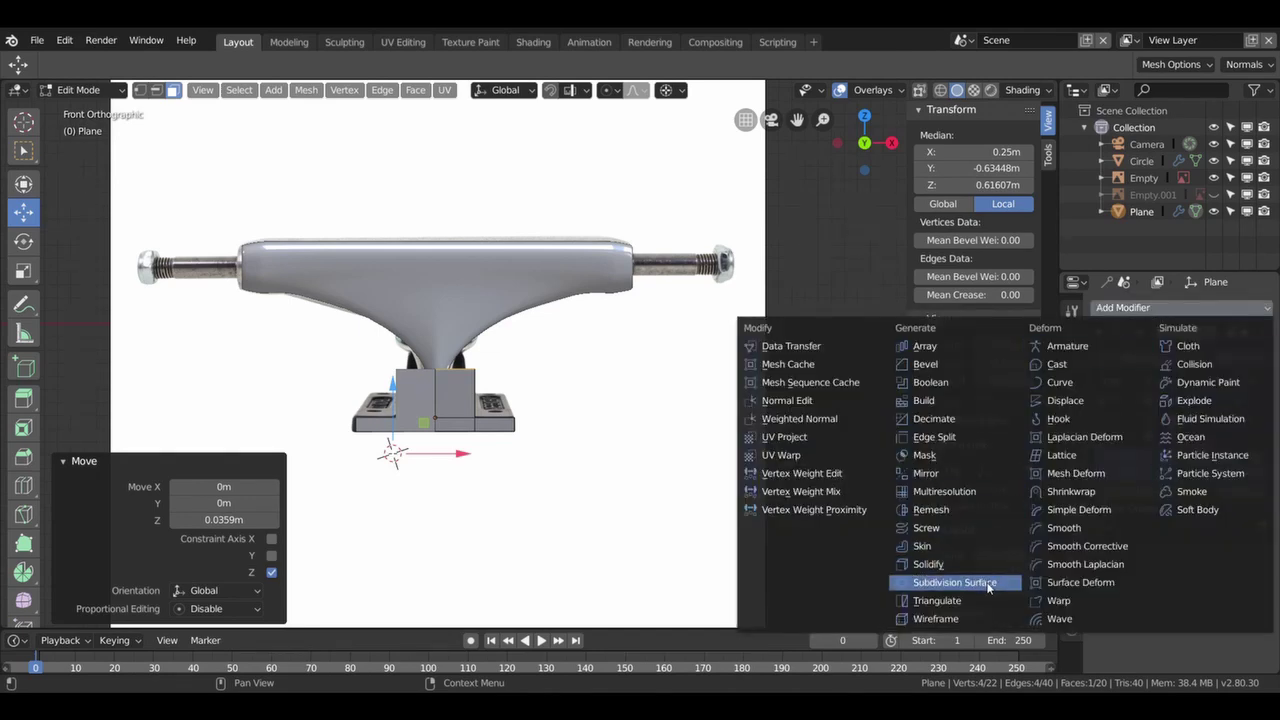
- Add a Subdivision Surface modifier to the baseplate and set its viewport level to 2
click(990, 582)
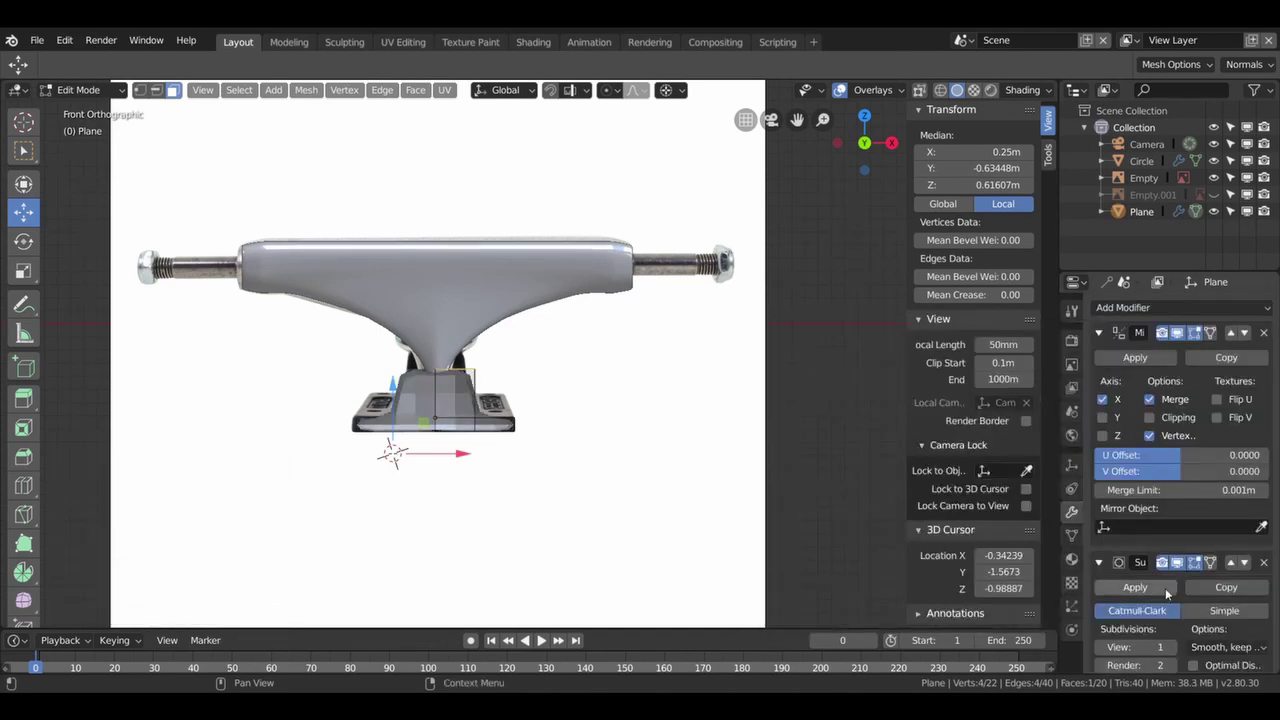
scroll(1175, 612, down, 1)
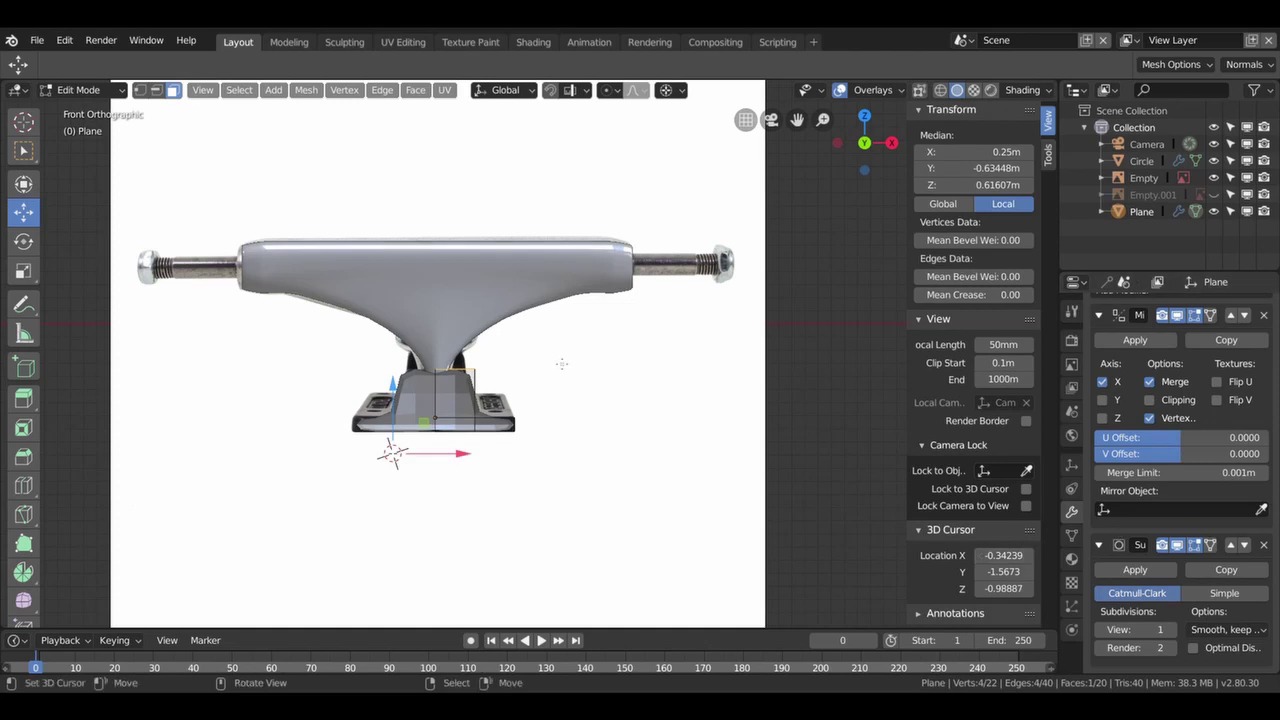
middle_drag(511, 421, 521, 436)
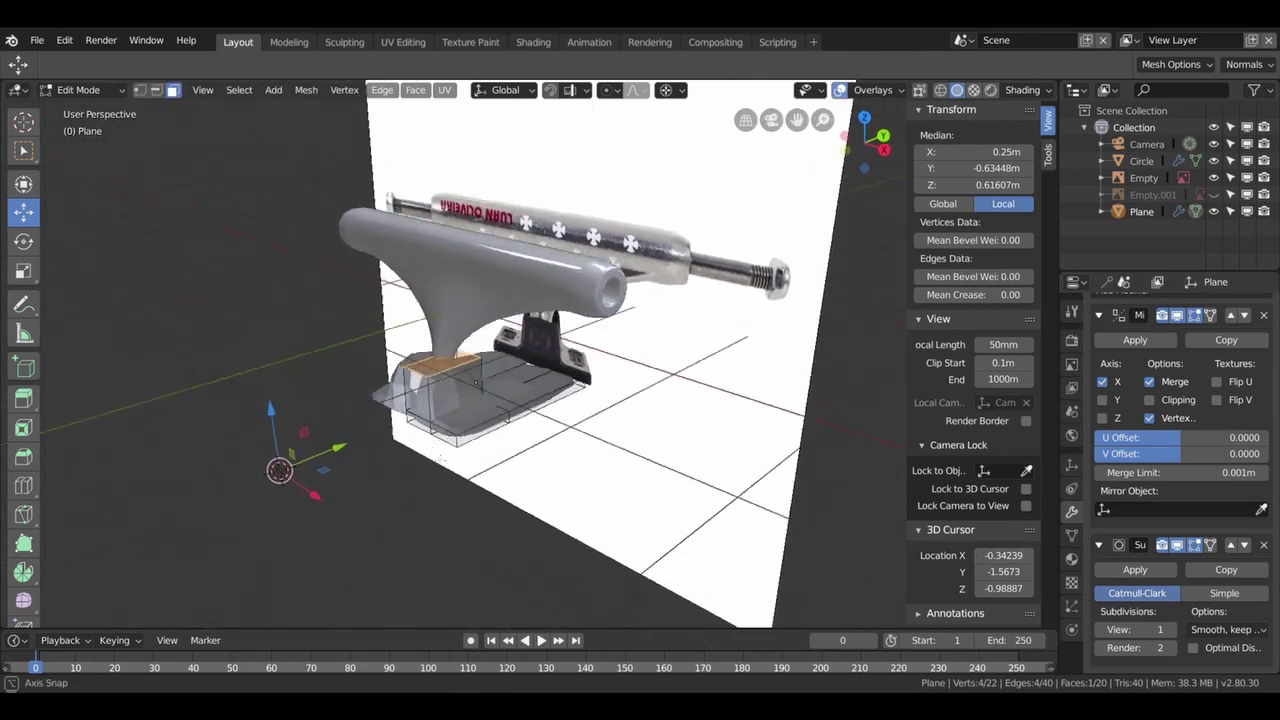
click(1178, 630)
- Apply Shade Smooth to the baseplate in Object Mode, then return to mesh editing
key(Tab)
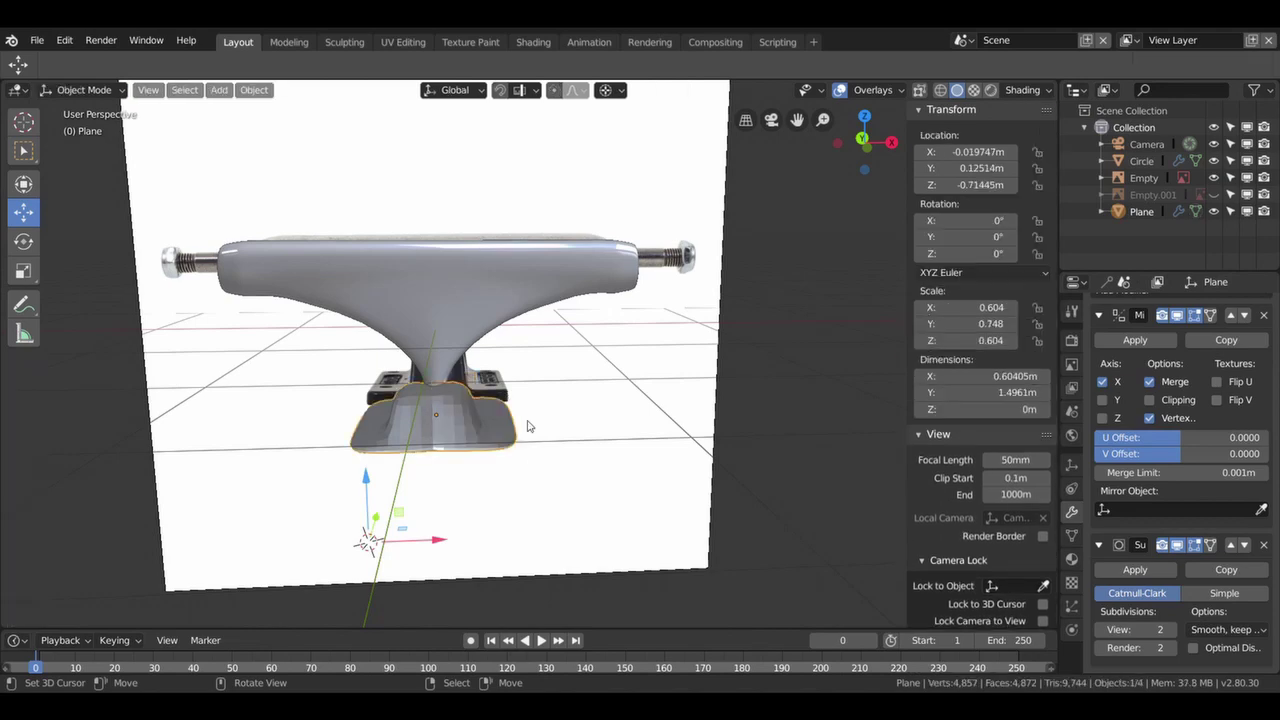
right_click(522, 424)
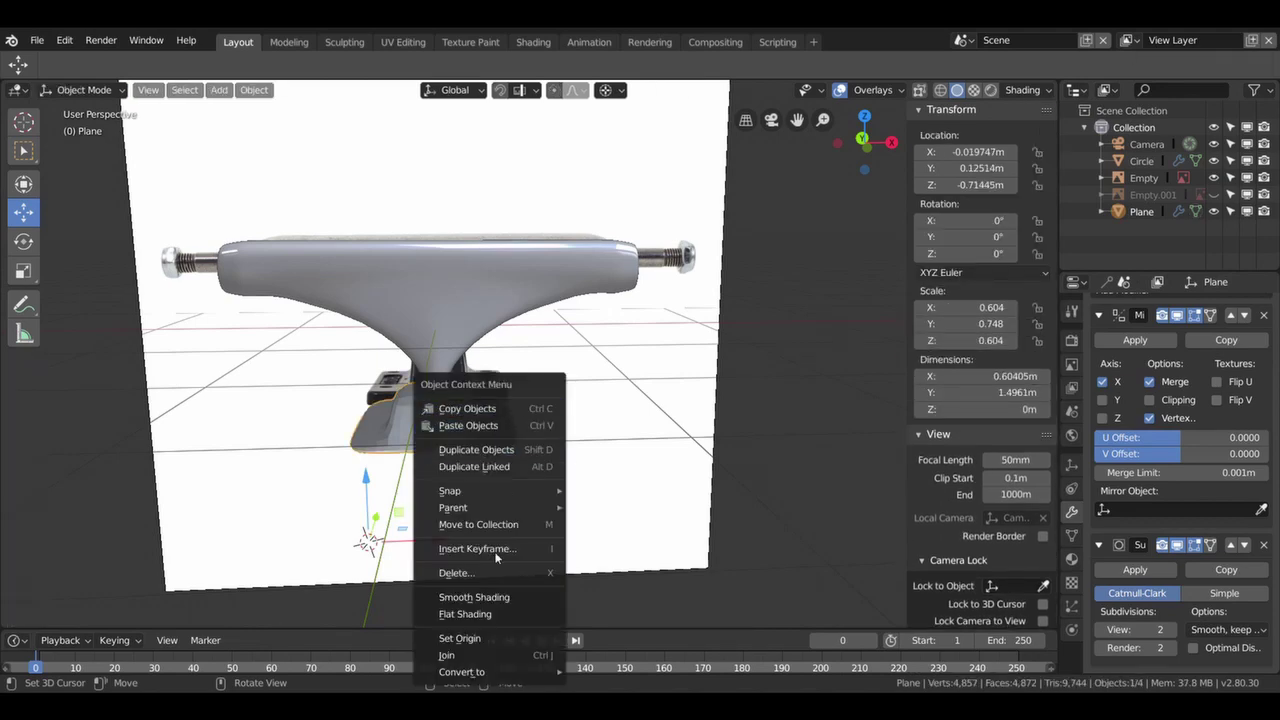
click(486, 600)
middle_drag(505, 568, 529, 481)
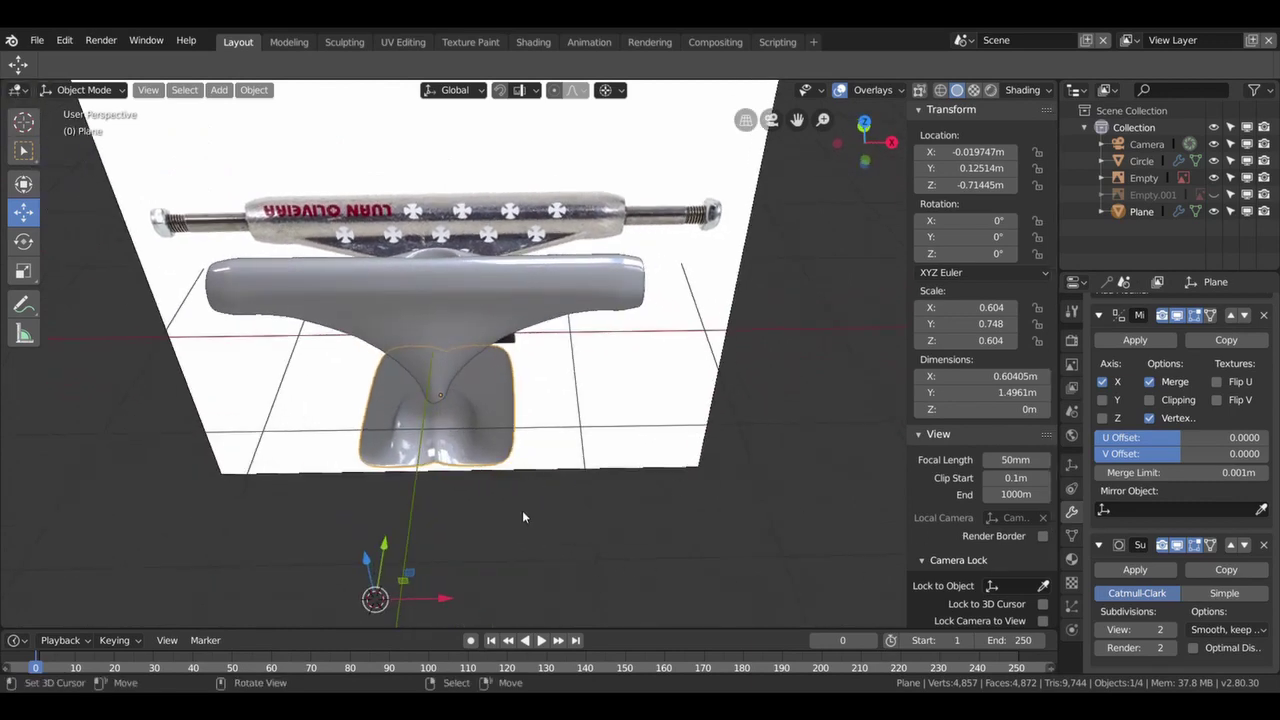
scroll(522, 510, up, 2)
key(Tab)
middle_drag(469, 498, 419, 487)
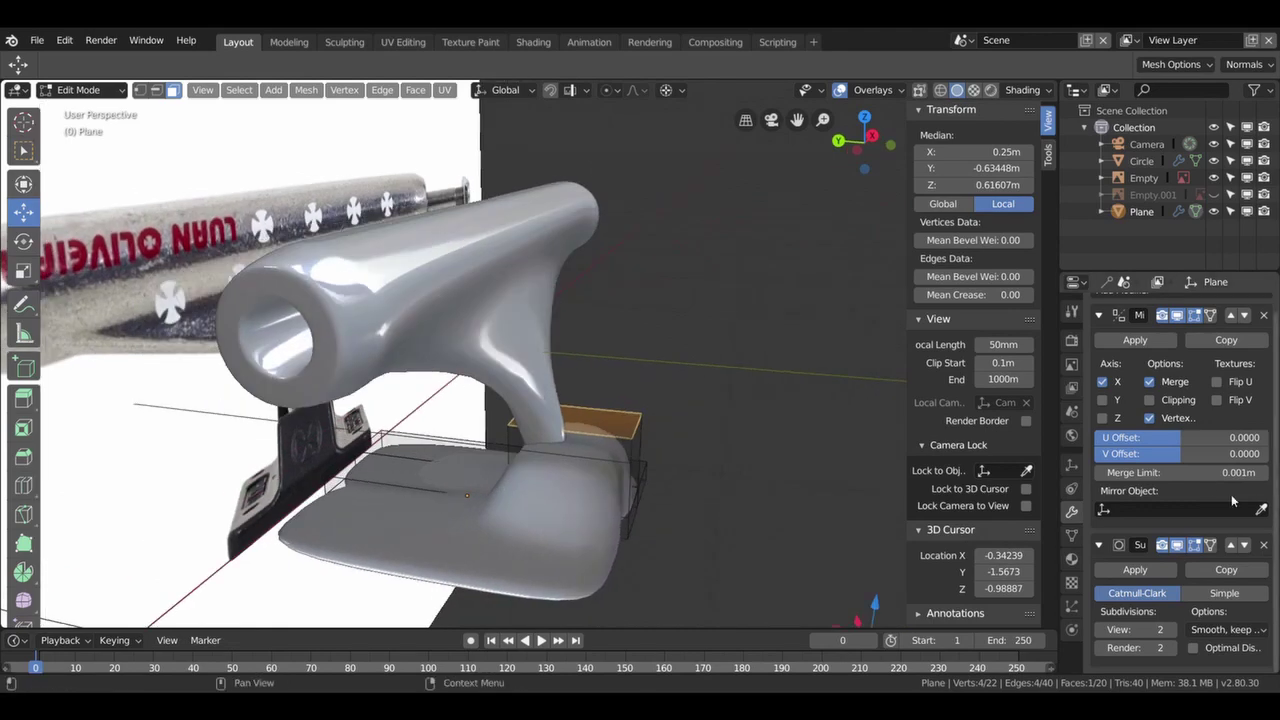
- Delete three selected faces from the front of the mount block
click(1194, 315)
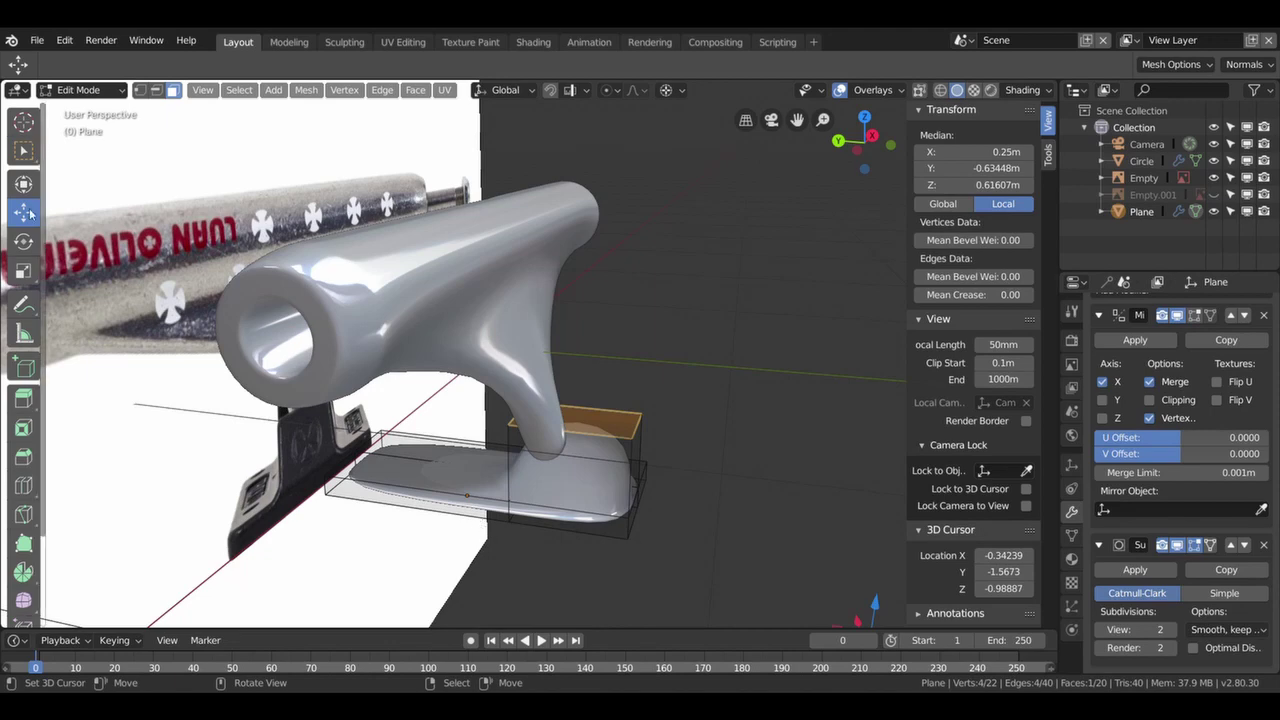
click(157, 91)
click(172, 91)
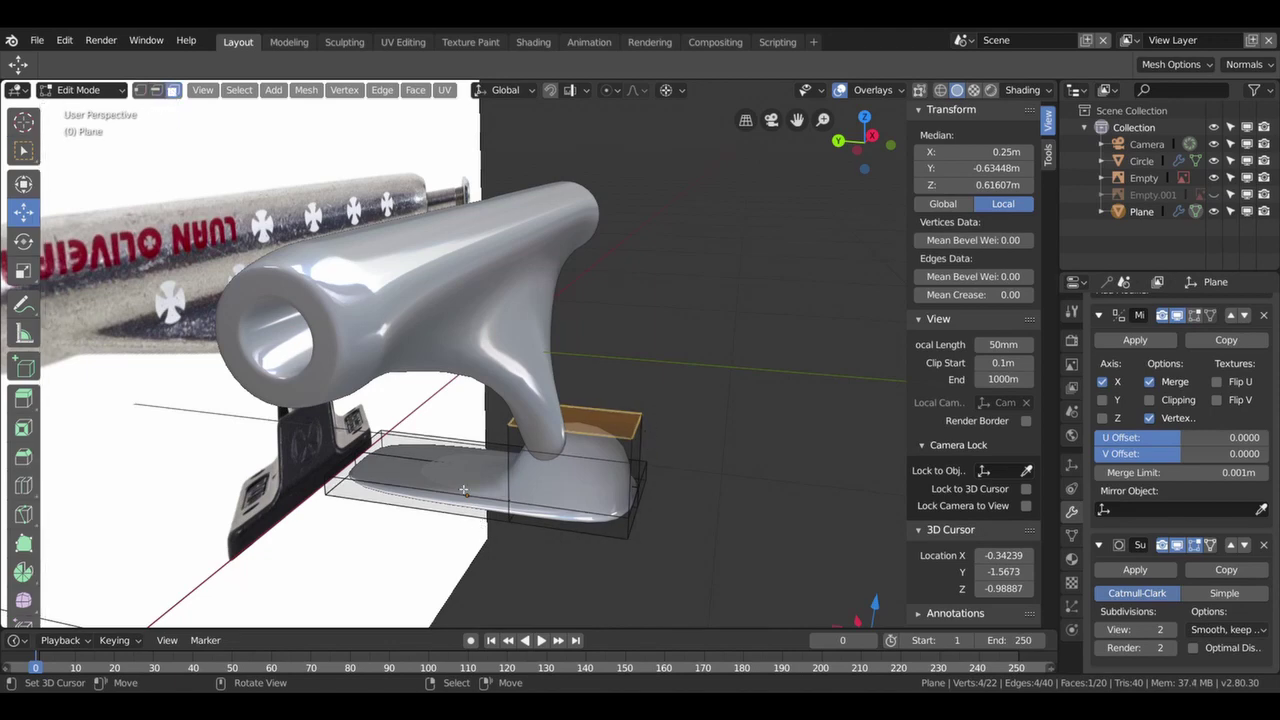
click(627, 464)
shift+click(581, 522)
shift+click(452, 515)
key(x)
click(447, 515)
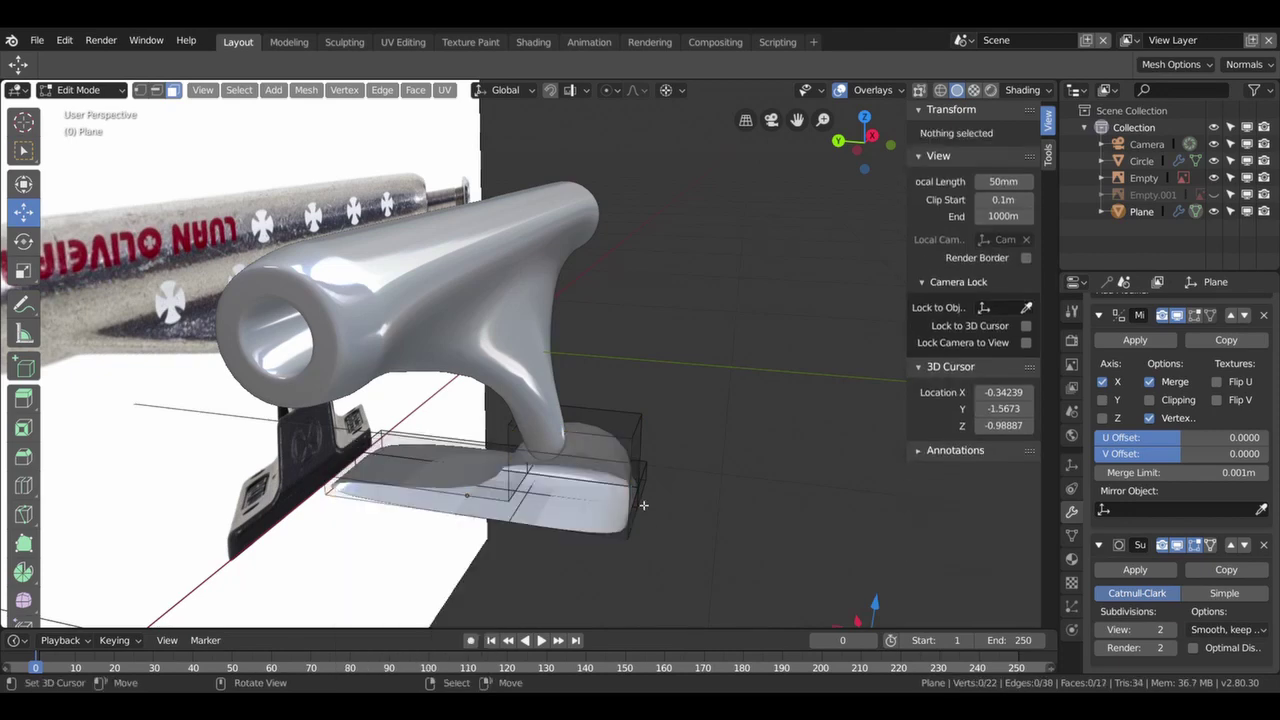
middle_drag(447, 515, 700, 510)
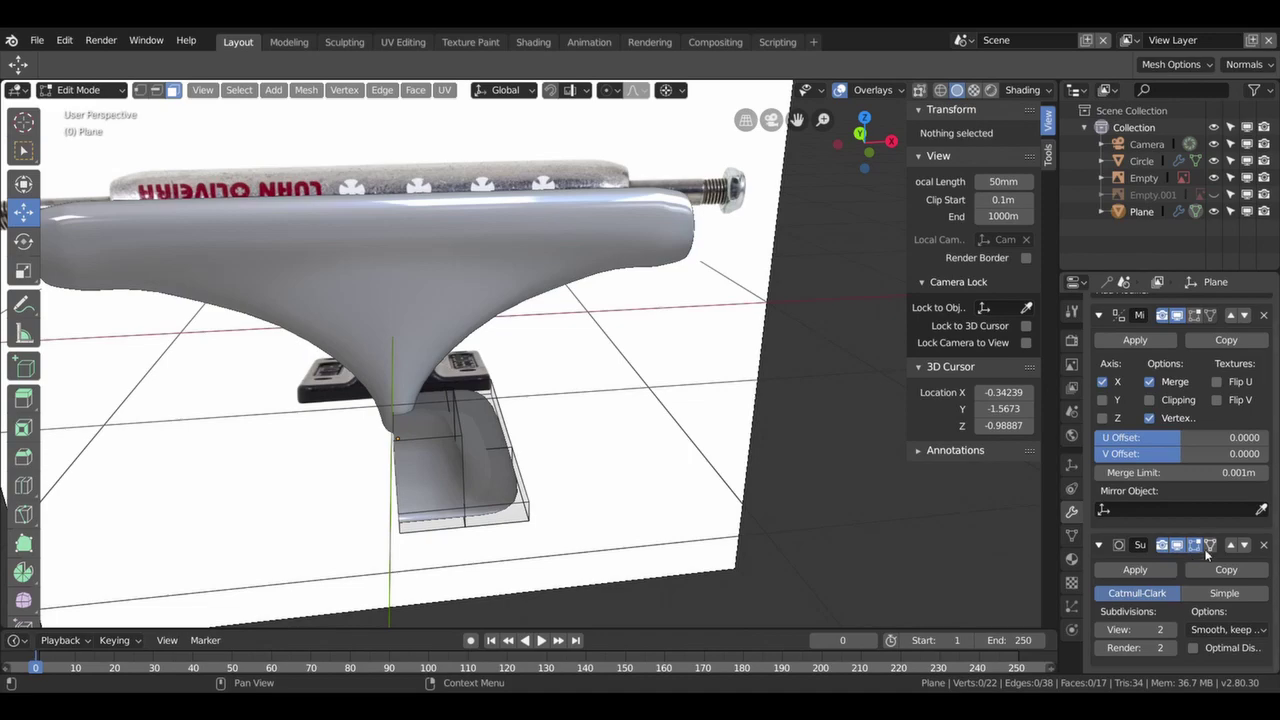
- Show the mirrored half while editing and check the opened base from another angle
click(1193, 316)
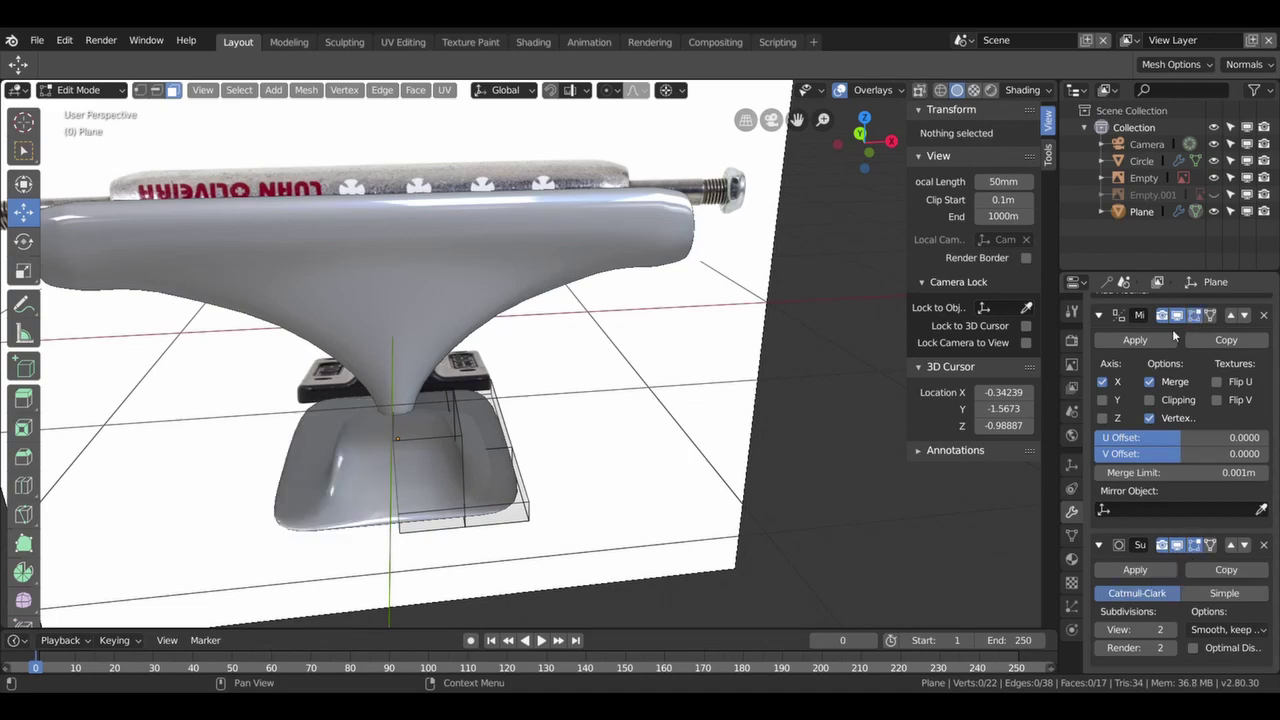
key(Tab)
mouse_move(422, 506)
middle_down()
mouse_move(478, 489)
mouse_move(414, 514)
mouse_move(363, 514)
mouse_move(343, 486)
mouse_move(321, 540)
mouse_move(551, 536)
mouse_move(569, 496)
middle_up()
key(Tab)
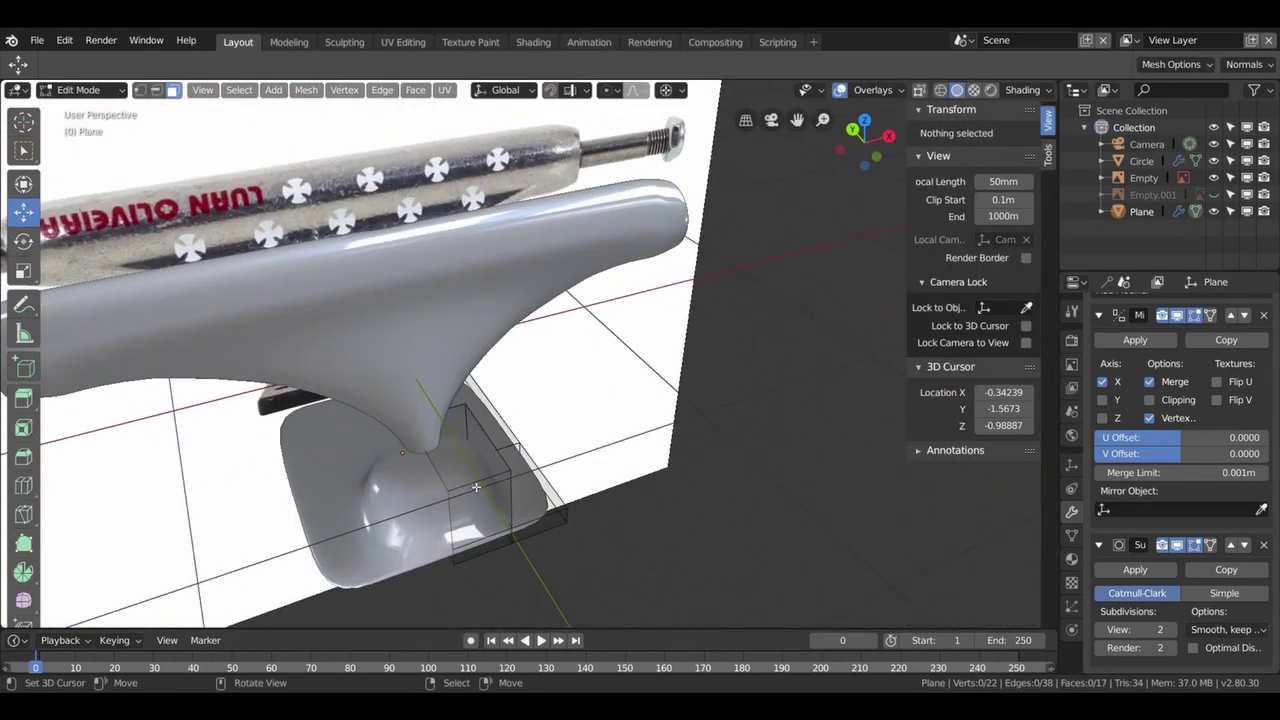
- Select one mount-block edge and move it about 0.143 m along Y
click(476, 487)
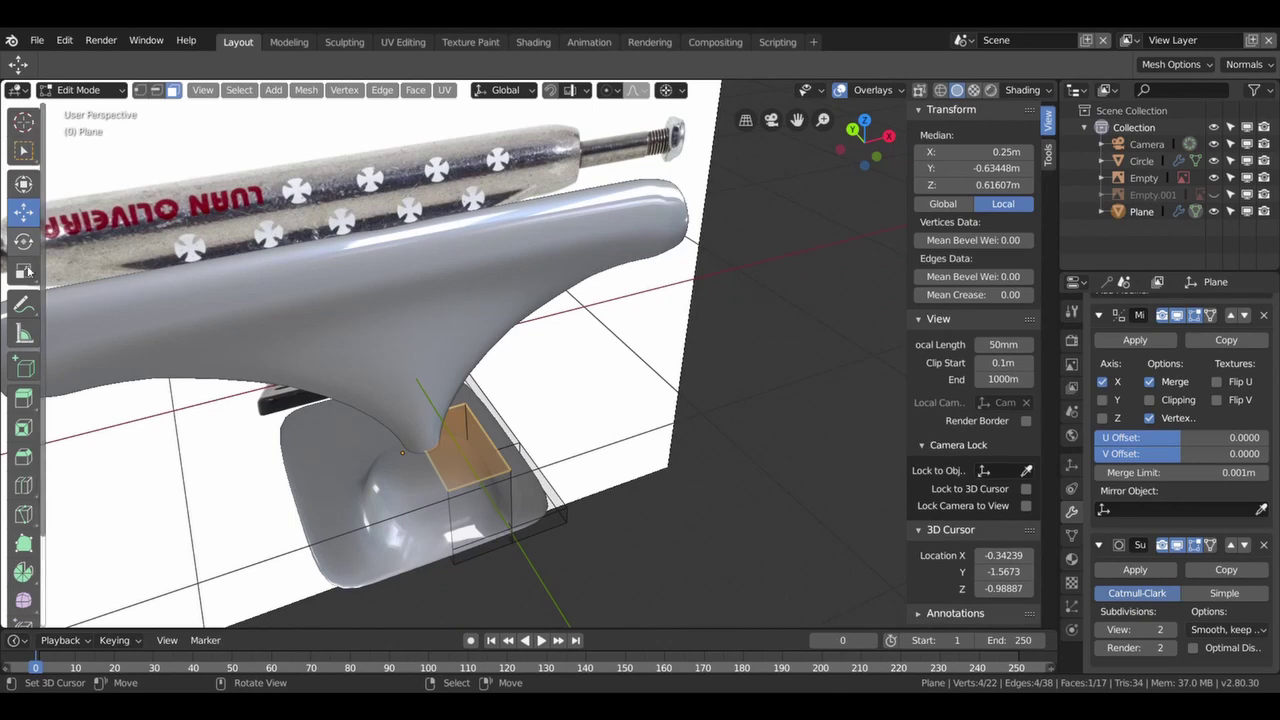
click(155, 91)
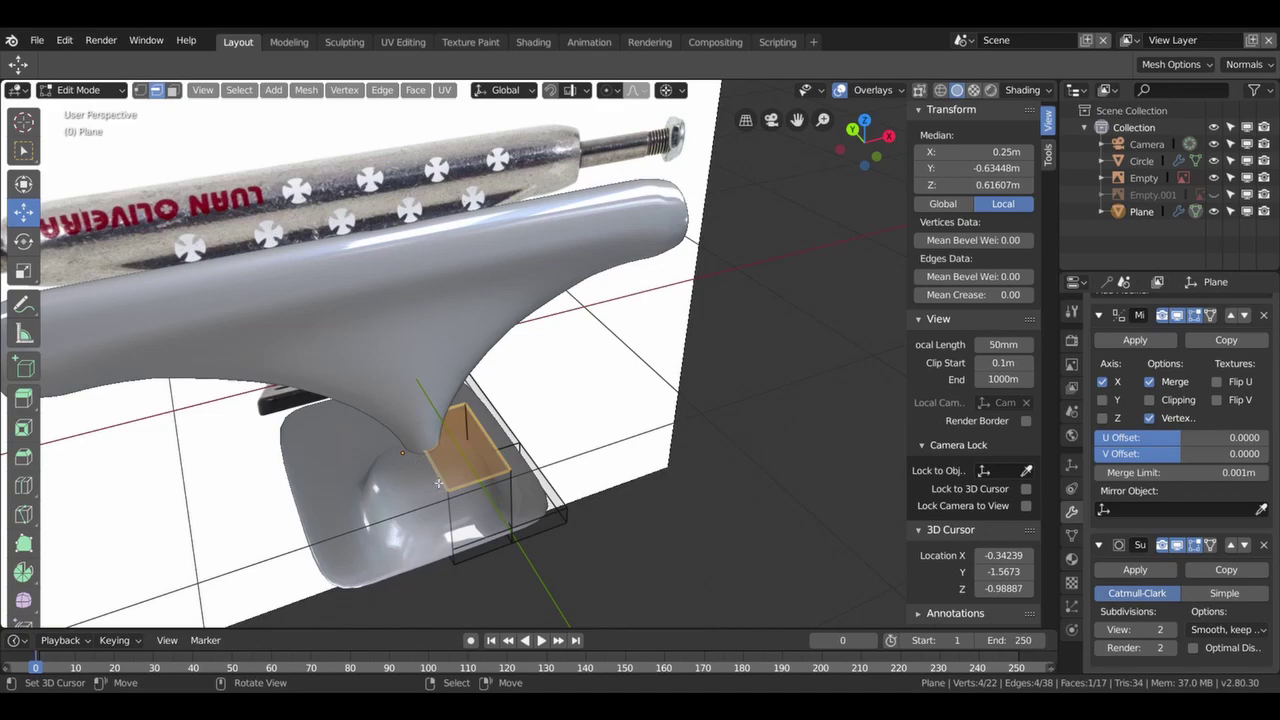
click(472, 487)
shift+right_click(534, 563)
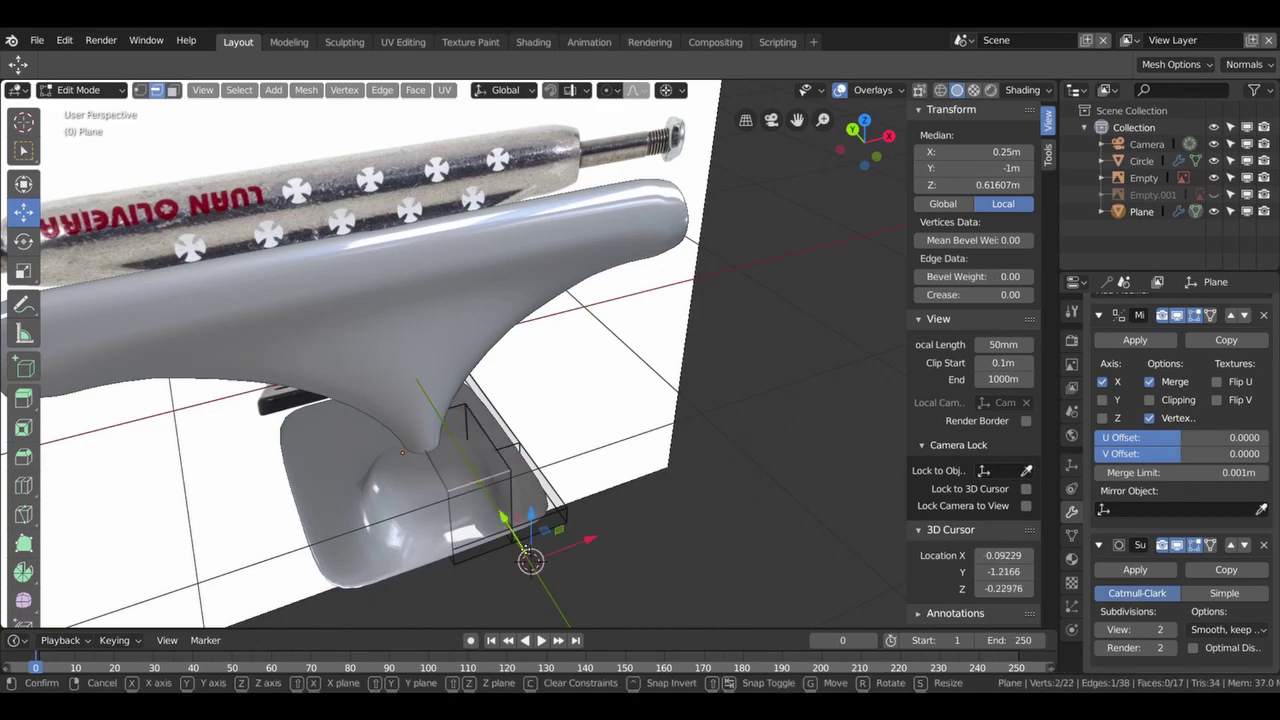
middle_drag(530, 560, 470, 520)
drag(470, 520, 468, 524)
middle_drag(468, 524, 426, 389)
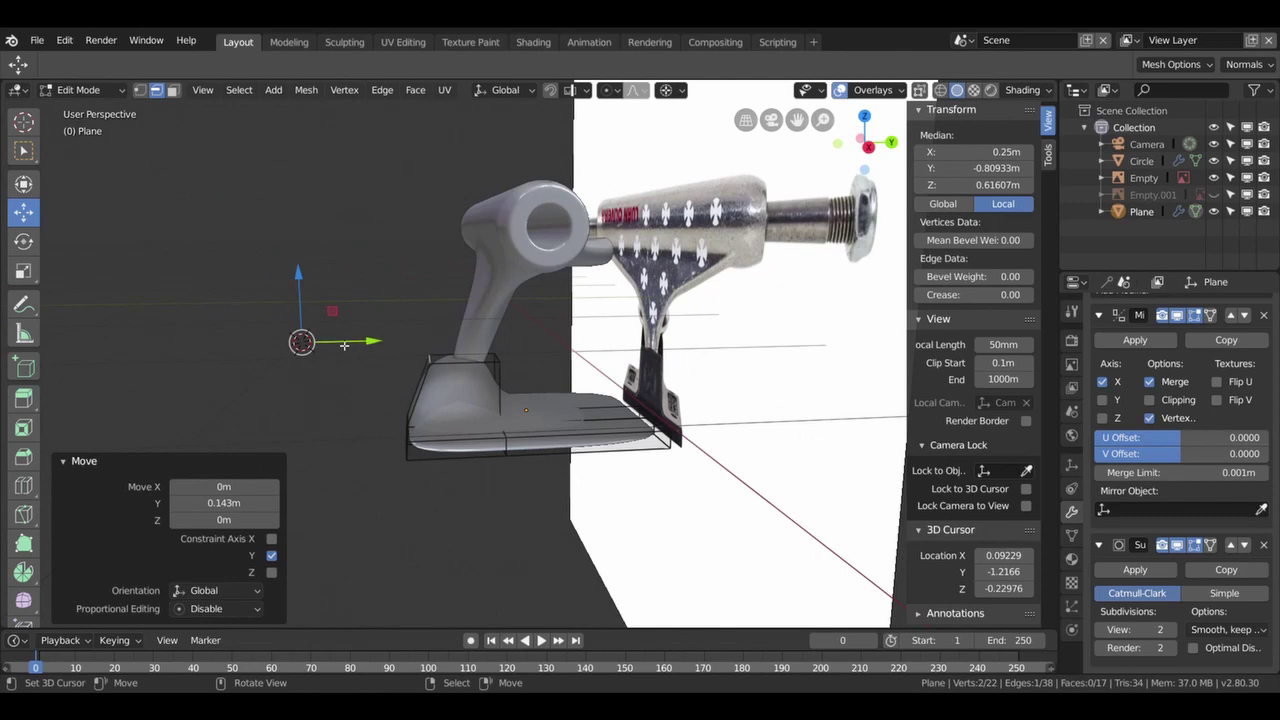
drag(335, 345, 376, 344)
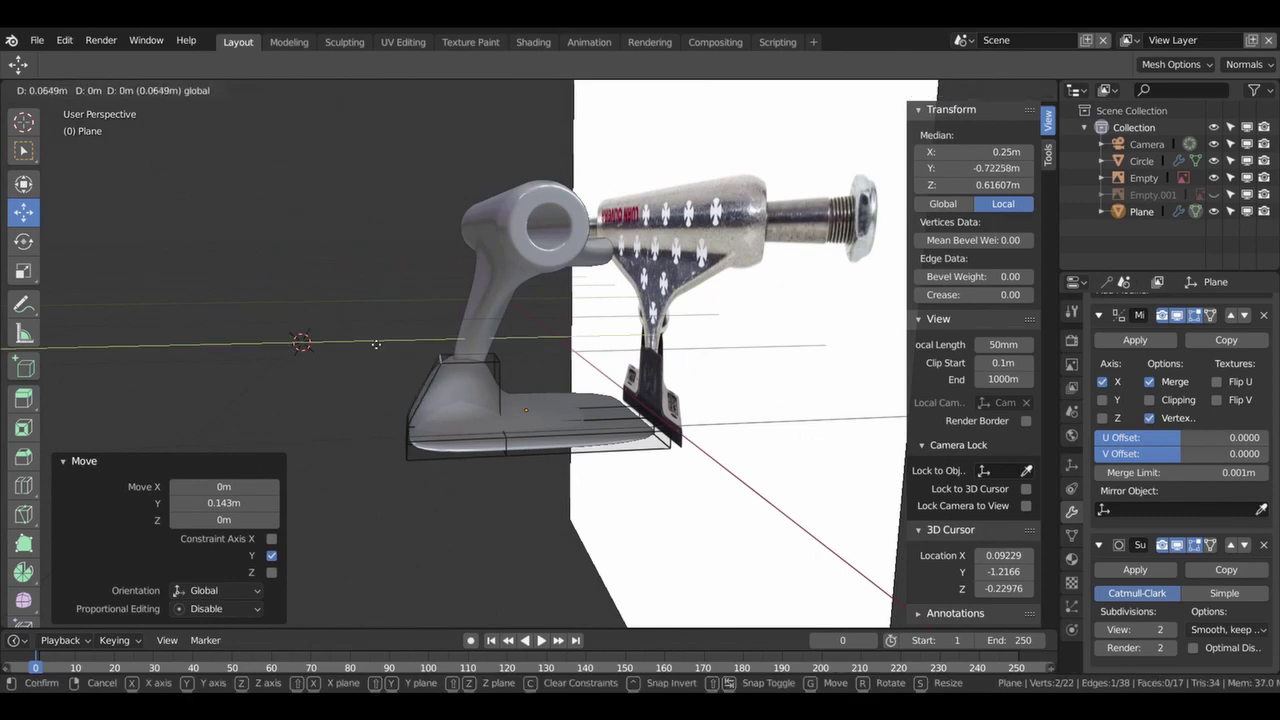
- Confirm the edge move, then cut two edge loops across the baseplate near its bottom edge
mouse_move(376, 344)
middle_down()
mouse_move(546, 435)
mouse_move(566, 428)
middle_up()
middle_drag(531, 503, 412, 444)
key(ctrl+r)
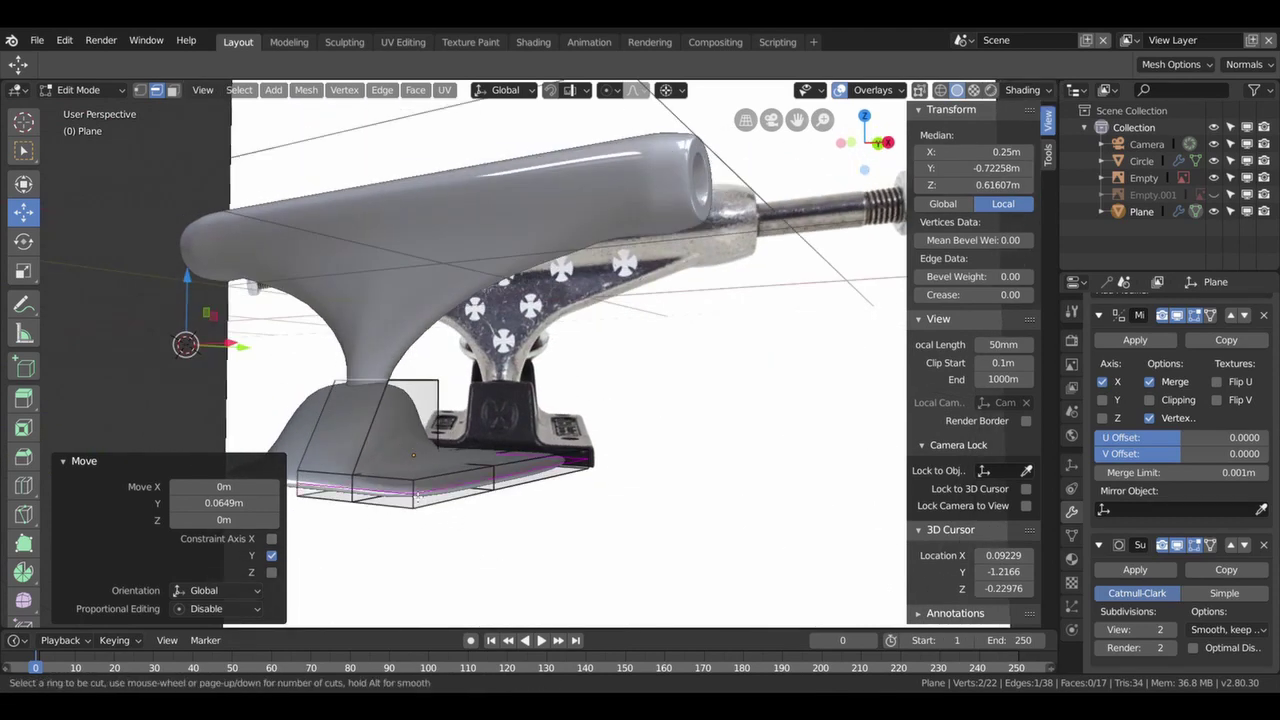
click(416, 487)
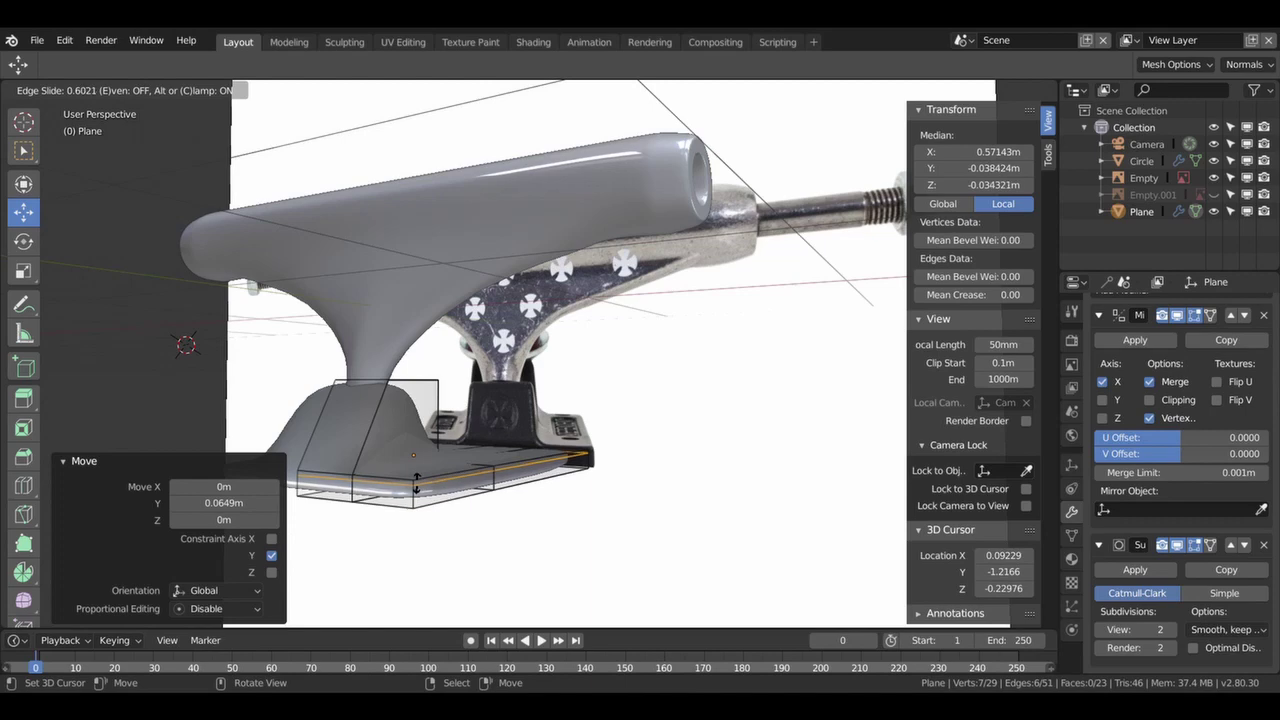
click(420, 490)
click(418, 505)
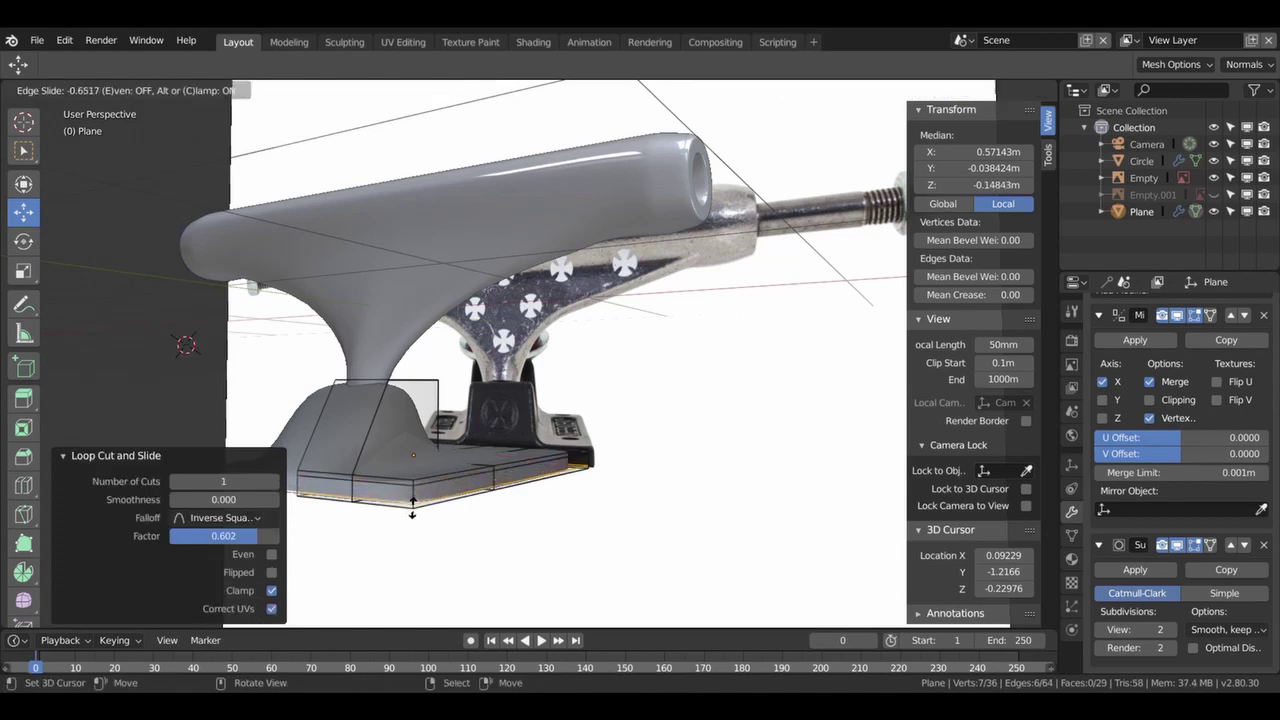
click(412, 506)
middle_drag(415, 490, 468, 525)
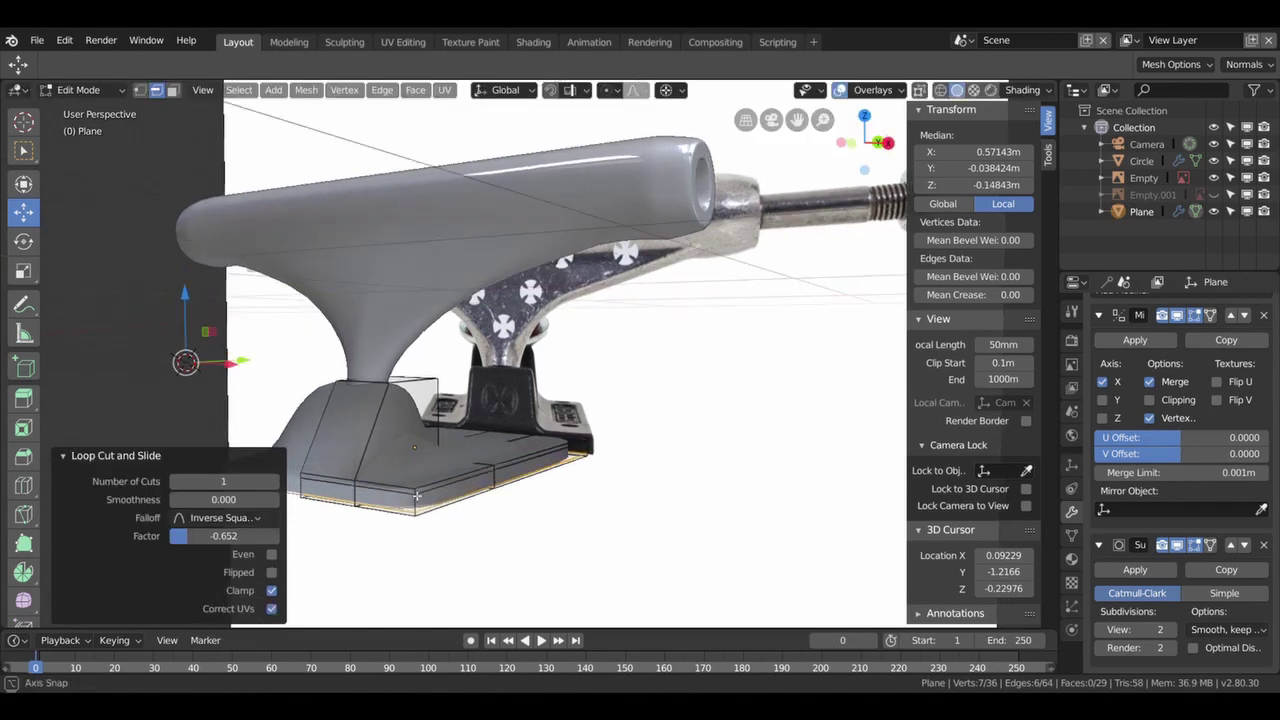
- Cut a loop along the baseplate's side and one around the mount block, slid near its top
key(ctrl+r)
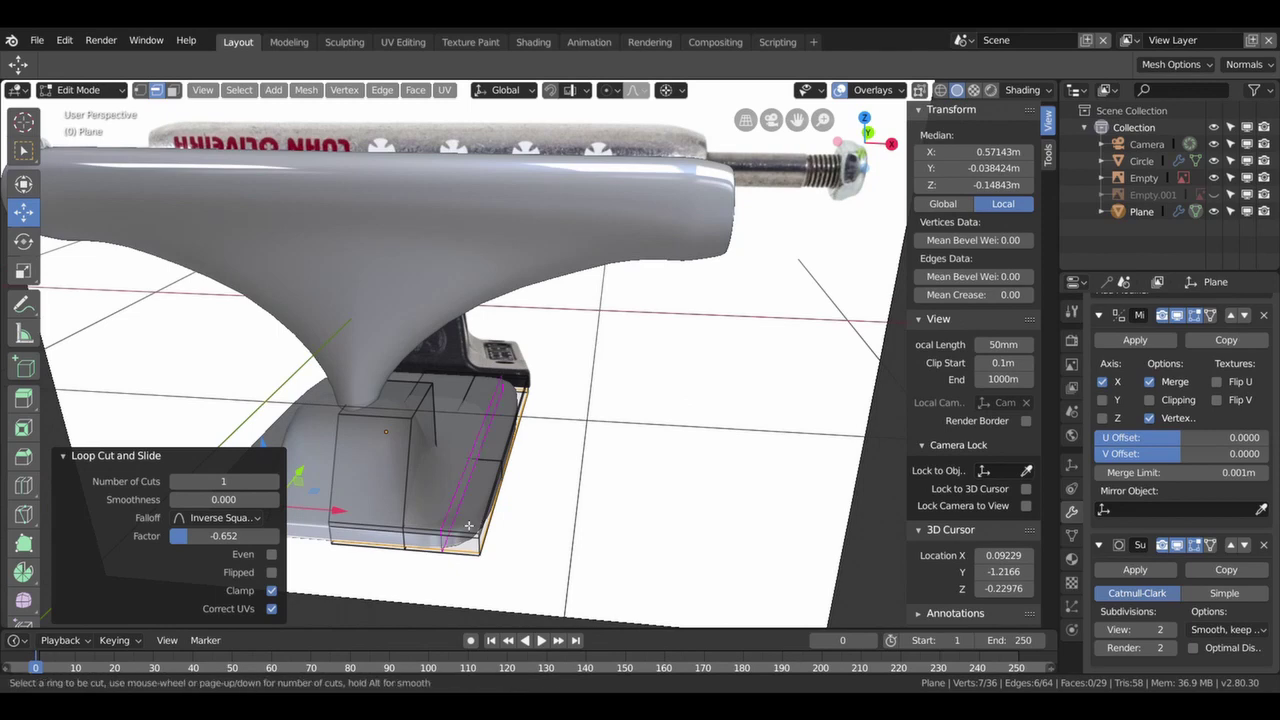
click(470, 525)
click(493, 527)
middle_drag(493, 527, 430, 480)
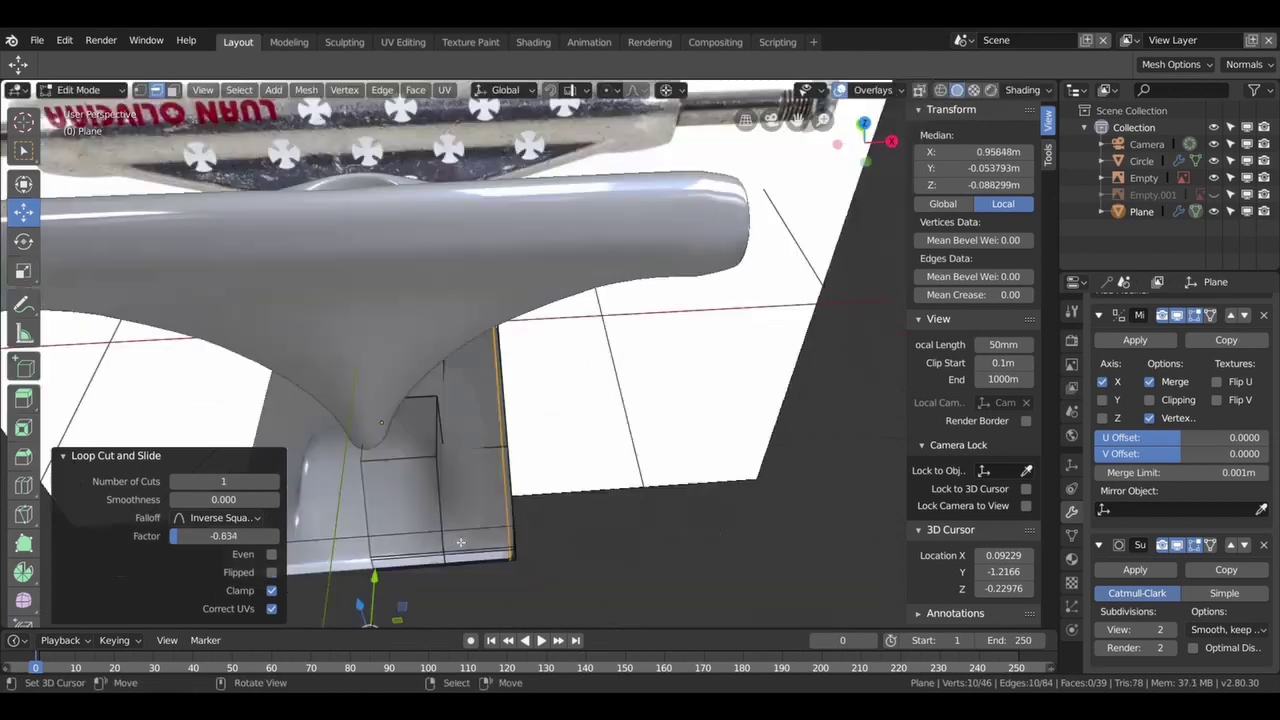
key(ctrl+r)
click(425, 470)
click(433, 478)
key(g)
key(g)
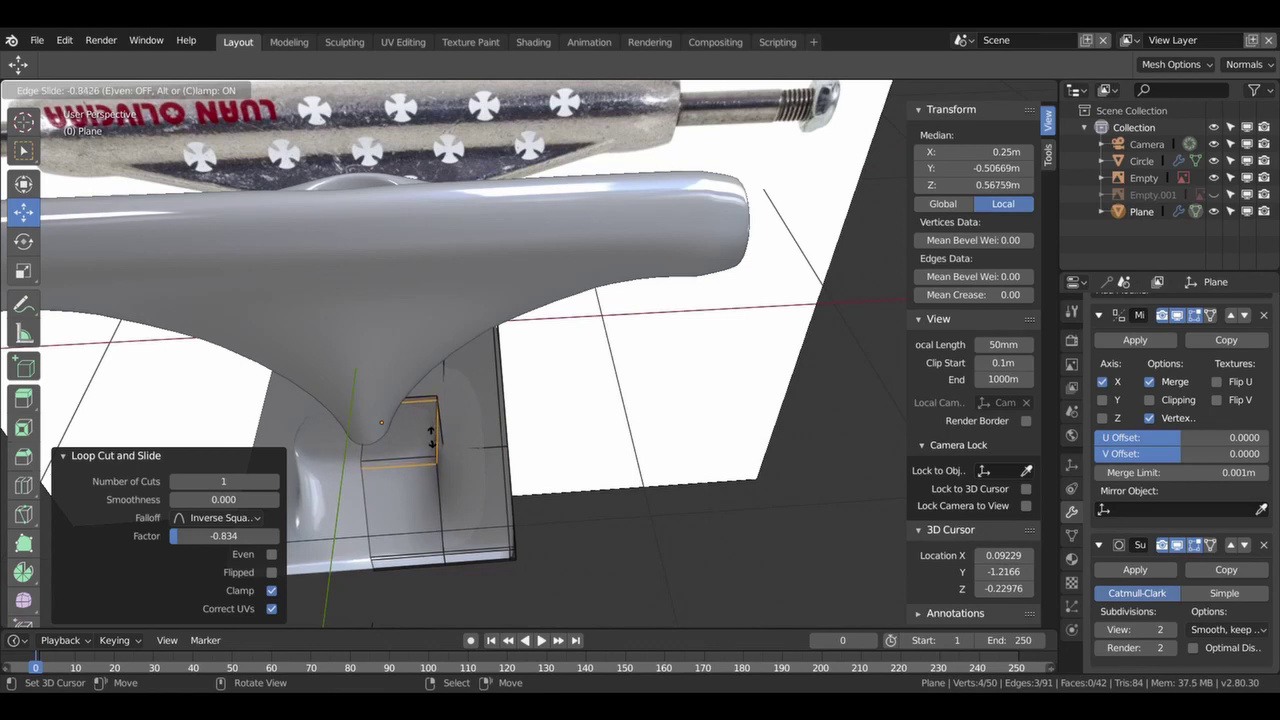
click(432, 436)
middle_drag(432, 440, 421, 509)
- Add a loop on the mount block near its edge and a centred loop across the baseplate
key(ctrl+r)
click(421, 509)
right_click(416, 503)
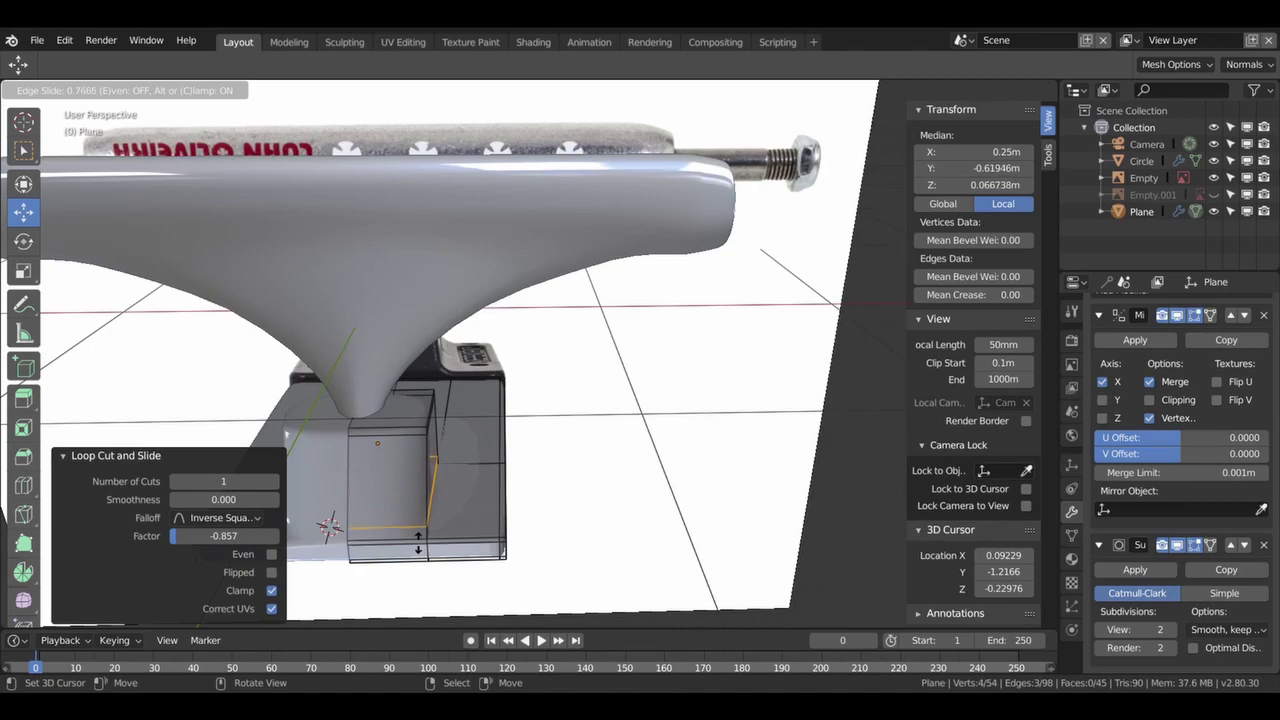
click(419, 548)
mouse_move(419, 548)
middle_down()
mouse_move(386, 523)
mouse_move(389, 407)
mouse_move(470, 410)
middle_up()
key(ctrl+r)
click(389, 407)
right_click(389, 407)
mouse_move(385, 477)
middle_down()
mouse_move(372, 462)
mouse_move(420, 350)
mouse_move(389, 350)
middle_up()
scroll(420, 350, up, 3)
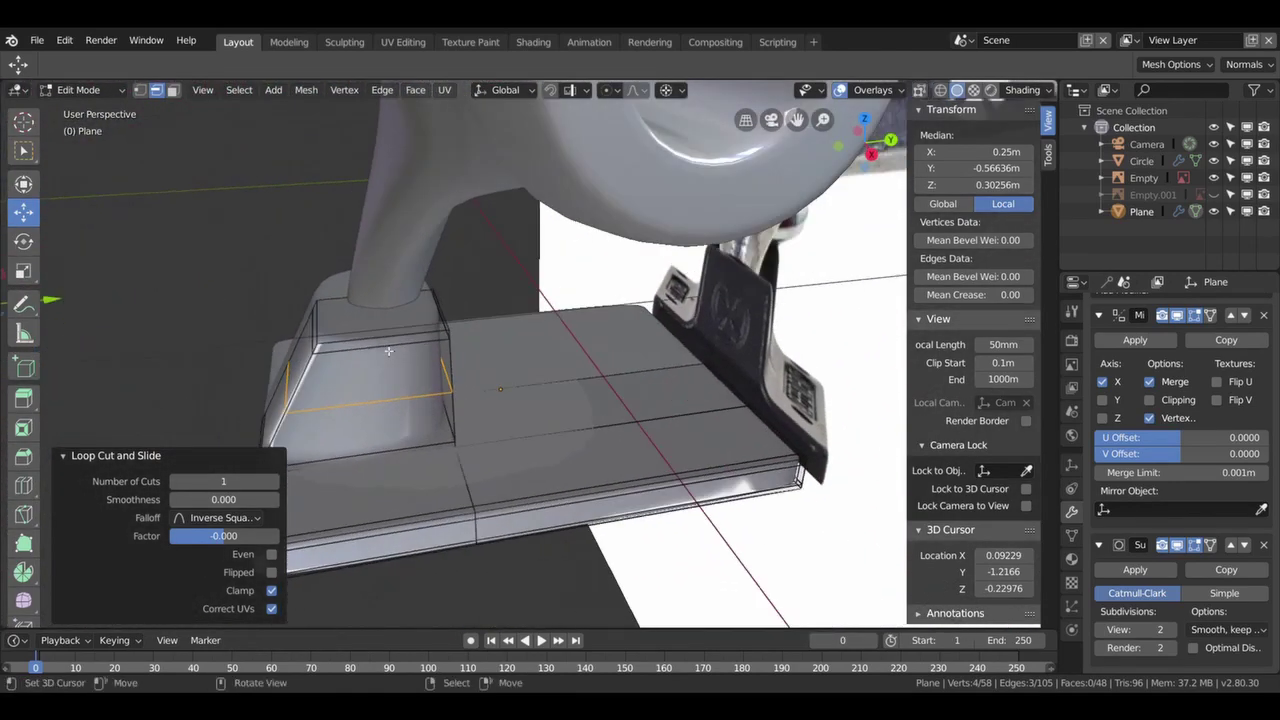
- Cut two more loops near the block's corner and edge, the last slid to factor -0.818
key(ctrl+r)
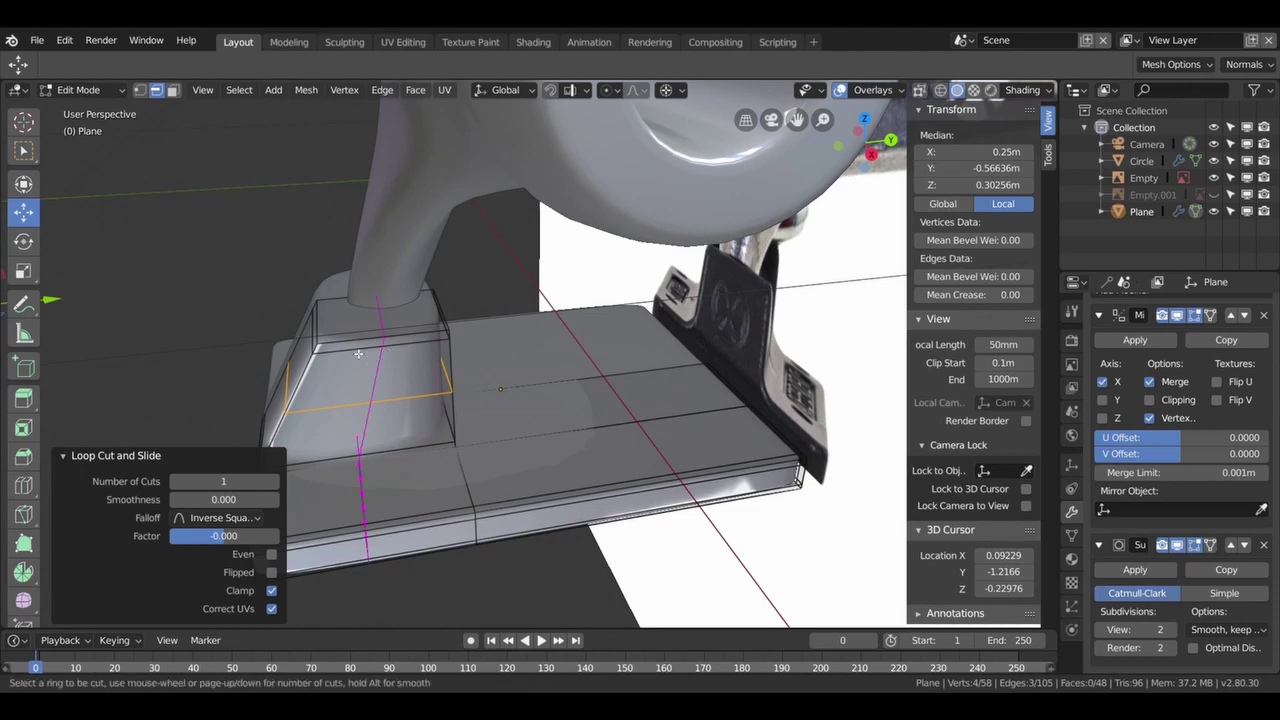
click(358, 353)
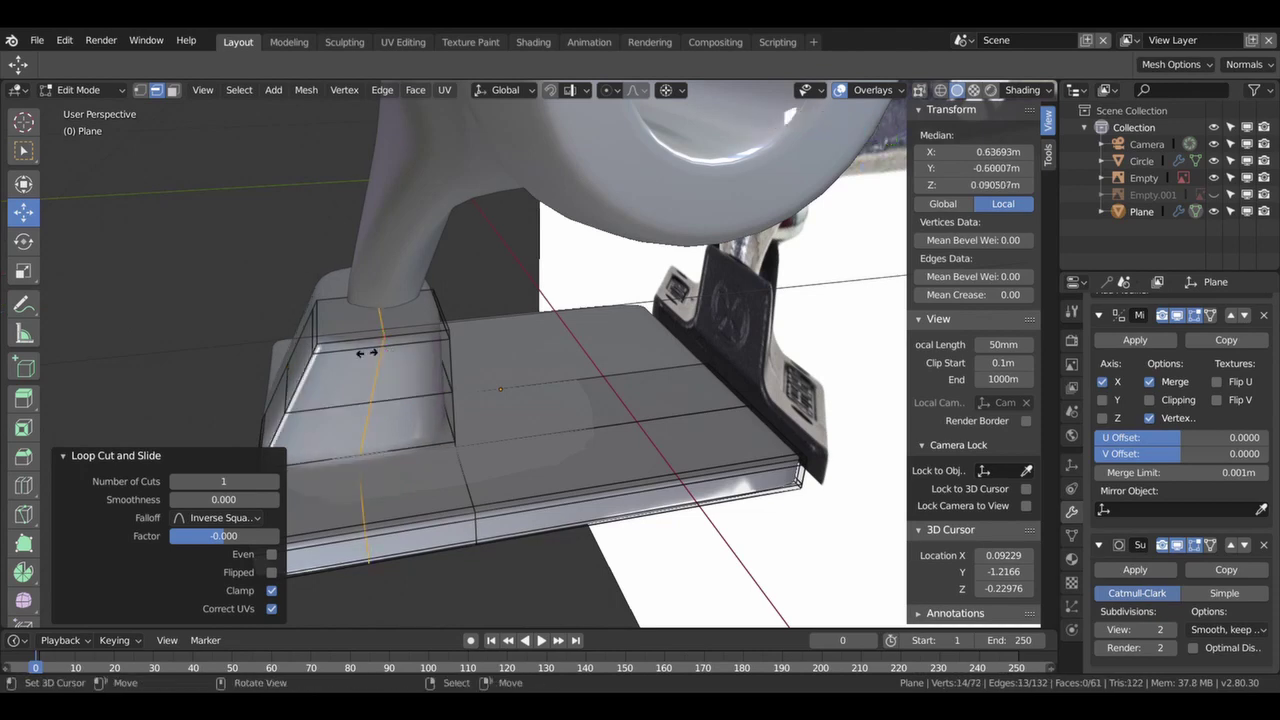
click(310, 362)
key(ctrl+r)
click(375, 362)
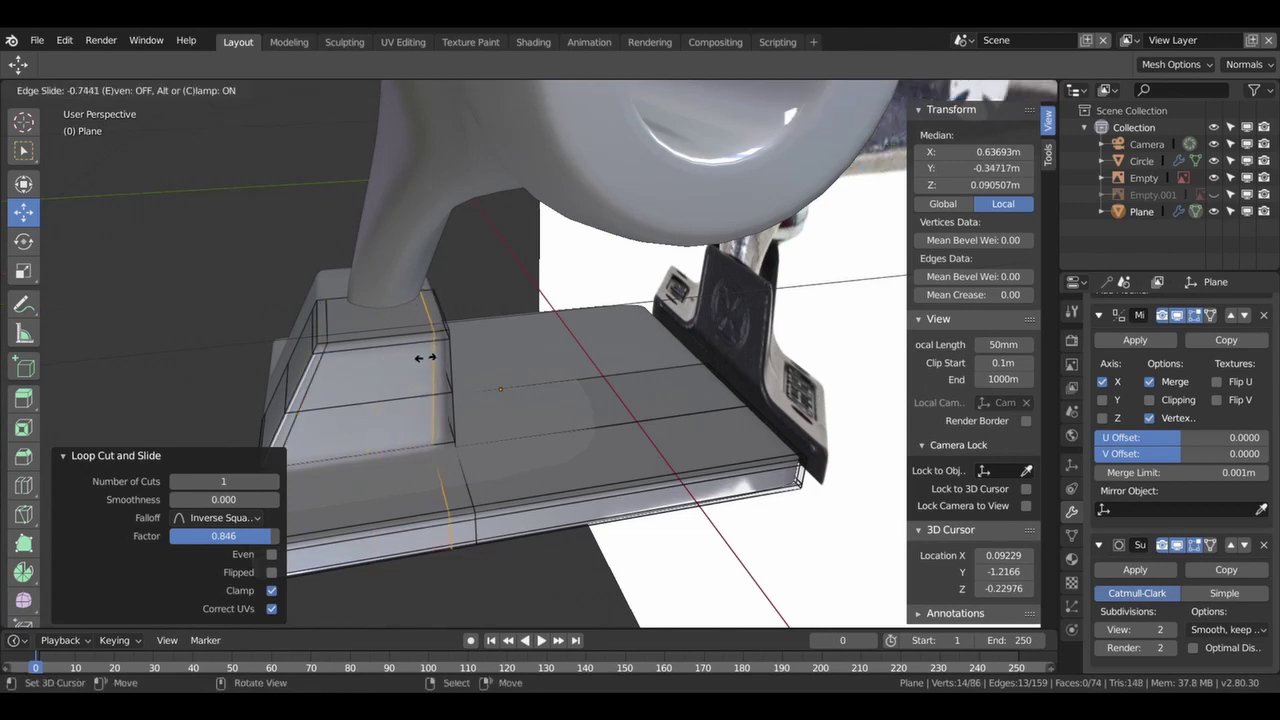
click(428, 358)
mouse_move(428, 358)
middle_down()
mouse_move(497, 433)
mouse_move(447, 416)
mouse_move(454, 499)
middle_up()
scroll(497, 433, down, 3)
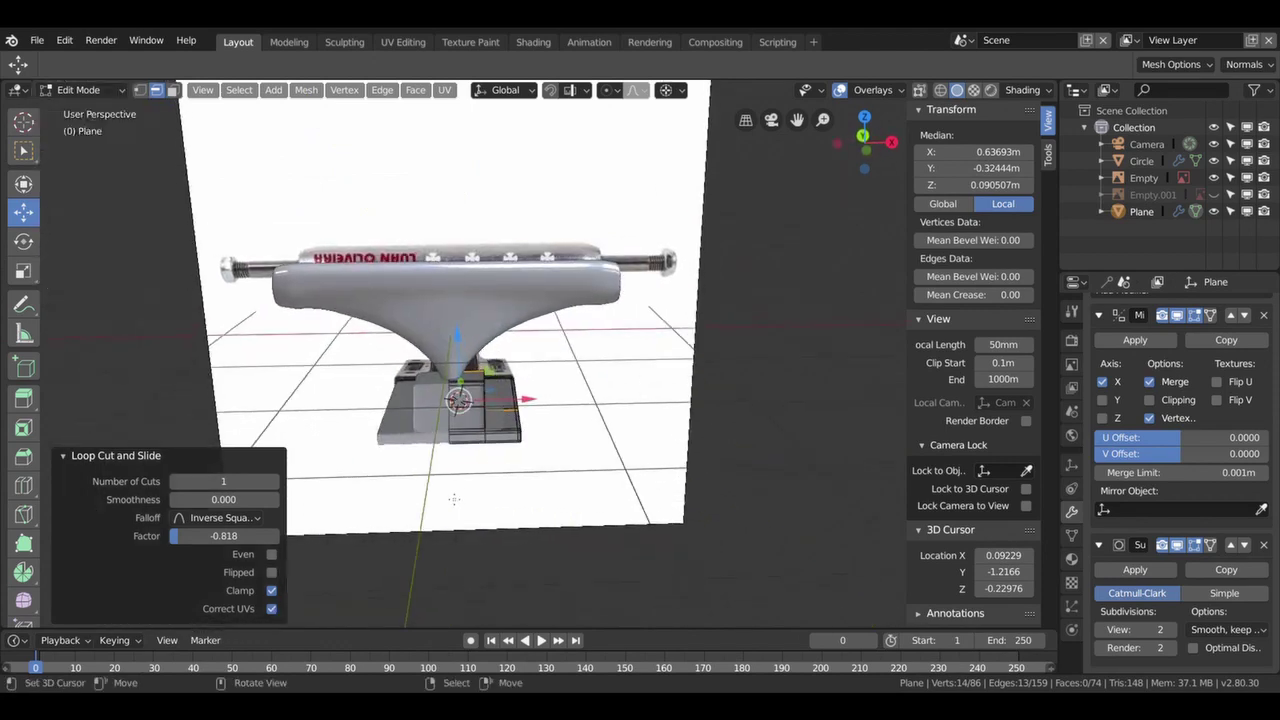
key(KP_1)
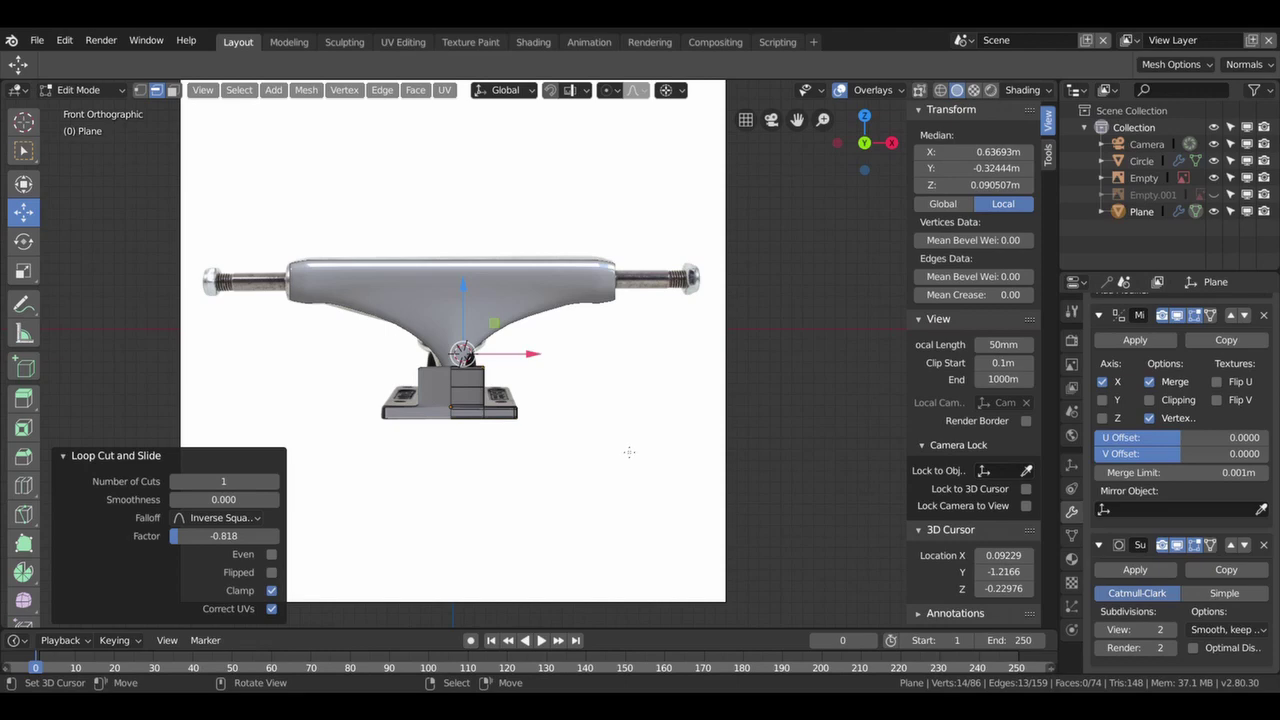
- Narrow the selected mount geometry to 0.86 along X in front view
key(s)
click(622, 447)
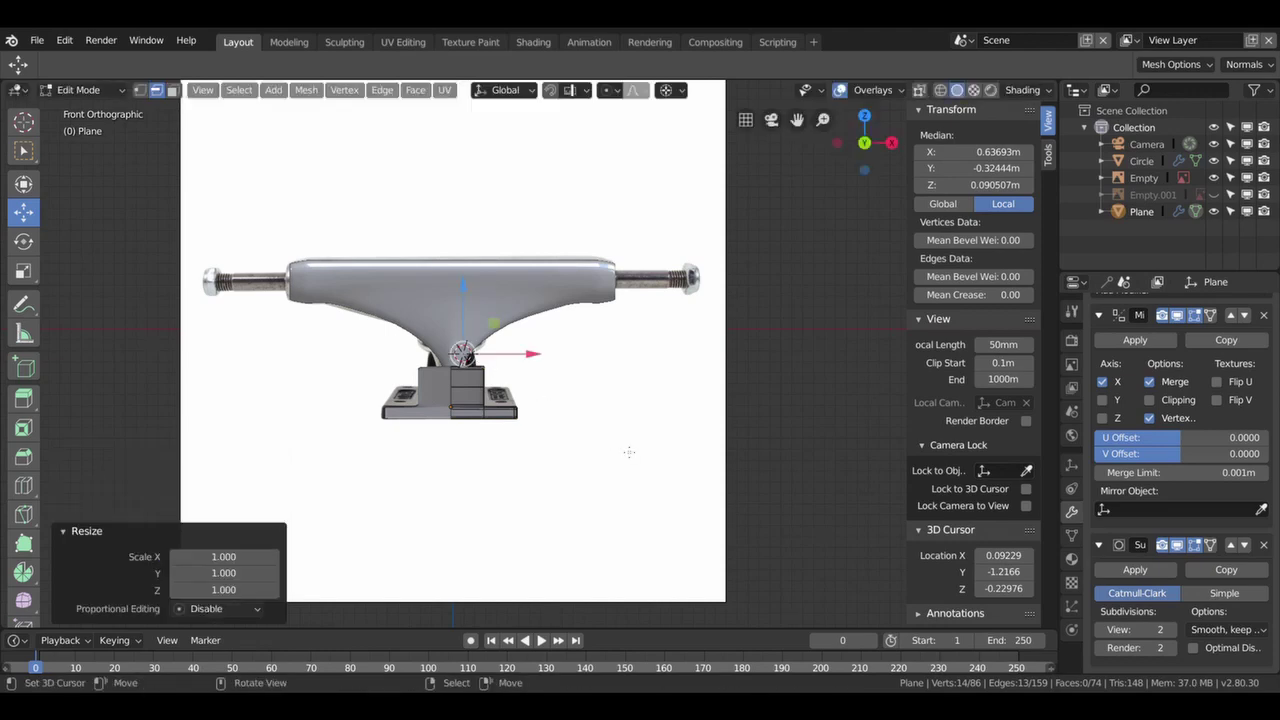
key(s)
key(z)
key(x)
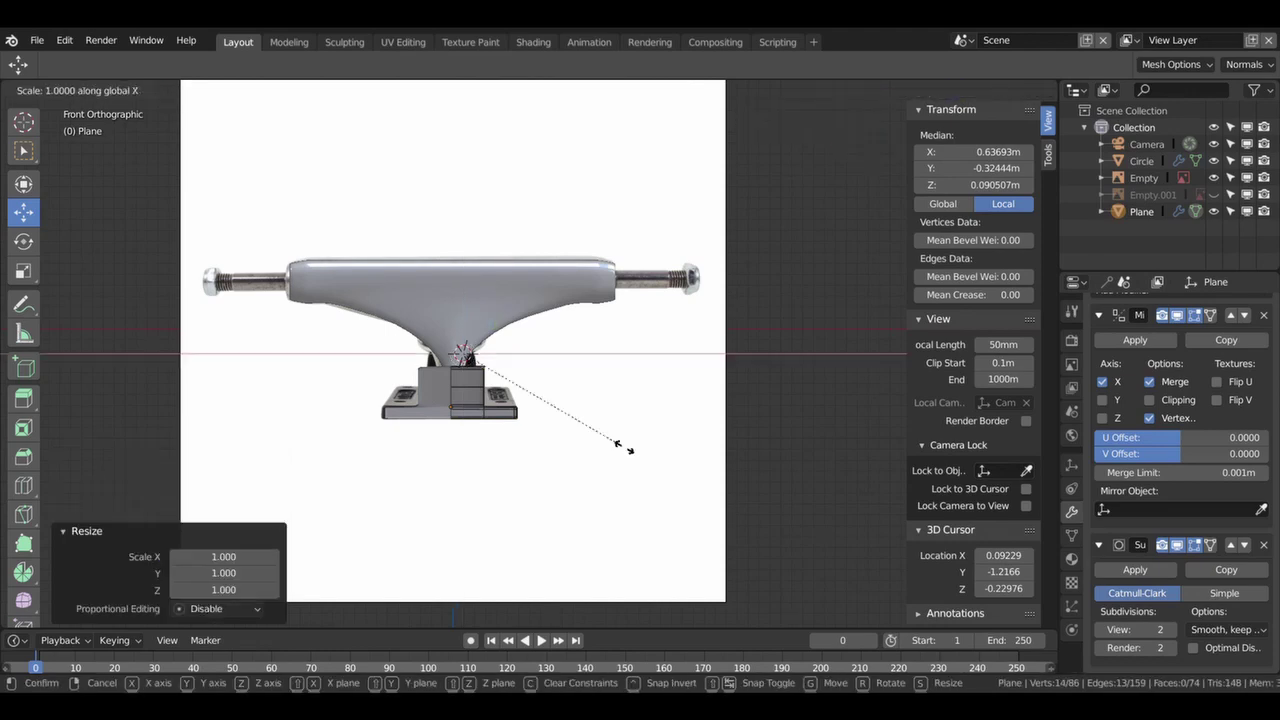
click(600, 440)
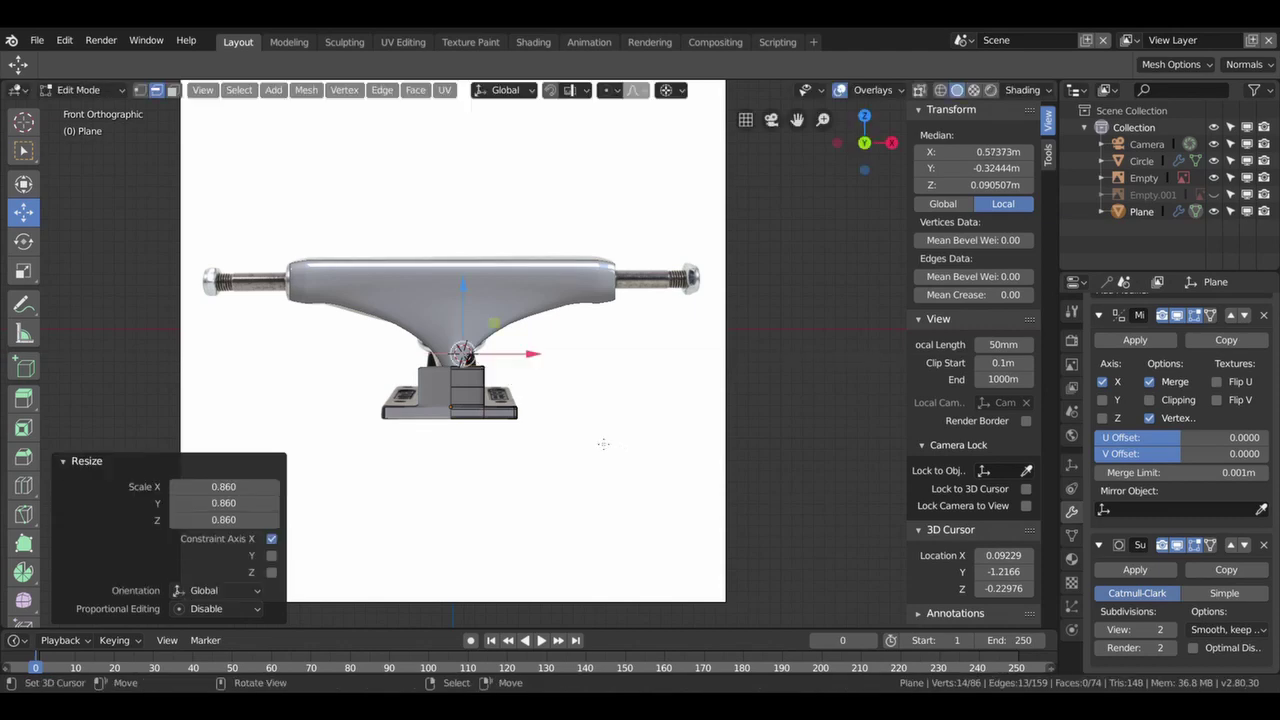
middle_drag(600, 440, 603, 466)
- Select the whole baseplate mesh and slightly narrow the baseplate object along X in Object Mode
shift+right_click(595, 452)
key(a)
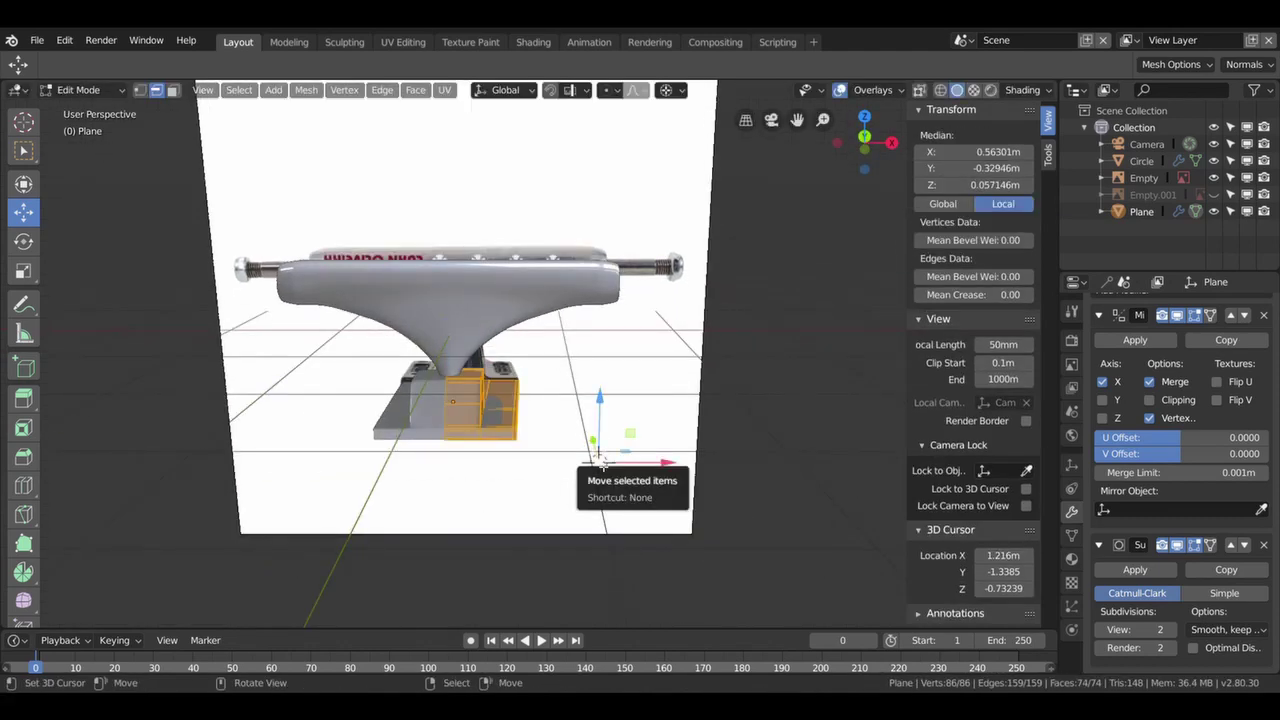
key(KP_1)
key(Tab)
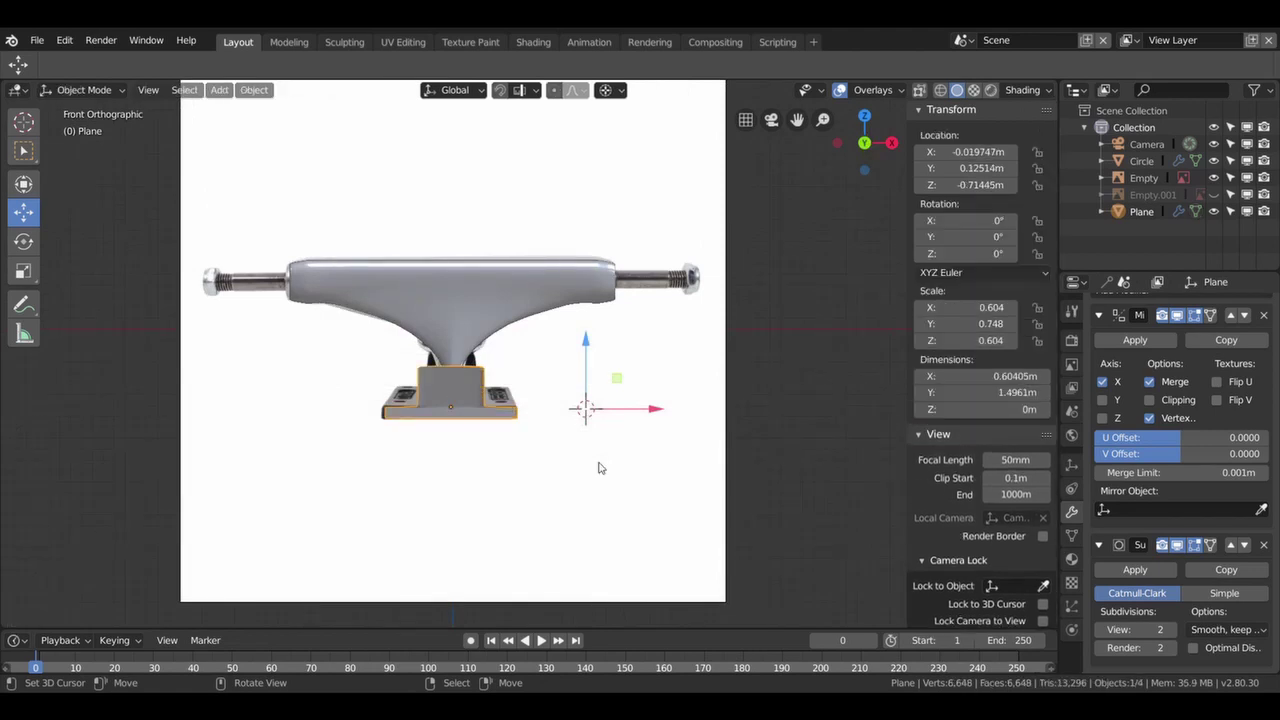
key(s)
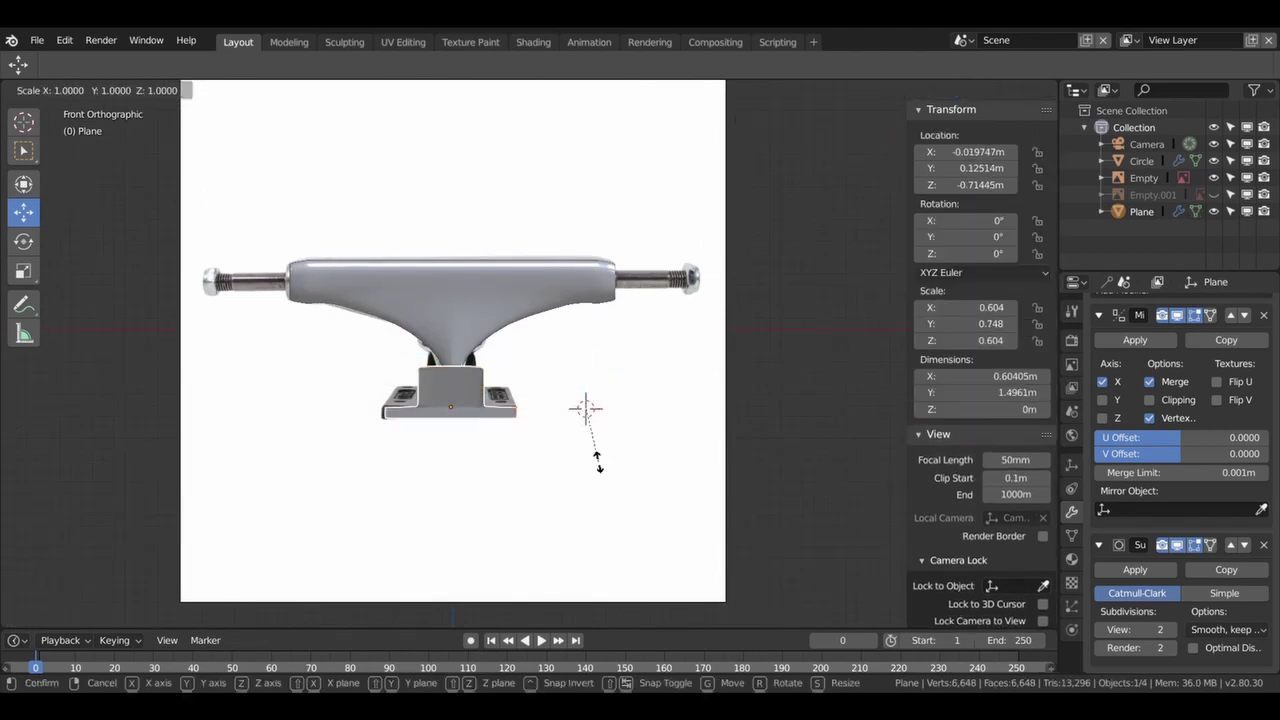
key(z)
key(x)
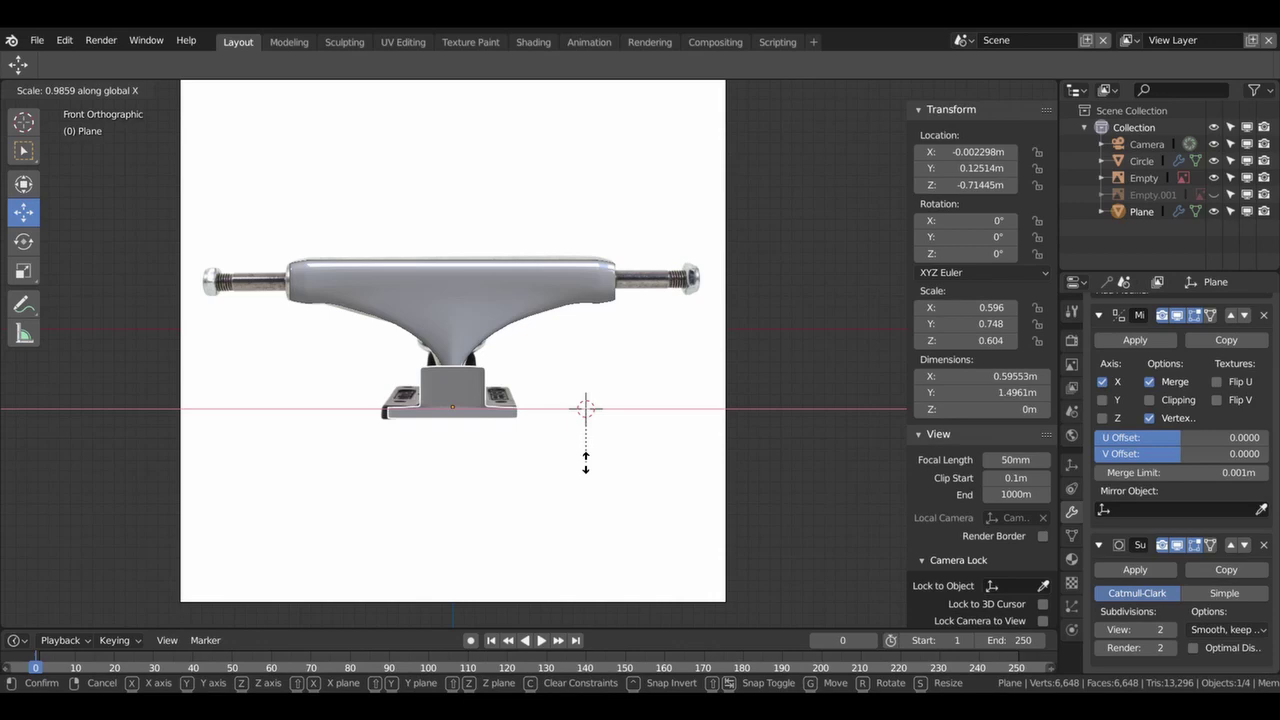
click(572, 466)
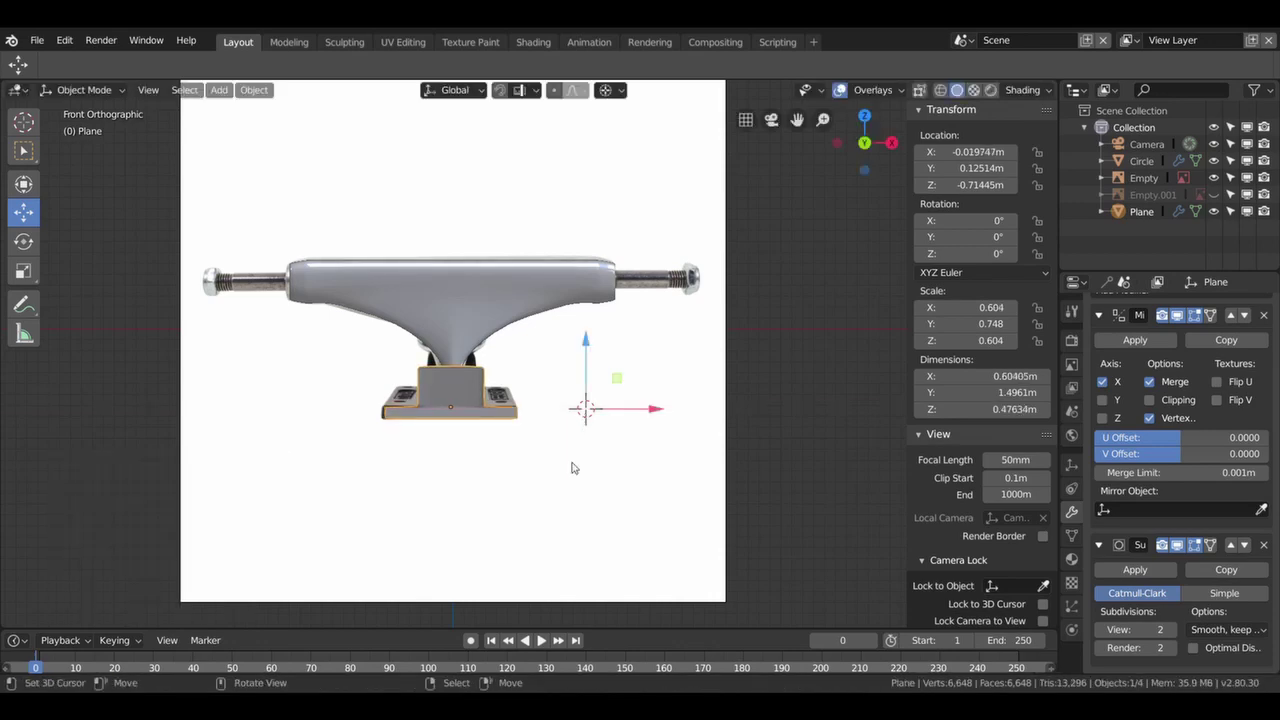
- Snap the cursor to the baseplate, scale it 0.797 along X to 0.481, and reenter mesh editing
shift+right_click(572, 466)
key(shift+s)
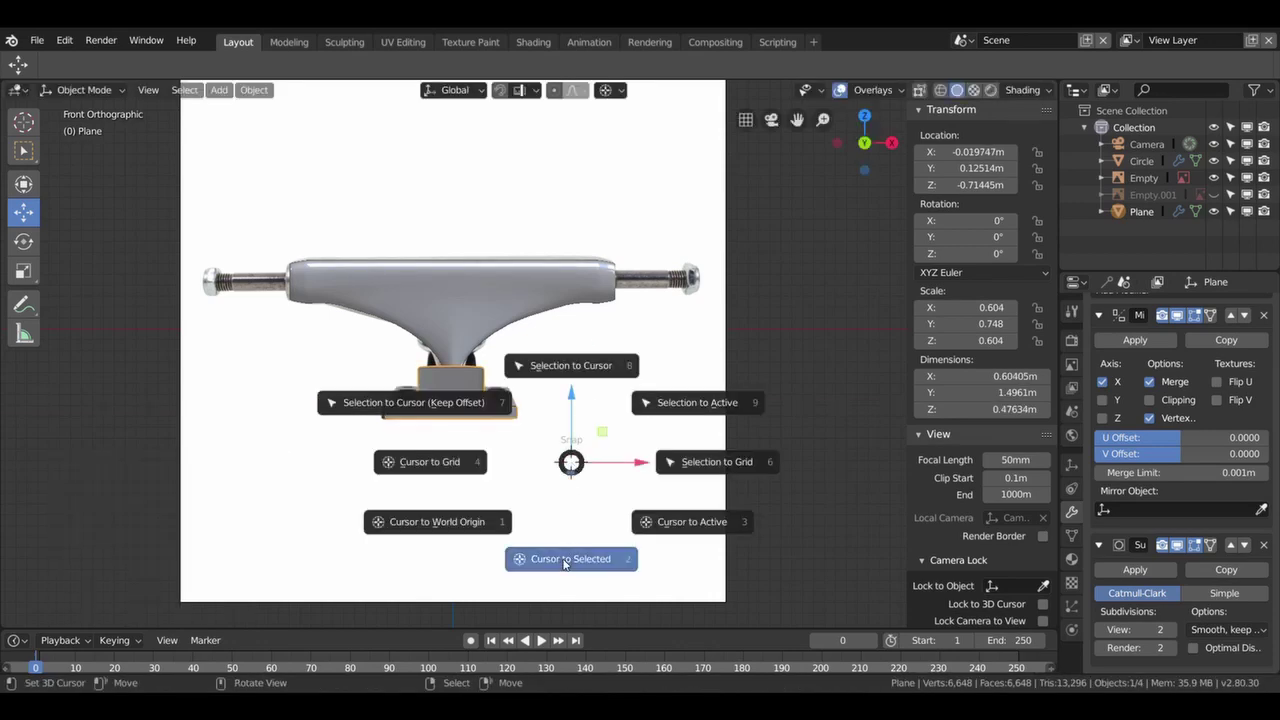
click(565, 563)
key(s)
key(x)
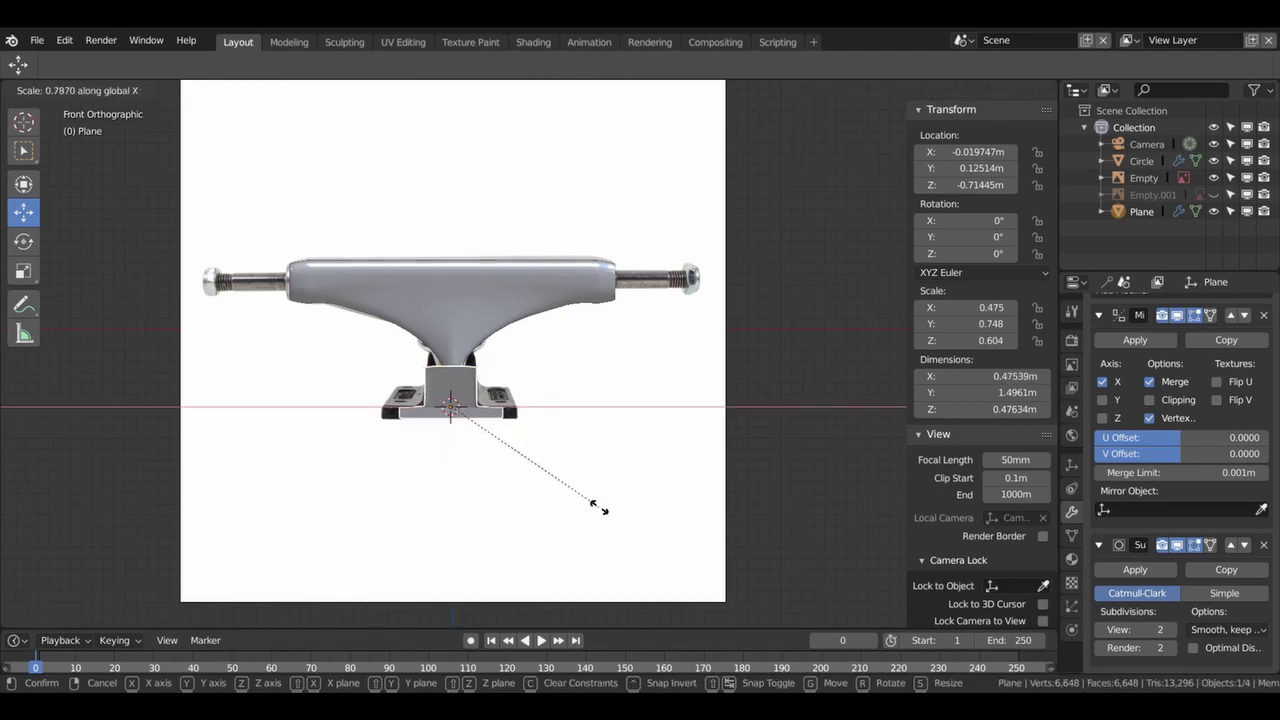
click(601, 509)
mouse_move(531, 480)
middle_down()
mouse_move(471, 493)
mouse_move(389, 406)
mouse_move(336, 406)
mouse_move(413, 453)
mouse_move(443, 430)
mouse_move(461, 436)
mouse_move(526, 489)
middle_up()
scroll(461, 436, up, 2)
scroll(509, 457, up, 2)
key(Tab)
- In top wireframe view, box-select the baseplate's right edge and push it outward along X
key(KP_7)
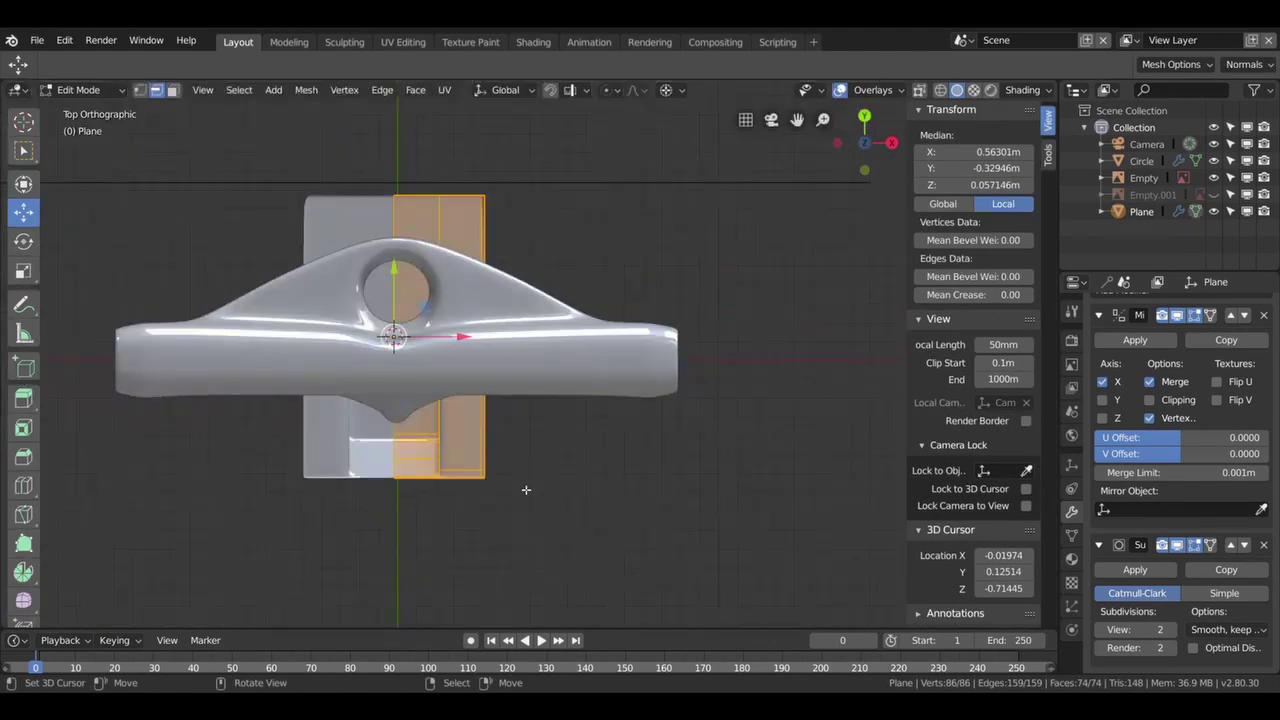
key(z)
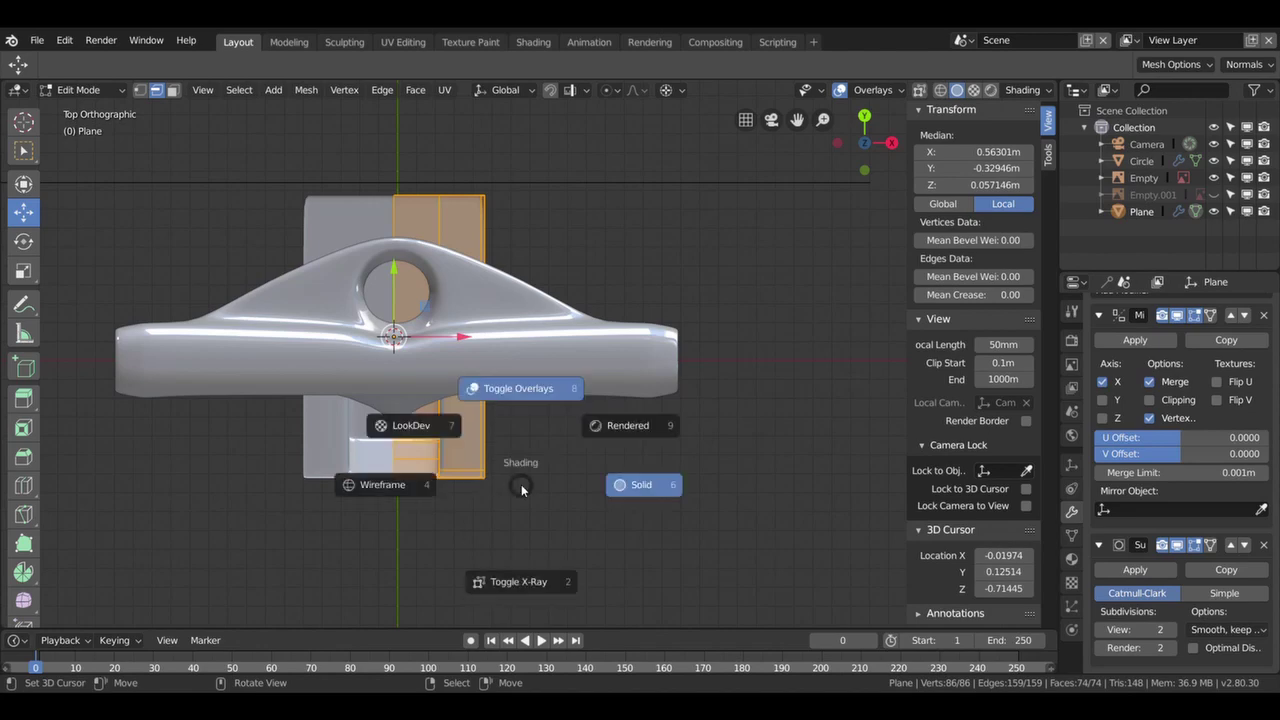
click(374, 490)
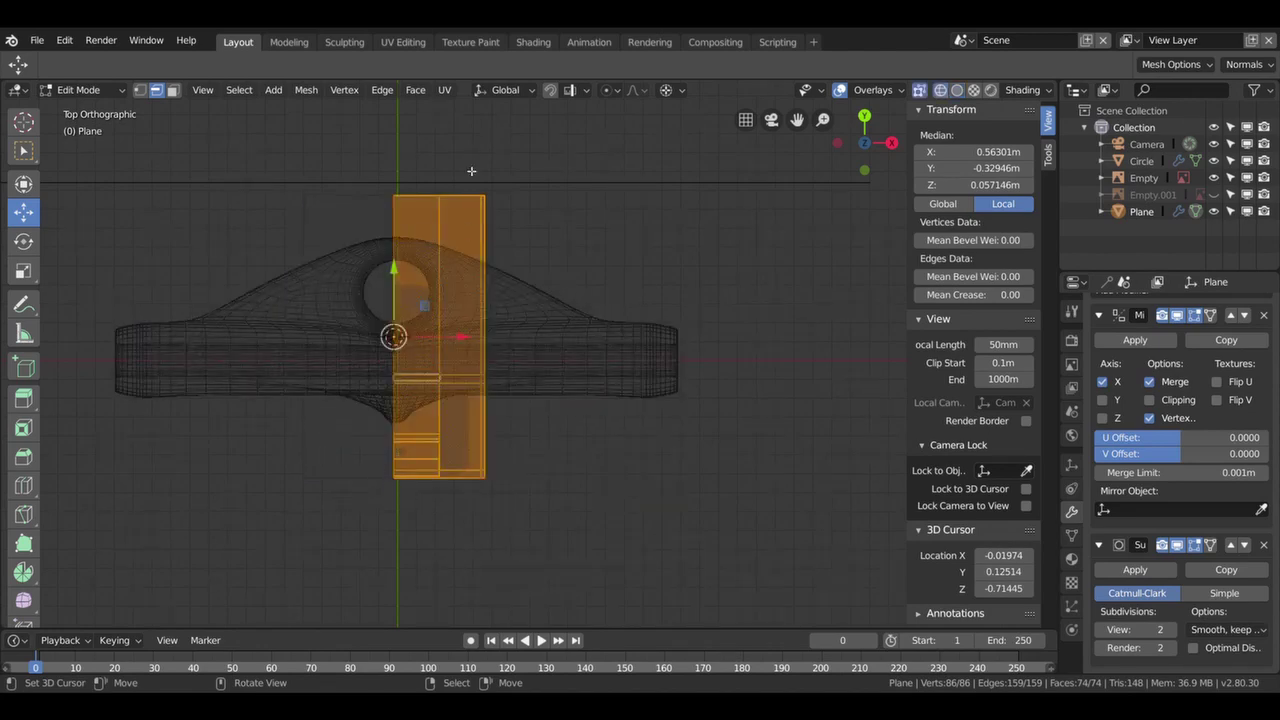
key(alt+a)
key(b)
drag(470, 171, 555, 515)
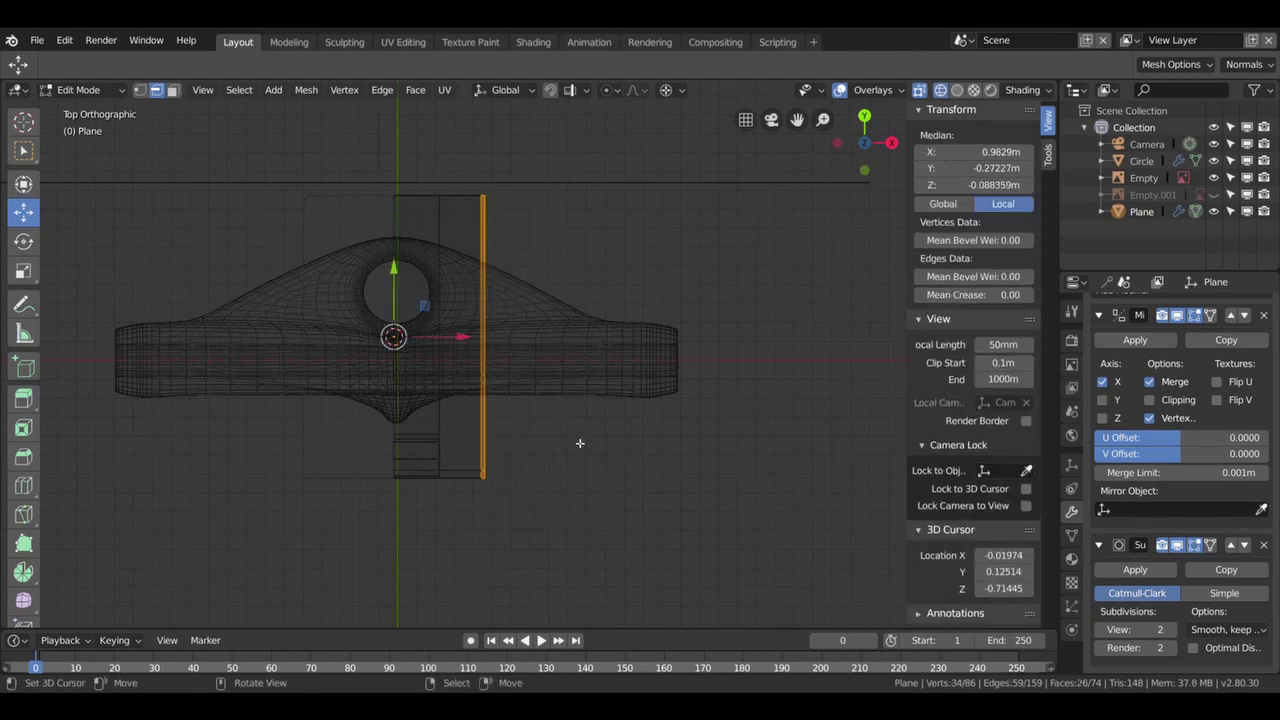
key(KP_1)
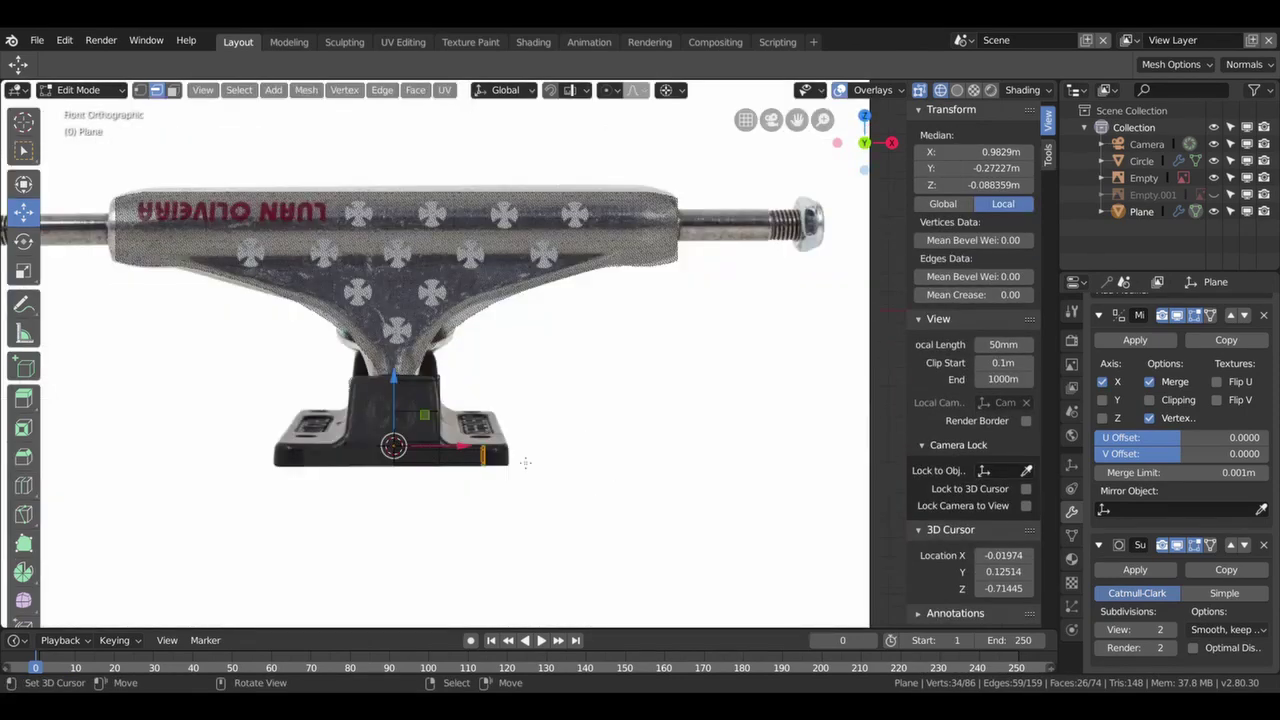
drag(467, 450, 492, 451)
- Back in solid shading, move the baseplate object 0.0221 m along Y, then reopen mesh editing
key(Tab)
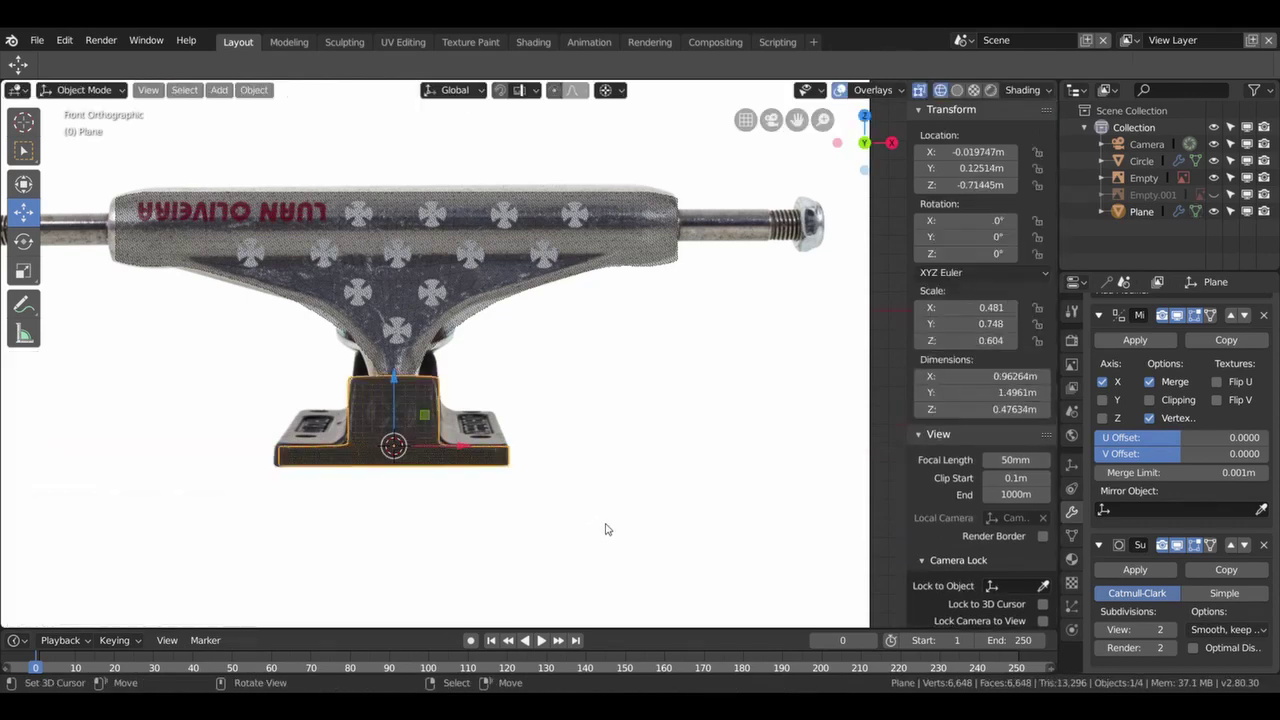
key(z)
click(697, 523)
mouse_move(677, 480)
middle_down()
mouse_move(605, 455)
mouse_move(475, 449)
mouse_move(514, 451)
mouse_move(548, 420)
middle_up()
drag(569, 357, 576, 365)
mouse_move(576, 365)
middle_down()
mouse_move(482, 387)
mouse_move(499, 437)
mouse_move(519, 451)
mouse_move(640, 422)
mouse_move(663, 374)
mouse_move(700, 363)
mouse_move(746, 383)
mouse_move(757, 407)
mouse_move(718, 432)
mouse_move(634, 400)
mouse_move(645, 377)
middle_up()
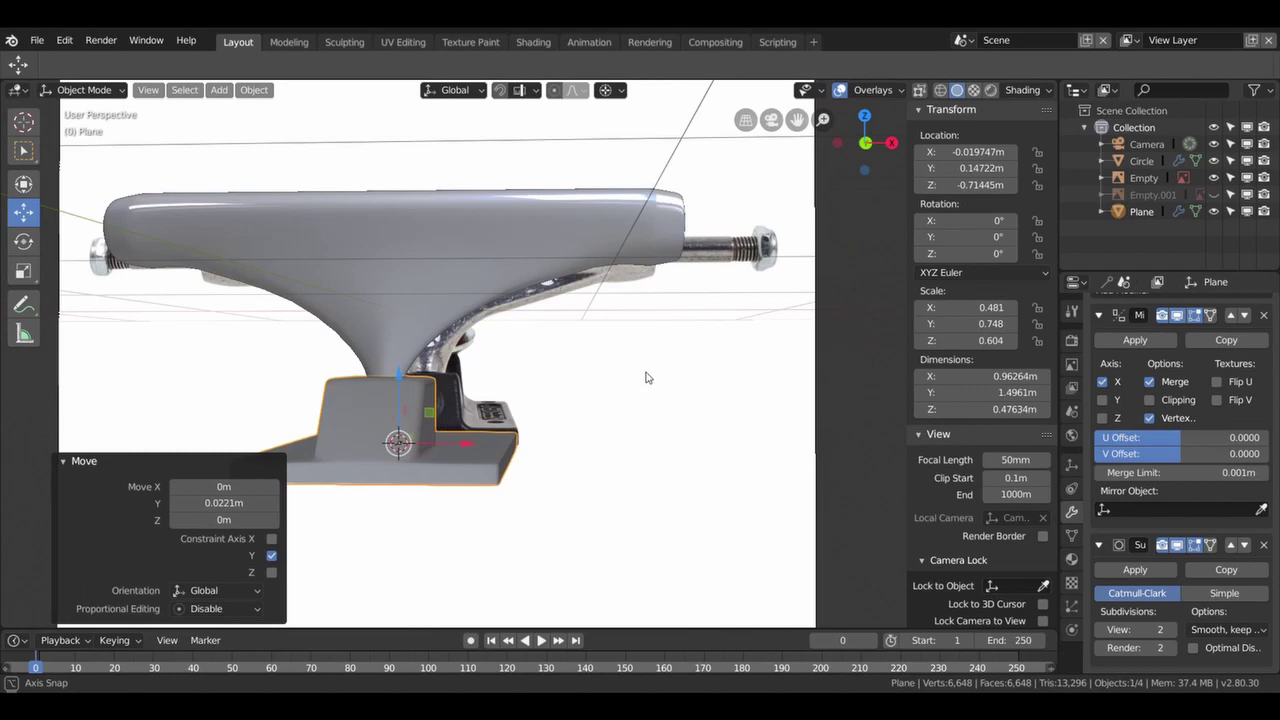
middle_drag(420, 400, 442, 407)
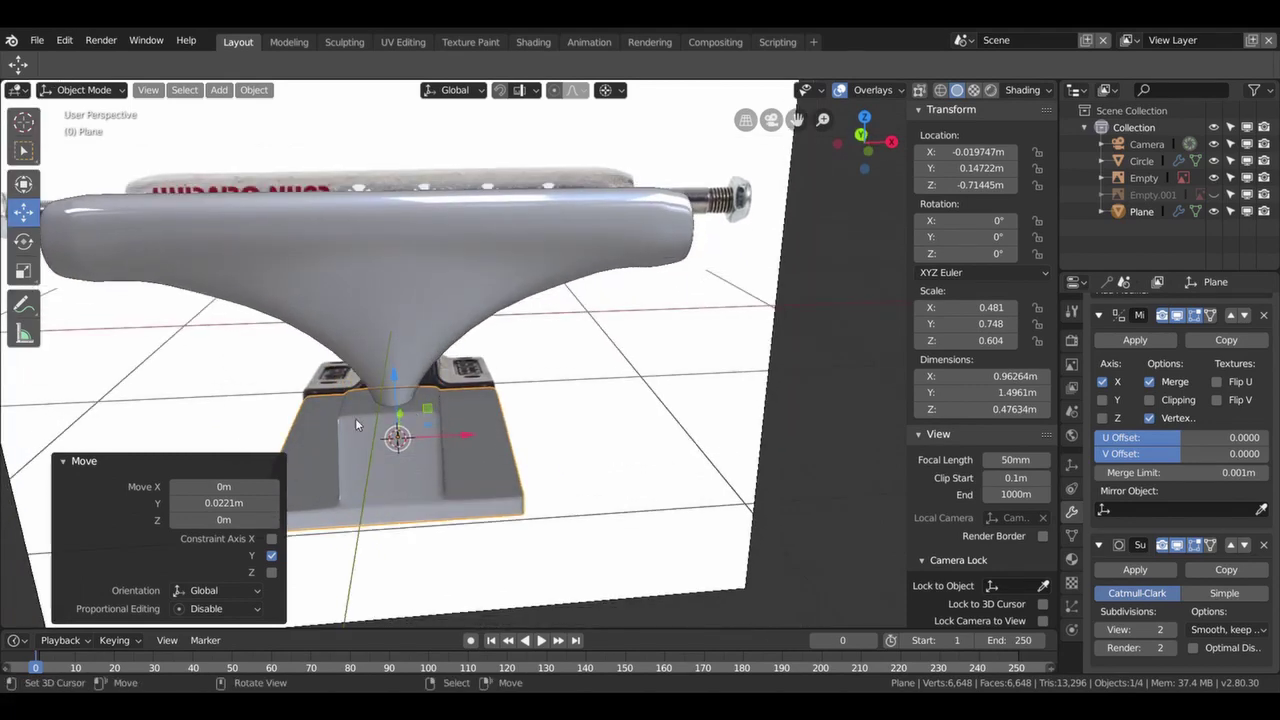
key(Tab)
mouse_move(374, 432)
middle_down()
mouse_move(505, 496)
mouse_move(535, 461)
mouse_move(463, 572)
middle_up()
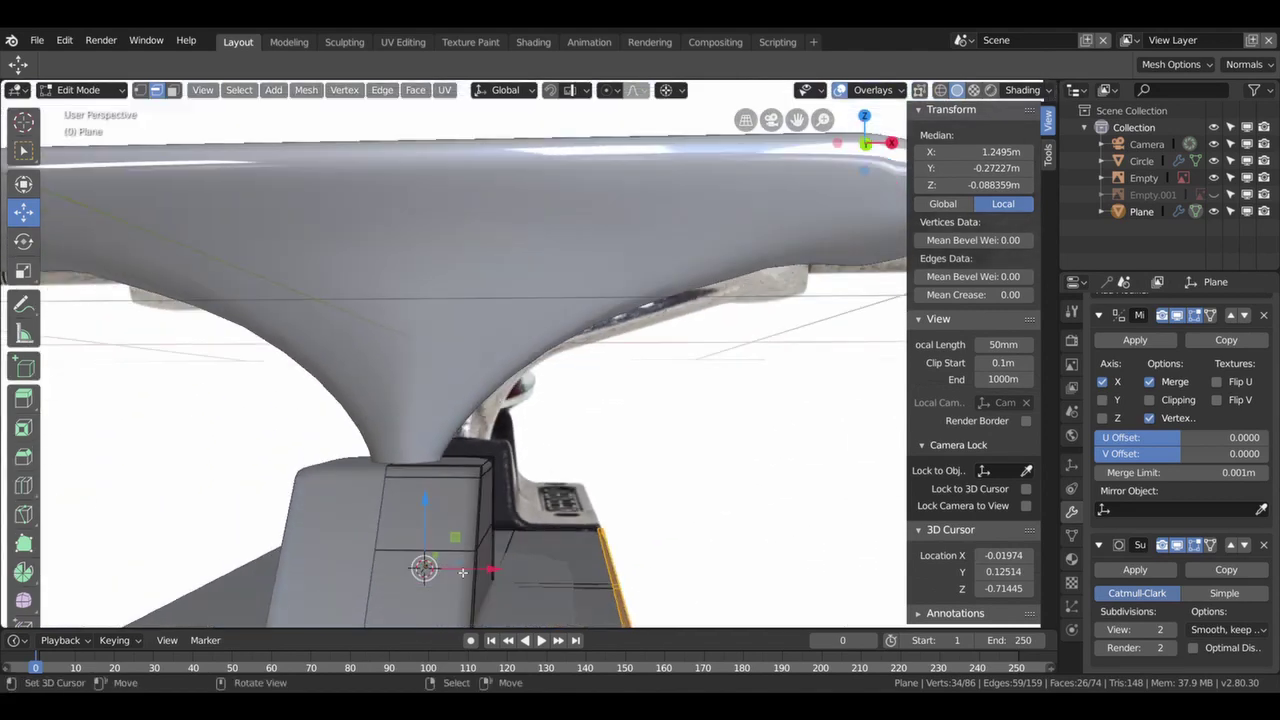
- Dissolve the stray edges and the extra edge loop running along the raised block
click(441, 552)
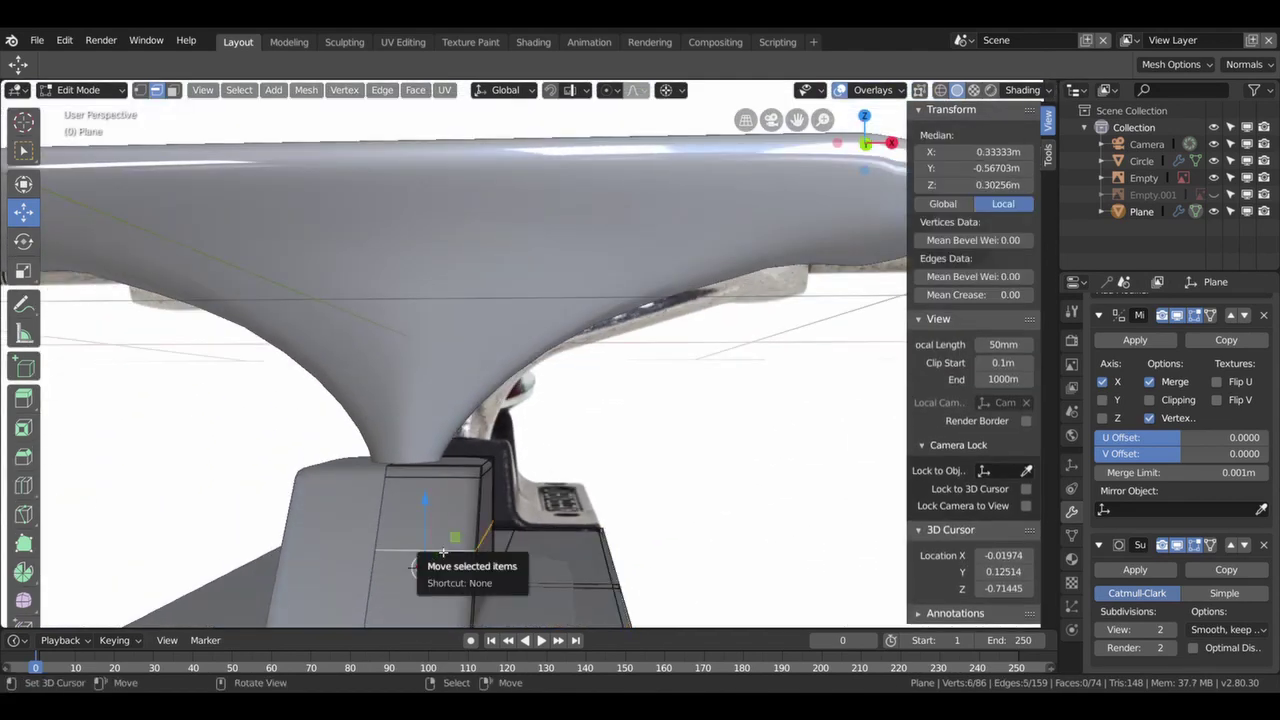
key(x)
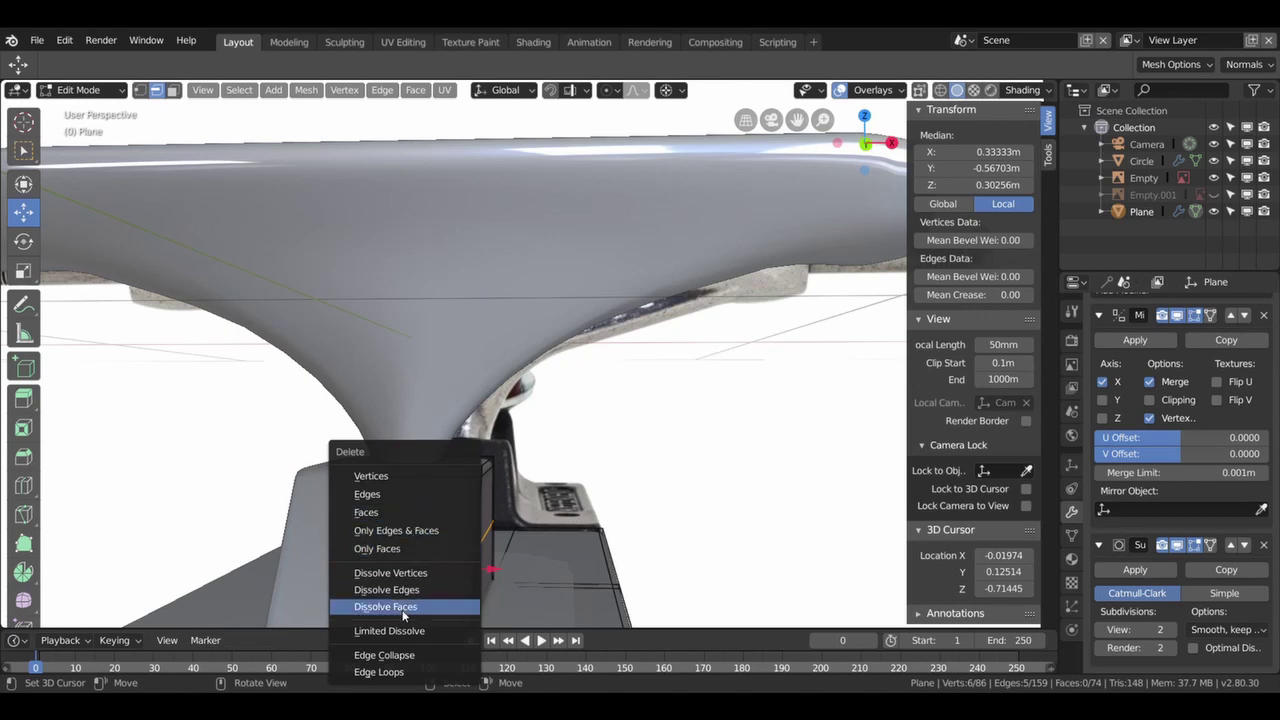
click(419, 590)
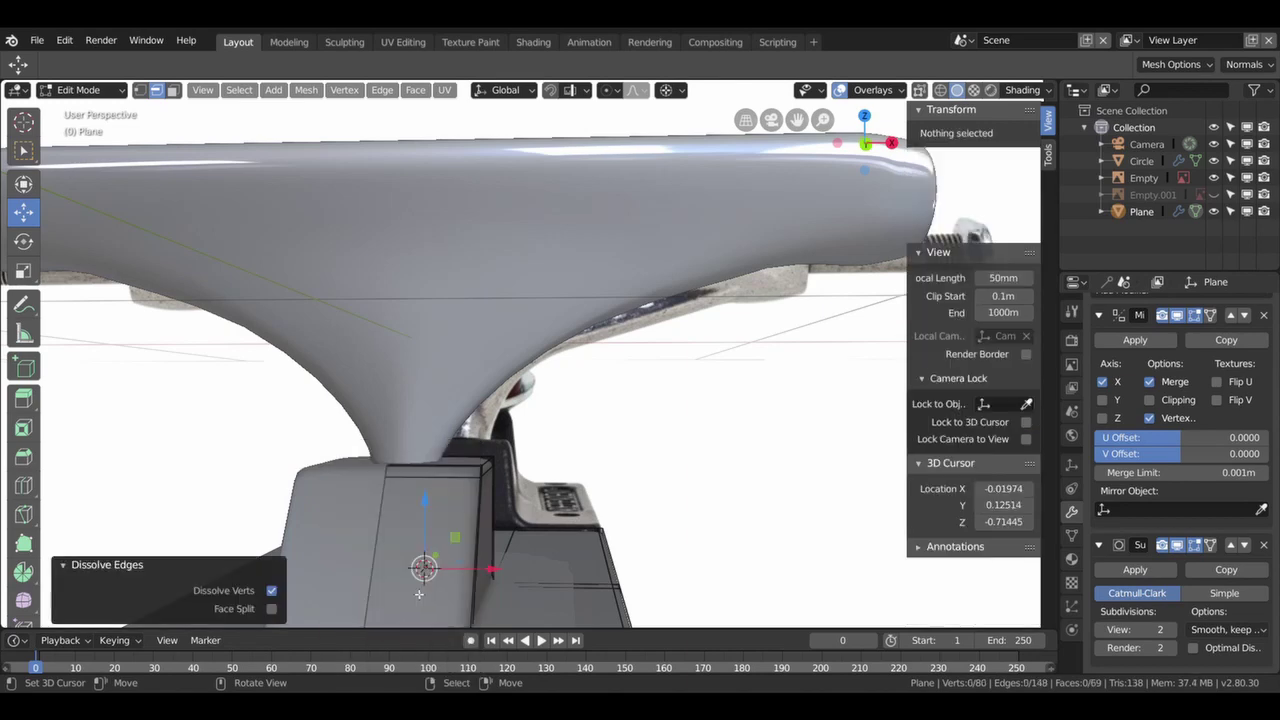
scroll(419, 594, down, 4)
middle_drag(419, 594, 464, 441)
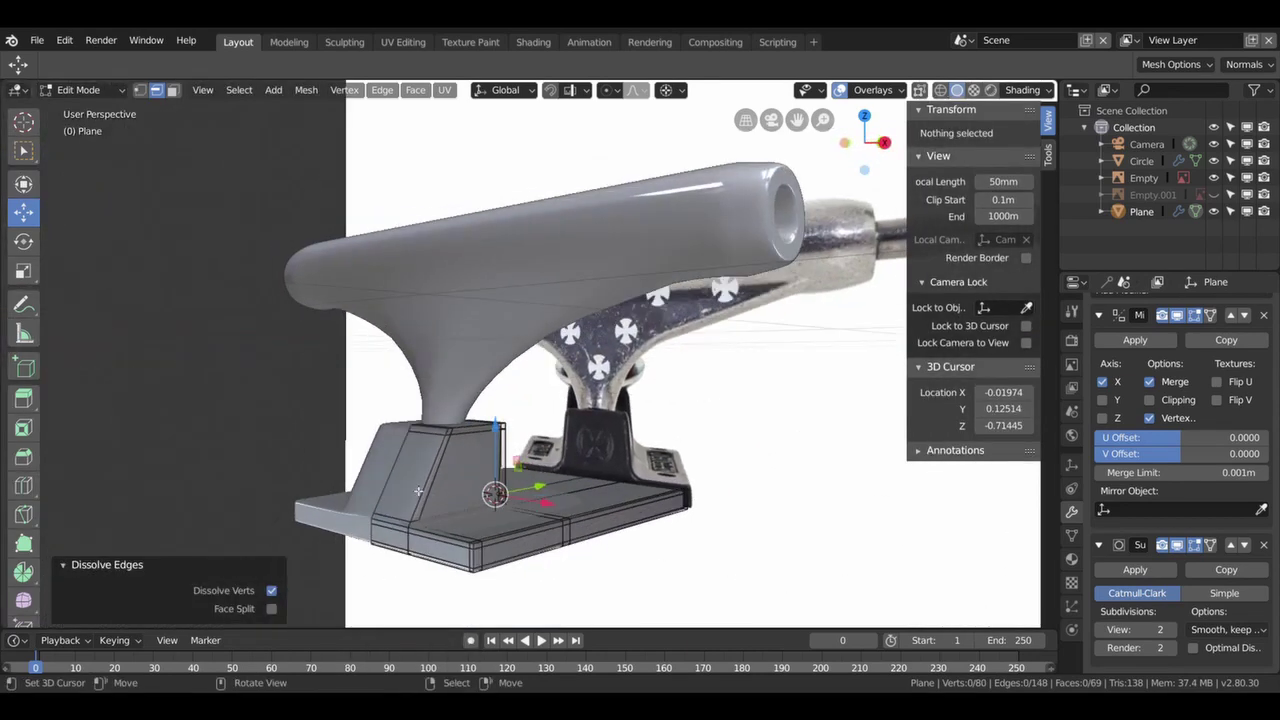
alt+click(464, 441)
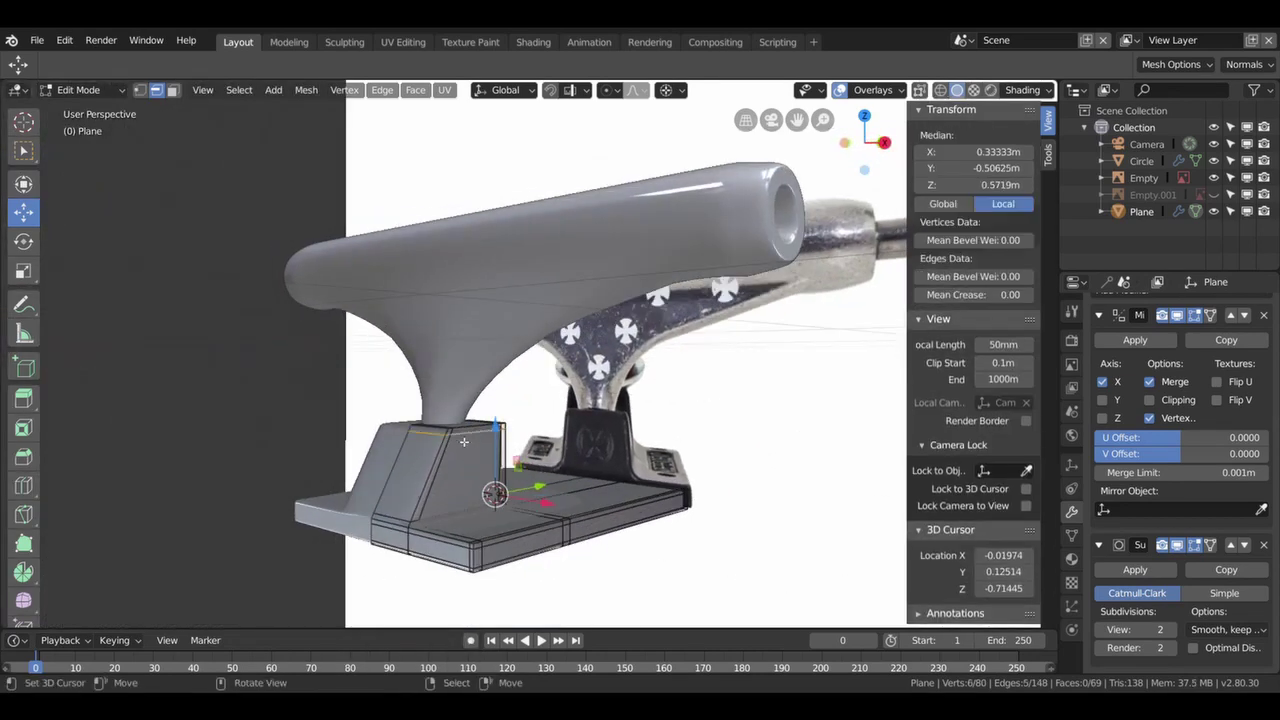
key(x)
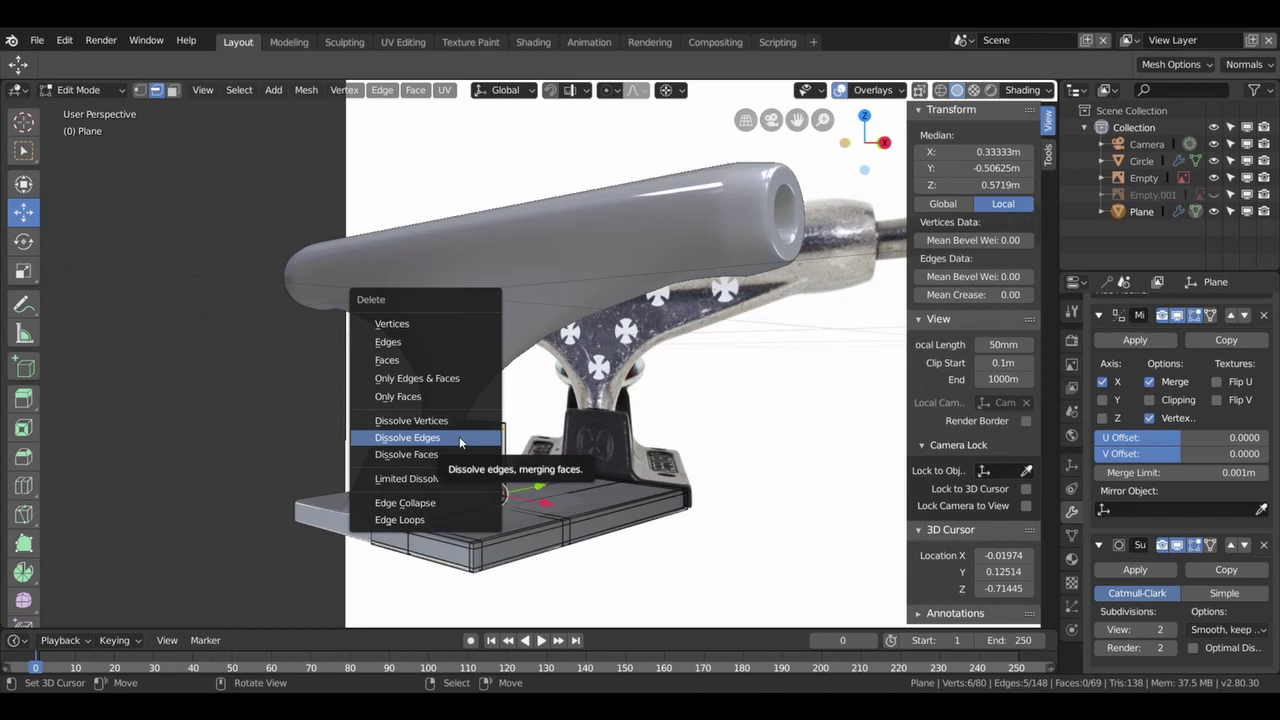
click(464, 441)
- Select the edges along the block's top and move them inward along X
scroll(464, 450, up, 2)
middle_drag(464, 454, 491, 484)
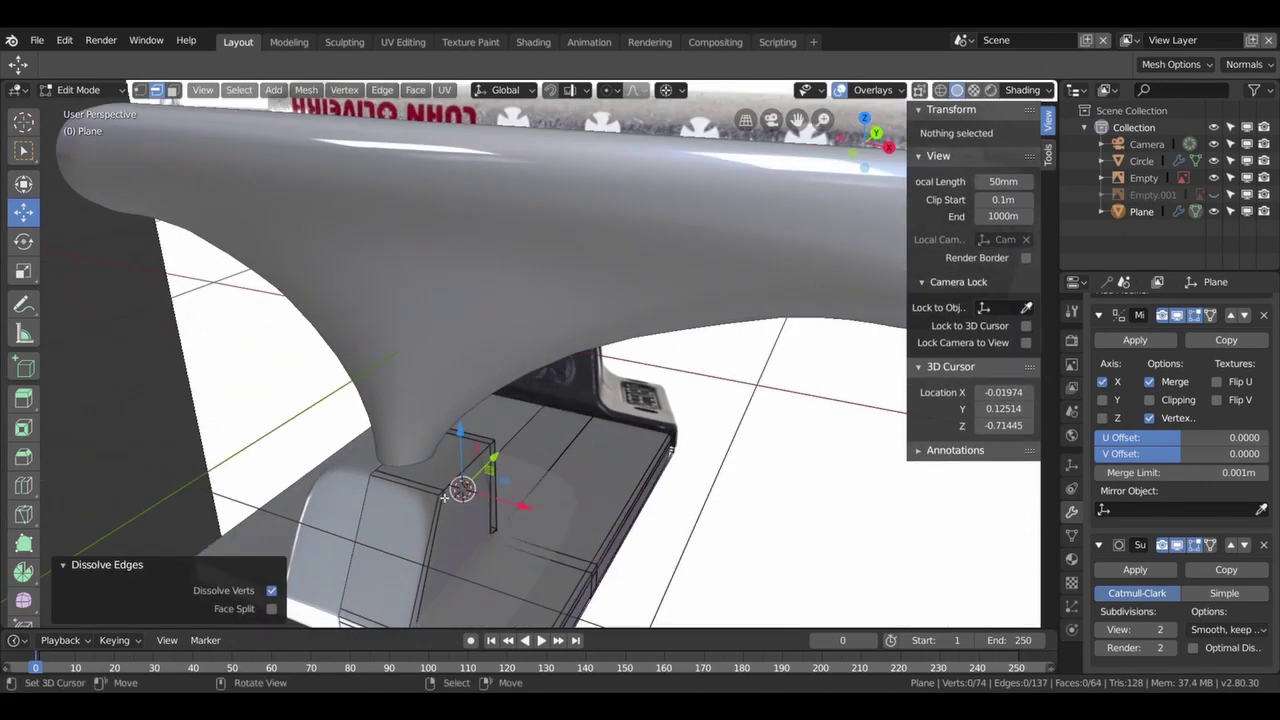
click(481, 453)
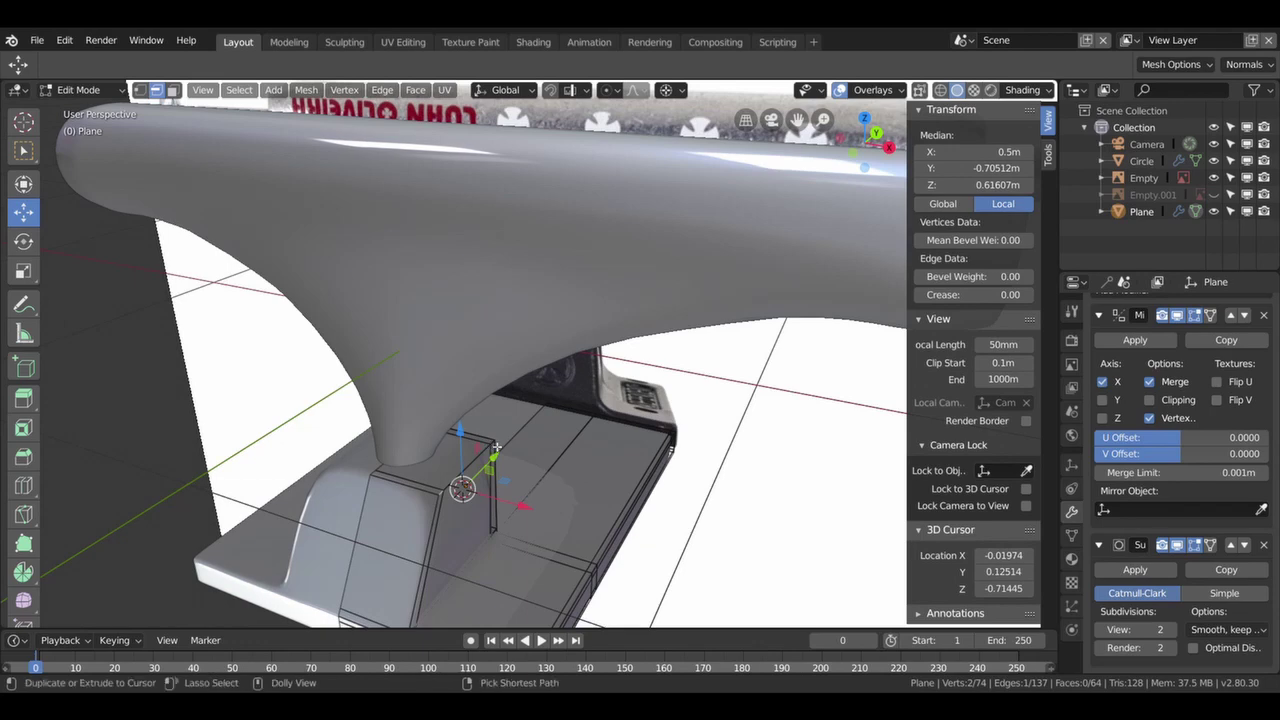
ctrl+click(496, 446)
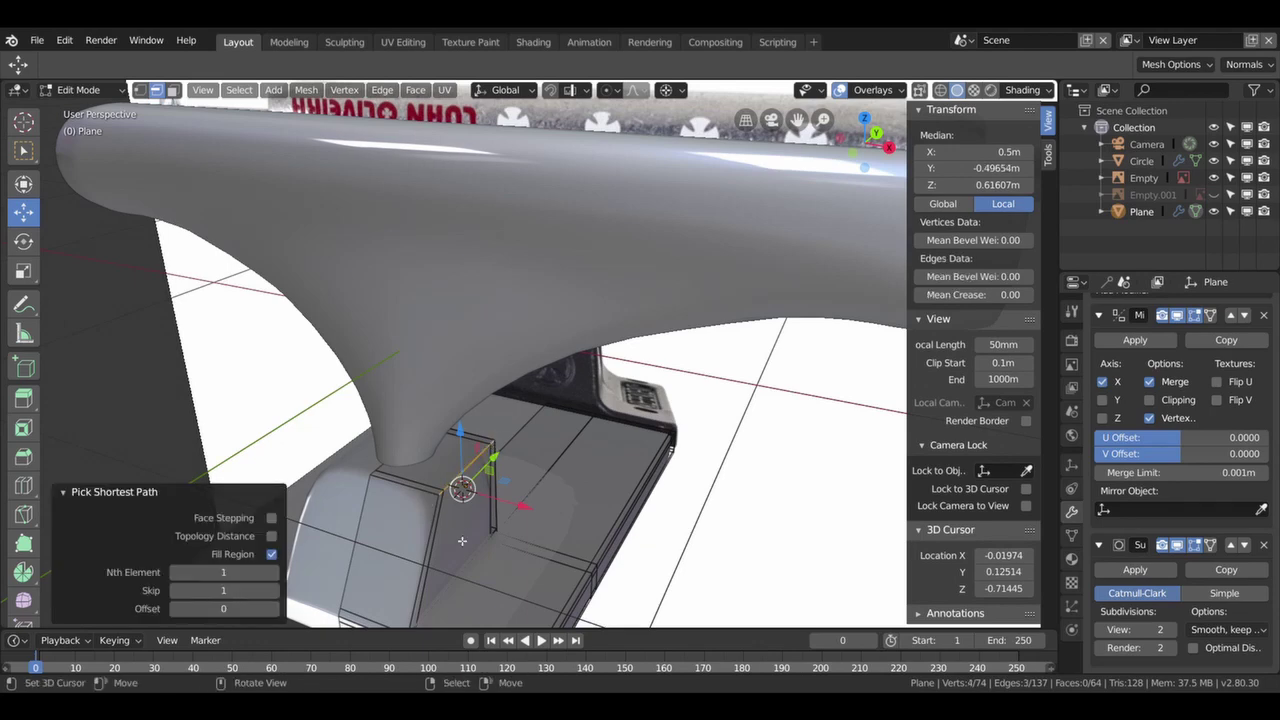
drag(524, 511, 501, 524)
middle_drag(501, 524, 444, 551)
- Add a loop cut to tighten the block's side, then leave Edit Mode
key(ctrl+r)
click(456, 495)
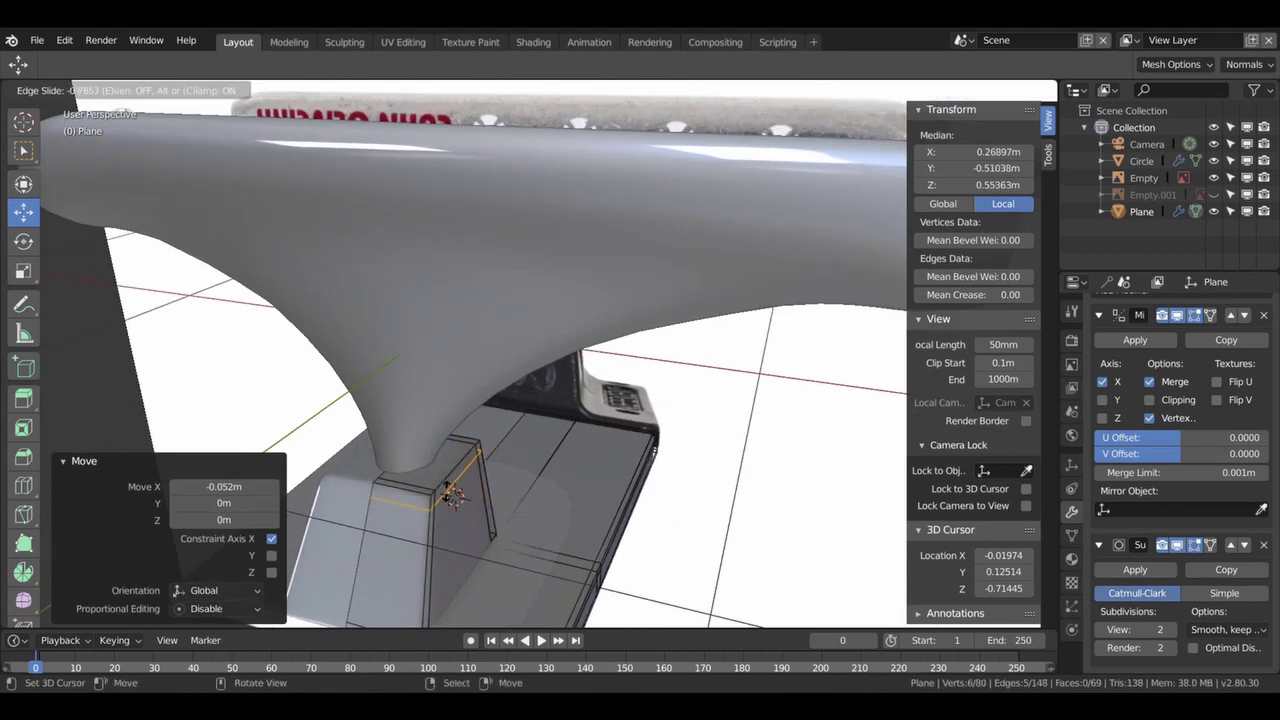
click(452, 495)
mouse_move(452, 495)
middle_down()
mouse_move(401, 517)
mouse_move(417, 514)
mouse_move(408, 527)
mouse_move(343, 546)
mouse_move(562, 559)
mouse_move(479, 441)
middle_up()
key(Tab)
- Hide the hanger (Circle) from the viewport via the outliner
middle_drag(490, 379, 494, 438)
scroll(494, 438, up, 3)
key(Tab)
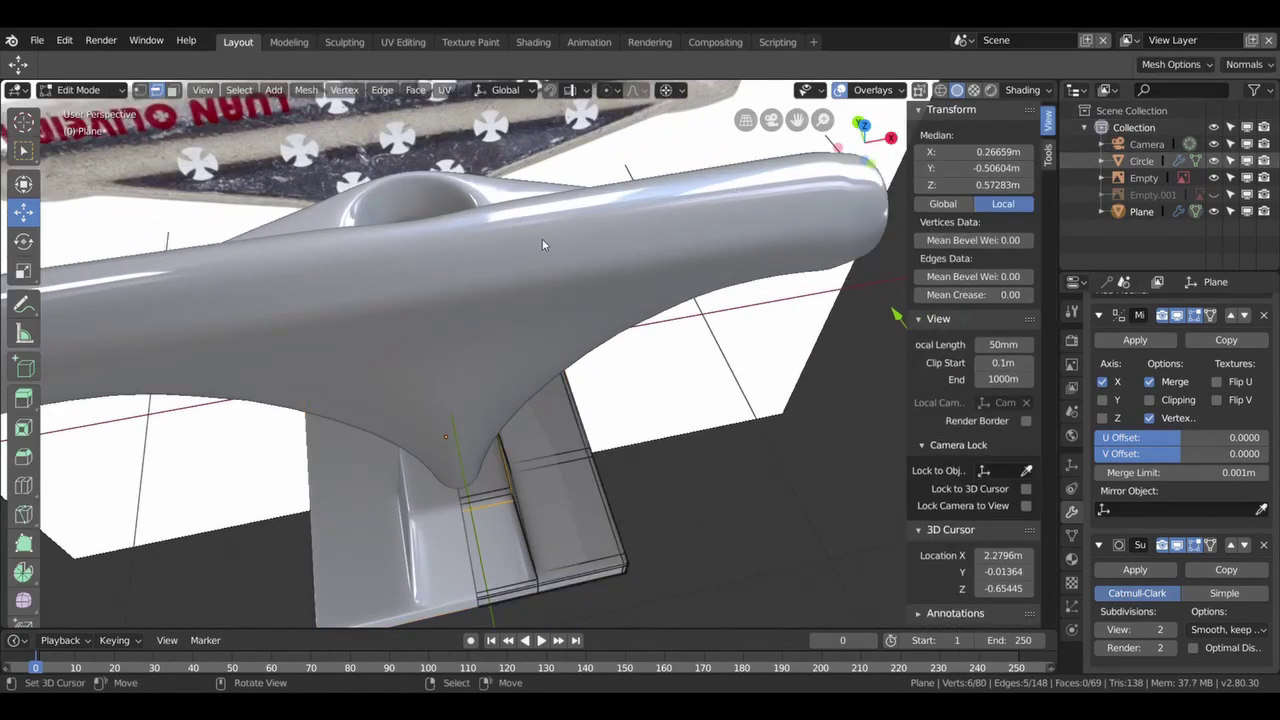
key(Tab)
click(411, 300)
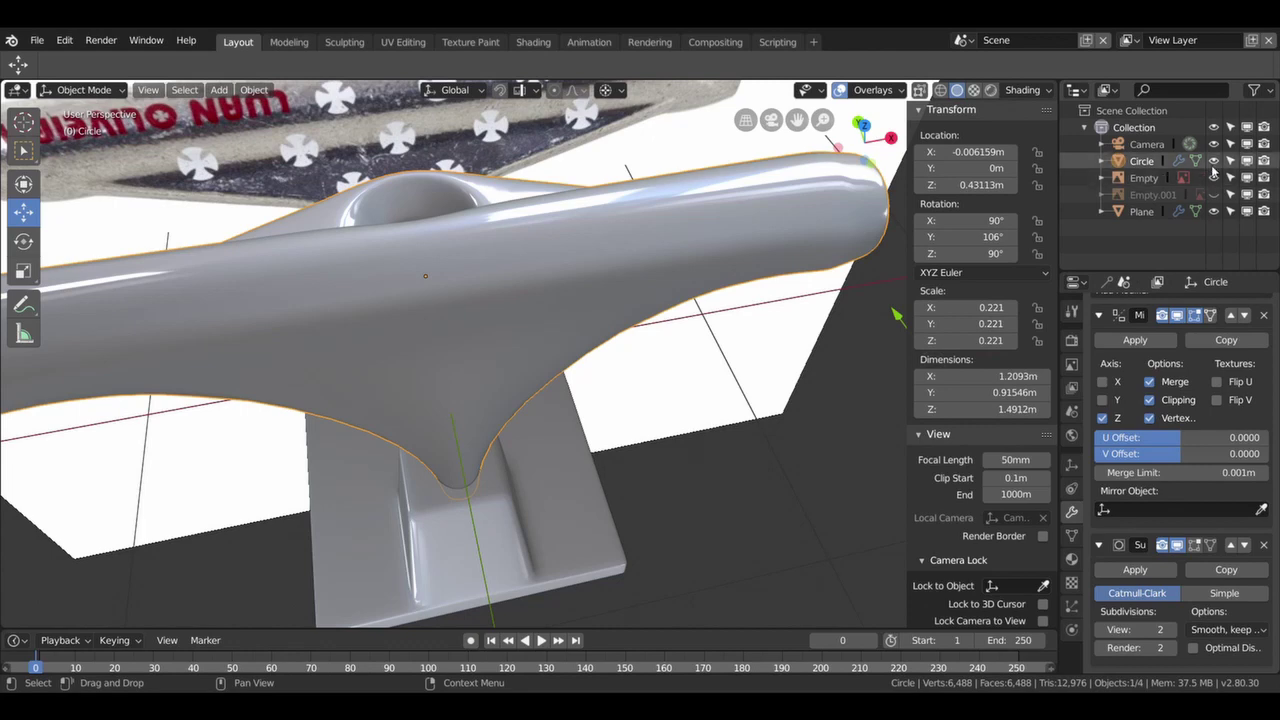
click(1213, 162)
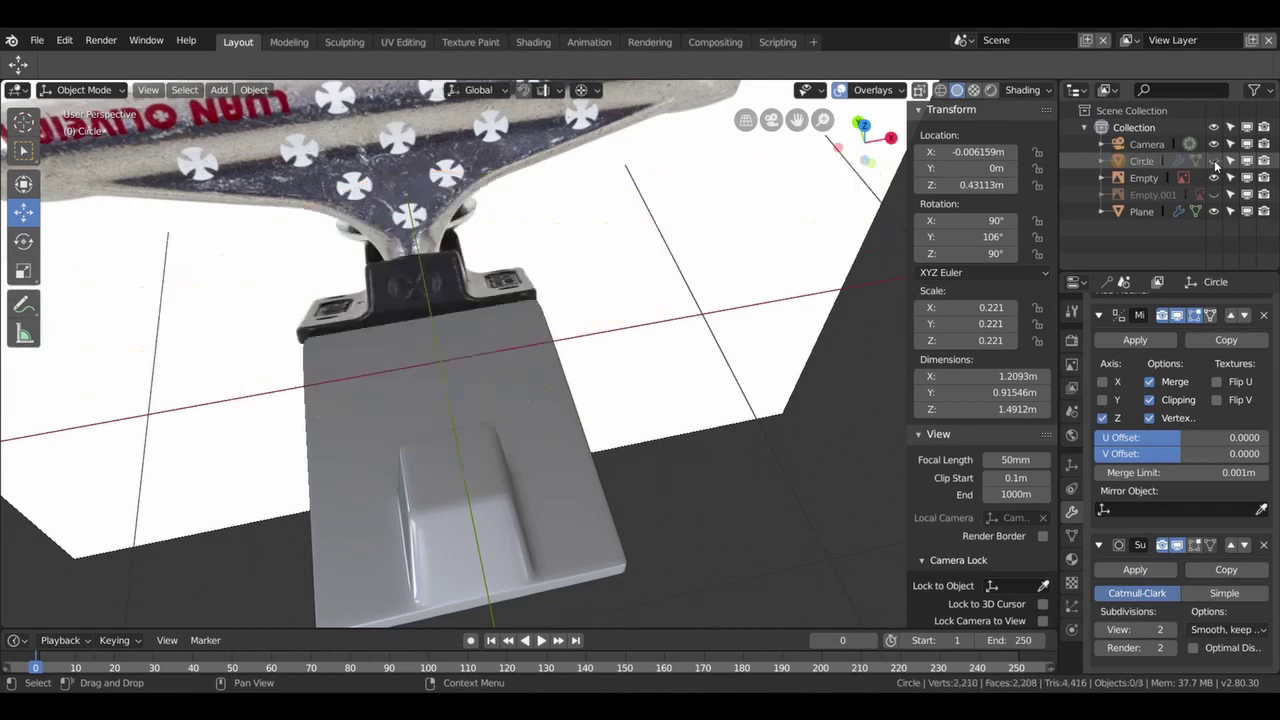
- View the block's recess from top view and enter Edit Mode on the baseplate
middle_drag(378, 408, 379, 418)
key(KP_7)
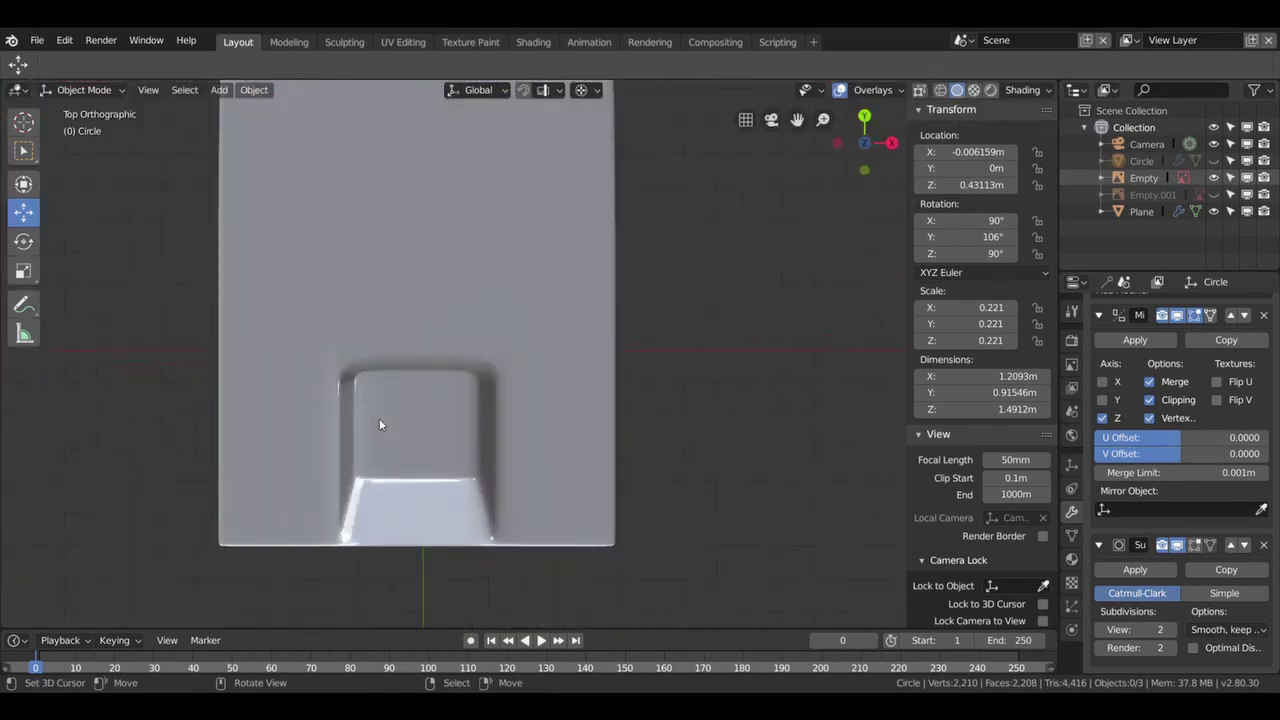
scroll(379, 424, up, 1)
scroll(379, 424, up, 2)
shift+middle_drag(451, 396, 515, 378)
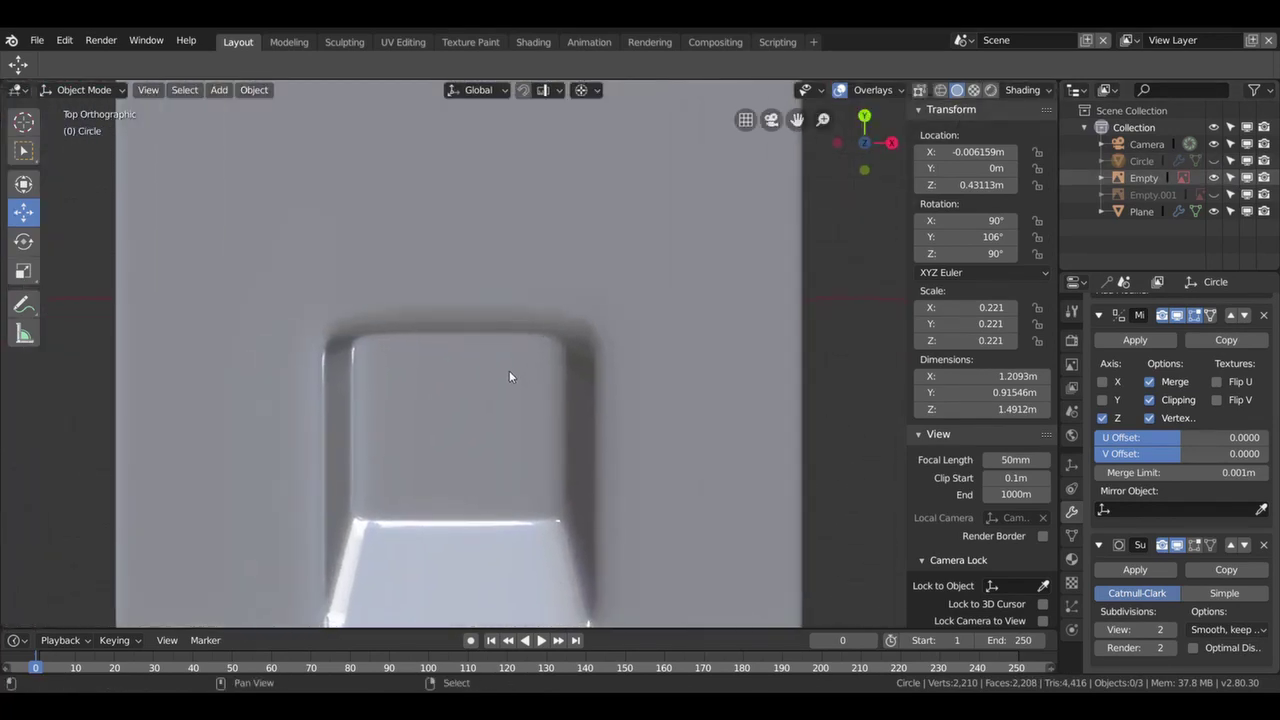
click(483, 440)
key(Tab)
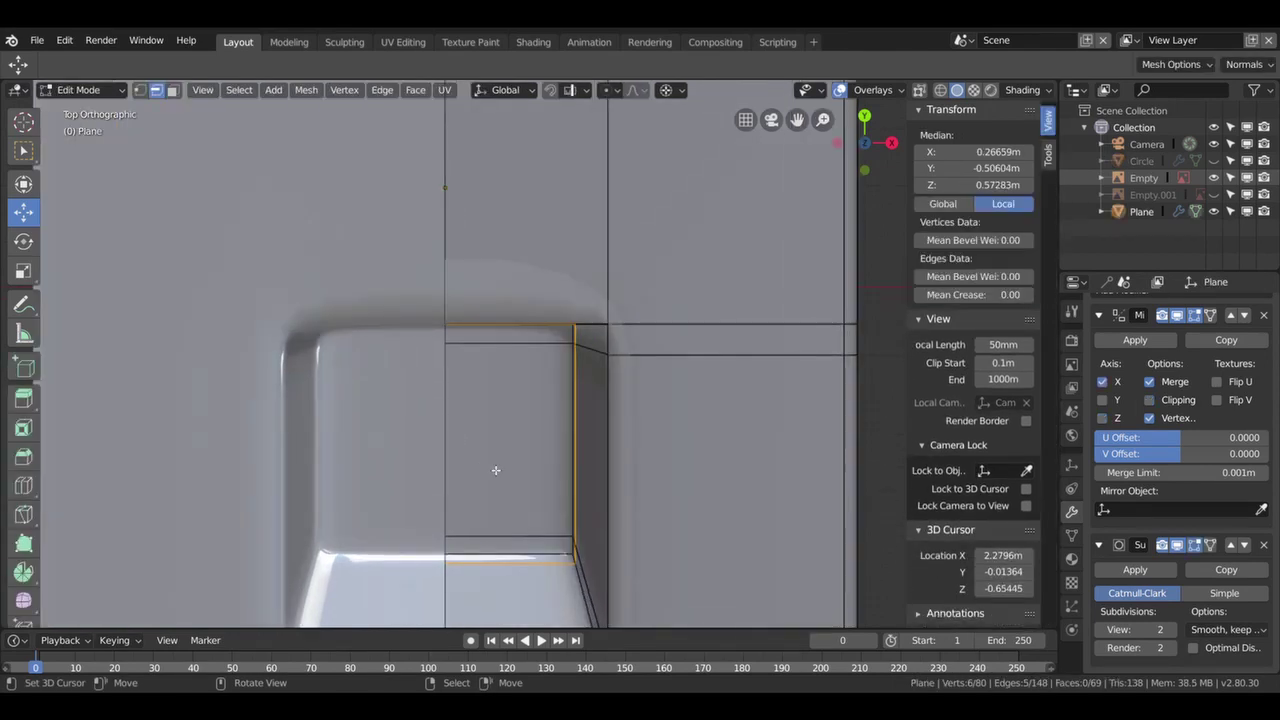
- Add a lengthwise edge loop along the raised block with Ctrl+R
mouse_move(576, 432)
middle_down()
mouse_move(463, 336)
mouse_move(303, 353)
middle_up()
key(ctrl+r)
click(530, 530)
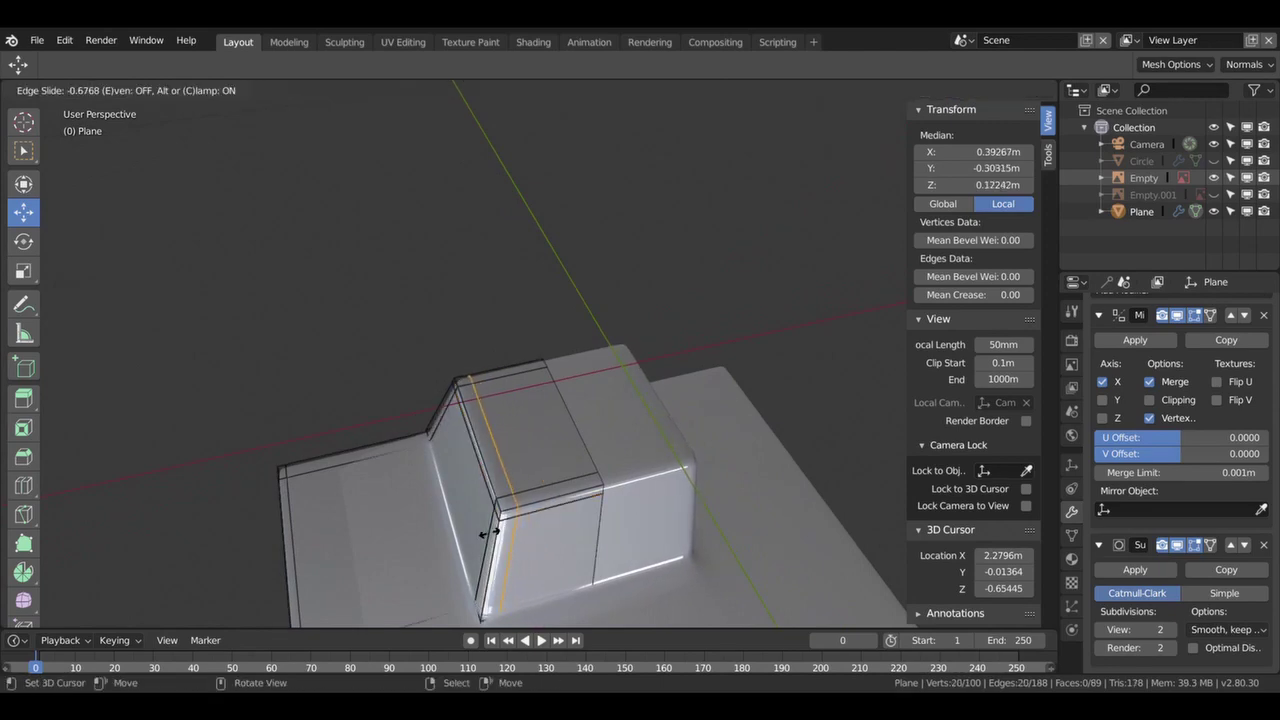
click(490, 533)
- Add a centred crosswise loop cut and select the vertex at the block's centre
mouse_move(510, 523)
middle_down()
mouse_move(518, 555)
mouse_move(568, 515)
mouse_move(557, 467)
middle_up()
middle_drag(489, 512, 511, 497)
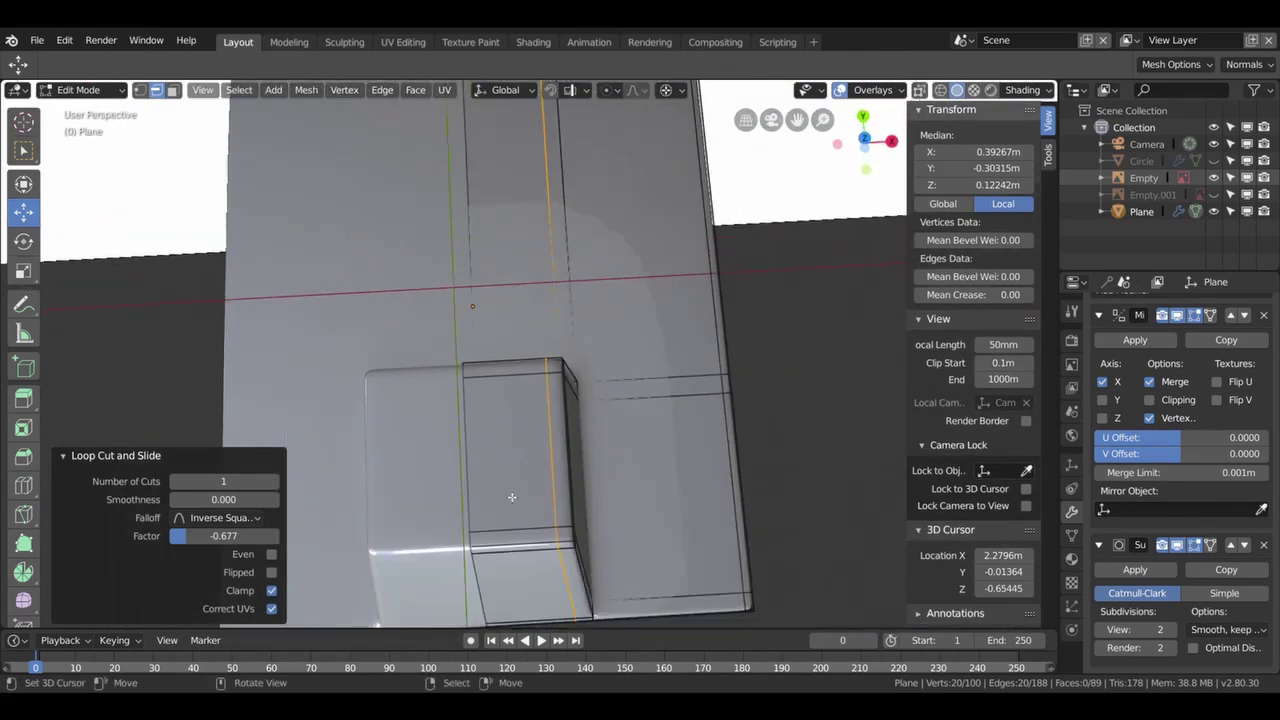
key(ctrl+r)
click(465, 455)
right_click(601, 477)
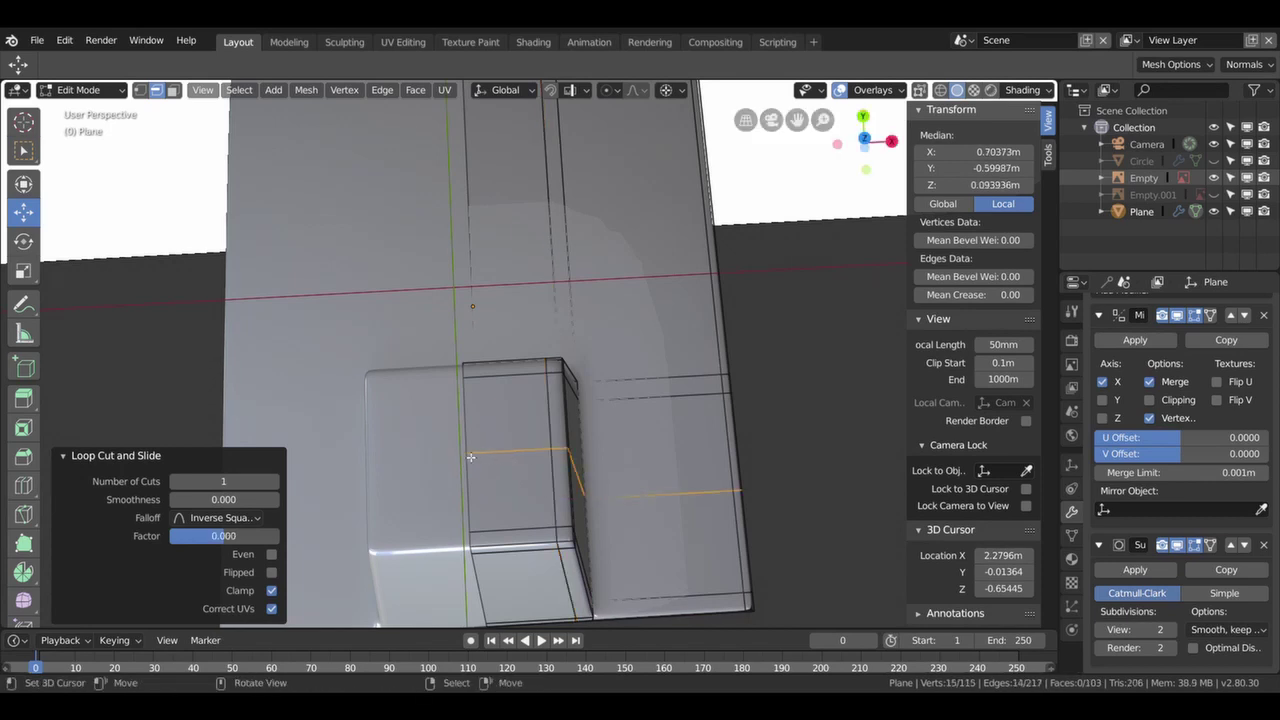
click(141, 90)
click(470, 455)
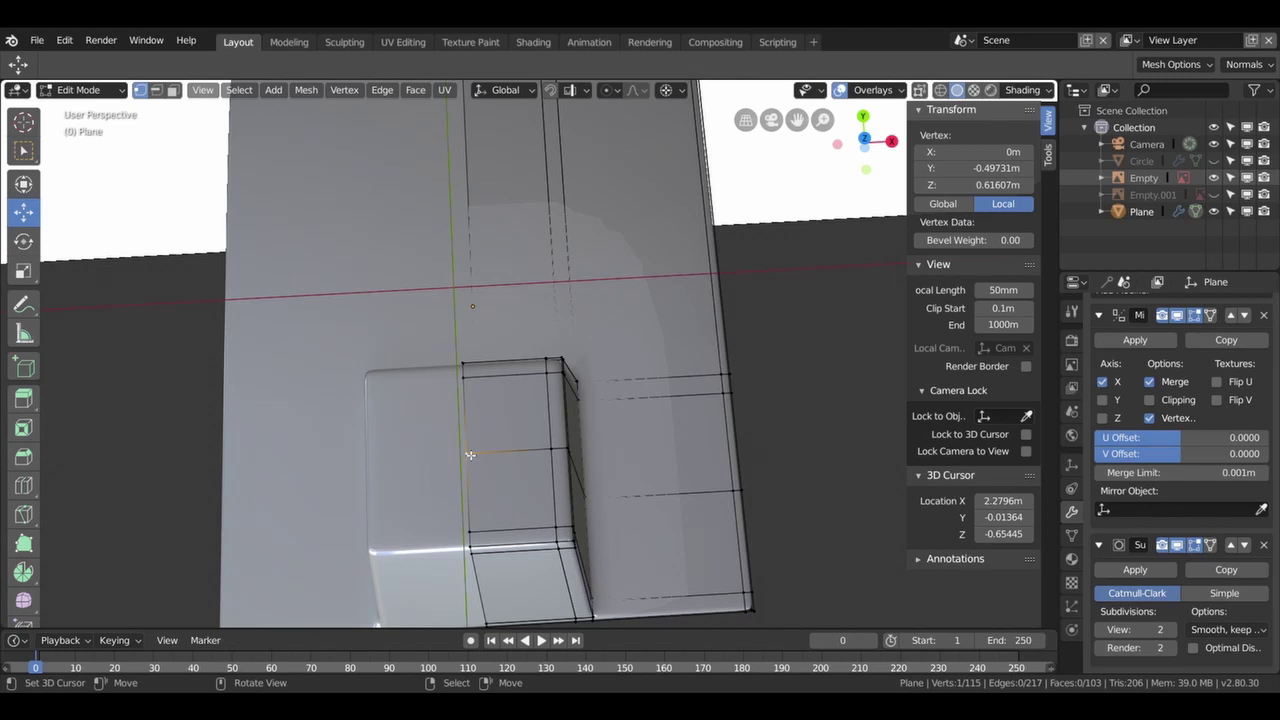
scroll(916, 424, down, 3)
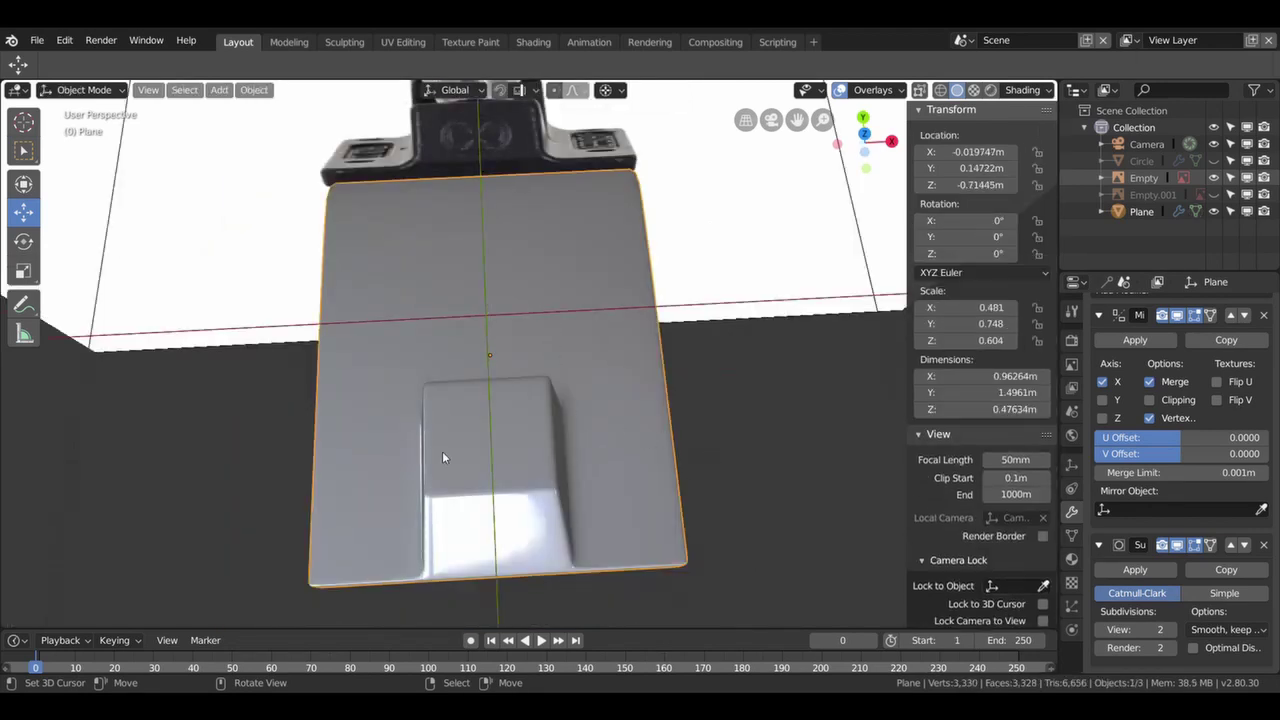
- Apply the Mirror modifier and bevel the centre vertex into a small hexagon
click(1135, 340)
key(Tab)
scroll(570, 482, up, 3)
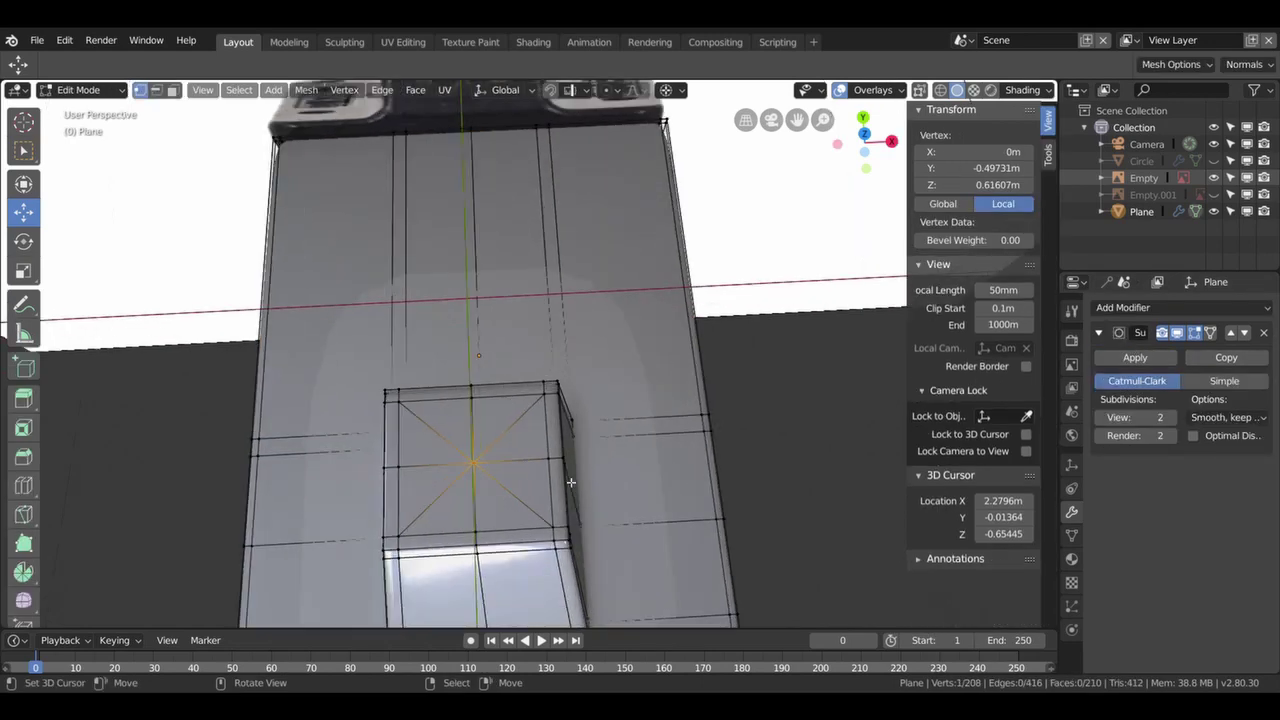
shift+middle_drag(484, 488, 519, 439)
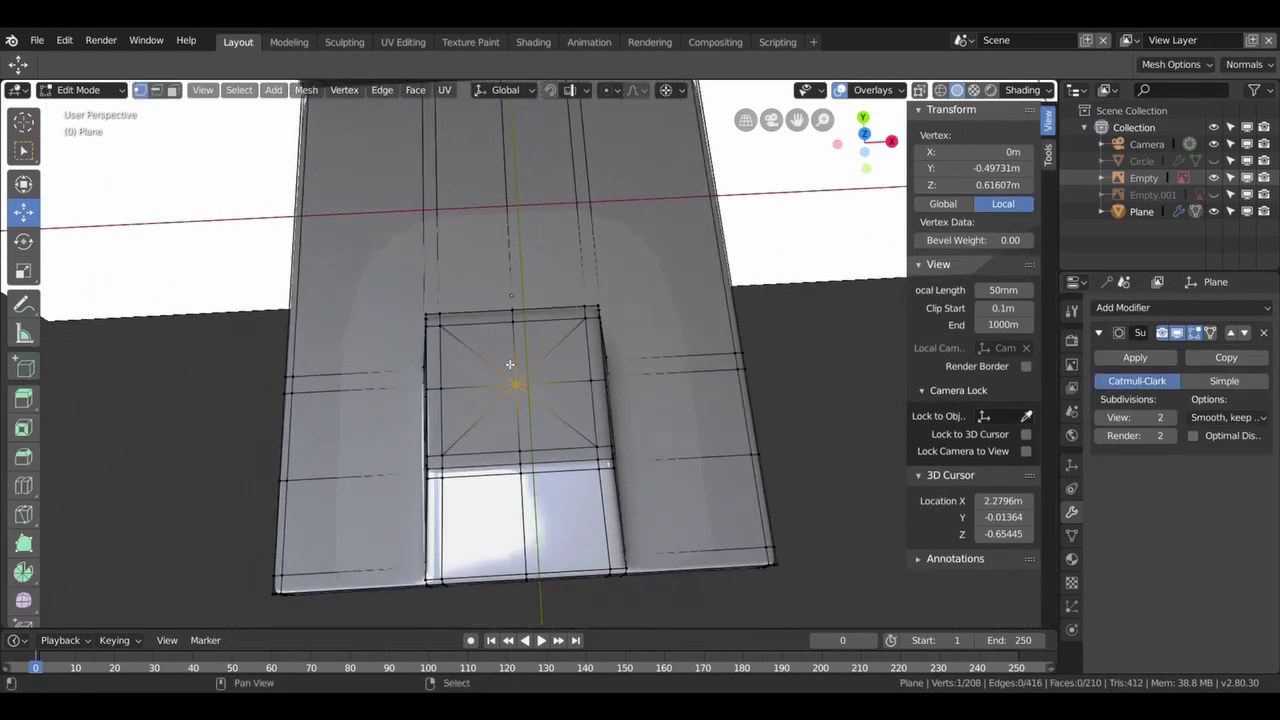
key(ctrl+shift+b)
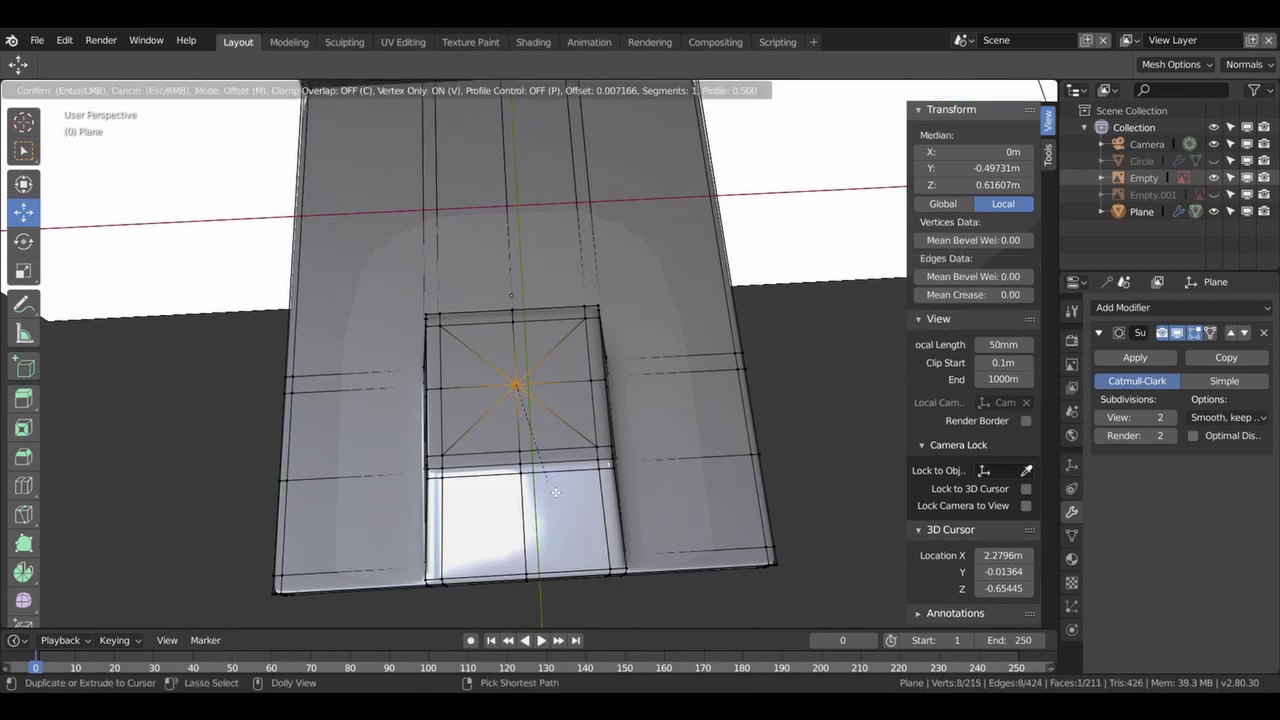
click(561, 401)
scroll(561, 401, up, 2)
- Delete the hexagon face to open a hole, then select the edge loop around it
key(KP_7)
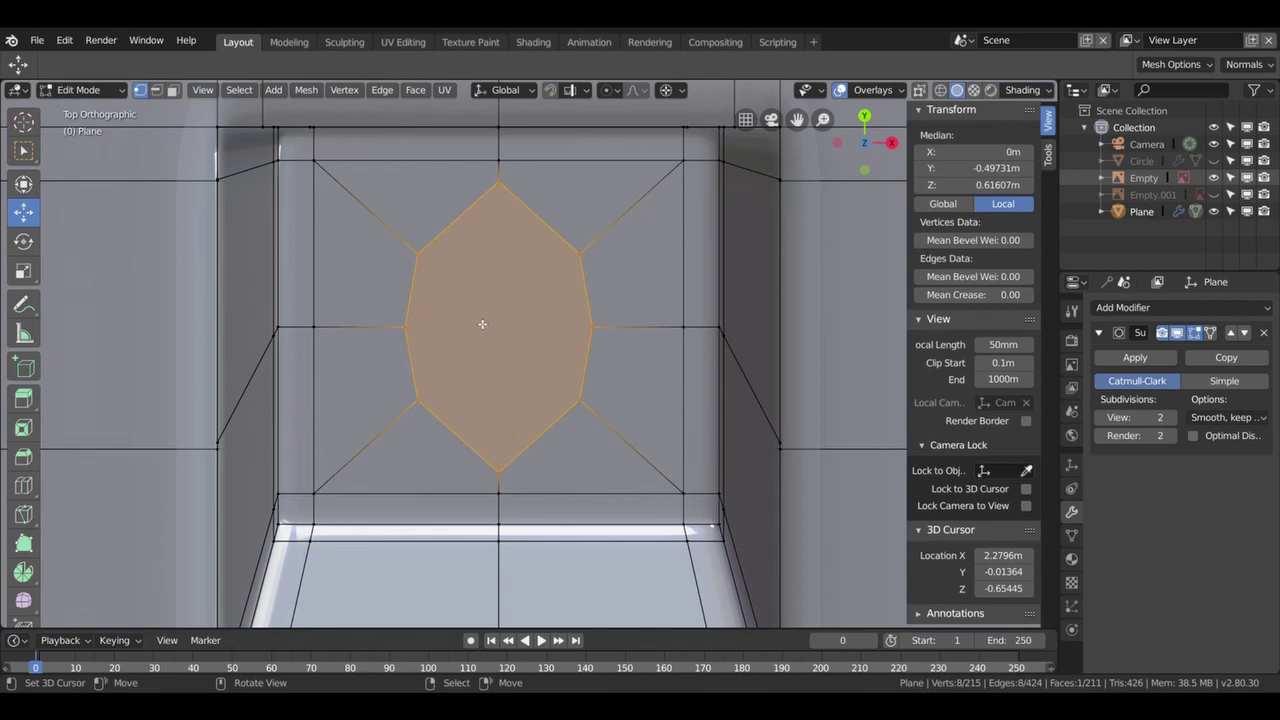
key(x)
click(447, 245)
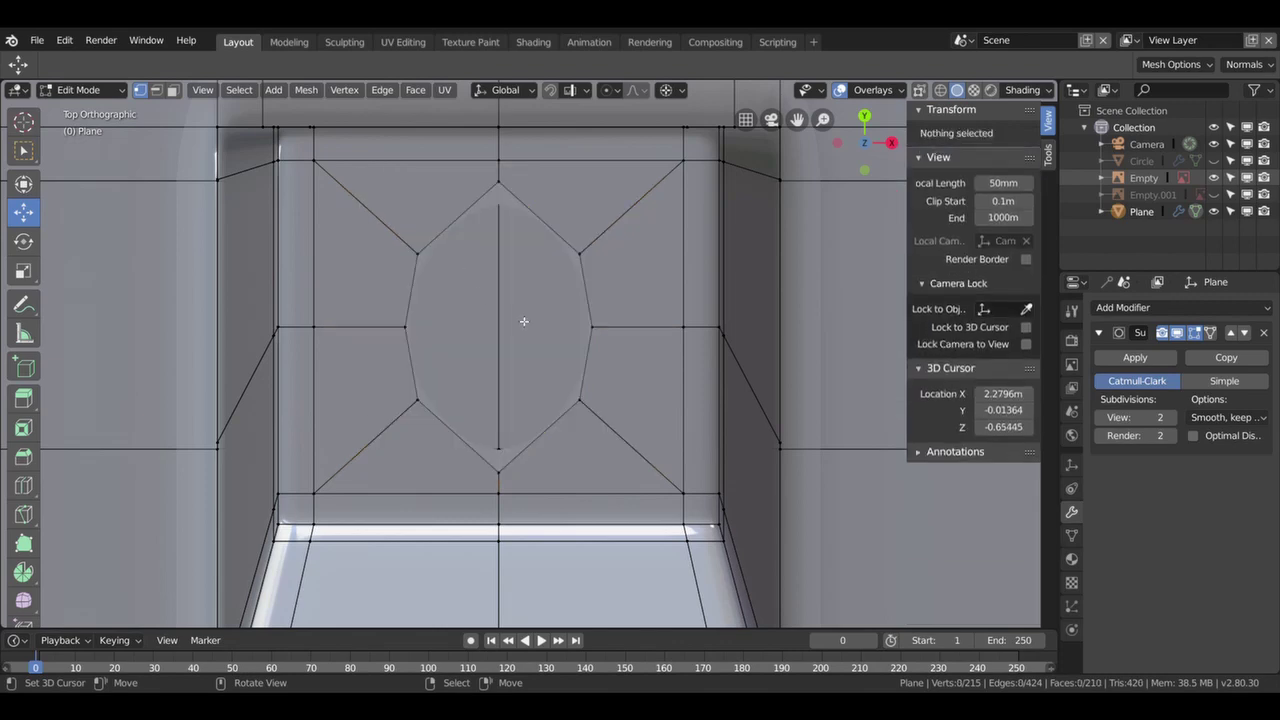
middle_drag(527, 329, 522, 346)
key(KP_7)
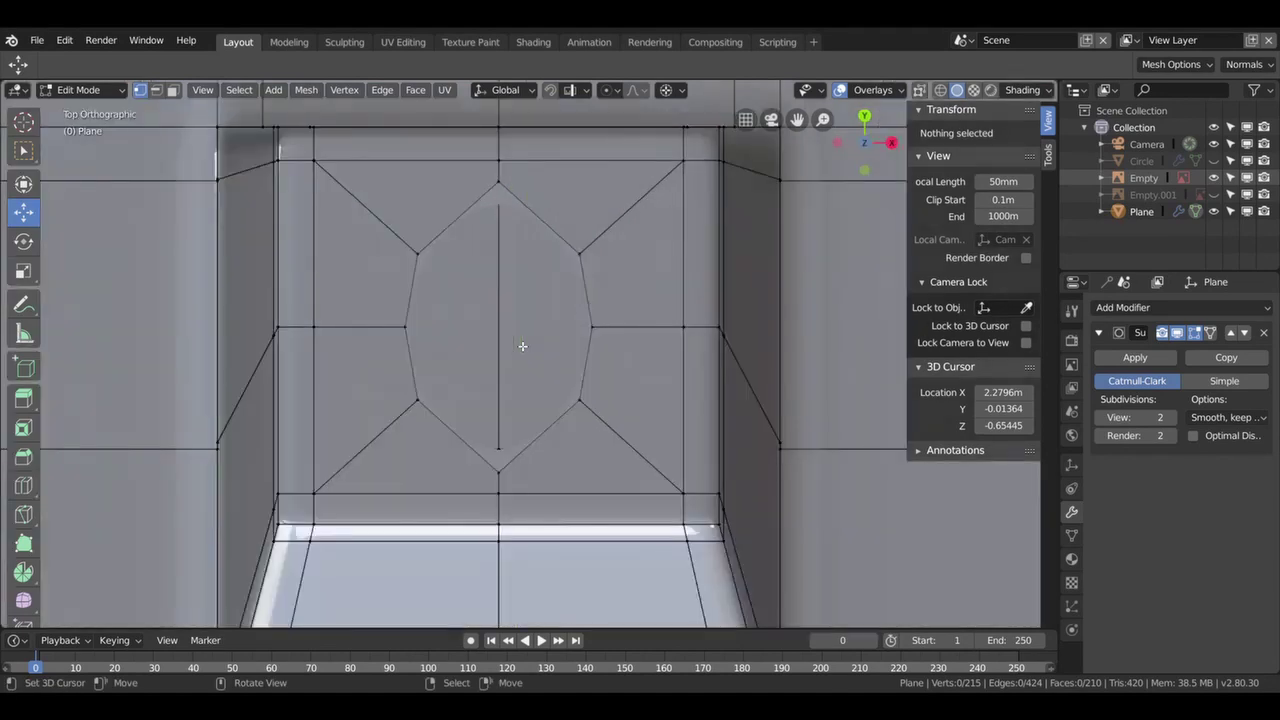
click(420, 251)
click(422, 260)
alt+click(422, 260)
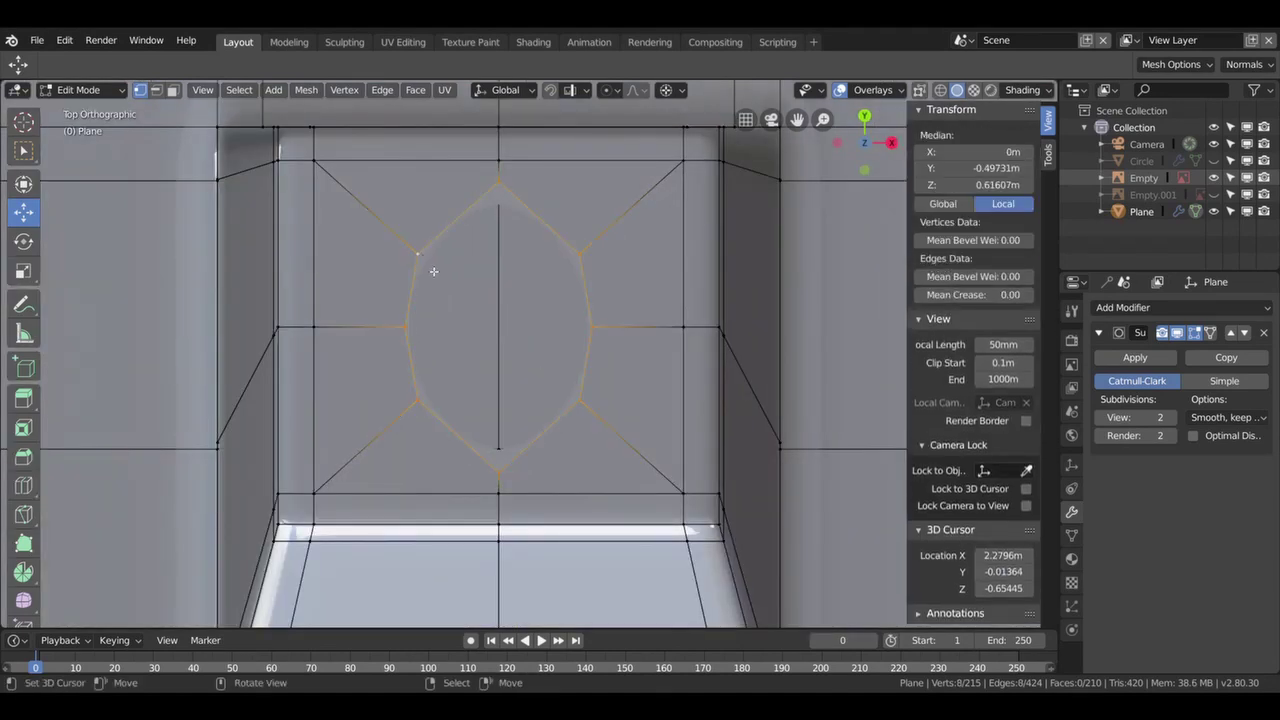
- Snap the 3D cursor to the hole's centre and add an 8-vertex circle there
key(shift+s)
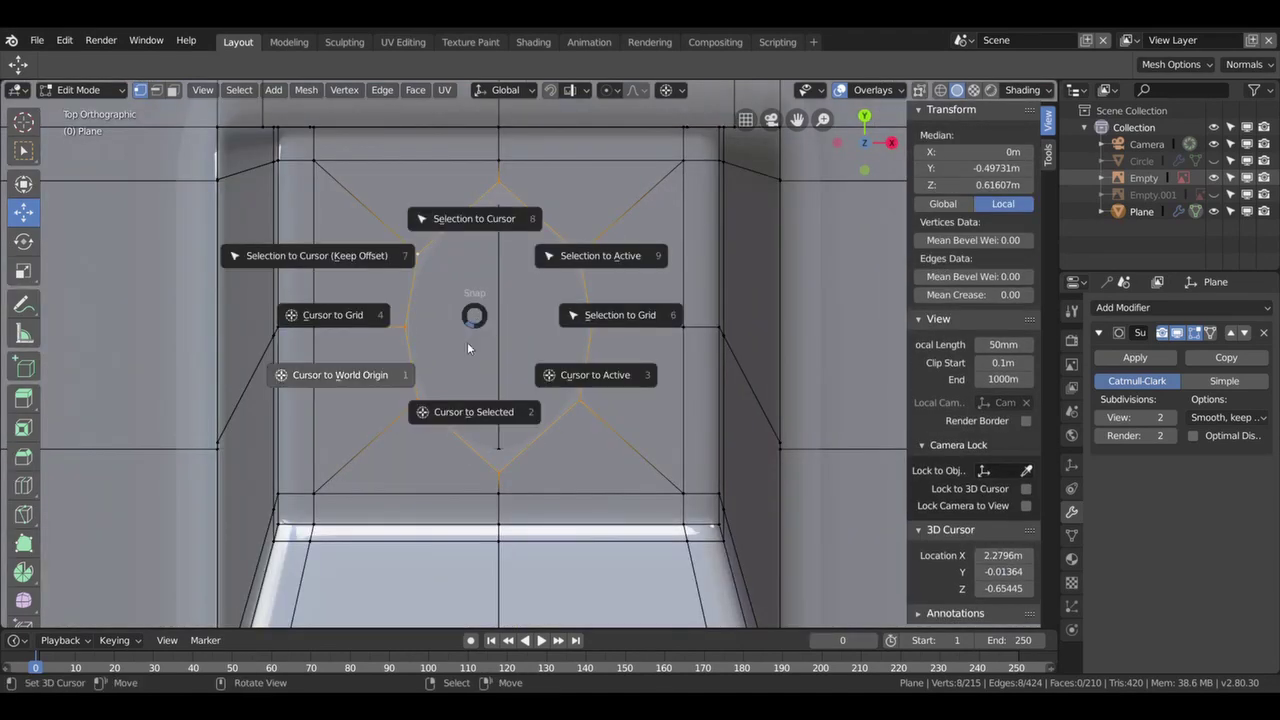
click(469, 410)
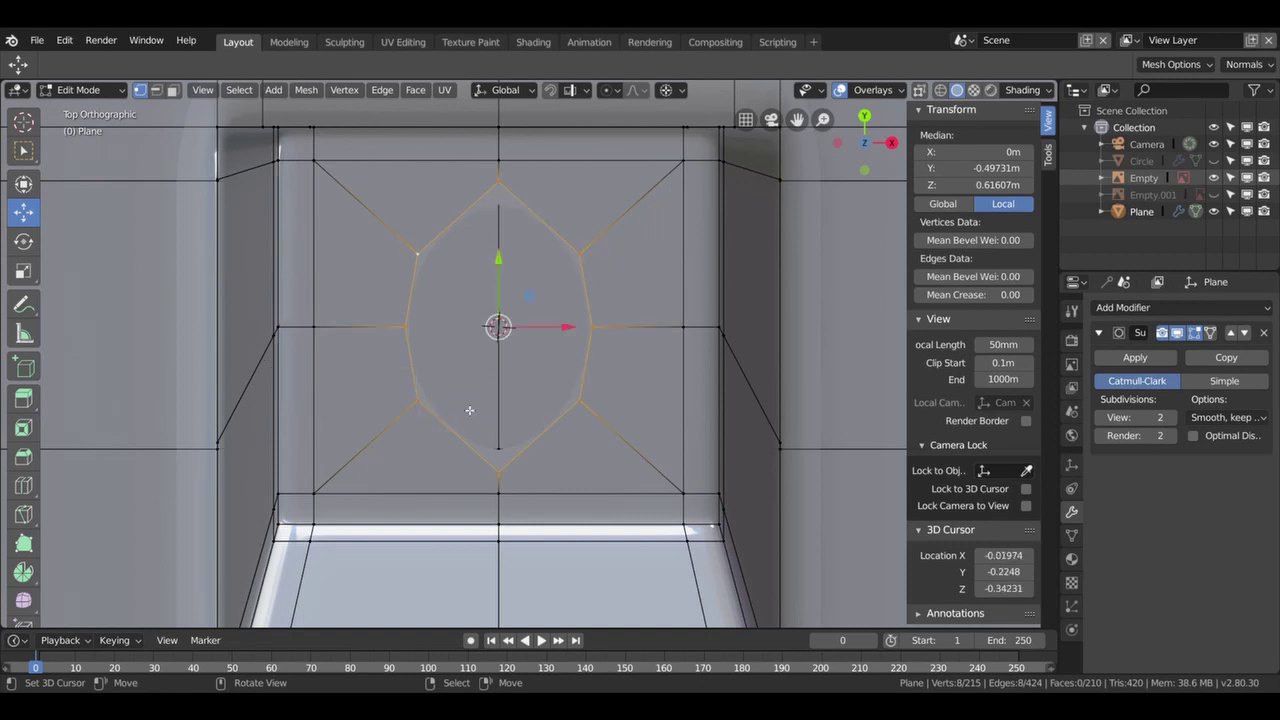
key(shift+a)
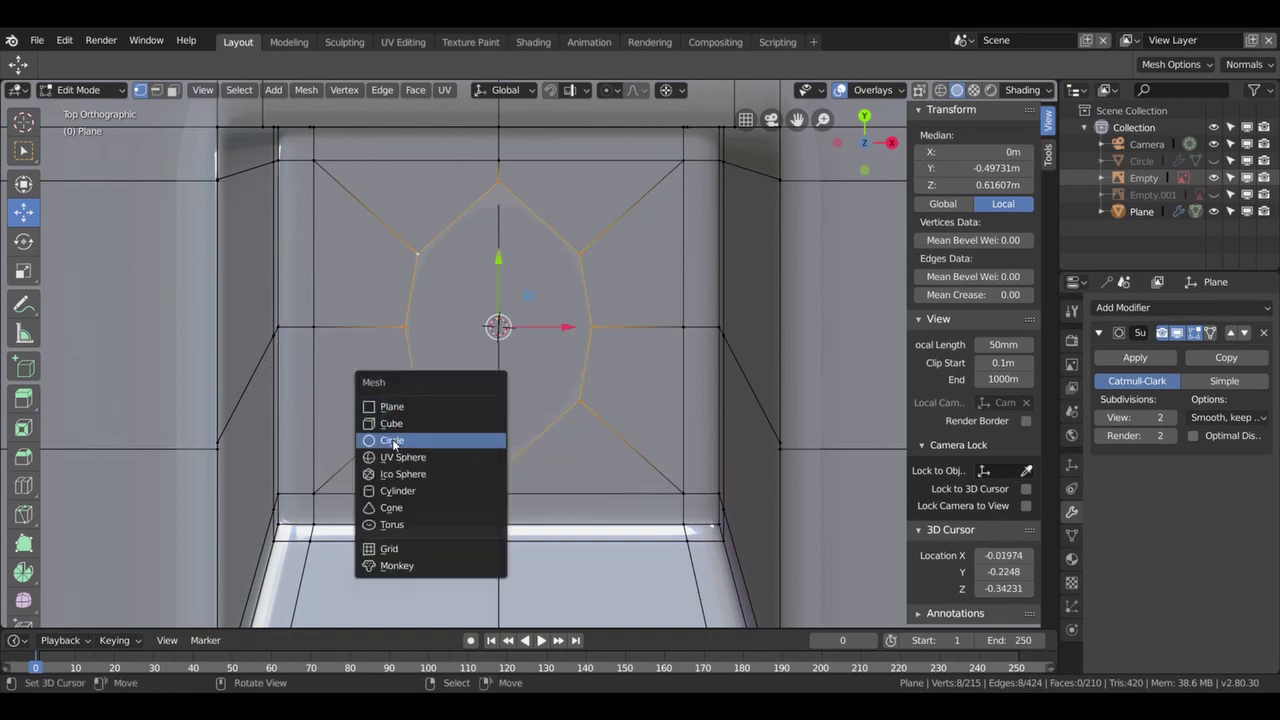
click(392, 441)
click(237, 439)
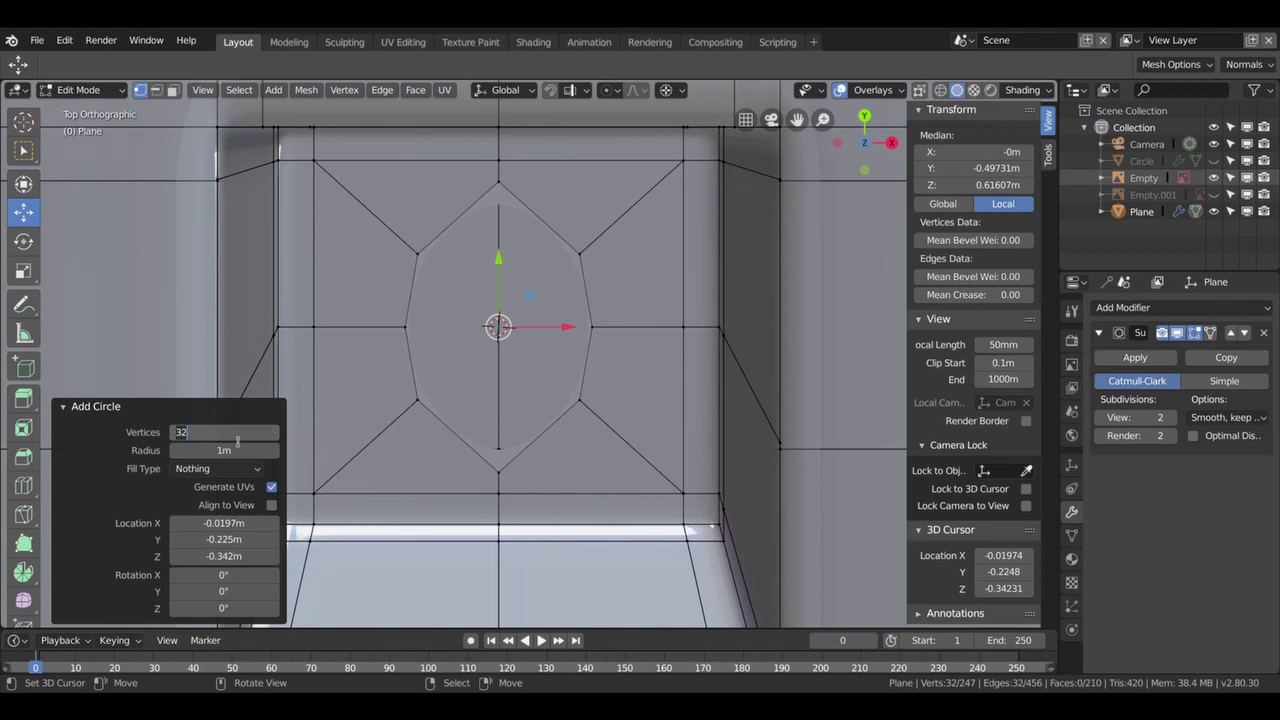
text(8)
key(Return)
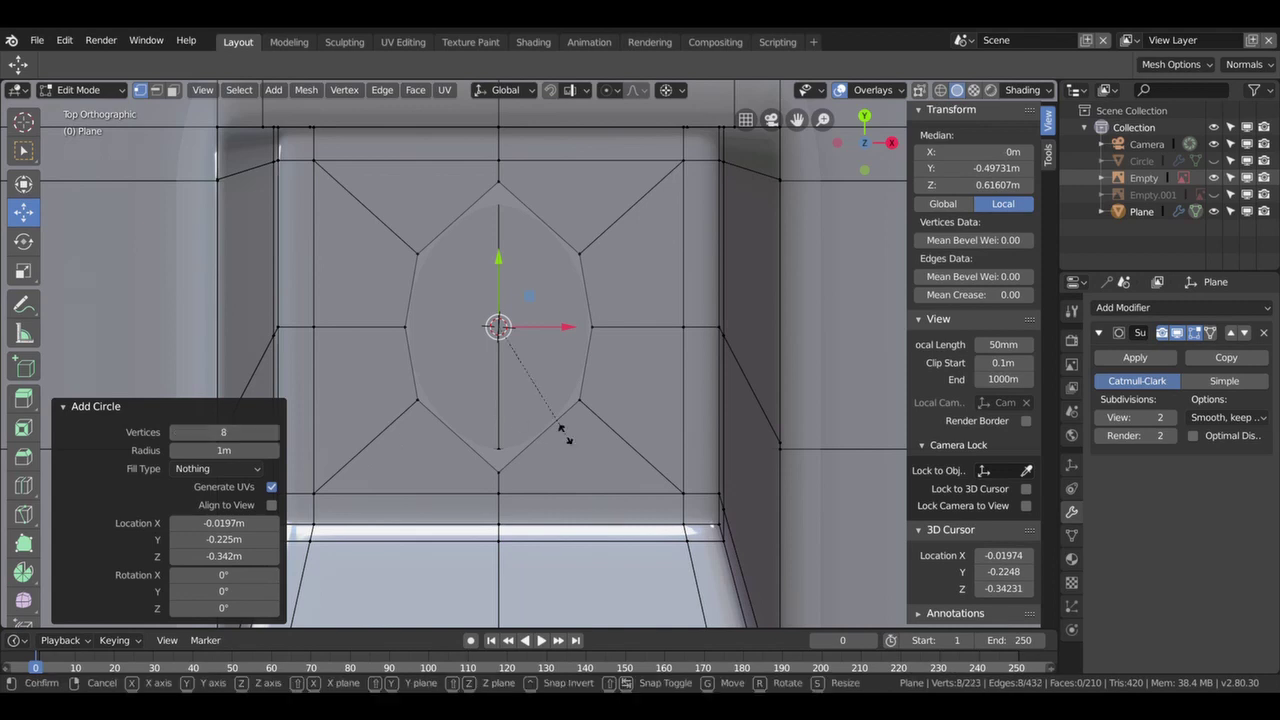
- Scale the circle down to about 0.343 and select its top-right vertex
key(s)
click(522, 365)
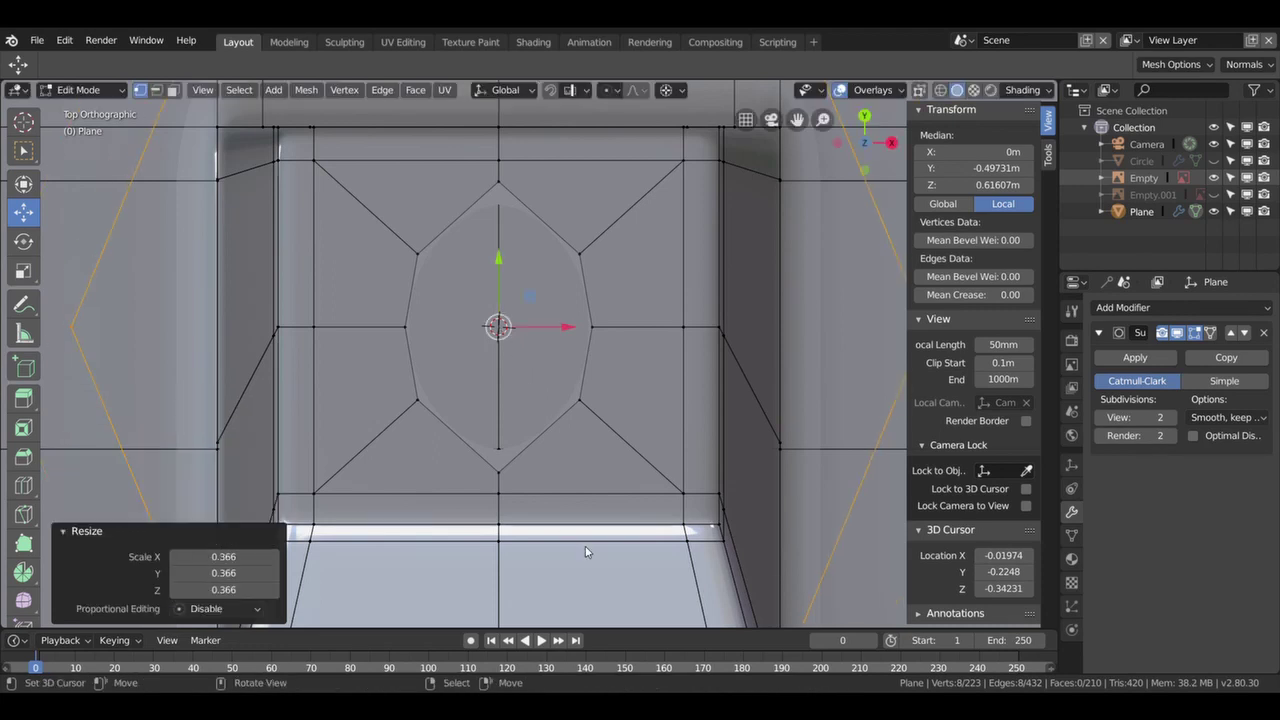
key(s)
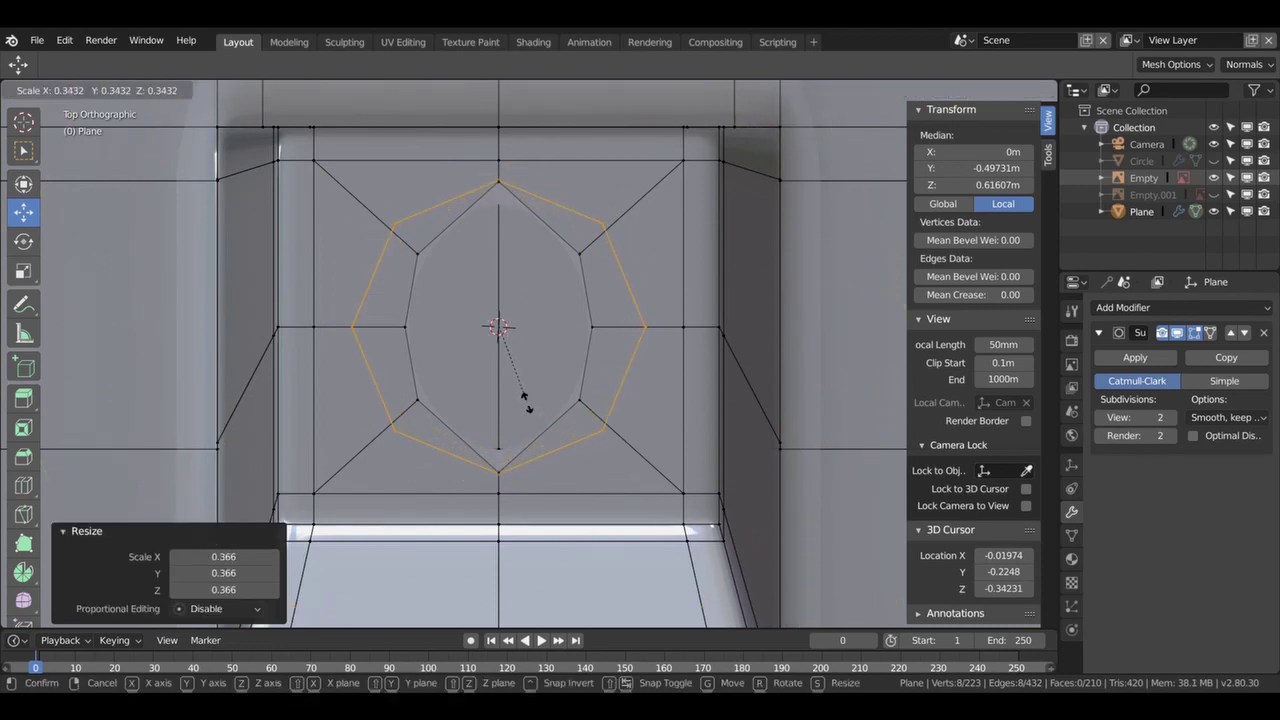
click(525, 400)
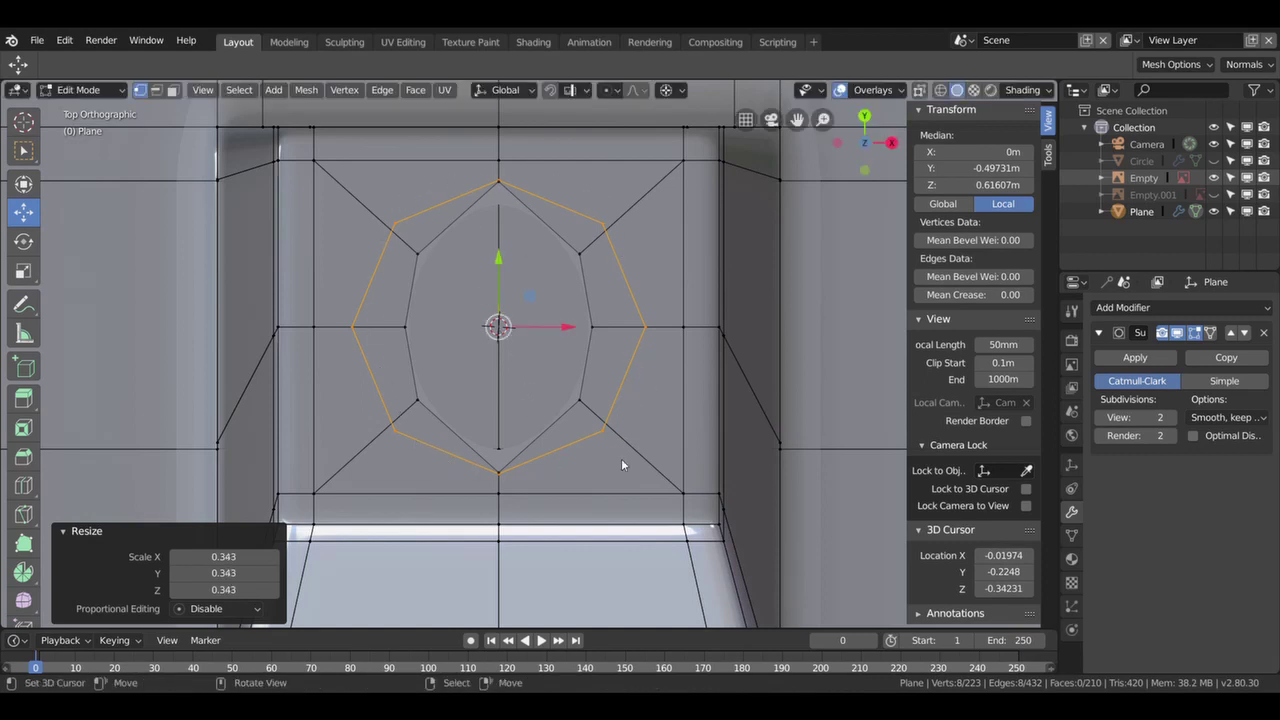
click(584, 250)
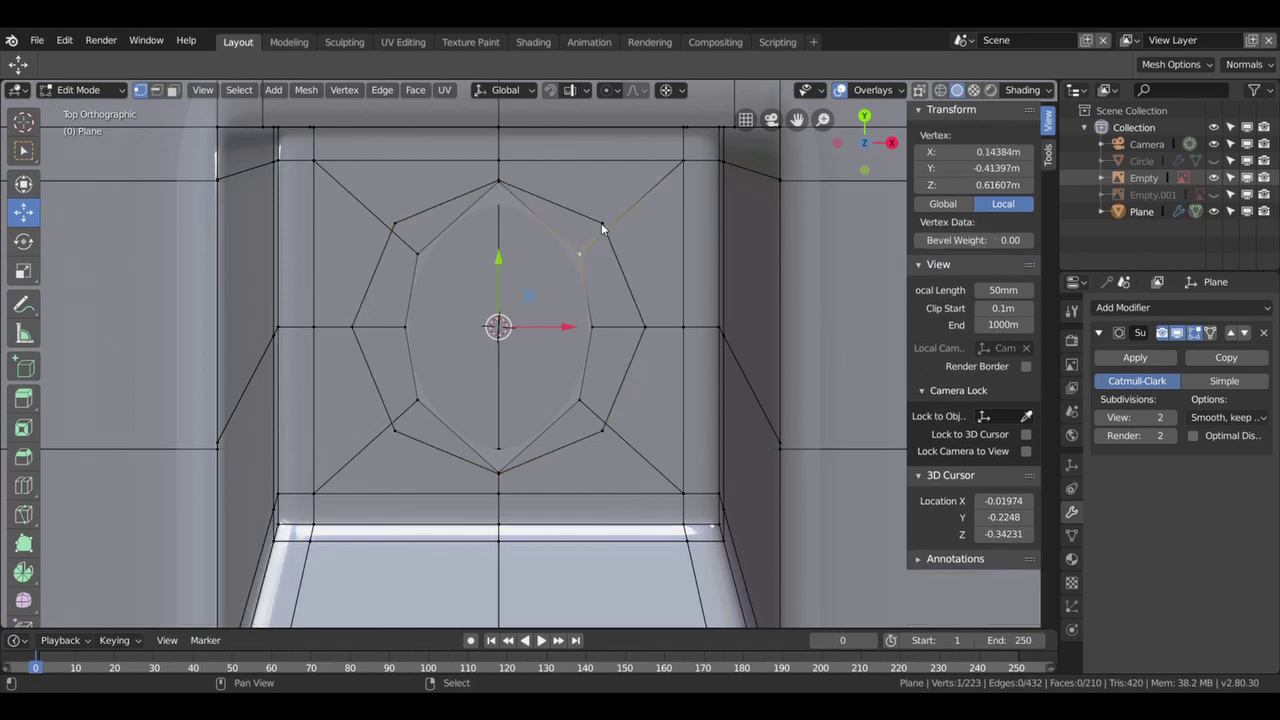
- Merge the top-right, right and lower-right octagon vertices into their neighbours using At Last
shift+click(601, 223)
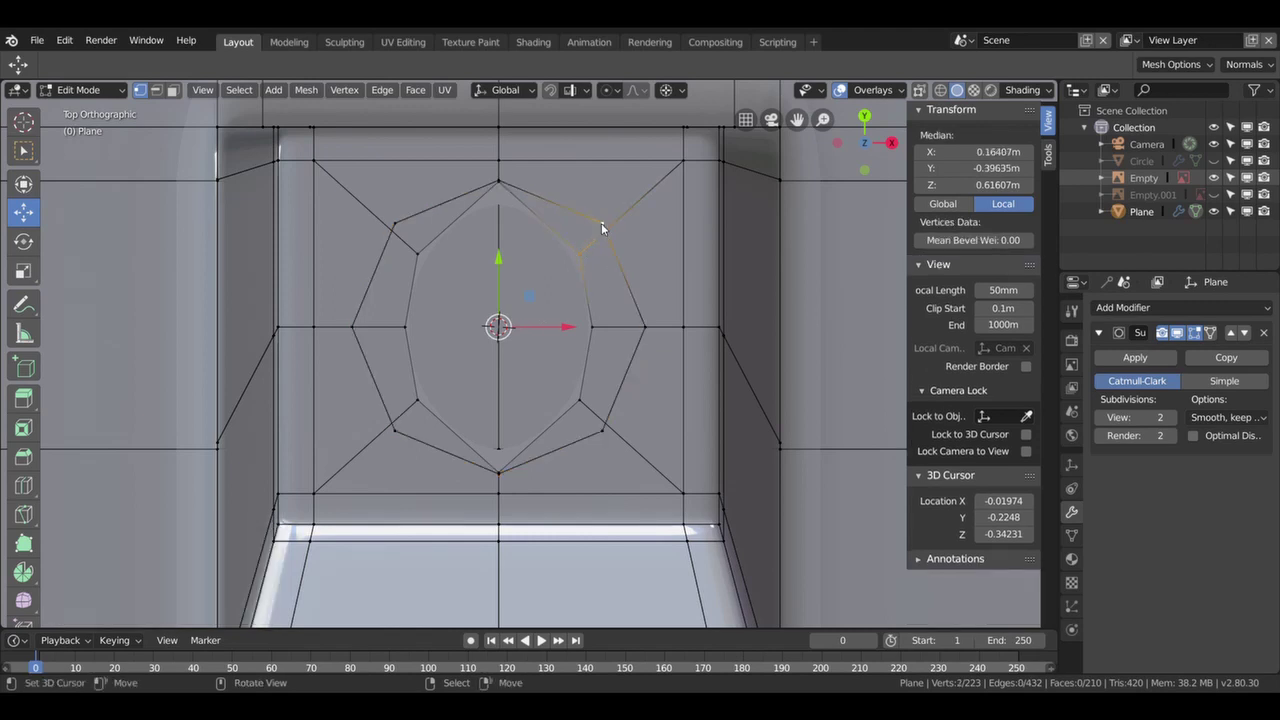
key(alt+m)
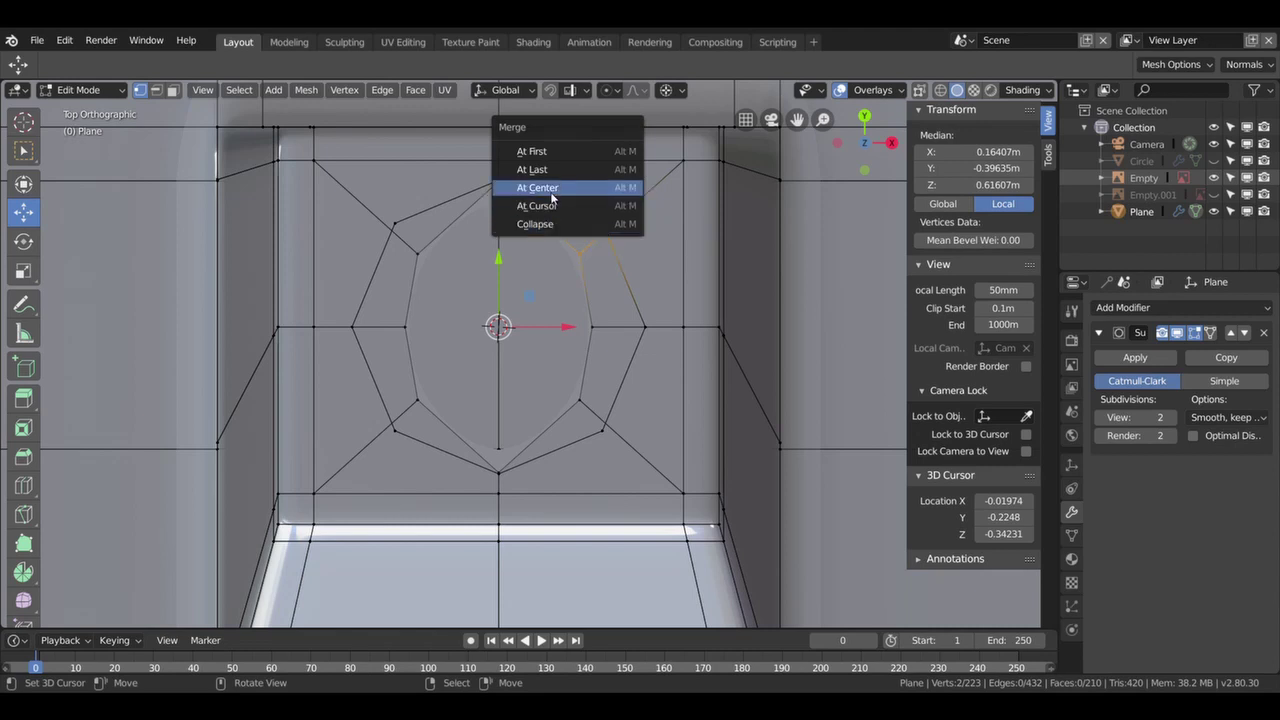
click(553, 168)
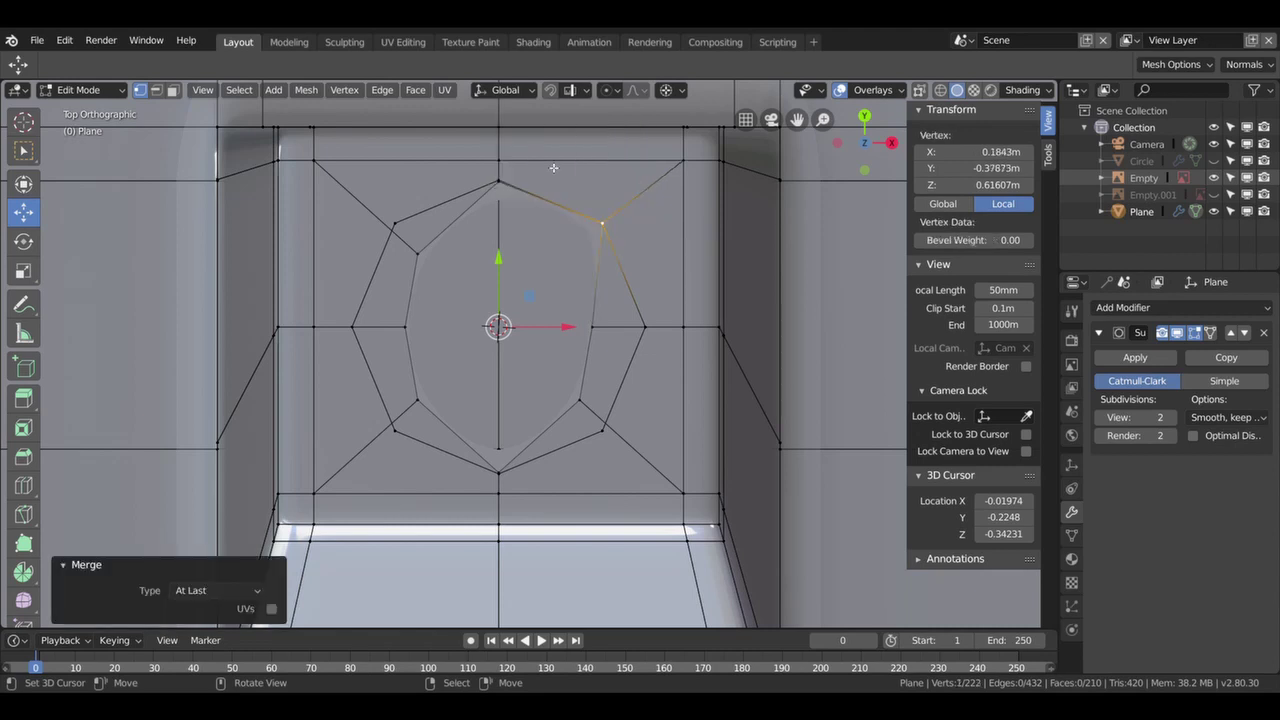
click(589, 328)
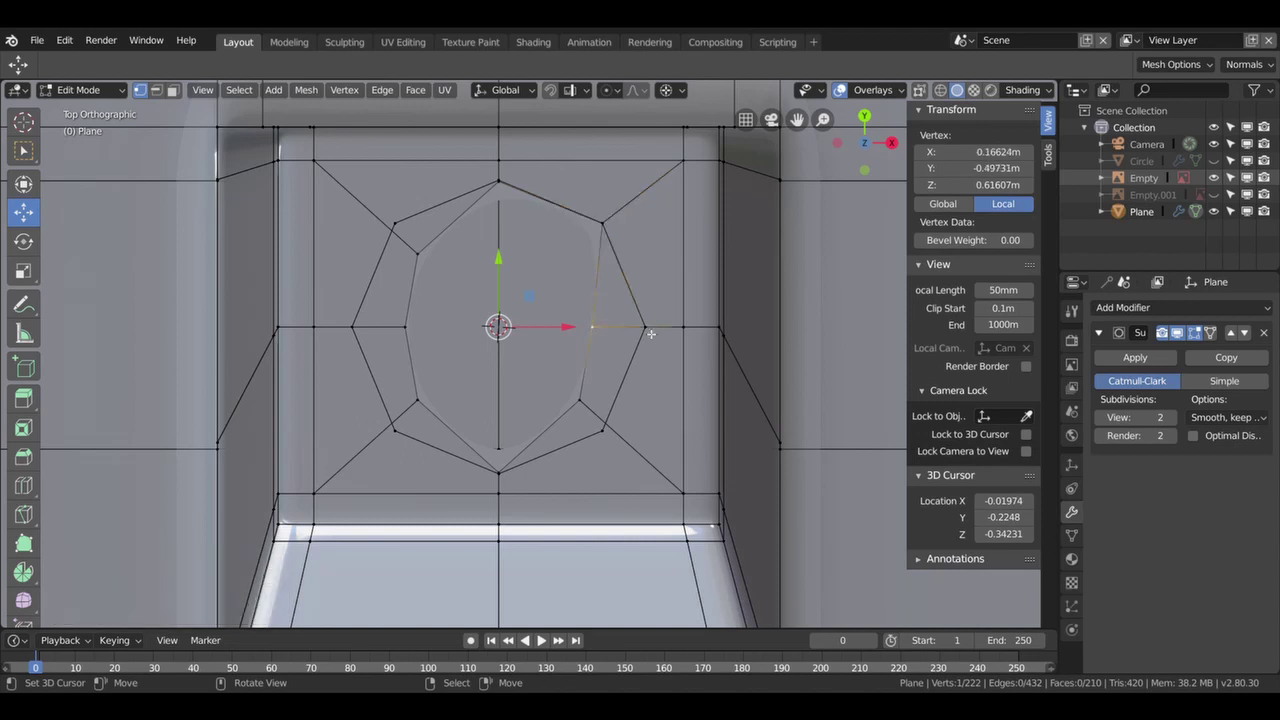
shift+click(650, 333)
key(alt+m)
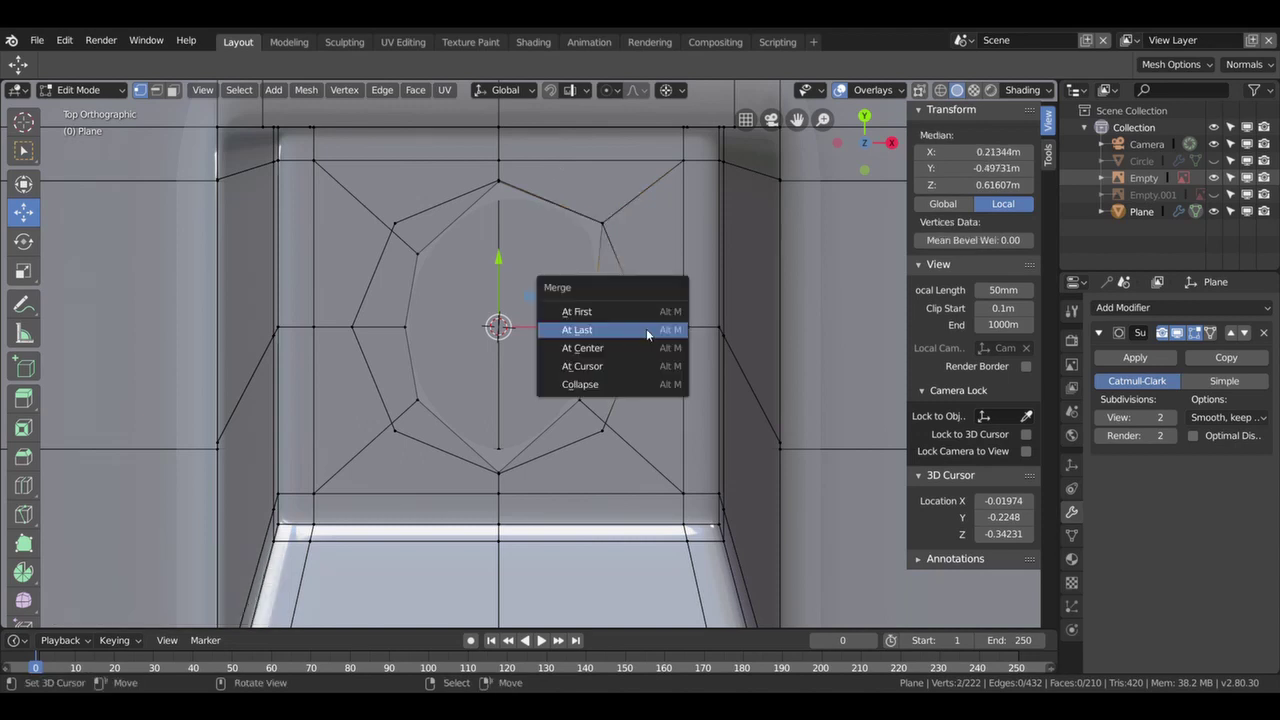
click(646, 328)
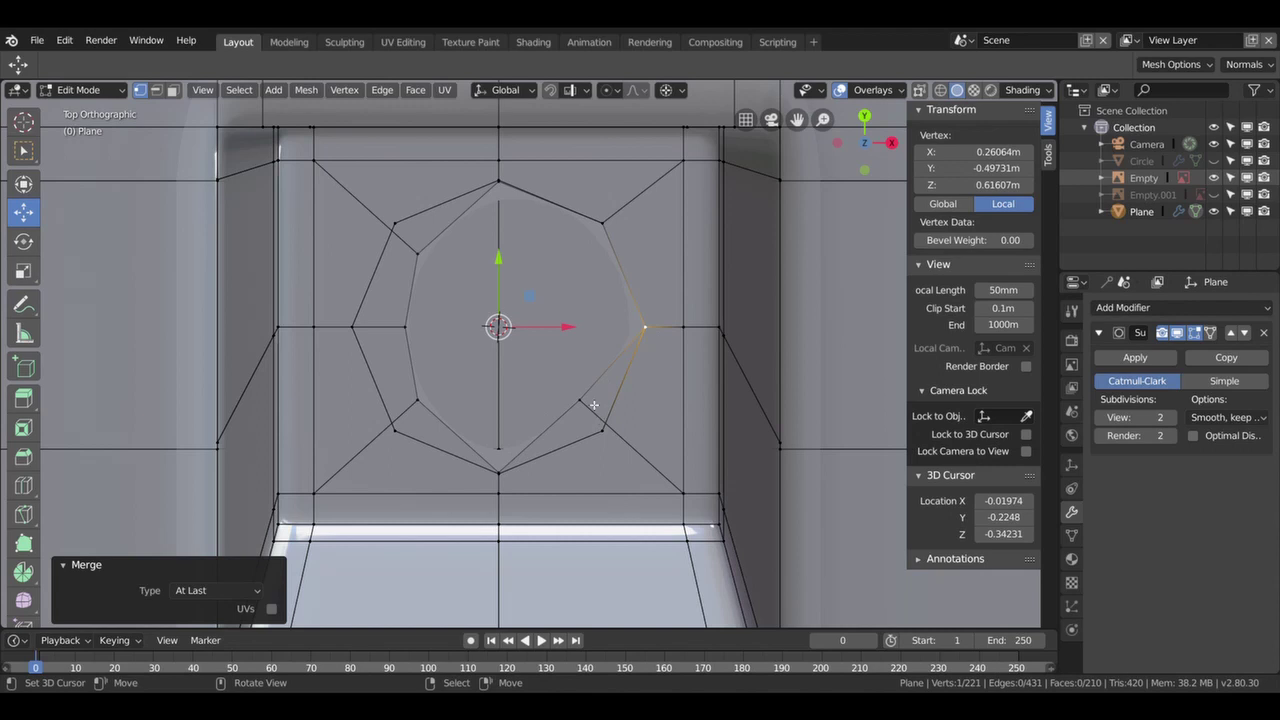
click(594, 405)
shift+click(605, 434)
key(alt+m)
click(600, 400)
- Merge the lower-left, left, upper-left and top octagon vertices into their neighbours, then inspect the ring
click(420, 404)
shift+click(394, 432)
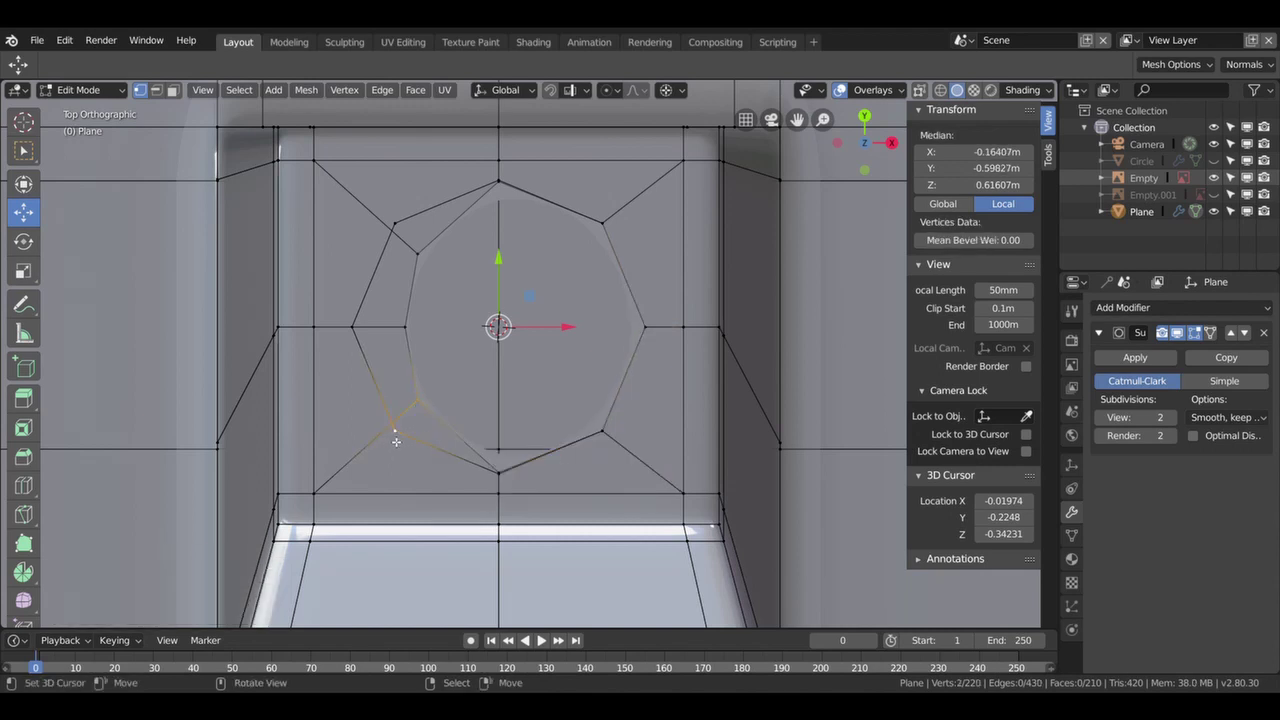
key(alt+m)
click(391, 436)
click(405, 328)
shift+click(353, 328)
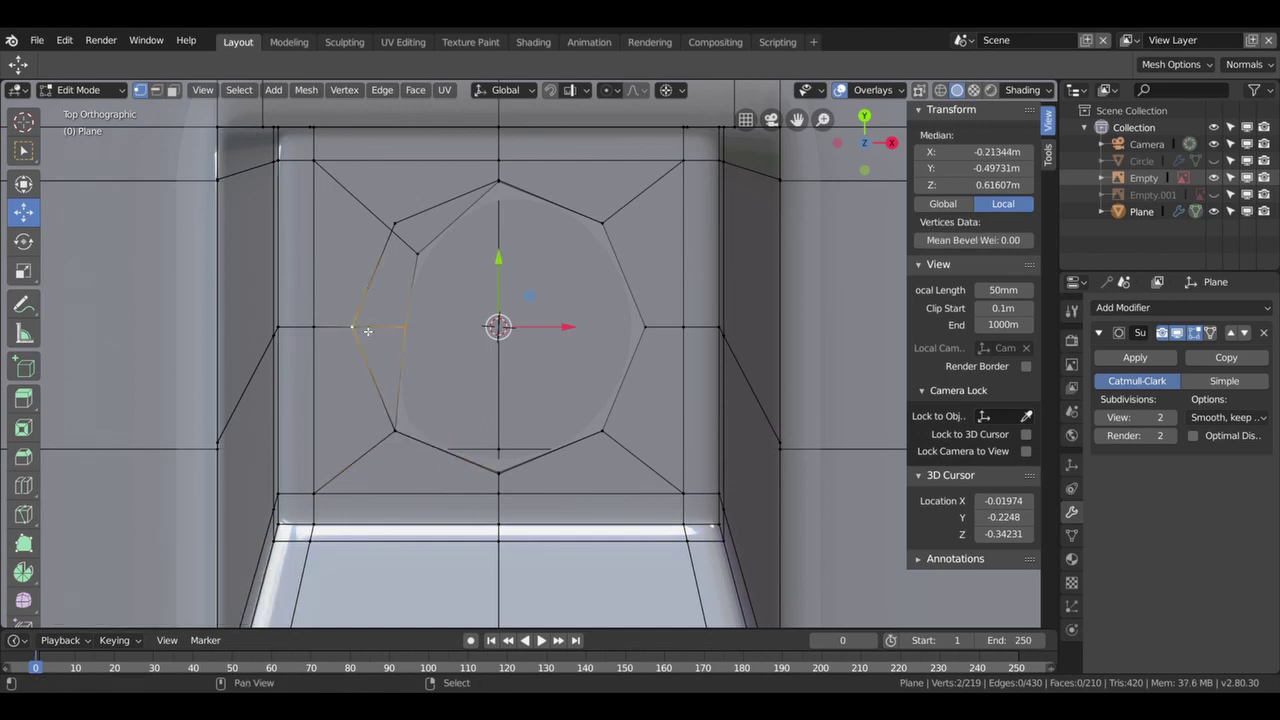
key(alt+m)
click(368, 331)
click(420, 254)
shift+click(394, 224)
key(alt+m)
click(406, 225)
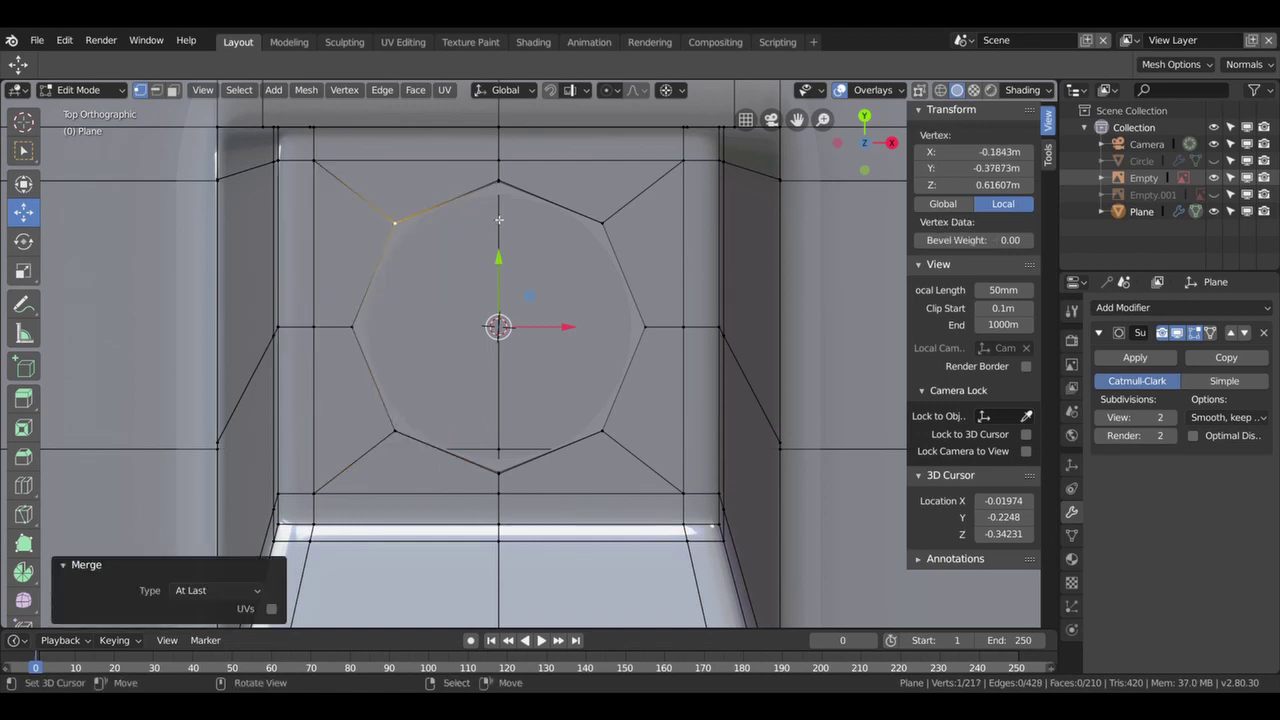
click(502, 186)
shift+click(502, 182)
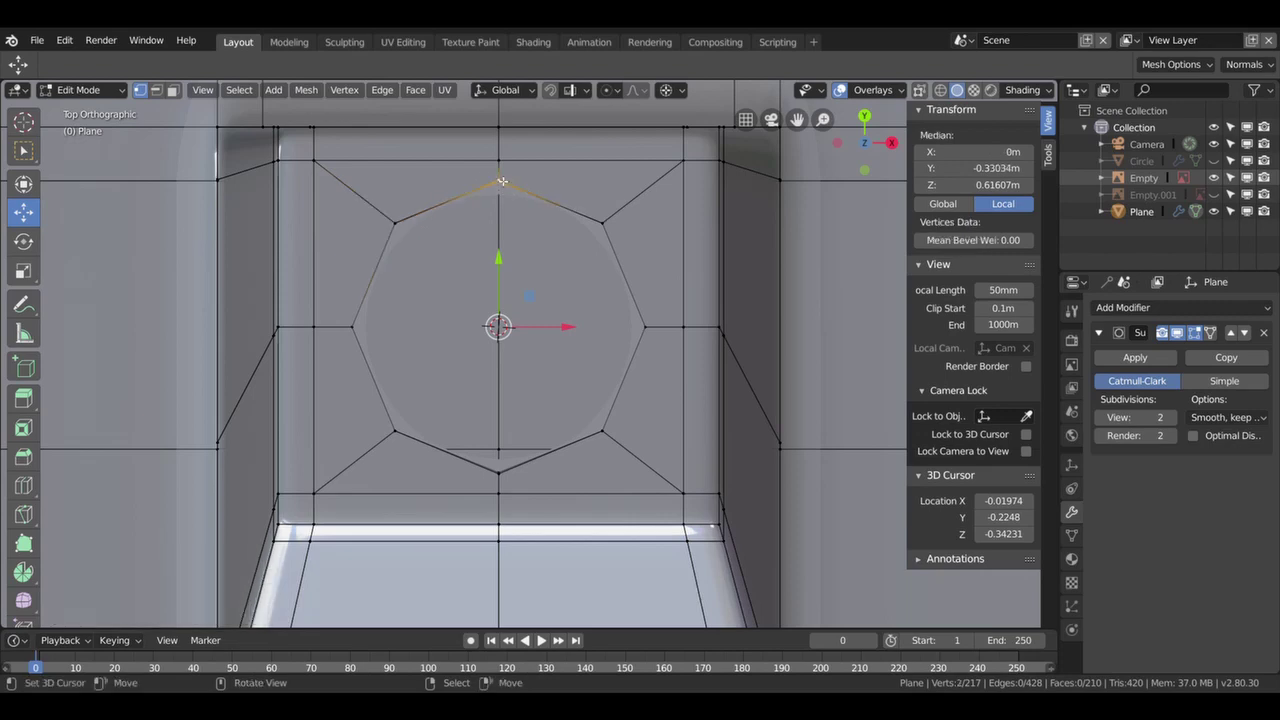
key(alt+m)
click(502, 182)
mouse_move(561, 319)
middle_down()
mouse_move(608, 297)
mouse_move(504, 357)
mouse_move(602, 359)
middle_up()
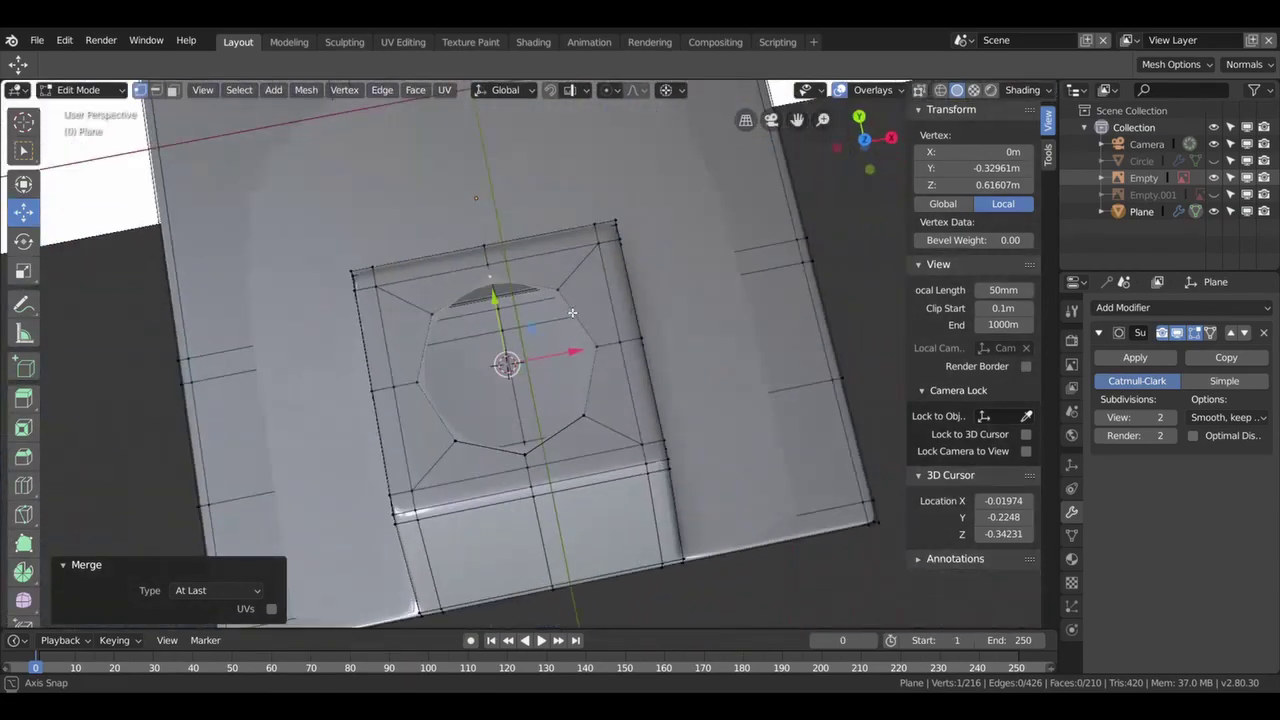
- Snap the cursor to the octagon loop's centre and extrude an inward ring scaled 0.790, then 0.974
click(602, 359)
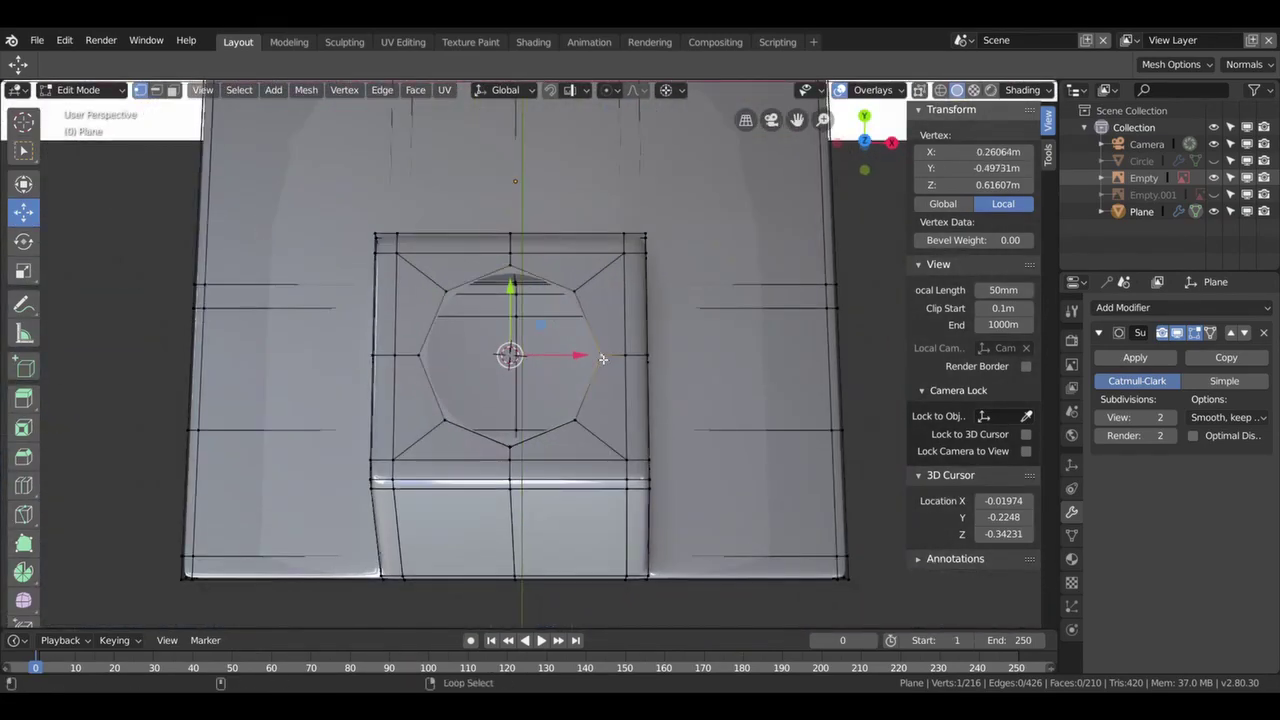
key(alt+a)
alt+click(600, 357)
key(shift+s)
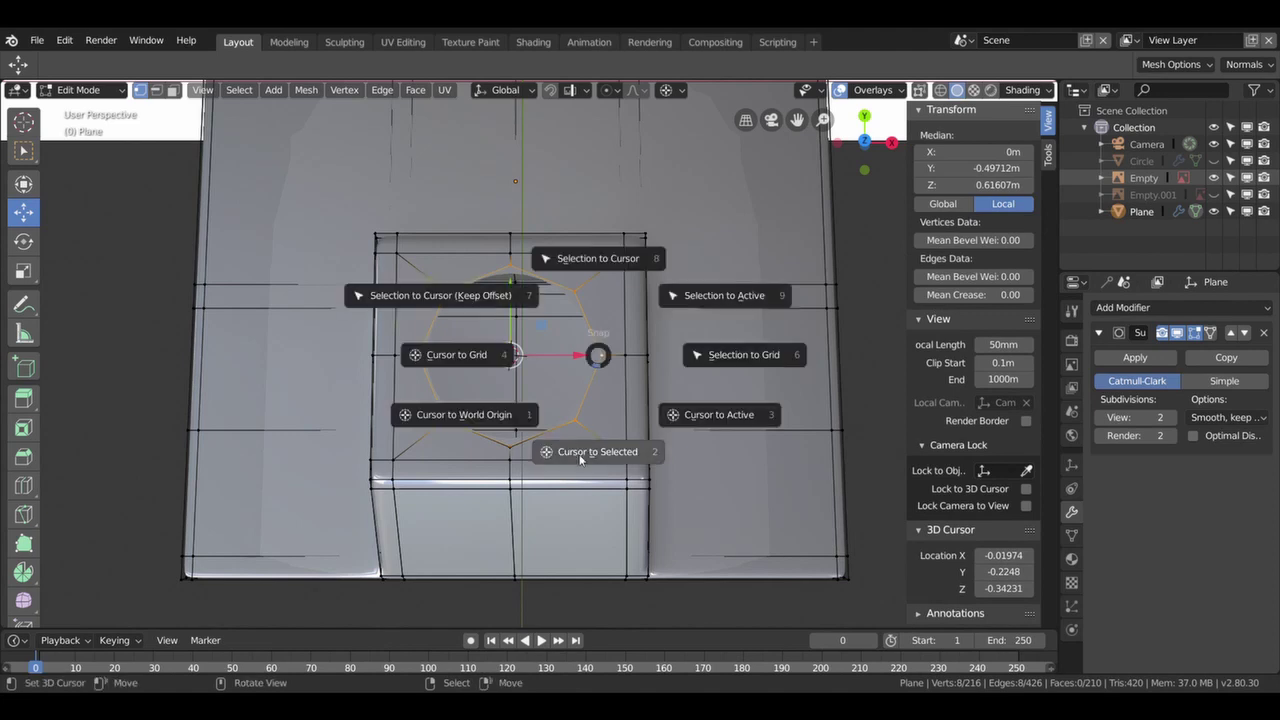
click(587, 458)
key(e)
key(s)
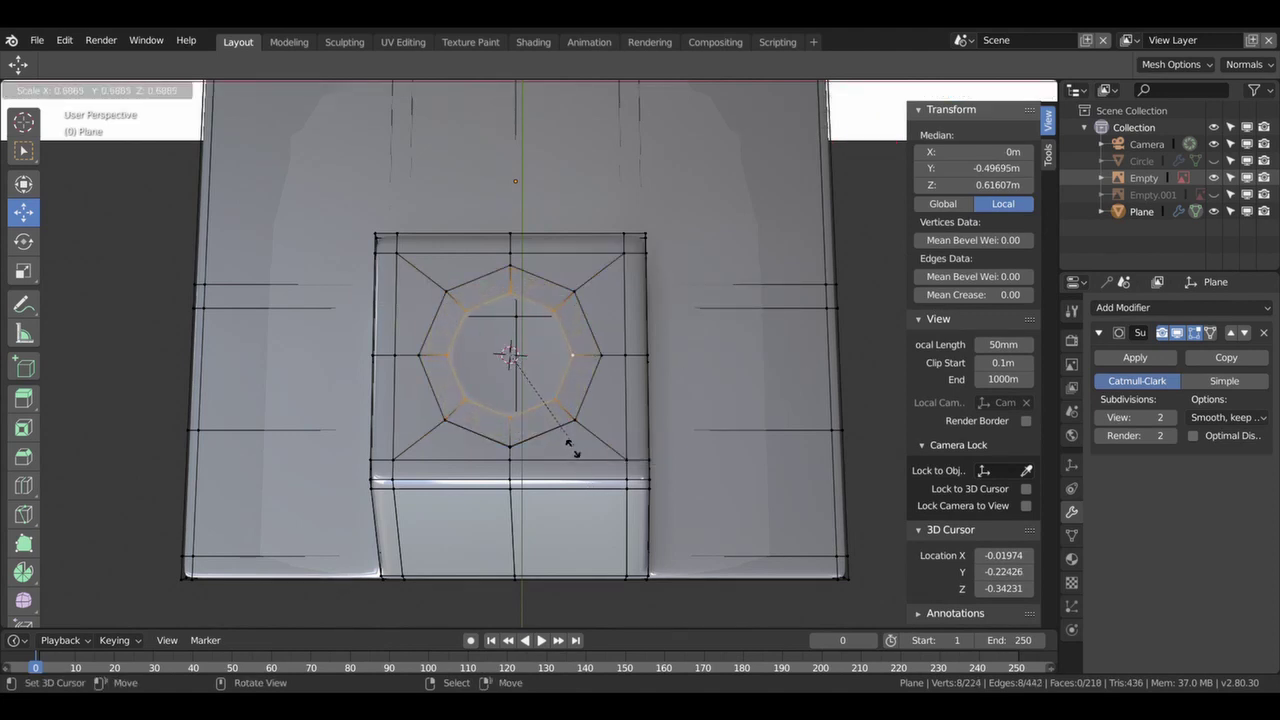
click(571, 460)
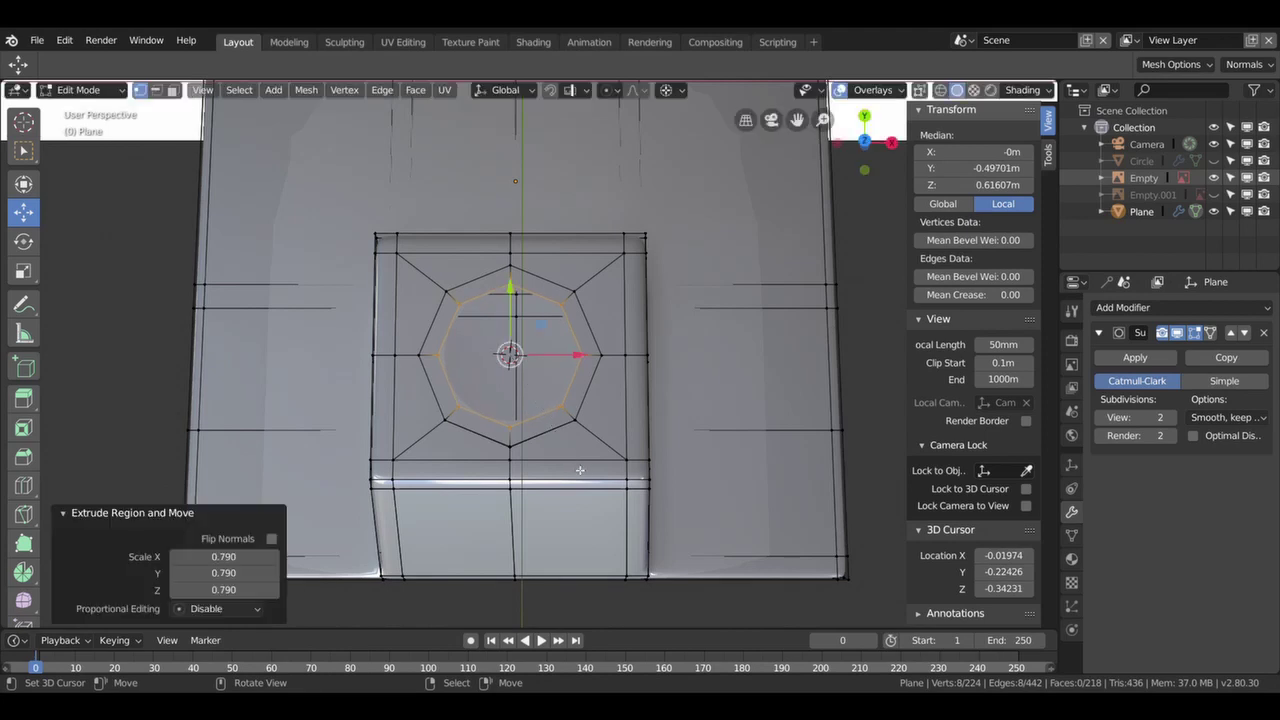
key(s)
click(581, 465)
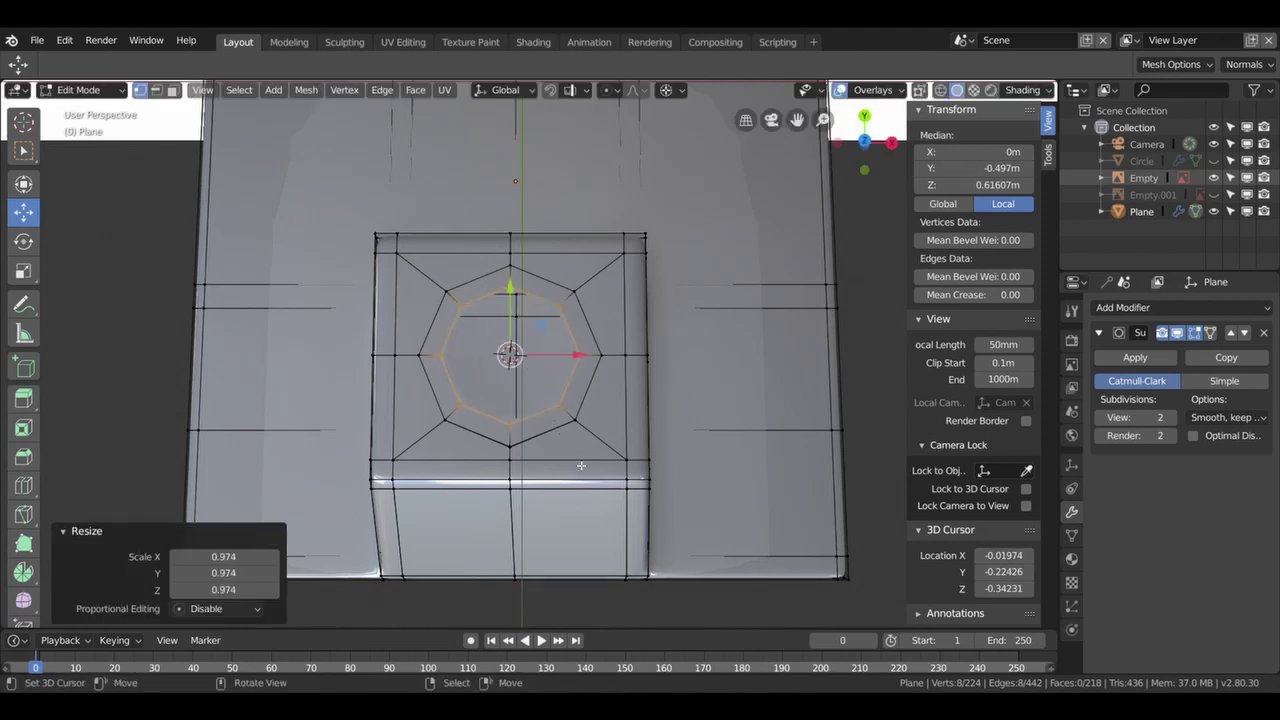
- Extrude a small inner ring scaled to 0.433 and fill its centre with a face
key(e)
key(s)
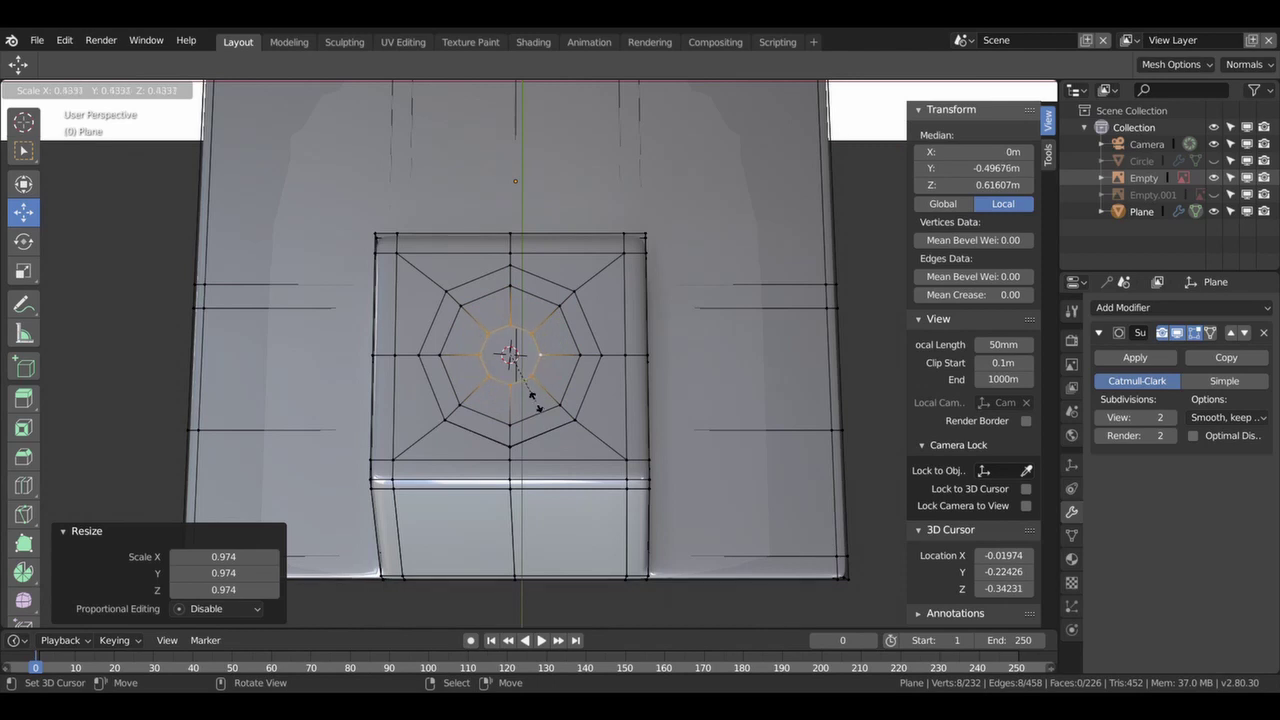
click(540, 407)
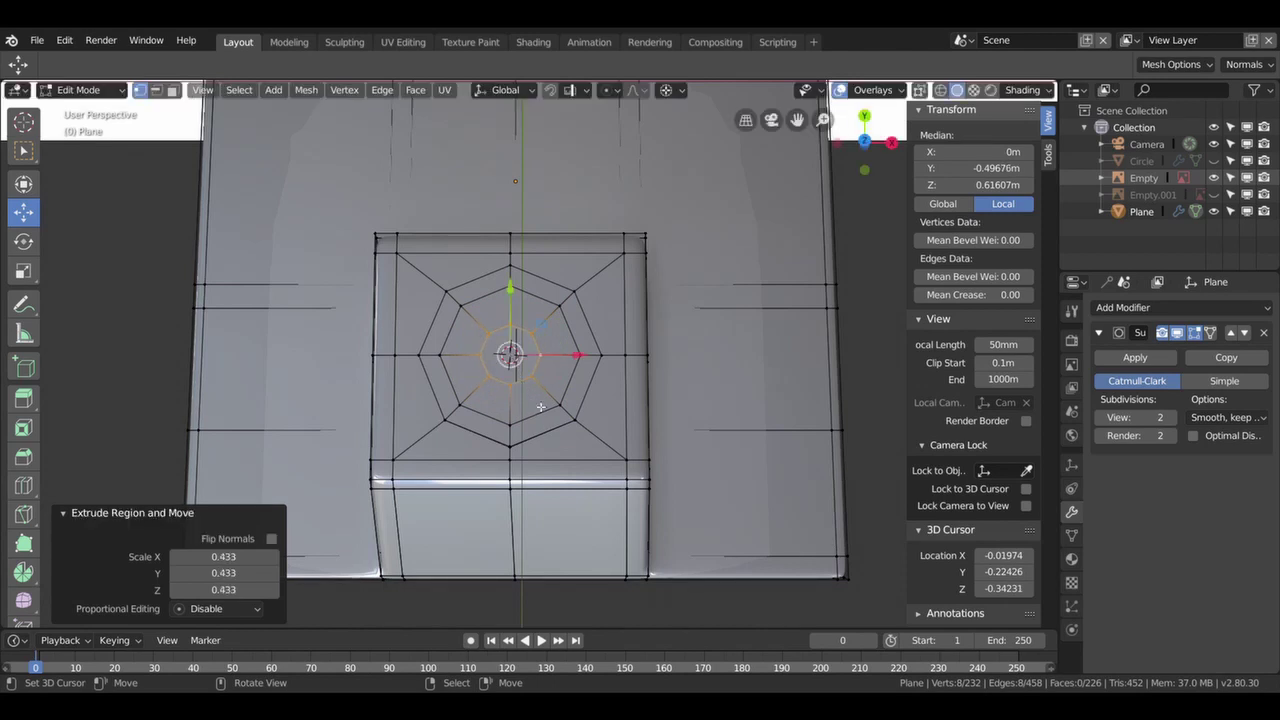
key(f)
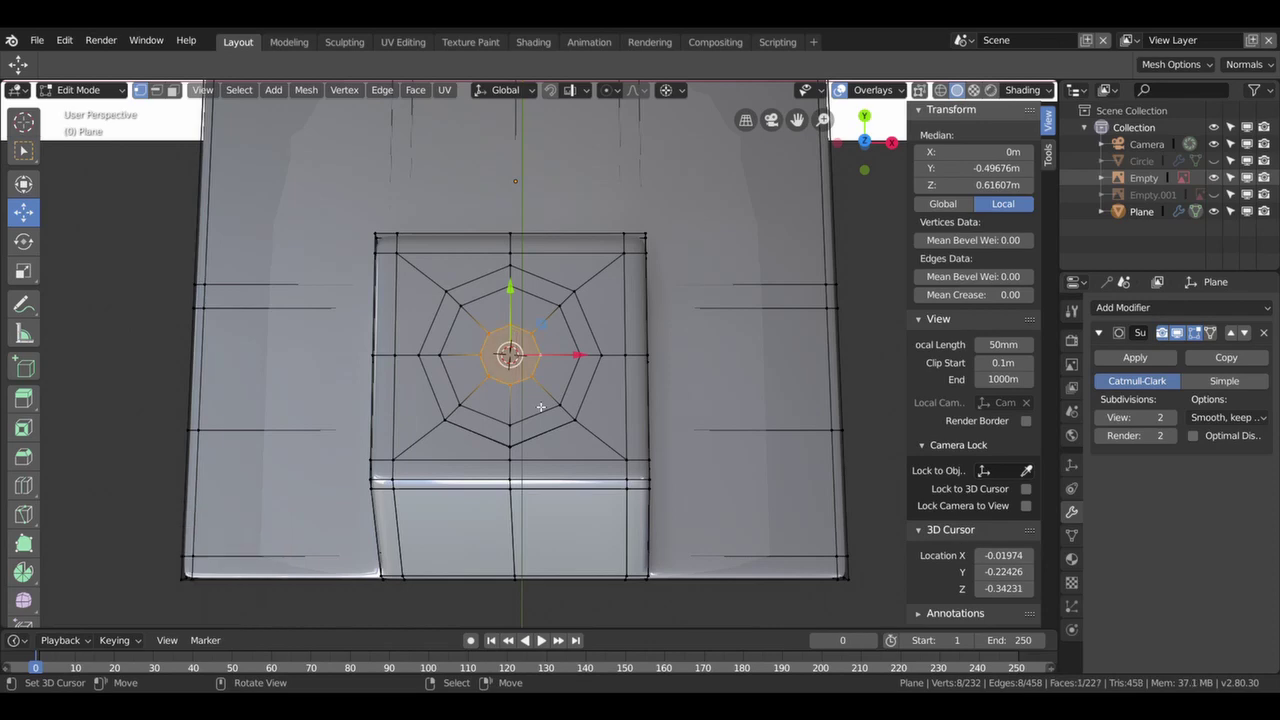
click(542, 413)
middle_drag(542, 413, 434, 323)
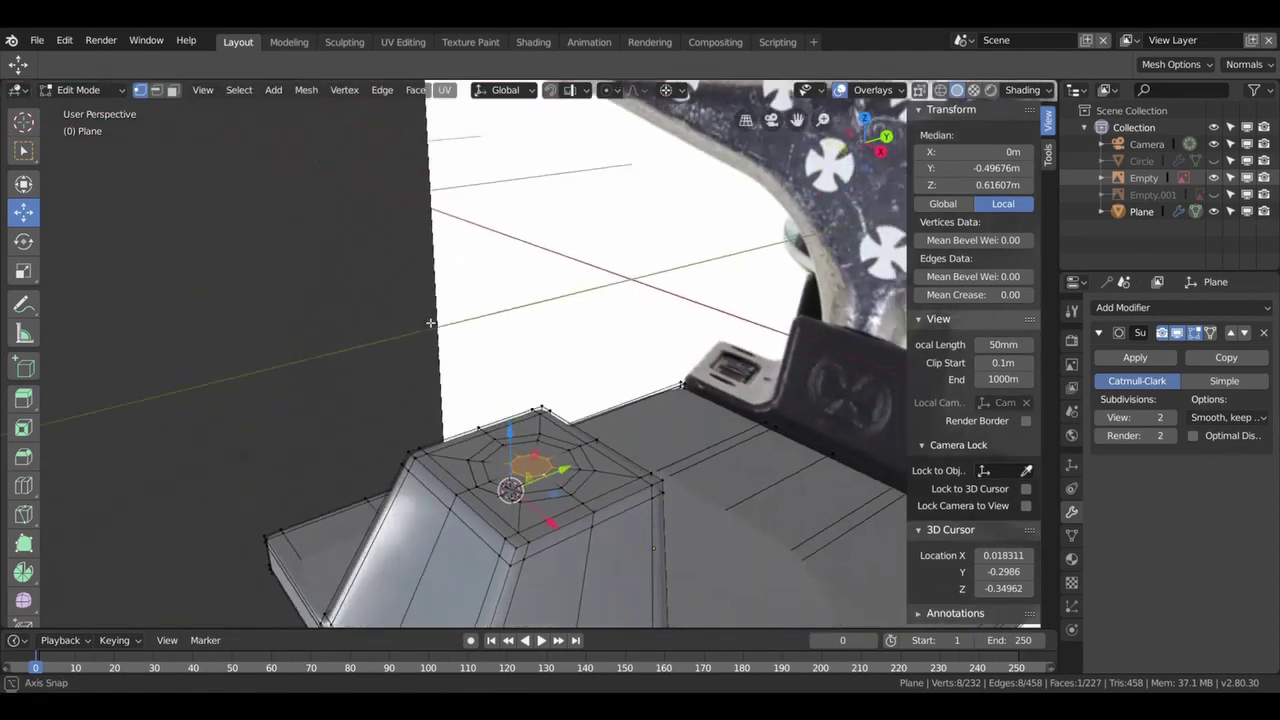
- Unhide the hanger (Circle) and view the assembly from top view
scroll(434, 323, down, 2)
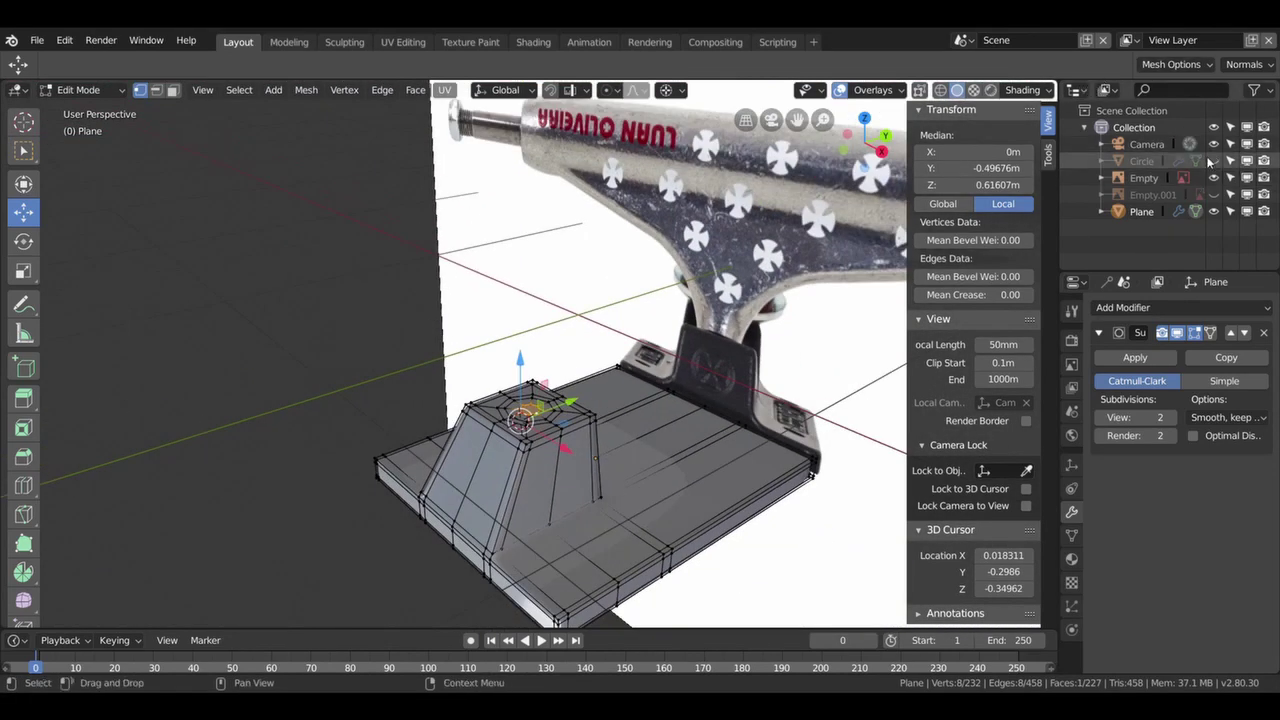
click(1214, 161)
middle_drag(640, 370, 791, 432)
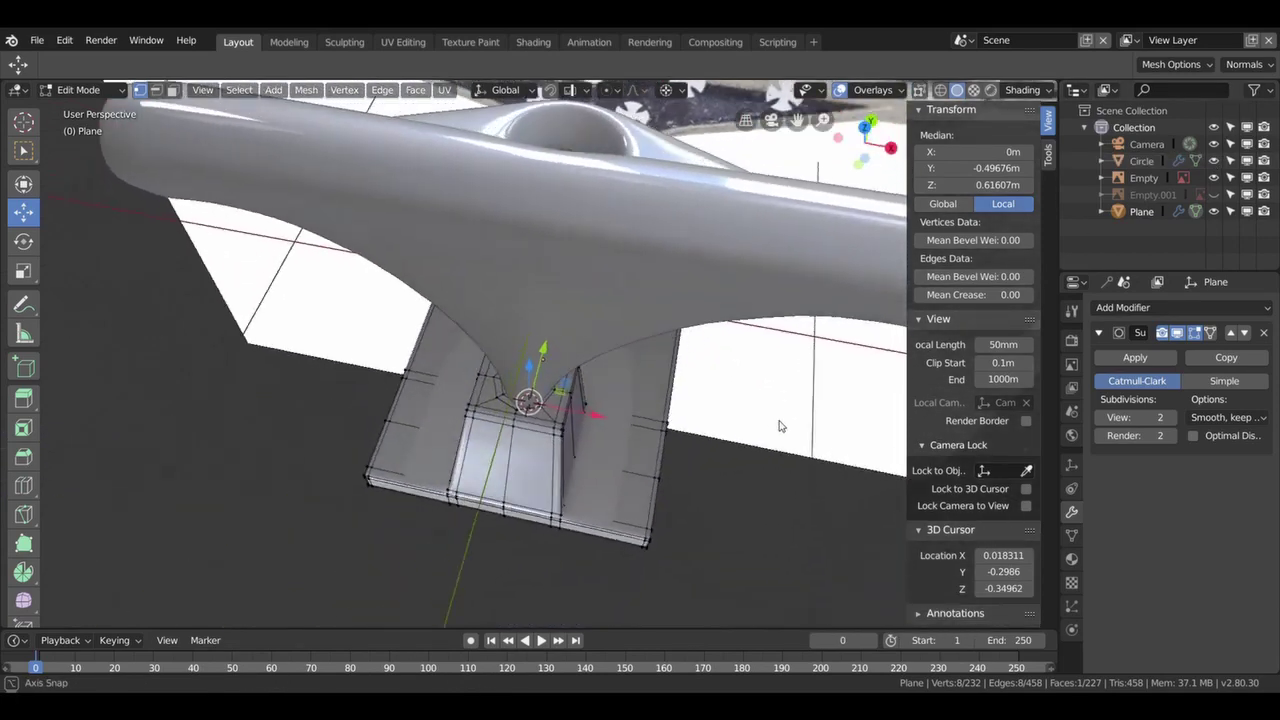
key(KP_7)
scroll(791, 432, up, 2)
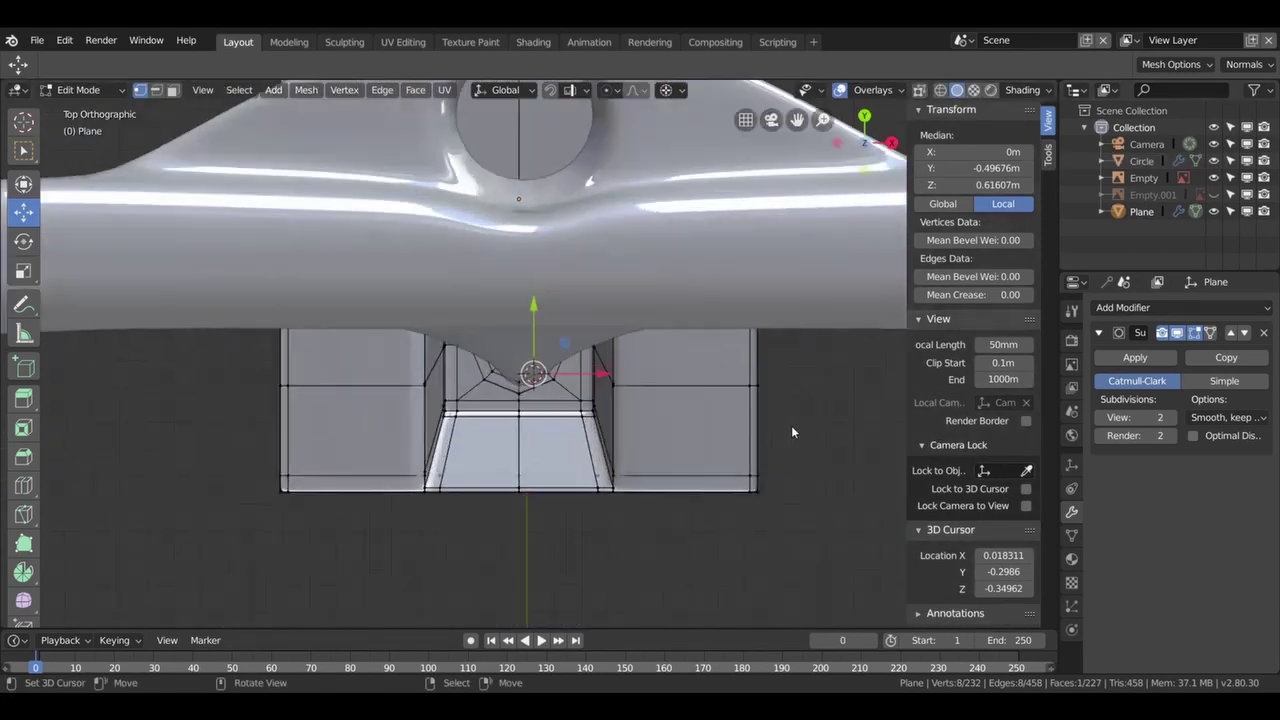
scroll(791, 432, up, 2)
scroll(791, 432, down, 2)
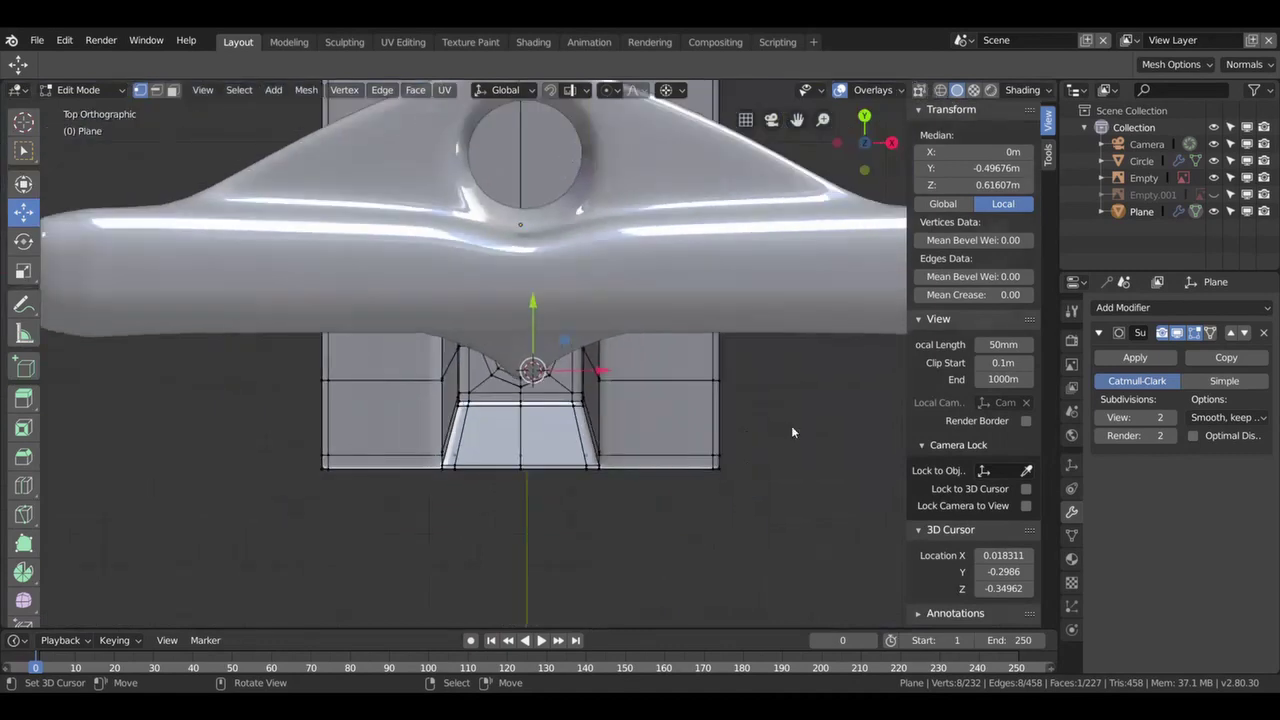
- Move the whole baseplate mesh 0.0124 m along X, then hide the hanger again
key(alt+a)
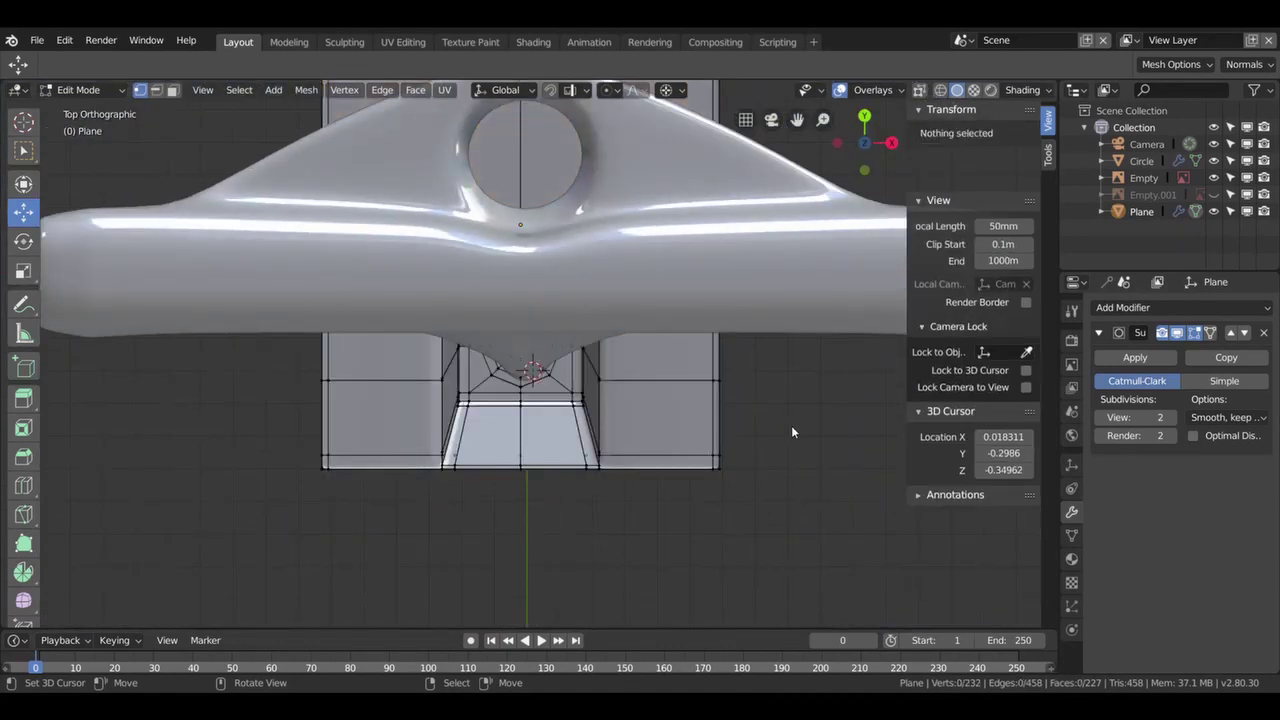
key(a)
drag(593, 370, 601, 372)
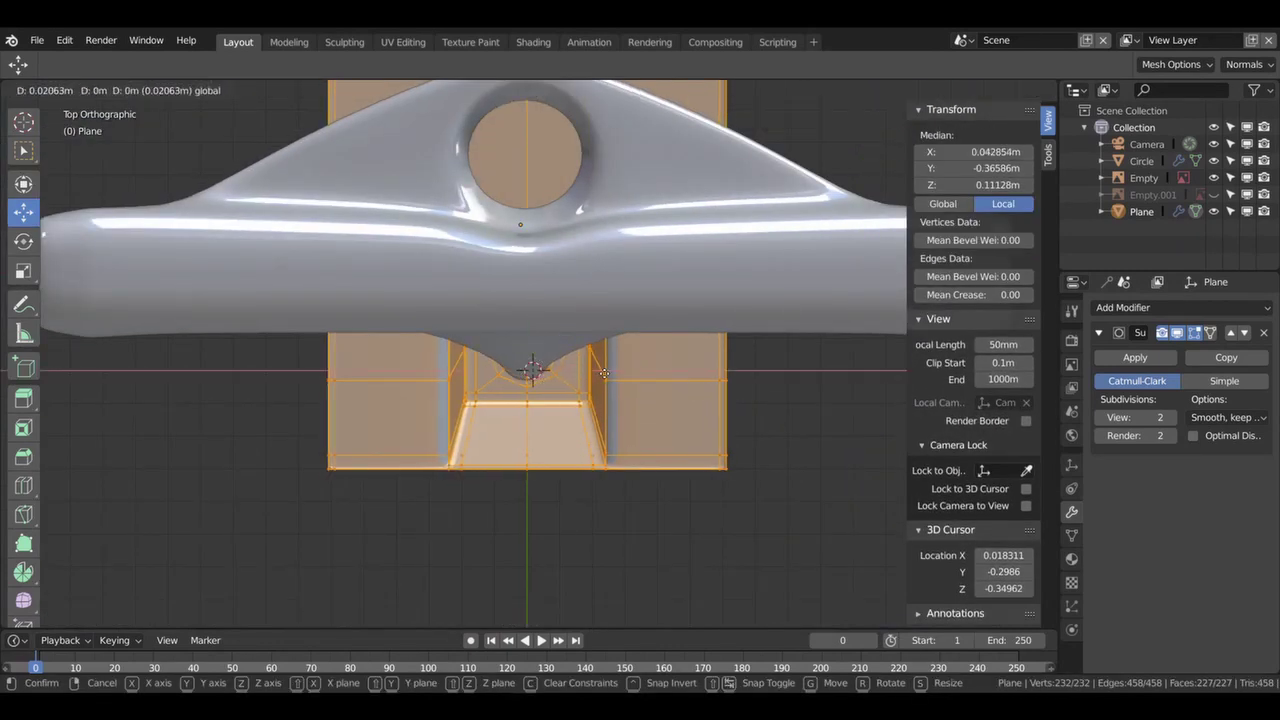
mouse_move(601, 372)
middle_down()
mouse_move(482, 270)
mouse_move(462, 273)
mouse_move(519, 309)
mouse_move(613, 313)
mouse_move(726, 277)
mouse_move(614, 293)
middle_up()
key(KP_7)
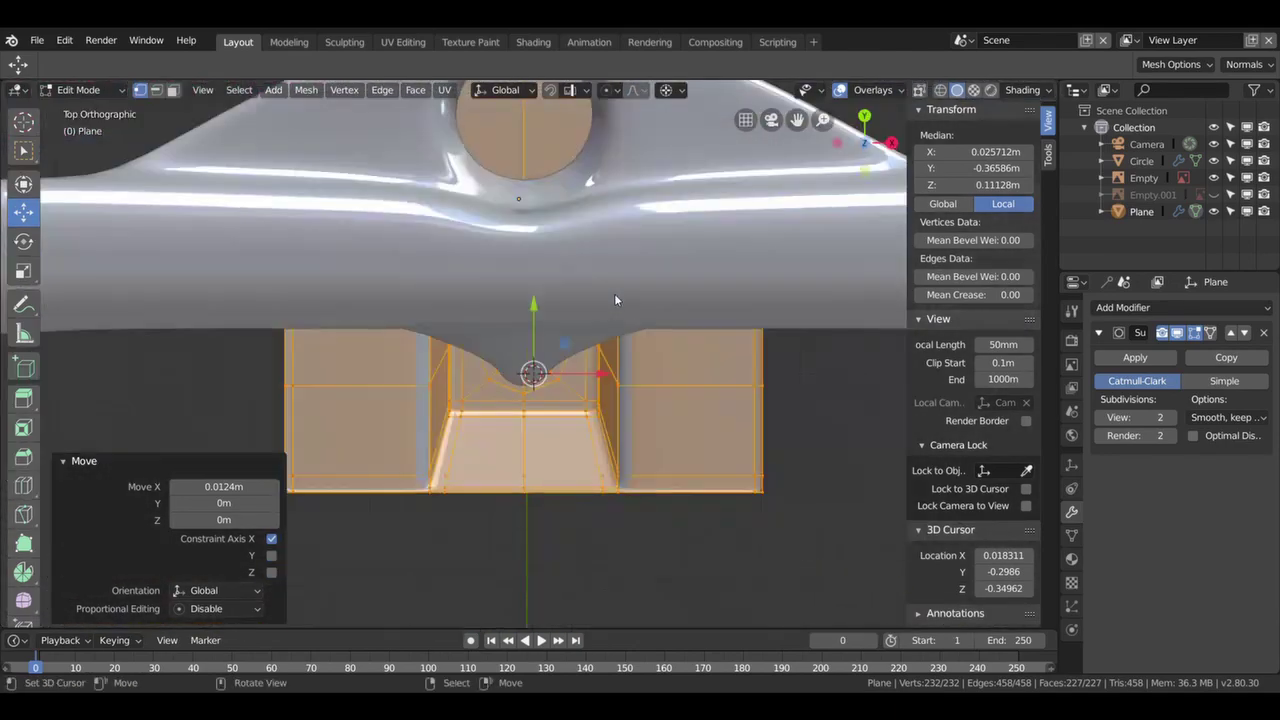
click(1213, 161)
scroll(609, 379, up, 3)
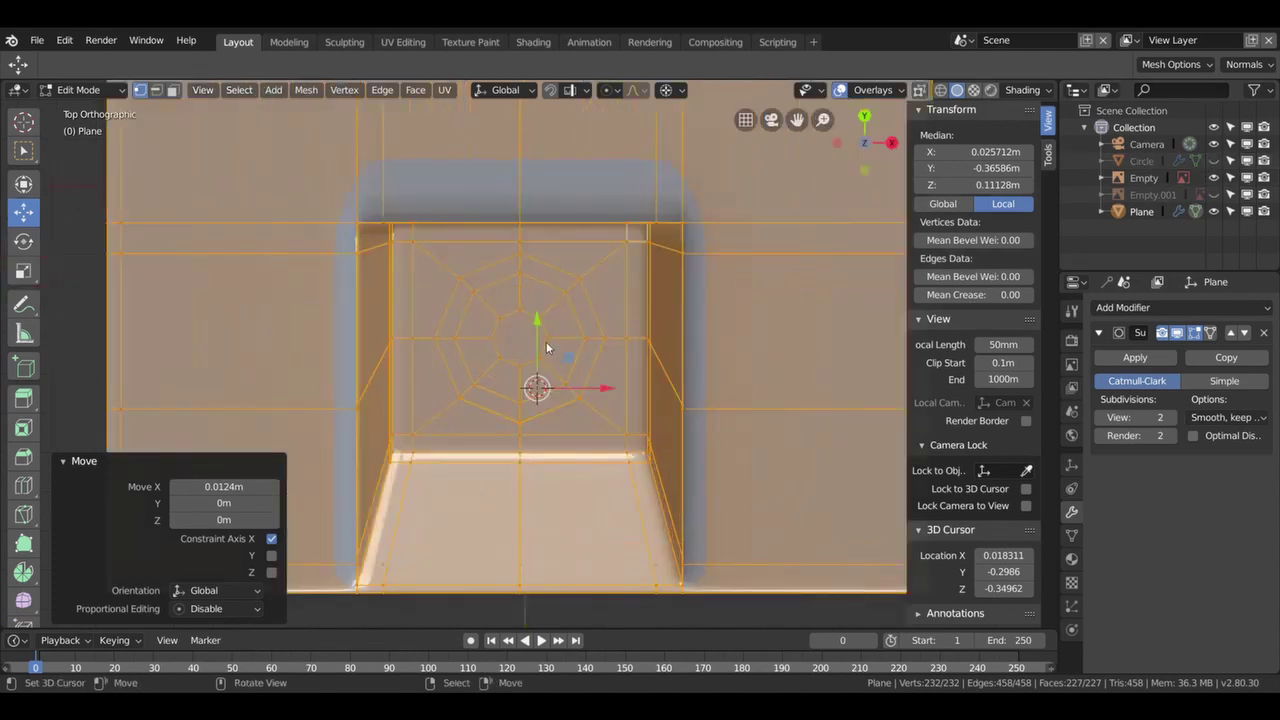
- In face select mode, push the mount's centre octagon face down into a dimple
click(546, 341)
mouse_move(586, 318)
middle_down()
mouse_move(574, 290)
mouse_move(548, 374)
mouse_move(536, 349)
mouse_move(540, 424)
middle_up()
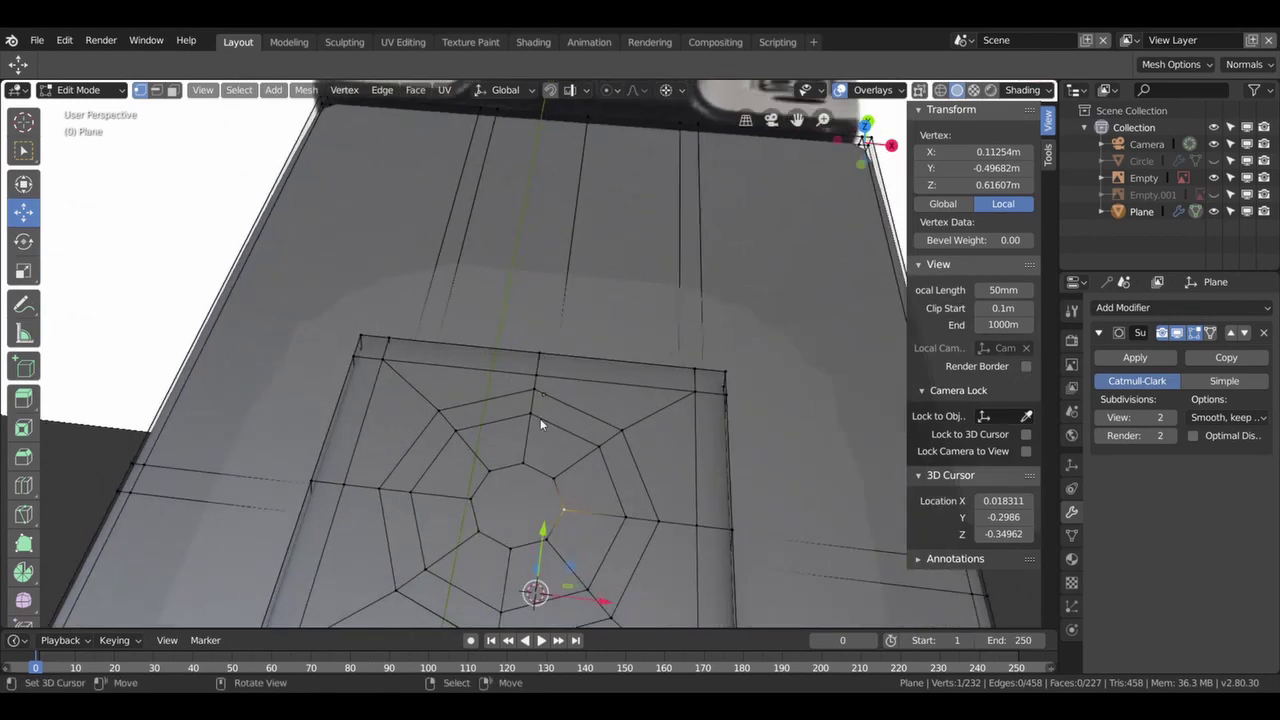
click(172, 90)
click(522, 526)
middle_drag(522, 526, 530, 474)
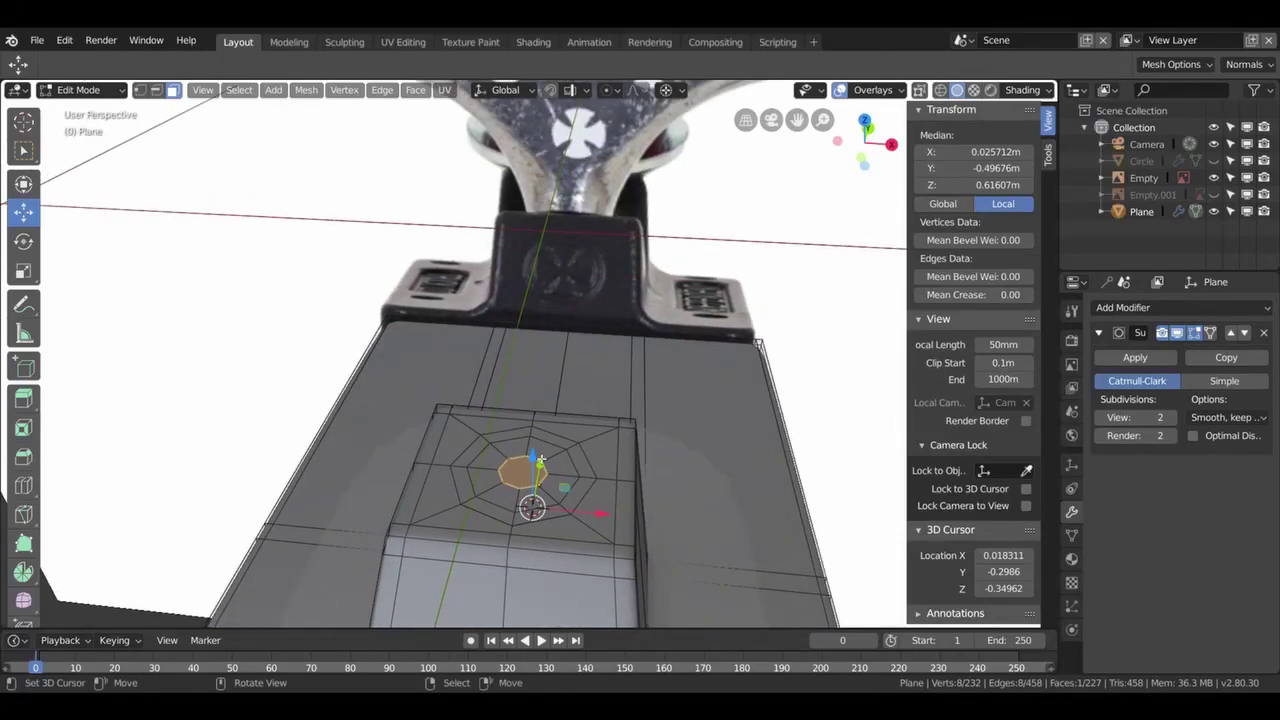
key(g)
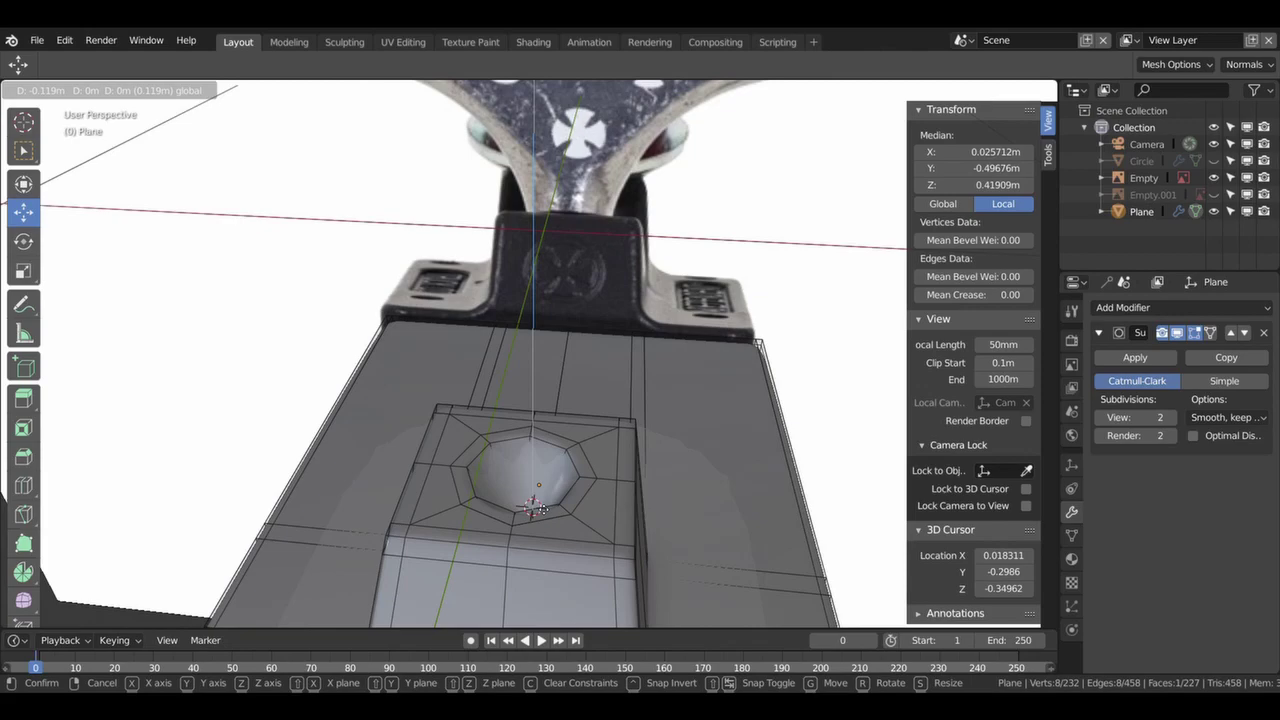
click(540, 512)
- Select the ring of faces around the dimple and extrude it upward into a collar
mouse_move(540, 512)
middle_down()
mouse_move(686, 556)
mouse_move(550, 410)
middle_up()
click(548, 406)
shift+click(576, 428)
shift+click(581, 468)
shift+click(563, 489)
shift+click(497, 500)
shift+click(468, 467)
shift+click(468, 431)
click(489, 416)
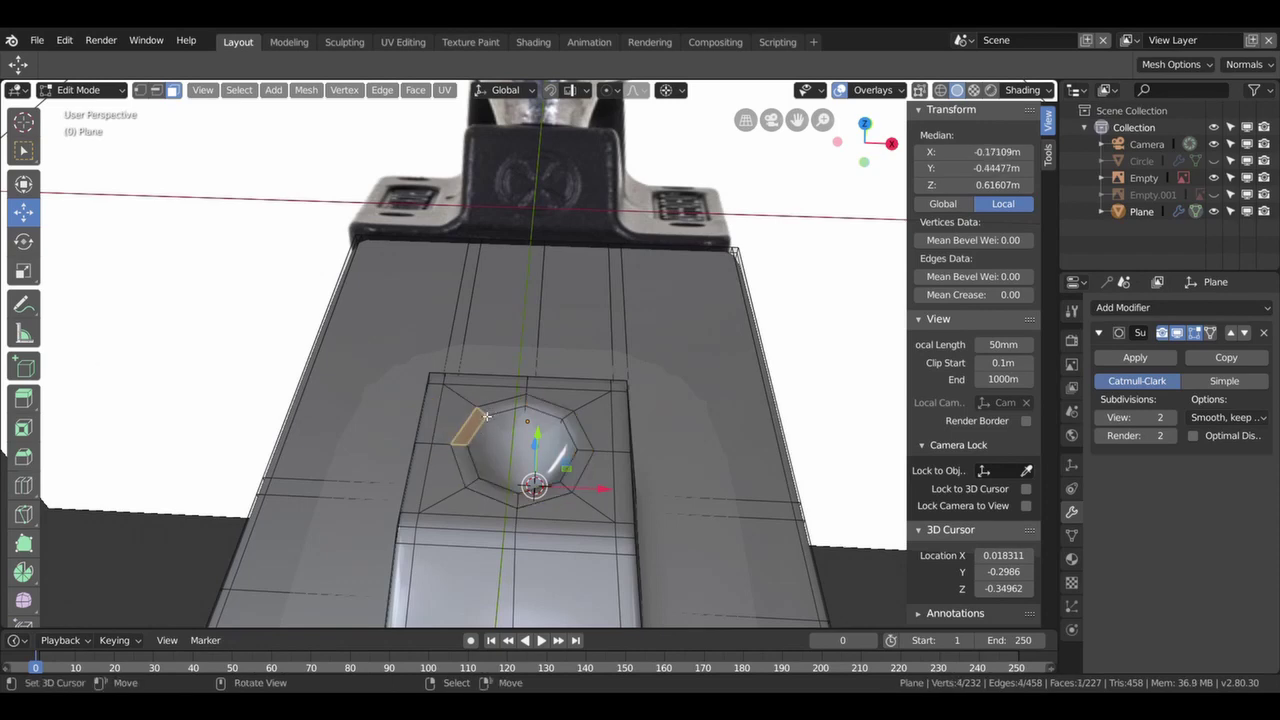
alt+click(488, 418)
middle_drag(494, 422, 546, 436)
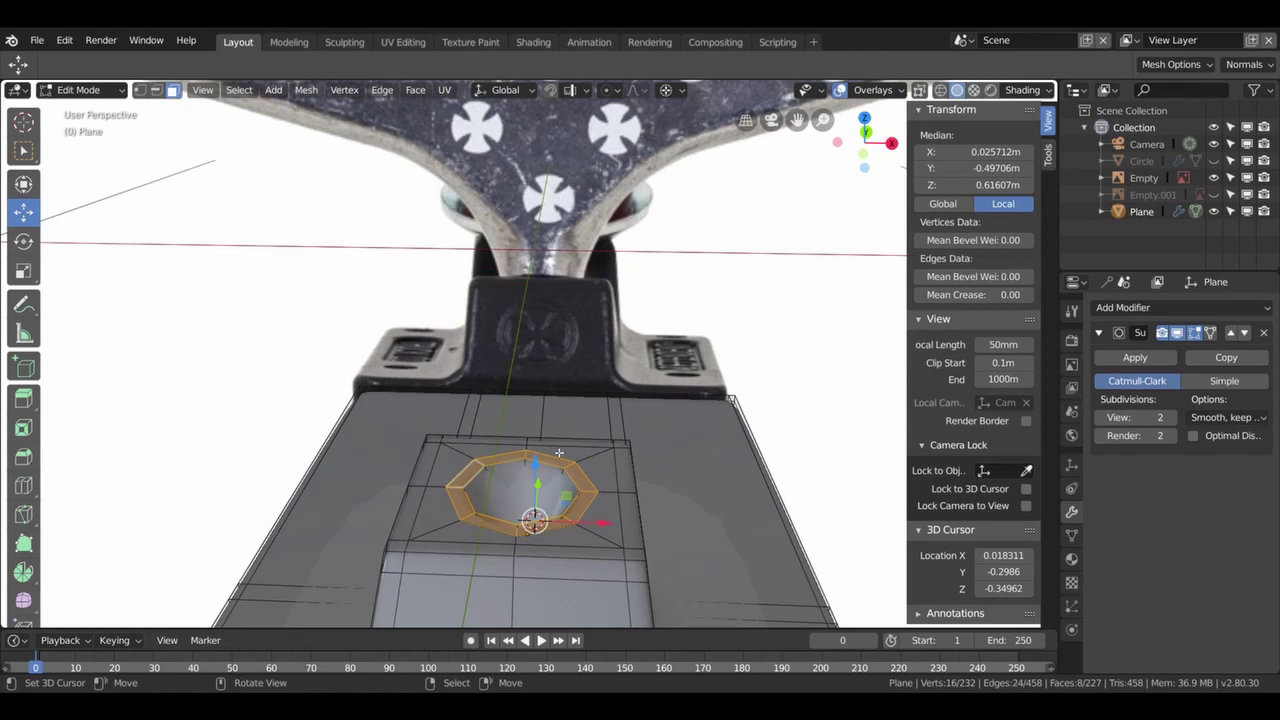
key(e)
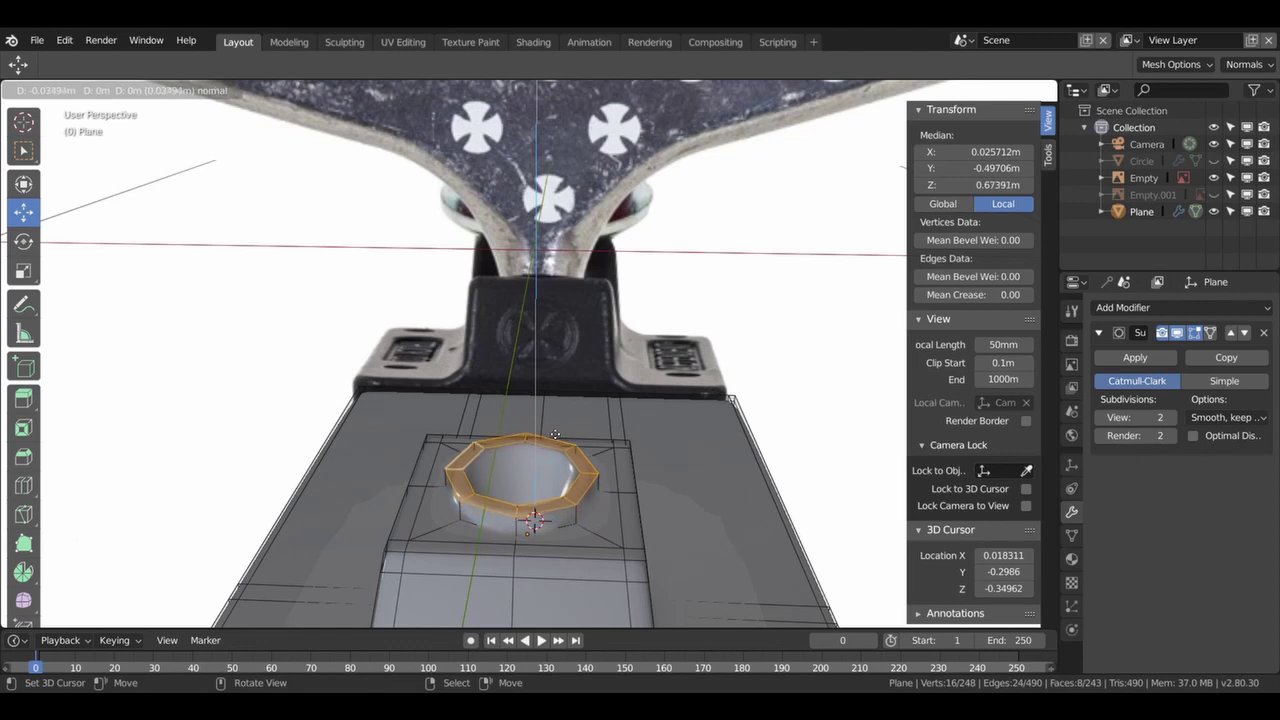
click(555, 434)
- Sharpen the collar with three edge loop cuts, then return to Object Mode
middle_drag(555, 434, 628, 578)
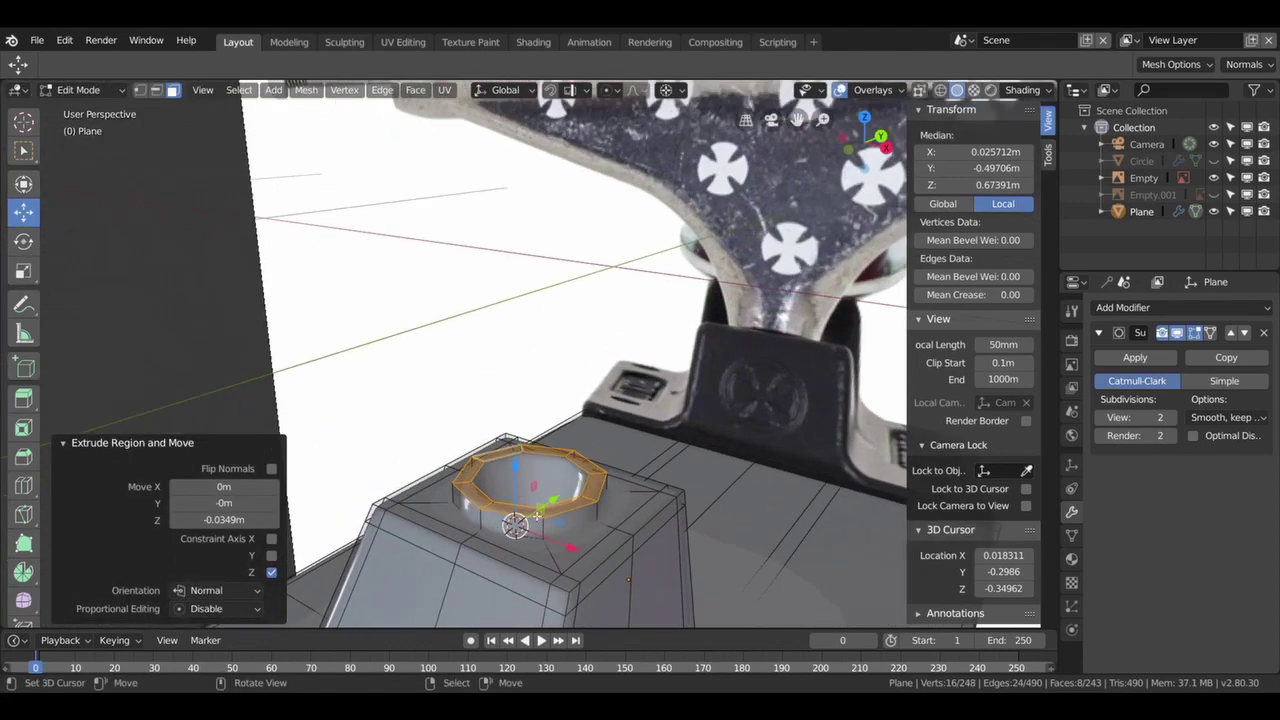
key(ctrl+r)
click(548, 539)
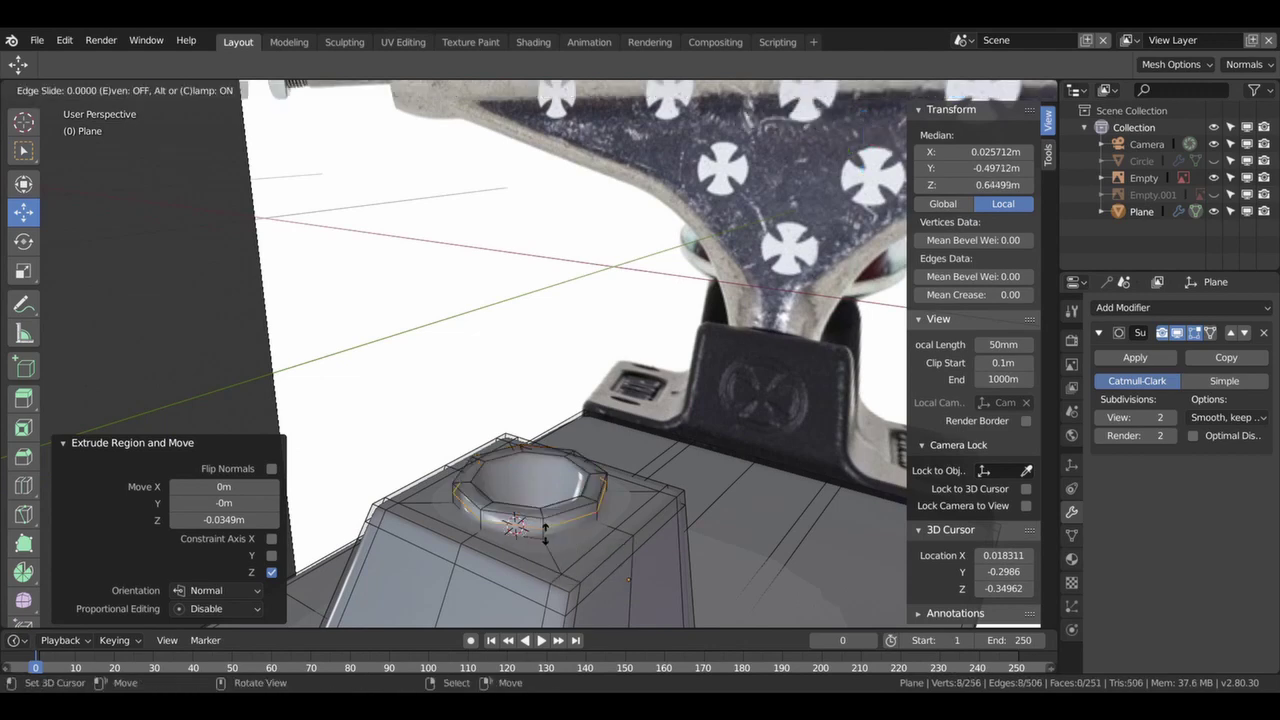
click(548, 535)
key(ctrl+r)
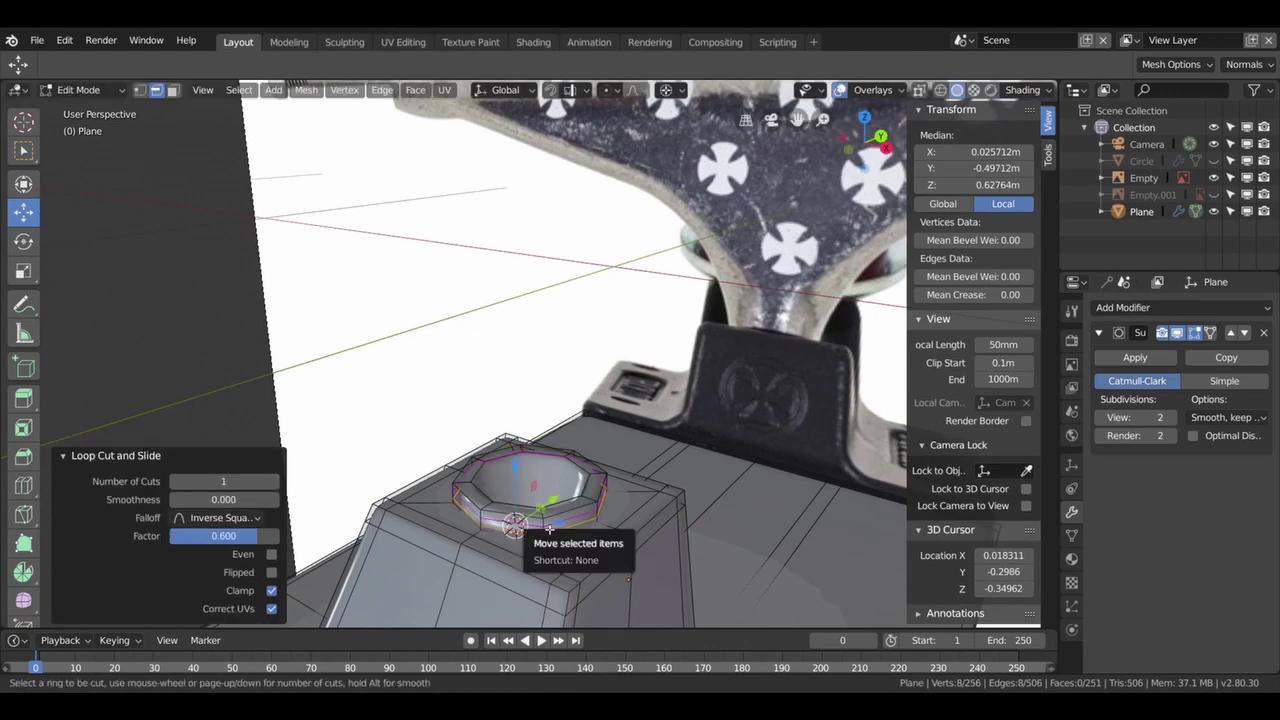
click(545, 516)
click(549, 524)
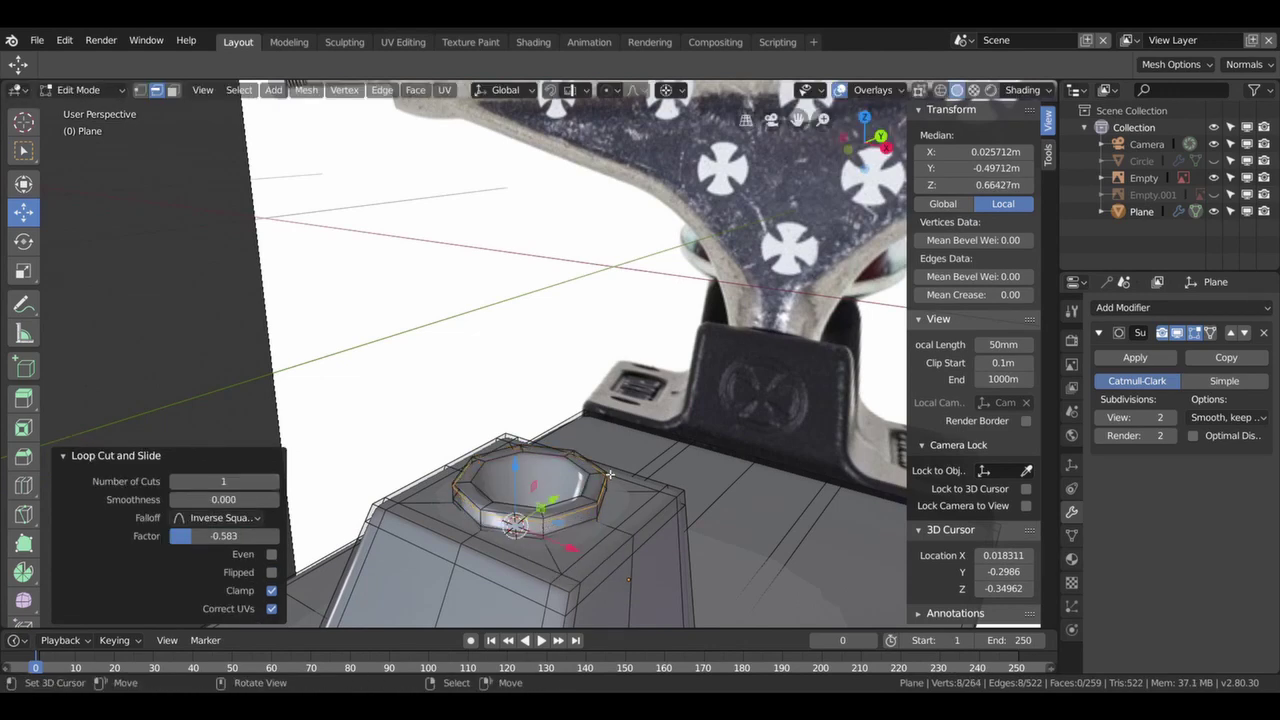
middle_drag(594, 499, 583, 412)
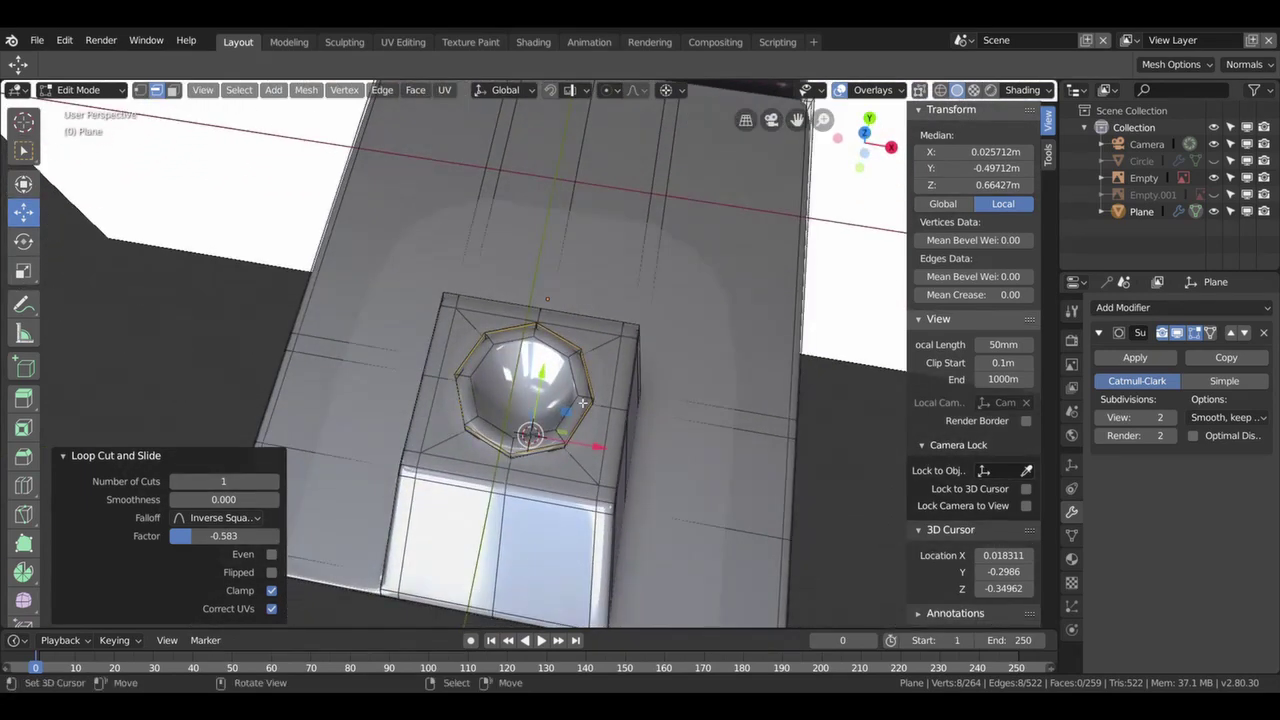
key(ctrl+r)
click(593, 398)
right_click(591, 396)
key(Tab)
mouse_move(574, 413)
middle_down()
mouse_move(562, 343)
mouse_move(464, 330)
mouse_move(680, 413)
mouse_move(633, 428)
middle_up()
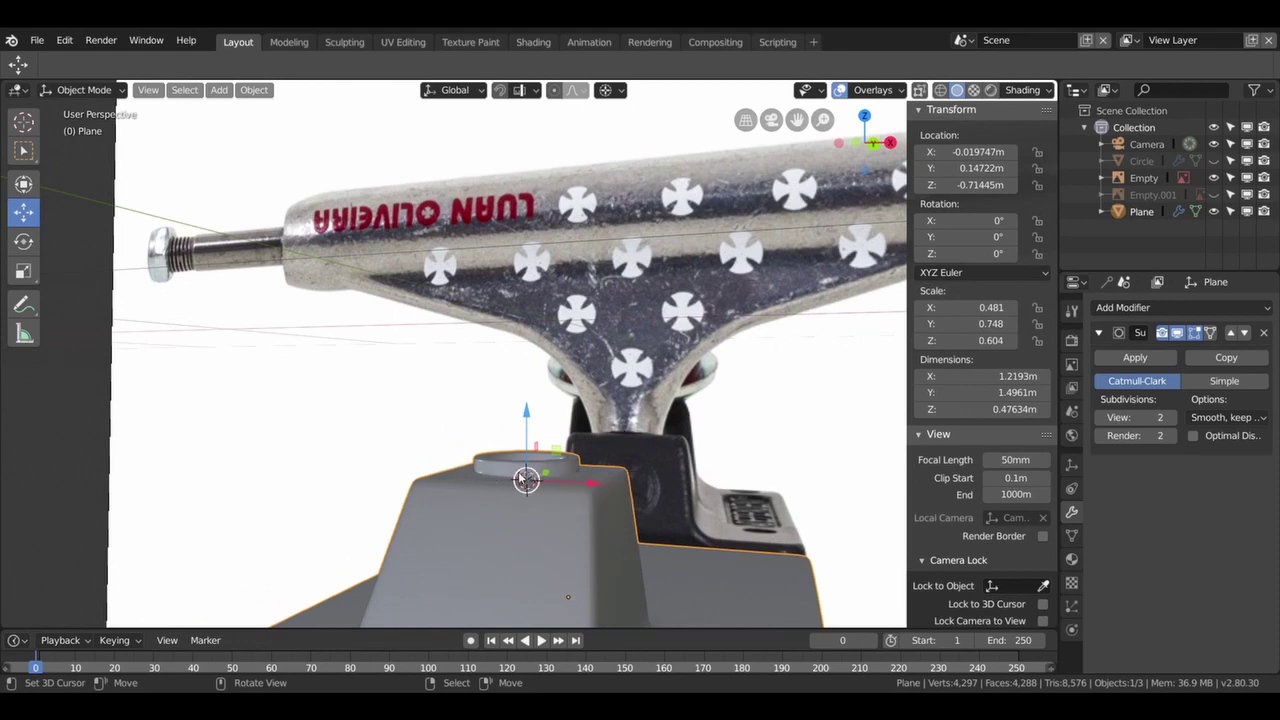
- Unhide the Circle hanger to check the collar's fit from the front, then hide it again
key(KP_1)
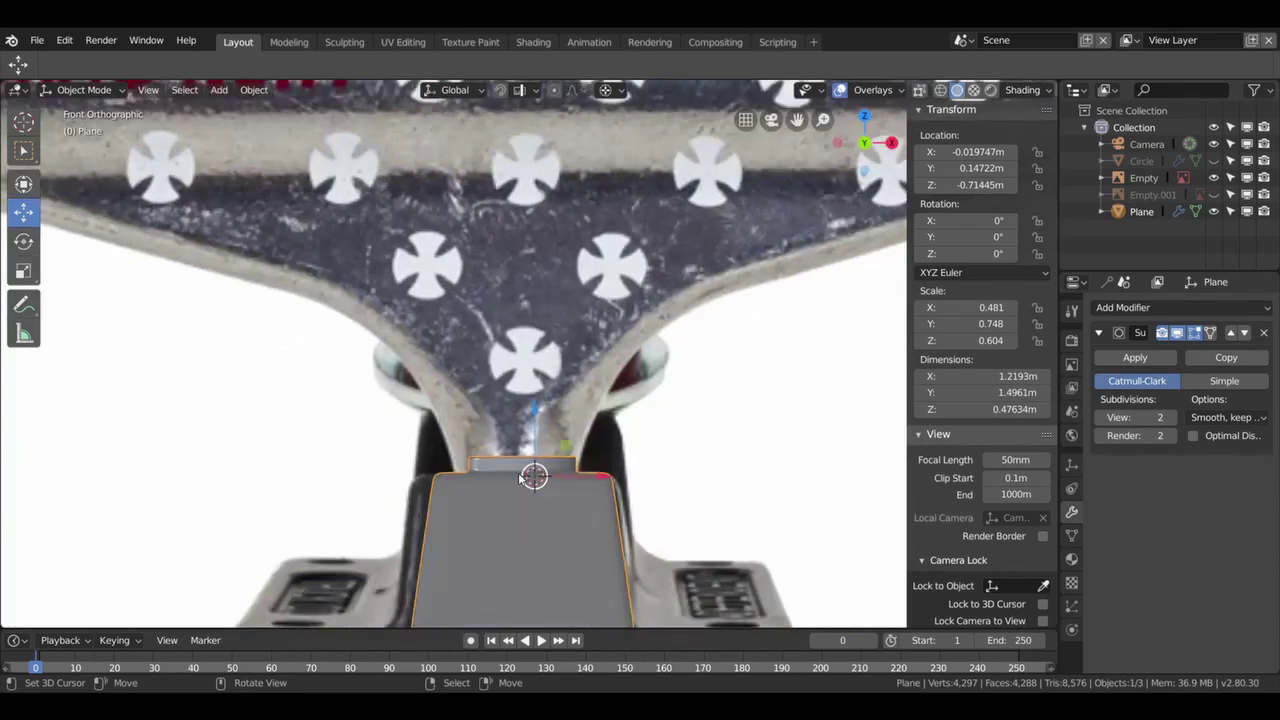
scroll(514, 474, down, 4)
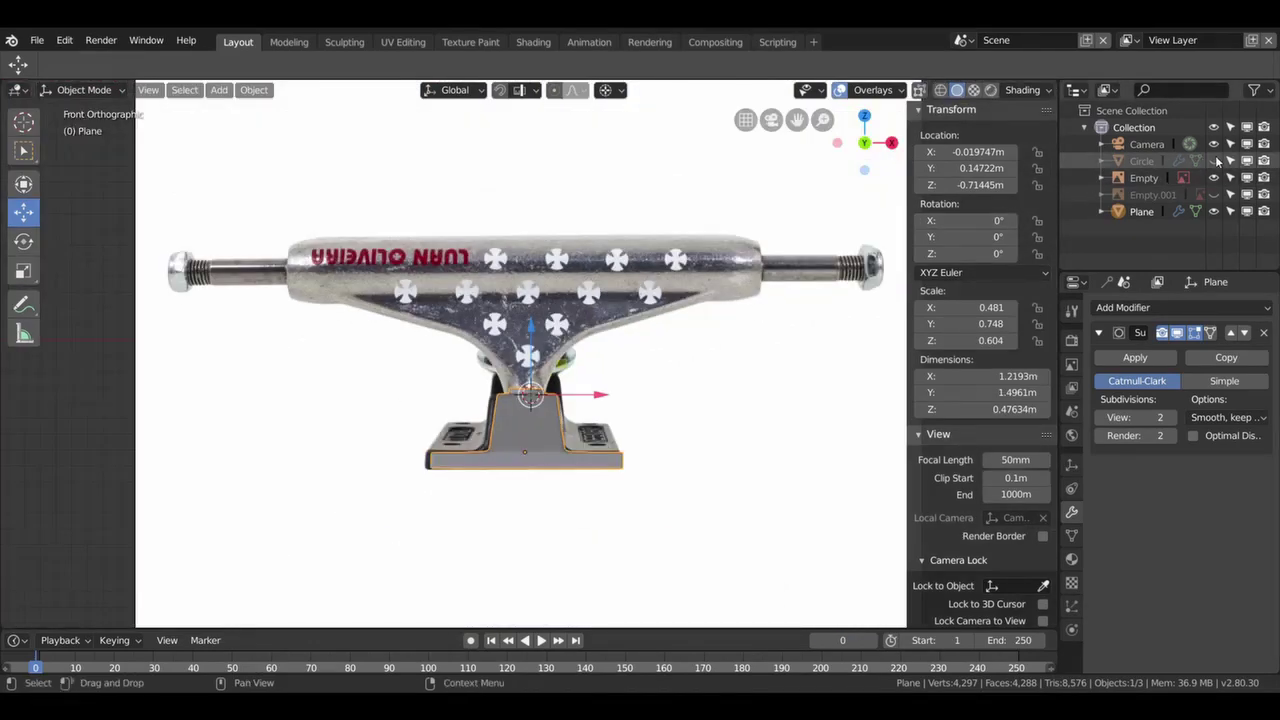
click(1213, 161)
middle_drag(604, 369, 459, 636)
scroll(459, 636, up, 4)
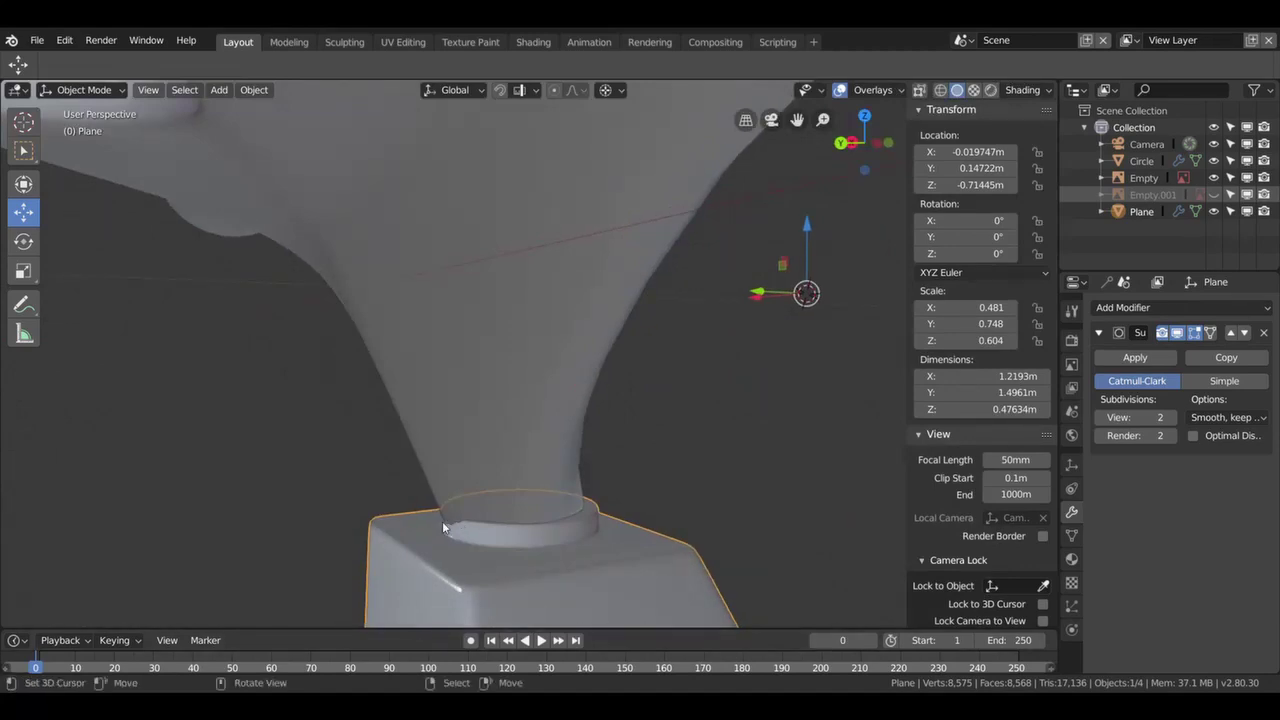
mouse_move(495, 544)
middle_down()
mouse_move(603, 549)
mouse_move(451, 522)
middle_up()
key(KP_7)
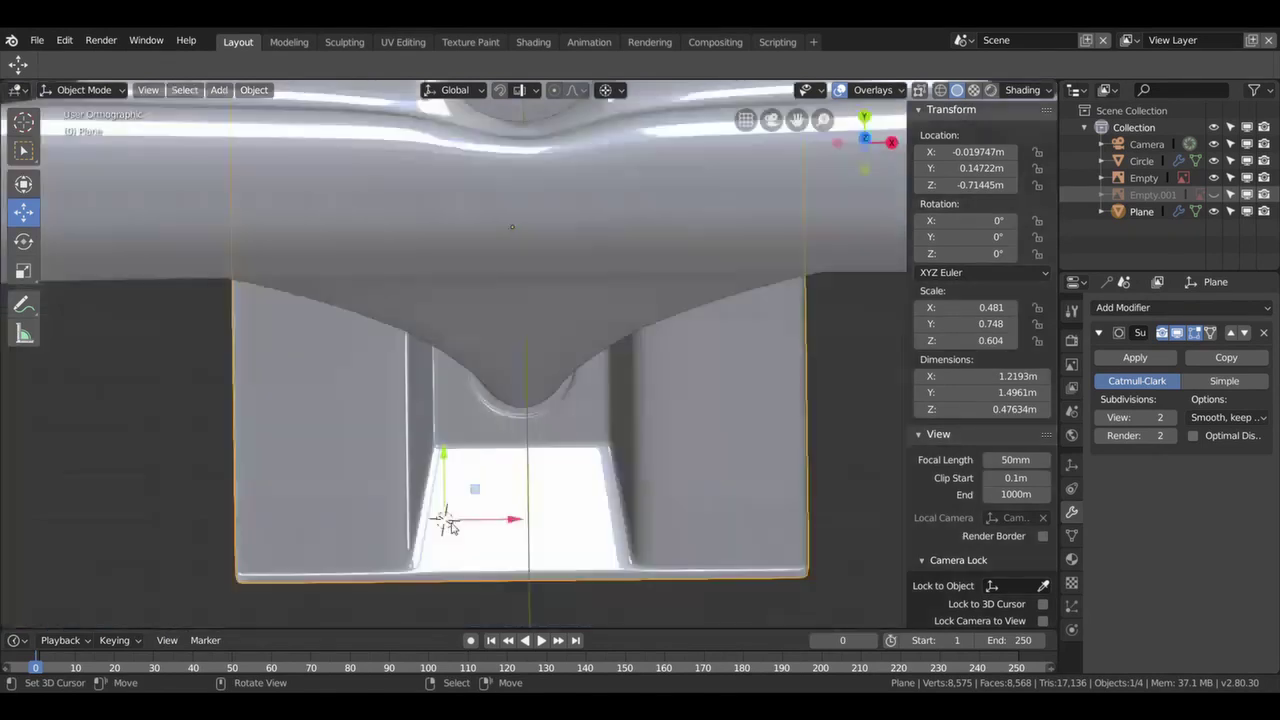
click(1214, 161)
- Re-enter Edit Mode on the baseplate and select the collar ring's faces
scroll(577, 382, up, 3)
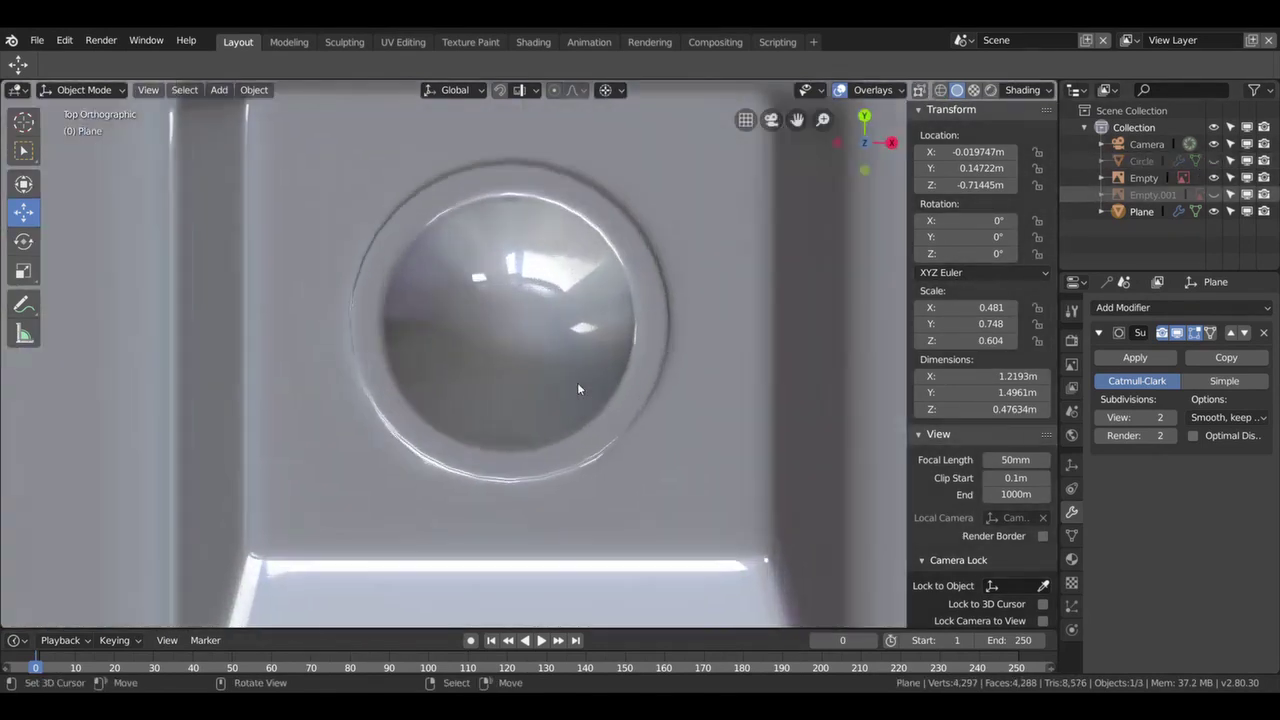
key(Tab)
scroll(669, 359, down, 3)
mouse_move(669, 359)
middle_down()
mouse_move(598, 421)
mouse_move(514, 559)
mouse_move(520, 545)
middle_up()
key(ctrl+l)
scroll(524, 532, up, 3)
click(524, 532)
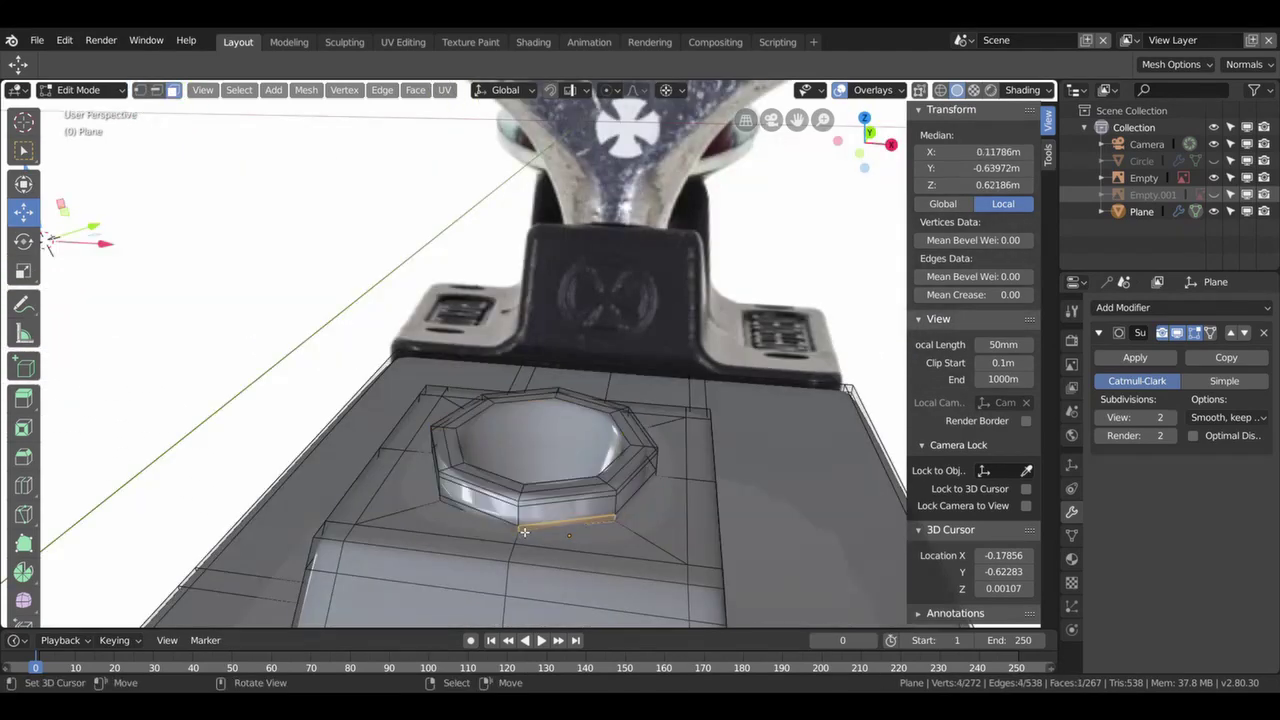
- Select the collar ring's face loops, showing the unsmoothed cage while editing
middle_drag(537, 547, 553, 521)
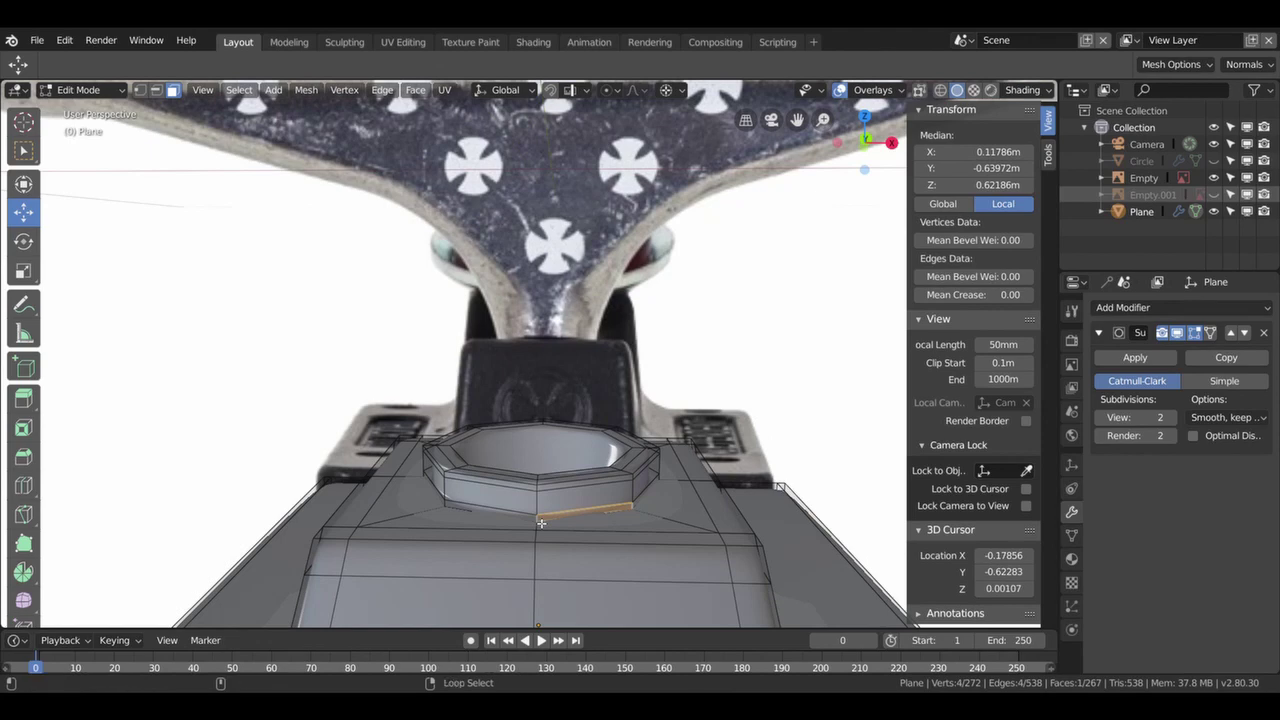
alt+click(540, 522)
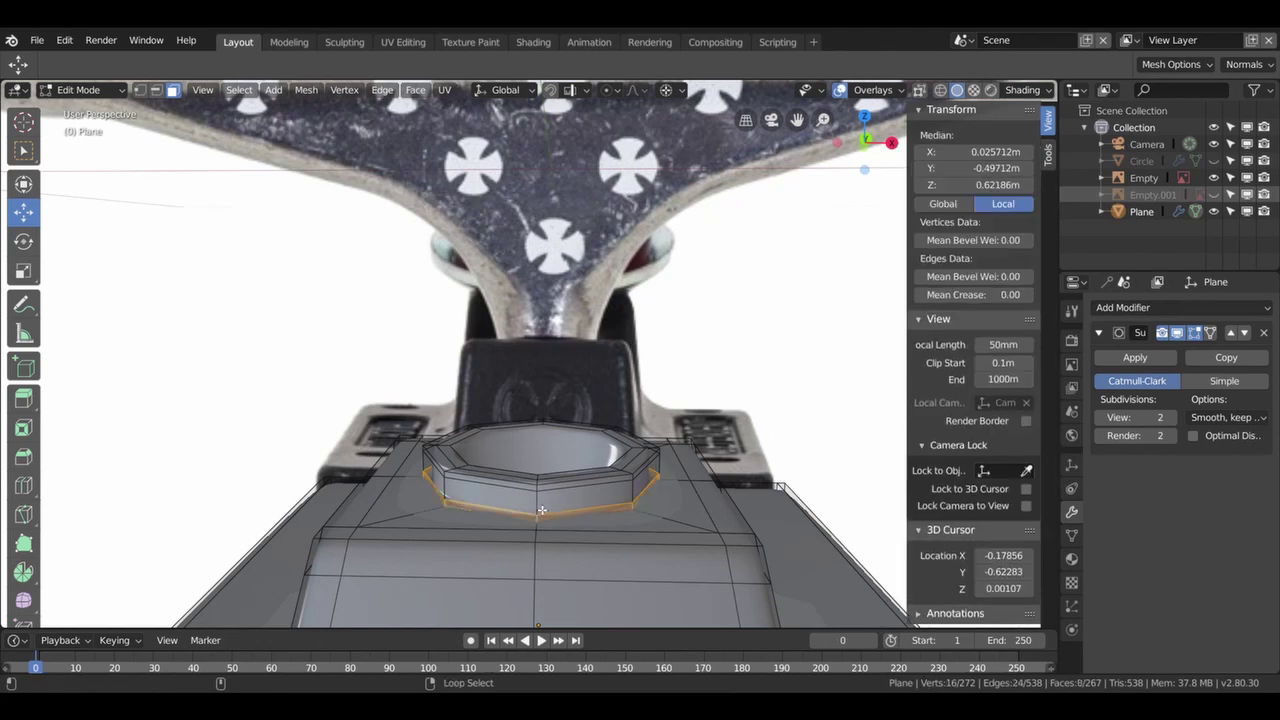
alt+shift+click(541, 511)
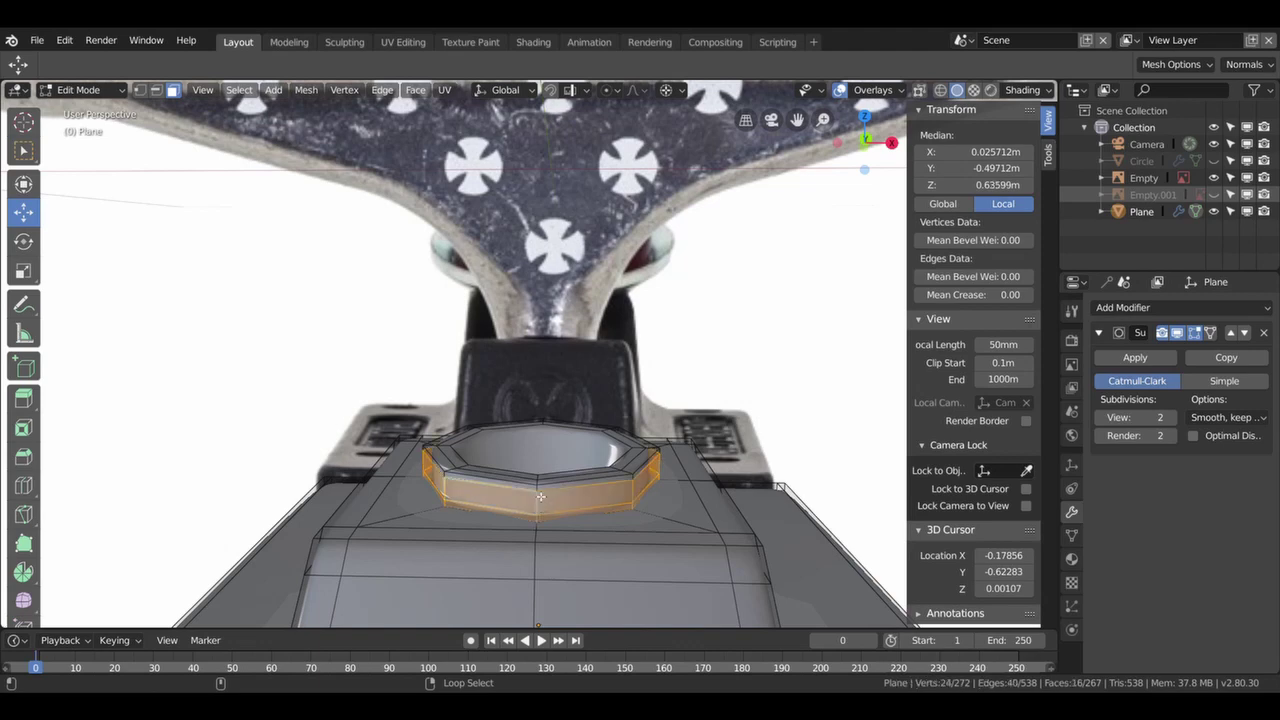
alt+shift+click(540, 492)
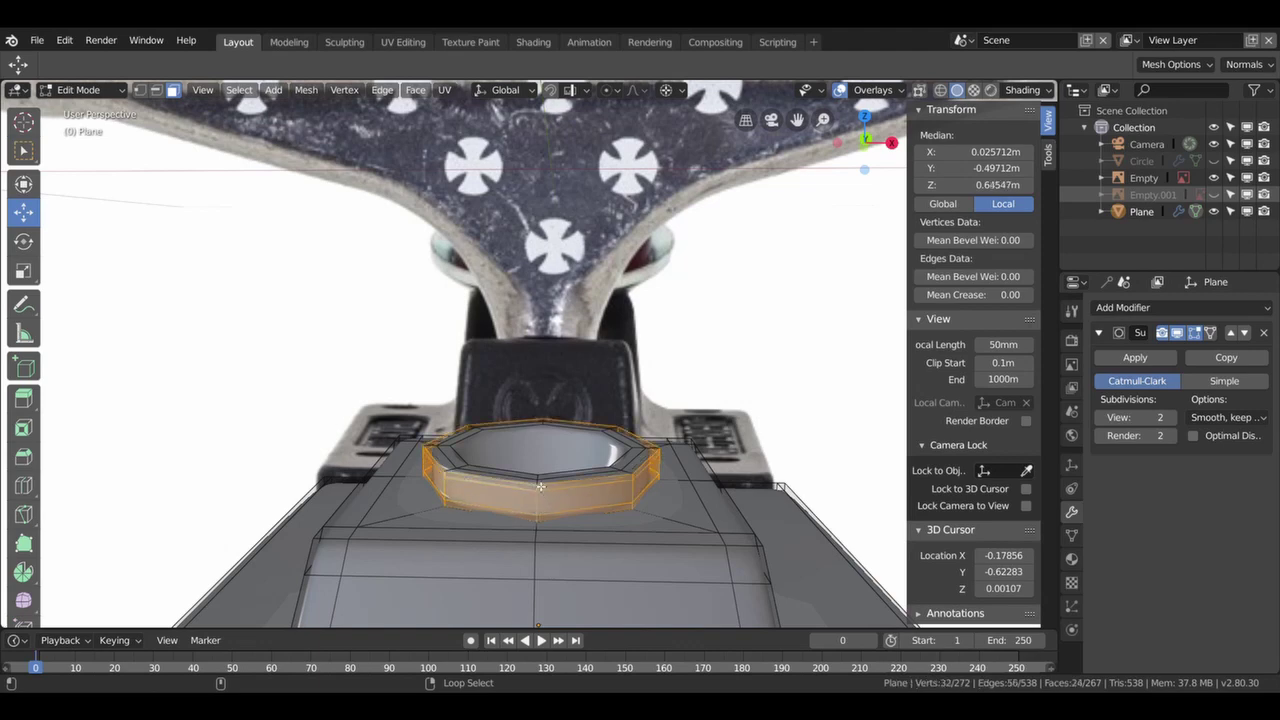
alt+shift+click(540, 486)
alt+shift+click(541, 479)
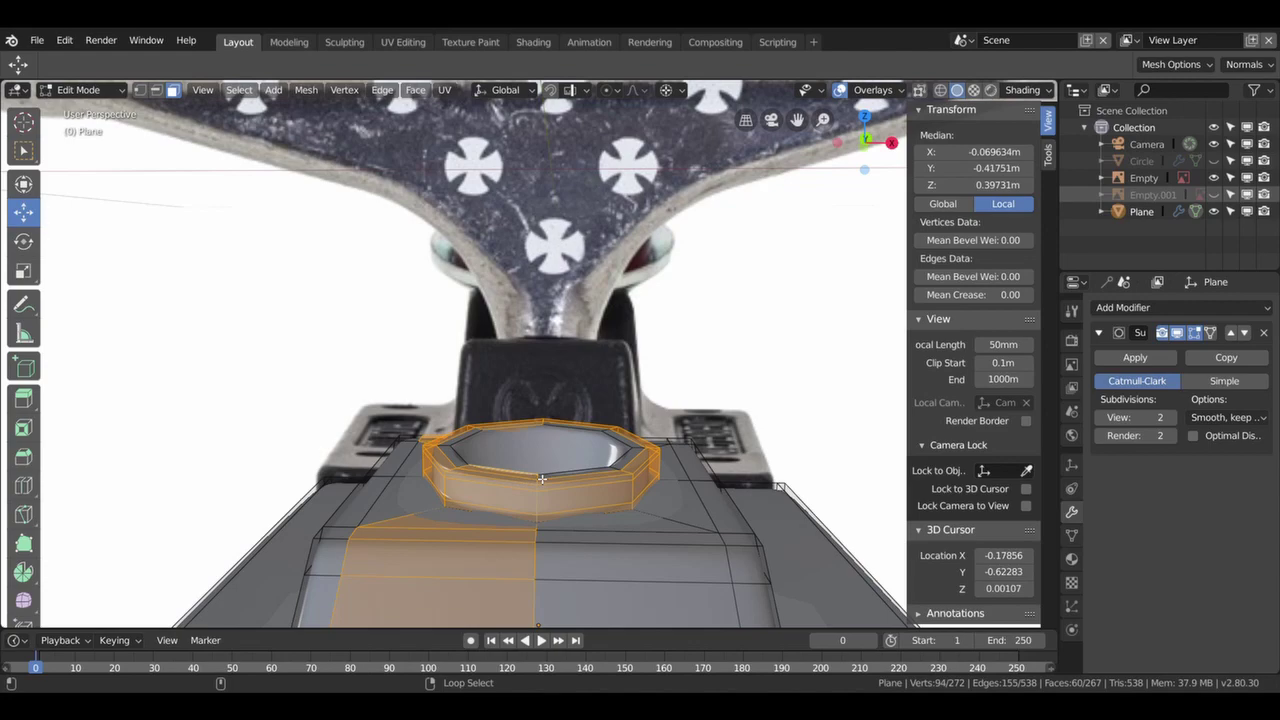
alt+shift+click(541, 479)
mouse_move(541, 479)
middle_down()
mouse_move(541, 510)
mouse_move(894, 459)
middle_up()
alt+shift+click(539, 492)
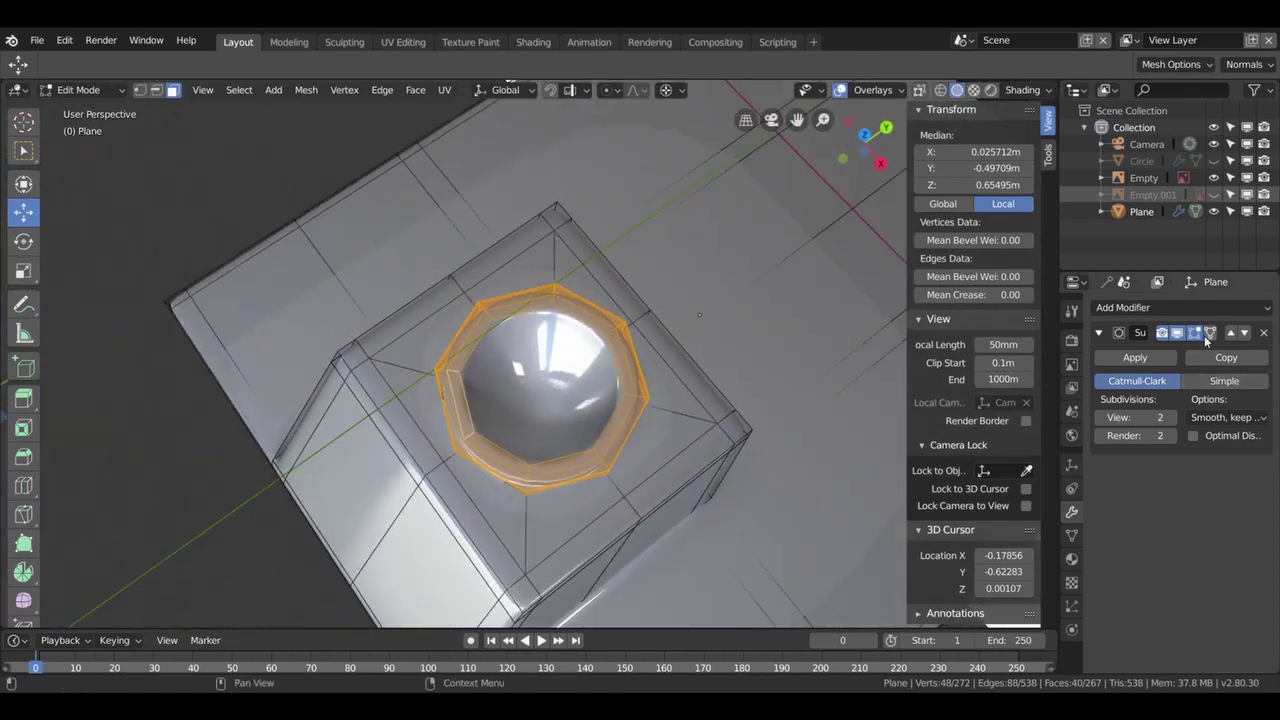
click(1195, 333)
mouse_move(731, 363)
middle_down()
mouse_move(777, 340)
mouse_move(786, 311)
mouse_move(737, 315)
middle_up()
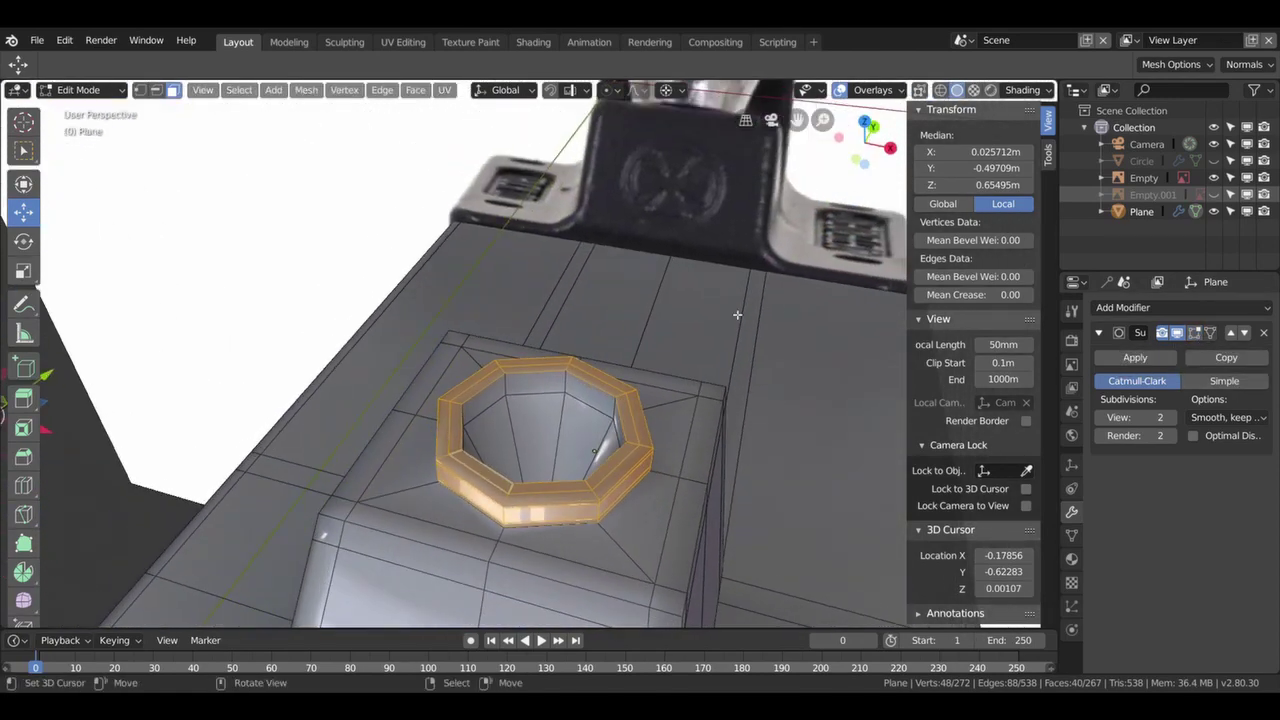
alt+shift+click(572, 386)
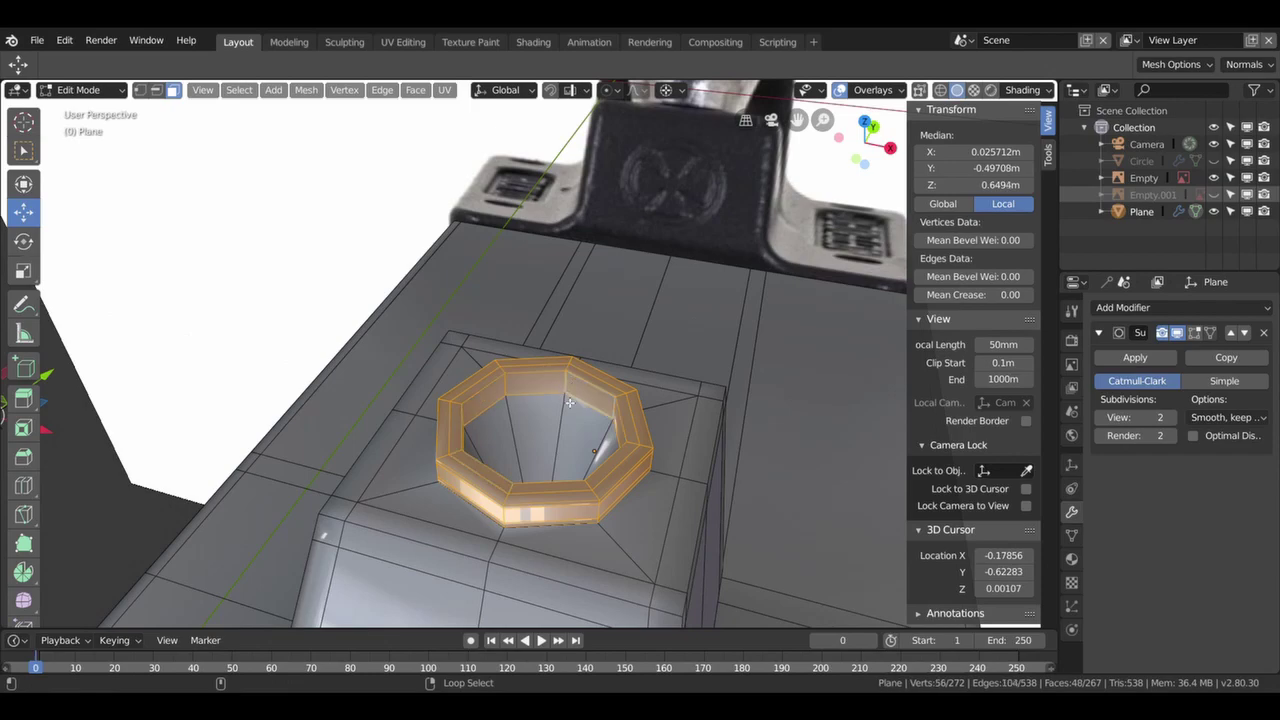
mouse_move(683, 420)
middle_down()
mouse_move(758, 349)
mouse_move(709, 397)
mouse_move(691, 446)
middle_up()
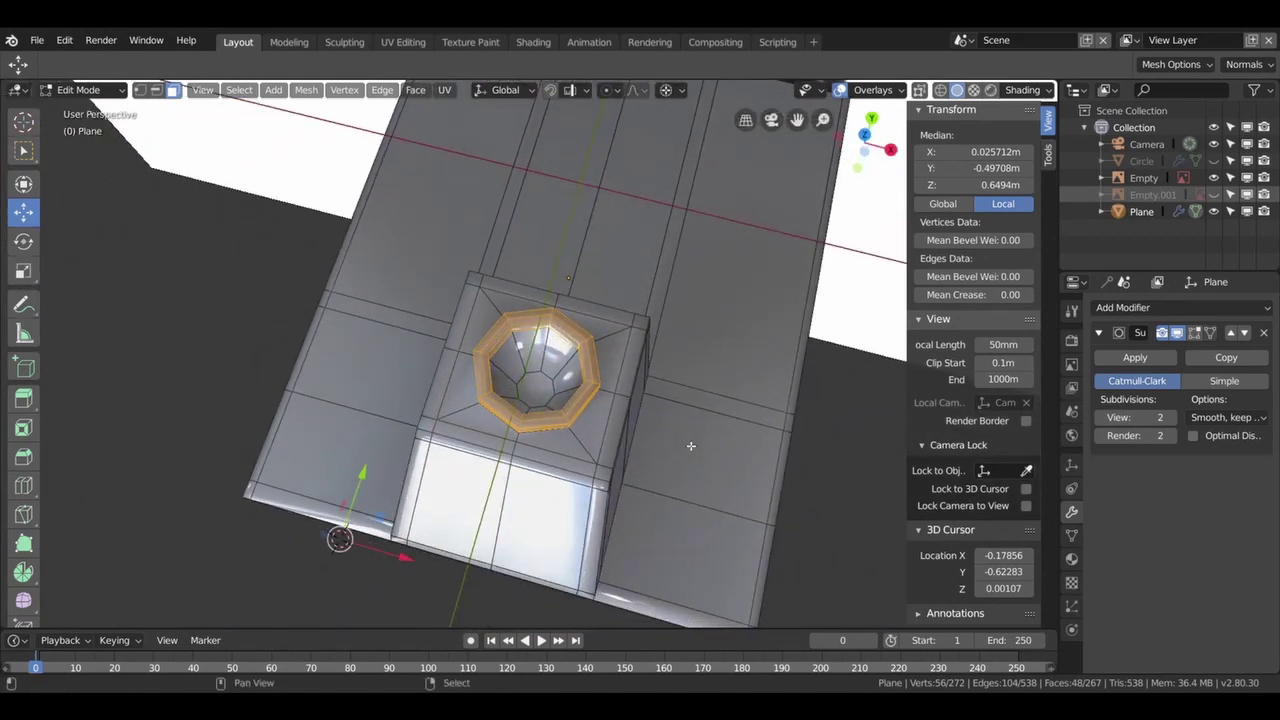
- Snap the 3D cursor to the ring, scale it by 1.136, then rescale by 1.033 with Circle visible
key(shift+s)
click(688, 548)
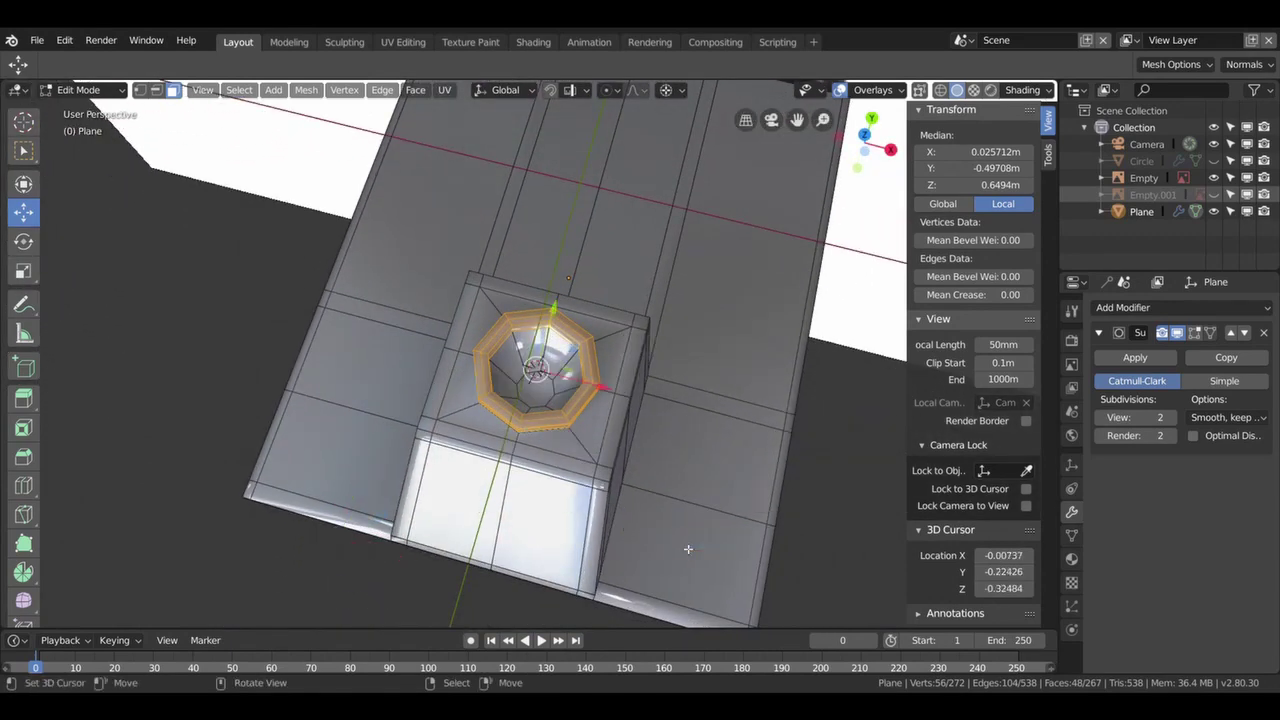
key(s)
click(708, 572)
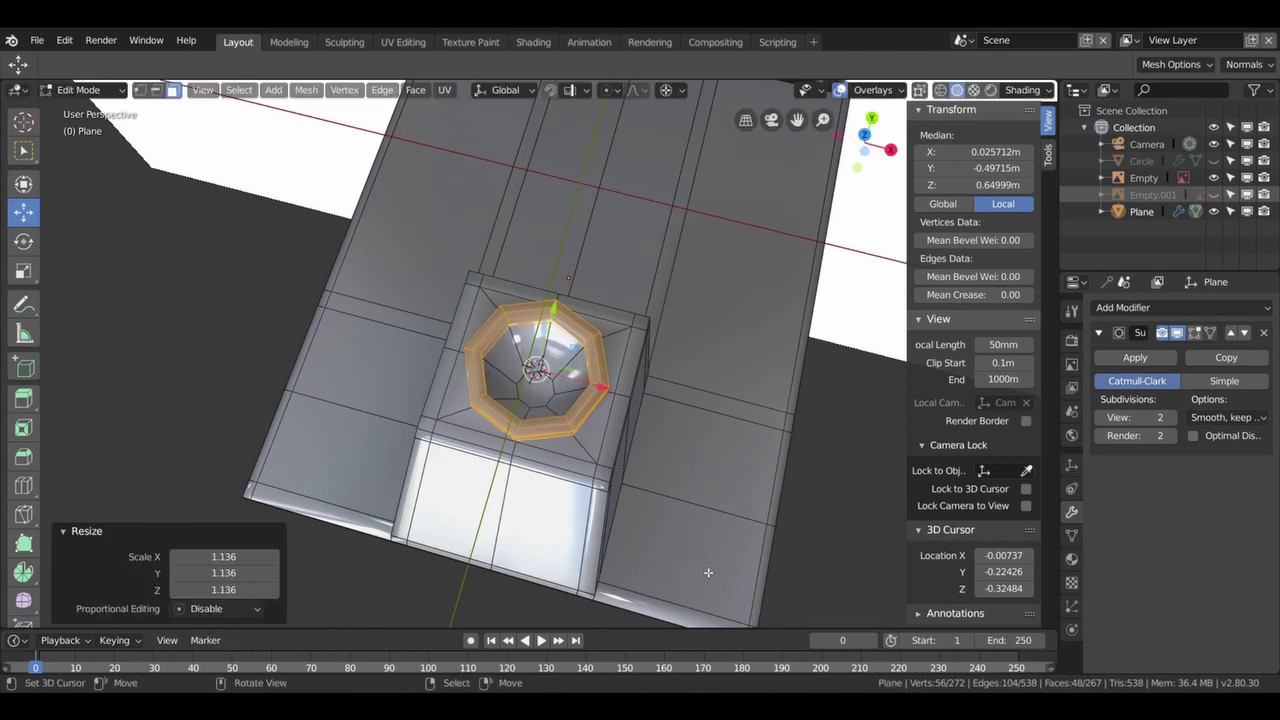
key(KP_1)
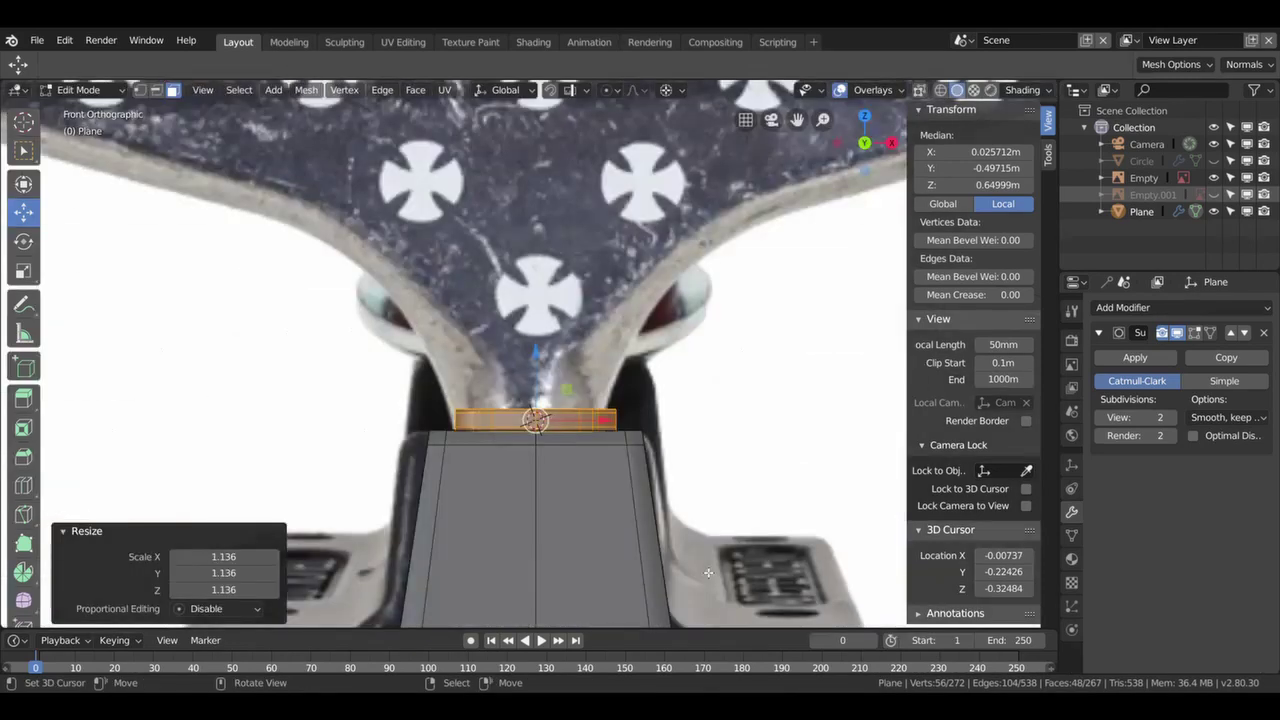
click(1213, 160)
mouse_move(720, 400)
middle_down()
mouse_move(437, 374)
mouse_move(711, 408)
mouse_move(711, 434)
middle_up()
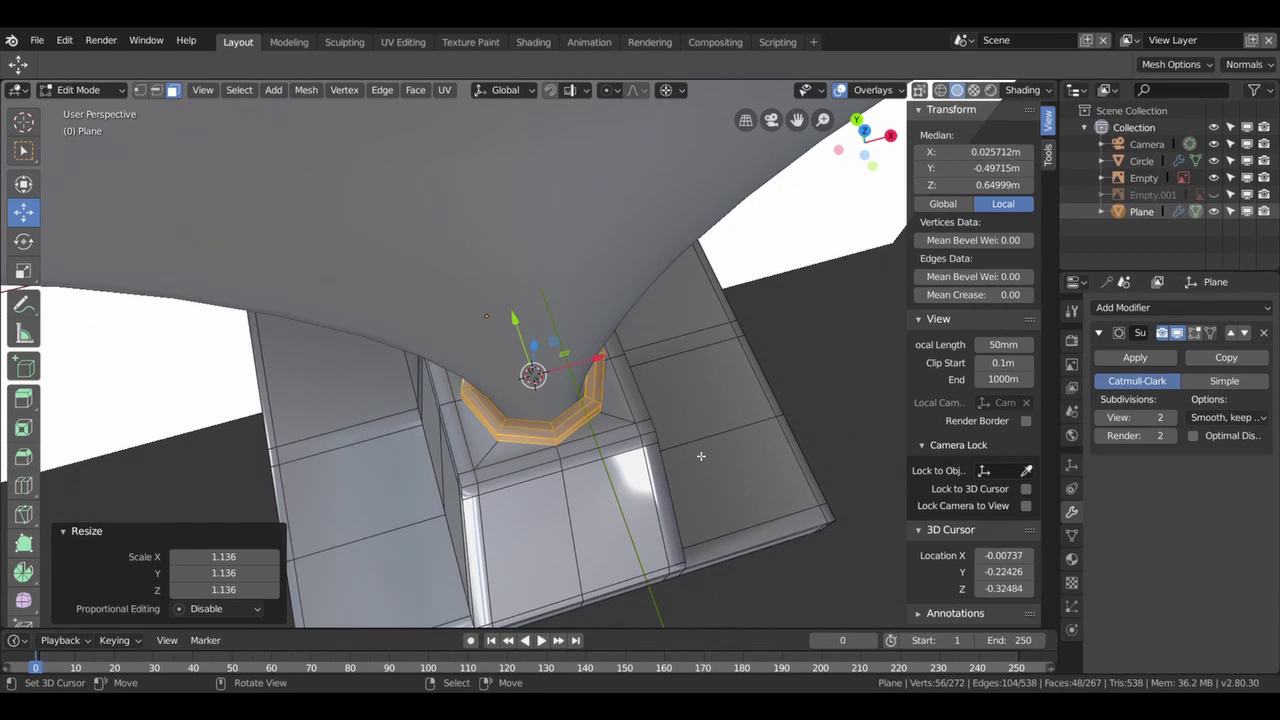
key(s)
click(694, 449)
- Move the object slightly in Object Mode, then return to Edit Mode in front view
middle_drag(694, 466, 672, 434)
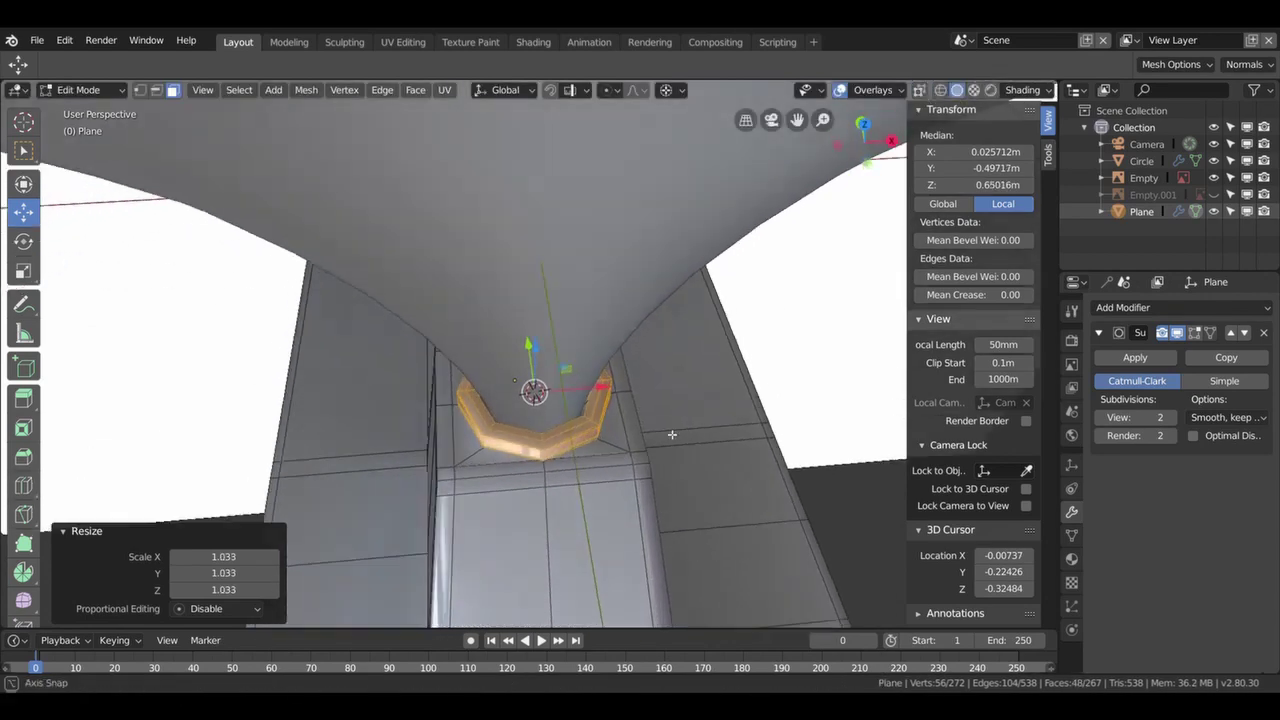
scroll(672, 434, down, 1)
scroll(660, 460, down, 1)
key(Tab)
mouse_move(619, 478)
middle_down()
mouse_move(437, 446)
mouse_move(470, 430)
middle_up()
key(g)
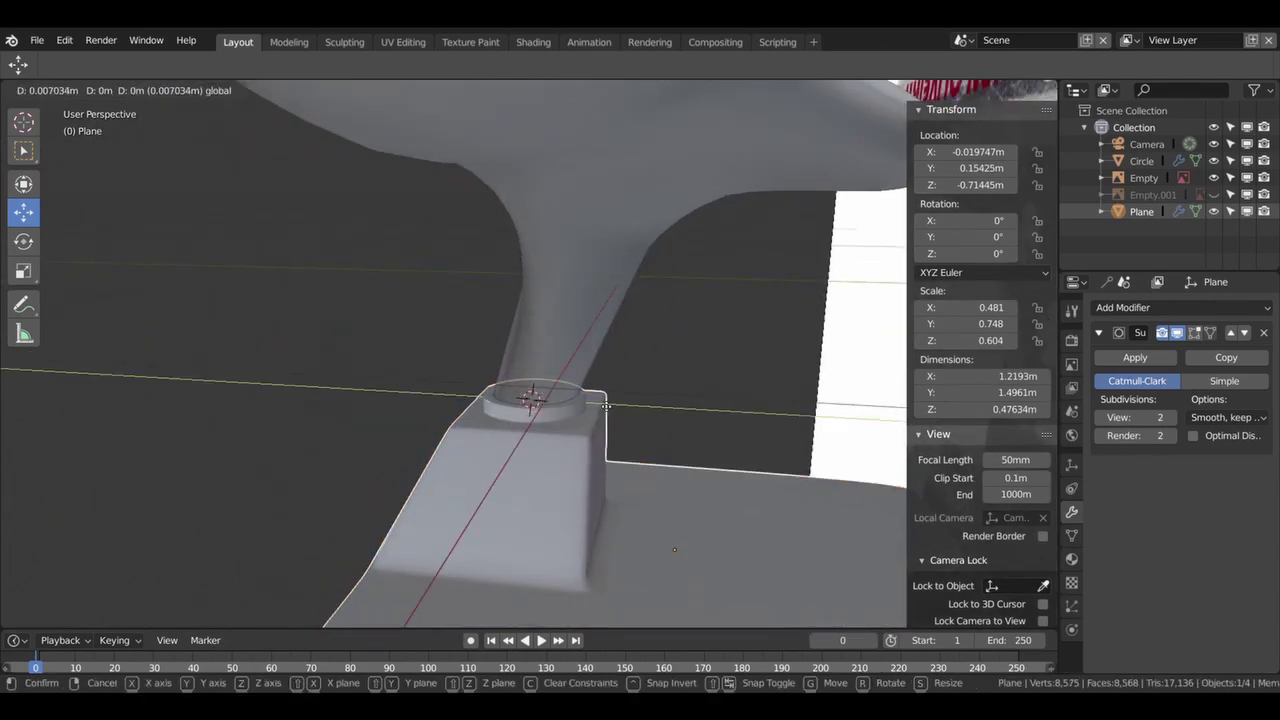
click(605, 405)
mouse_move(574, 443)
middle_down()
mouse_move(608, 516)
mouse_move(808, 429)
mouse_move(38, 404)
mouse_move(300, 450)
middle_up()
key(Tab)
key(KP_1)
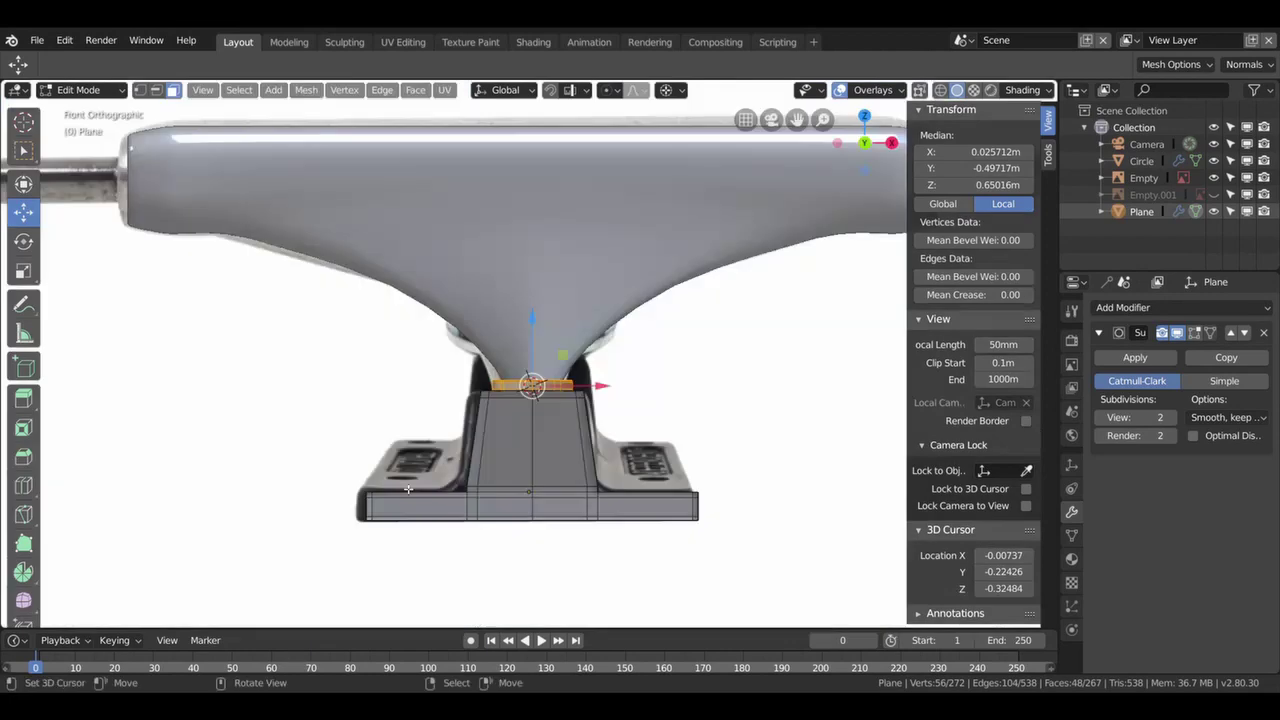
- From the right side view, cut a new edge loop across the base bar
key(KP_3)
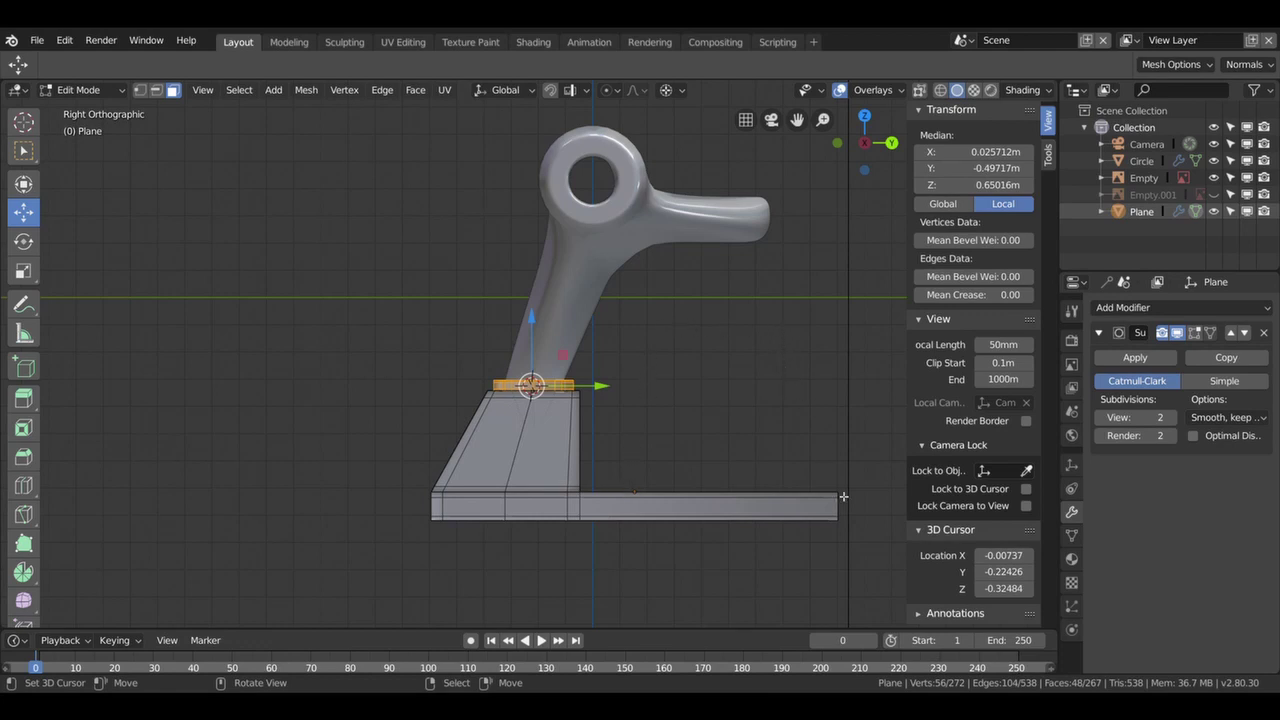
scroll(850, 510, down, 1)
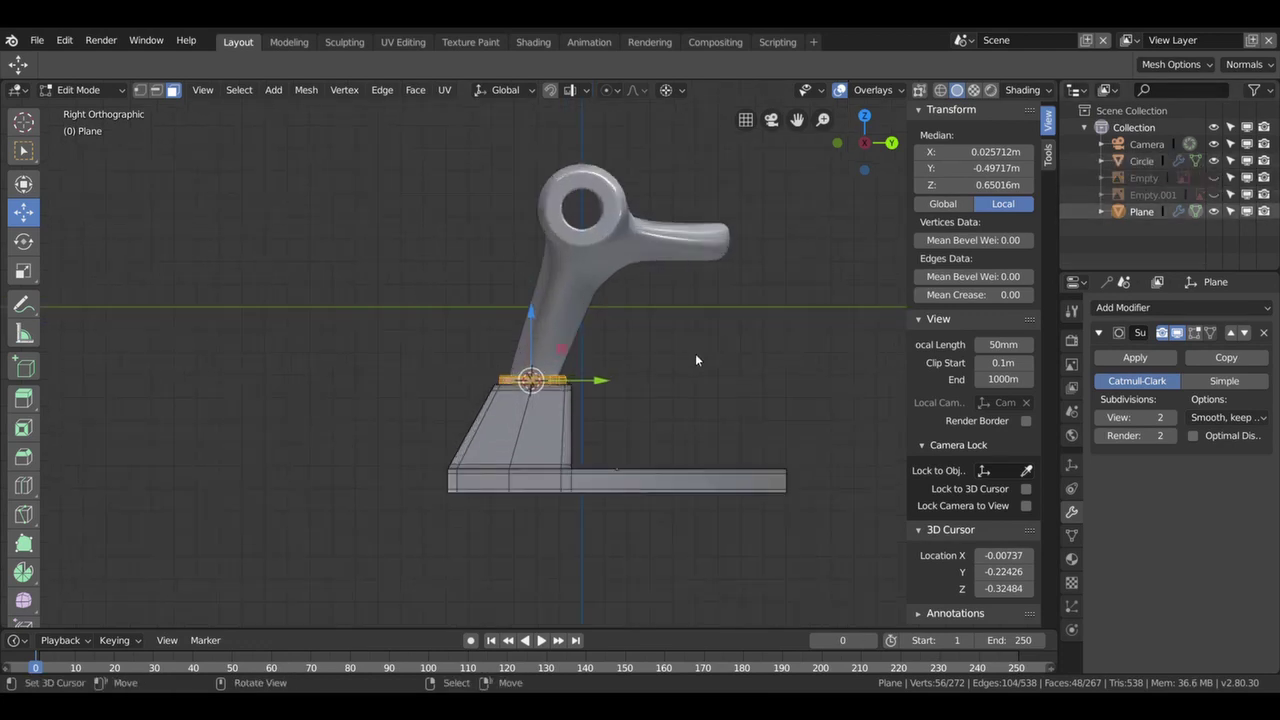
shift+middle_drag(739, 359, 533, 285)
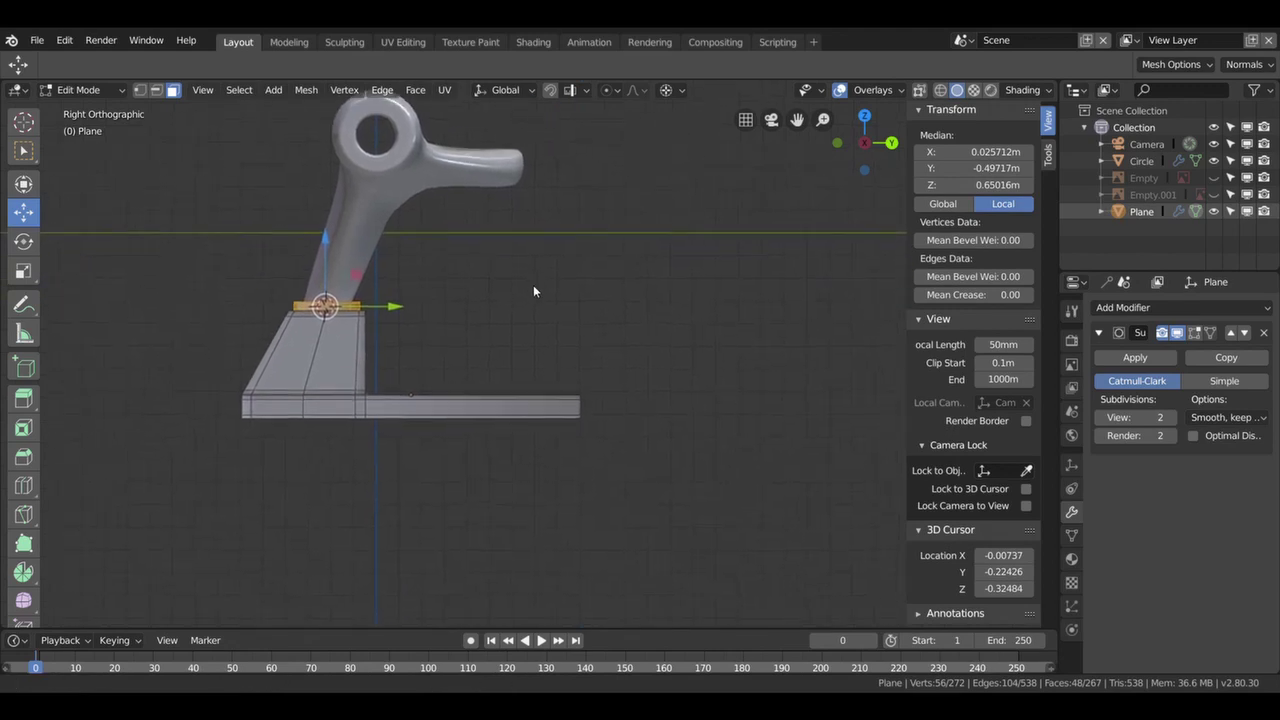
key(ctrl+r)
click(440, 411)
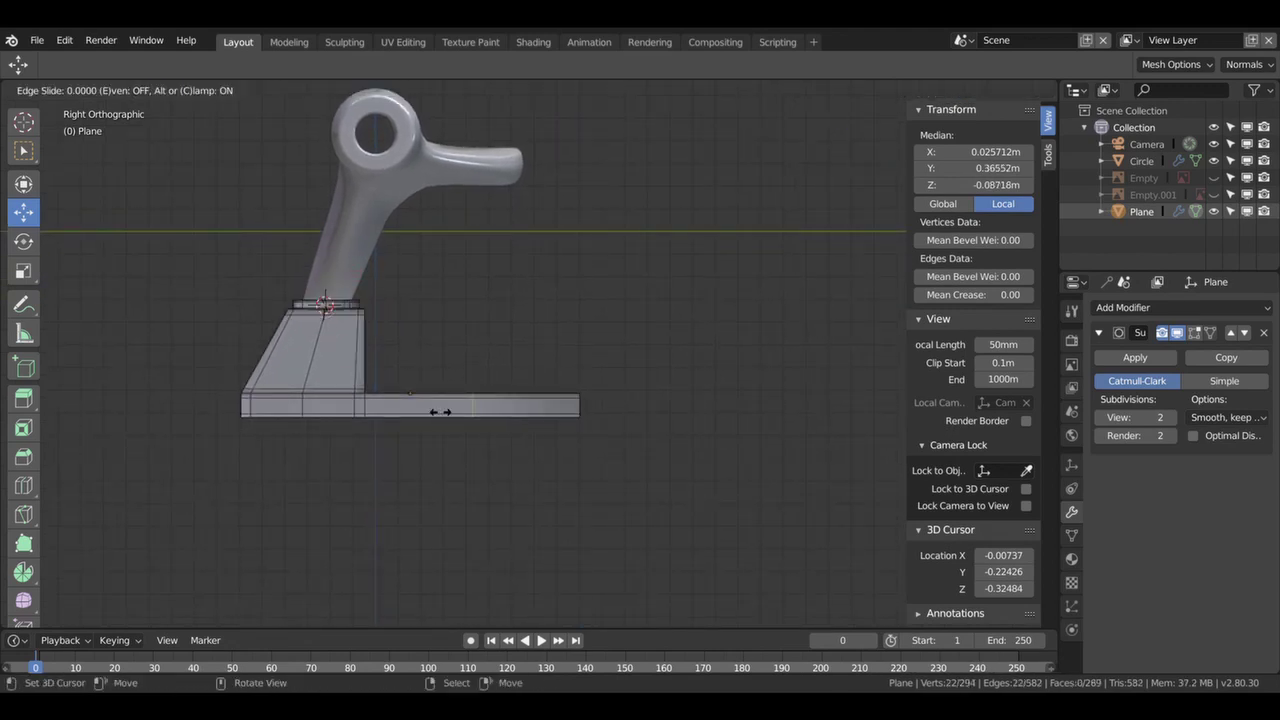
click(389, 411)
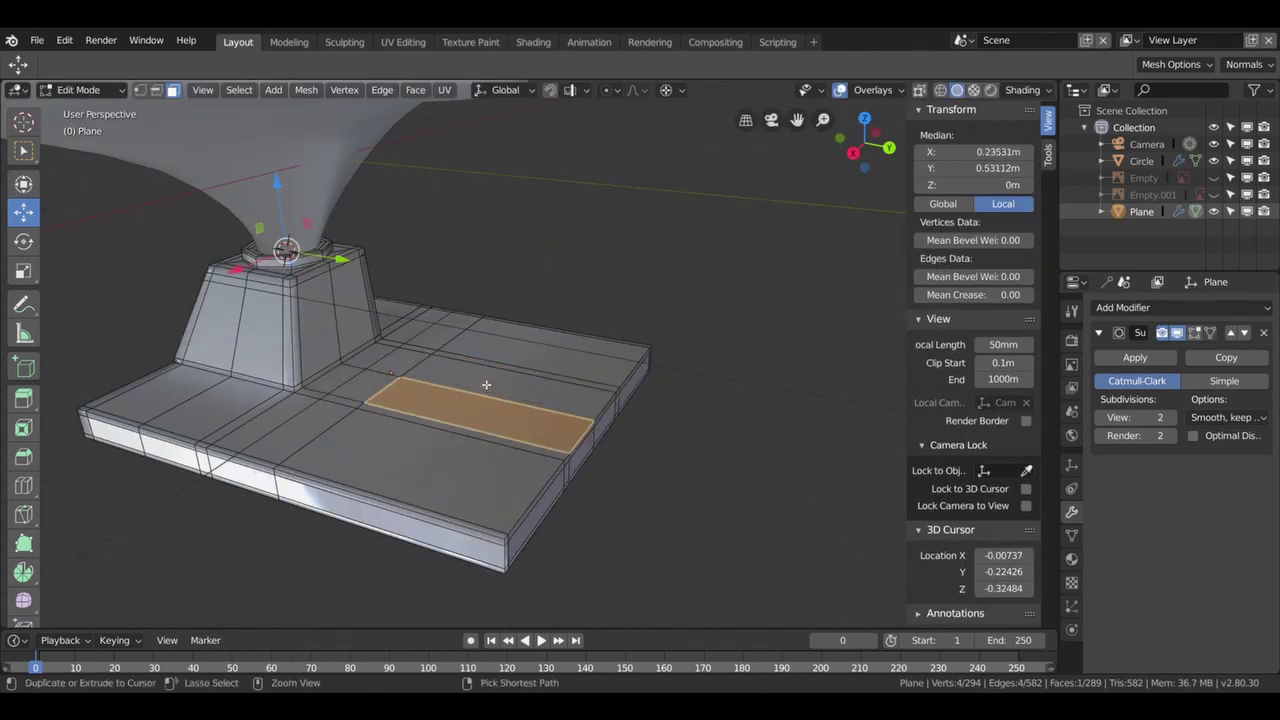
- Extrude the base face strips beside the mount 0.4479 m upward into a tall block
shift+click(490, 424)
mouse_move(491, 423)
middle_down()
mouse_move(417, 447)
mouse_move(558, 368)
middle_up()
shift+click(575, 362)
shift+click(451, 388)
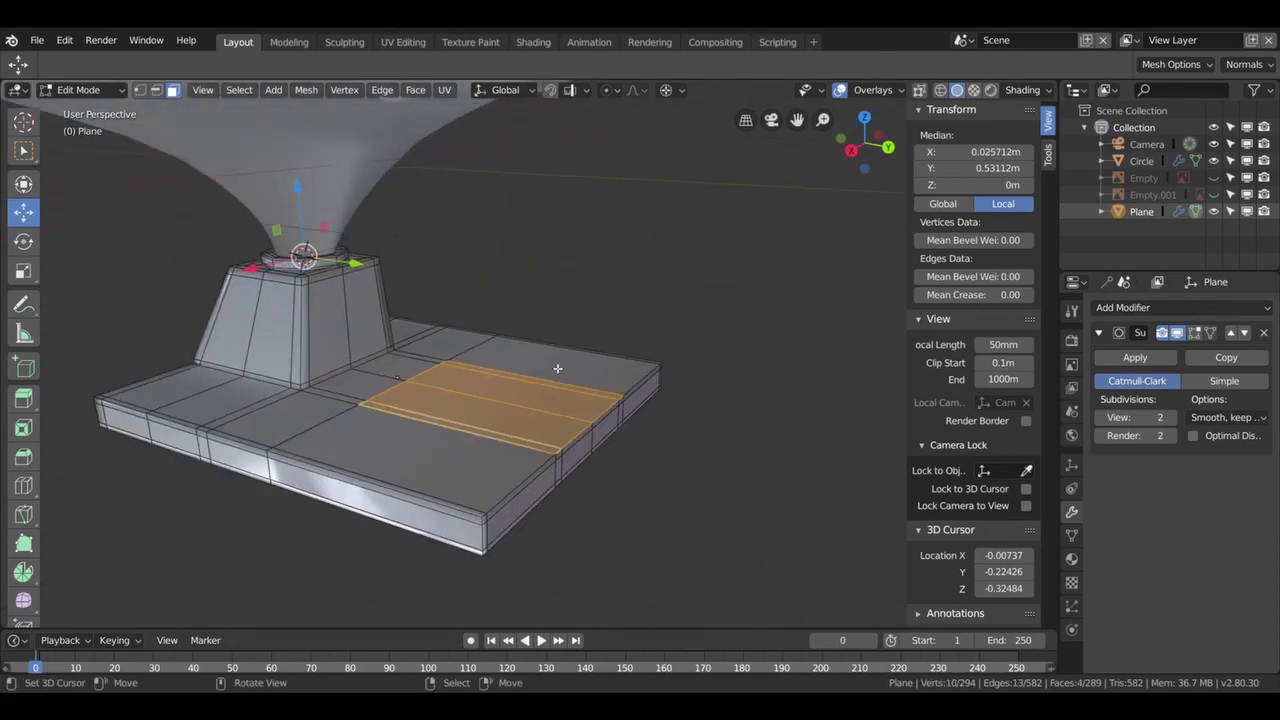
key(e)
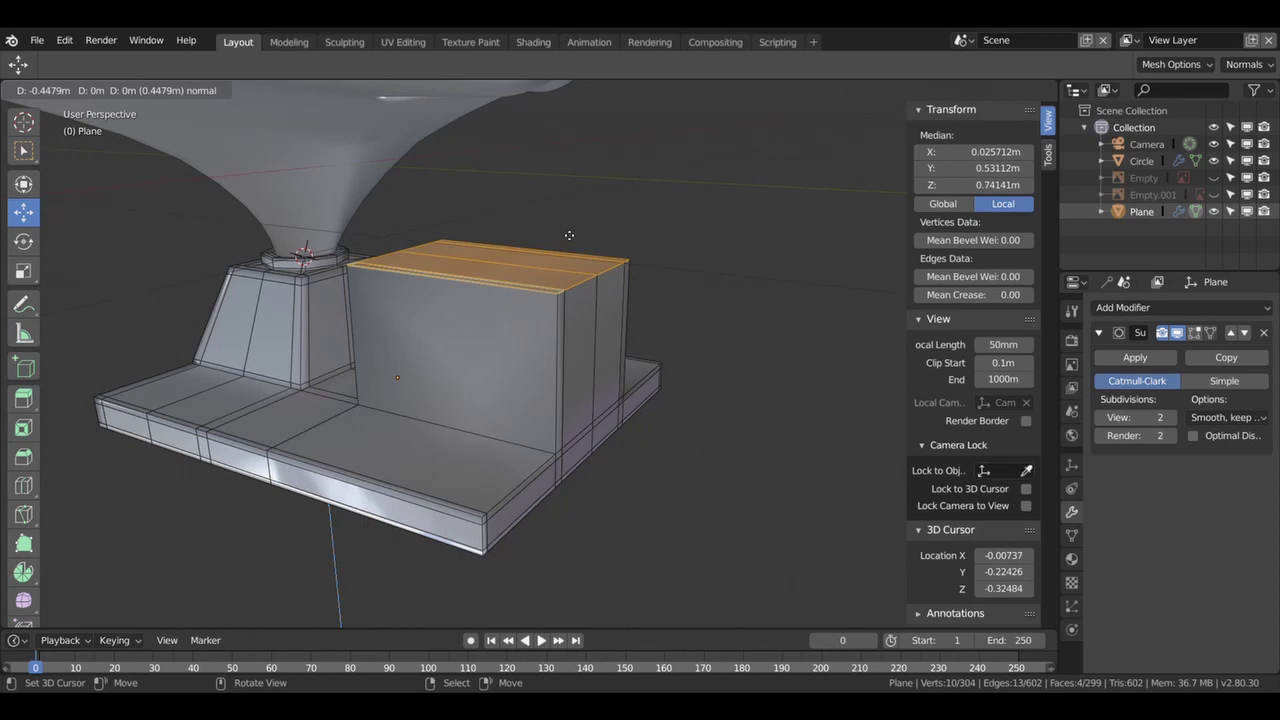
click(569, 235)
middle_drag(651, 305, 621, 277)
click(637, 266)
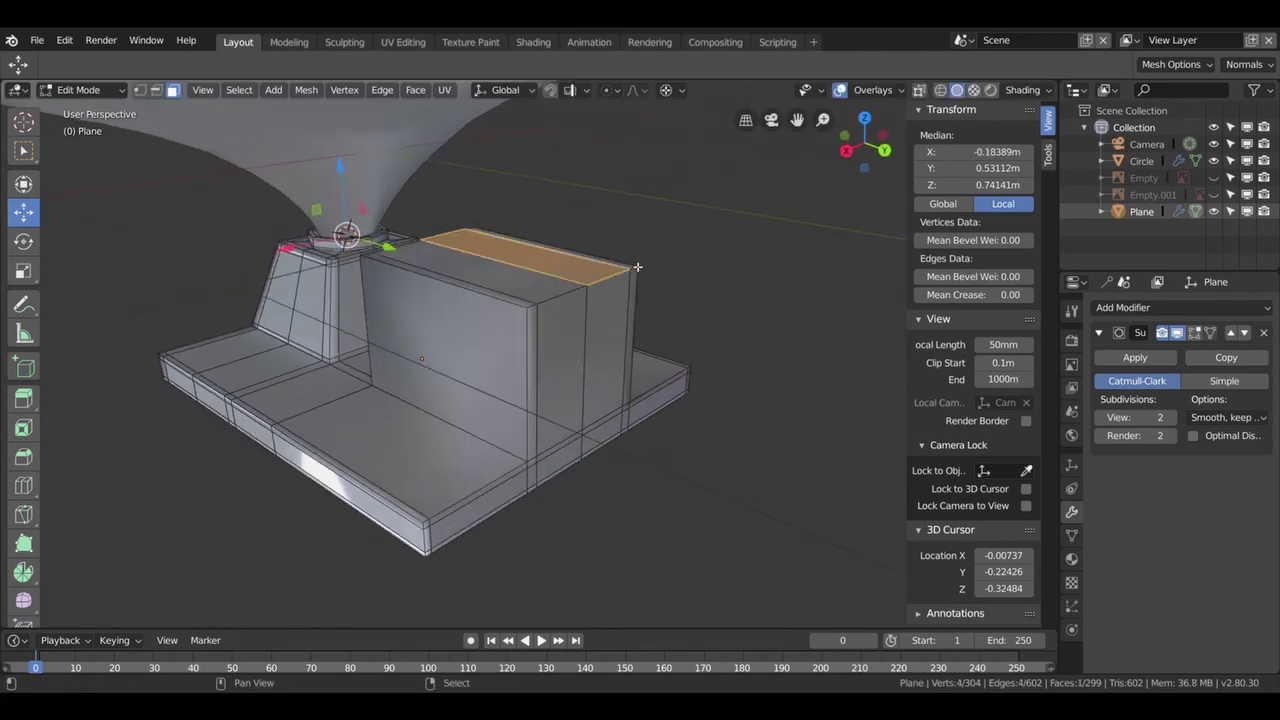
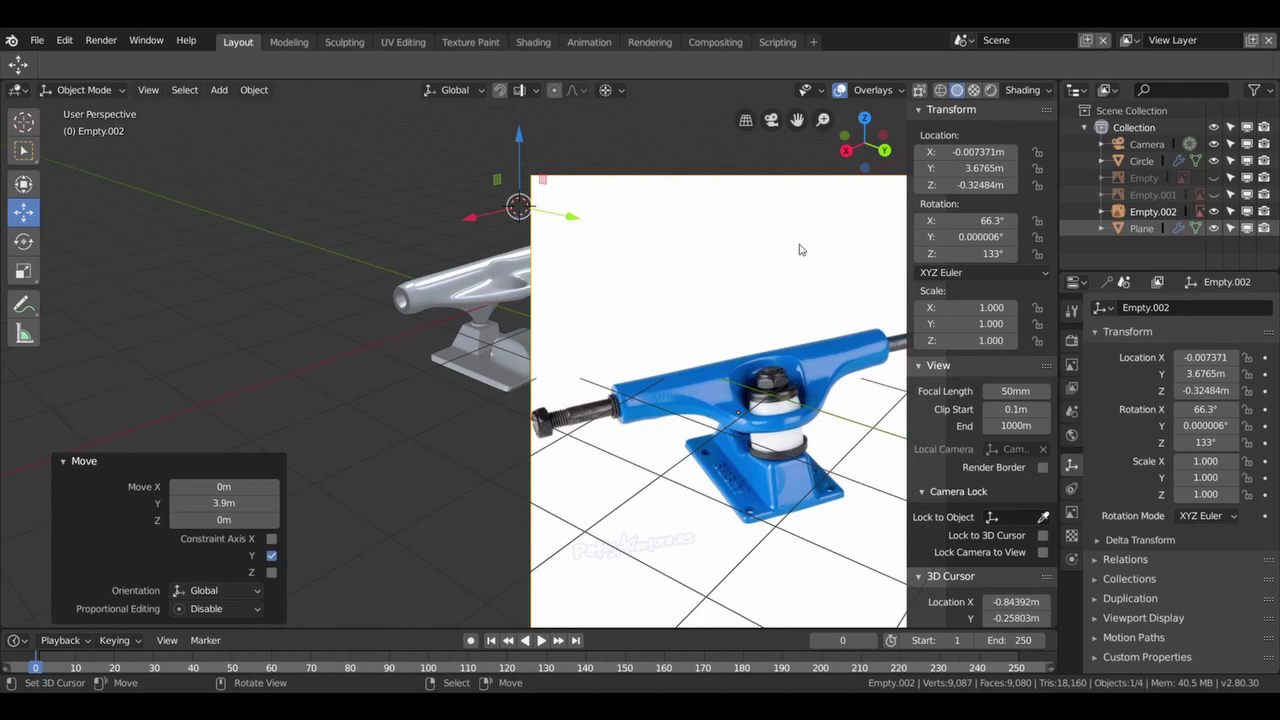
- Delete the reference image and zoom in on the truck baseplate
click(657, 286)
key(x)
click(655, 286)
mouse_move(644, 290)
middle_down()
mouse_move(434, 354)
mouse_move(547, 378)
middle_up()
scroll(457, 361, up, 3)
scroll(545, 376, up, 3)
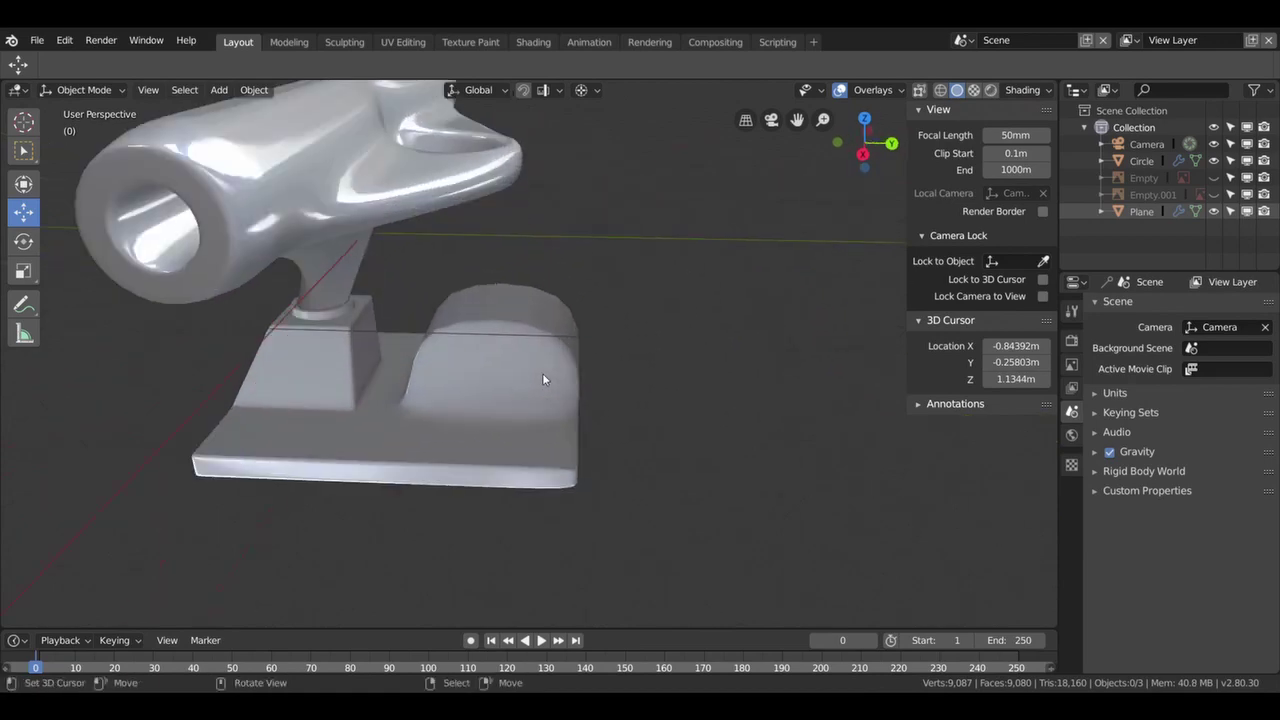
scroll(537, 380, up, 2)
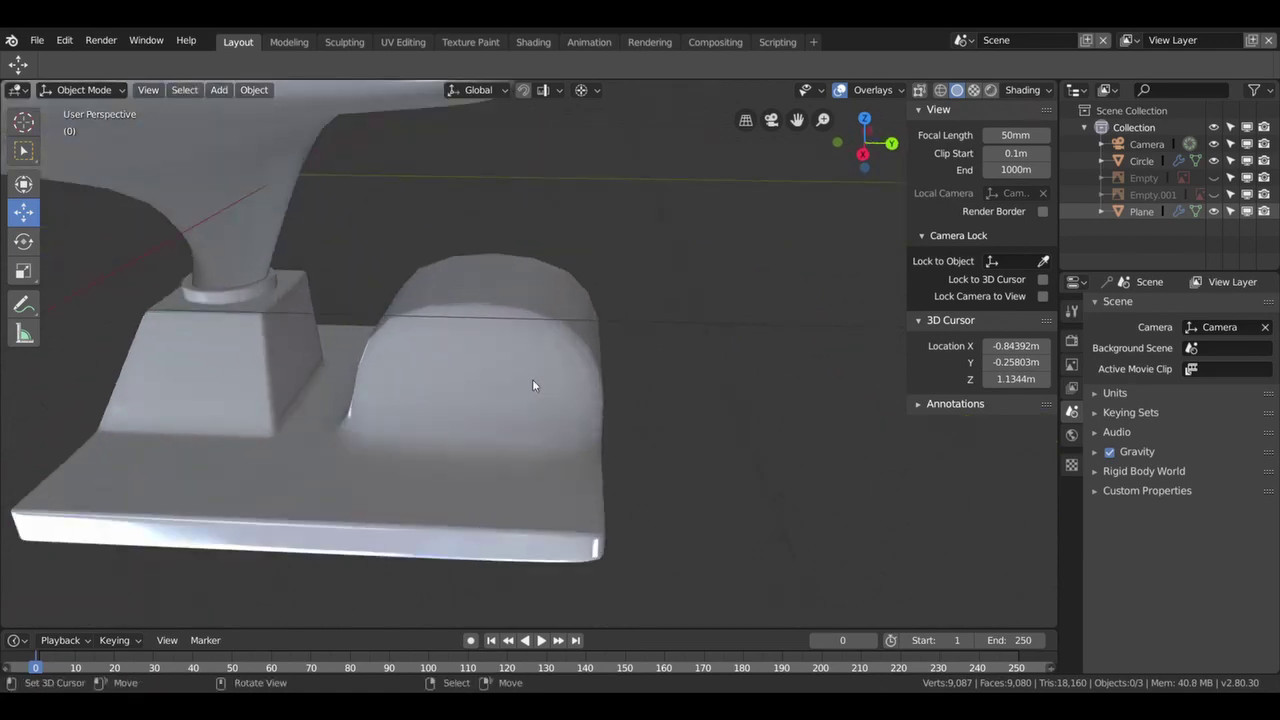
- Enter Edit Mode on the baseplate Plane and select the raised block's top edge run
click(532, 385)
key(Tab)
middle_drag(532, 385, 372, 261)
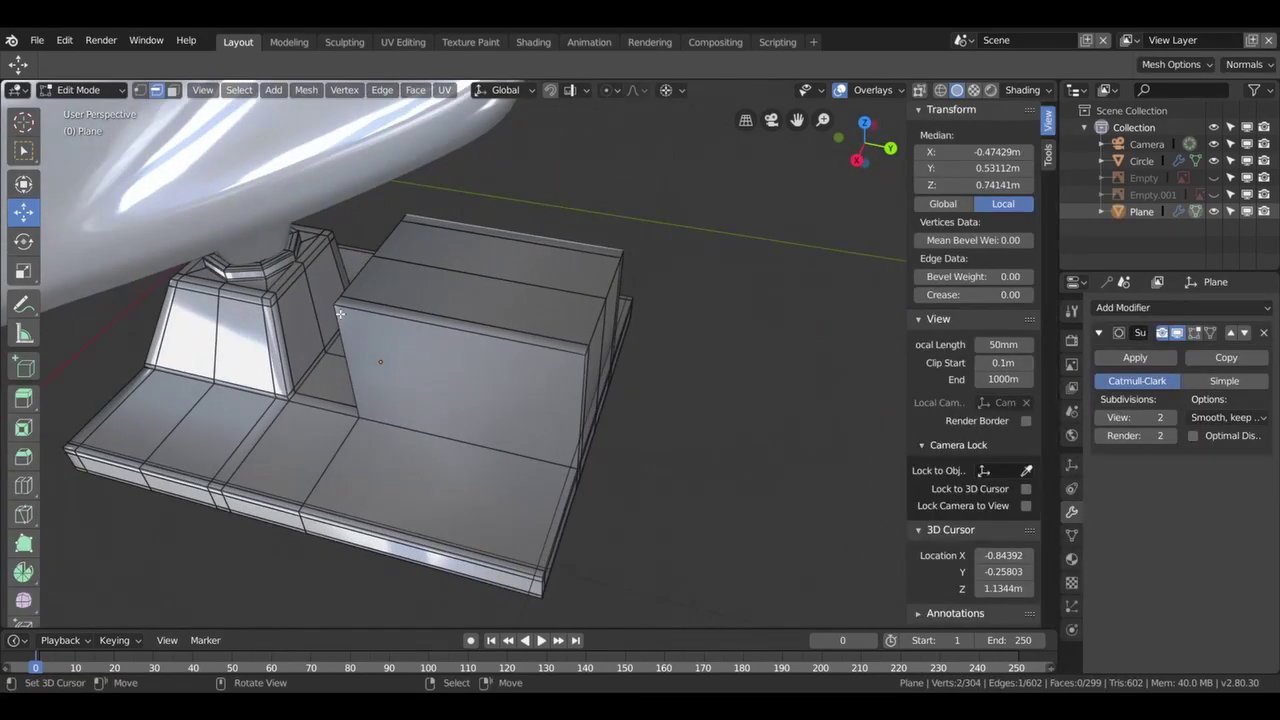
shift+click(395, 244)
shift+click(409, 224)
click(410, 224)
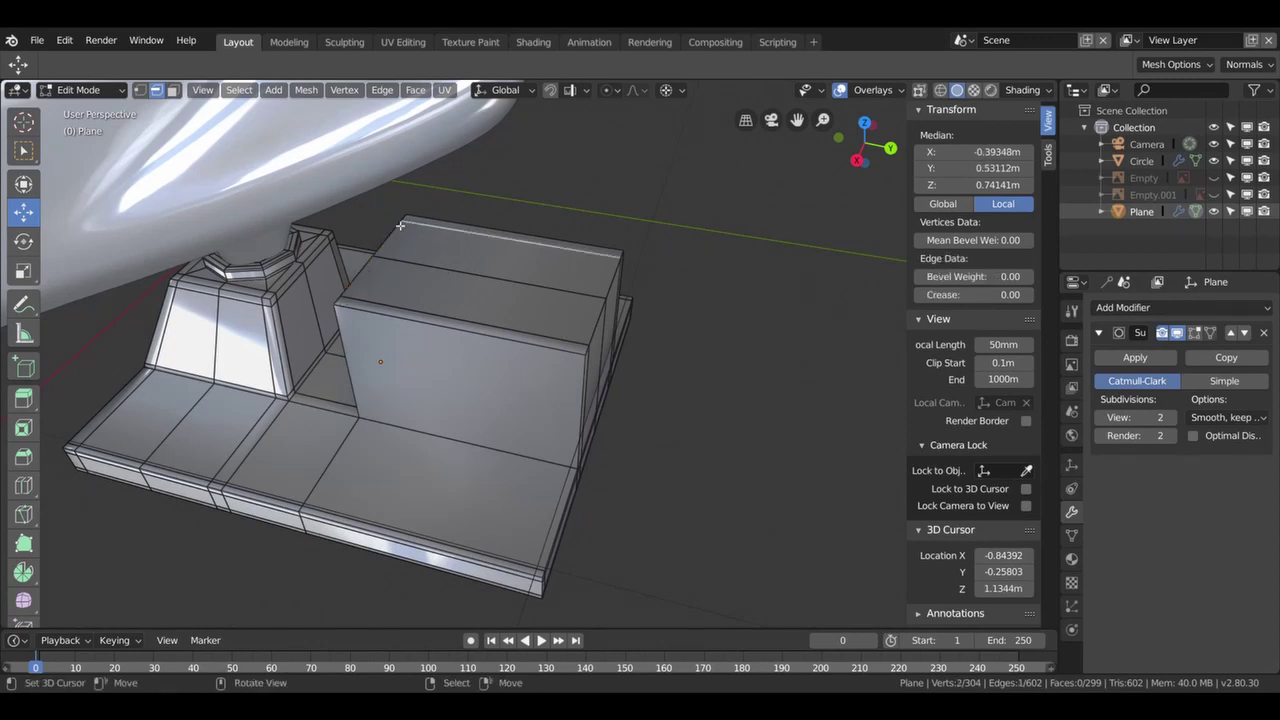
ctrl+shift+click(348, 298)
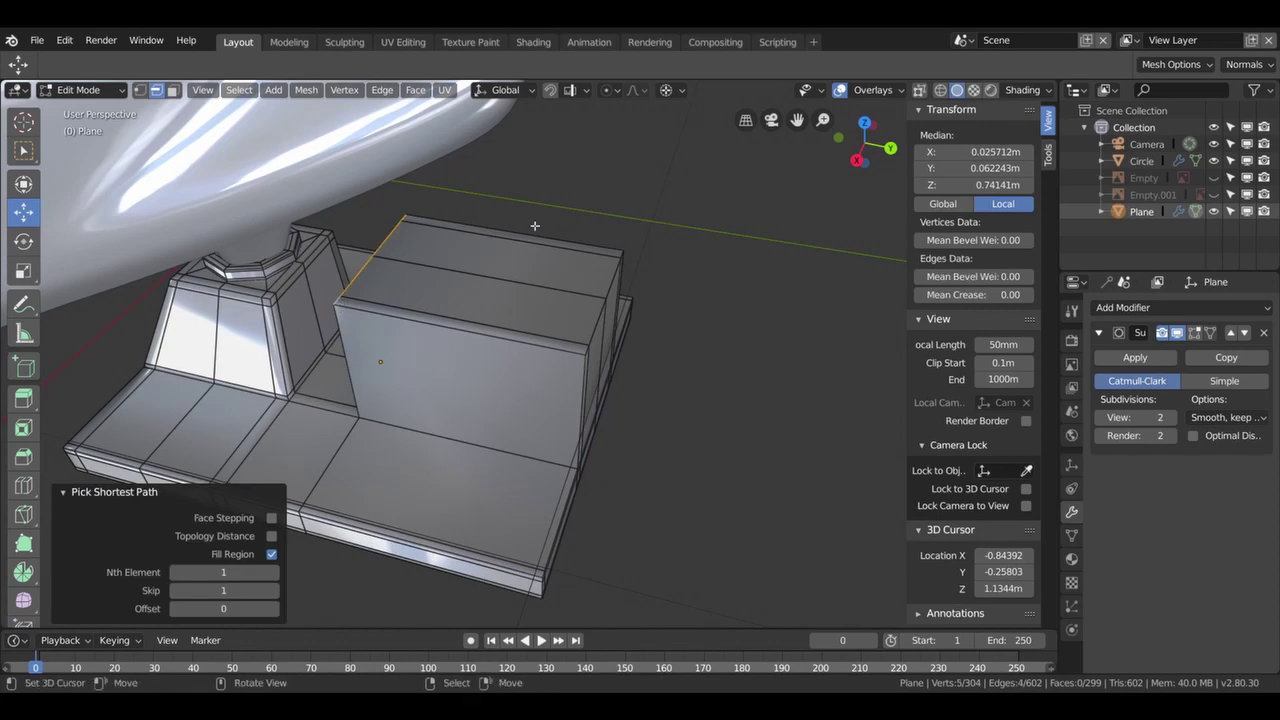
click(573, 174)
- Lower the block's top edges along Z so it slopes toward the pedestal
key(g)
key(z)
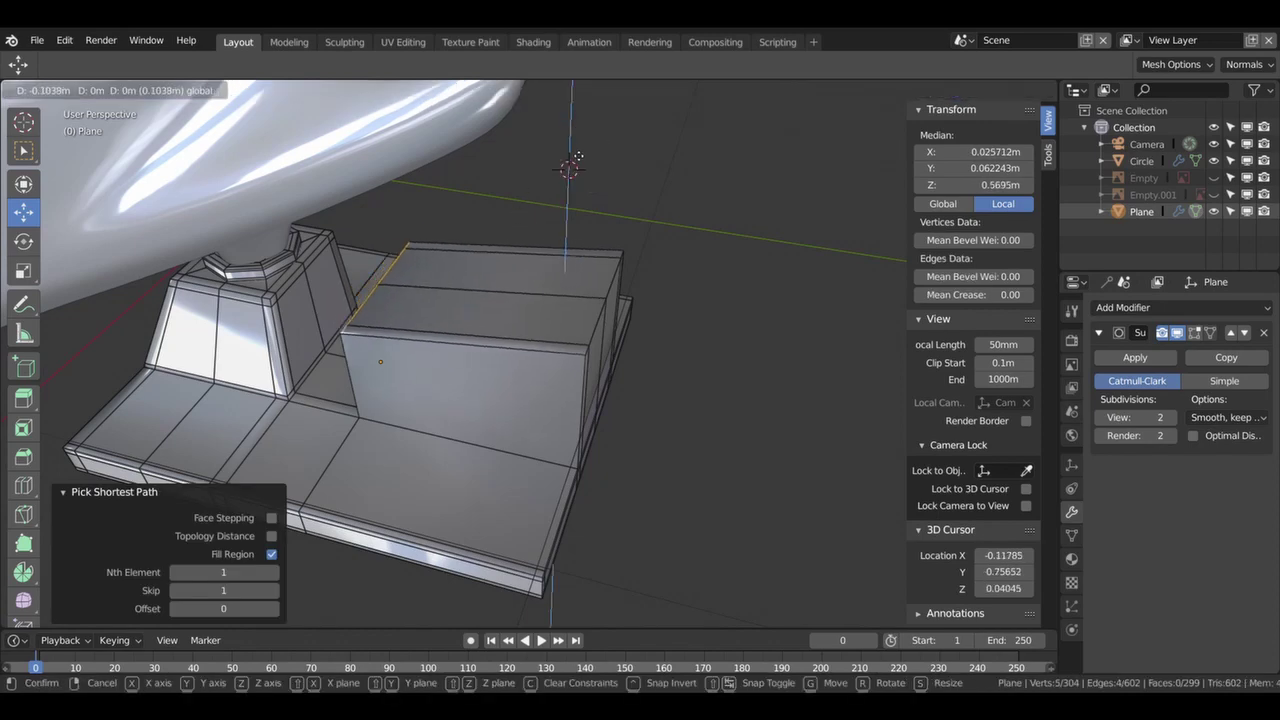
click(578, 168)
middle_drag(578, 168, 612, 197)
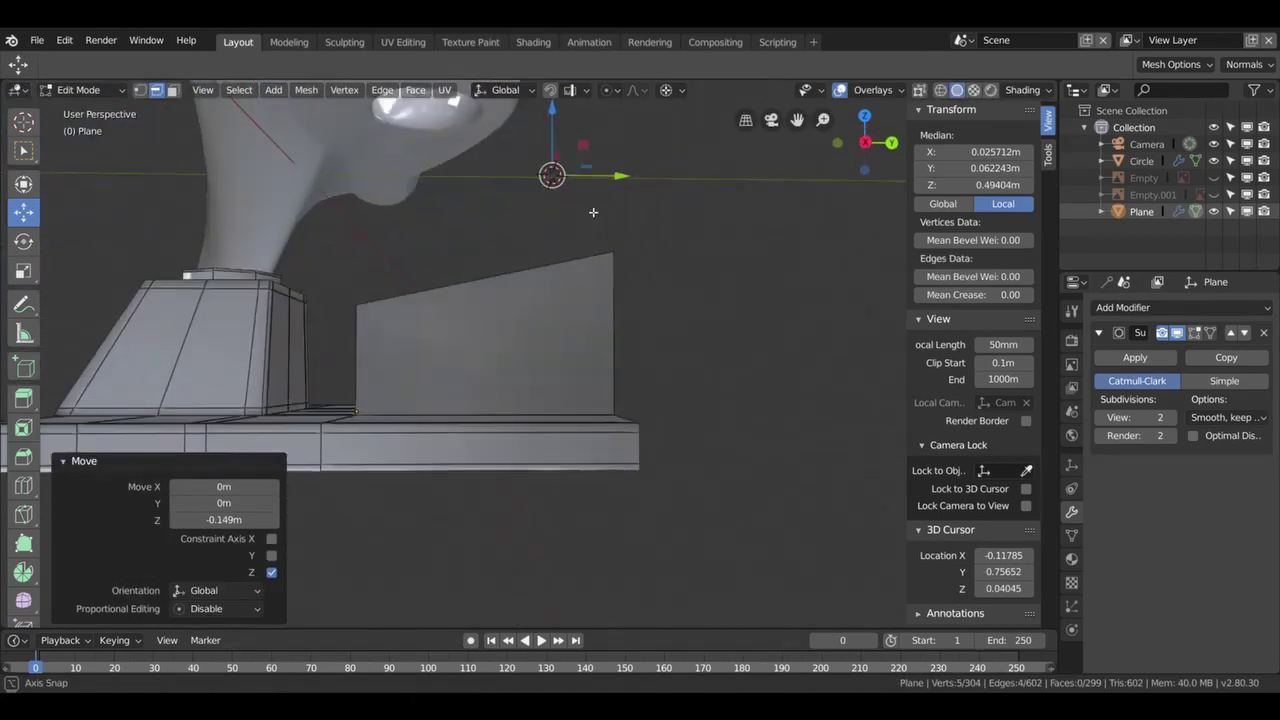
click(760, 252)
key(g)
key(z)
click(758, 240)
- Delete the floor faces between the block and pedestal to open a hole
mouse_move(758, 240)
middle_down()
mouse_move(421, 383)
mouse_move(343, 461)
middle_up()
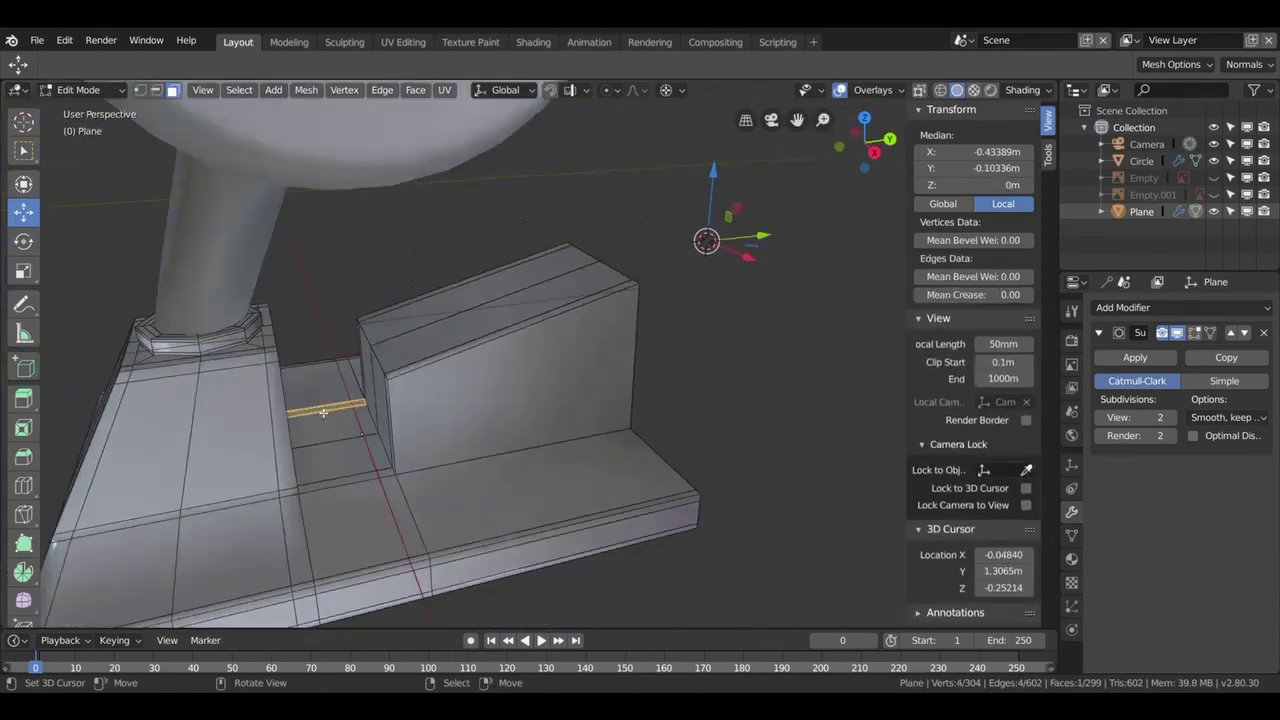
key(3)
shift+click(343, 461)
shift+click(346, 477)
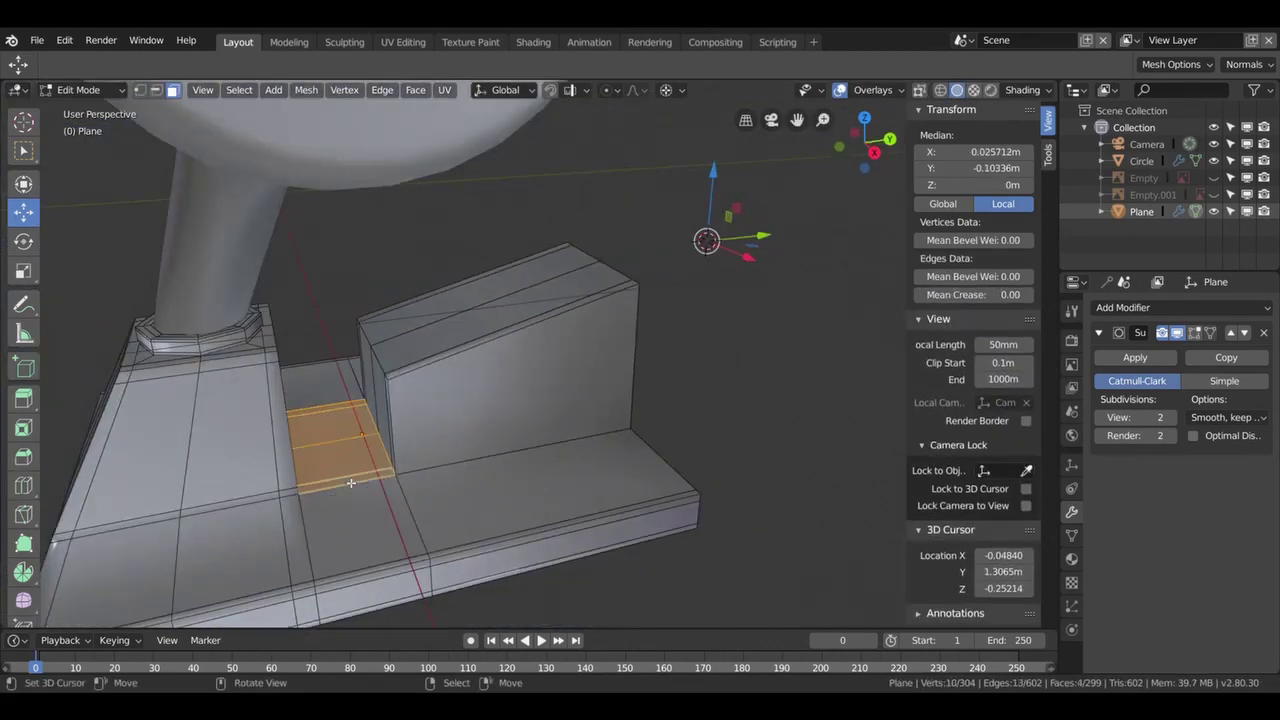
key(x)
click(346, 477)
middle_drag(346, 477, 335, 462)
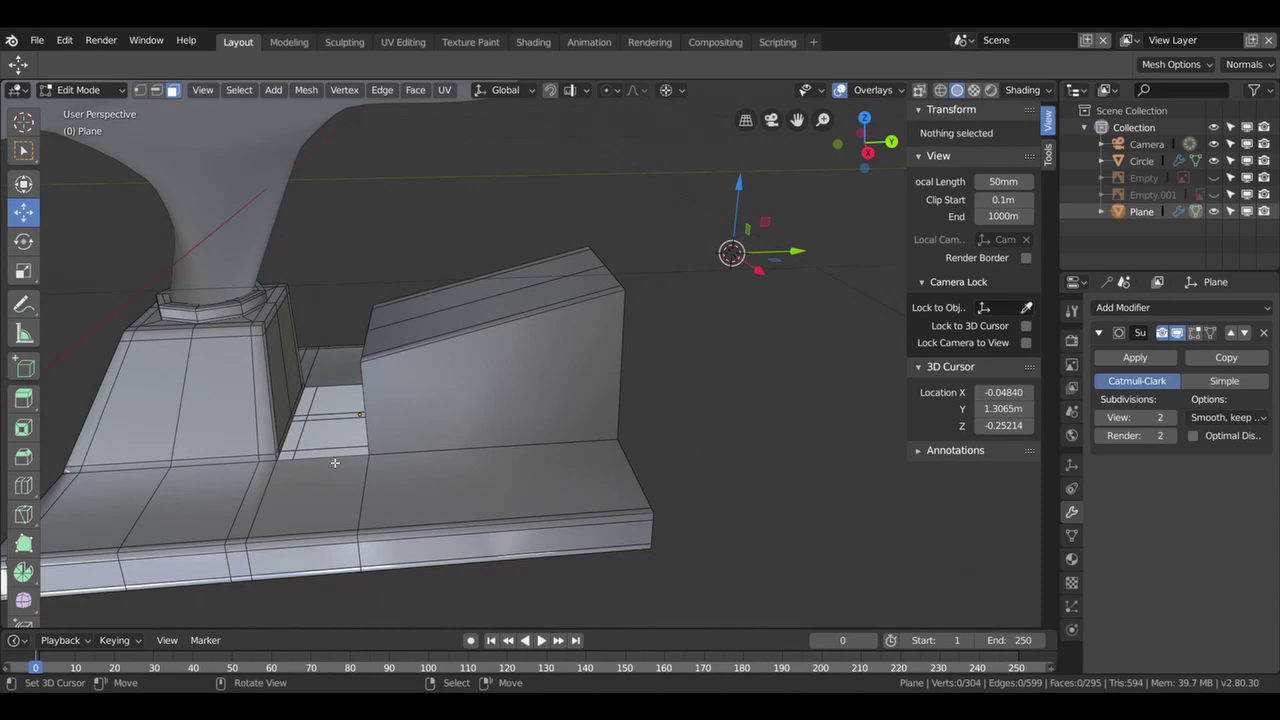
key(ctrl+r)
- Add a centred loop cut around the pedestal
click(242, 397)
right_click(242, 397)
mouse_move(319, 390)
middle_down()
mouse_move(350, 354)
mouse_move(278, 372)
mouse_move(277, 390)
middle_up()
- Select and delete the pedestal's side faces facing the block
key(3)
click(289, 385)
shift+click(277, 389)
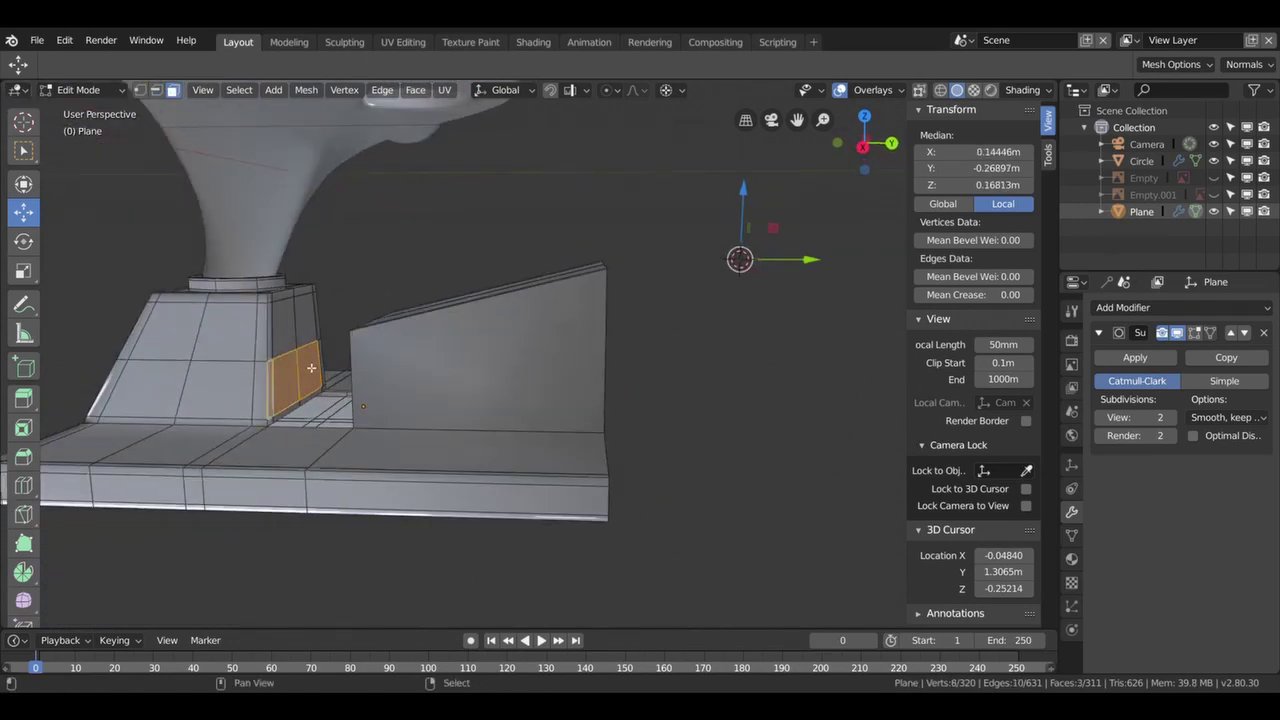
shift+click(325, 364)
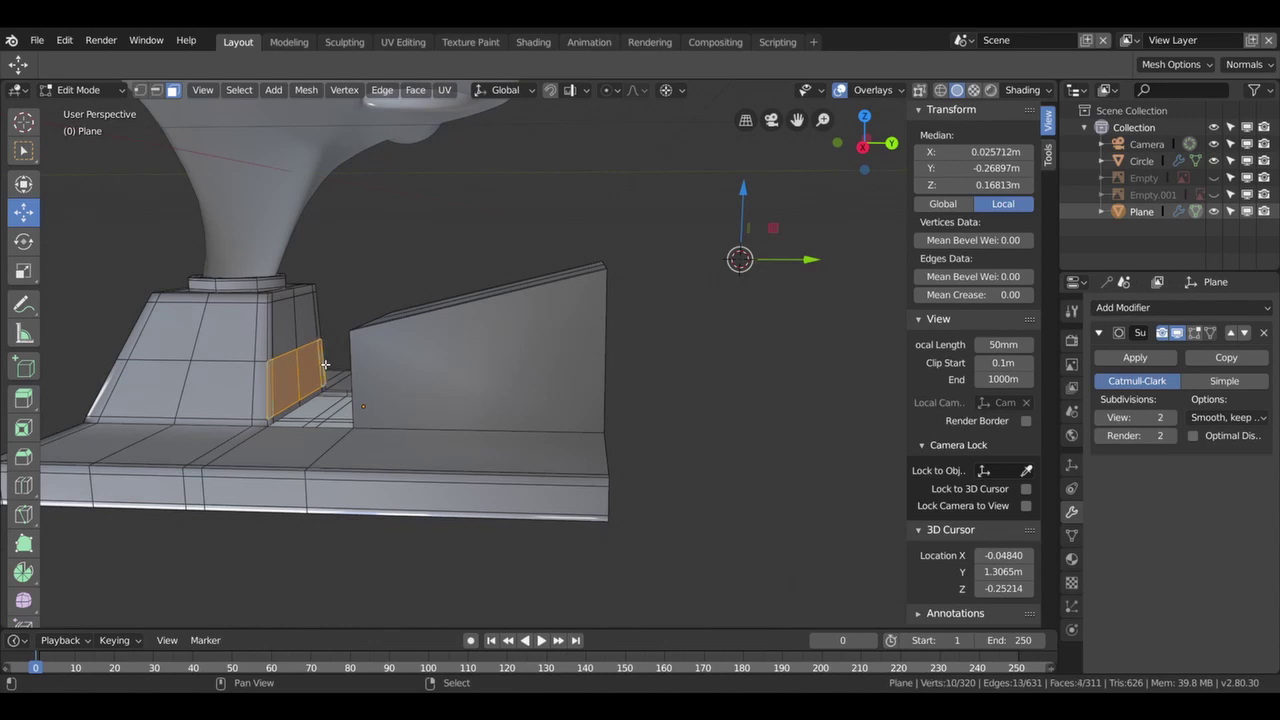
shift+click(277, 426)
shift+click(289, 418)
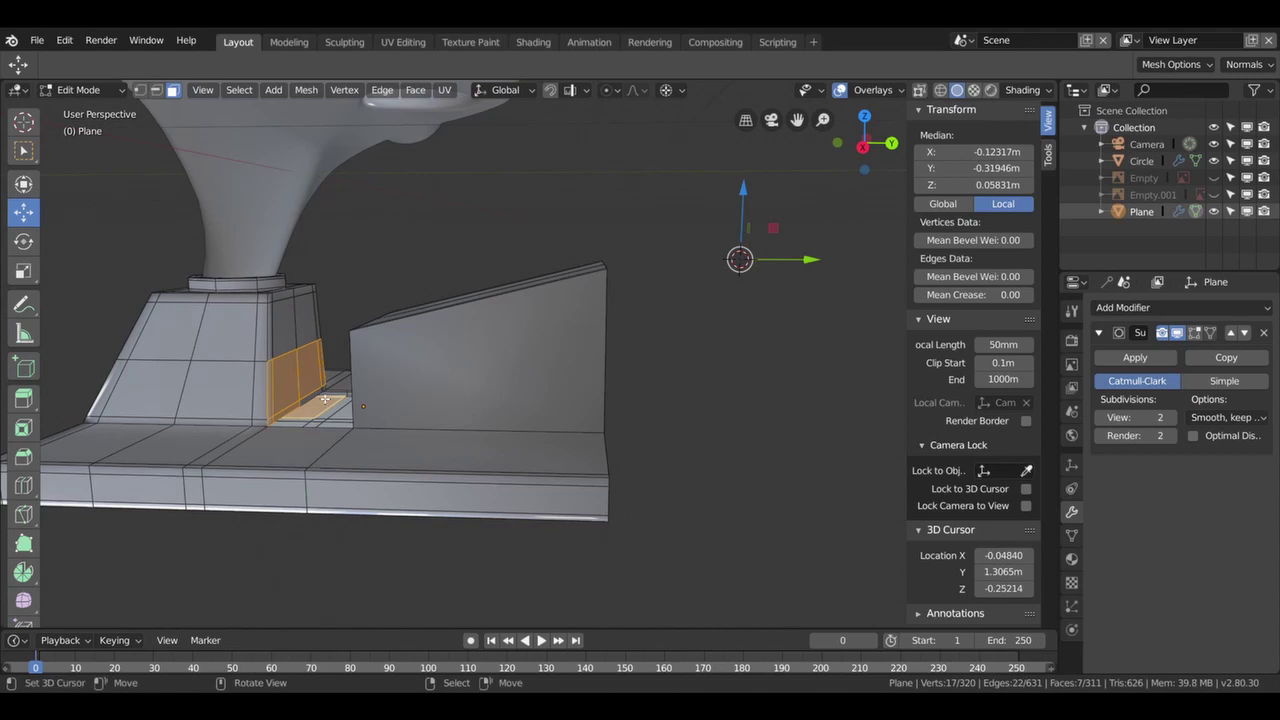
click(318, 404)
click(317, 390)
shift+click(322, 394)
shift+click(322, 368)
shift+click(305, 378)
shift+click(289, 383)
shift+click(276, 389)
key(x)
click(293, 415)
- Delete the two thin inner side faces of the block and the remaining narrow face
middle_drag(293, 415, 360, 378)
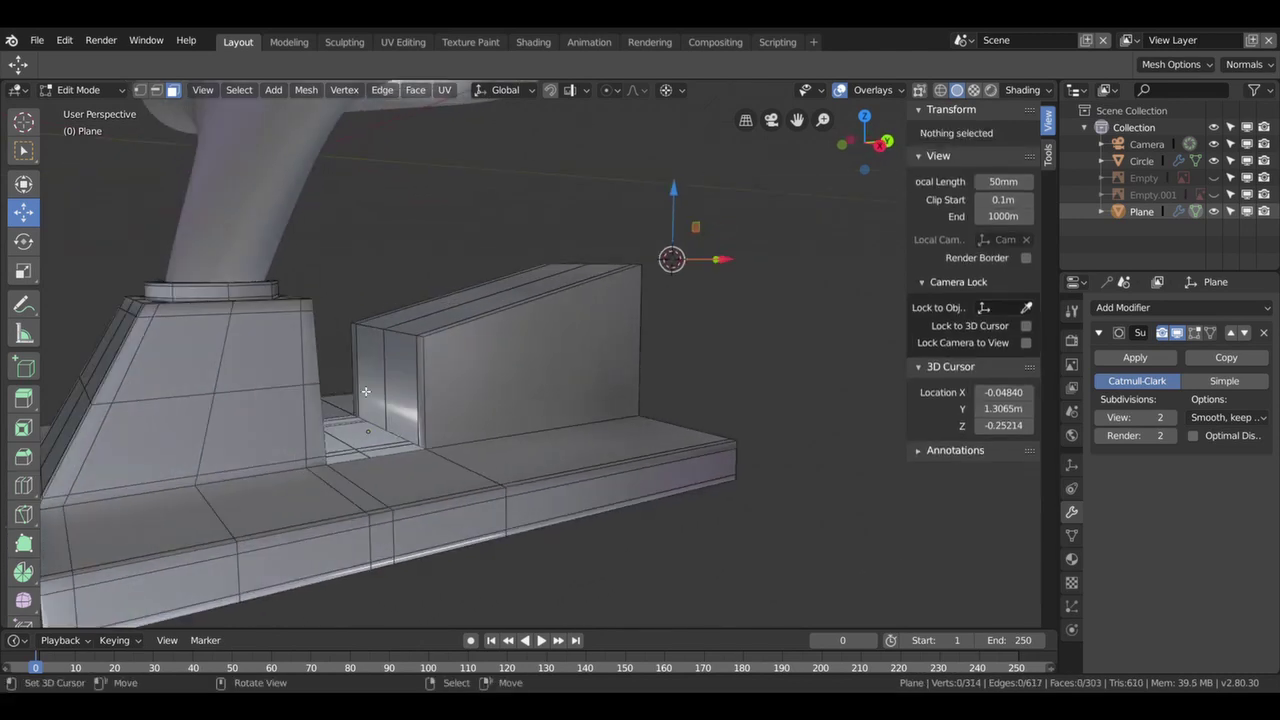
click(363, 370)
shift+click(375, 377)
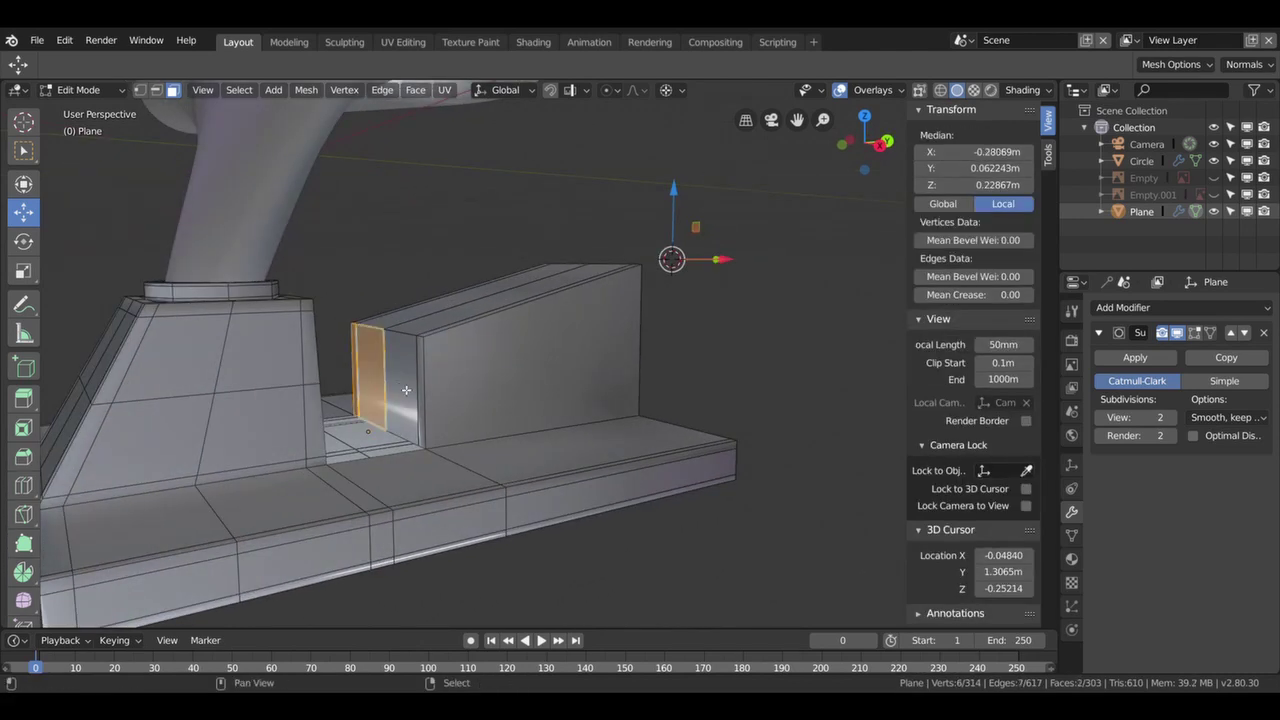
key(x)
click(406, 388)
mouse_move(406, 388)
middle_down()
mouse_move(380, 404)
mouse_move(374, 386)
mouse_move(448, 413)
middle_up()
click(482, 398)
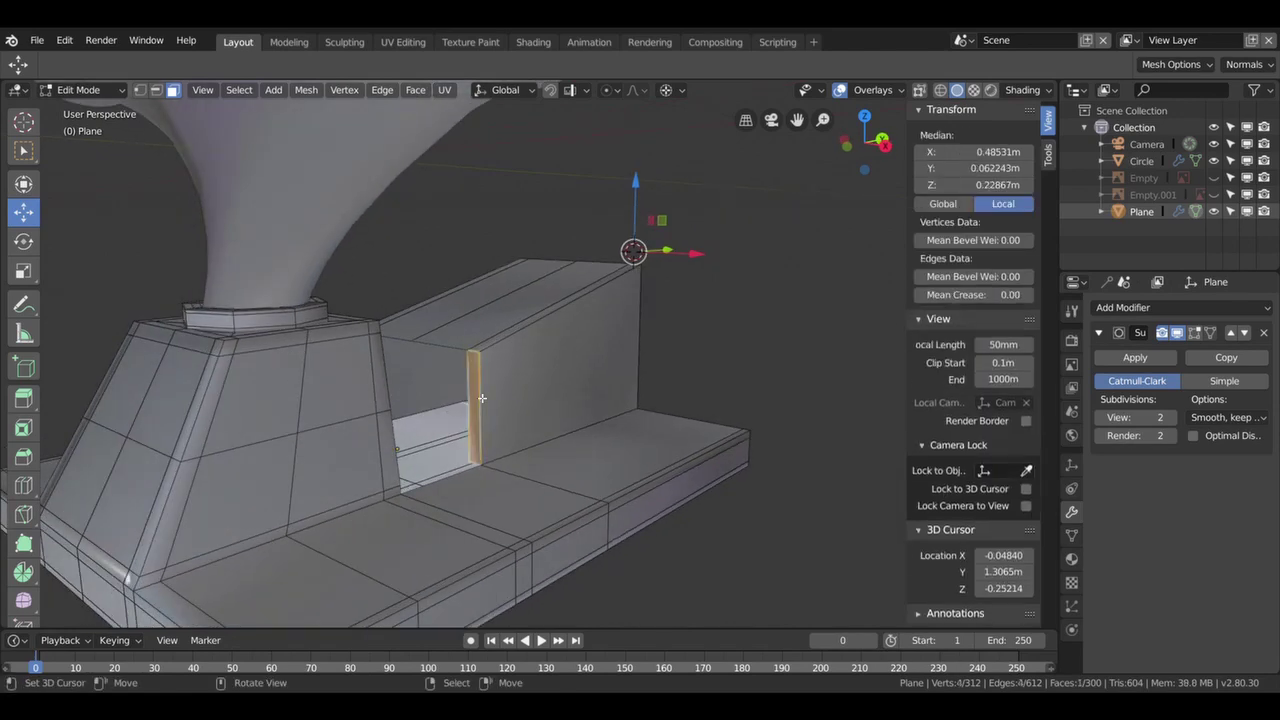
key(x)
click(482, 398)
mouse_move(480, 400)
middle_down()
mouse_move(437, 420)
mouse_move(354, 394)
mouse_move(370, 432)
mouse_move(406, 443)
mouse_move(423, 414)
mouse_move(445, 409)
mouse_move(399, 406)
middle_up()
- Fill a face joining a pedestal vertex to the block's two left corner vertices
click(145, 92)
click(268, 373)
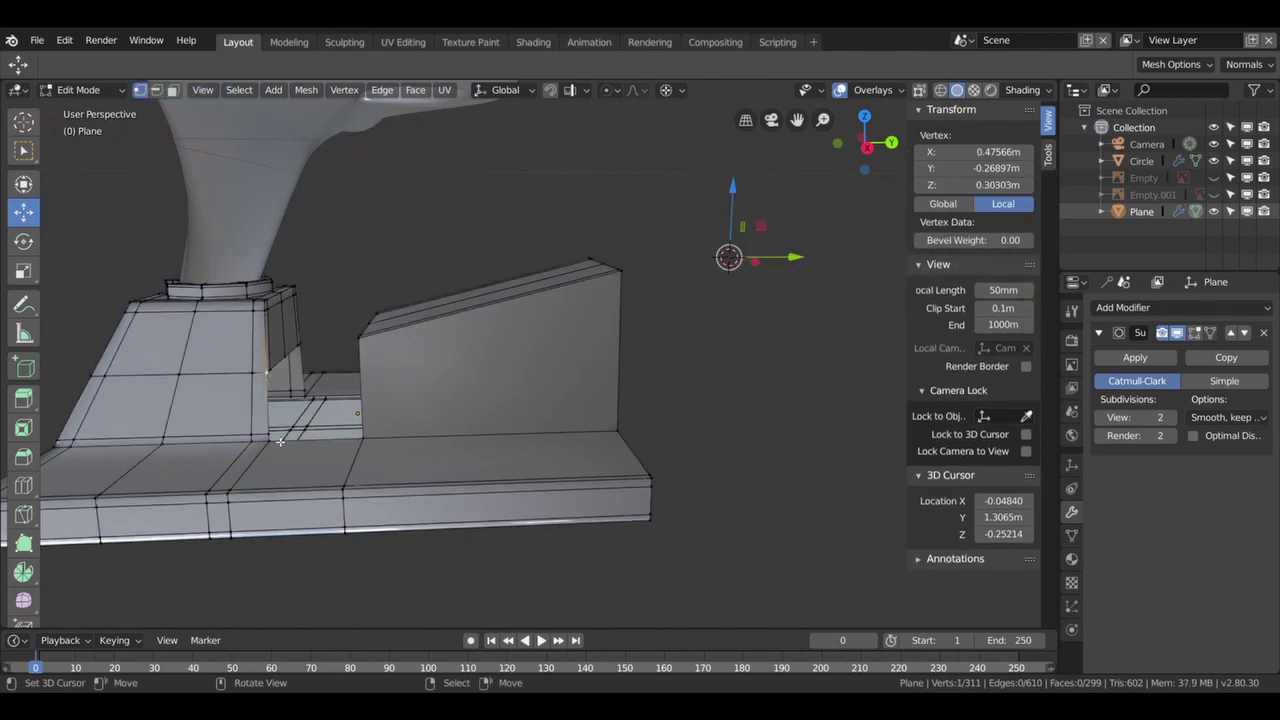
shift+click(366, 352)
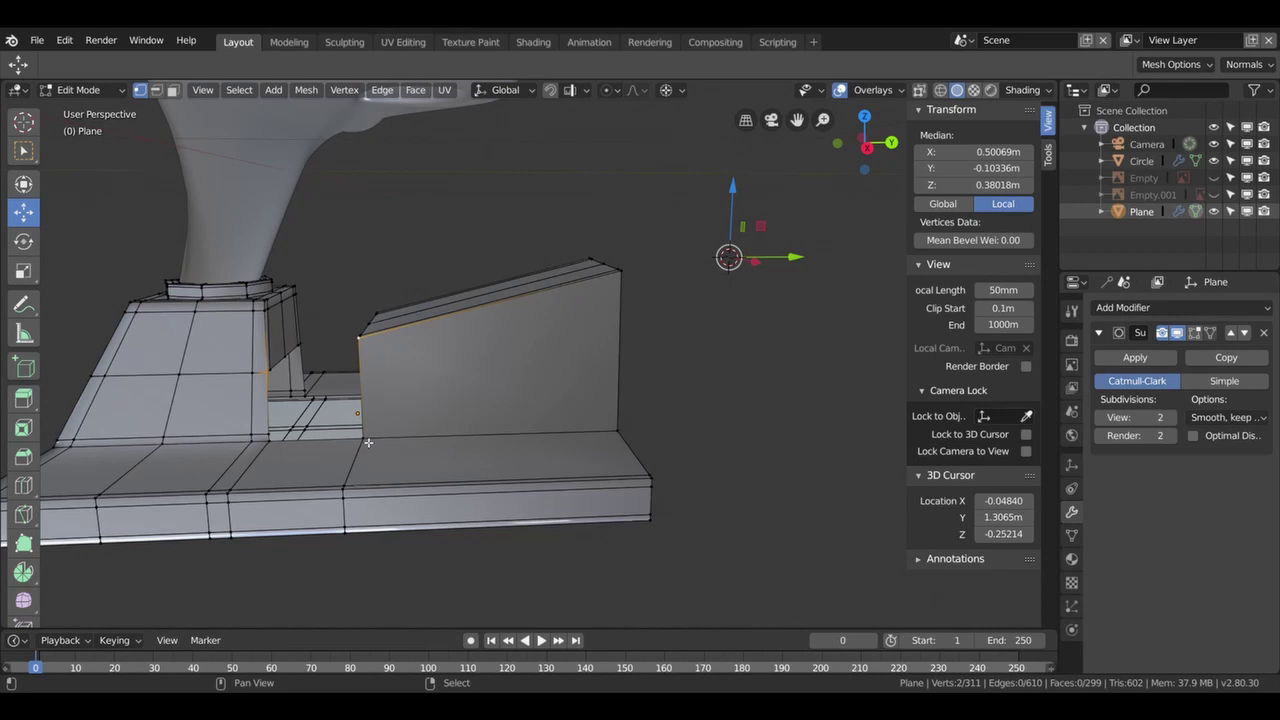
shift+click(368, 442)
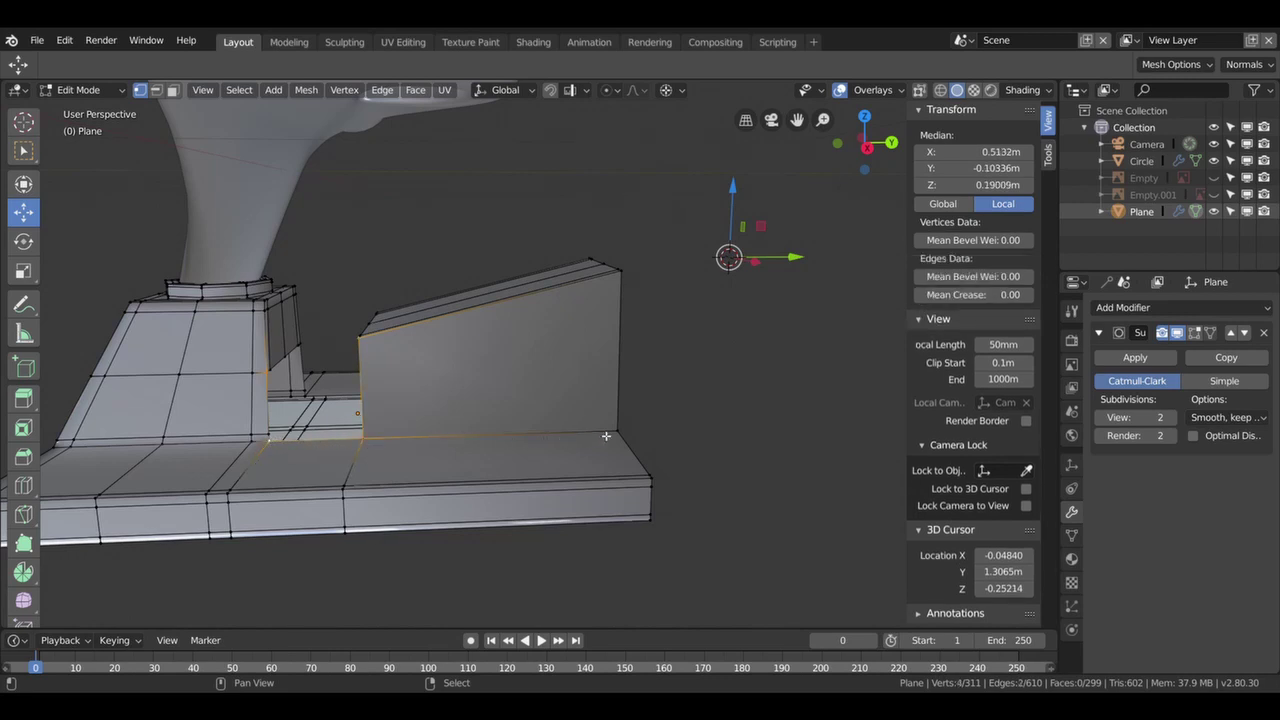
key(f)
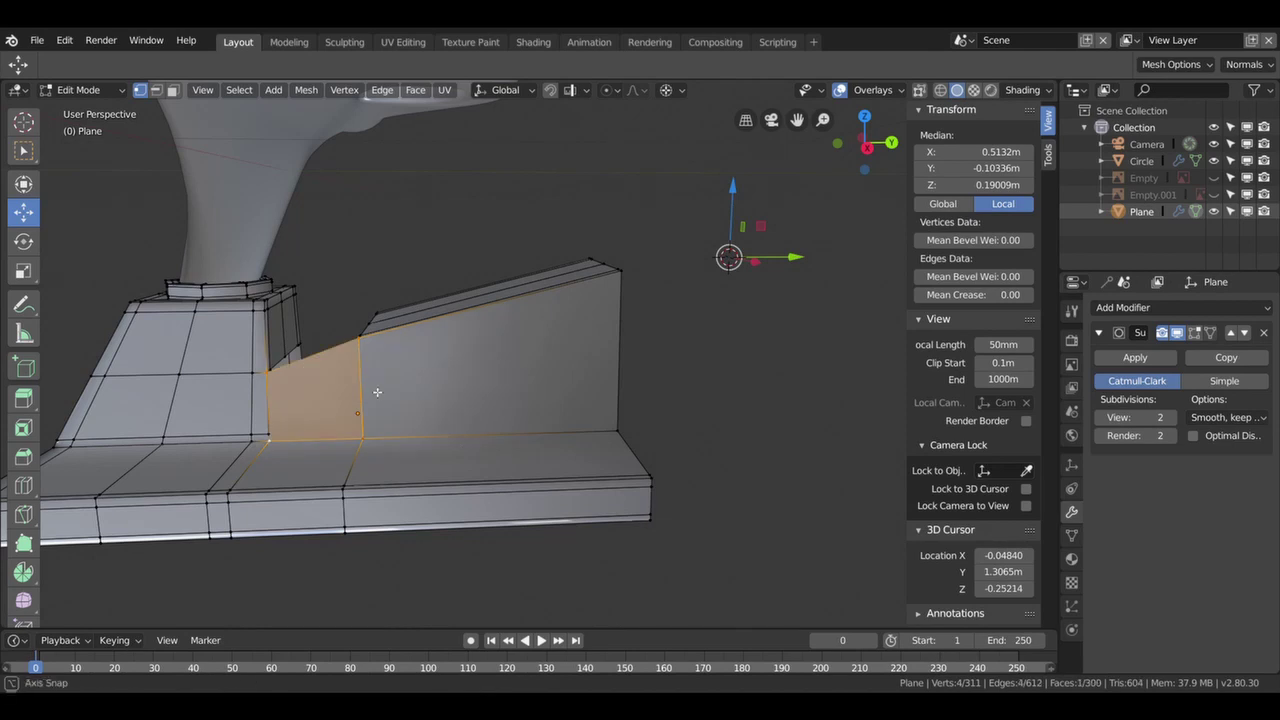
- Dissolve the extra edge loop along the lower base edge
middle_drag(375, 392, 172, 400)
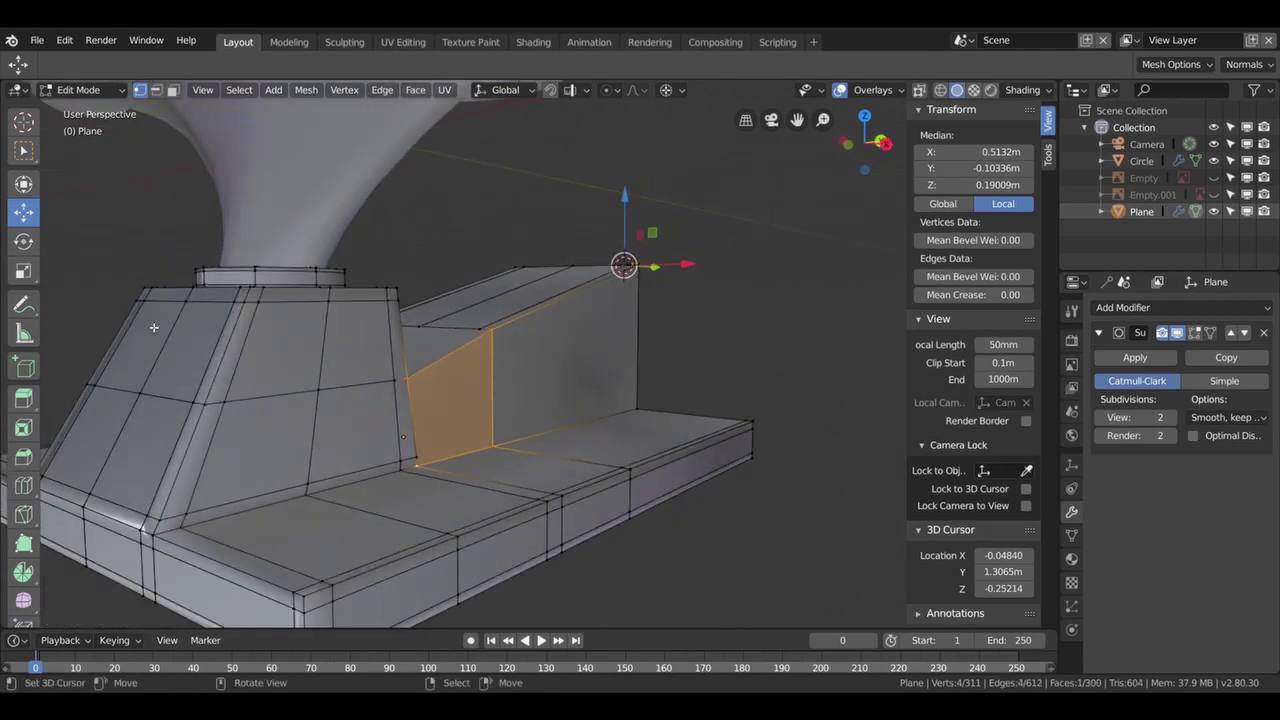
alt+click(288, 488)
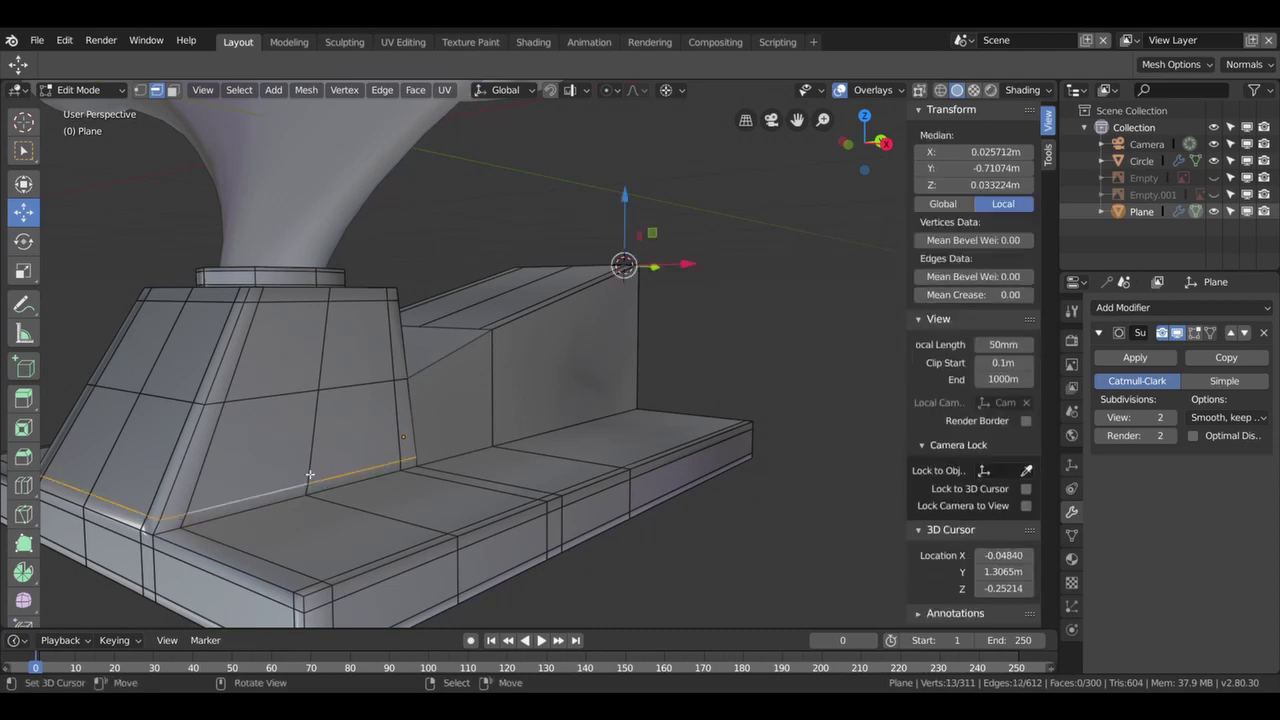
key(x)
click(278, 550)
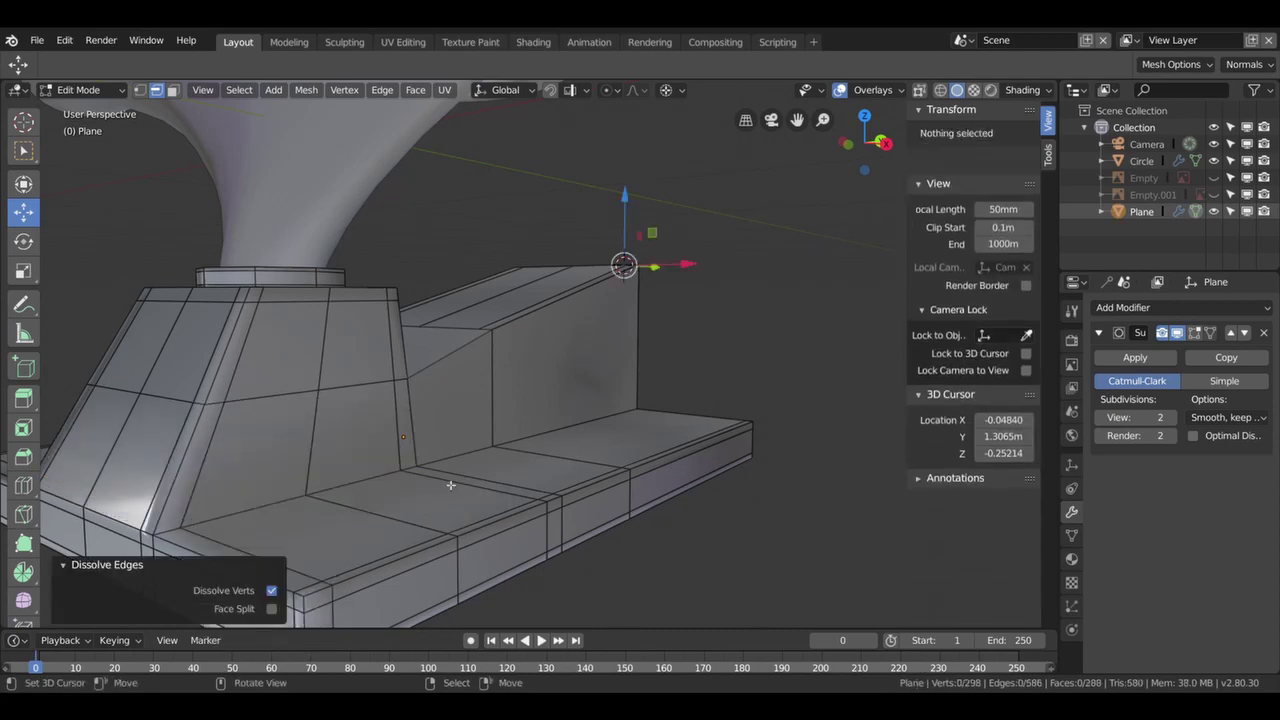
- Fill a face between the block's top corner and the pedestal's base vertex
middle_drag(421, 506, 371, 451)
mouse_move(343, 366)
middle_down()
mouse_move(46, 362)
mouse_move(497, 380)
mouse_move(694, 371)
mouse_move(253, 165)
mouse_move(46, 174)
mouse_move(626, 354)
mouse_move(468, 366)
mouse_move(181, 111)
middle_up()
click(329, 297)
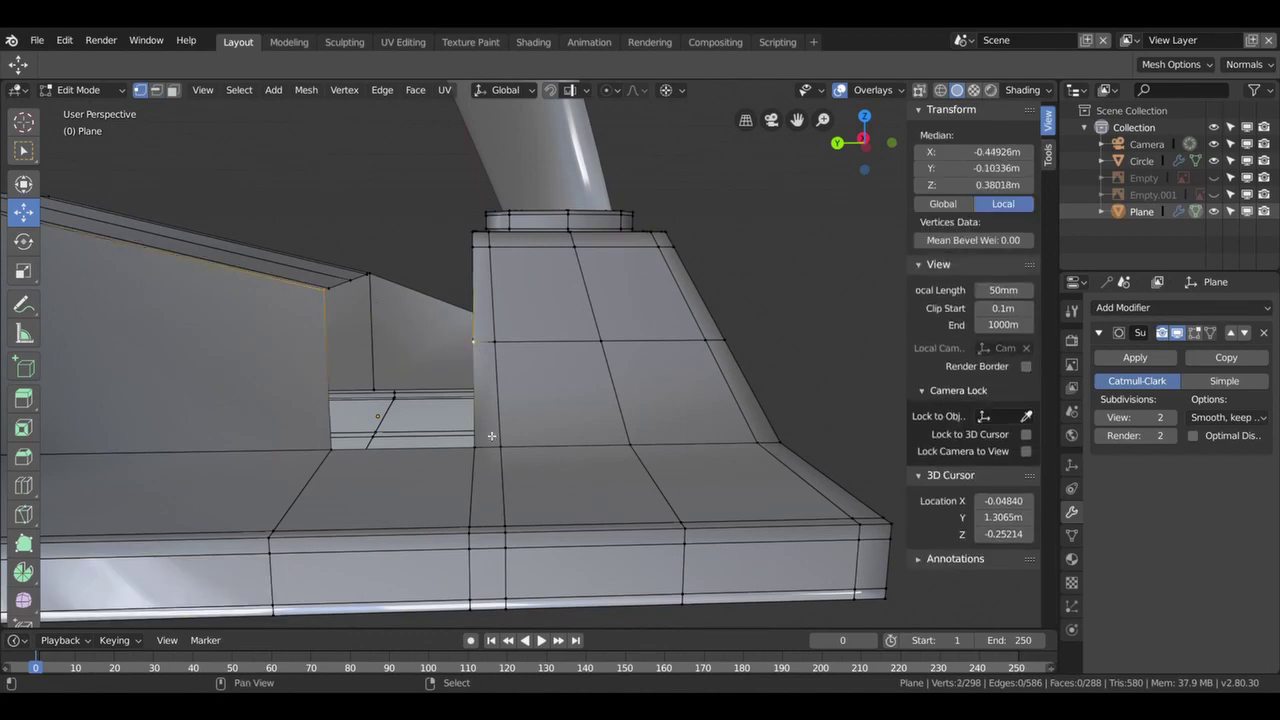
shift+click(476, 449)
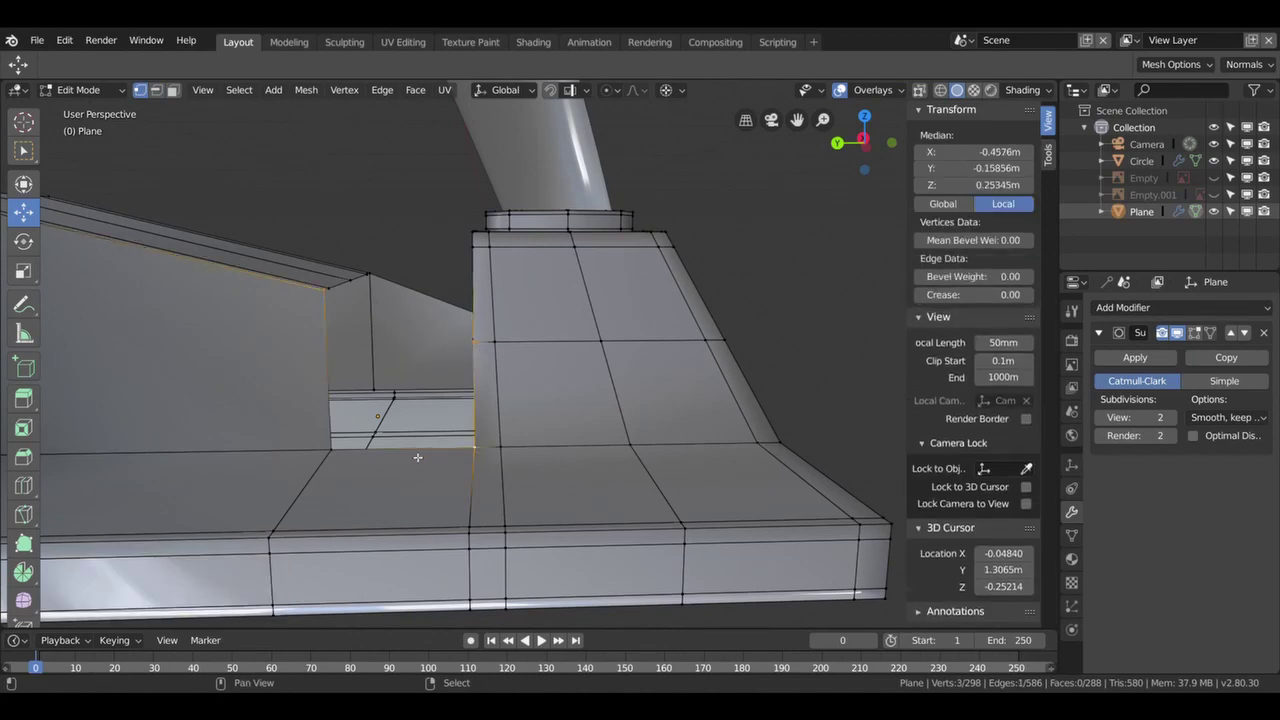
key(f)
- Fill the remaining window-shaped hole beside the block with a face
middle_drag(339, 454, 631, 445)
mouse_move(666, 380)
middle_down()
mouse_move(625, 409)
mouse_move(617, 356)
middle_up()
click(720, 379)
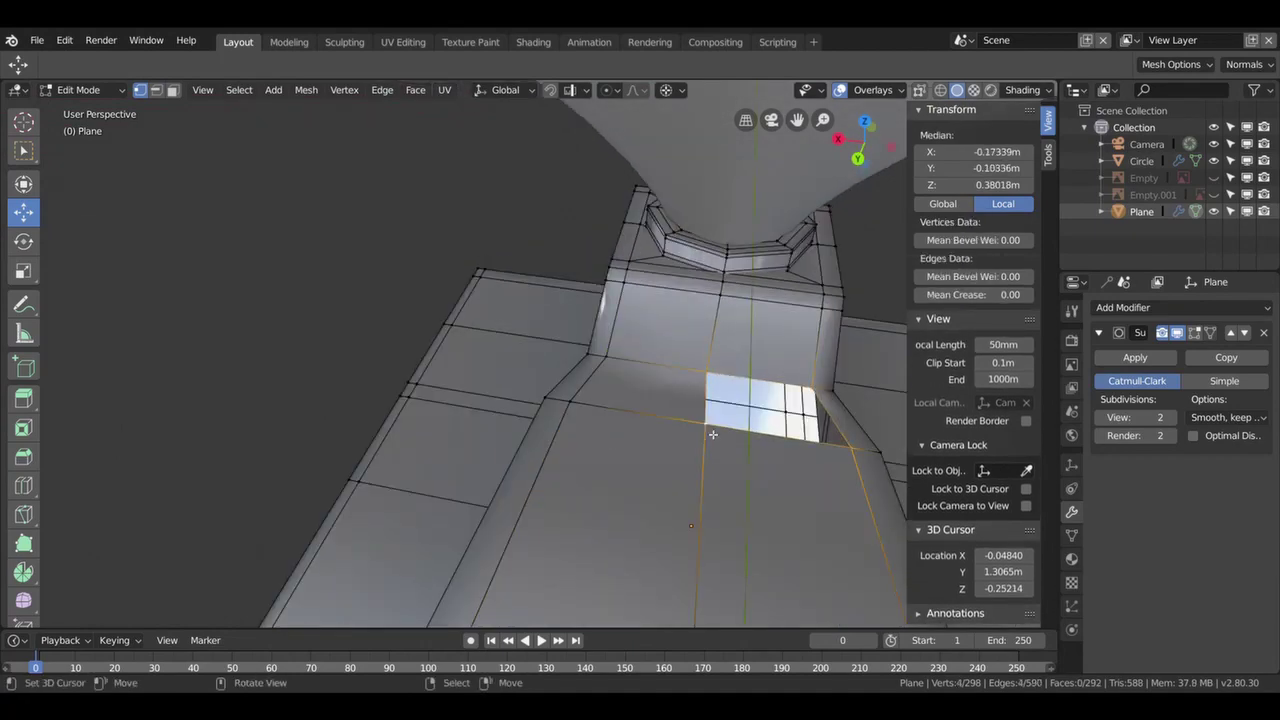
key(f)
- Edge-slide the base edge loop toward the pedestal
middle_drag(712, 434, 580, 373)
key(2)
alt+click(580, 373)
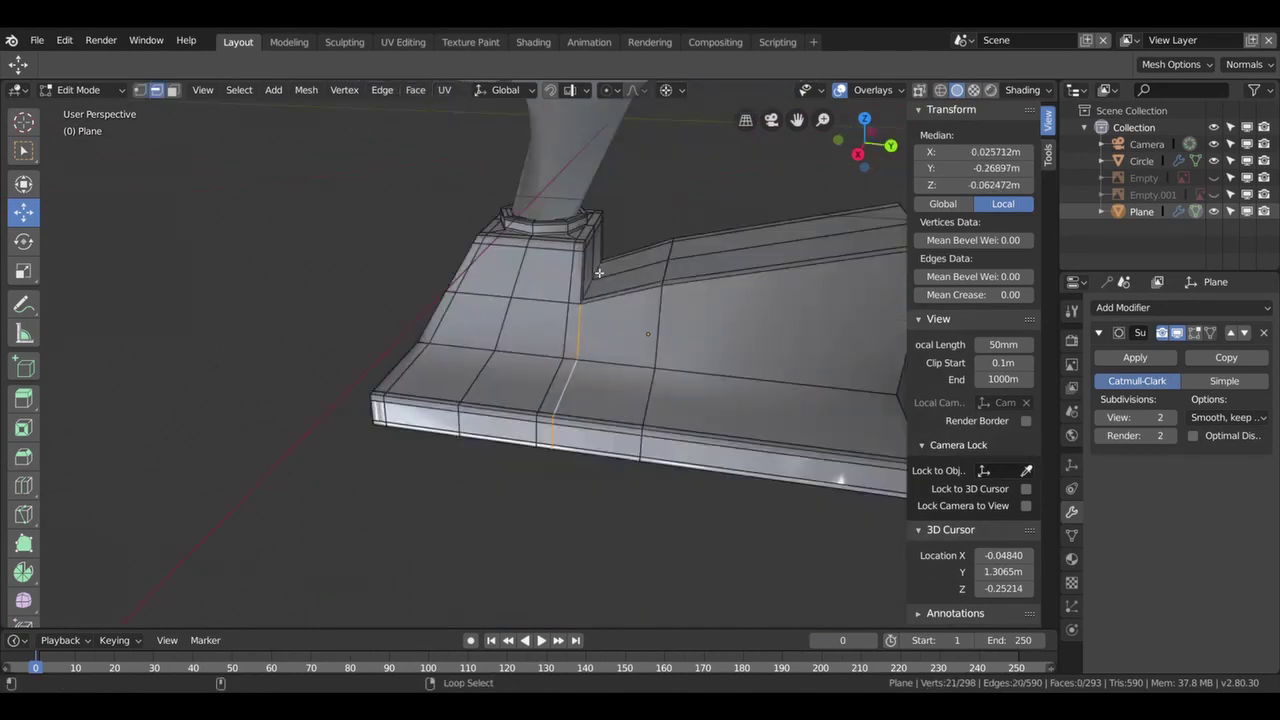
middle_drag(601, 272, 426, 268)
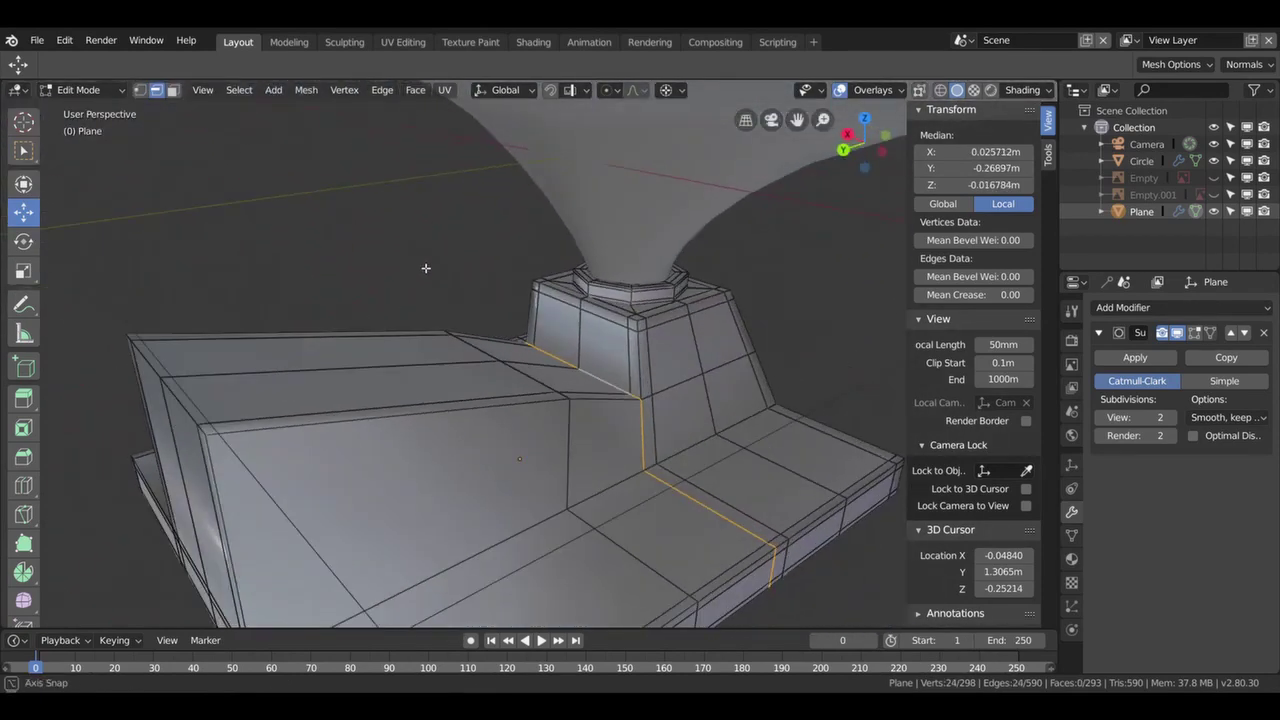
key(g)
key(g)
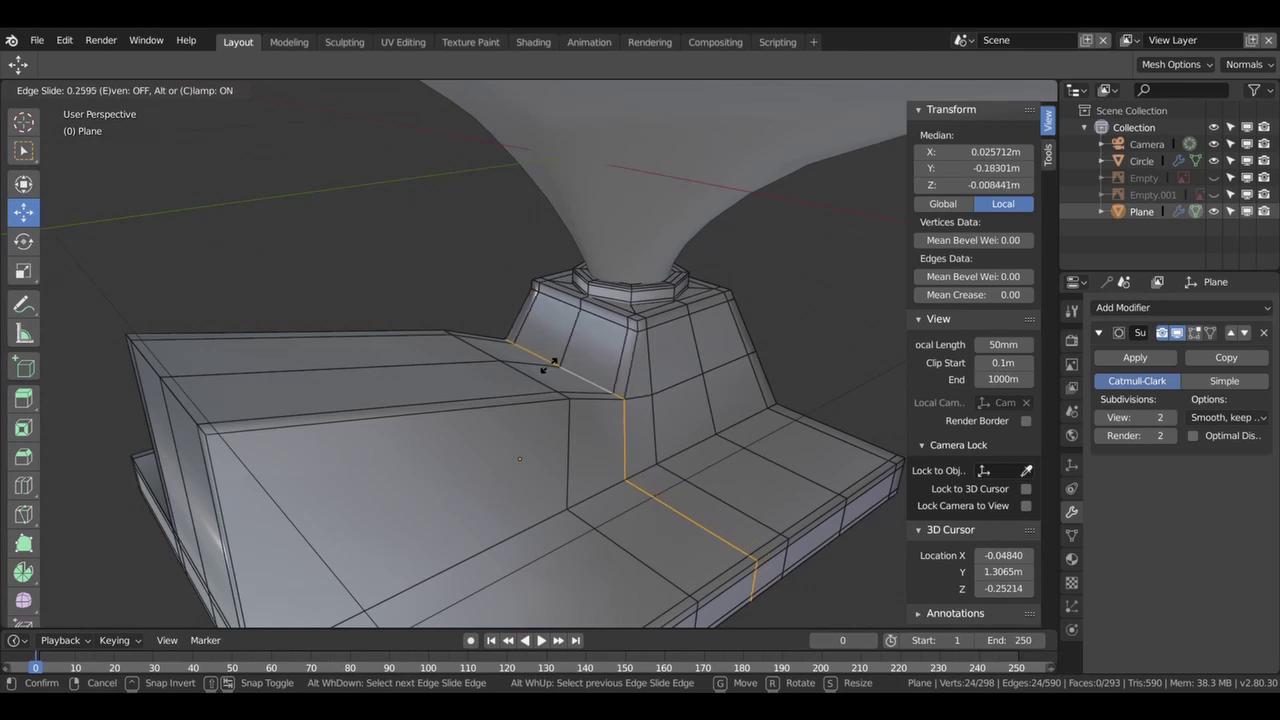
click(549, 365)
- Dissolve the top pedestal edge loop and start sliding the boss block's loop
key(alt+a)
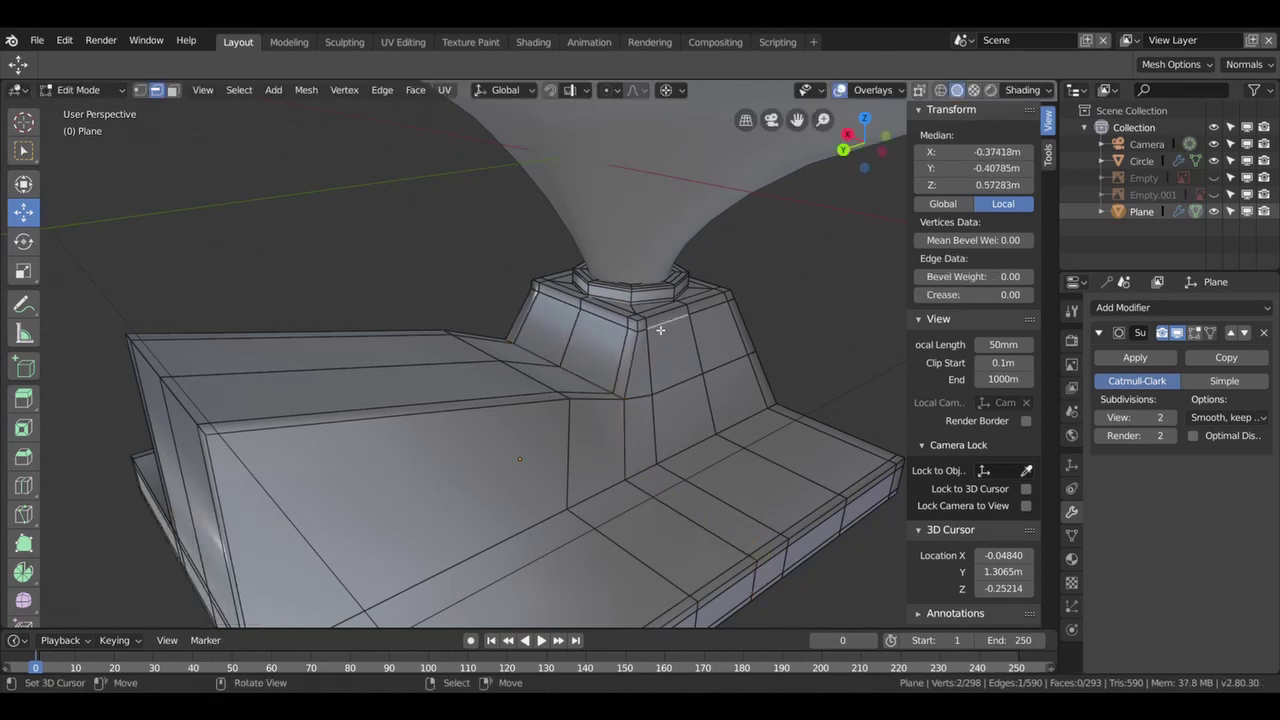
alt+click(654, 331)
key(x)
click(655, 325)
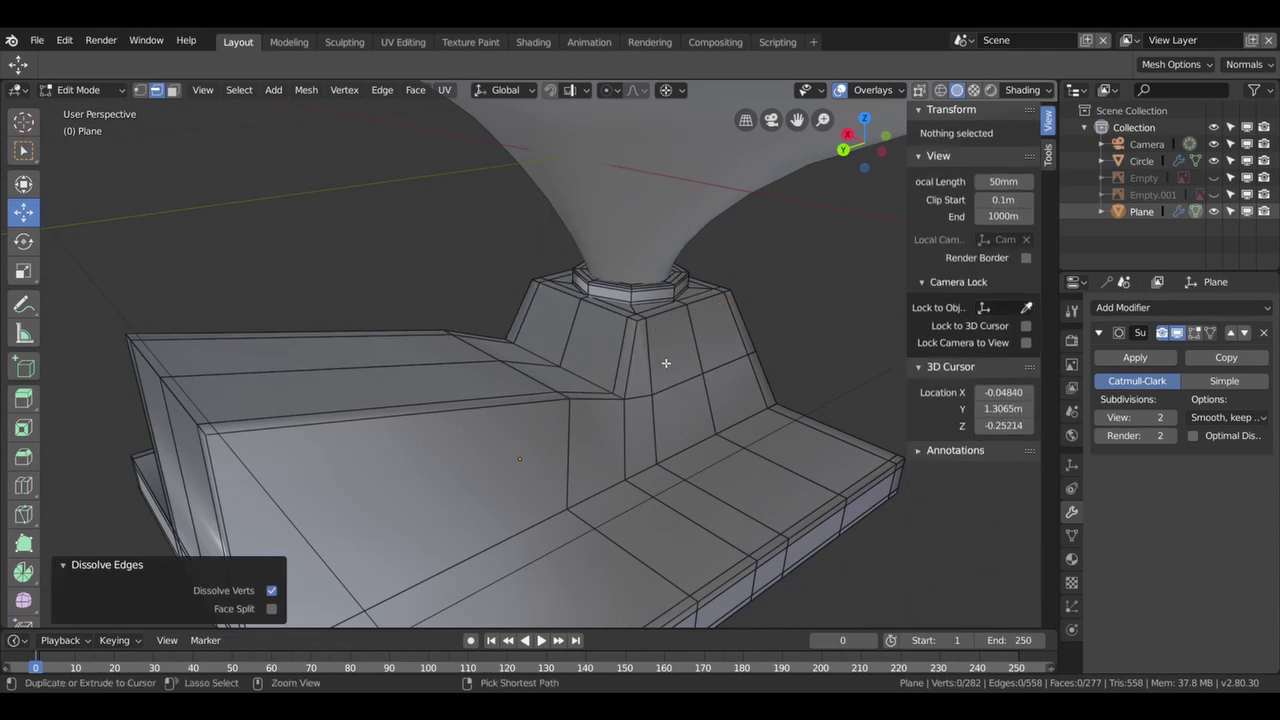
alt+click(664, 358)
key(g)
key(g)
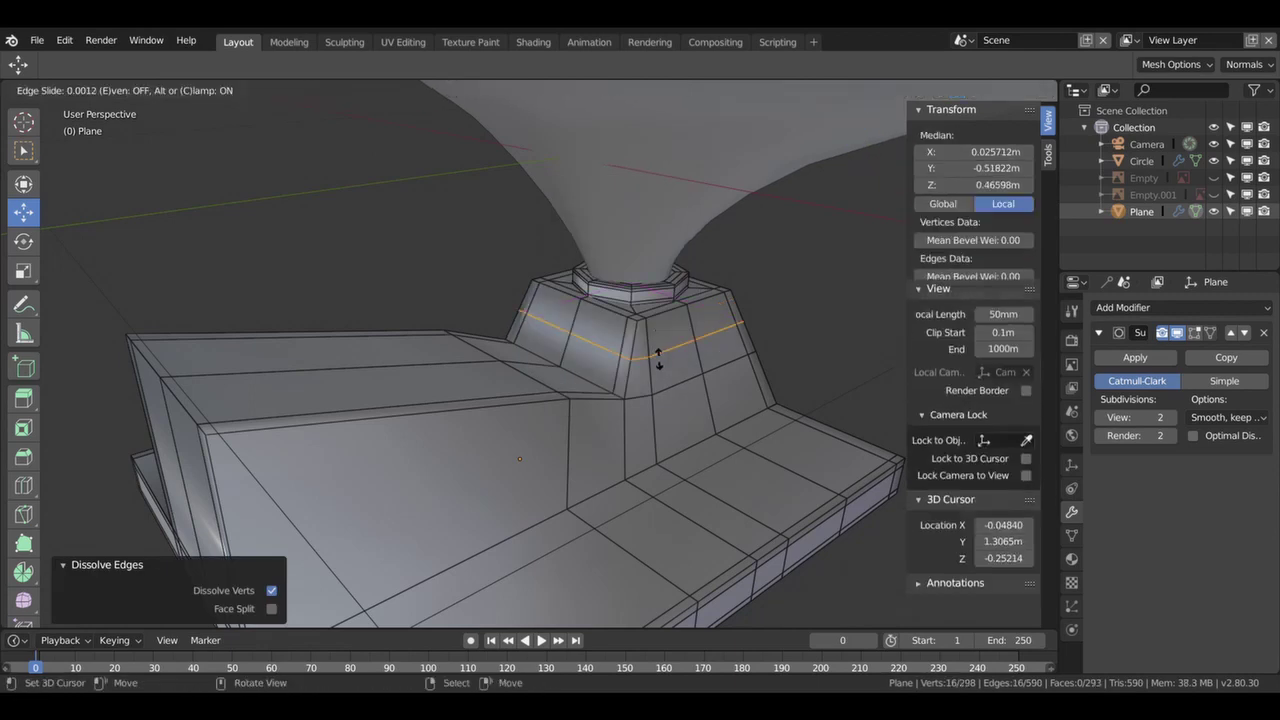
- Place the boss block loop and add support loops on the block side, flange, and upper side
click(662, 331)
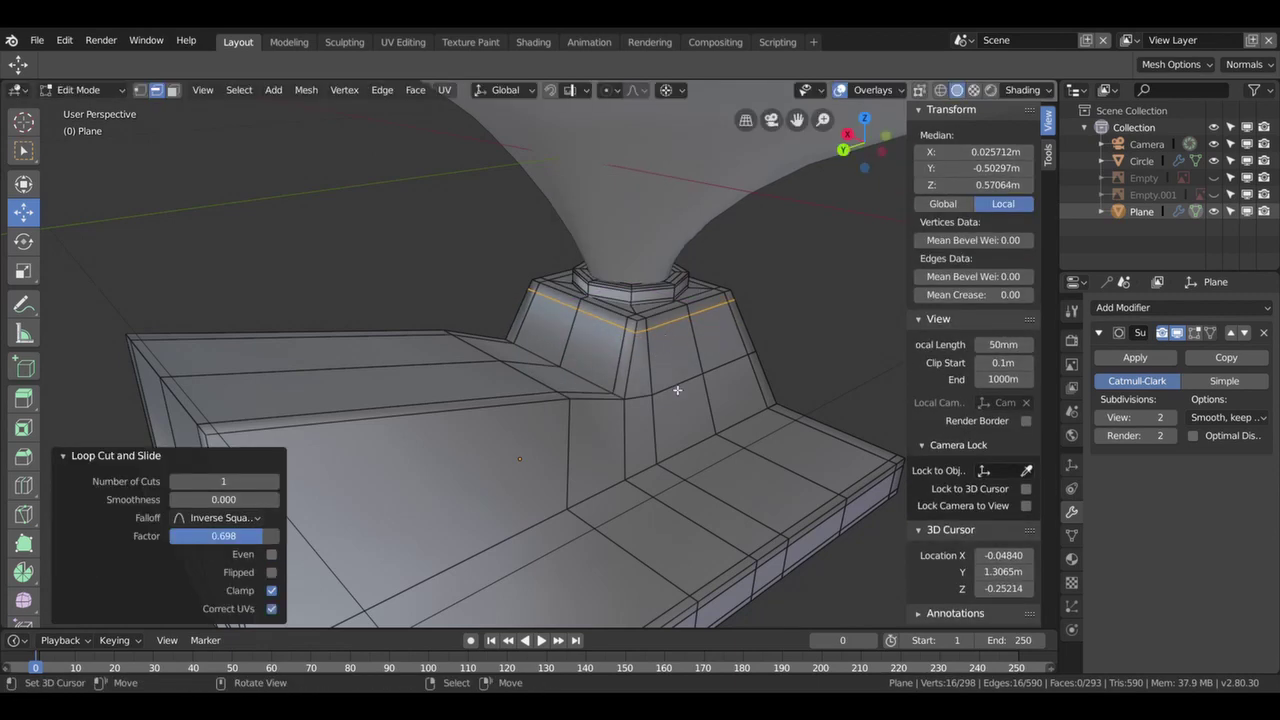
middle_drag(677, 390, 583, 449)
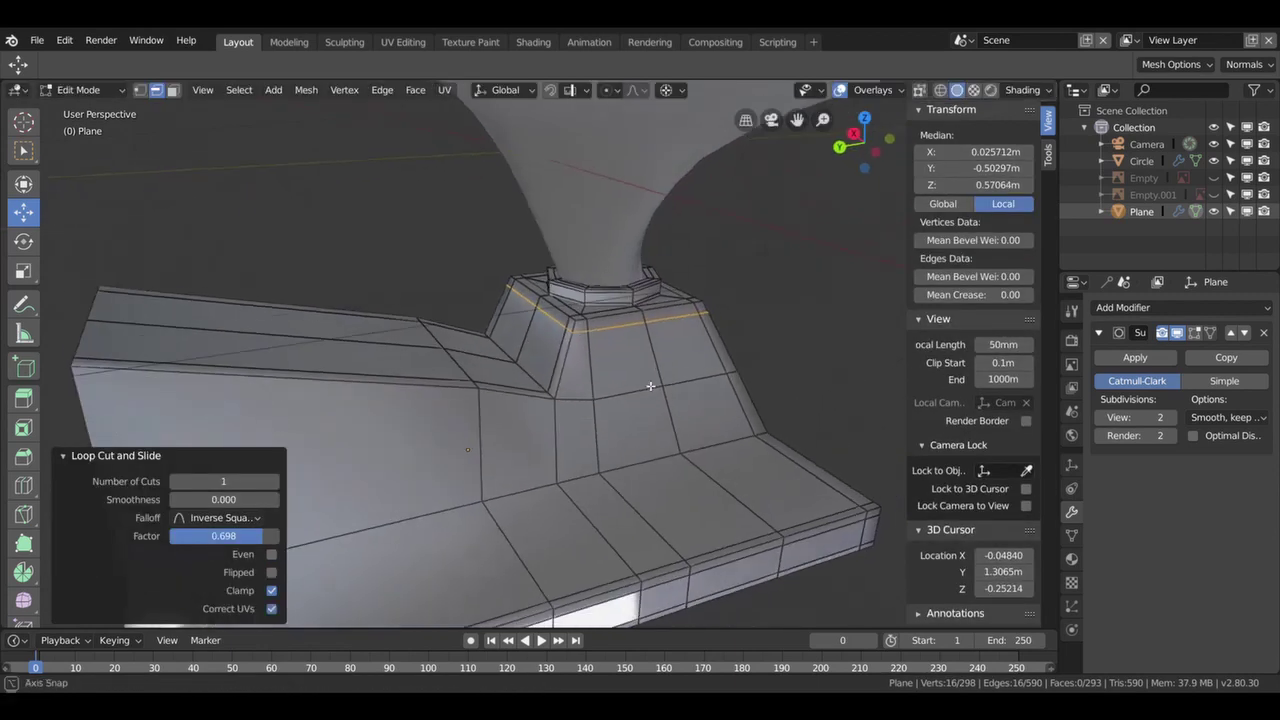
click(581, 452)
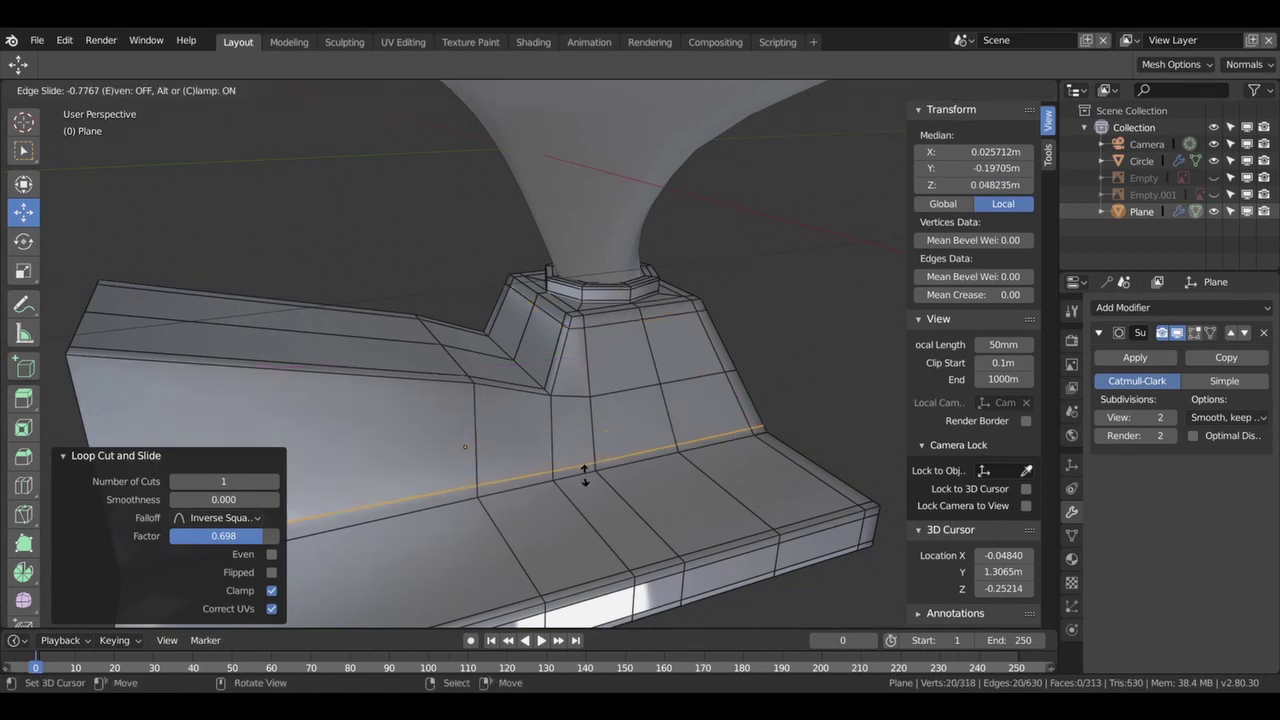
click(587, 477)
click(518, 526)
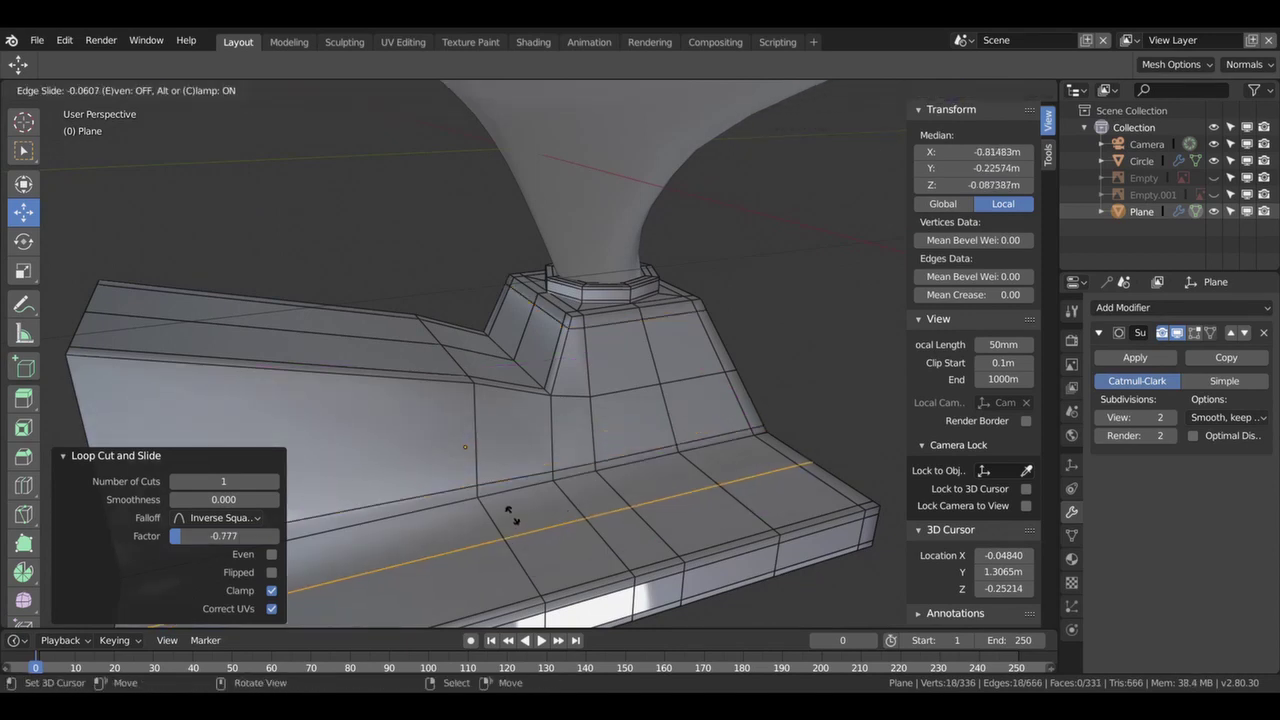
click(505, 478)
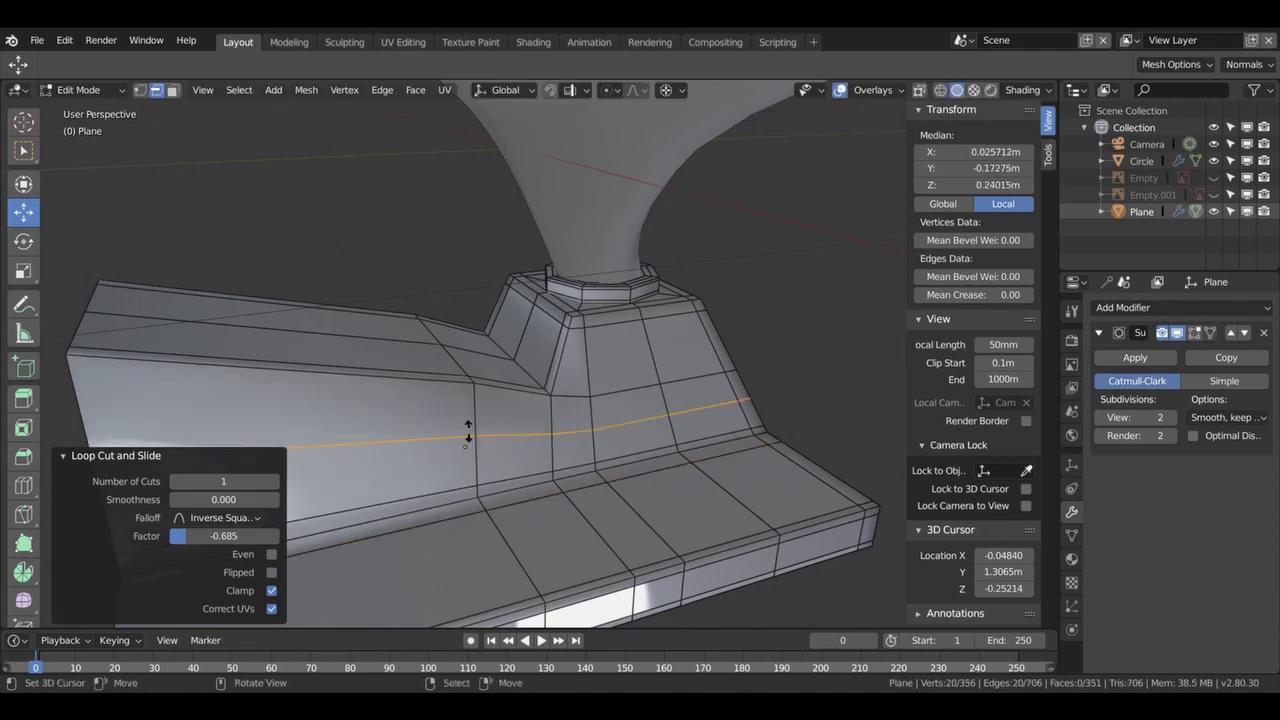
click(470, 418)
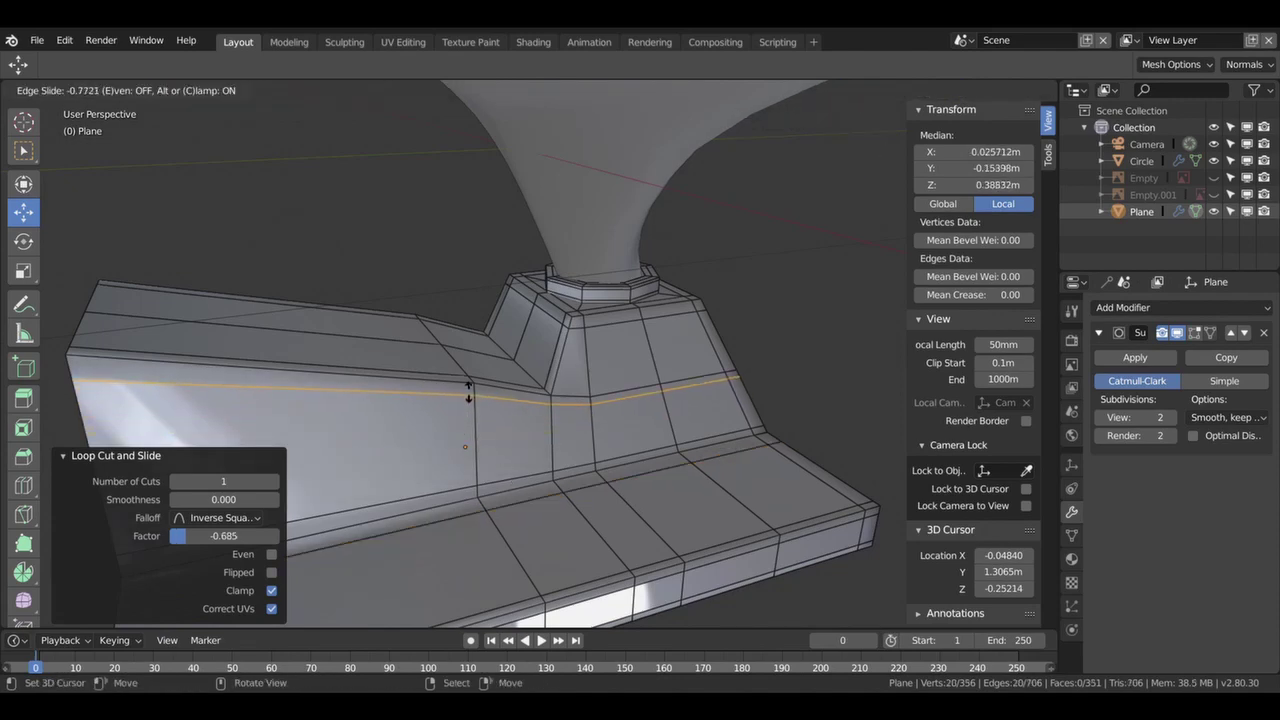
click(467, 395)
- Check the smoothed baseplate in Object Mode to review the new support loops
mouse_move(412, 428)
middle_down()
mouse_move(502, 418)
mouse_move(587, 443)
middle_up()
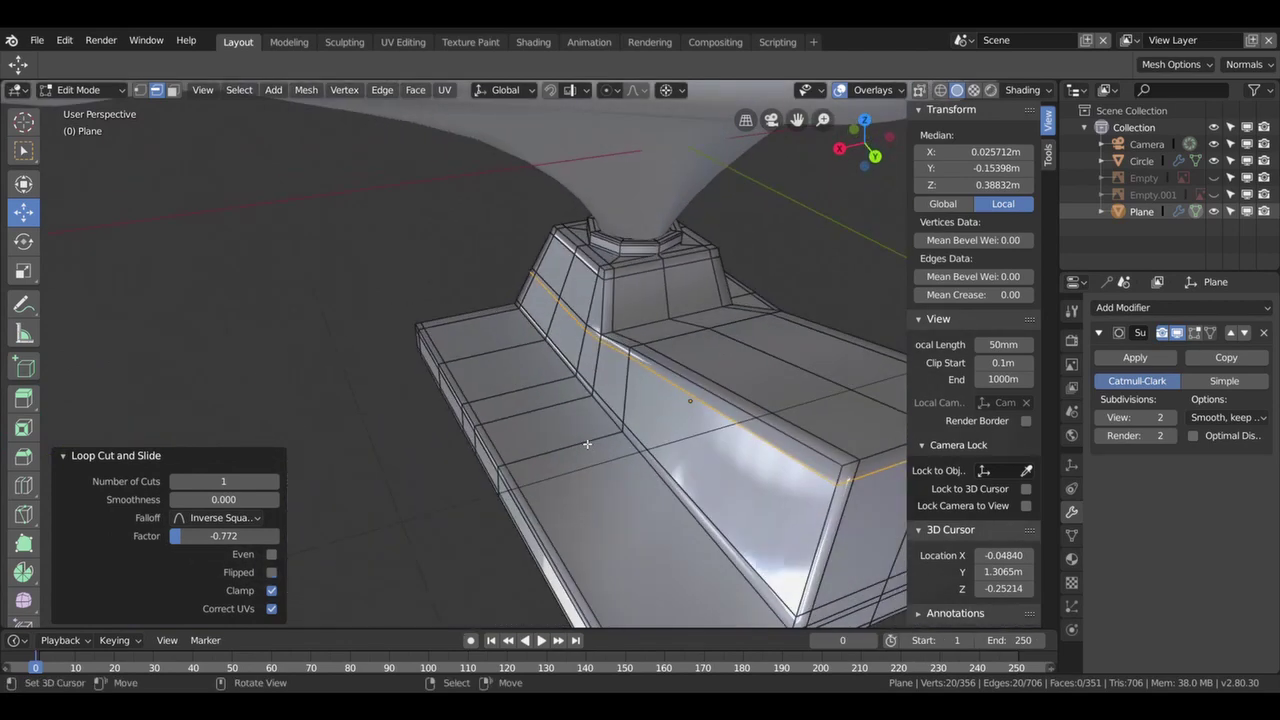
key(Tab)
mouse_move(587, 443)
middle_down()
mouse_move(622, 426)
mouse_move(605, 353)
mouse_move(534, 380)
mouse_move(463, 359)
mouse_move(488, 374)
mouse_move(585, 350)
middle_up()
key(Tab)
key(Tab)
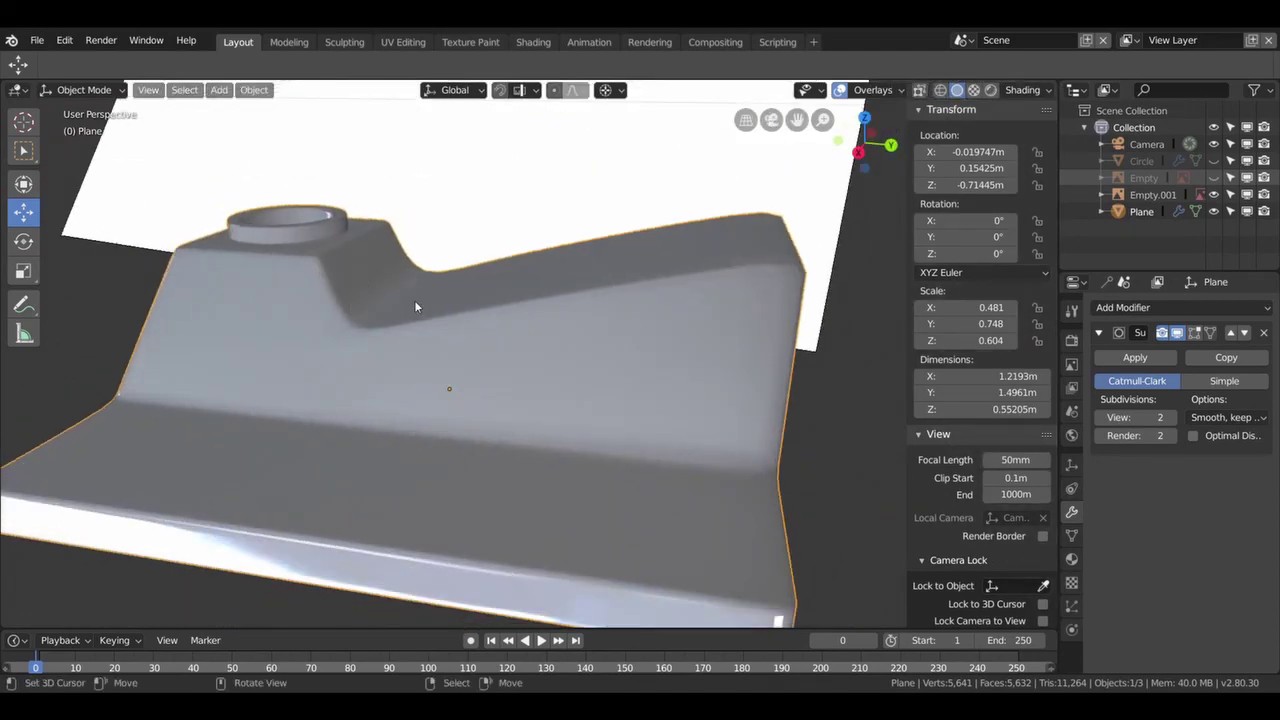
- Add a ridge-side edge loop slid to factor 0.679, then review the smoothed baseplate from top view
key(Tab)
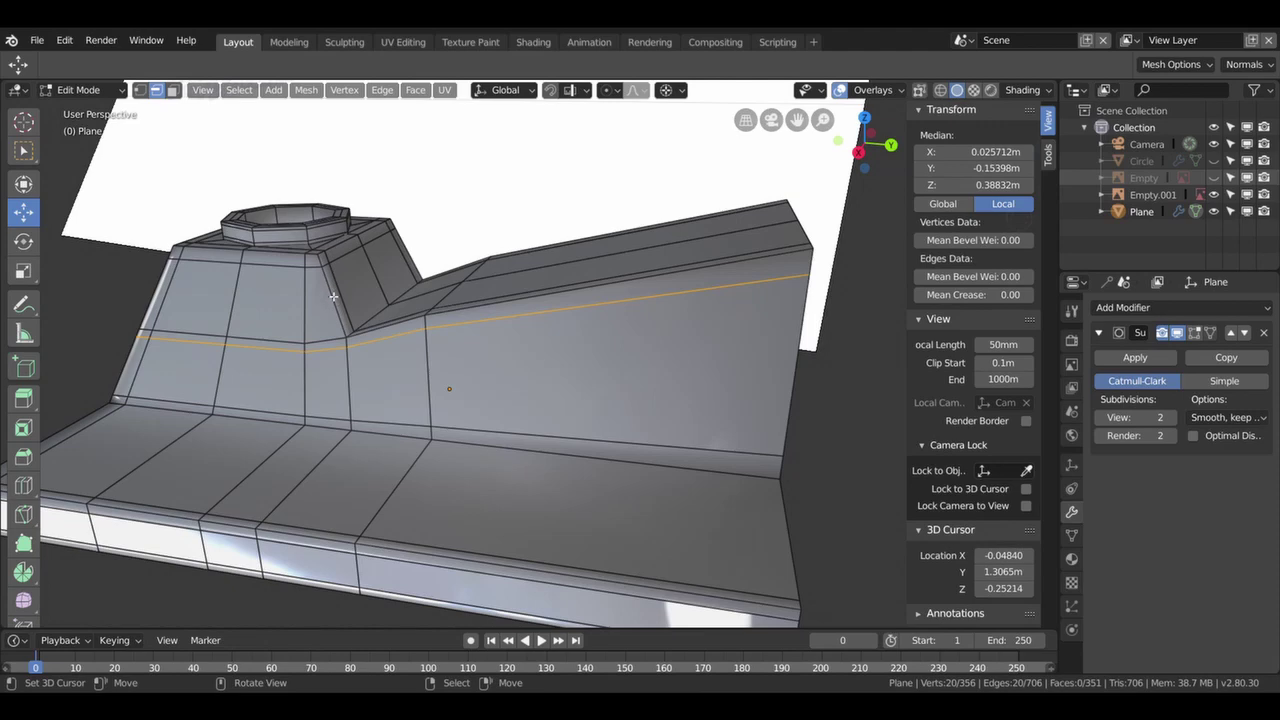
click(333, 296)
click(344, 318)
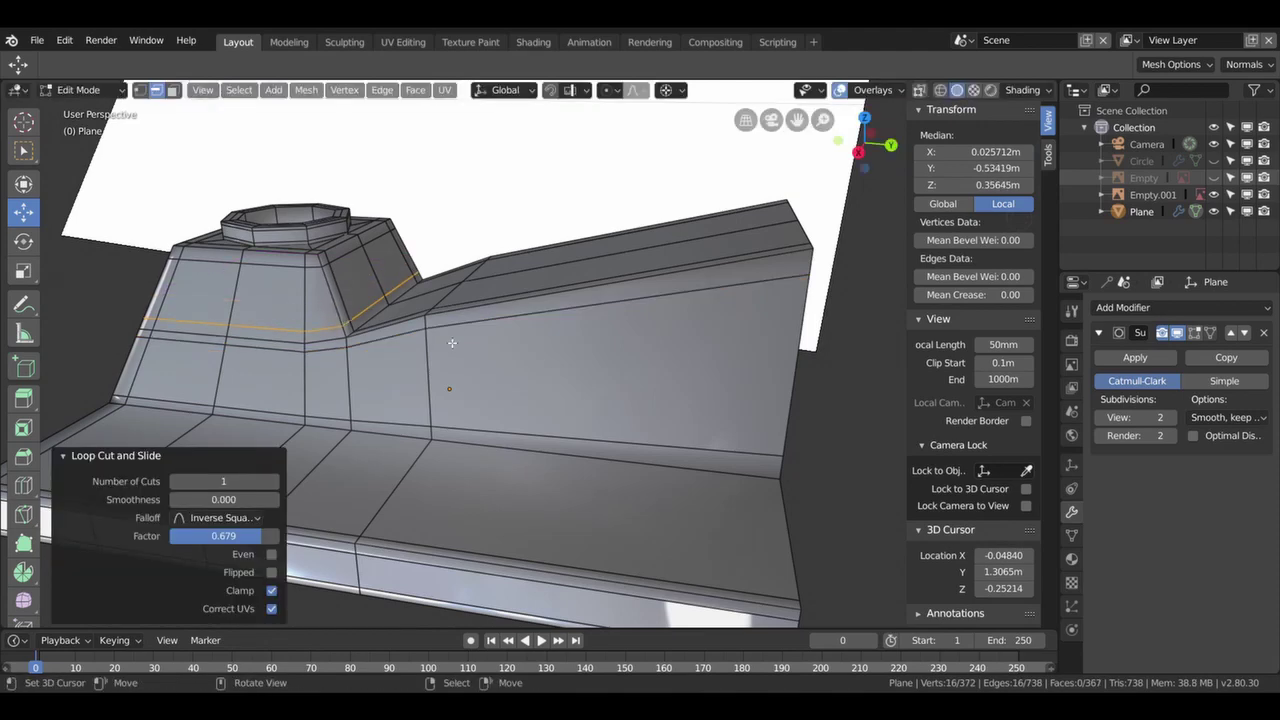
key(Tab)
mouse_move(466, 391)
middle_down()
mouse_move(380, 413)
mouse_move(430, 435)
mouse_move(470, 420)
mouse_move(479, 395)
mouse_move(437, 386)
mouse_move(361, 448)
mouse_move(478, 378)
middle_up()
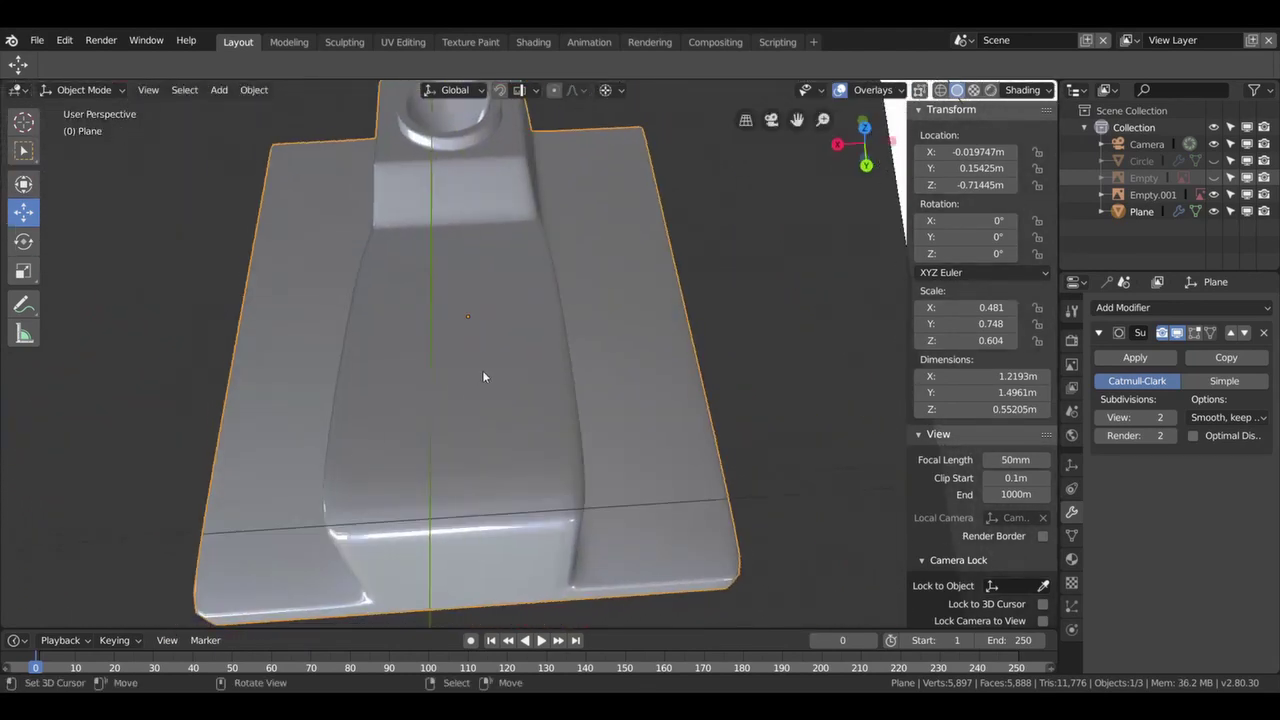
key(KP_7)
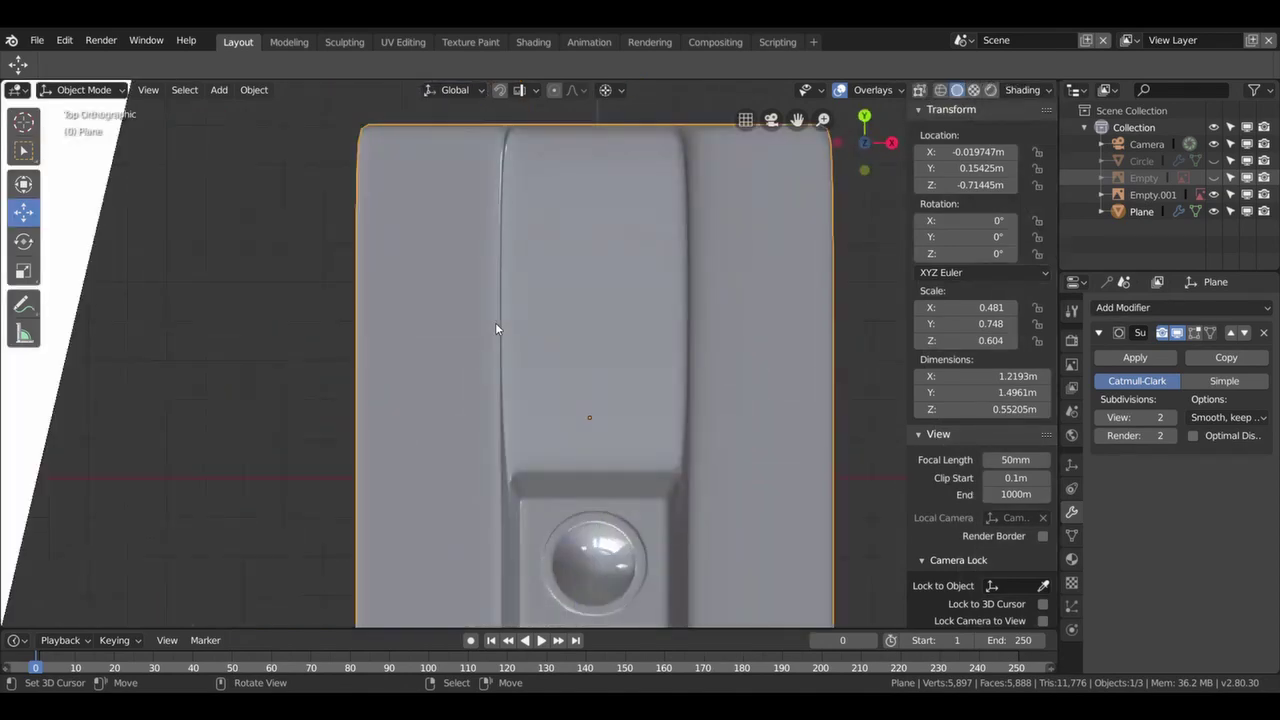
key(Tab)
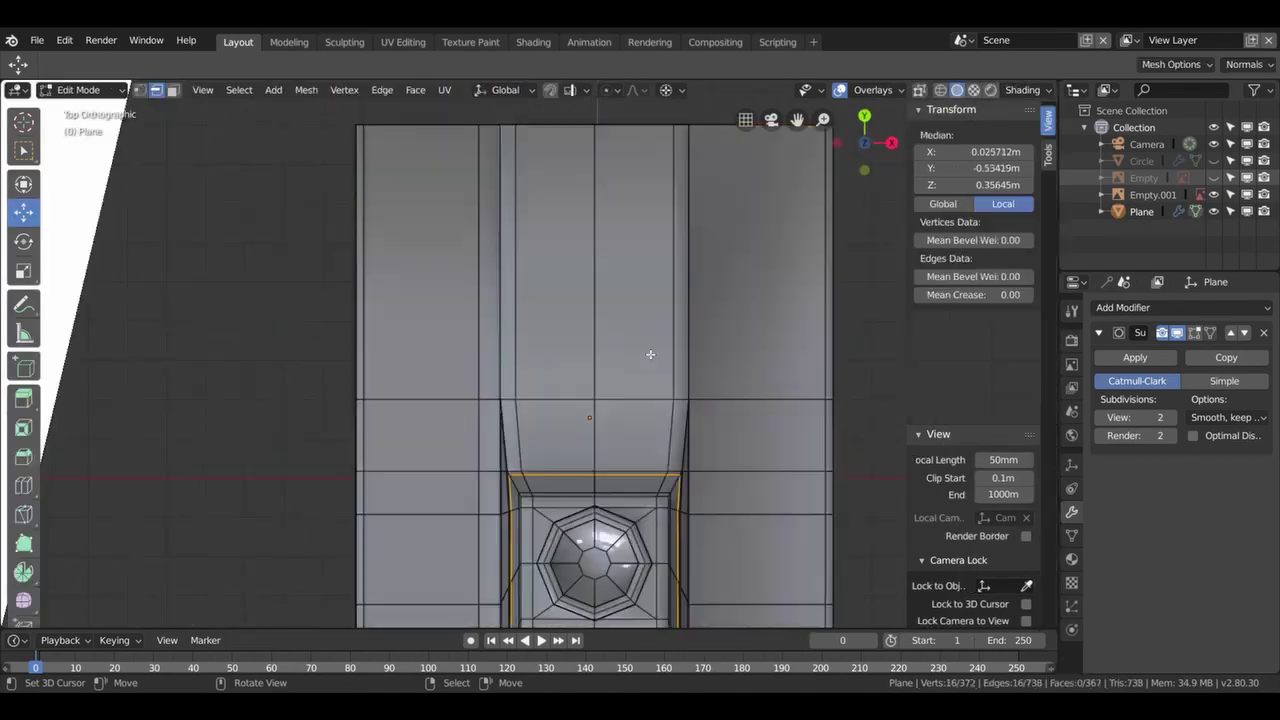
- Box-select the two cross loops on the ridge behind the kingpin boss
middle_drag(710, 422, 611, 289)
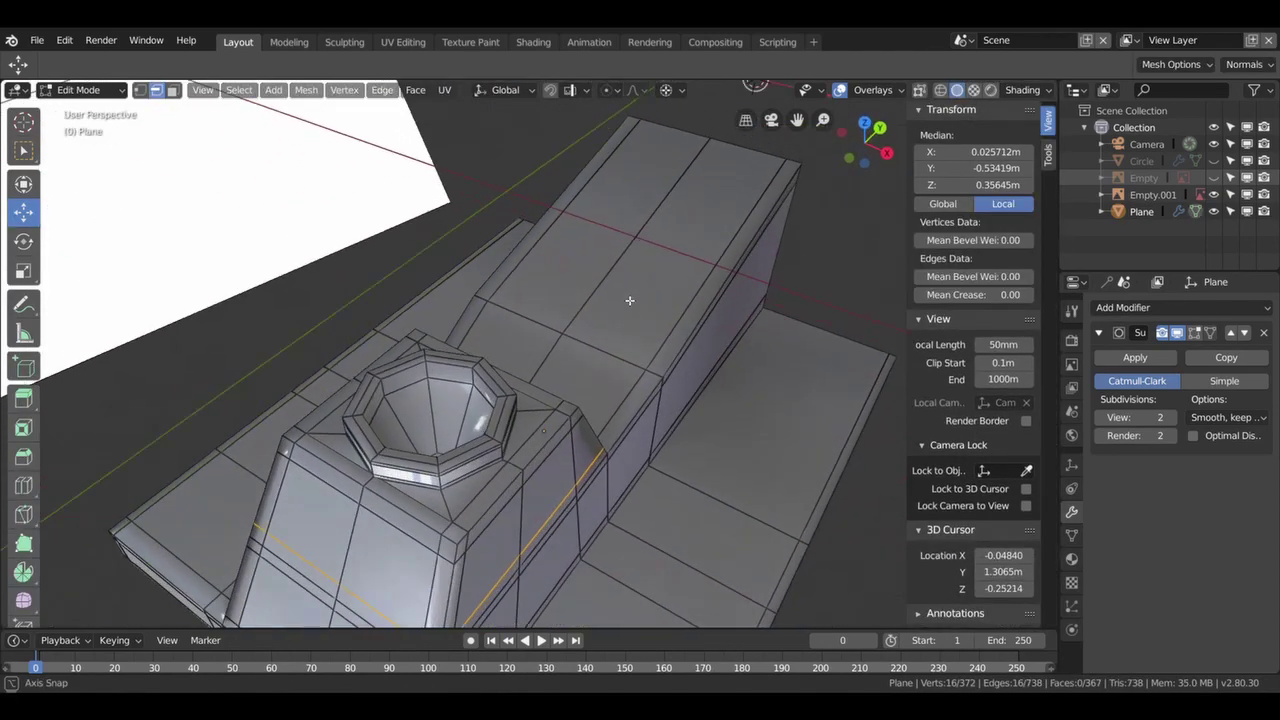
key(3)
key(alt+a)
key(b)
drag(601, 367, 602, 368)
middle_drag(602, 368, 597, 359)
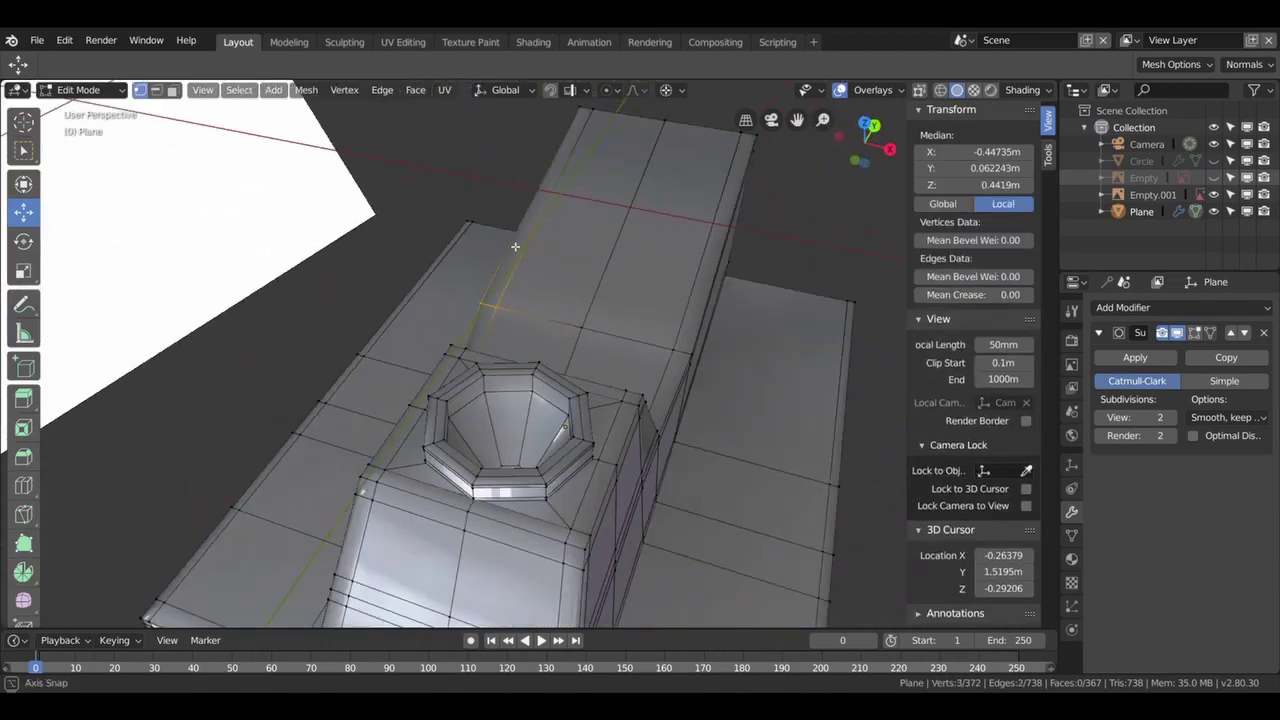
drag(638, 368, 672, 409)
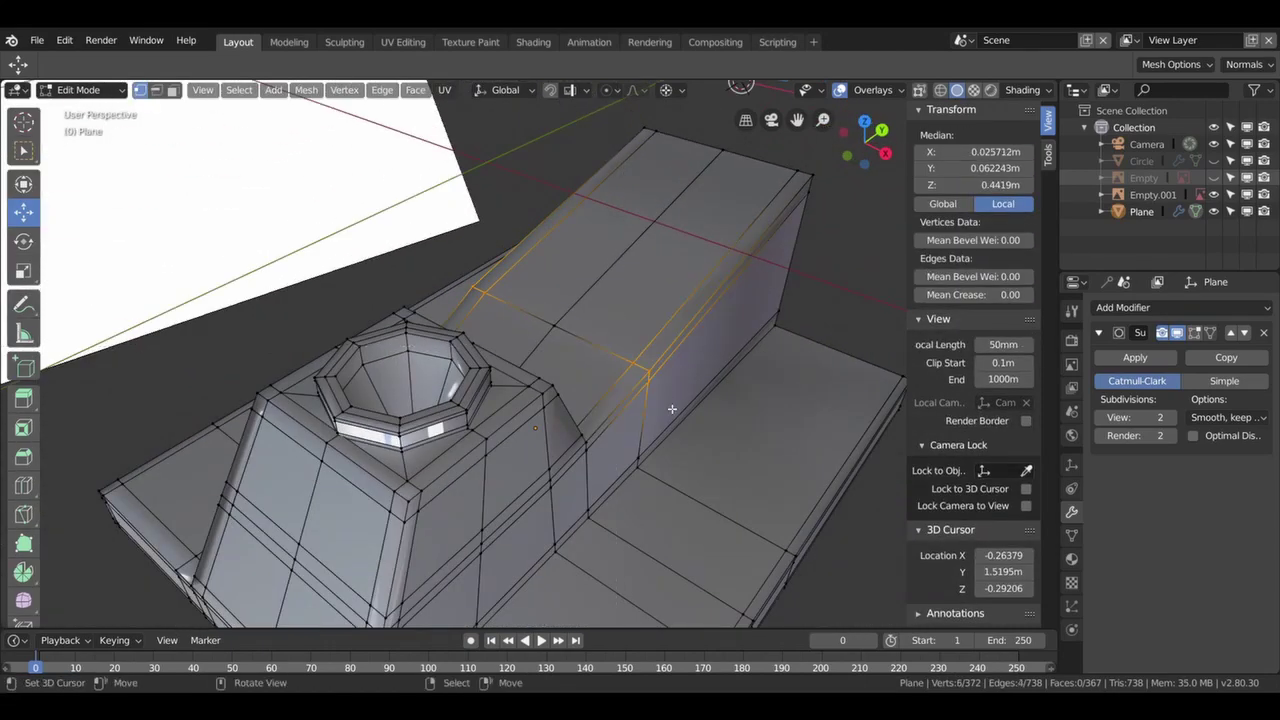
key(KP_7)
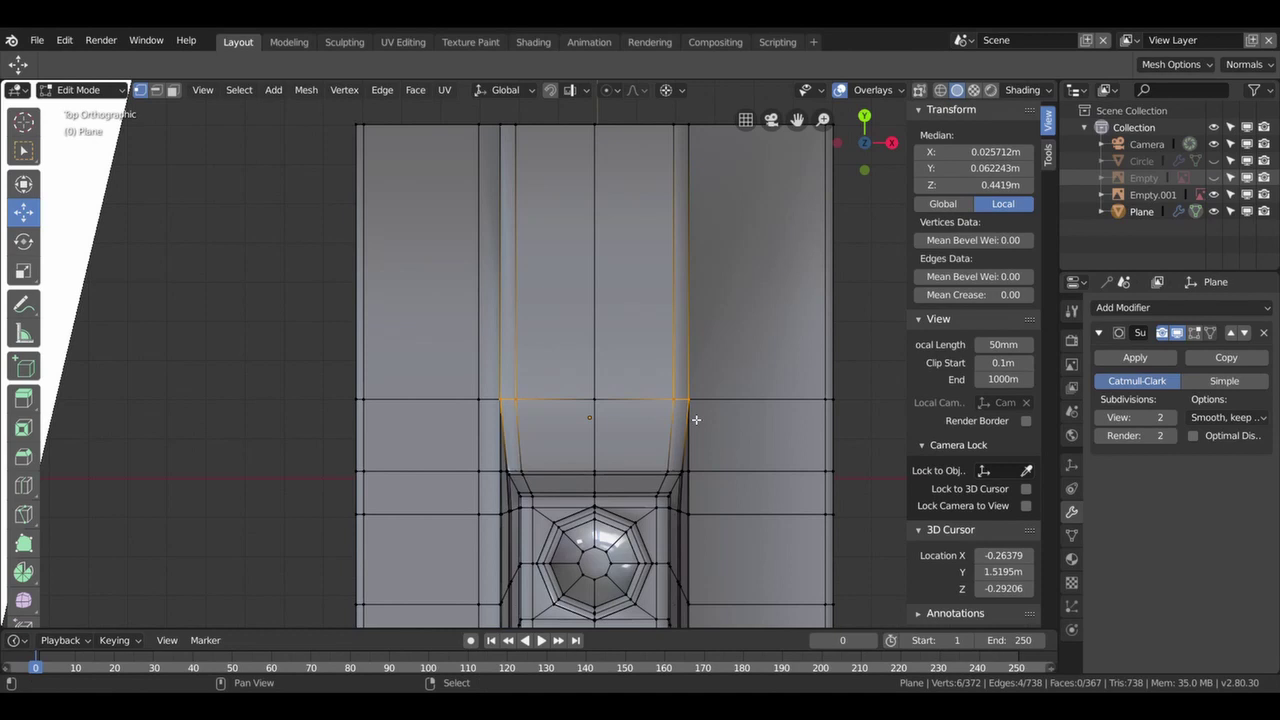
- Snap the 3D cursor to the selected loops and scale them inward to 0.939
key(shift+s)
click(674, 515)
key(s)
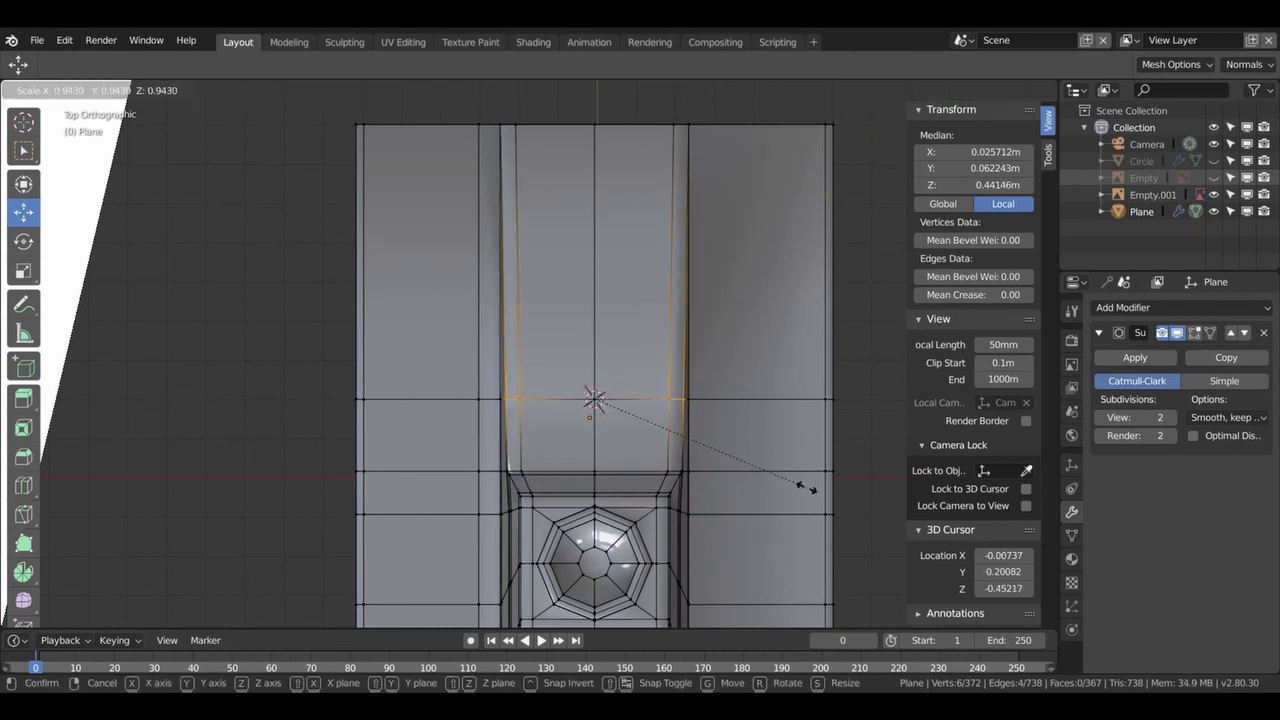
click(806, 488)
- Inspect the narrowed ridge notch close up in Object Mode
mouse_move(806, 488)
middle_down()
mouse_move(800, 240)
mouse_move(700, 300)
mouse_move(562, 354)
mouse_move(622, 337)
mouse_move(594, 337)
middle_up()
key(Tab)
scroll(594, 337, up, 2)
scroll(700, 345, up, 3)
mouse_move(776, 350)
middle_down()
mouse_move(751, 312)
mouse_move(707, 308)
mouse_move(573, 340)
mouse_move(536, 322)
mouse_move(684, 343)
mouse_move(731, 331)
middle_up()
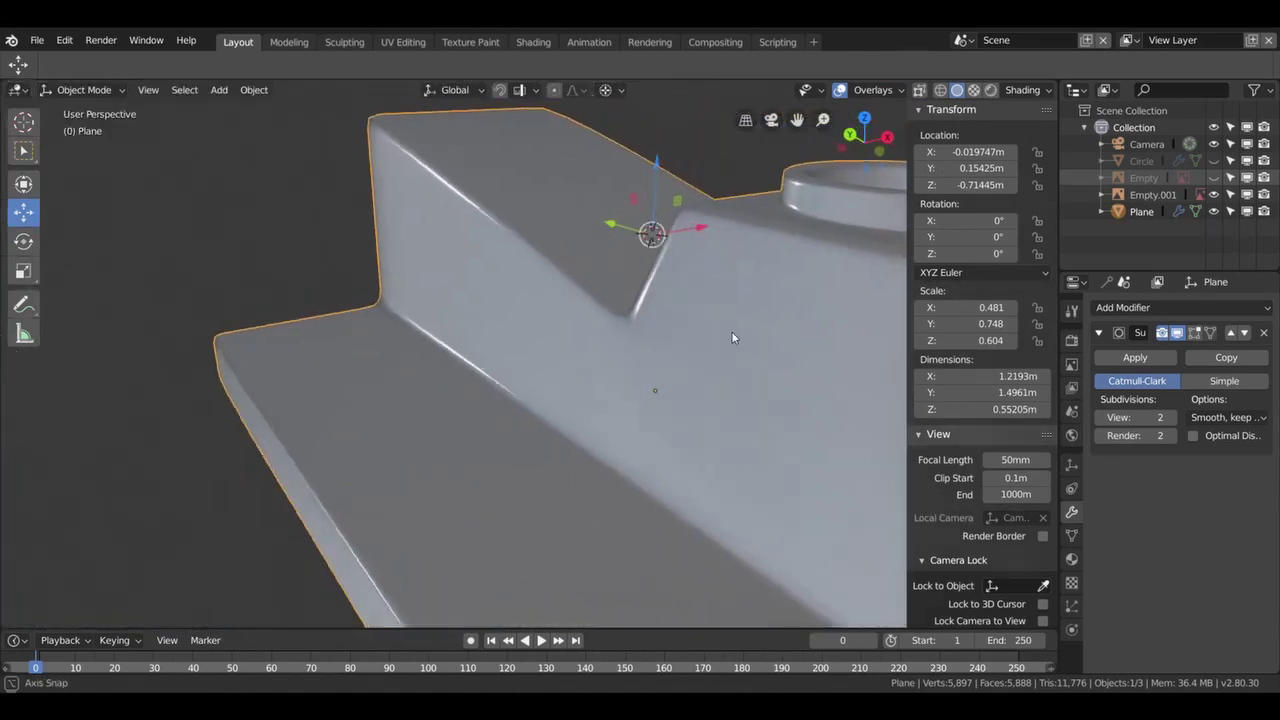
- Dissolve the stray edges on the ridge side to merge their faces
key(Tab)
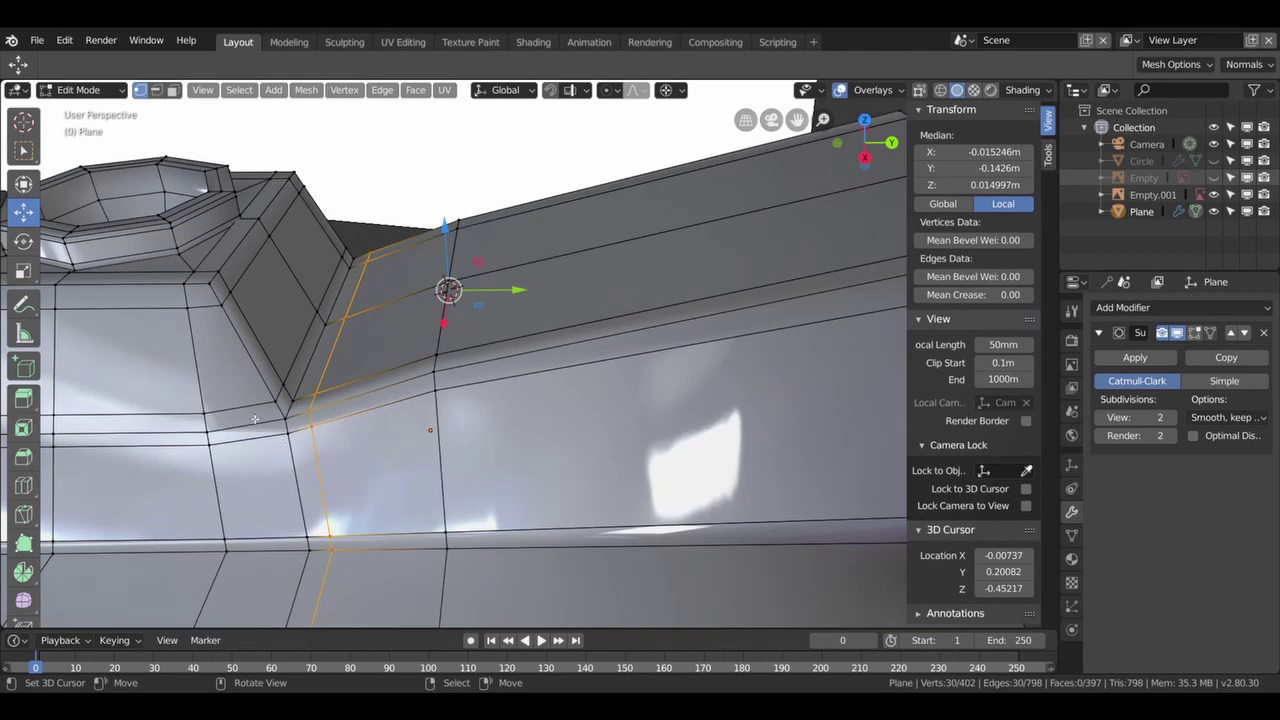
middle_drag(362, 457, 360, 407)
key(x)
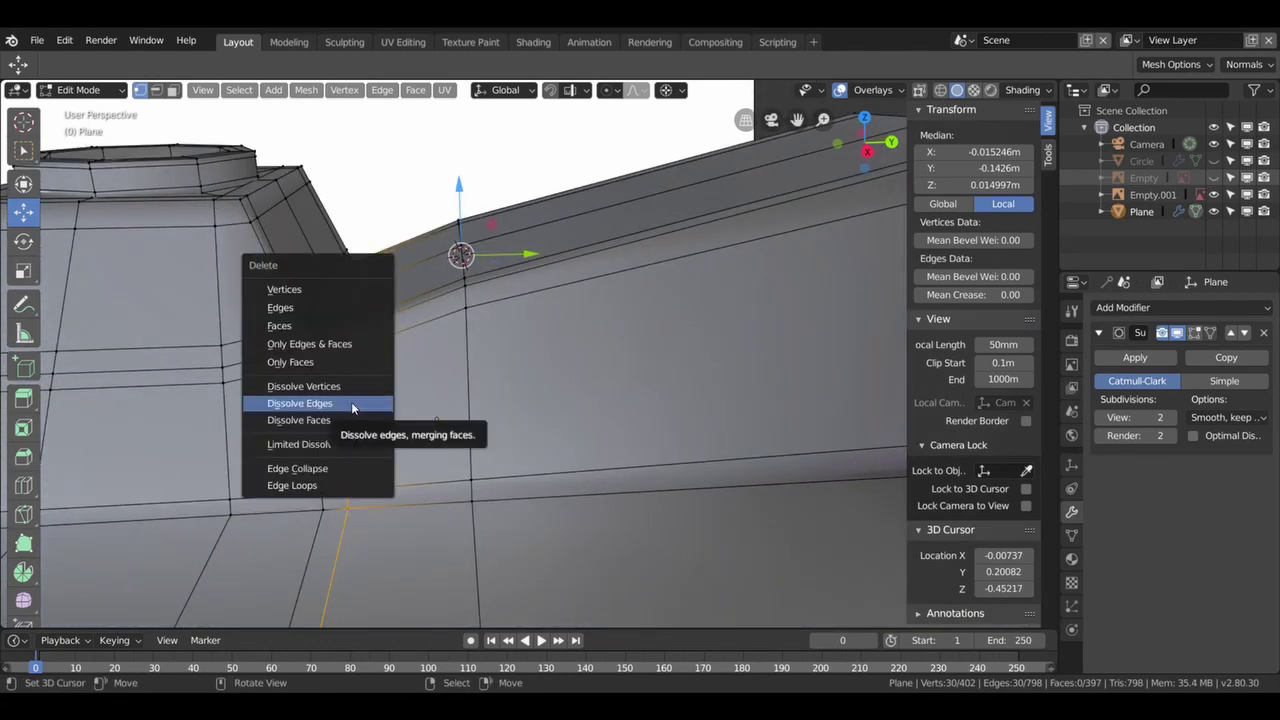
click(352, 408)
mouse_move(352, 408)
middle_down()
mouse_move(380, 443)
mouse_move(359, 458)
mouse_move(349, 454)
mouse_move(435, 330)
middle_up()
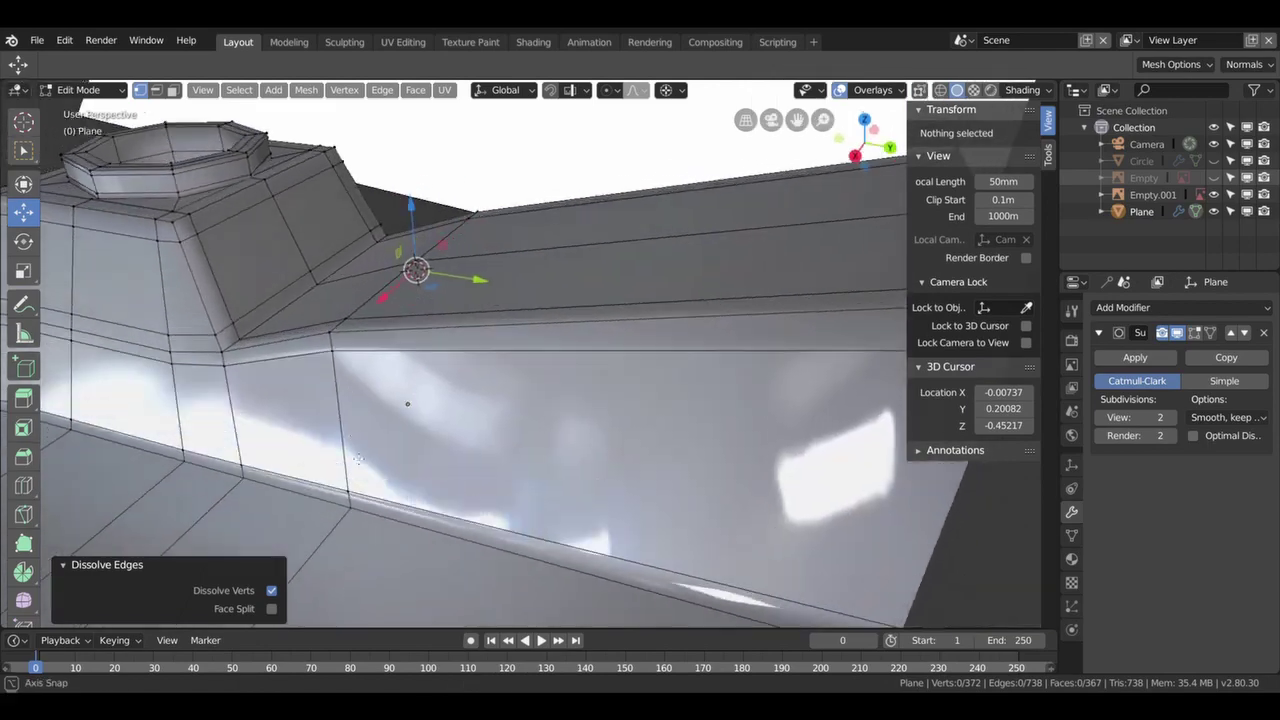
- Select the edge path around the boss base and slide it to a new position
ctrl+shift+click(435, 330)
ctrl+shift+click(91, 364)
middle_drag(91, 364, 414, 371)
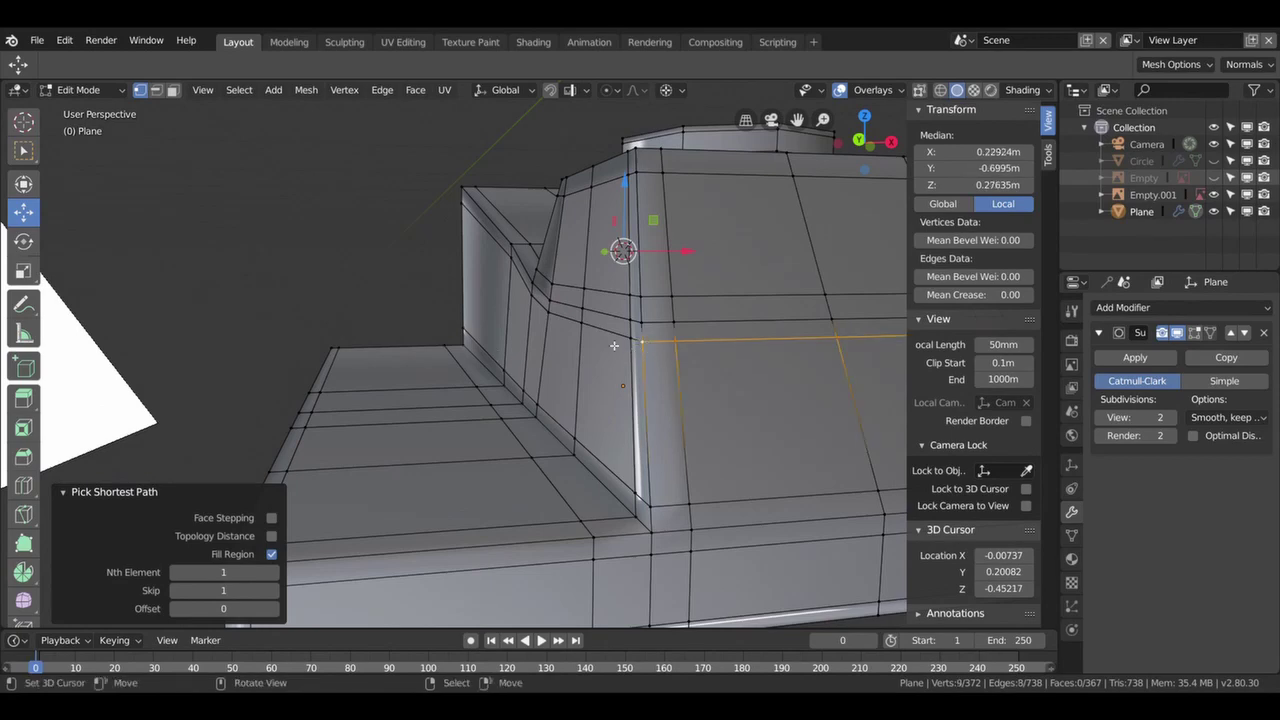
middle_drag(614, 345, 627, 323)
middle_drag(624, 375, 453, 366)
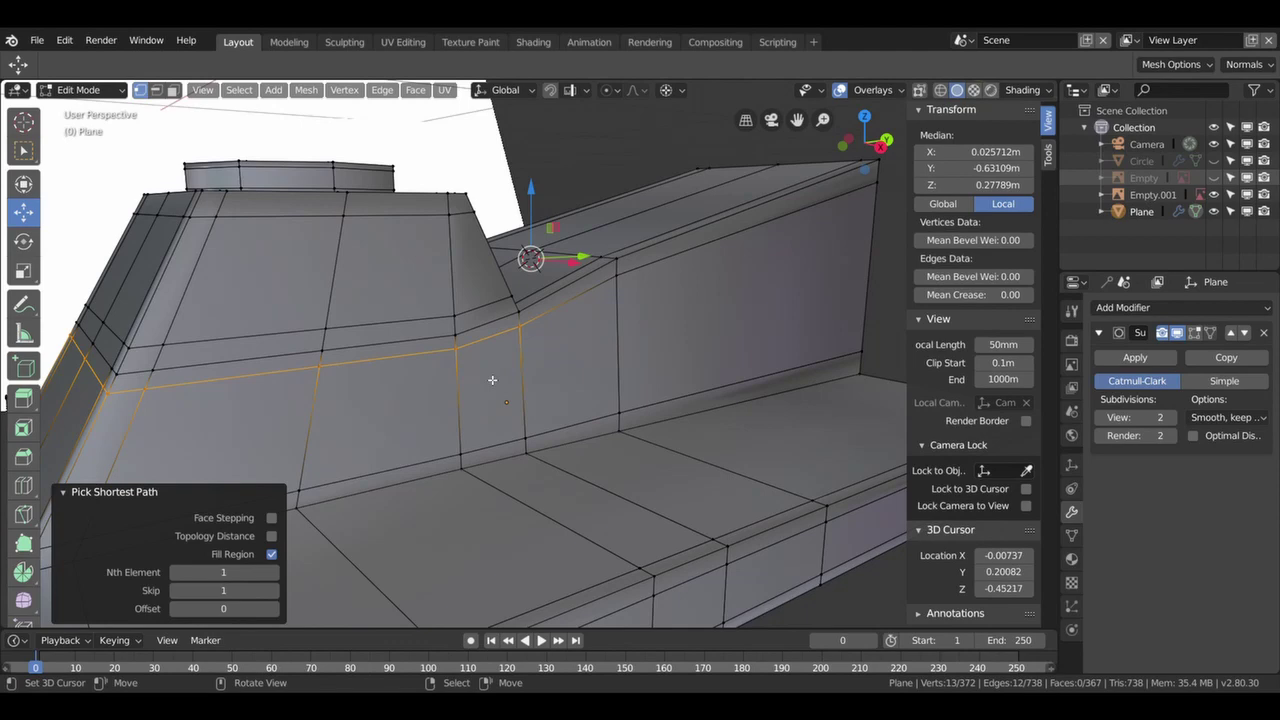
key(g)
key(g)
click(492, 386)
- Review the cleaner smoothed notch in Object Mode
key(Tab)
mouse_move(545, 374)
middle_down()
mouse_move(364, 401)
mouse_move(274, 382)
mouse_move(103, 389)
mouse_move(260, 390)
middle_up()
scroll(342, 390, down, 3)
- In Edit Mode, cut a lengthwise loop along the ridge, slid near its outer edge (factor -0.906)
mouse_move(342, 390)
middle_down()
mouse_move(420, 380)
mouse_move(399, 333)
middle_up()
key(Tab)
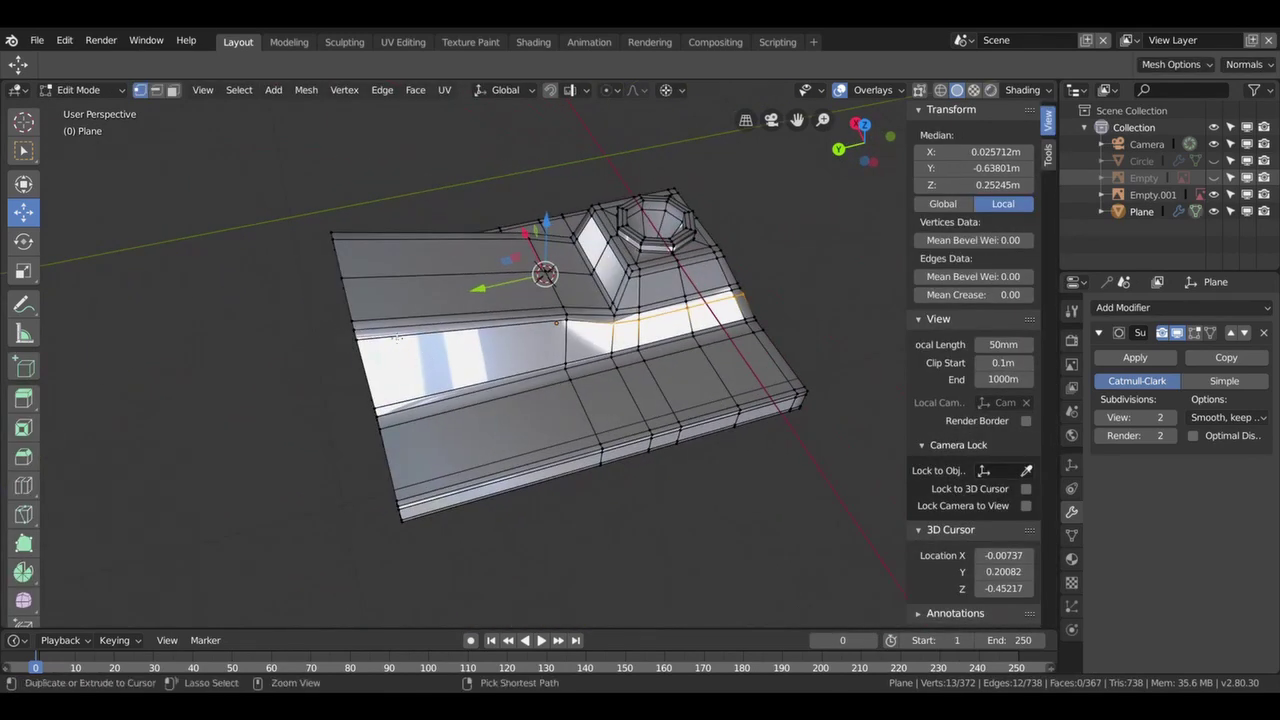
click(397, 337)
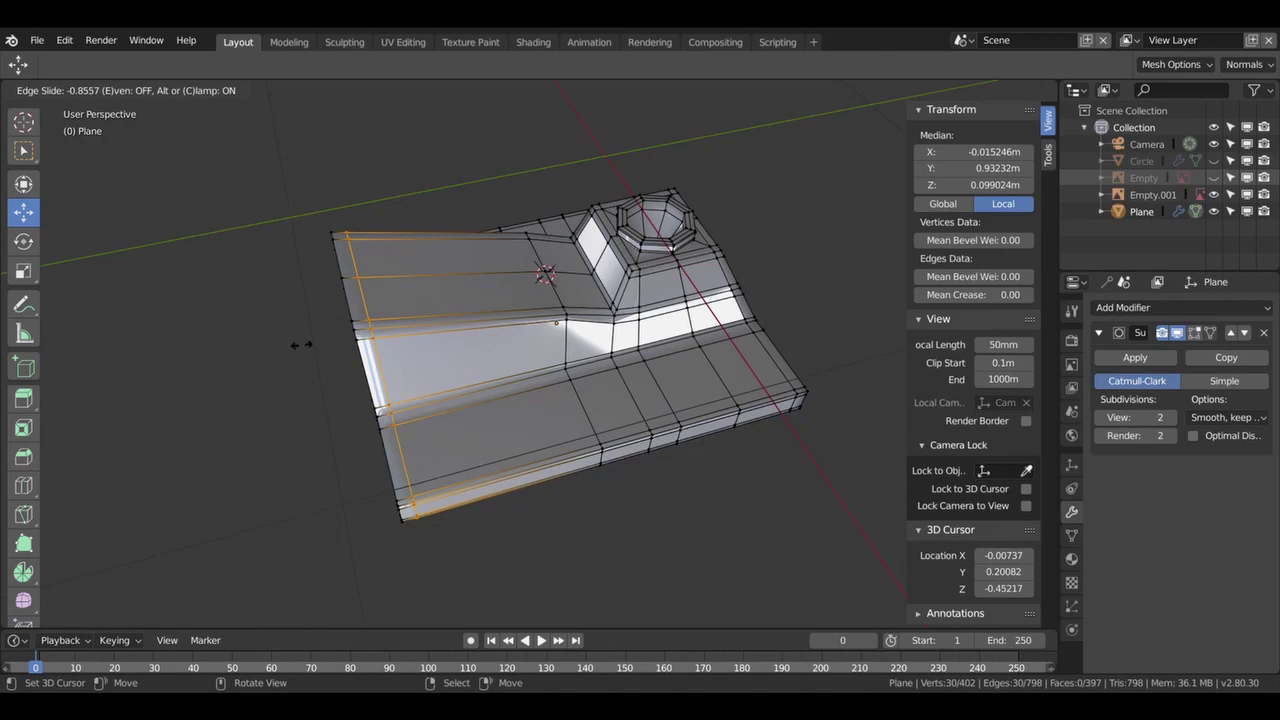
click(296, 345)
- Inspect the new loop from low side and high three-quarter views, then leave Edit Mode to compare smoothing
mouse_move(296, 345)
middle_down()
mouse_move(481, 333)
mouse_move(534, 361)
middle_up()
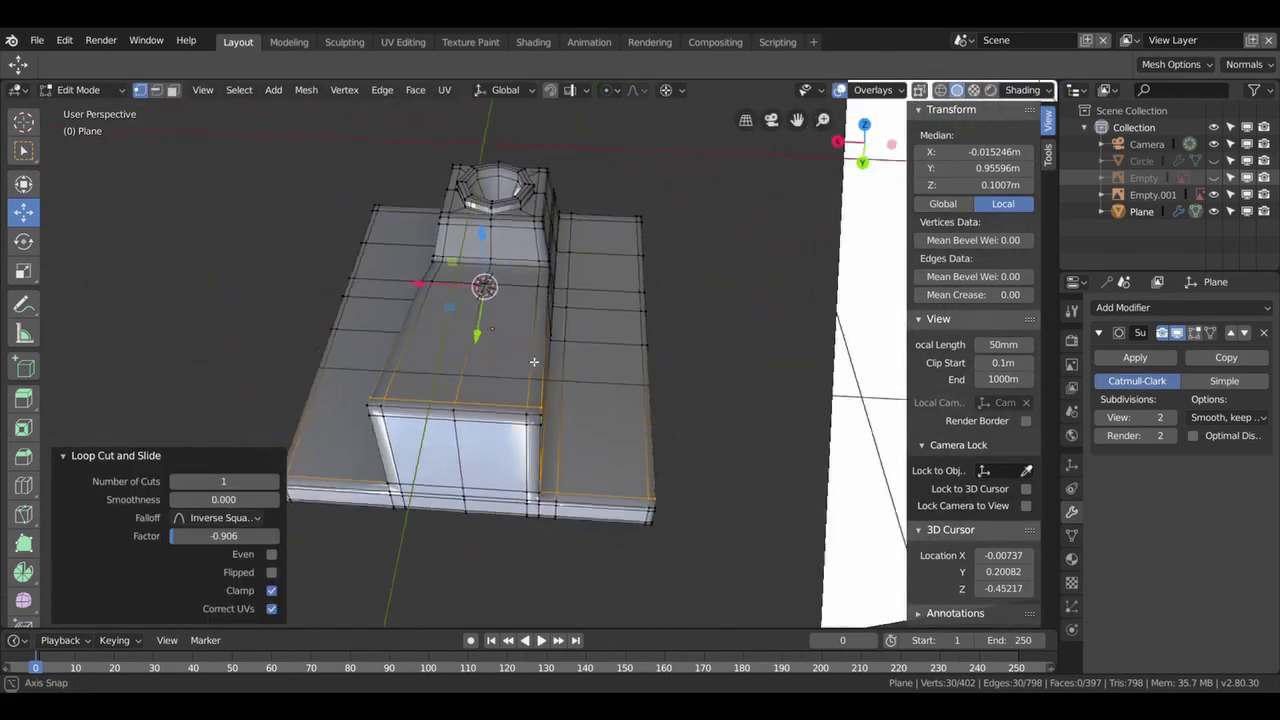
scroll(577, 371, up, 3)
scroll(558, 410, down, 1)
scroll(558, 410, down, 1)
mouse_move(558, 410)
middle_down()
mouse_move(564, 439)
mouse_move(551, 388)
mouse_move(547, 410)
mouse_move(674, 426)
mouse_move(651, 443)
mouse_move(609, 434)
mouse_move(651, 341)
mouse_move(632, 366)
middle_up()
key(Tab)
key(Tab)
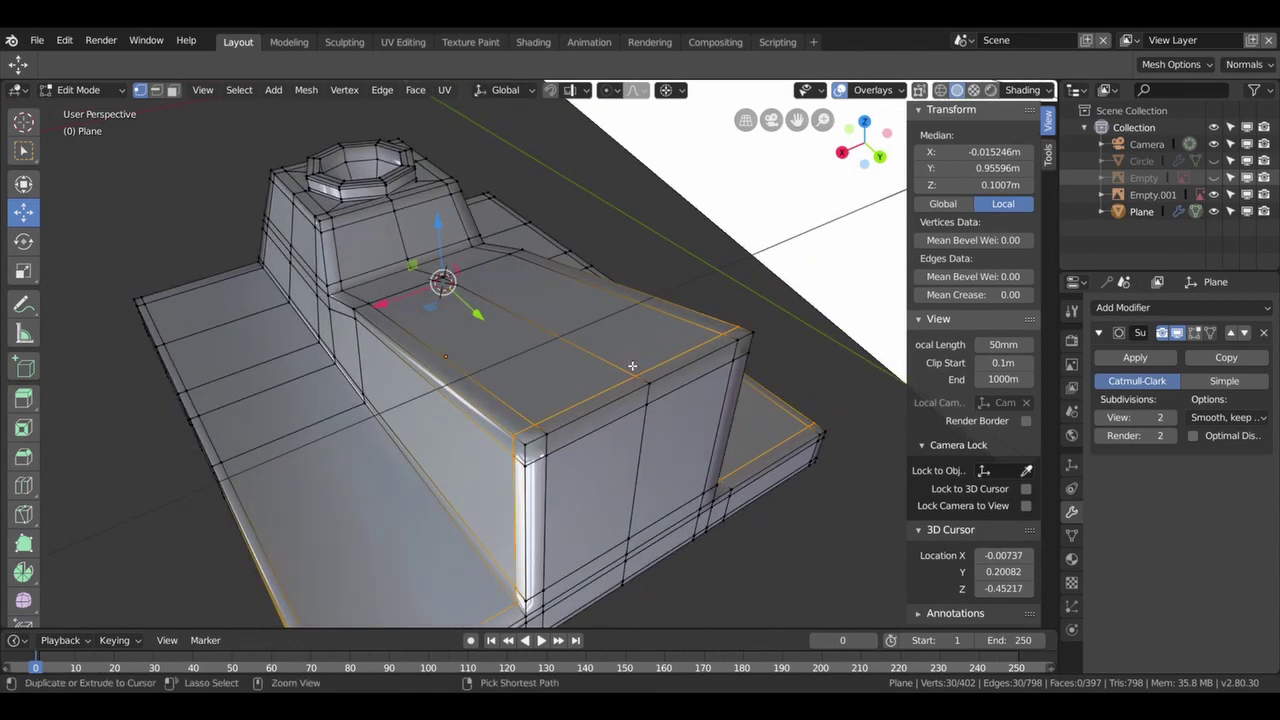
- Dissolve the selected edge loop, merging its faces
key(ctrl+x)
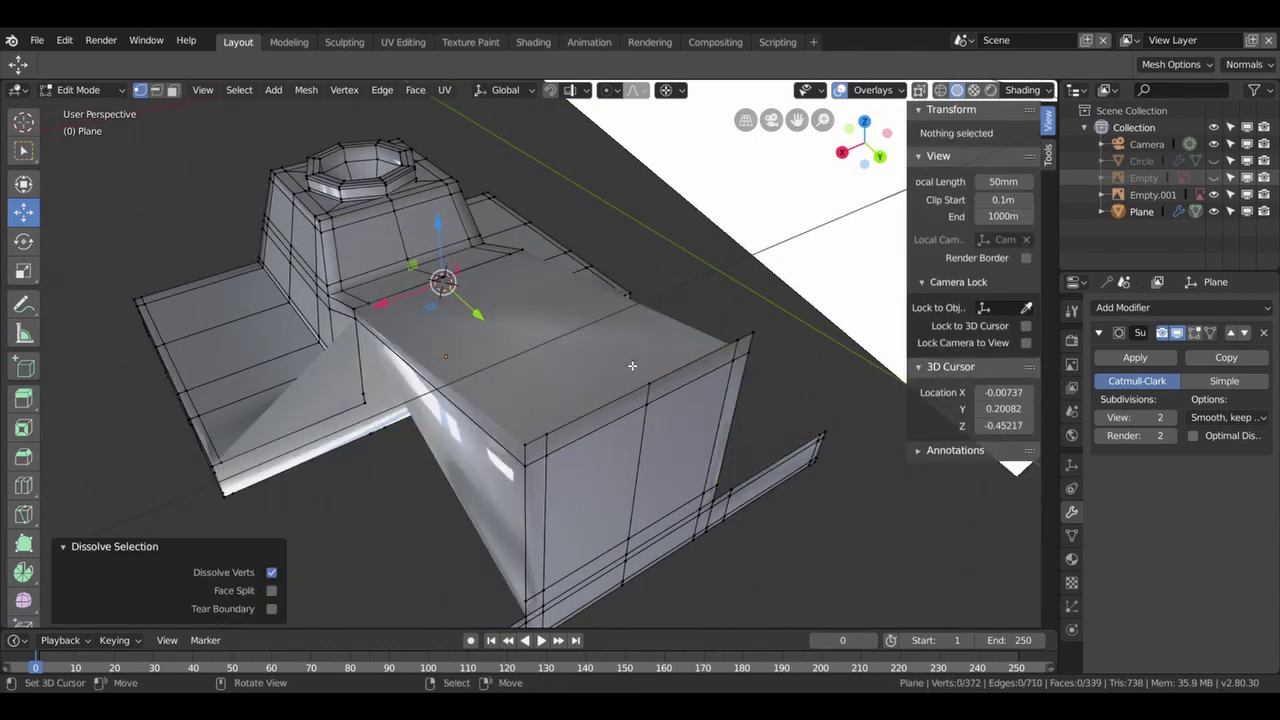
key(ctrl+z)
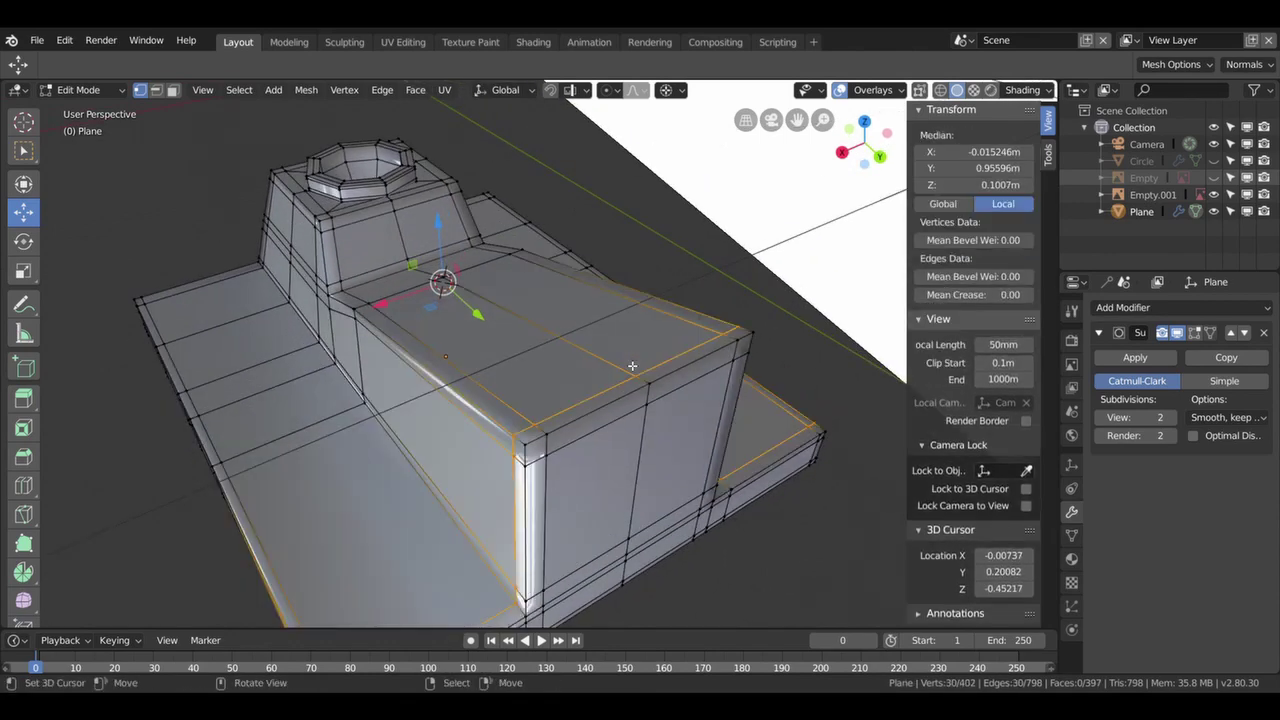
key(x)
click(629, 367)
middle_drag(663, 440, 682, 431)
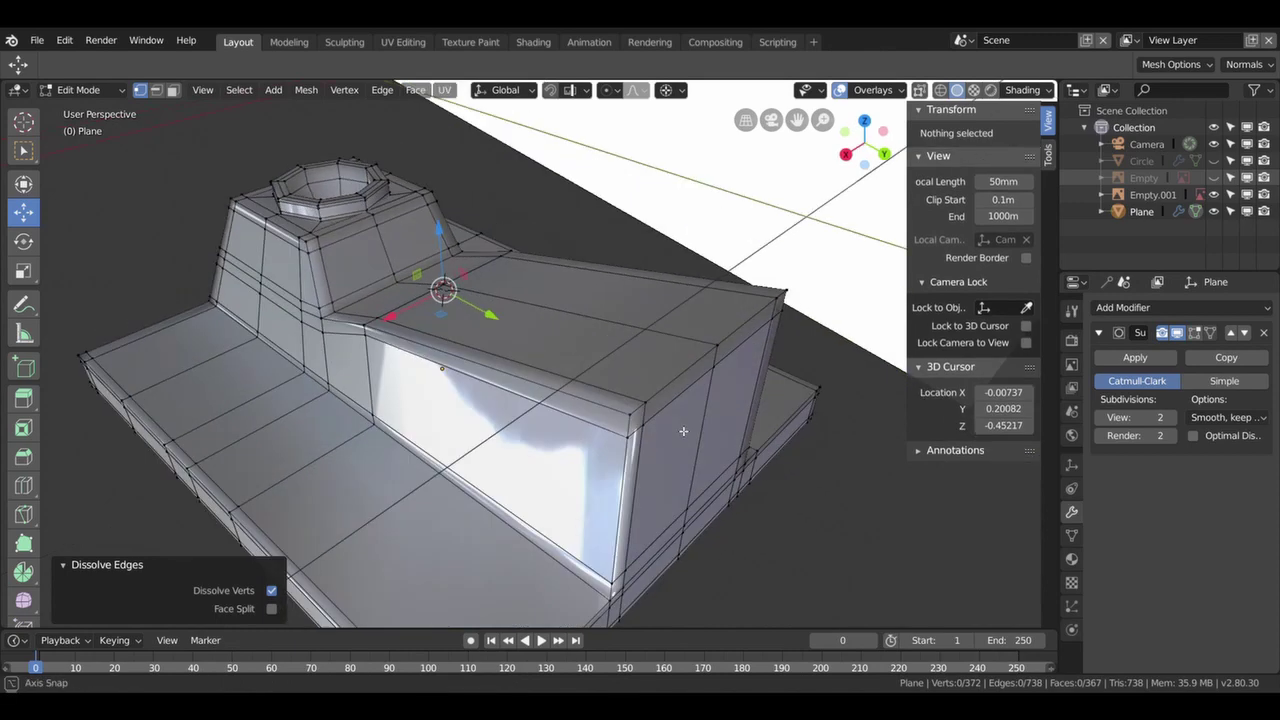
- Select the edge path along the ridge-top bevel and move those faces
click(639, 419)
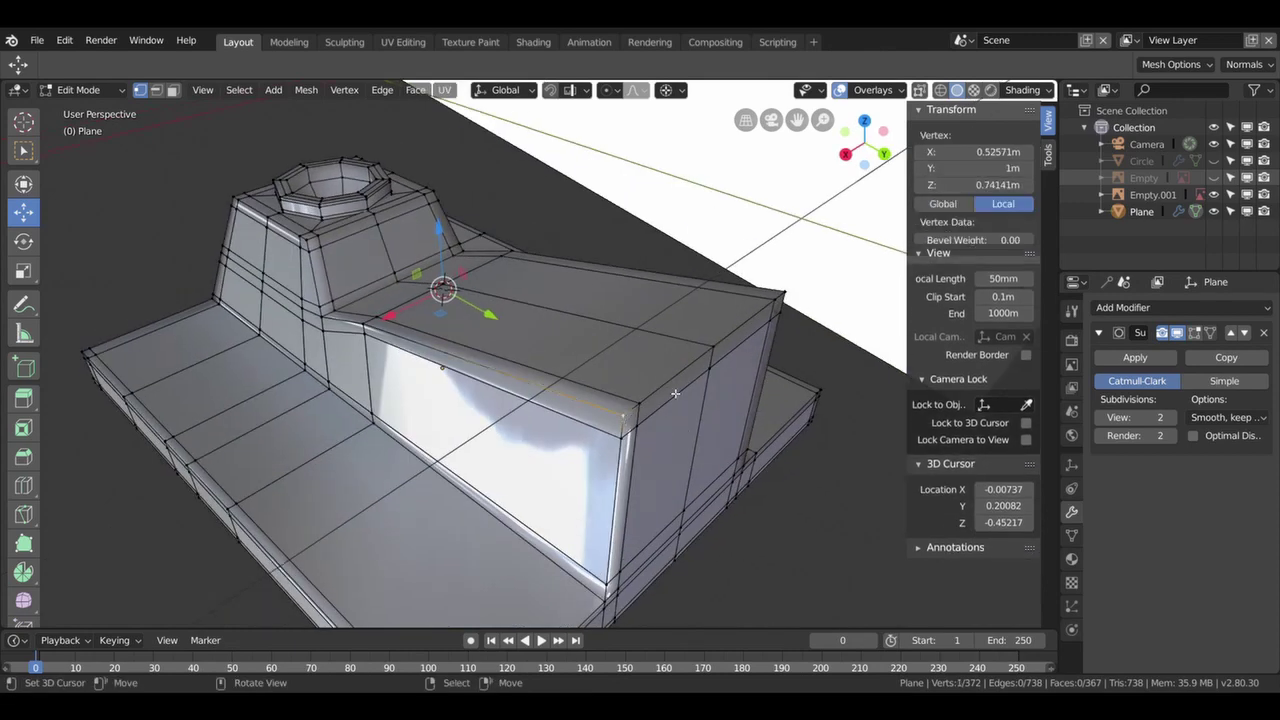
ctrl+click(778, 300)
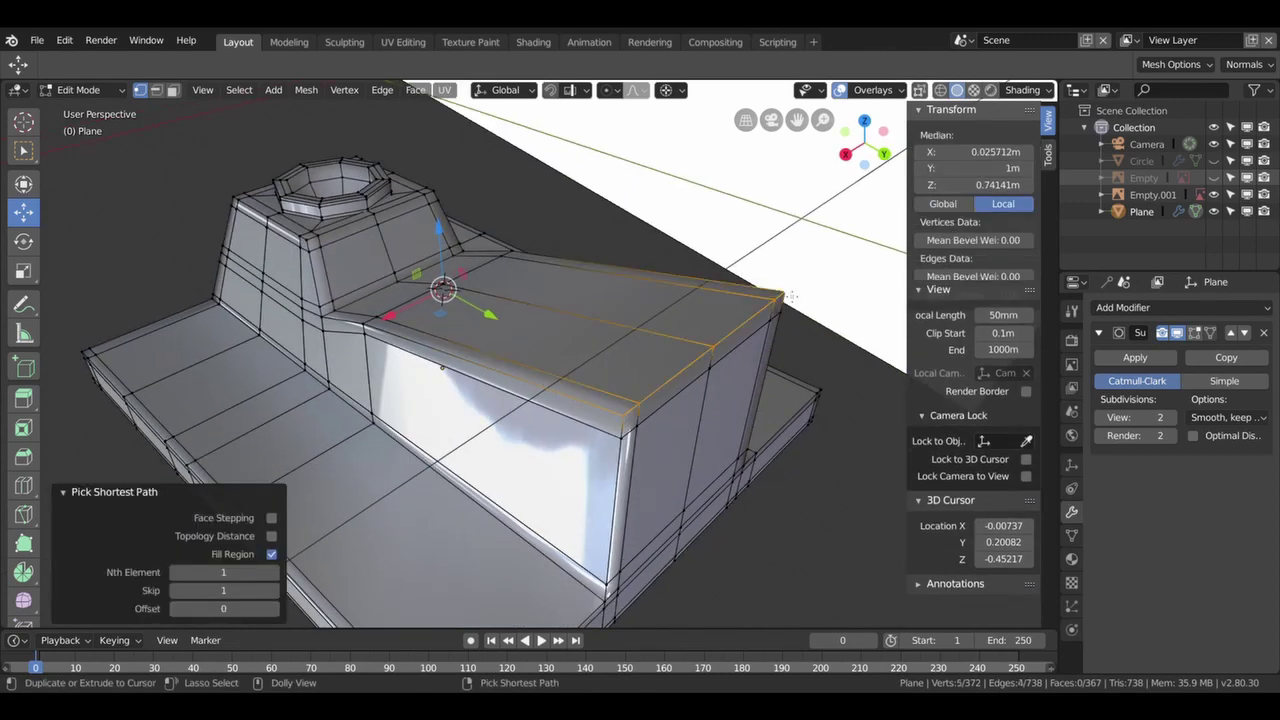
ctrl+click(628, 441)
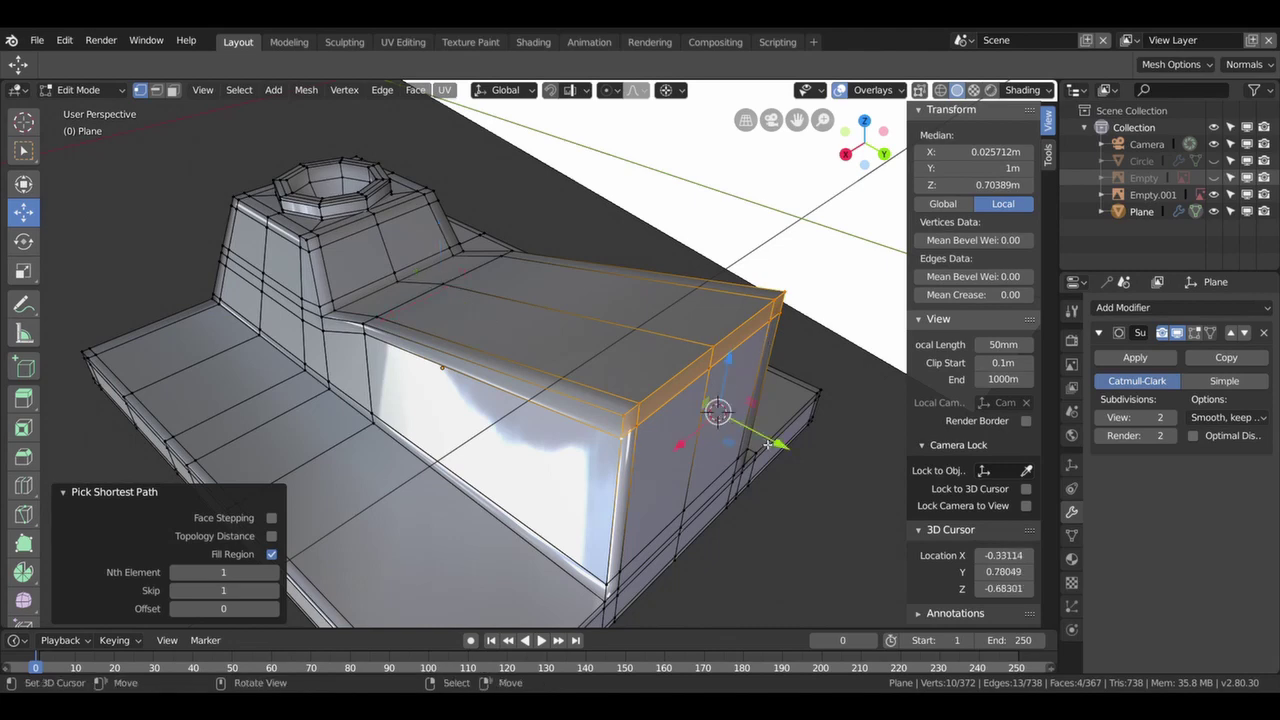
key(g)
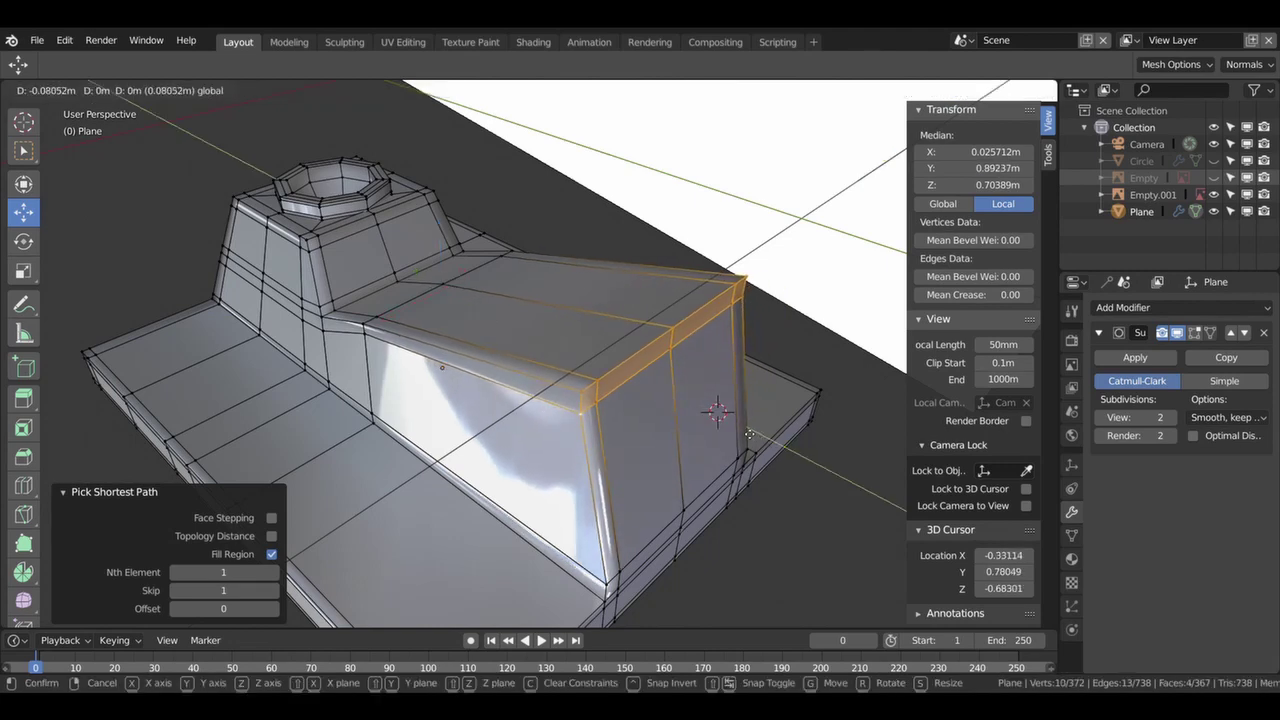
click(749, 433)
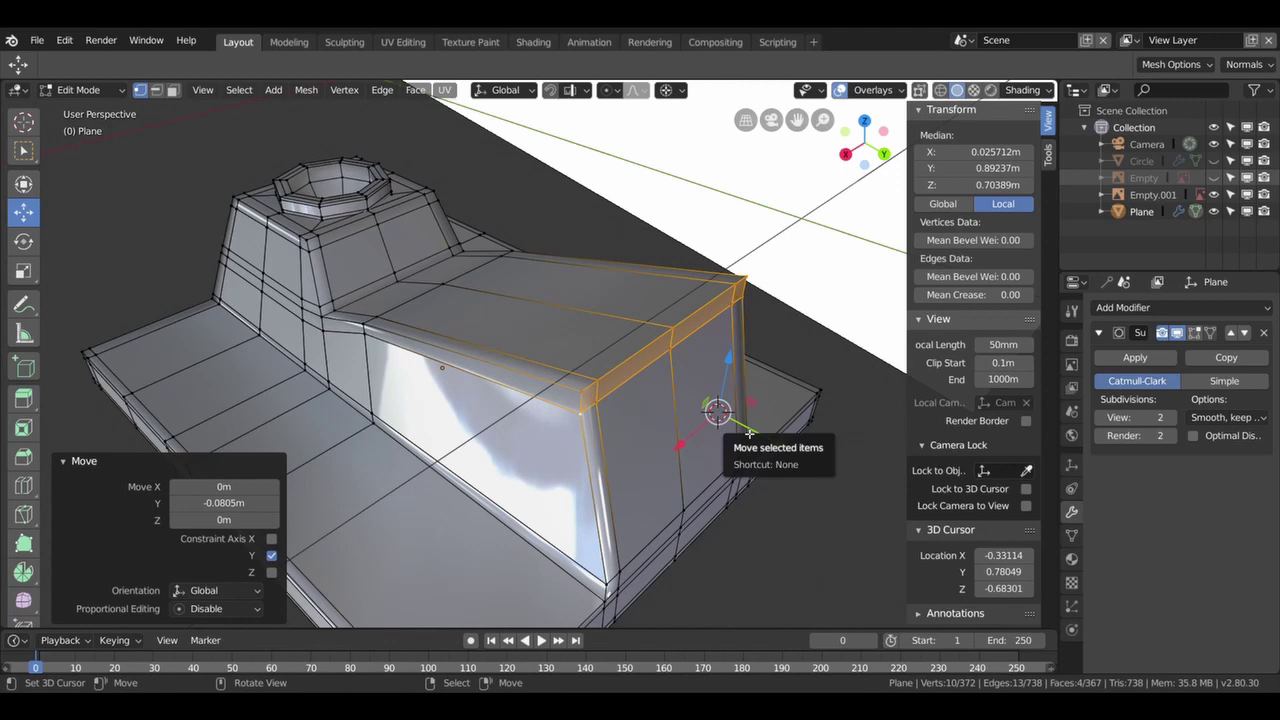
- Move the edge path on the post's top edge along Y and preview the smoothed result
click(584, 392)
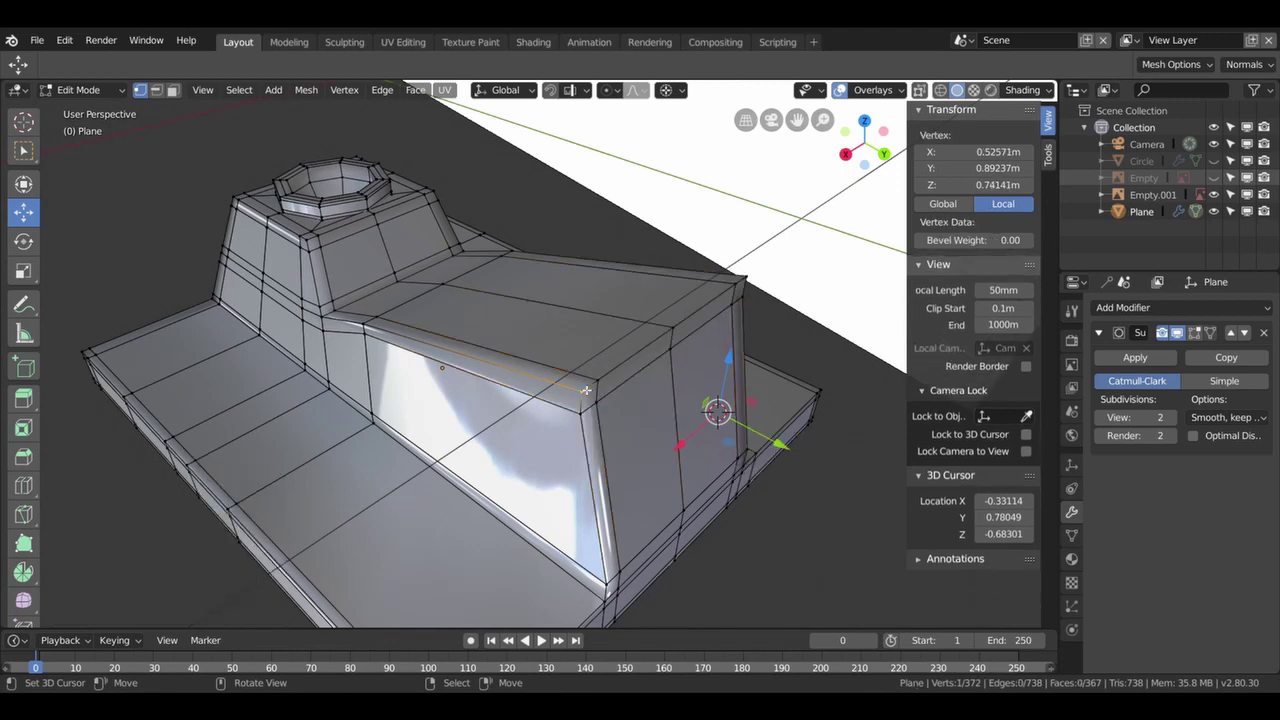
ctrl+click(753, 277)
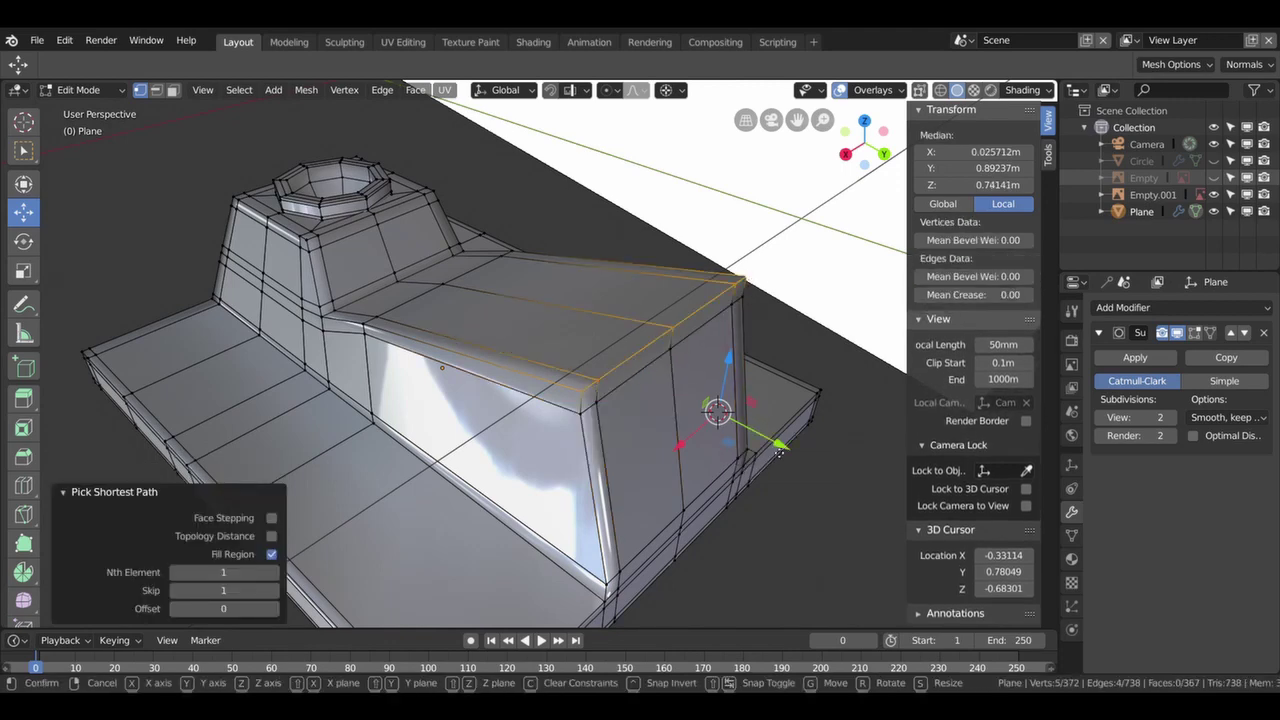
drag(779, 452, 776, 447)
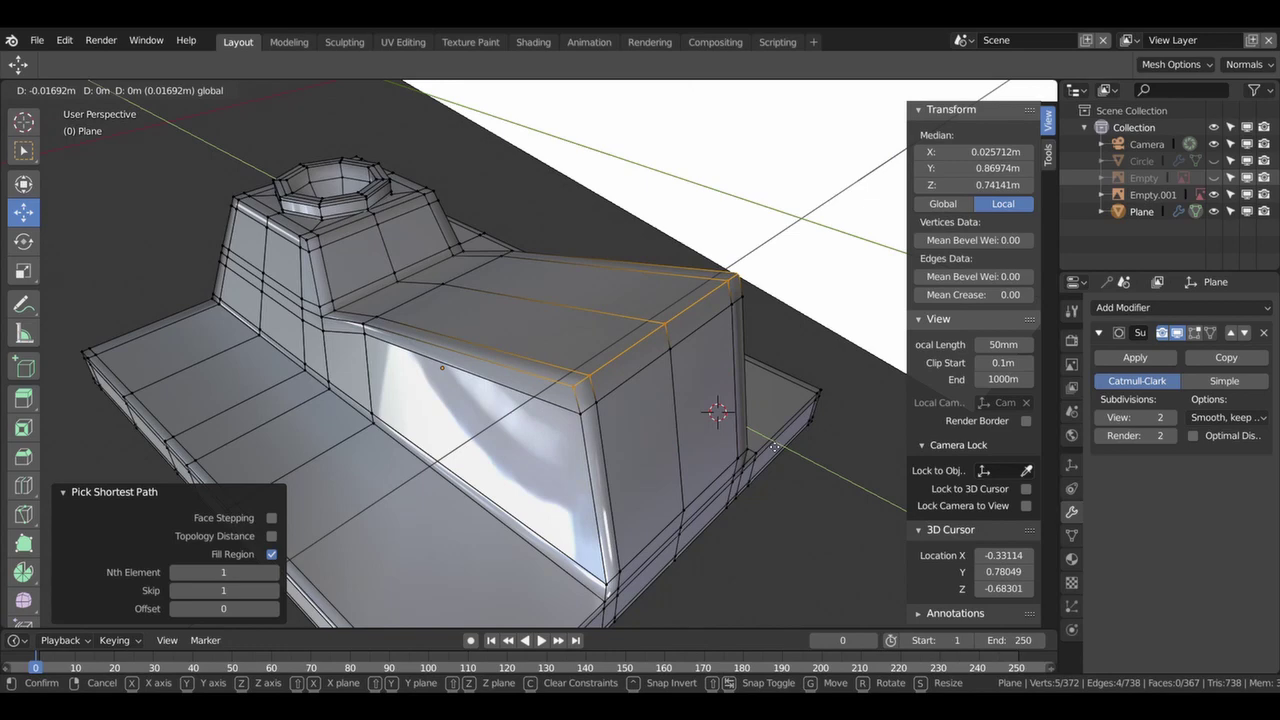
drag(774, 445, 775, 446)
key(Tab)
mouse_move(670, 382)
middle_down()
mouse_move(590, 367)
mouse_move(486, 373)
middle_up()
key(Tab)
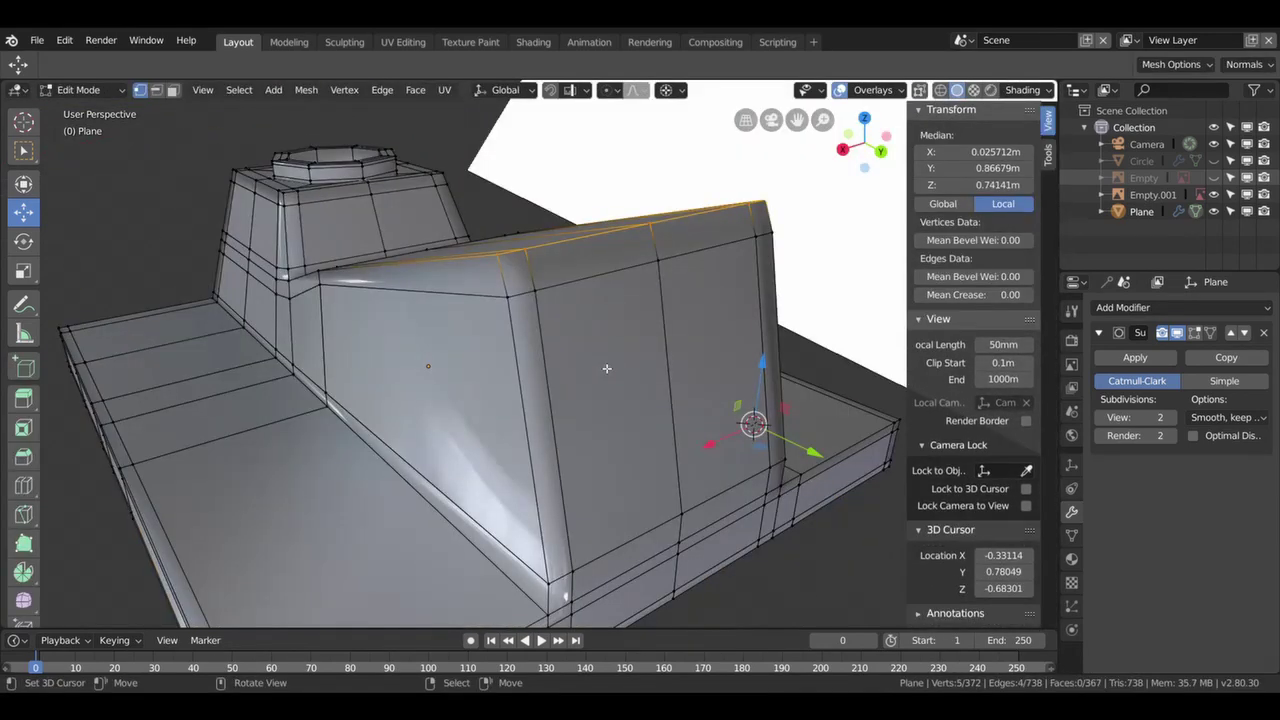
- Edge-slide the edge run across the post top toward the corner by -0.1424 and check the smoothing
click(515, 301)
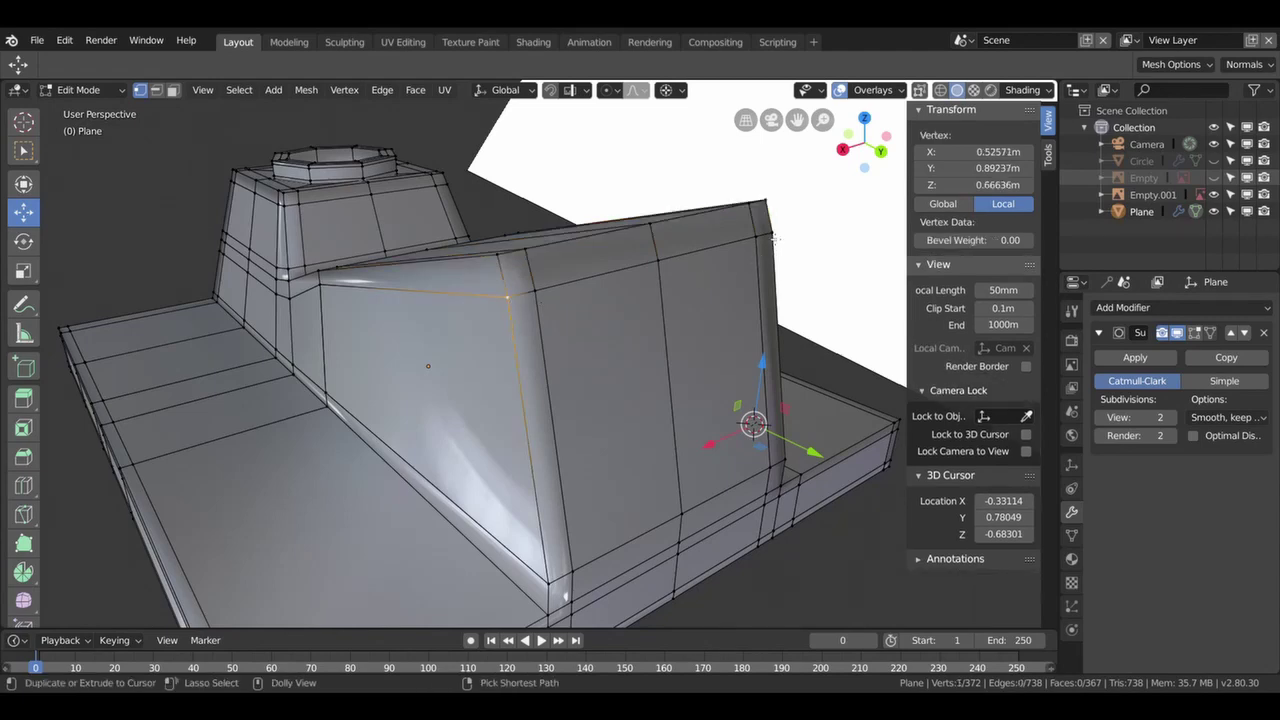
ctrl+shift+click(772, 237)
middle_drag(634, 296, 539, 311)
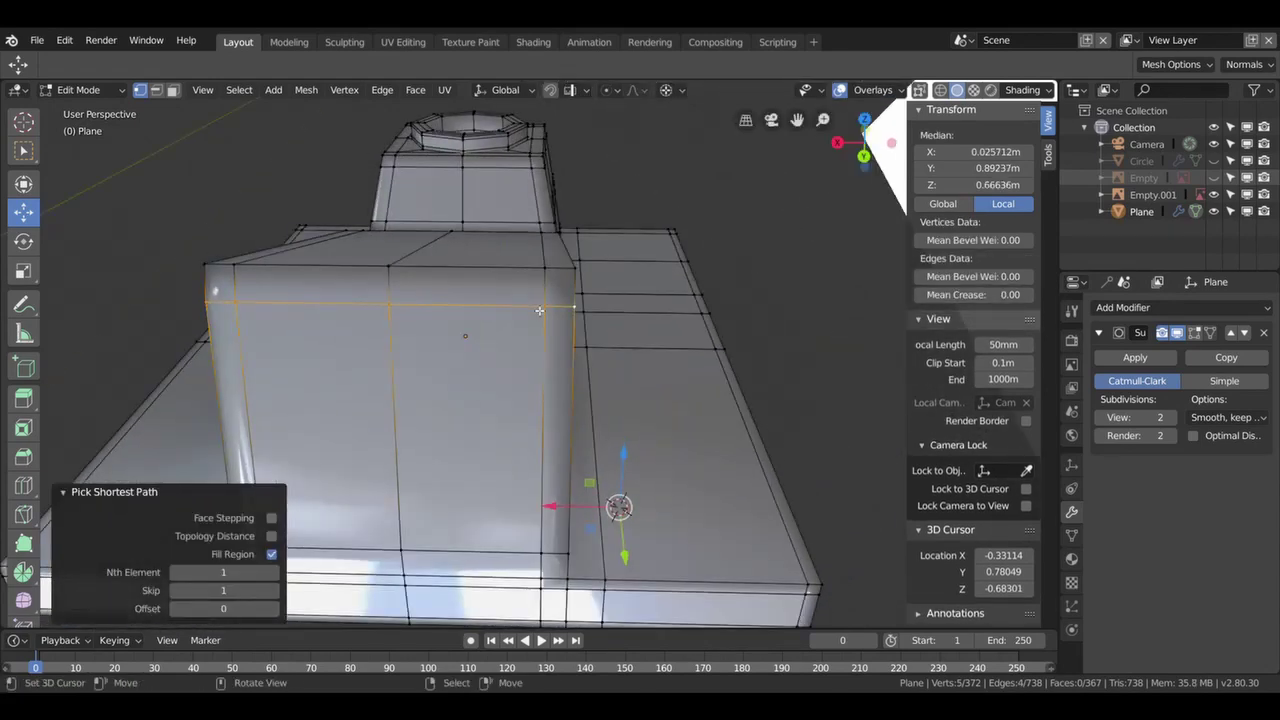
key(g)
key(g)
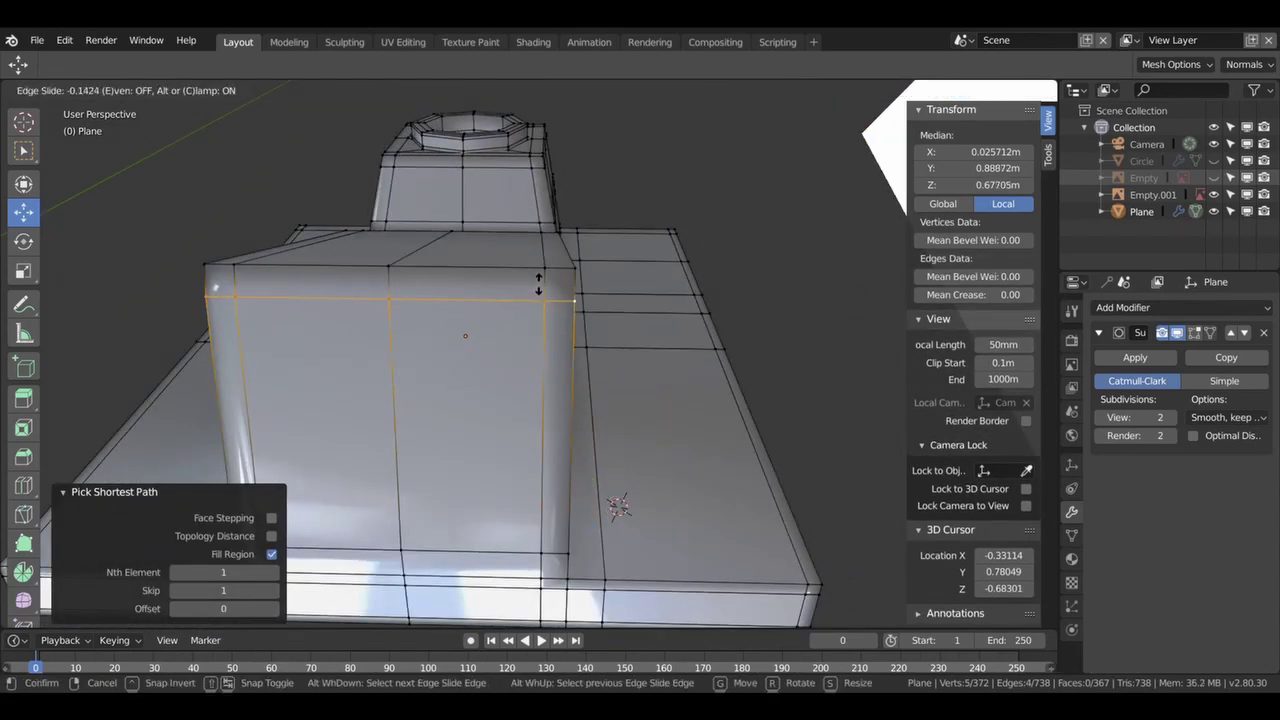
click(540, 243)
key(Tab)
mouse_move(508, 321)
middle_down()
mouse_move(399, 296)
mouse_move(429, 343)
mouse_move(634, 337)
mouse_move(659, 393)
mouse_move(740, 430)
mouse_move(793, 424)
middle_up()
key(Tab)
scroll(634, 337, down, 5)
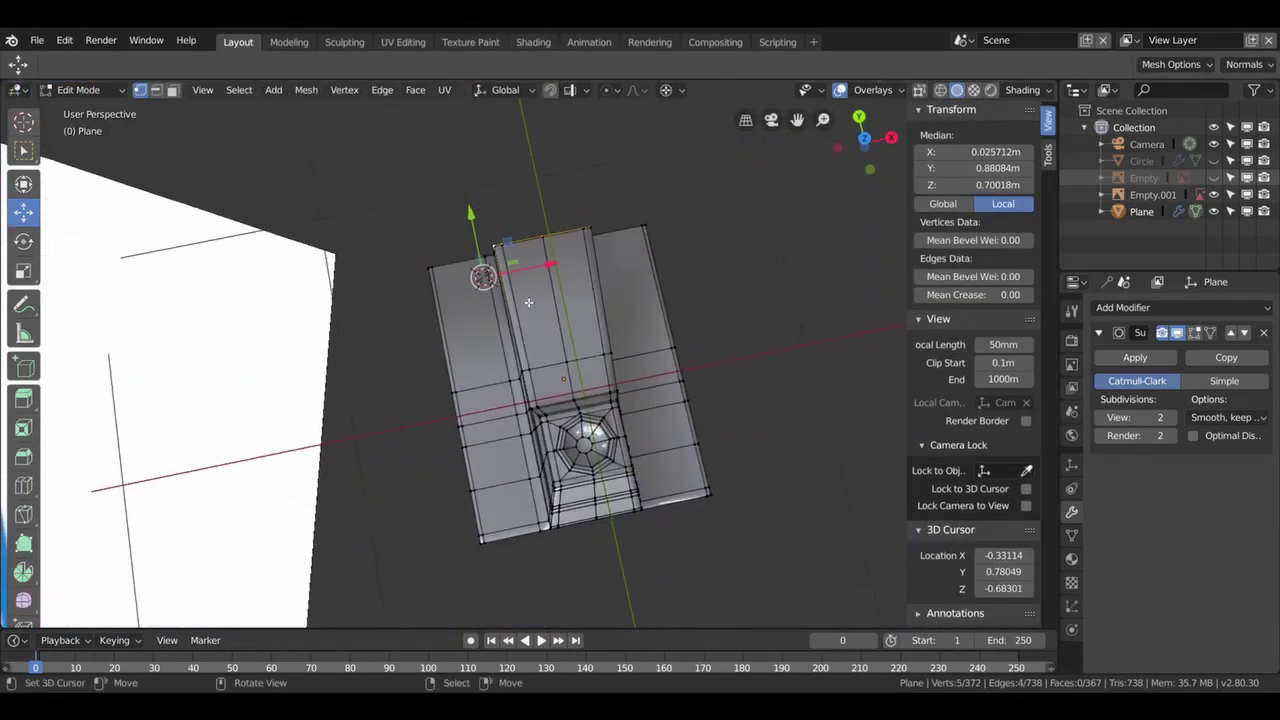
- Show the Circle hanger and, from top view, add a loop cut under its pivot hole
click(1214, 160)
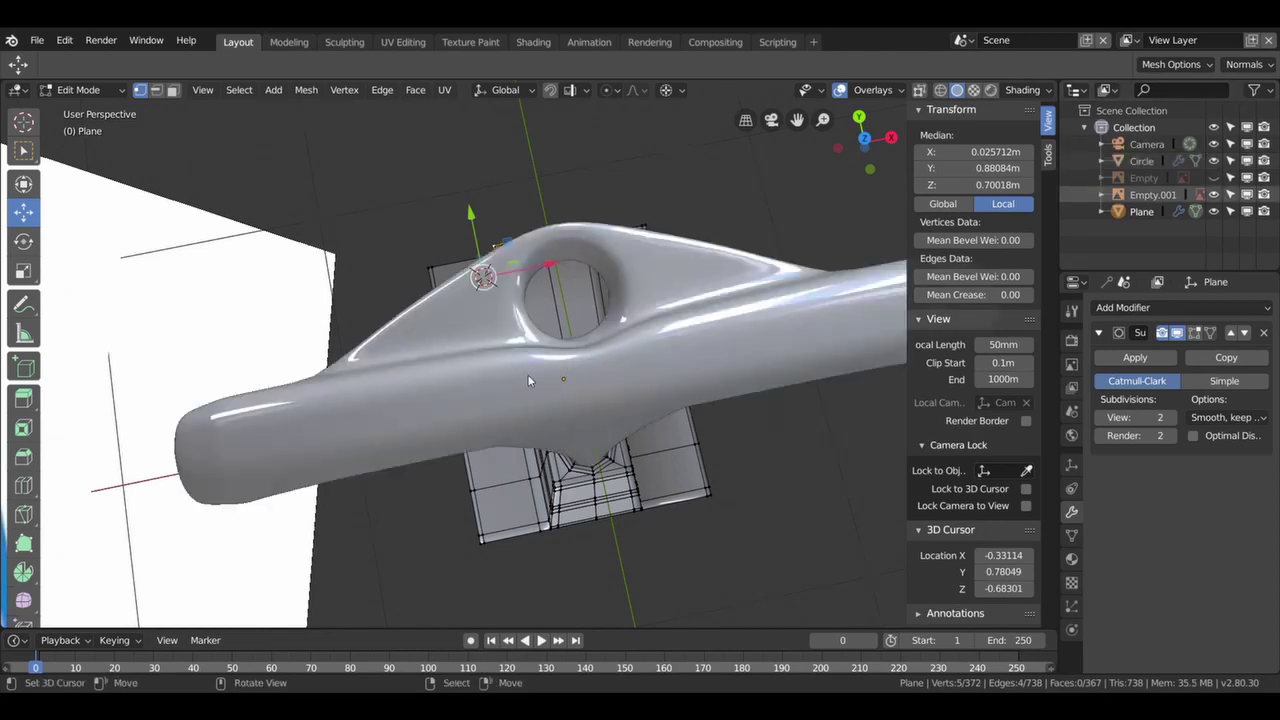
key(KP_7)
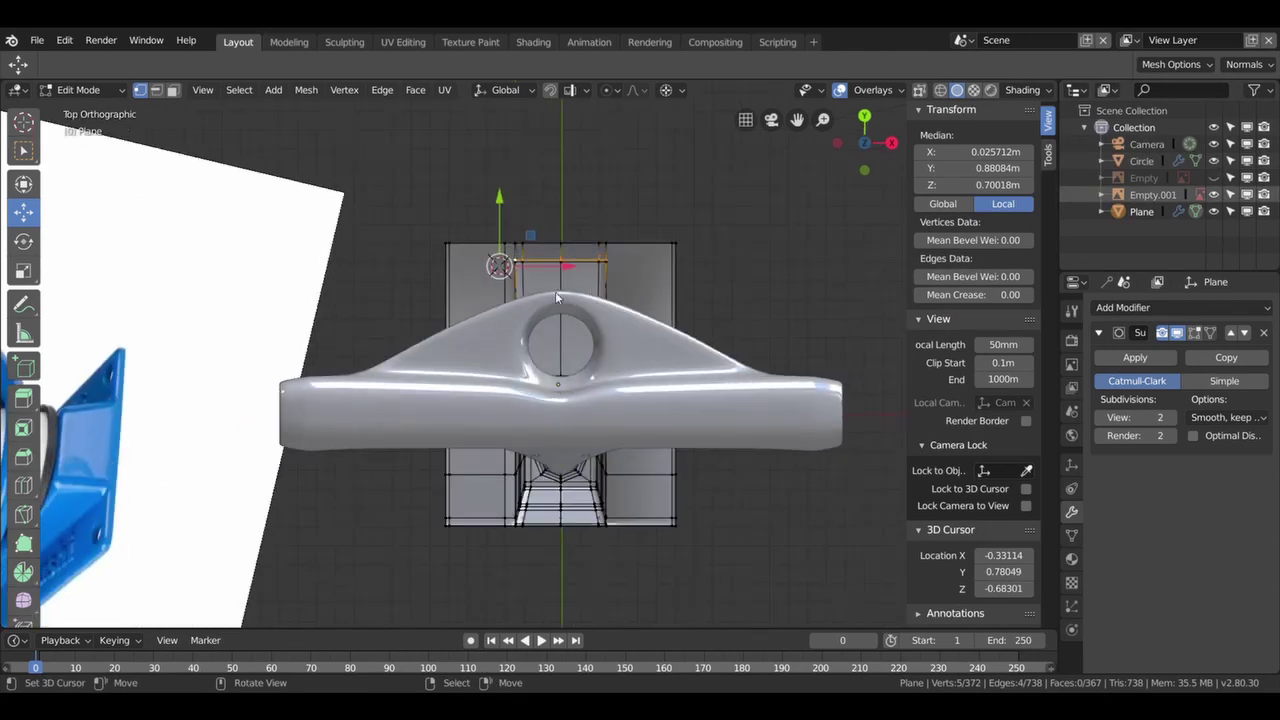
key(ctrl+r)
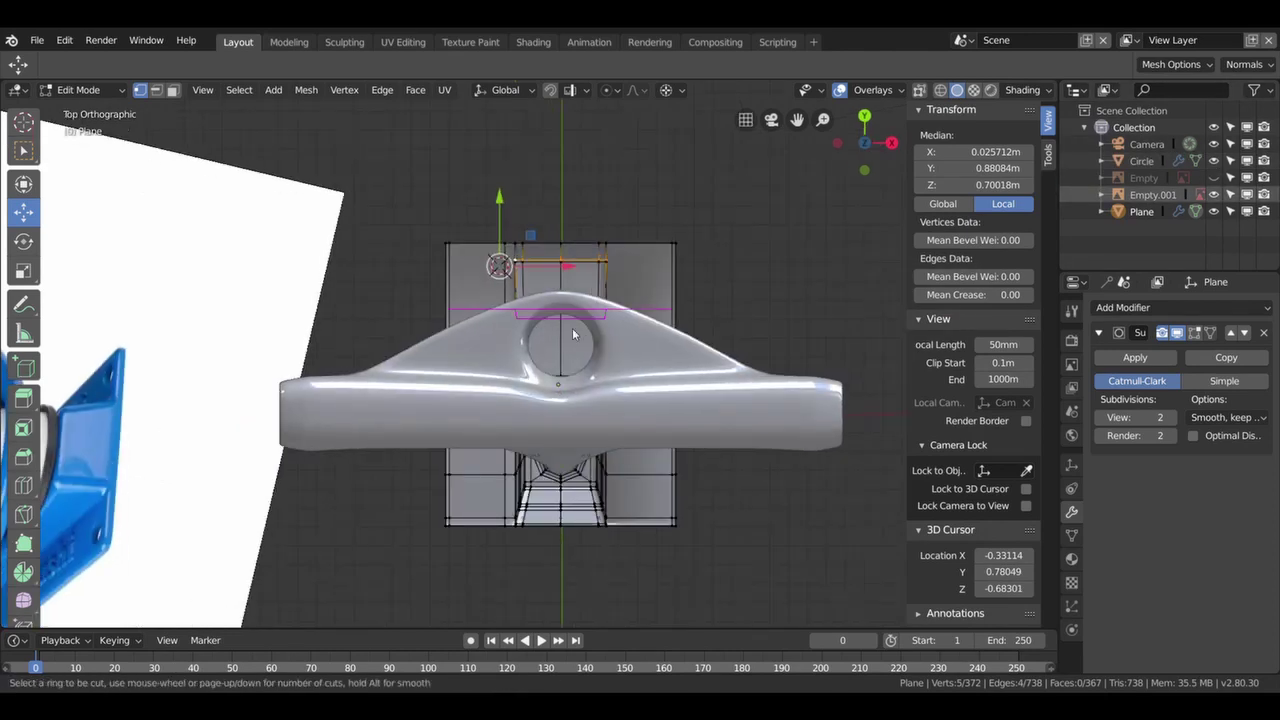
click(573, 332)
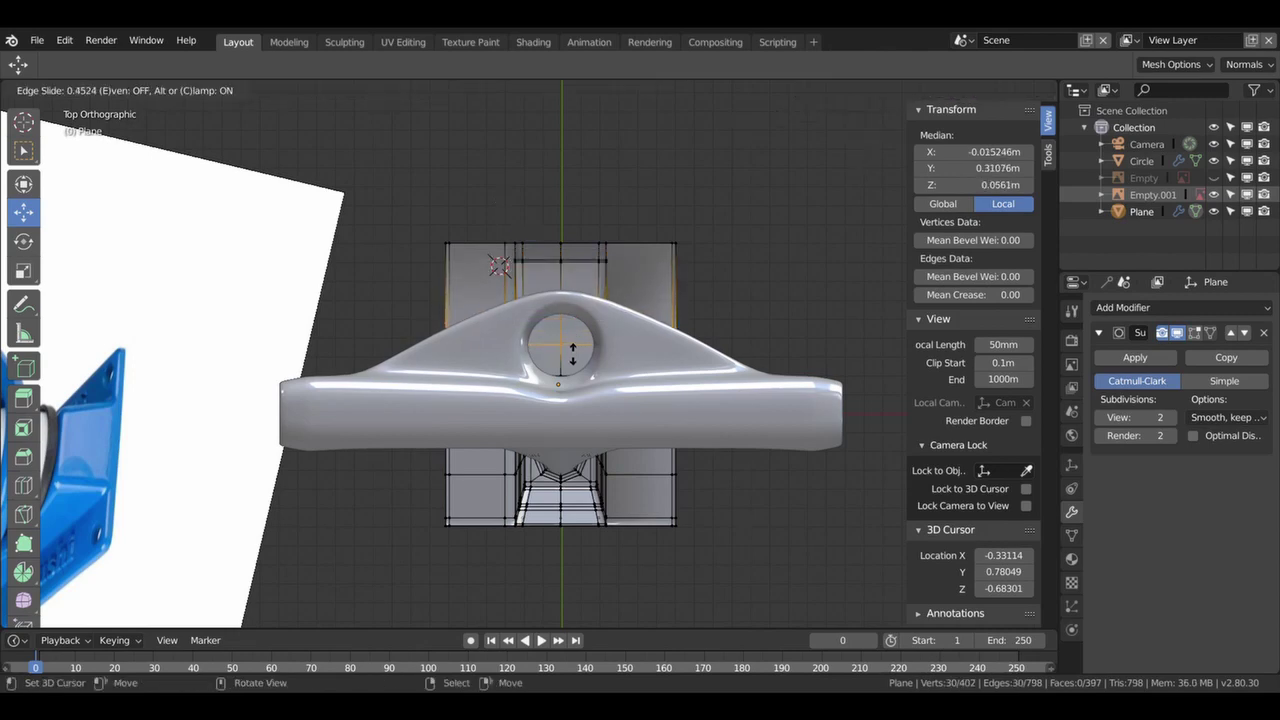
click(572, 352)
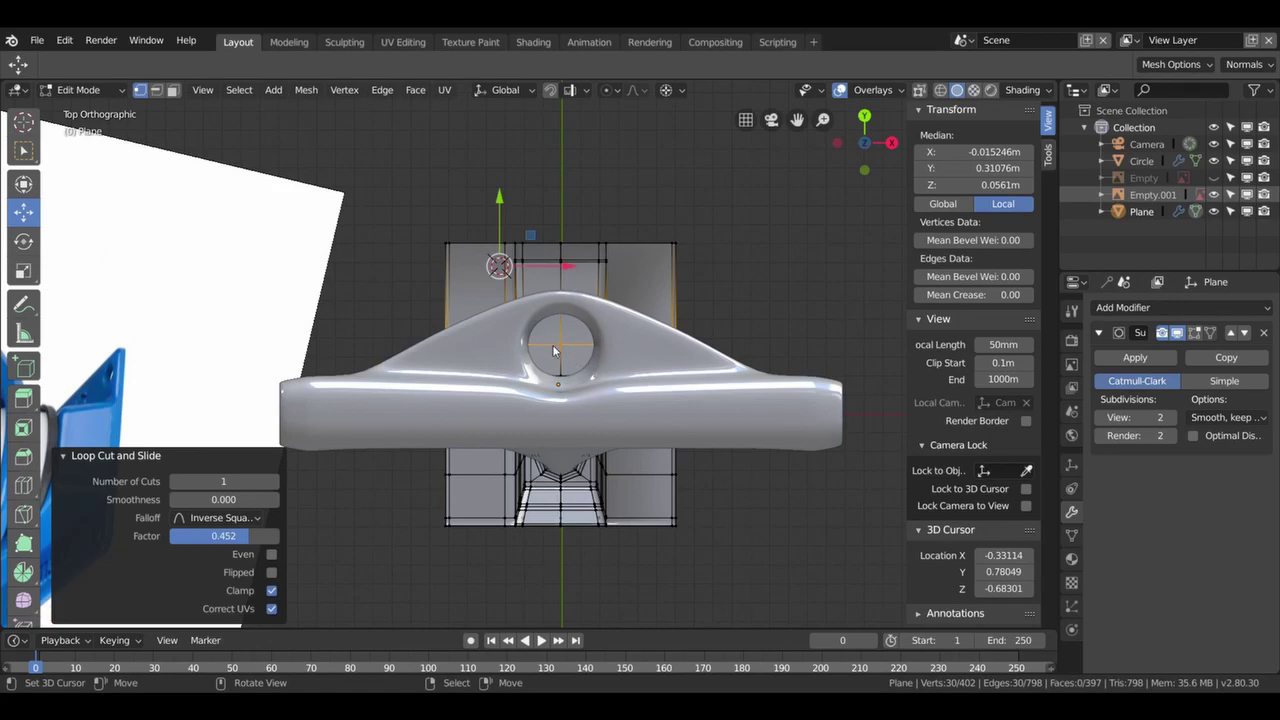
mouse_move(560, 350)
middle_down()
mouse_move(480, 302)
mouse_move(520, 309)
middle_up()
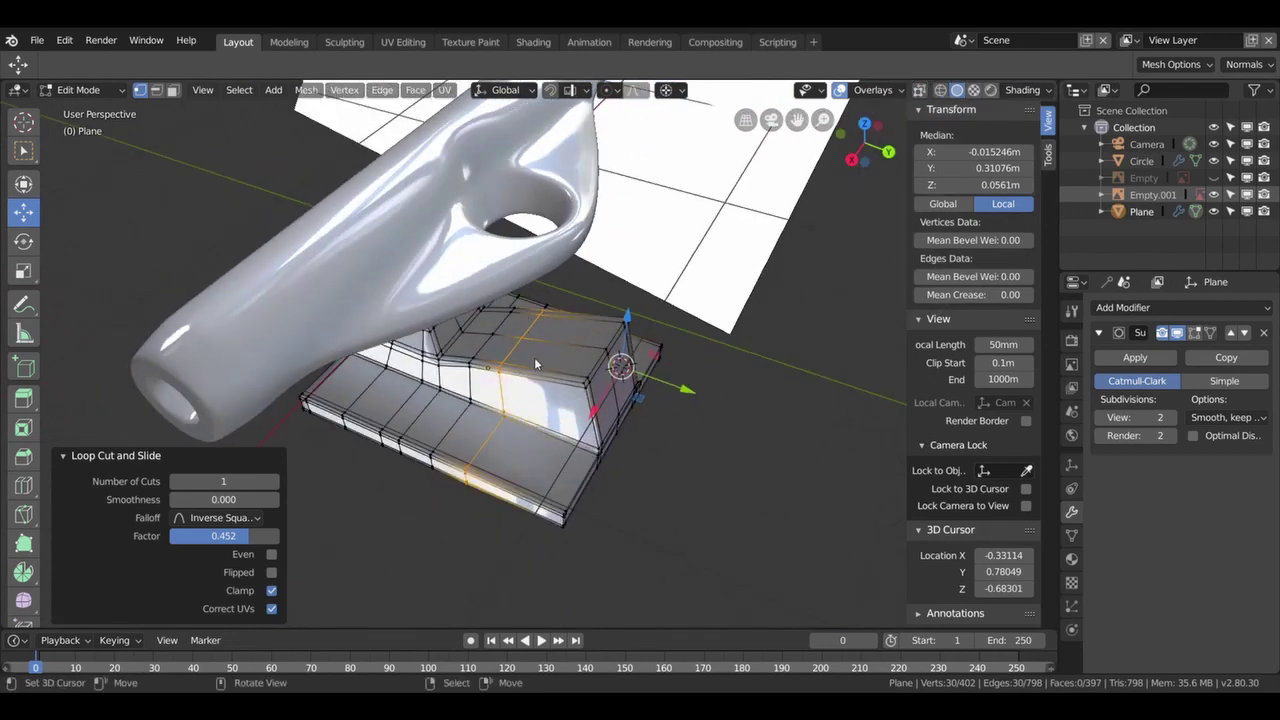
- Add another loop cut across the block top slid to factor 0.087, then hide Circle
key(ctrl+r)
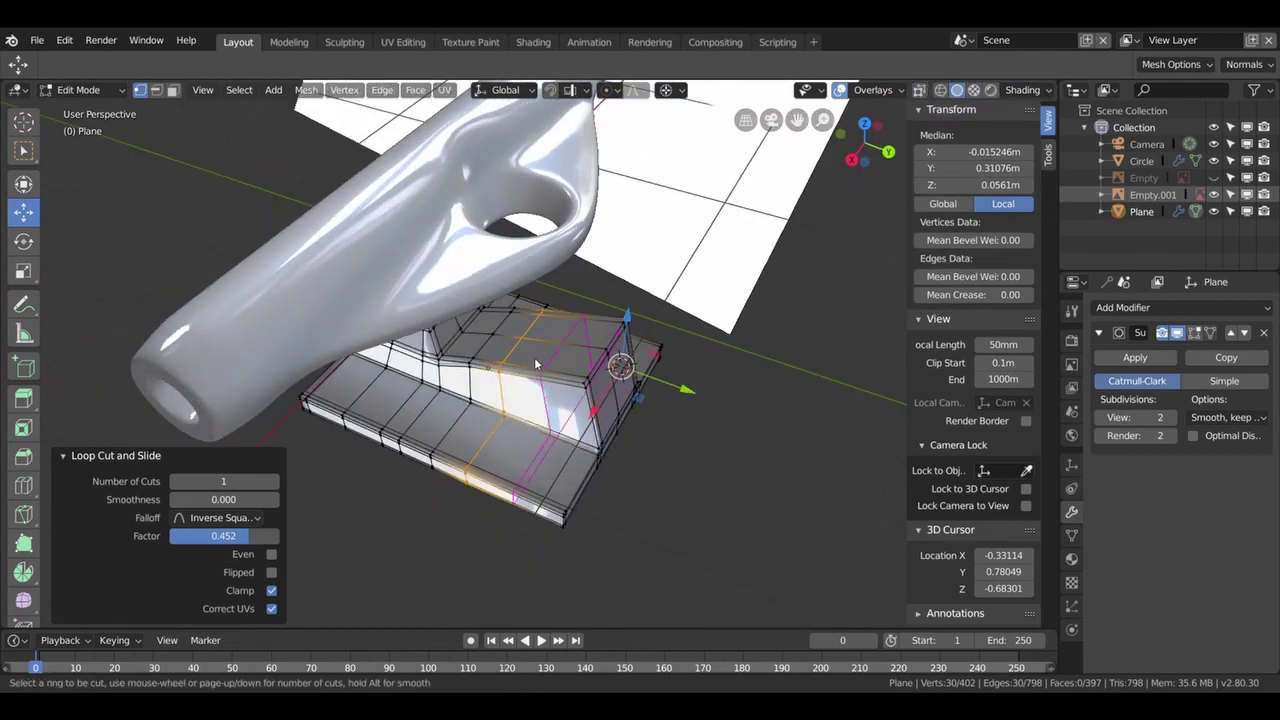
click(535, 362)
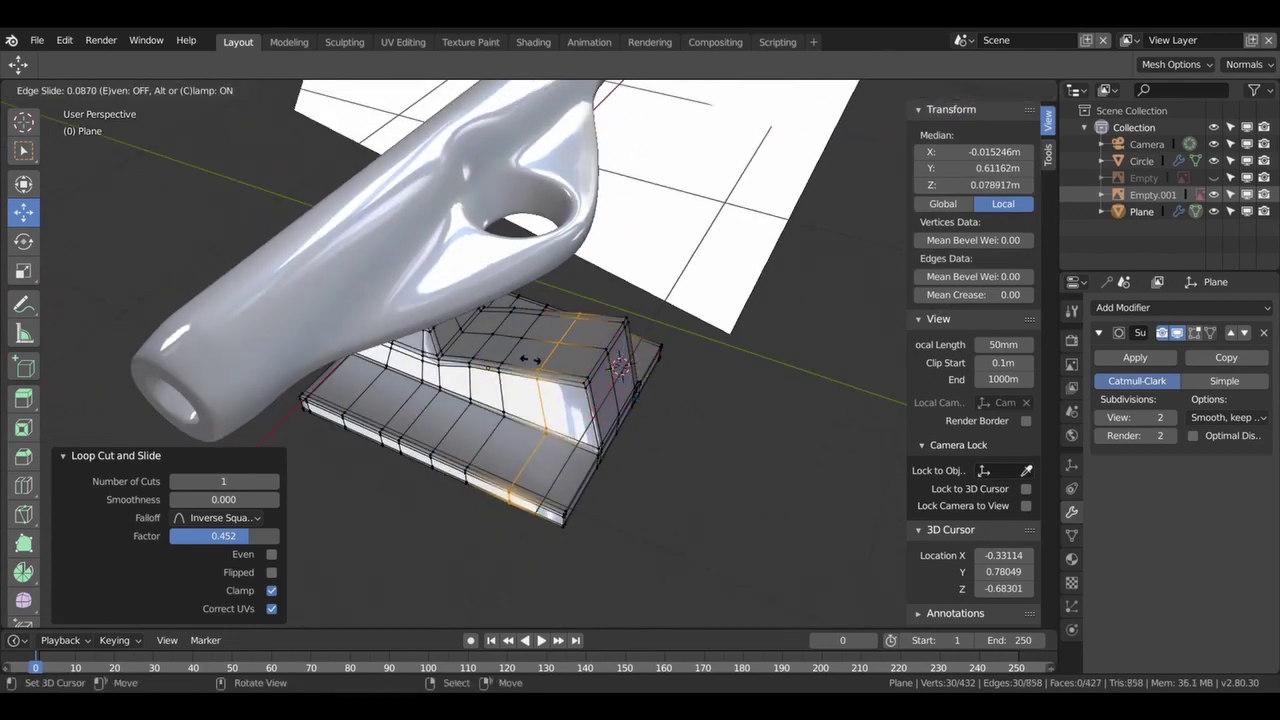
click(525, 362)
mouse_move(525, 362)
middle_down()
mouse_move(445, 365)
mouse_move(439, 383)
middle_up()
scroll(447, 363, up, 4)
click(1214, 160)
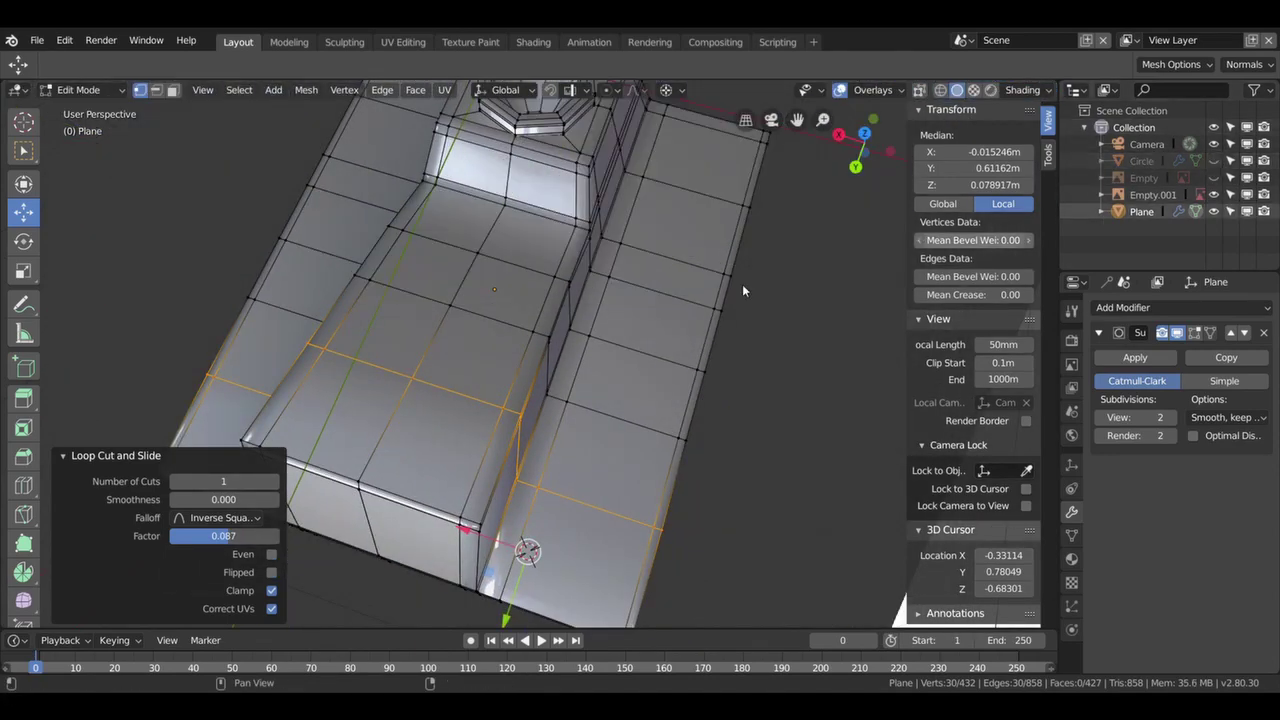
- Edge-slide the selected loop upward across the baseplate face
middle_drag(742, 284, 598, 326)
key(g)
key(g)
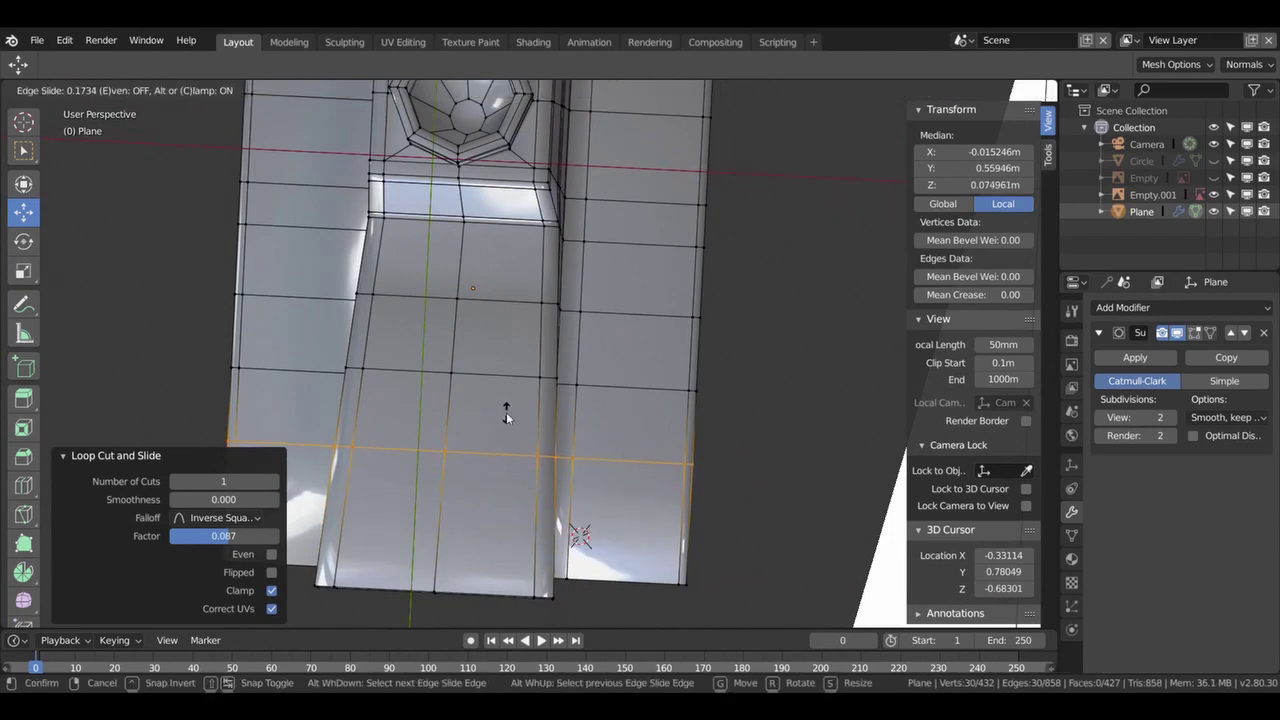
click(506, 415)
mouse_move(521, 409)
middle_down()
mouse_move(548, 418)
mouse_move(527, 425)
mouse_move(538, 413)
middle_up()
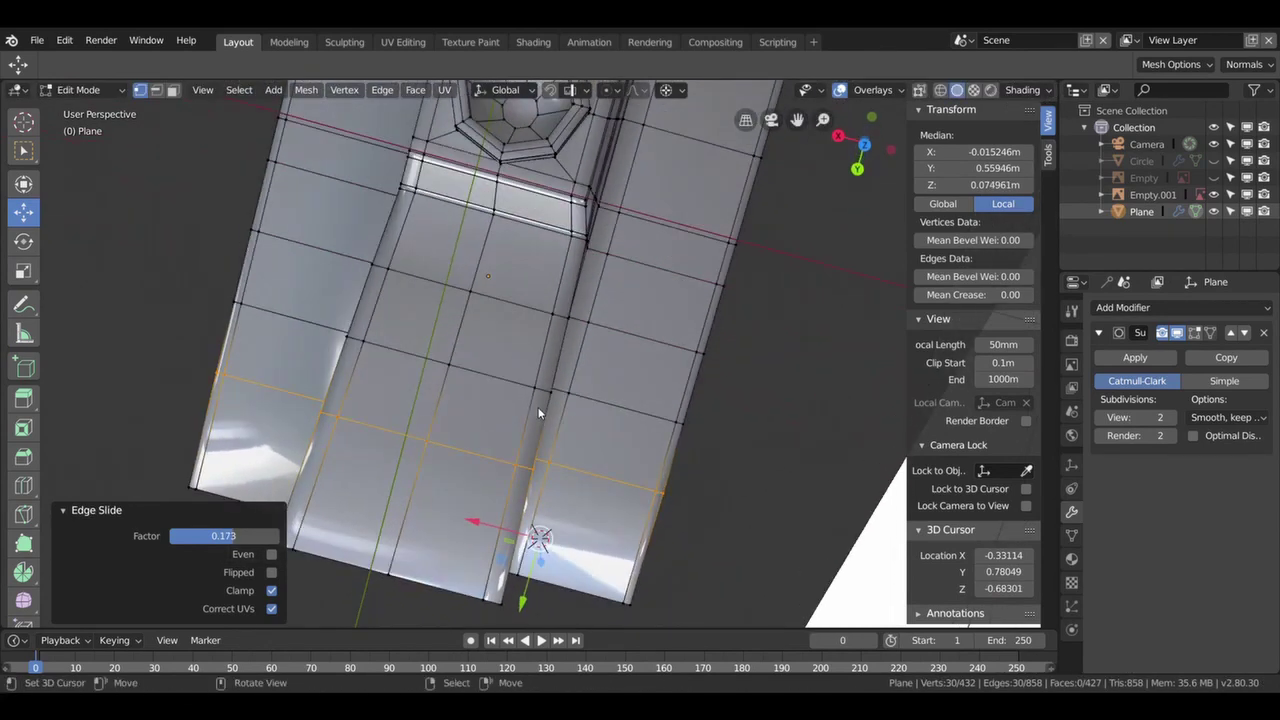
- Knife a diagonal cut across the face and join two opposite corner vertices with J
key(k)
click(351, 409)
click(540, 309)
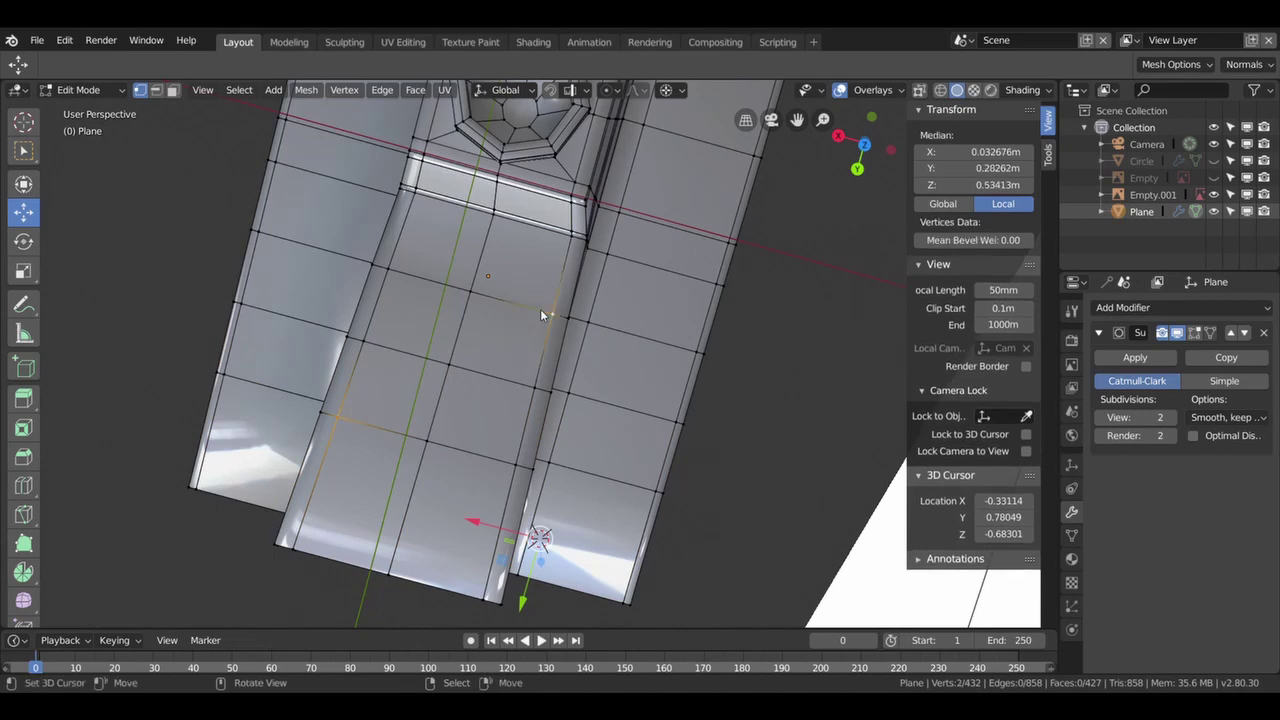
key(Return)
click(508, 466)
shift+click(389, 268)
key(j)
scroll(437, 362, up, 5)
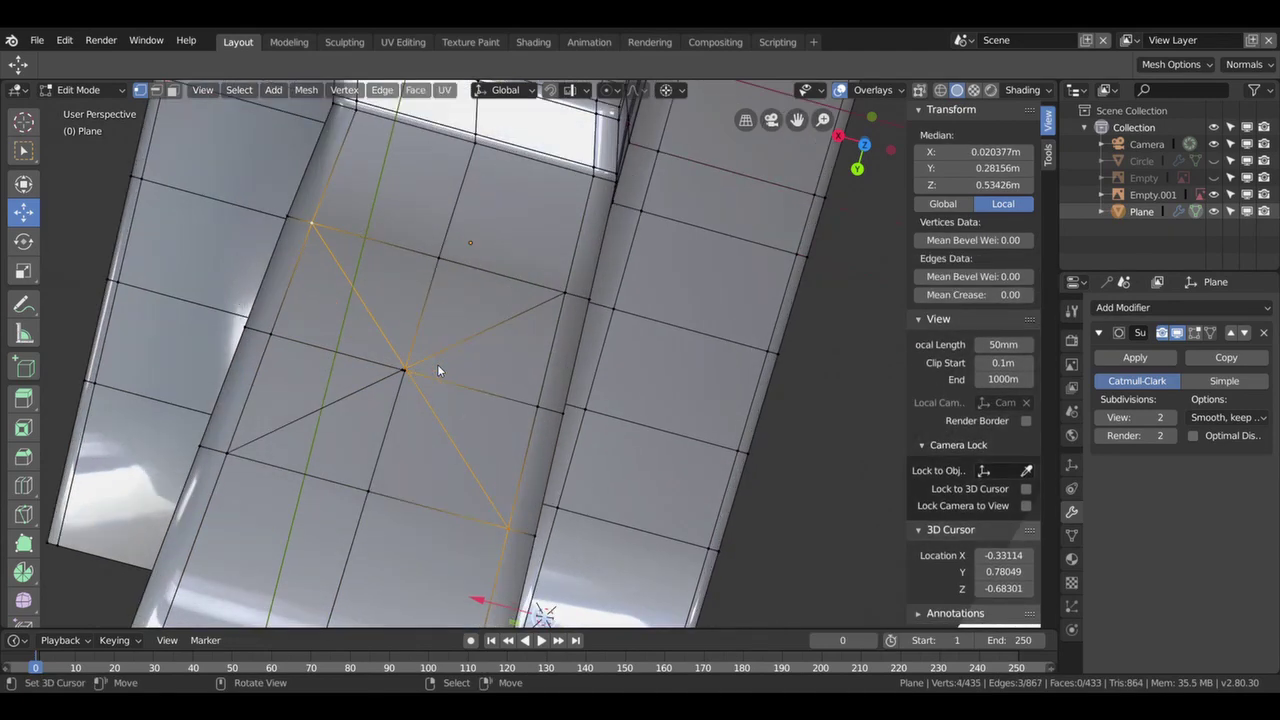
middle_drag(437, 362, 363, 378)
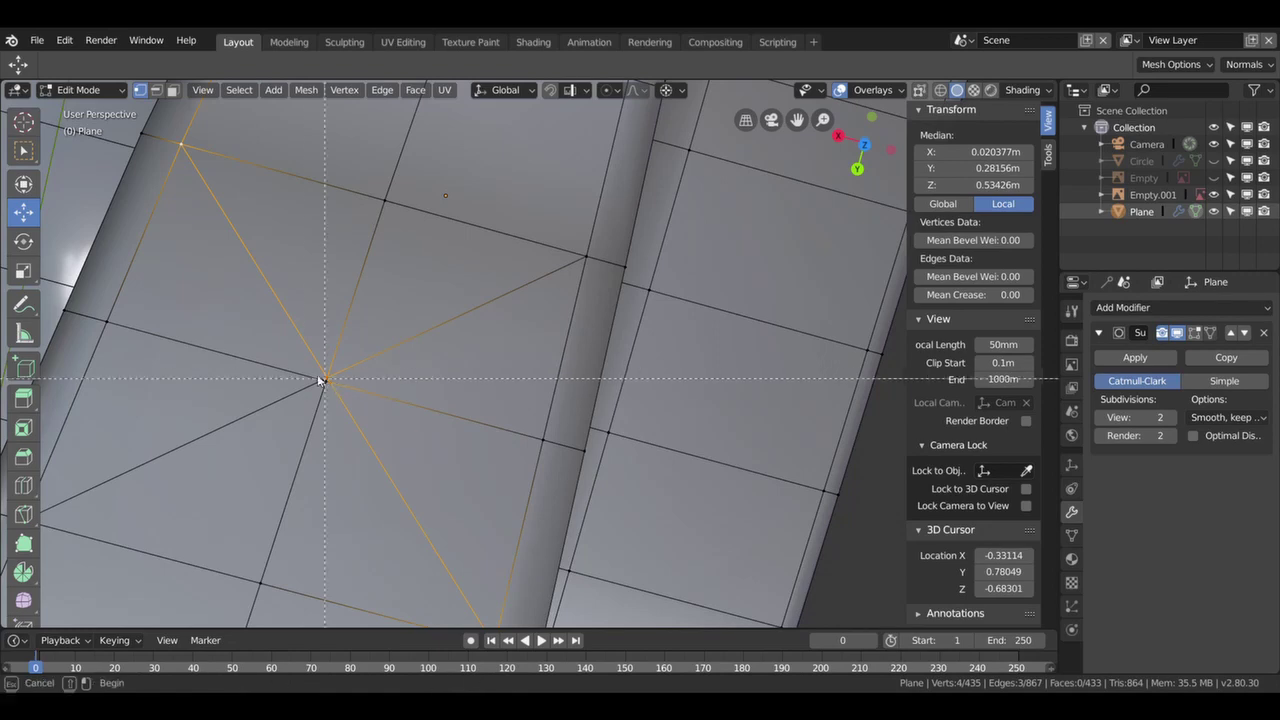
- Box-select the central vertices where the diagonals cross, ready to merge with Alt+M
shift+click(297, 350)
key(a)
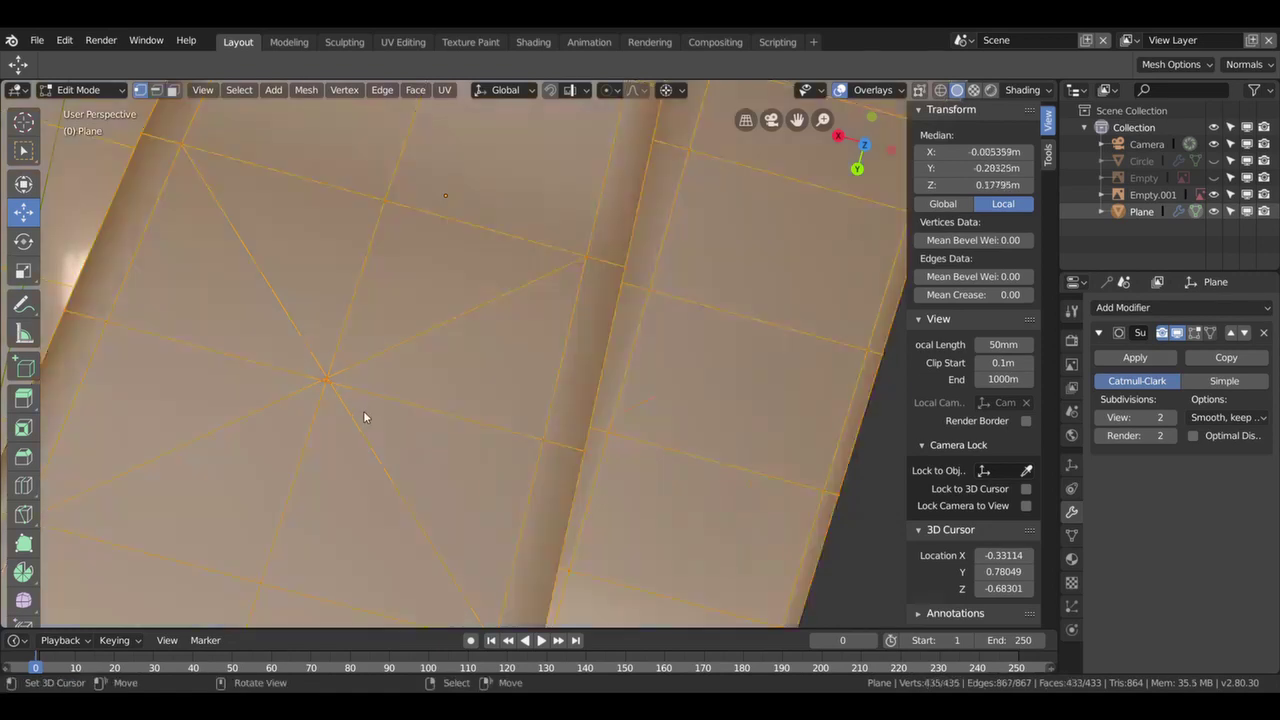
key(alt+a)
key(b)
drag(316, 344, 349, 416)
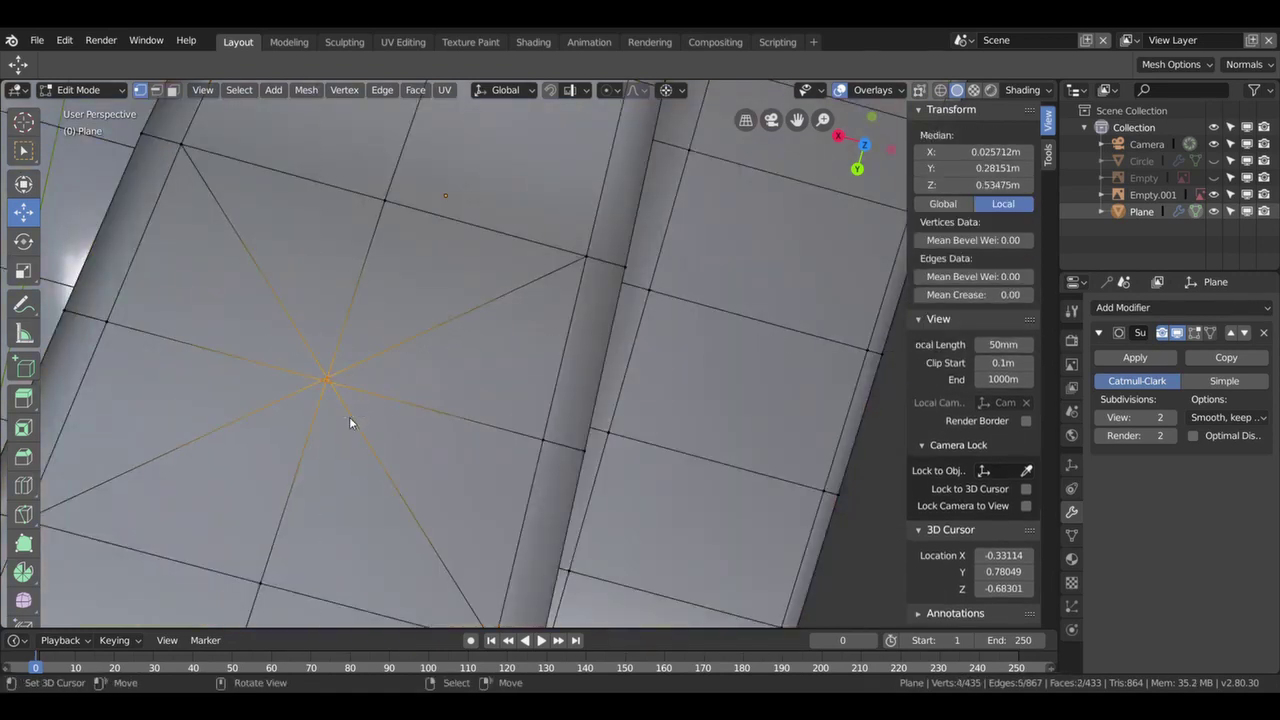
key(alt+m)
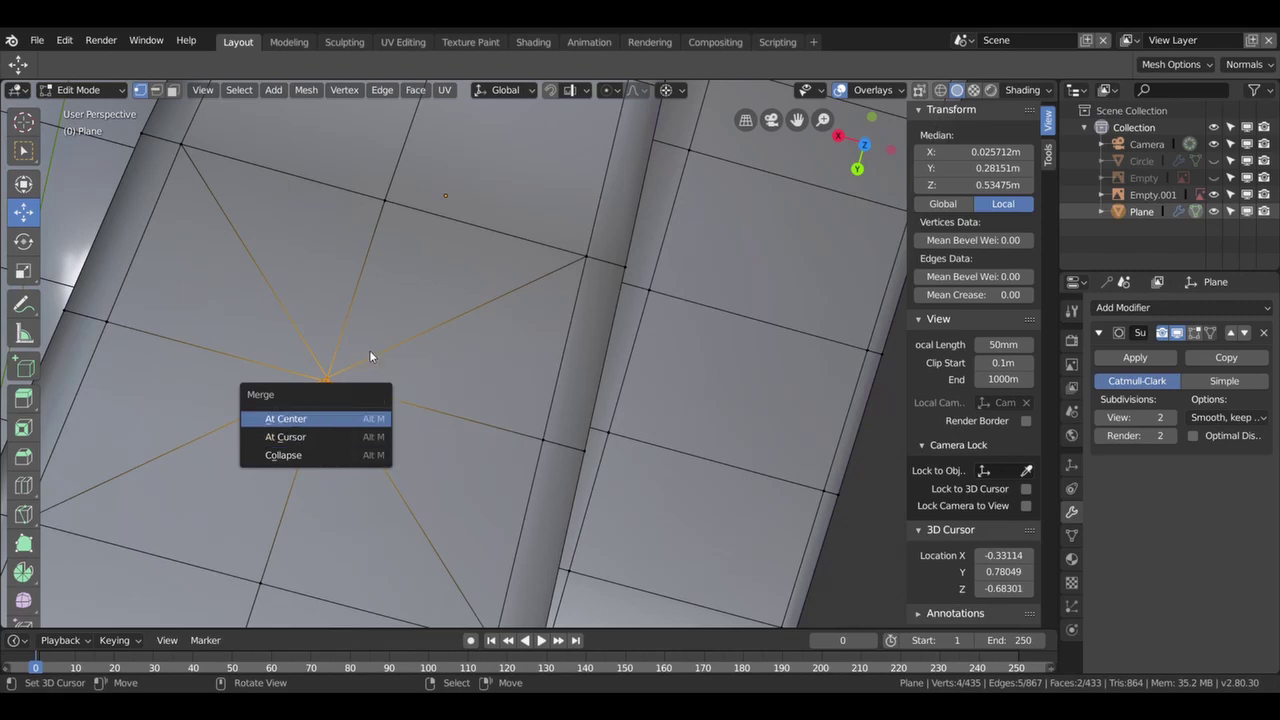
- Merge the central vertices into one and vertex-bevel it into an octagonal opening
key(alt+m)
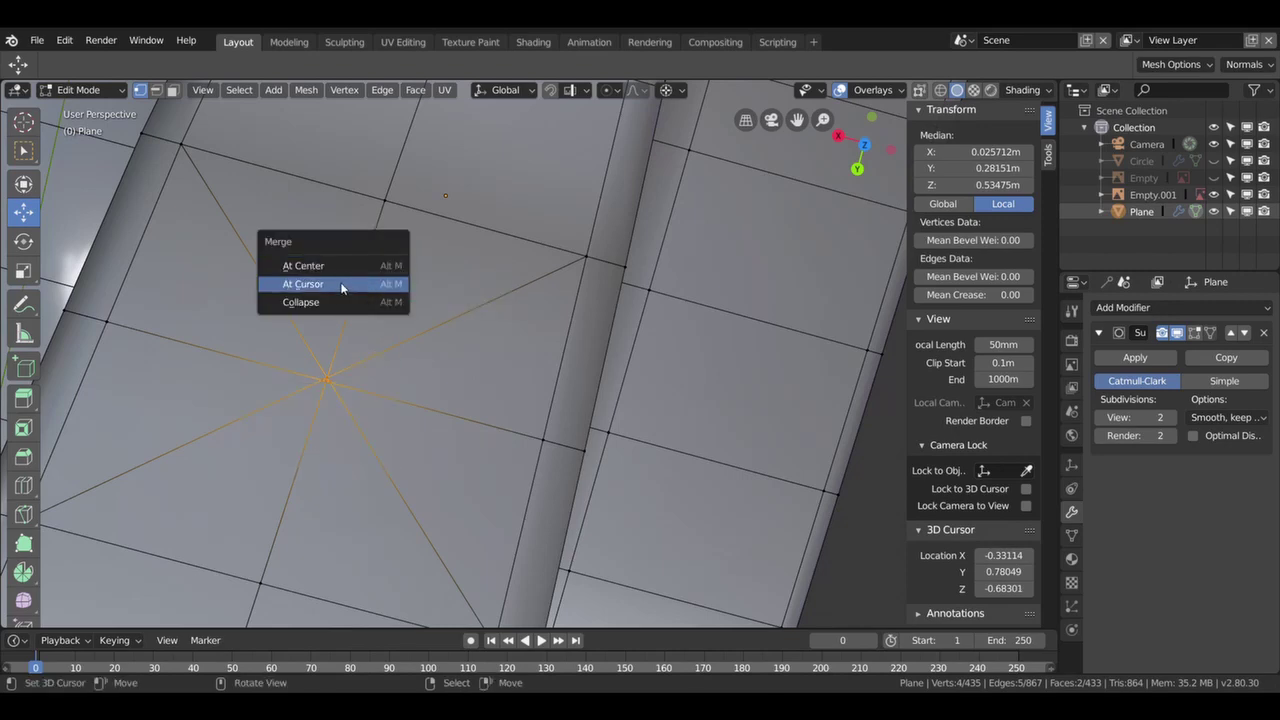
click(345, 302)
mouse_move(345, 302)
middle_down()
mouse_move(374, 401)
mouse_move(459, 409)
middle_up()
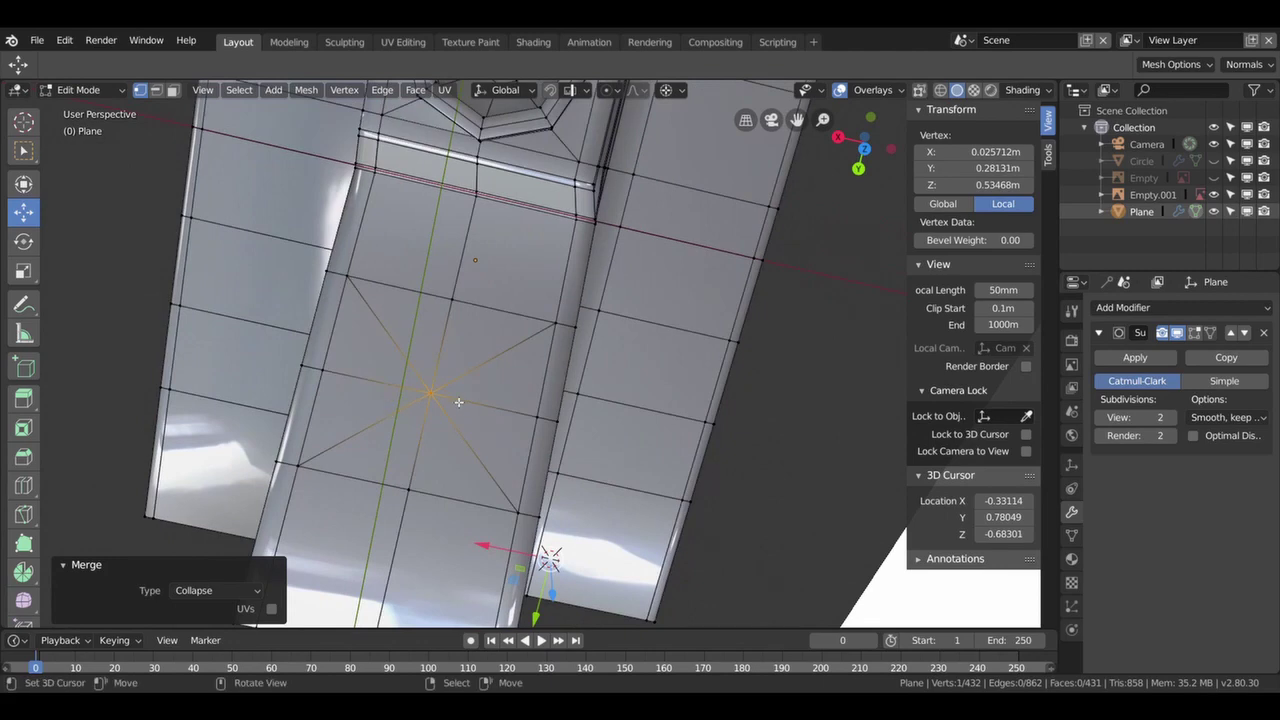
key(ctrl+shift+b)
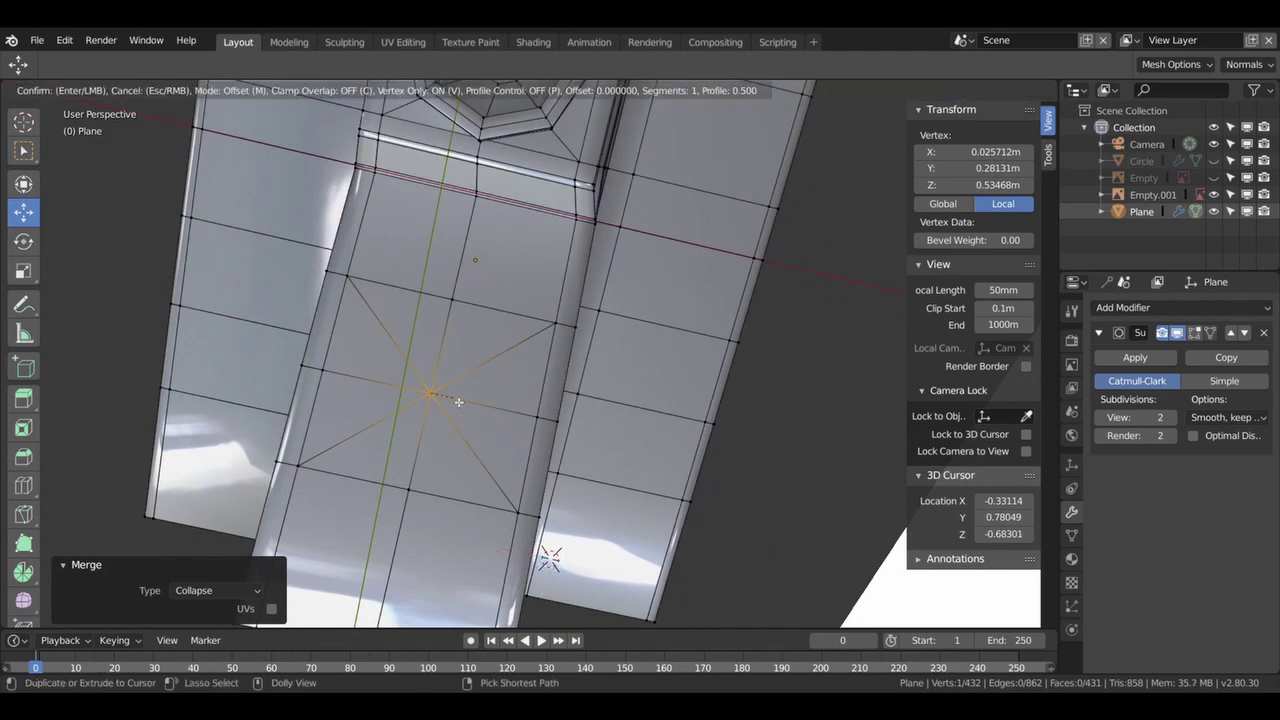
click(553, 496)
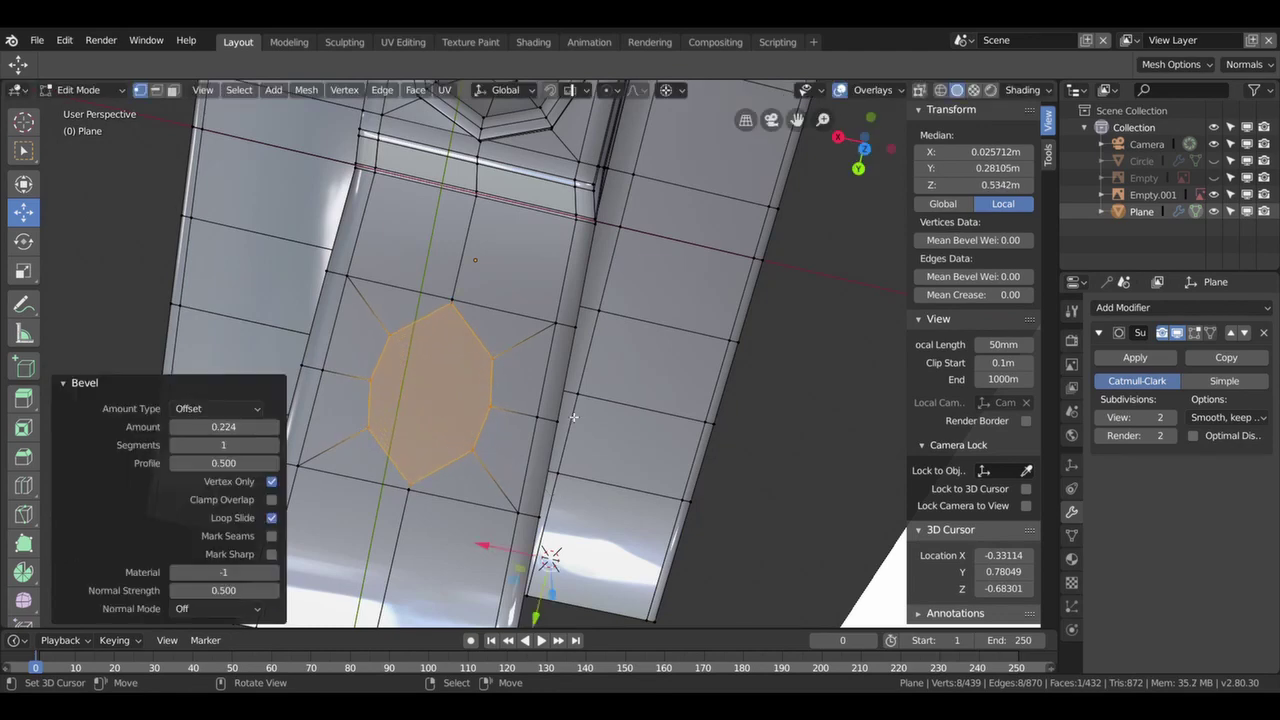
middle_drag(573, 416, 556, 397)
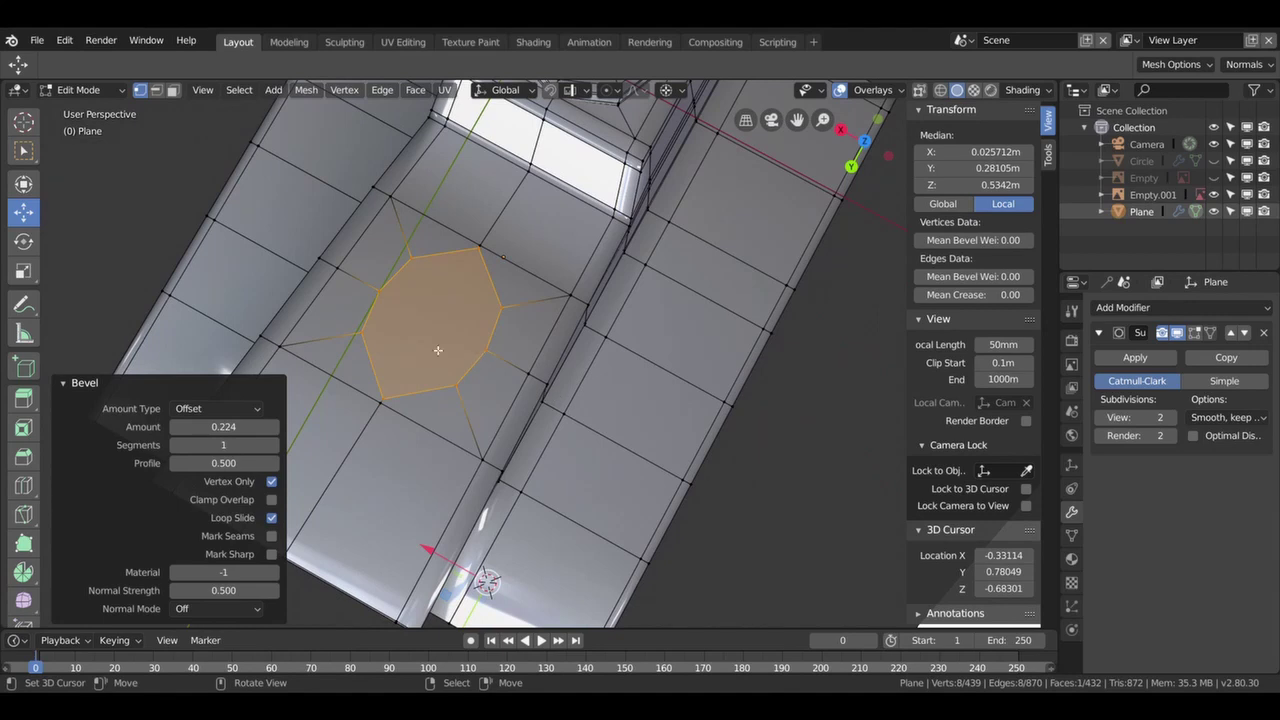
- Snap the 3D cursor to the opening's vertices and scale the vertex ring up by 1.287
click(494, 352)
shift+click(379, 290)
key(shift+s)
click(530, 476)
key(s)
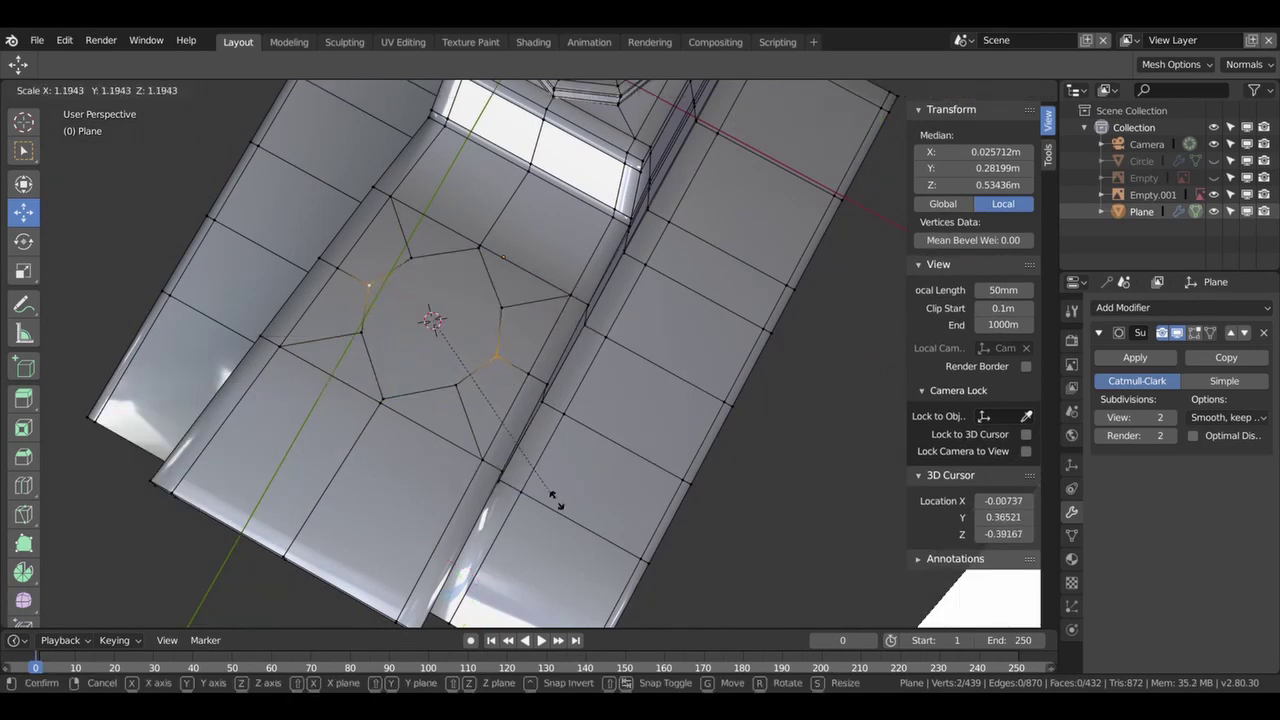
click(570, 515)
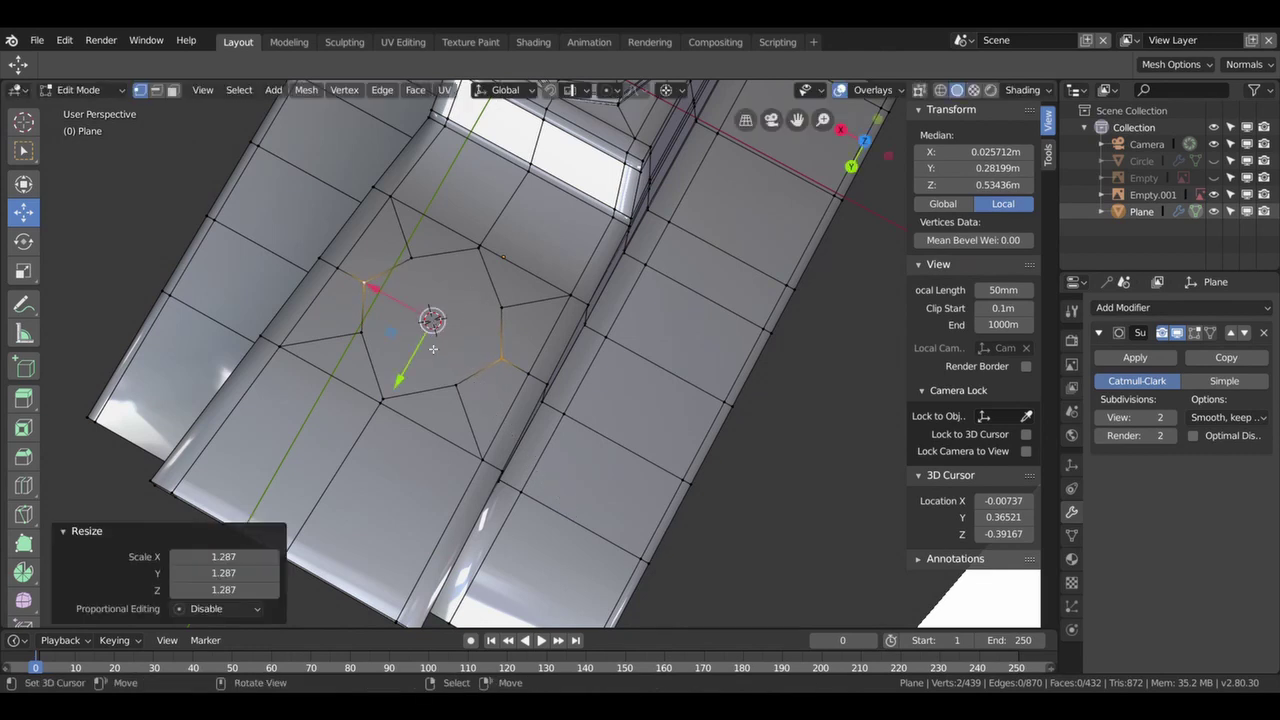
- Dissolve the edges between the centre faces, then delete the merged face with Only Edges & Faces
click(172, 90)
click(430, 316)
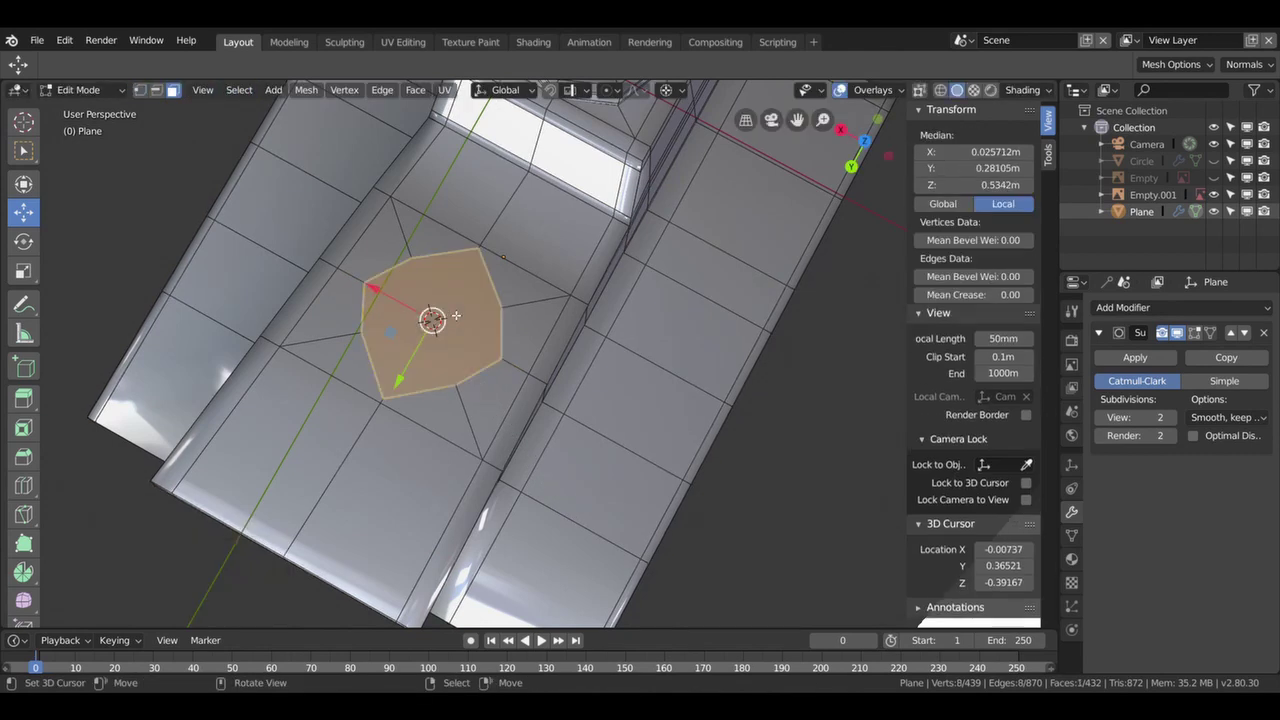
key(x)
click(460, 310)
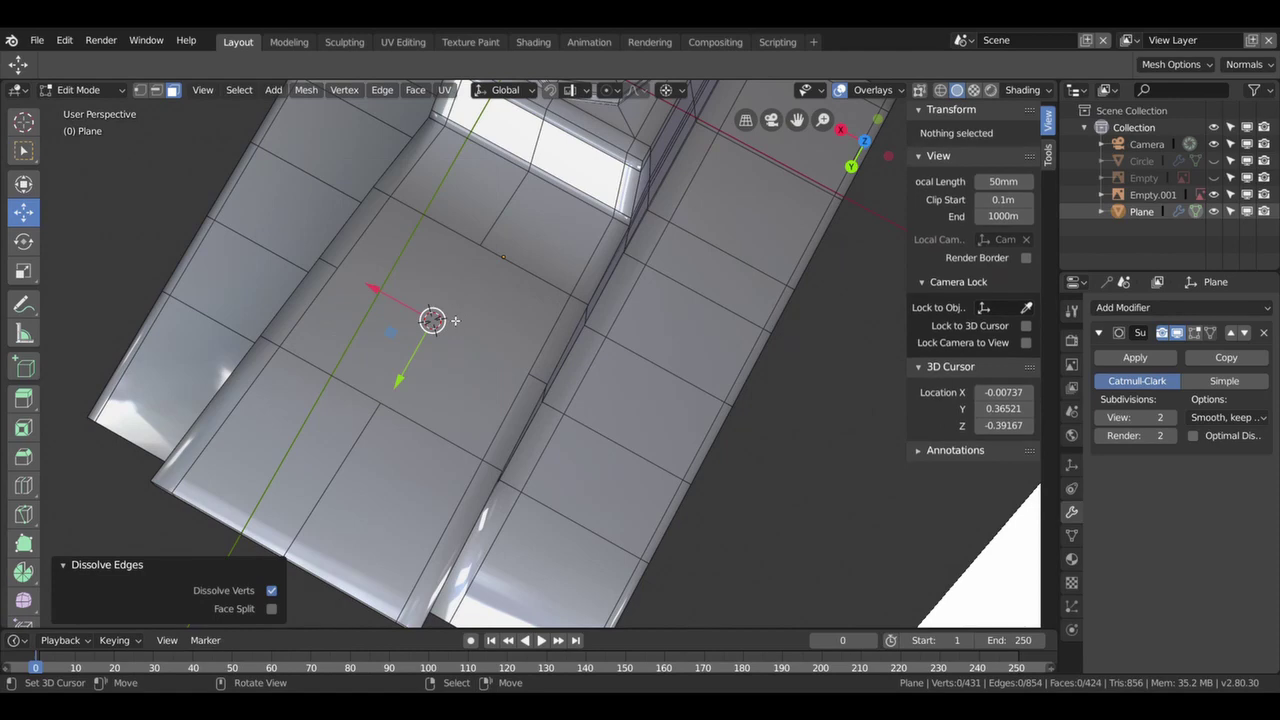
click(432, 319)
key(x)
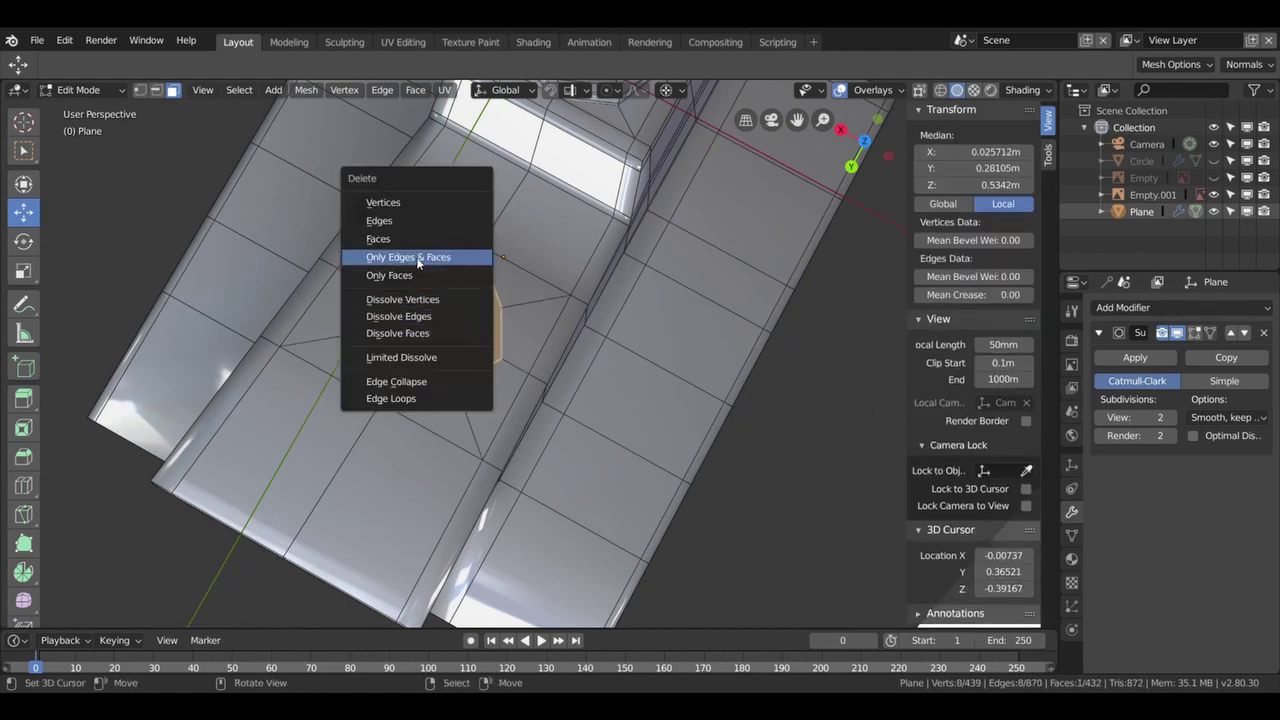
click(417, 259)
key(KP_7)
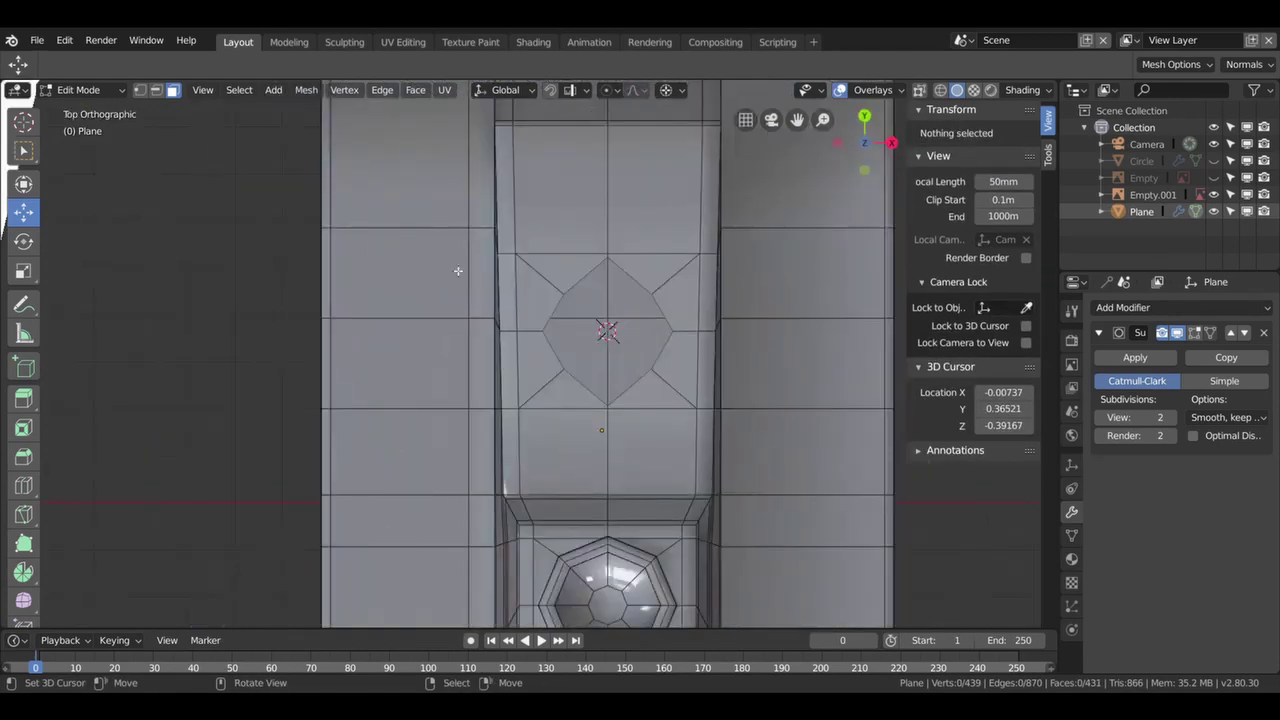
- Select the diamond's outer edge loop and snap the 3D cursor to its centre
scroll(500, 300, up, 1)
scroll(535, 301, up, 3)
shift+middle_drag(535, 301, 545, 359)
click(440, 223)
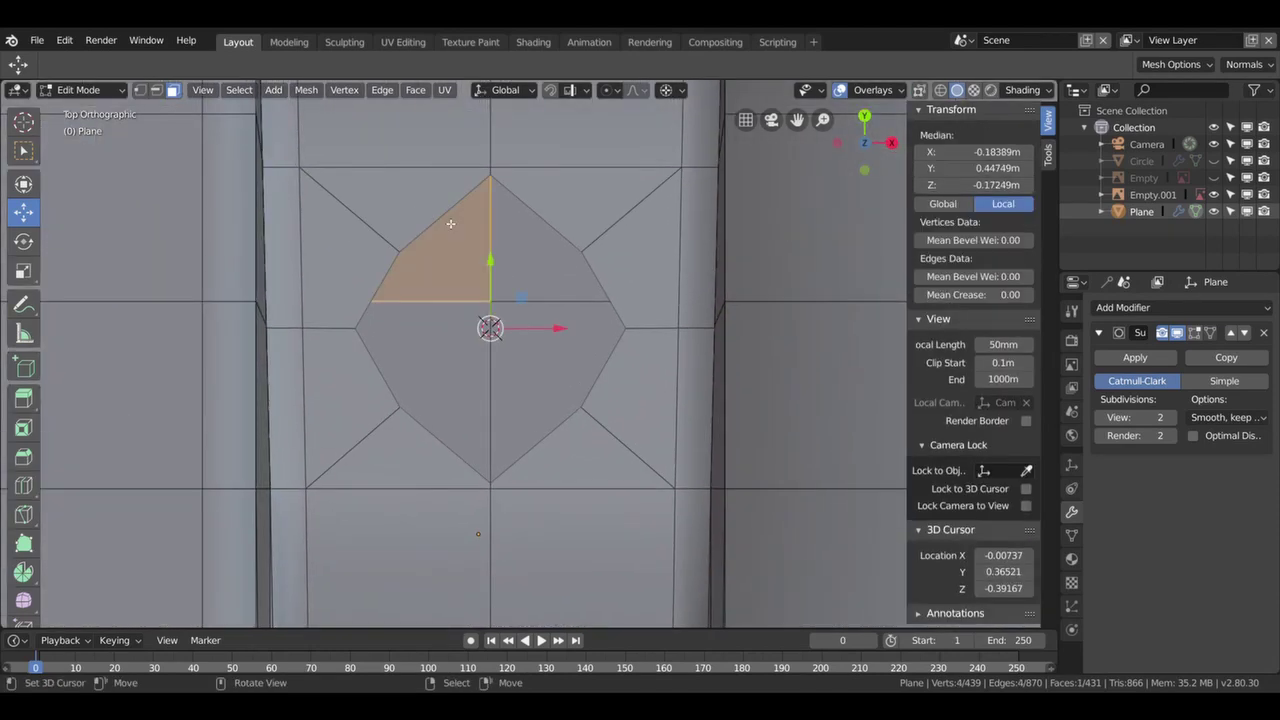
key(2)
key(alt+a)
alt+click(443, 215)
key(shift+s)
click(465, 287)
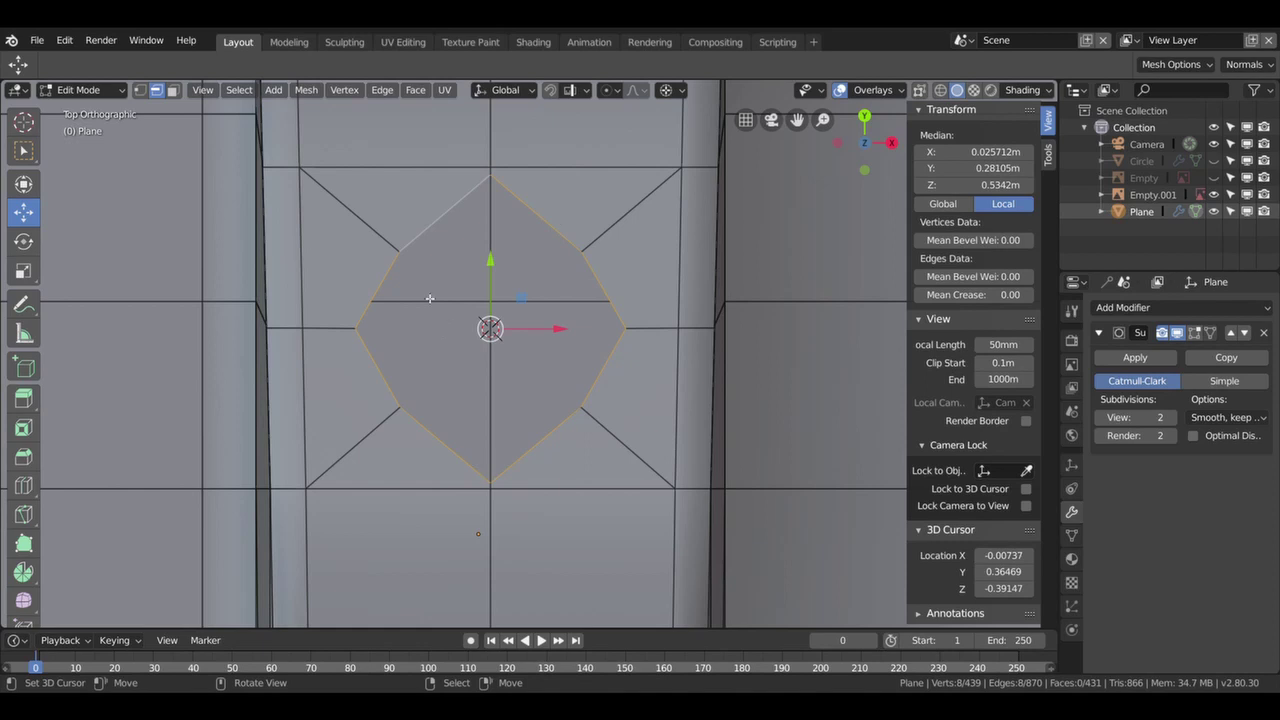
- Add an eight-vertex circle at the cursor and scale it to 0.119
key(shift+a)
click(529, 303)
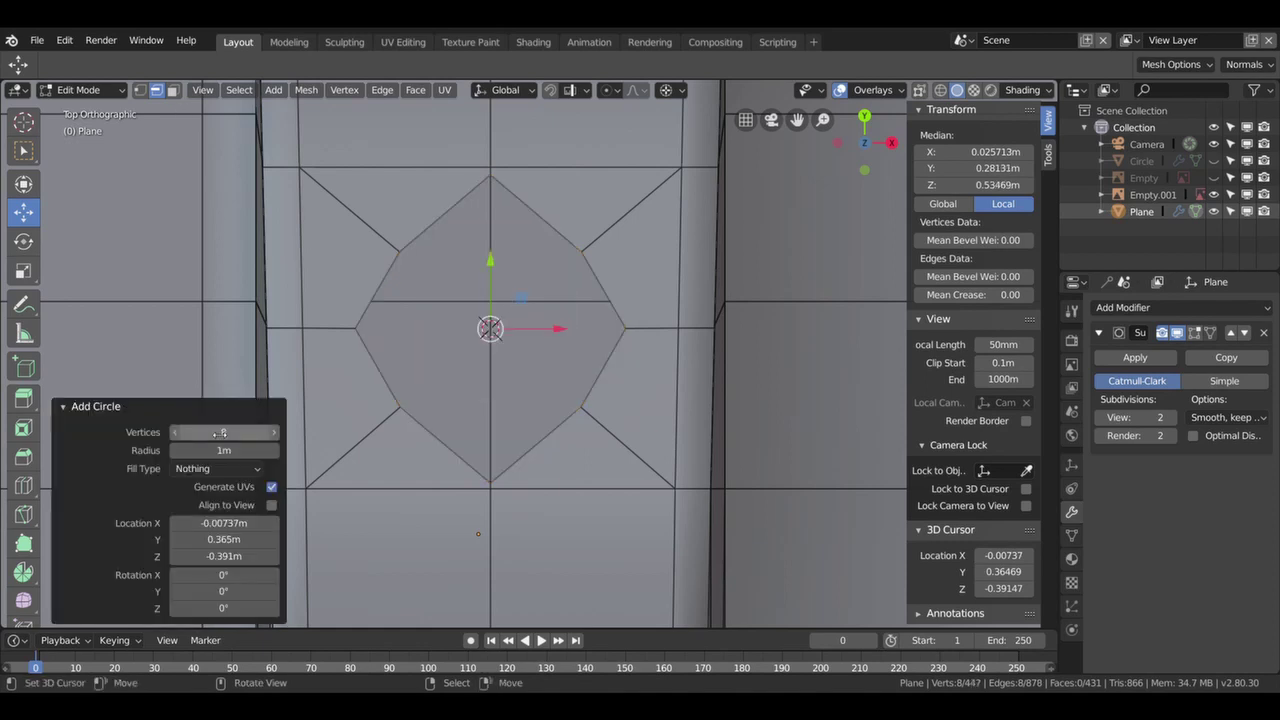
key(s)
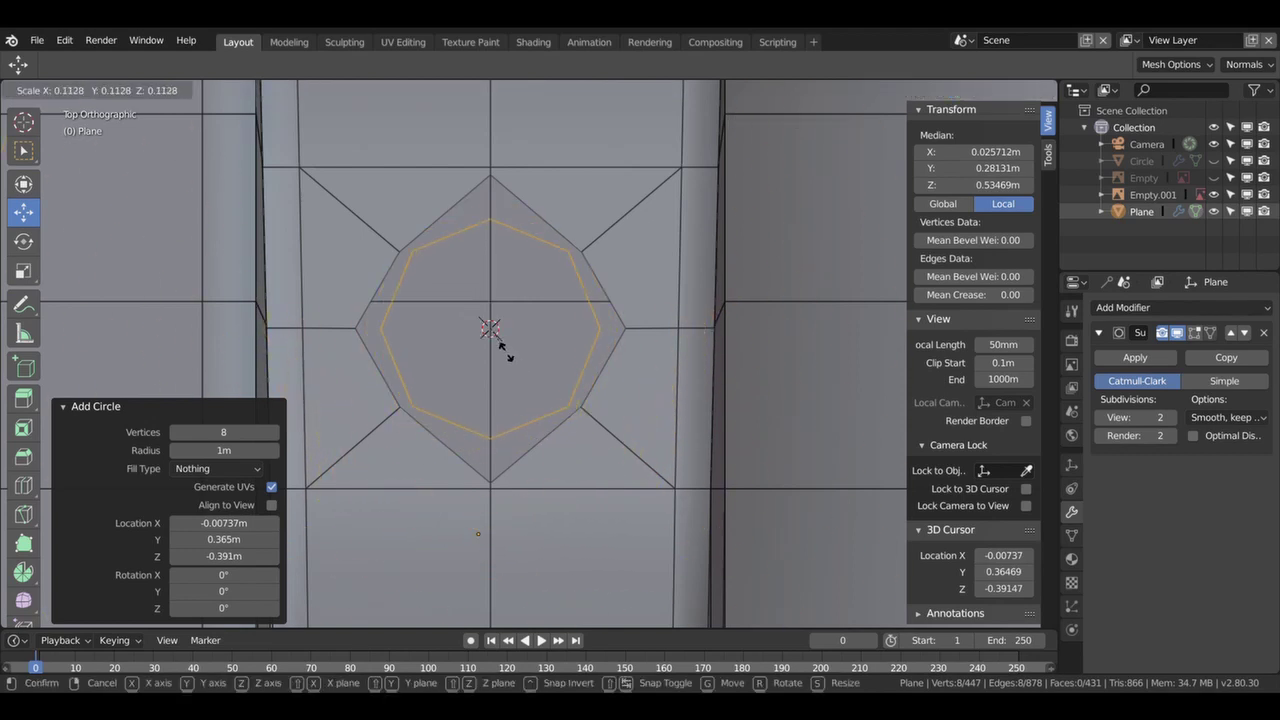
click(507, 357)
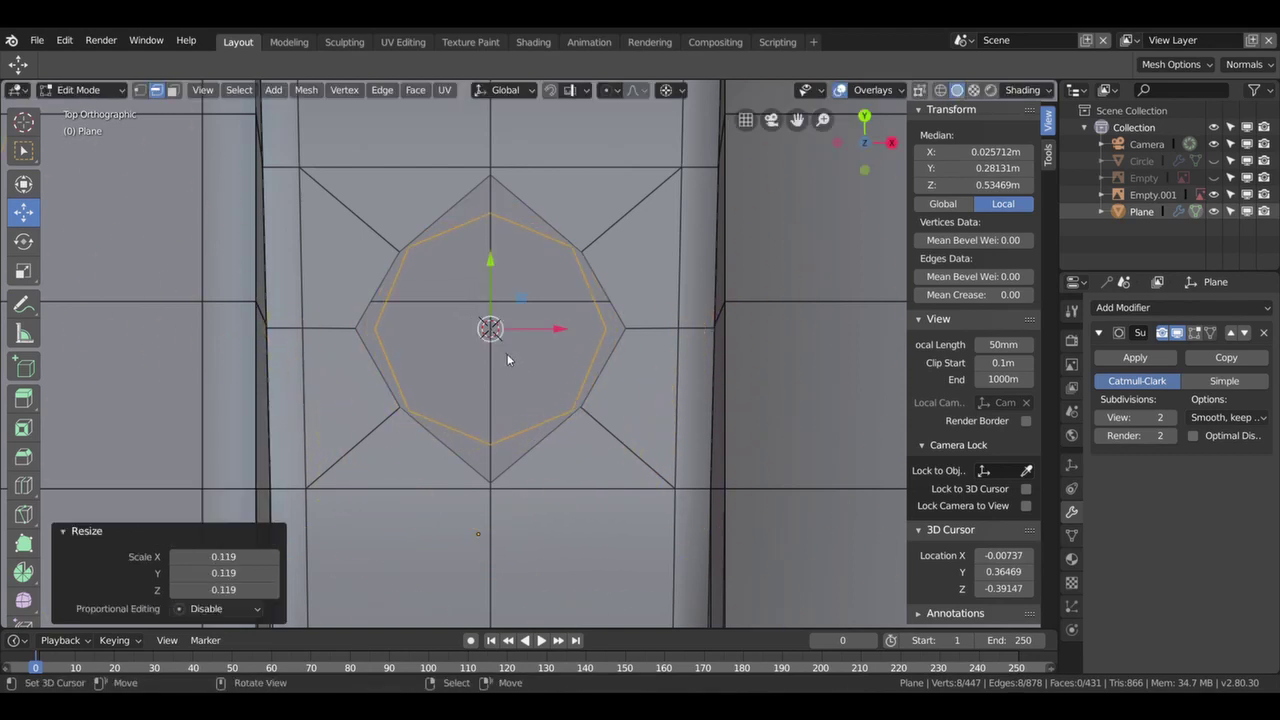
mouse_move(533, 349)
middle_down()
mouse_move(353, 236)
mouse_move(456, 245)
middle_up()
scroll(456, 245, down, 3)
middle_drag(553, 265, 614, 258)
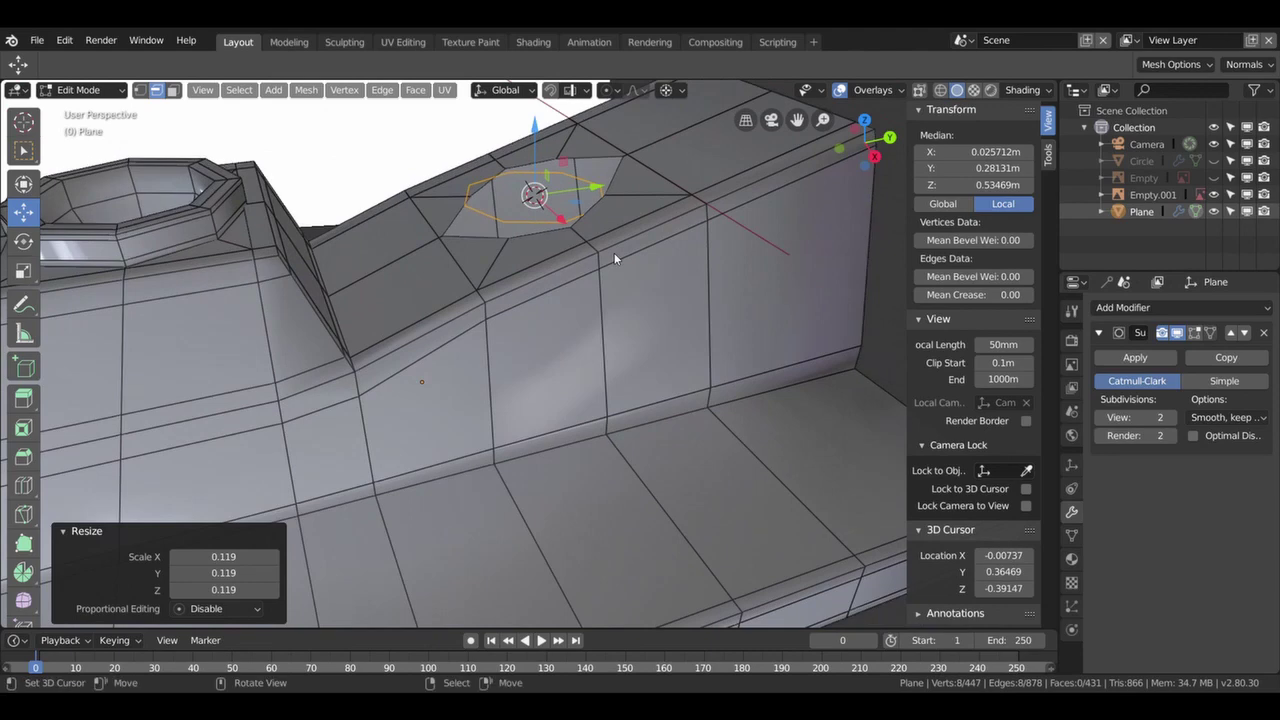
- In Right view wireframe, rotate the circle -15.5° to follow the slope, then restore solid shading
key(KP_1)
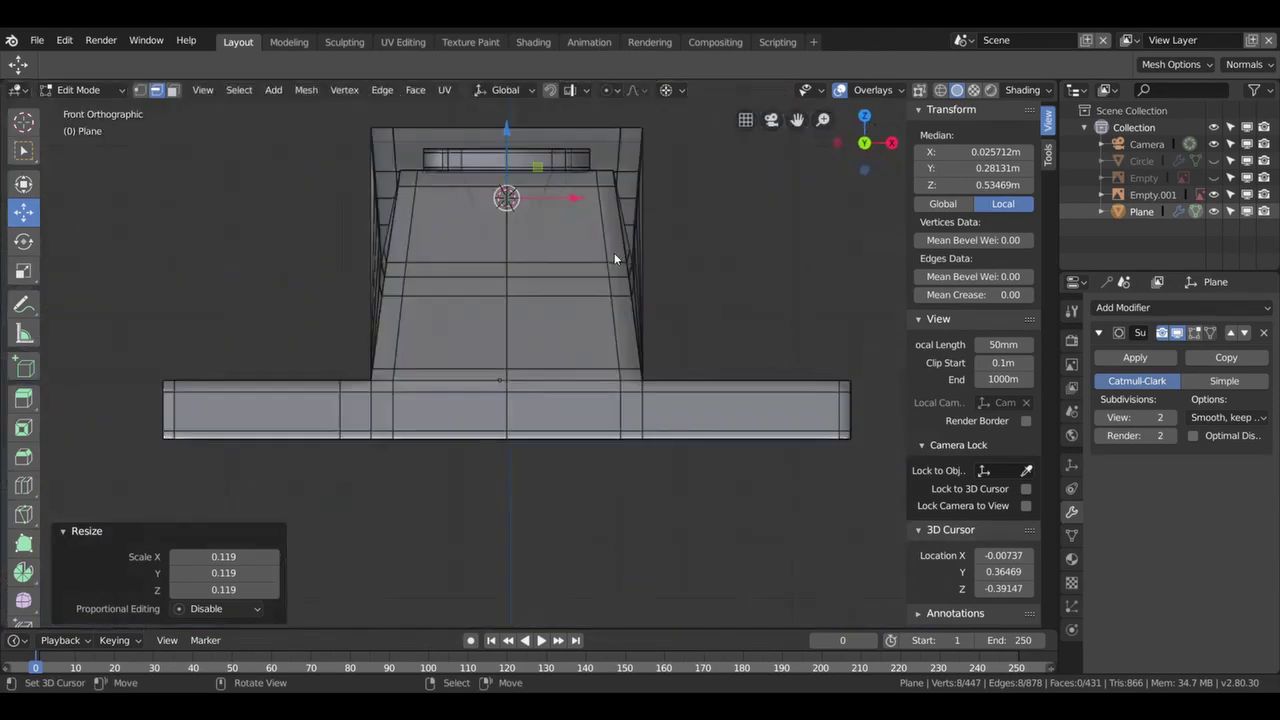
key(KP_3)
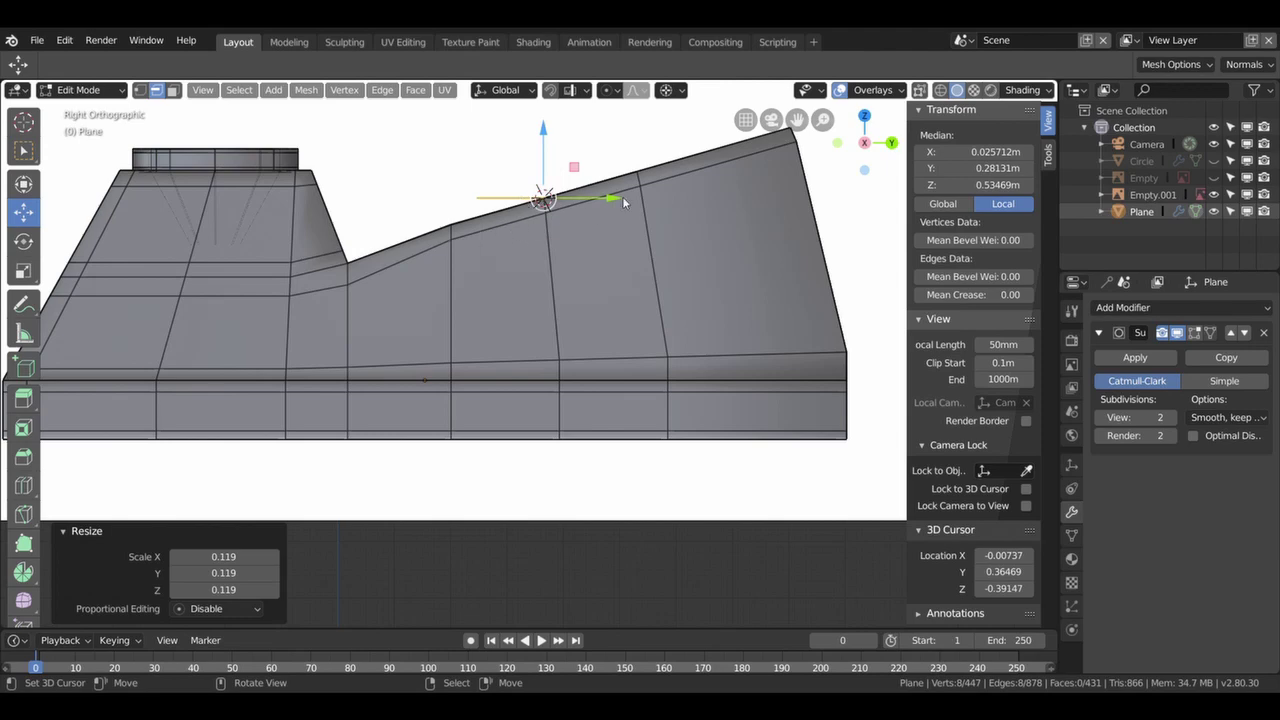
key(z)
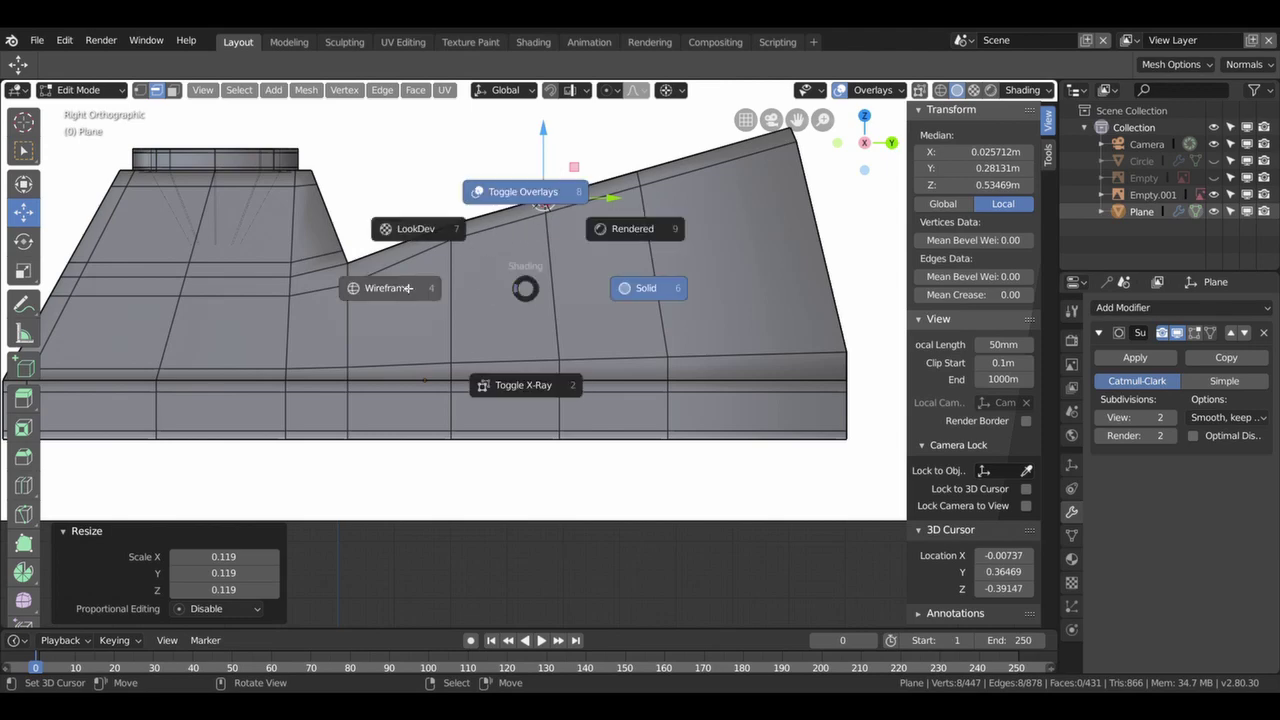
click(509, 284)
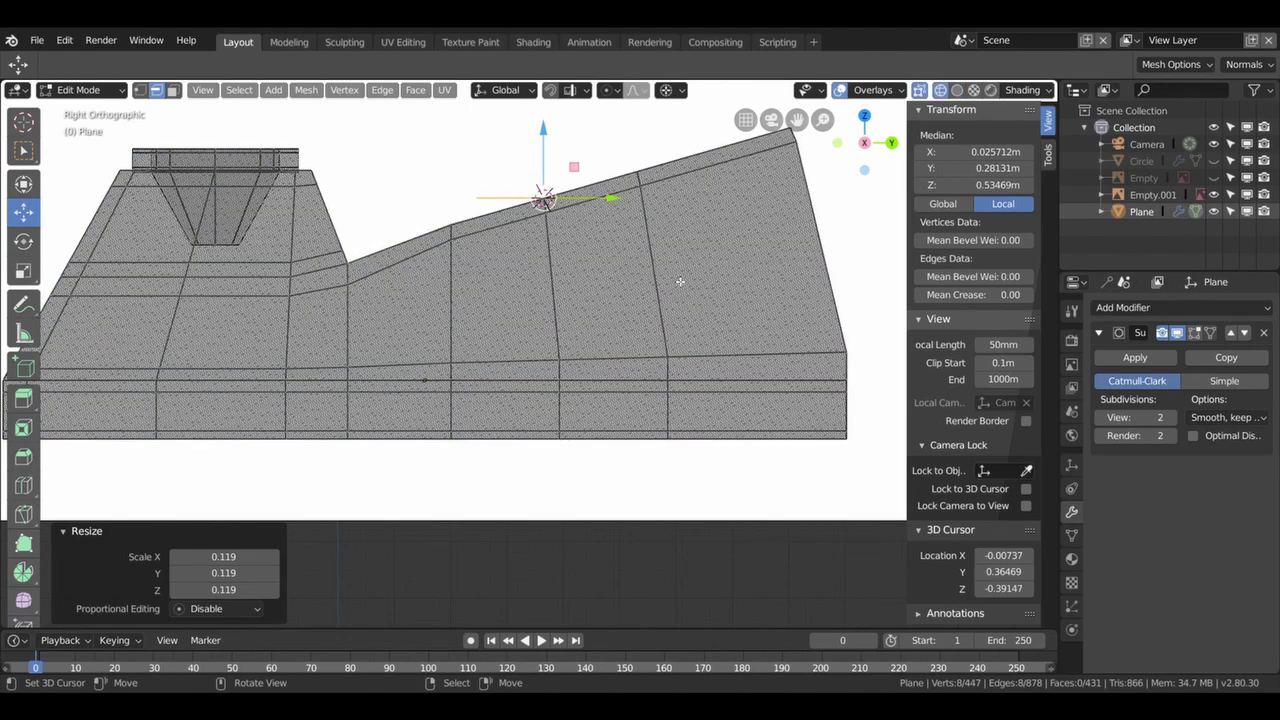
key(r)
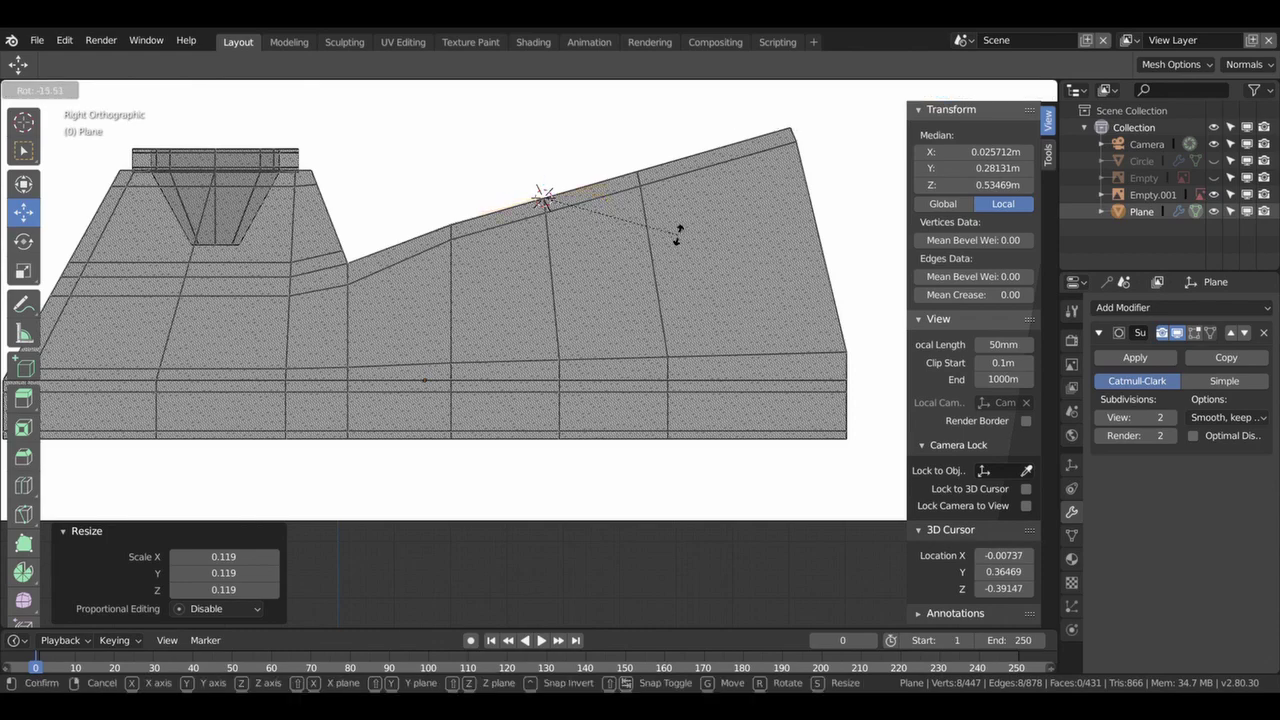
click(680, 237)
middle_drag(680, 237, 728, 336)
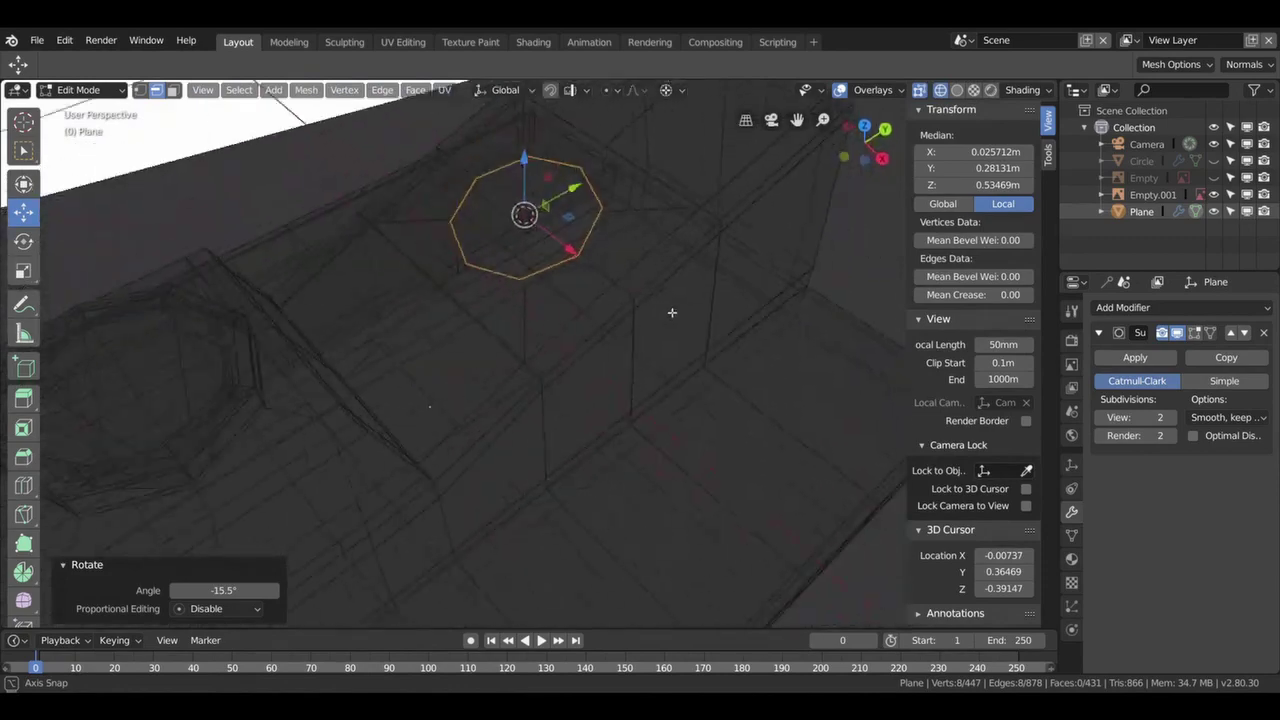
key(shift+z)
key(KP_7)
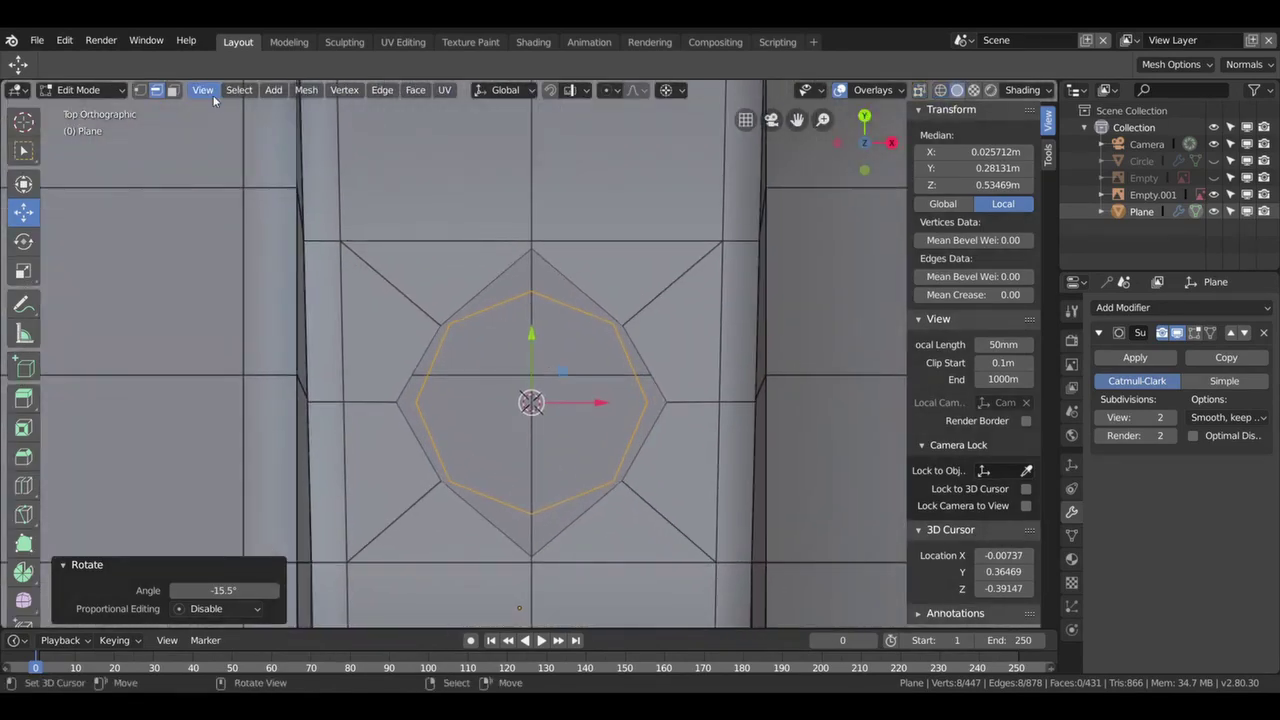
click(141, 90)
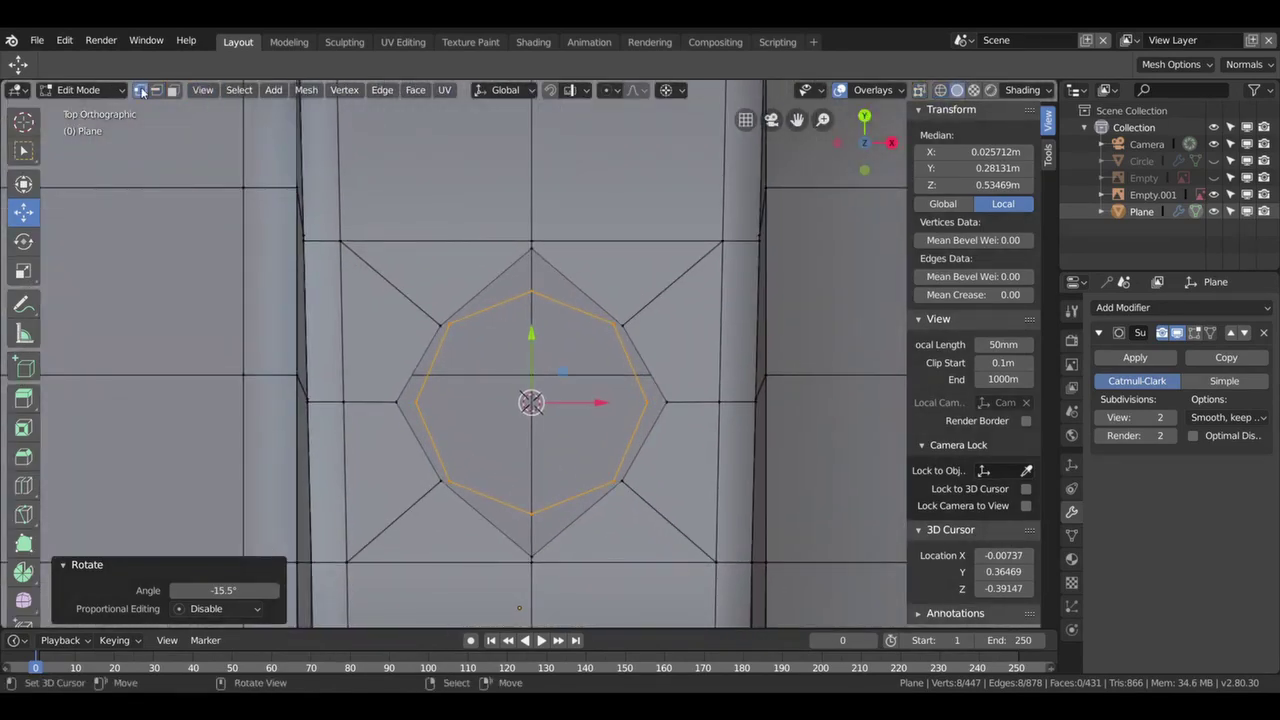
- Merge the circle's top and upper-right vertices with their outer diamond neighbours, At First
click(536, 288)
shift+click(545, 250)
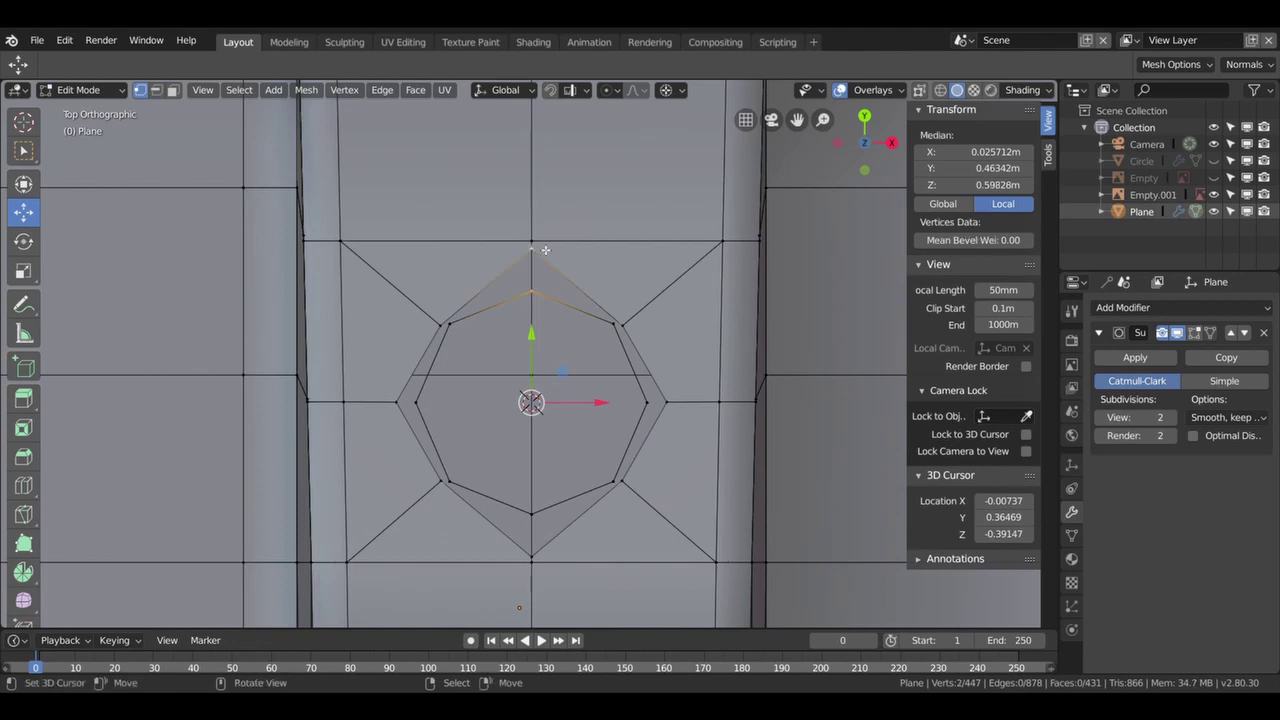
key(alt+m)
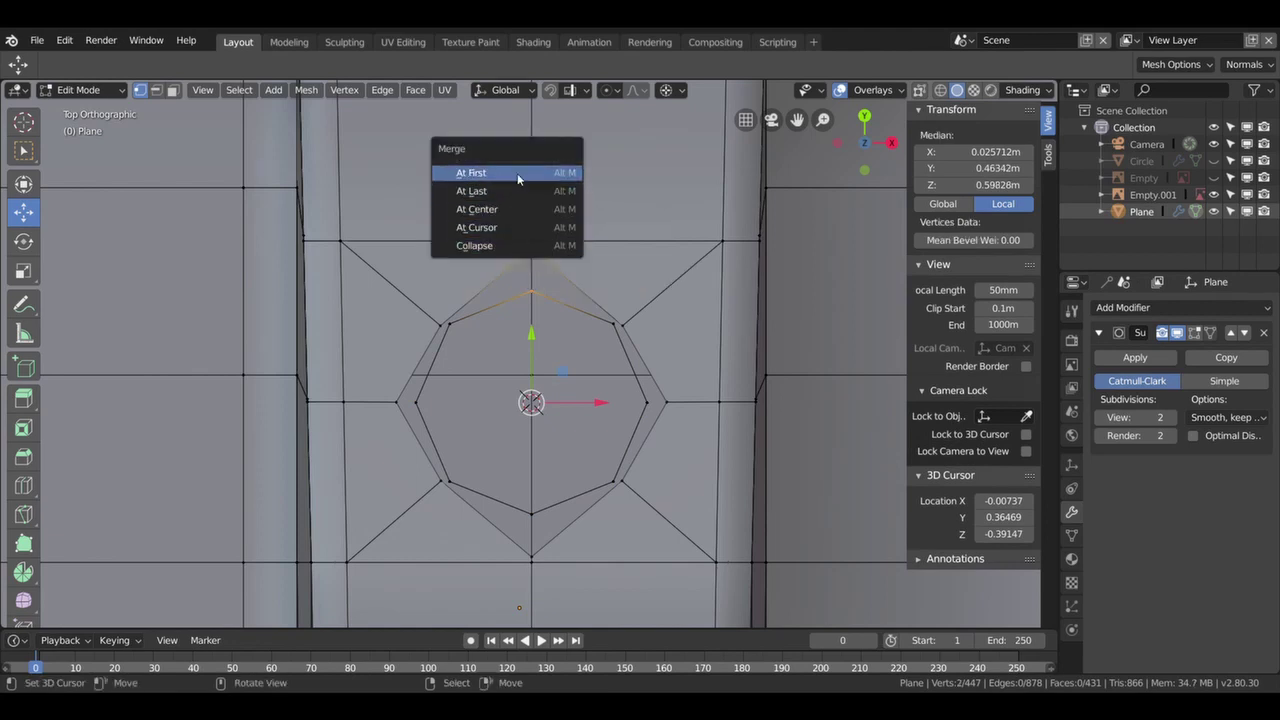
click(517, 173)
shift+click(620, 325)
key(alt+m)
click(624, 324)
- Merge the left and lower-left circle vertices with their matching outer vertices, At First
shift+click(441, 326)
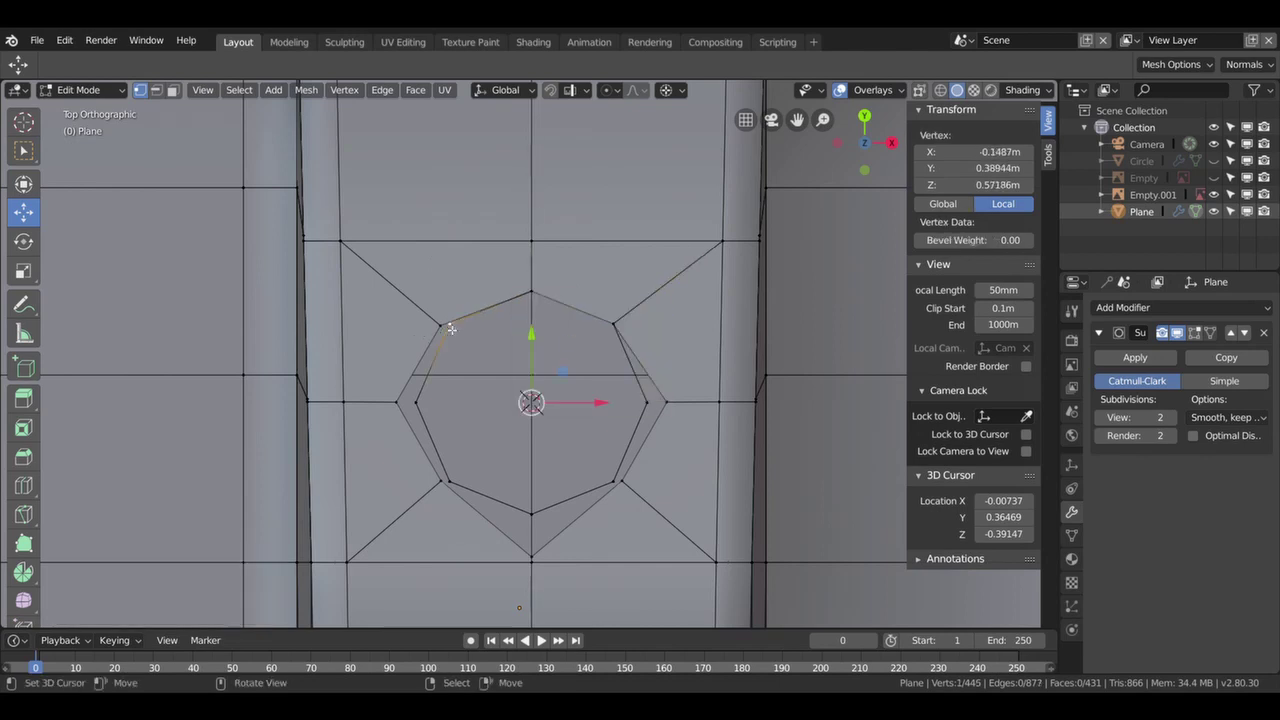
key(alt+m)
click(441, 327)
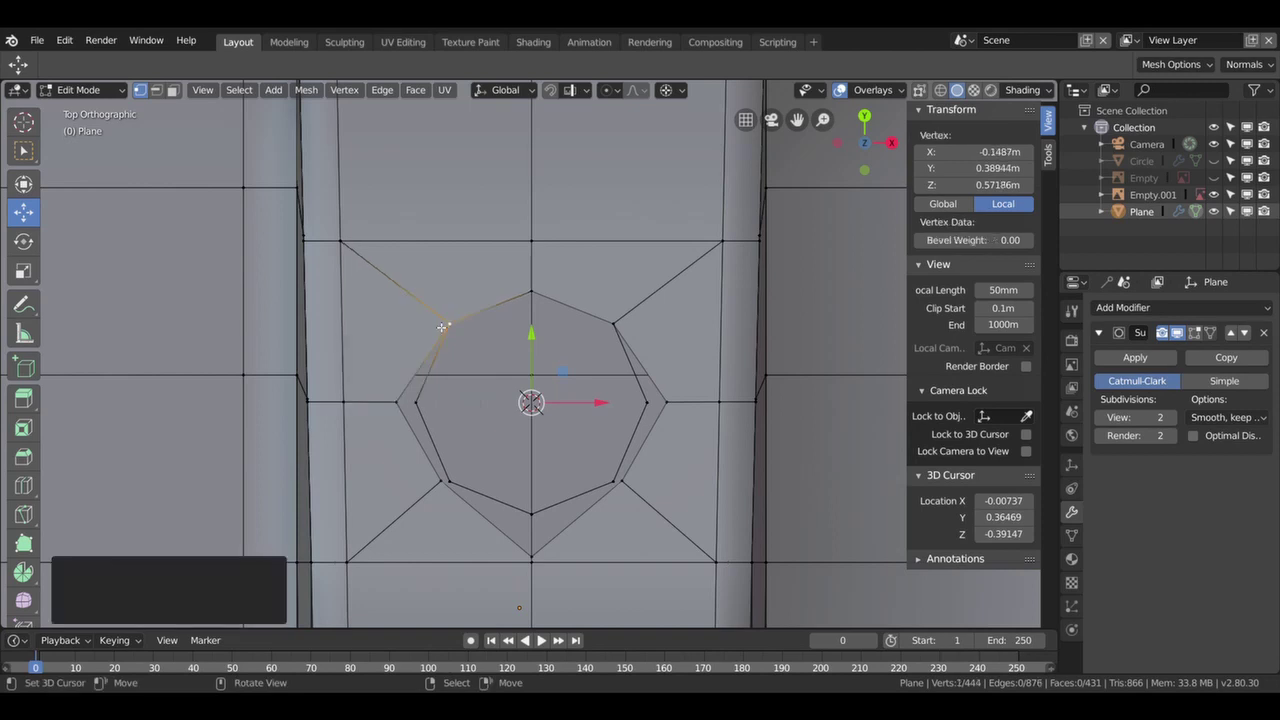
shift+click(399, 403)
key(alt+m)
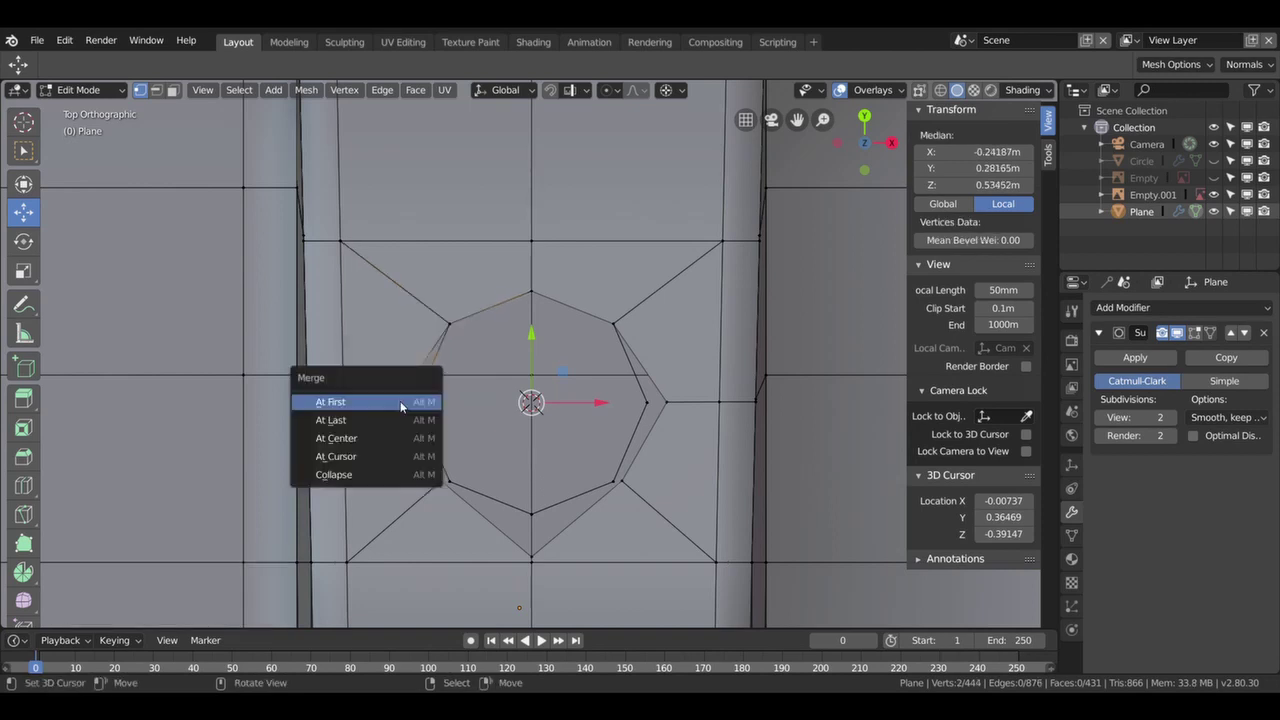
click(401, 402)
shift+click(447, 484)
key(alt+m)
click(443, 479)
- Merge the bottom and lower-right circle vertices with their matching outer vertices, At First
click(531, 513)
shift+click(533, 559)
key(alt+m)
click(531, 557)
click(616, 484)
shift+click(630, 486)
key(alt+m)
click(633, 486)
- Merge the final right-side pair, closing the clean eight-sided ring
click(648, 404)
shift+click(669, 406)
key(alt+m)
click(673, 407)
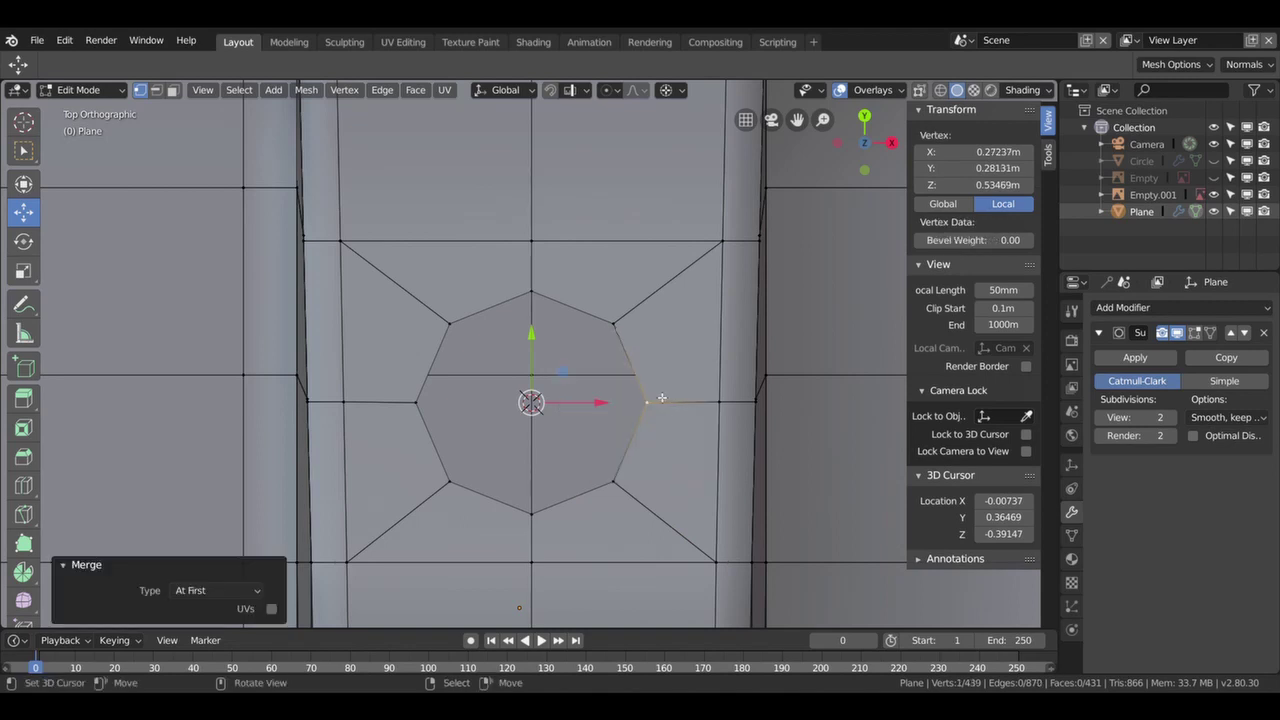
scroll(636, 423, down, 1)
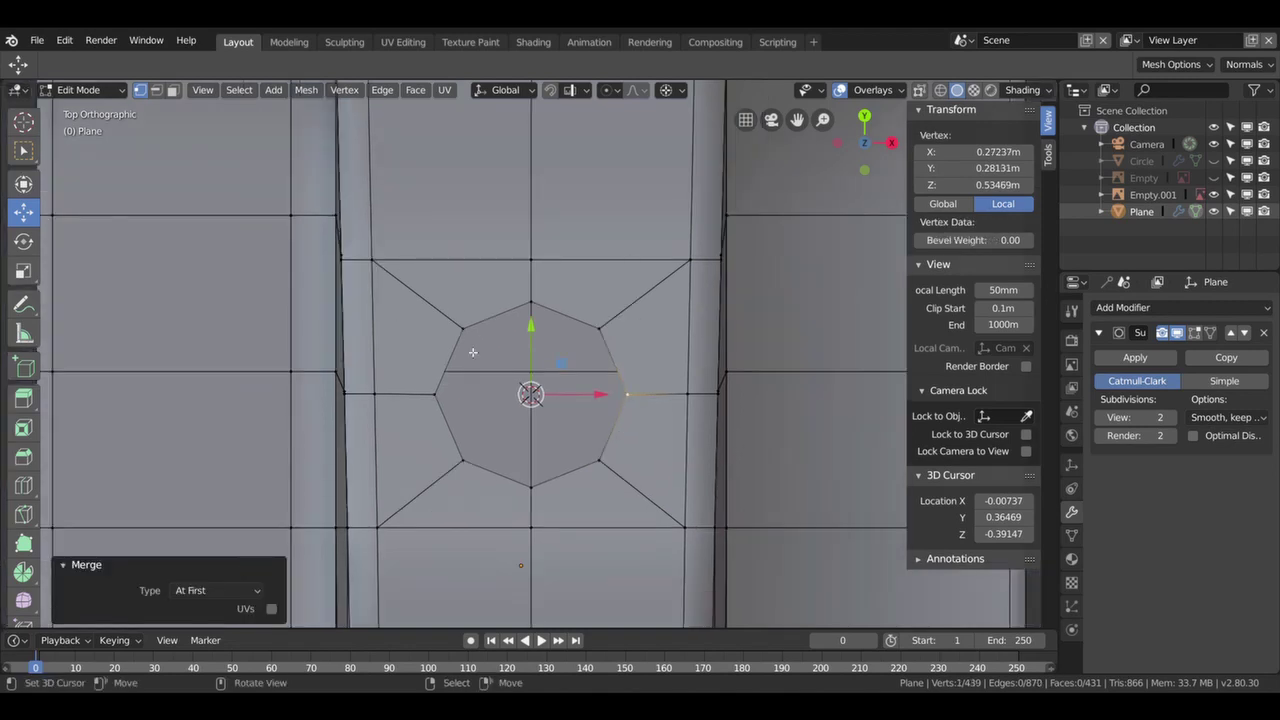
click(156, 90)
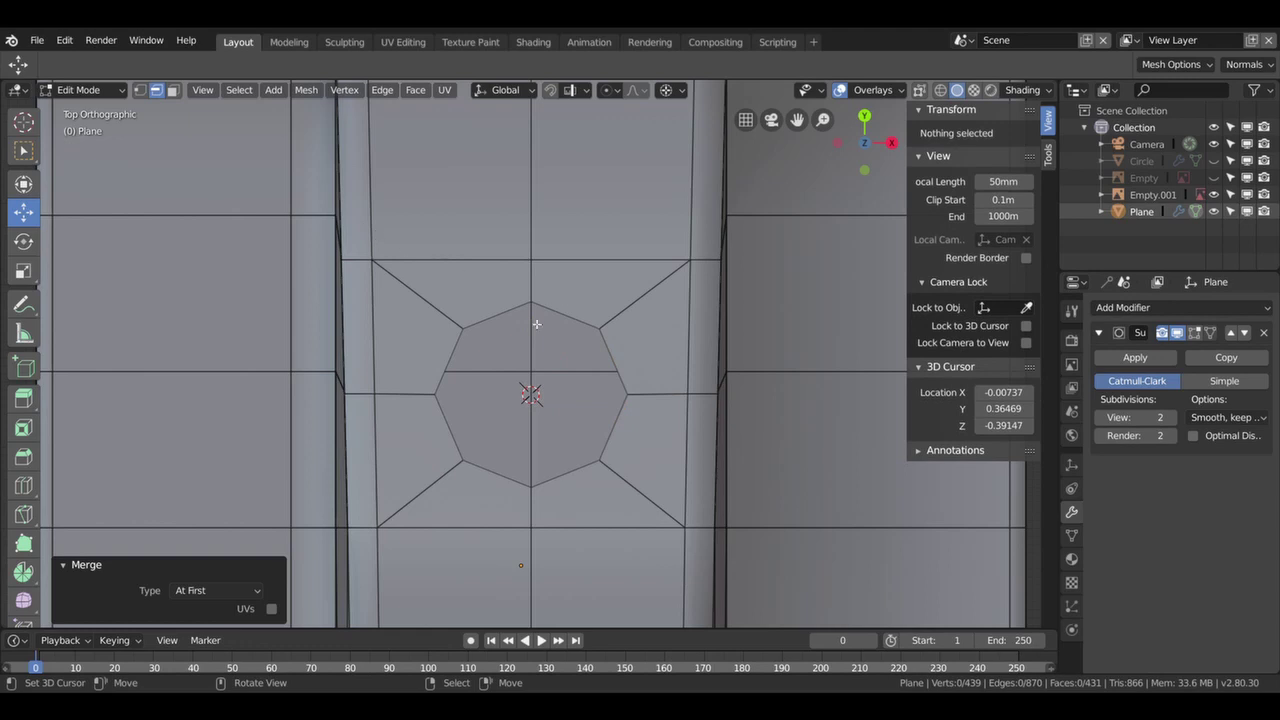
- Snap the cursor to the octagon loop and extrude it into an inset ring at 0.817
alt+click(621, 367)
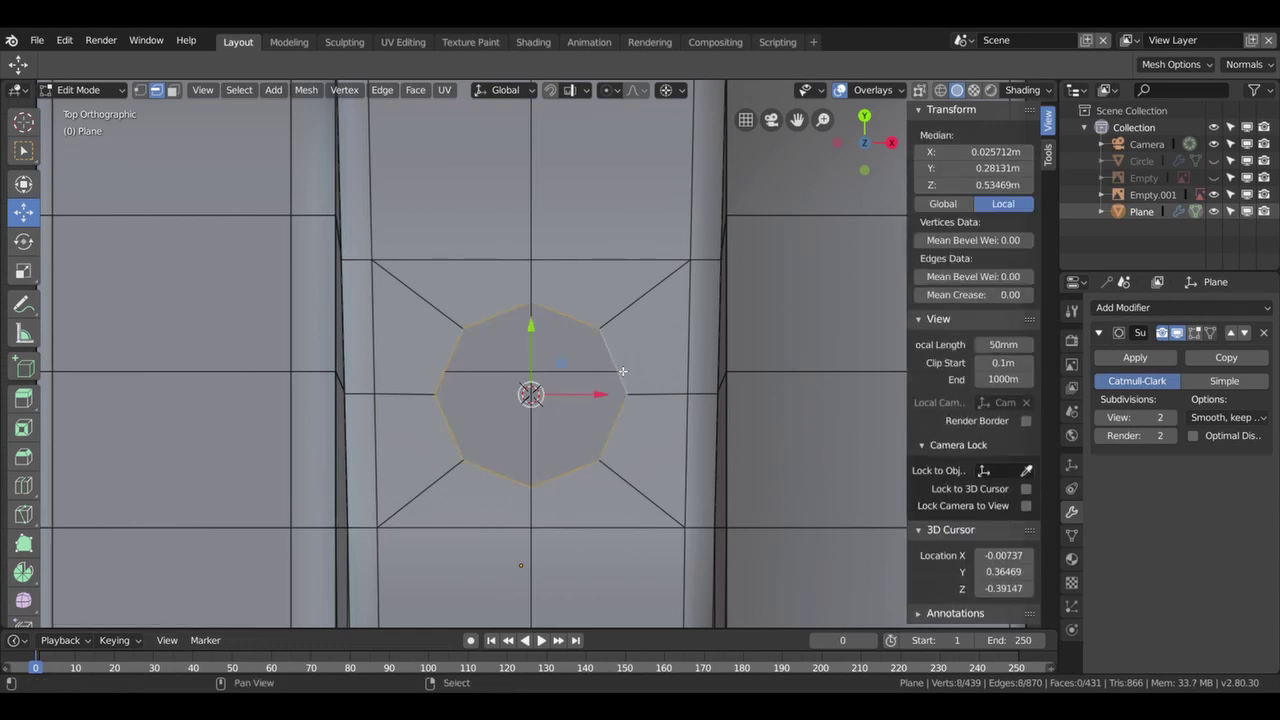
key(shift+s)
click(617, 537)
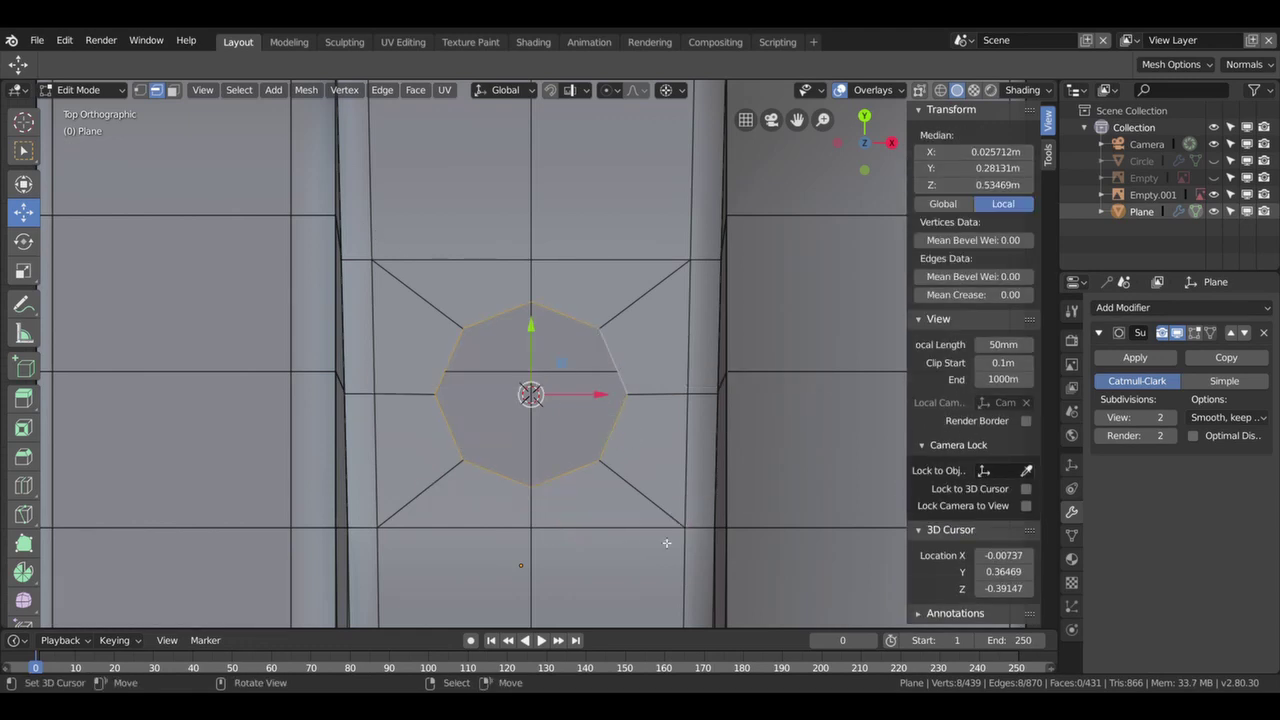
key(e)
key(s)
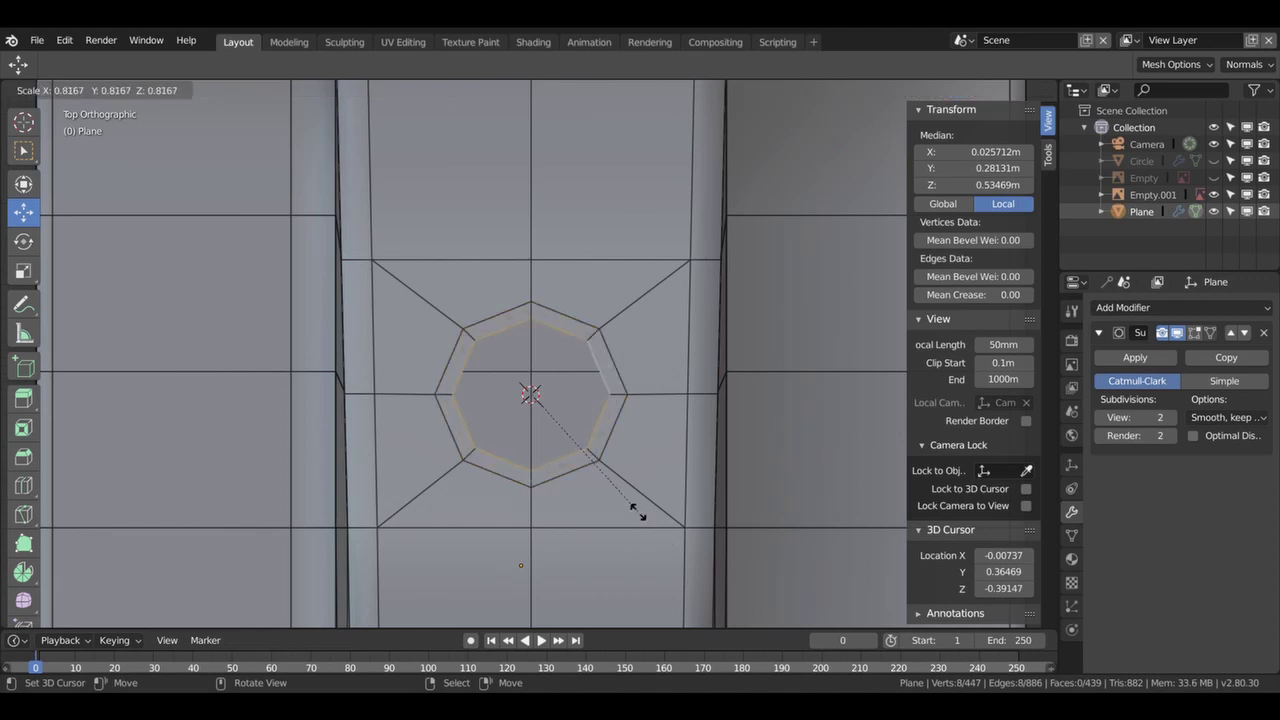
click(643, 517)
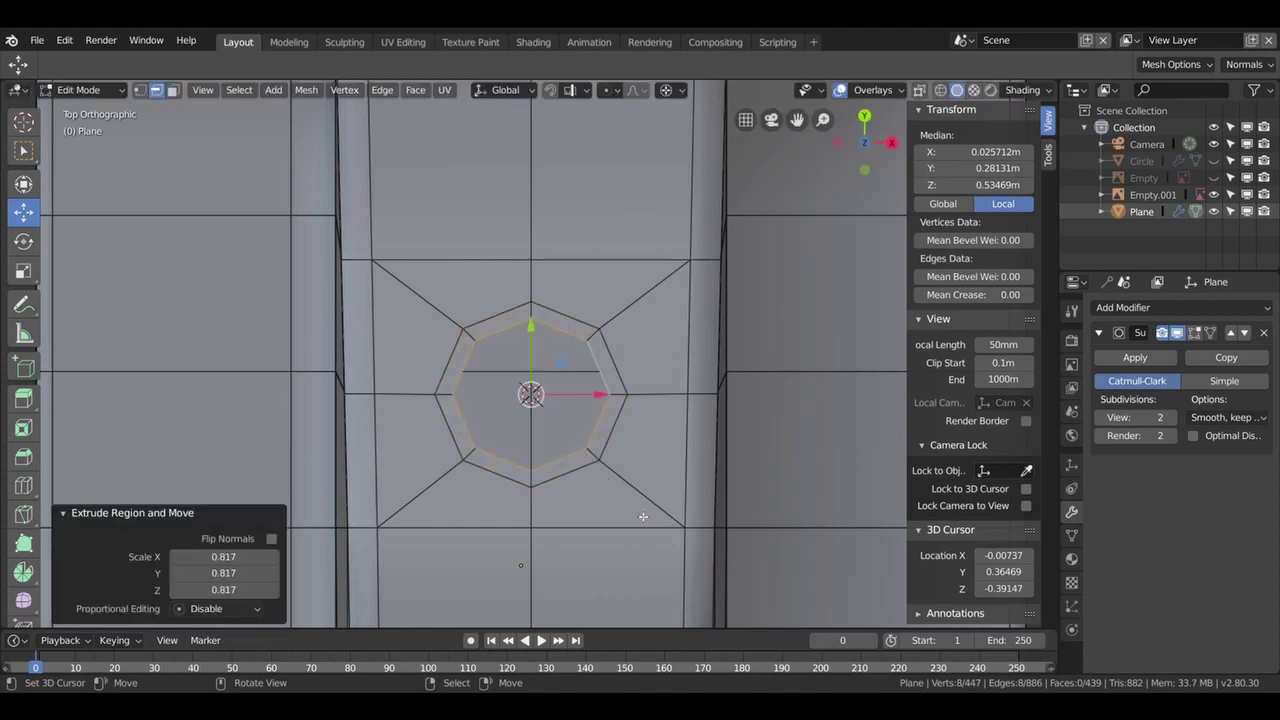
- Extrude a smaller inner ring at 0.487 and fill its centre with a single face
key(e)
key(s)
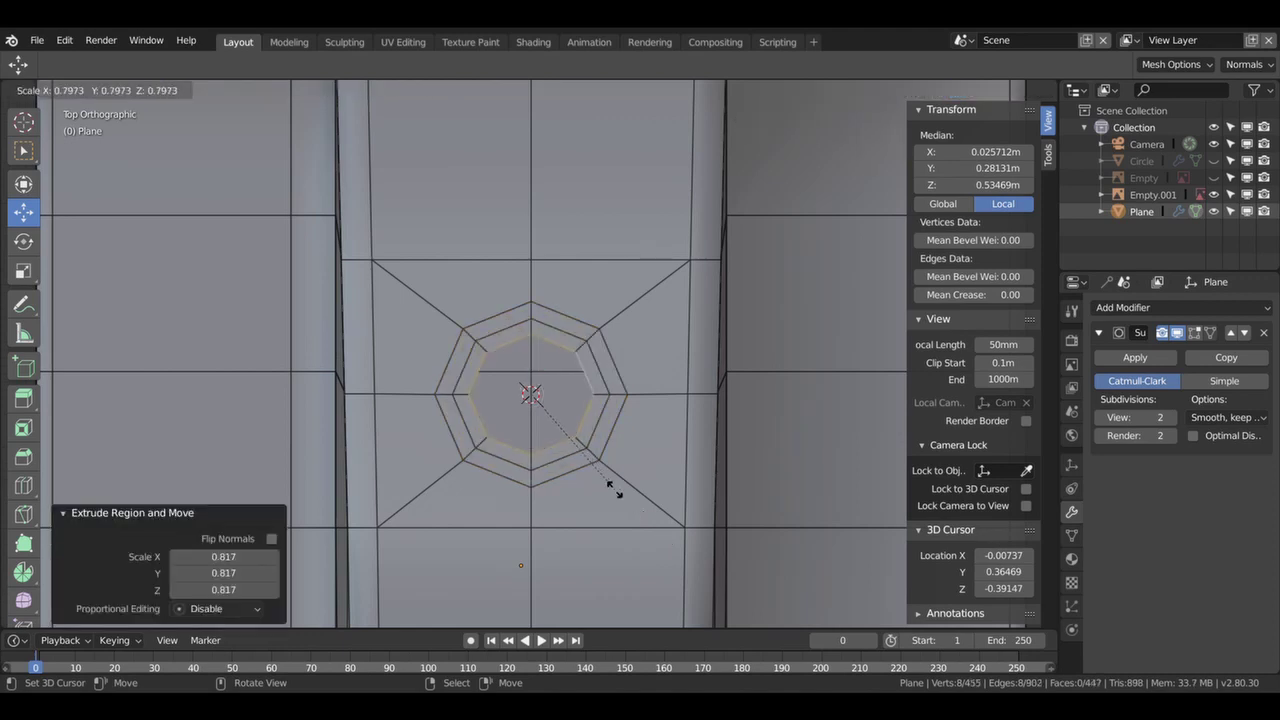
click(588, 450)
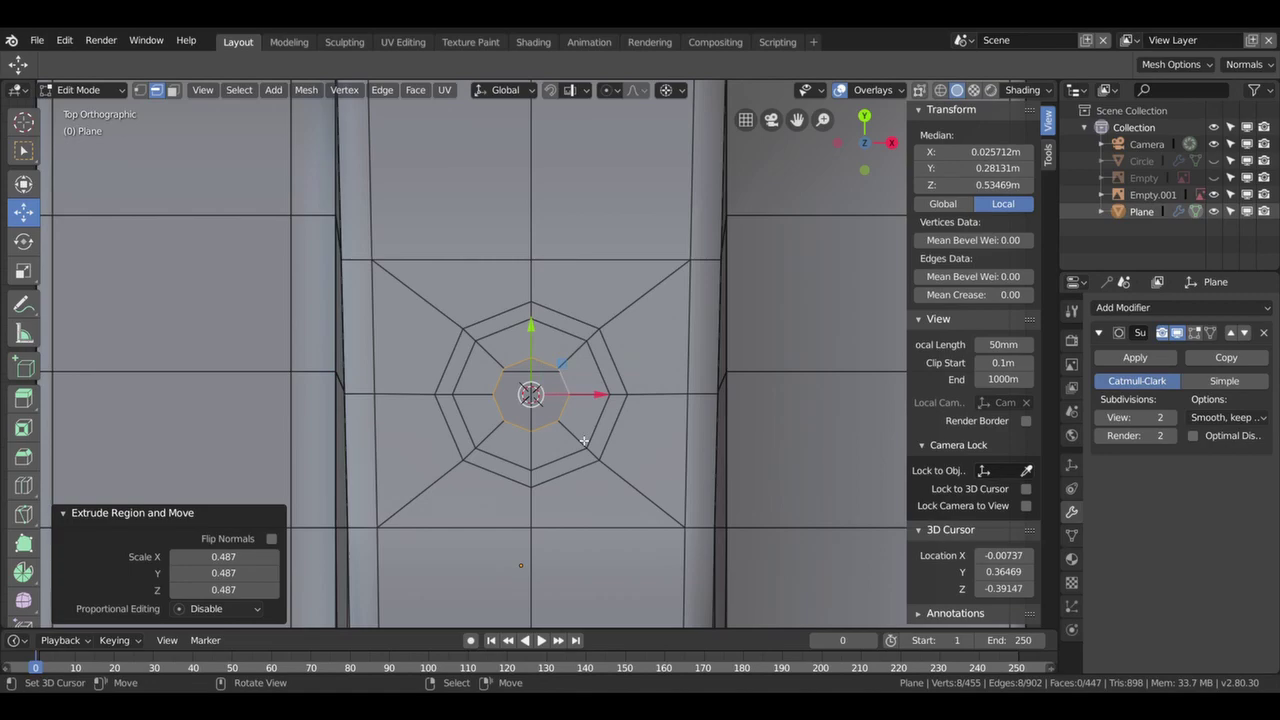
key(f)
middle_drag(584, 441, 441, 351)
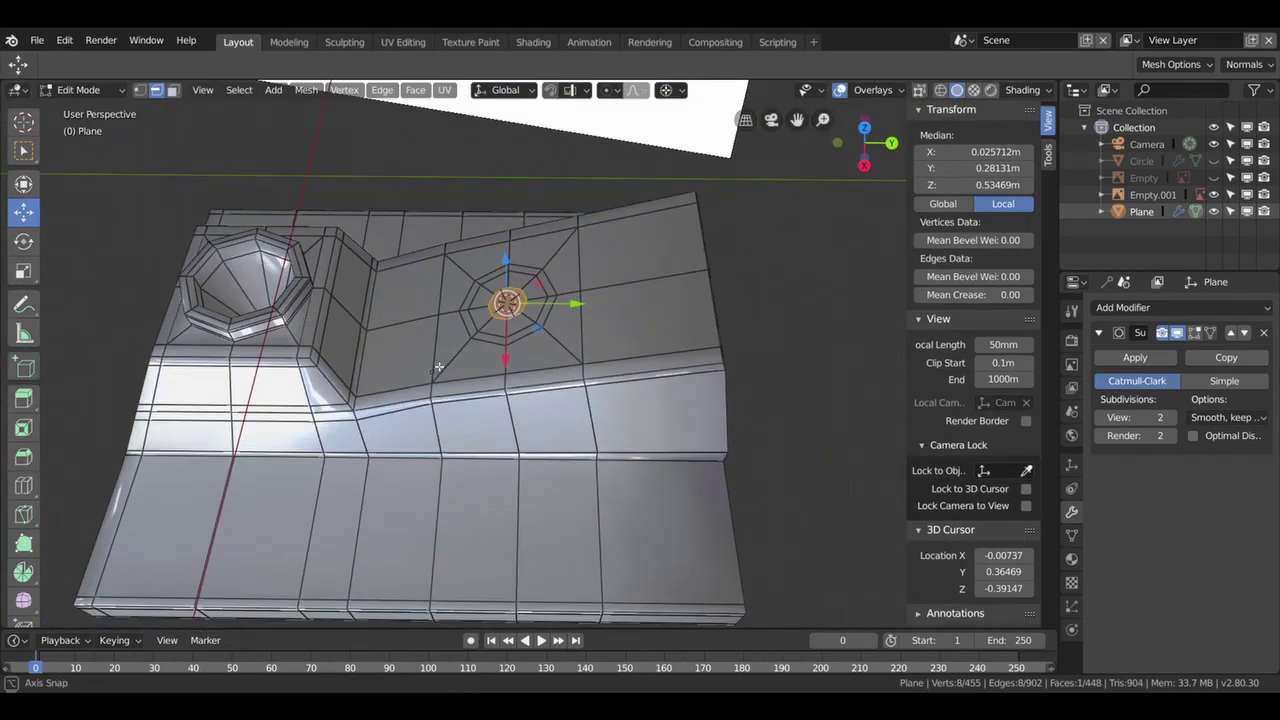
key(KP_7)
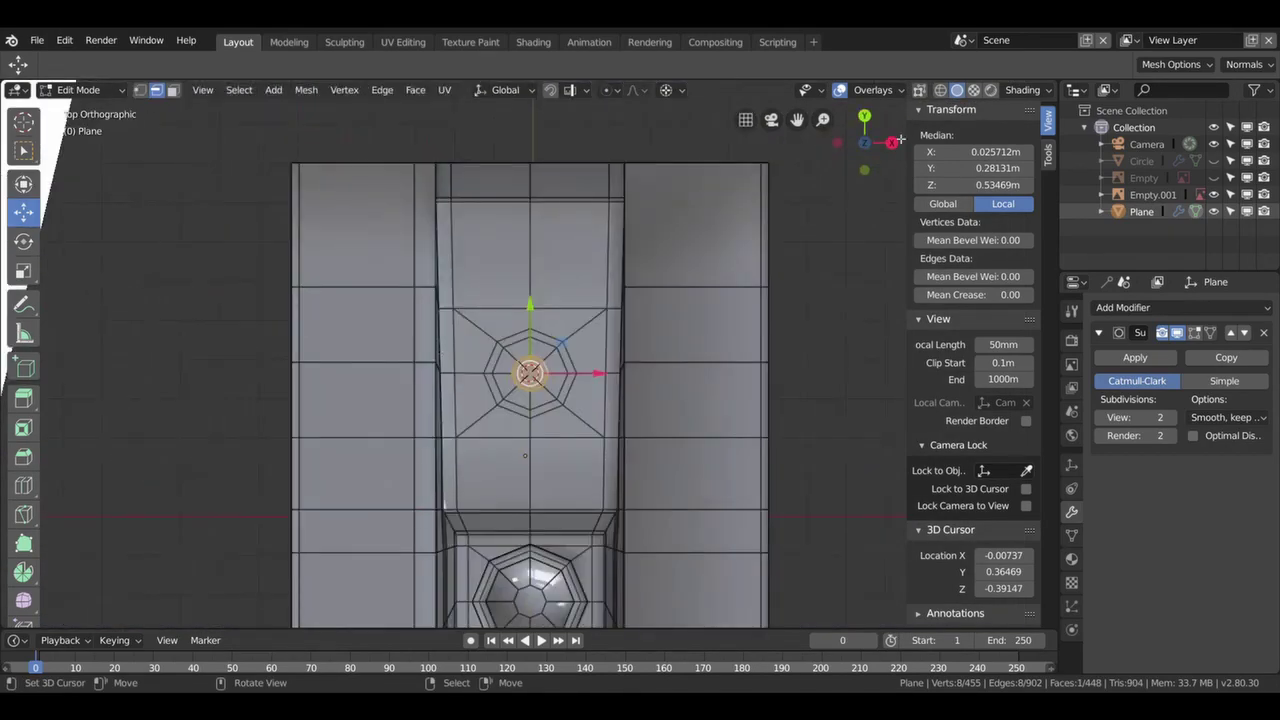
- Unhide the Circle object and check from top view that the ring sits centred in its hole
click(1214, 161)
mouse_move(640, 350)
middle_down()
mouse_move(527, 286)
mouse_move(434, 262)
middle_up()
scroll(434, 262, down, 5)
key(KP_7)
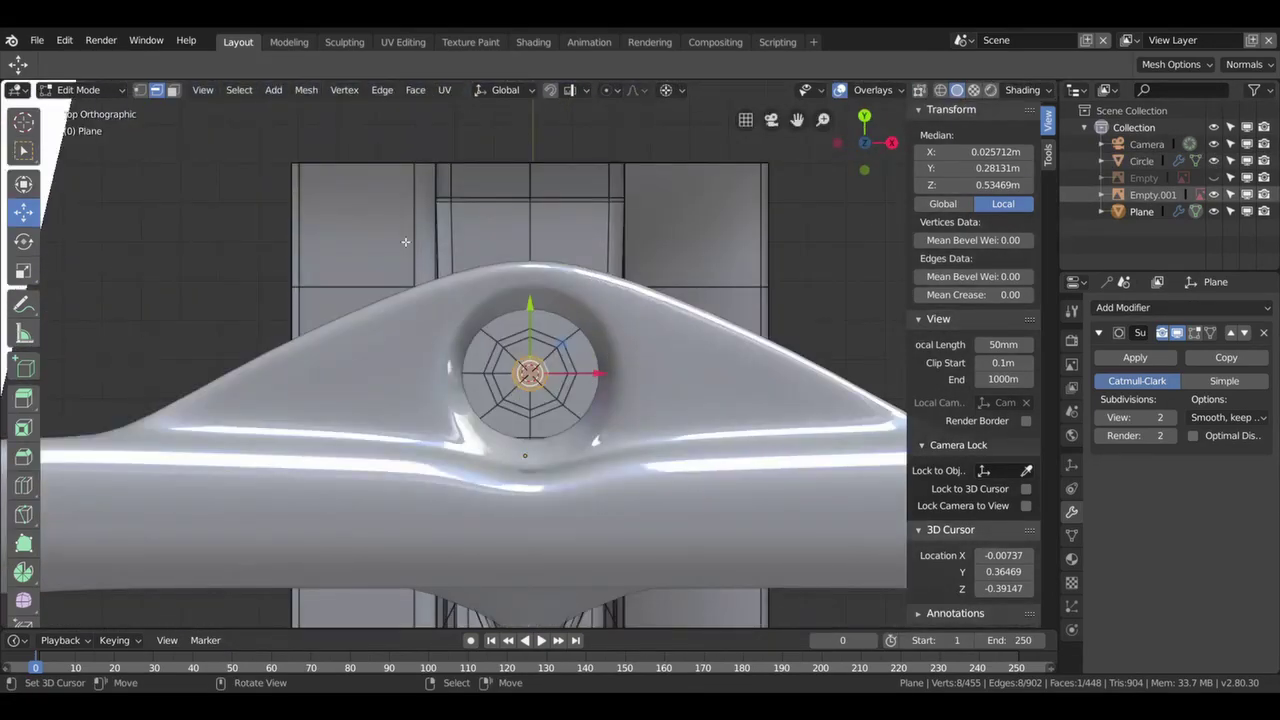
scroll(600, 338, up, 3)
middle_drag(600, 338, 581, 331)
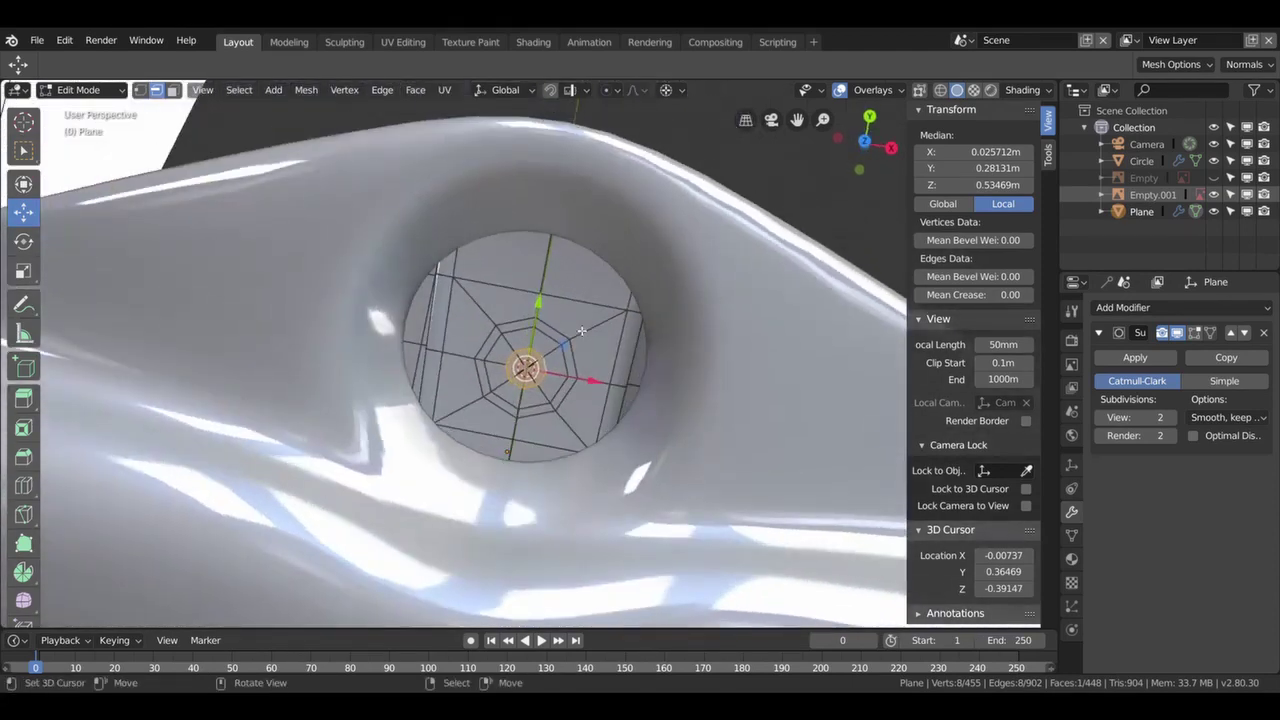
key(KP_7)
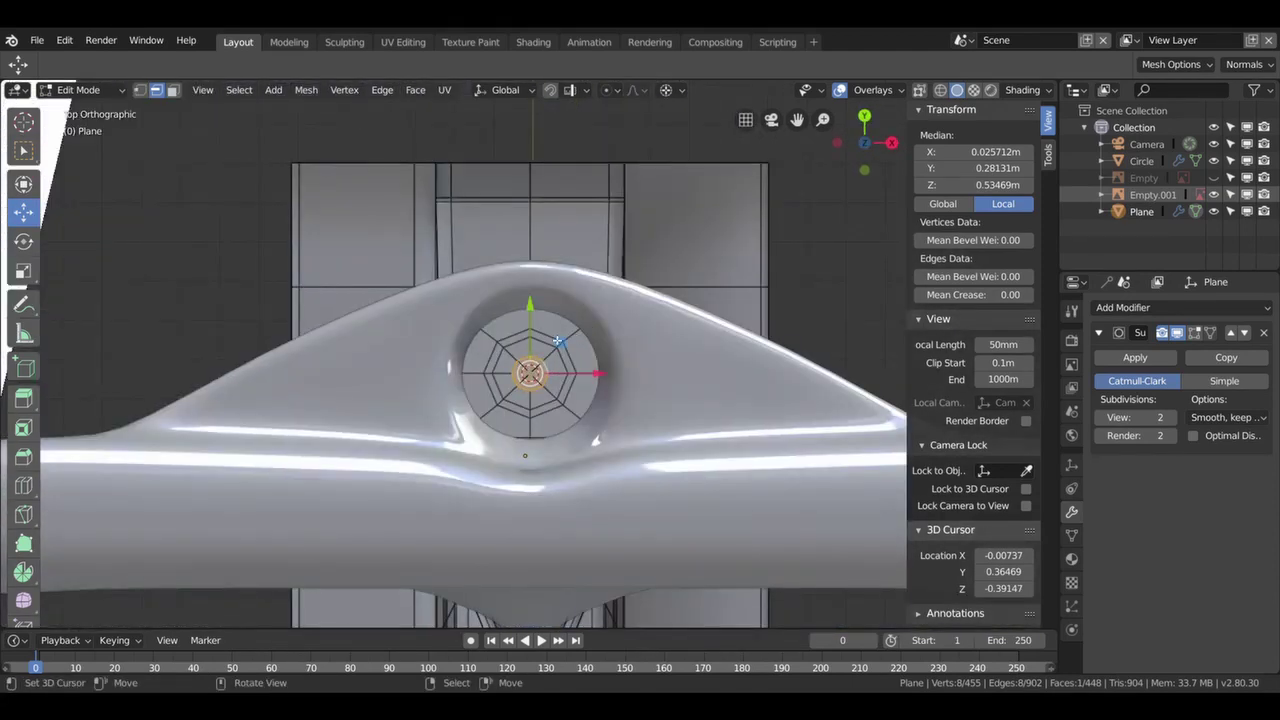
click(549, 342)
click(172, 89)
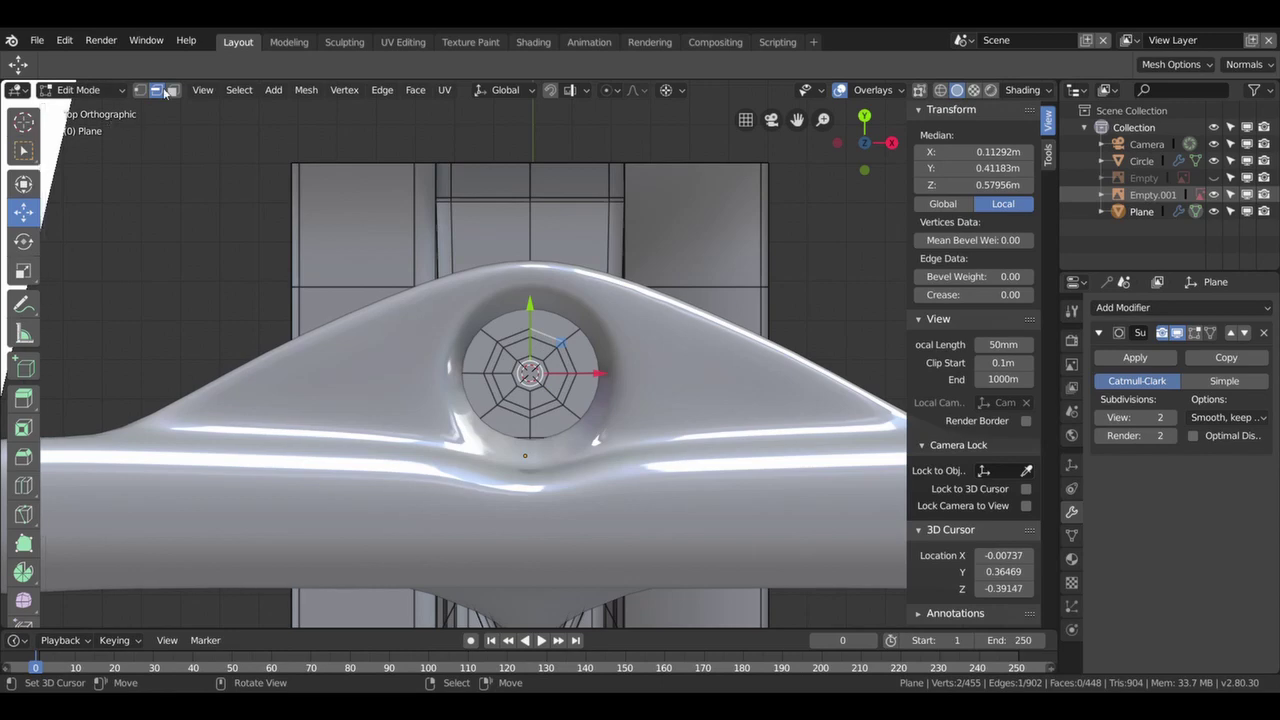
alt+click(533, 340)
alt+shift+click(545, 352)
shift+click(545, 372)
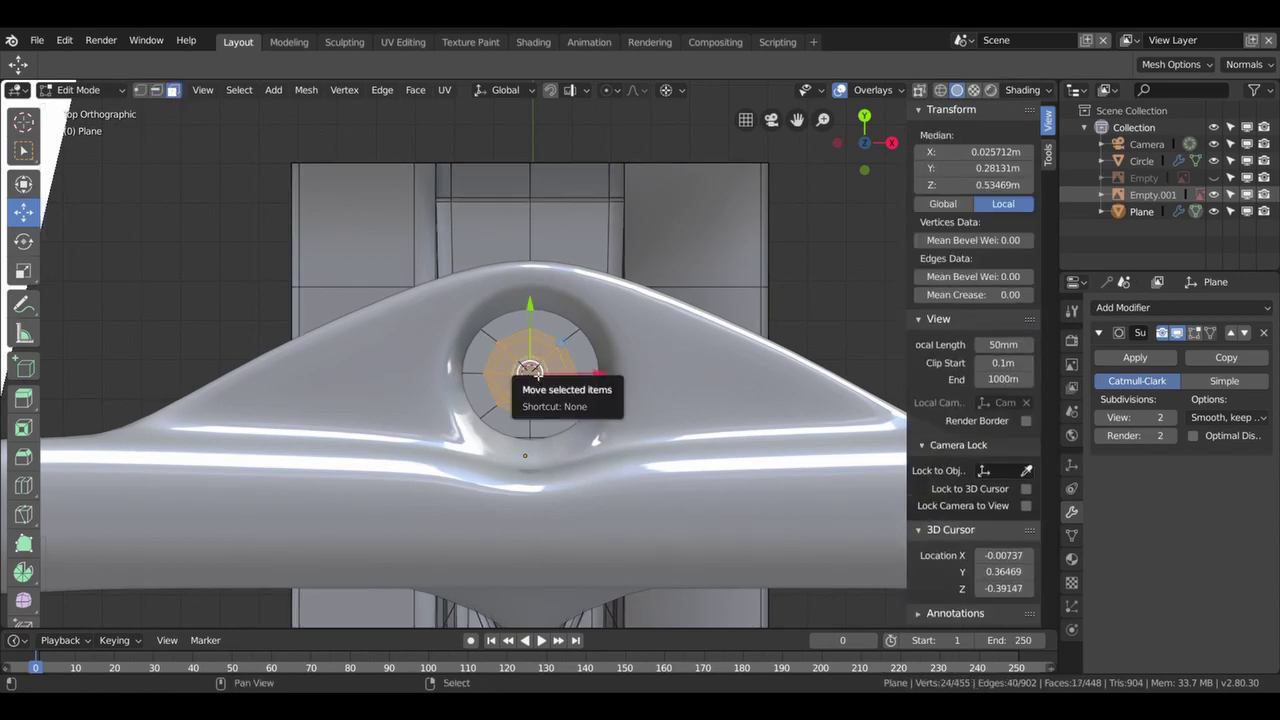
key(shift+s)
click(575, 508)
key(s)
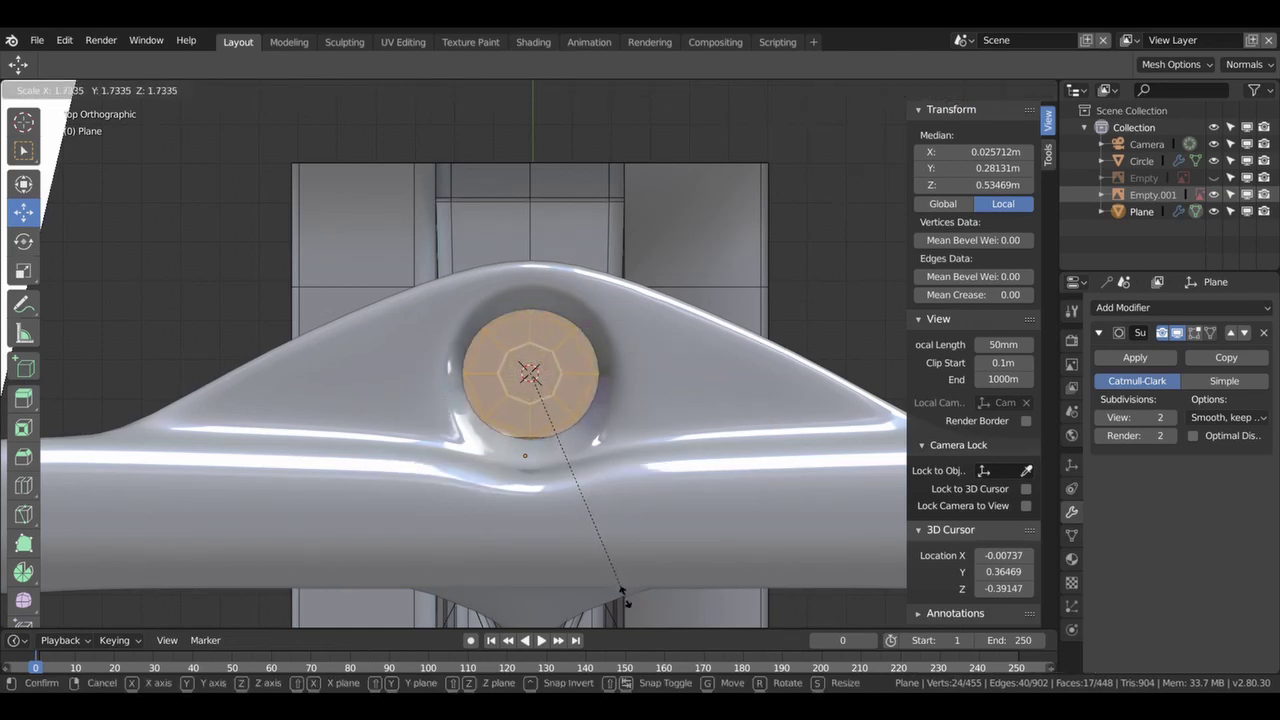
click(630, 602)
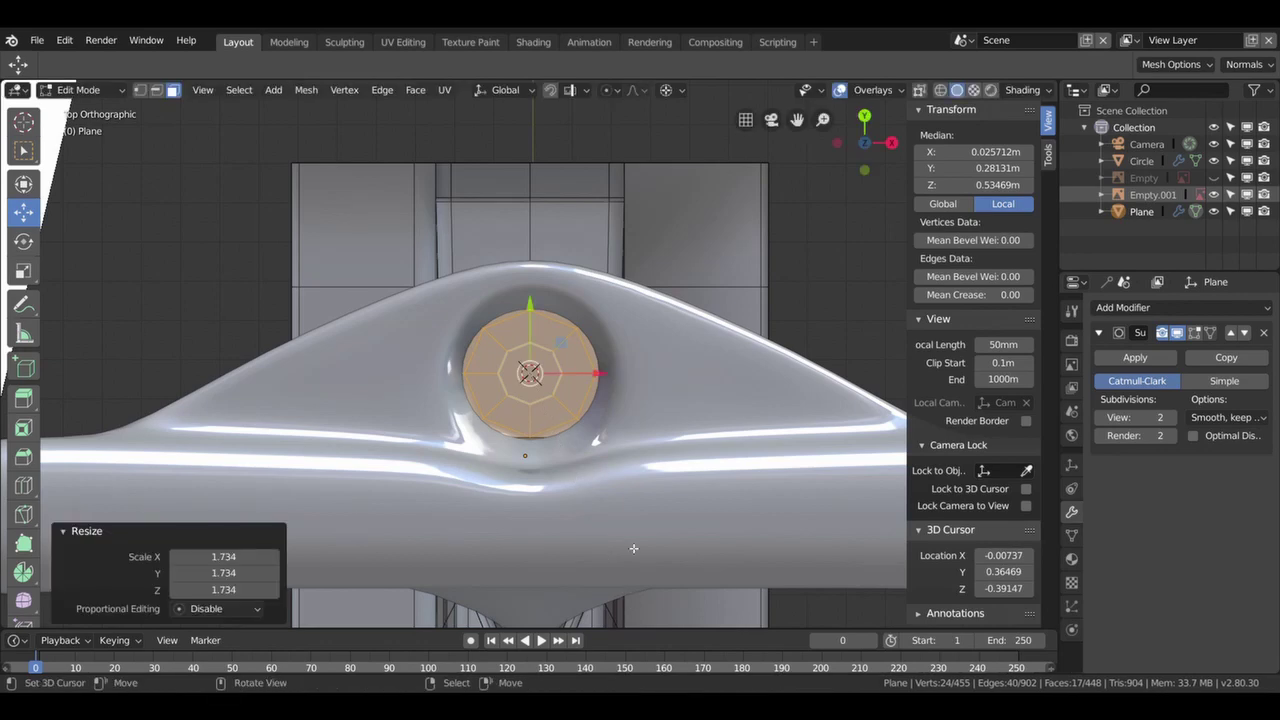
drag(600, 375, 601, 374)
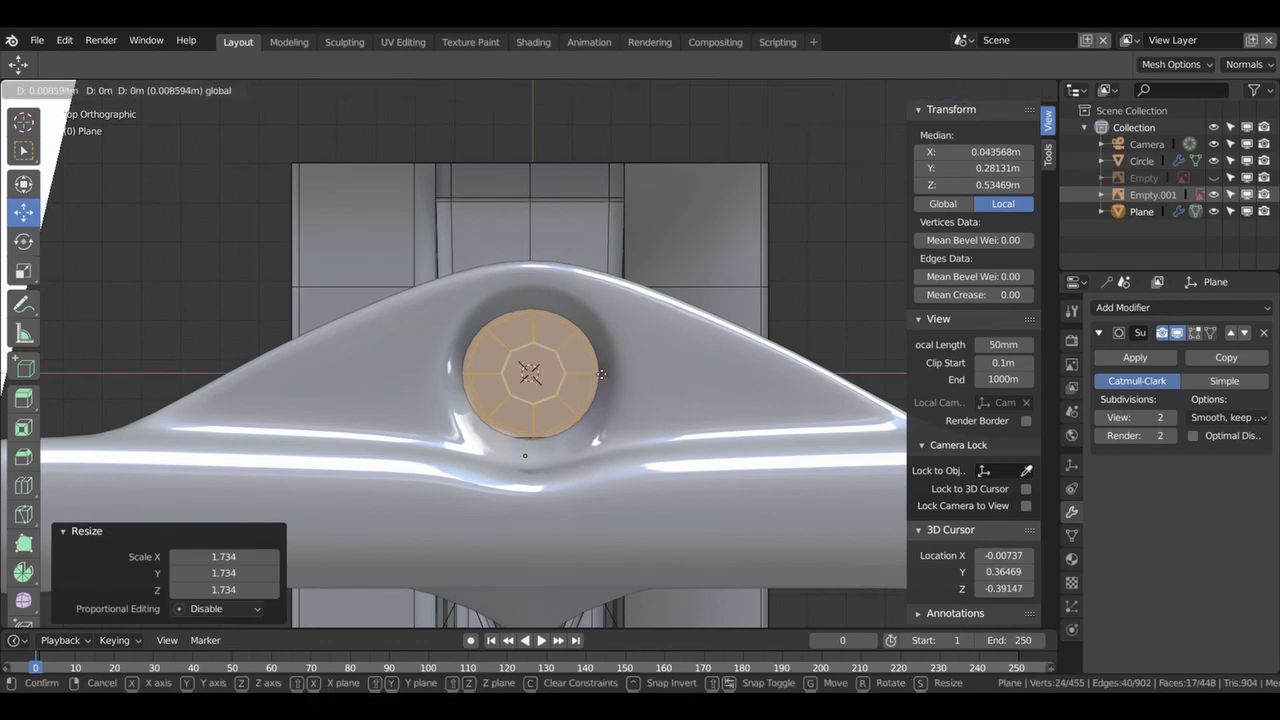
drag(599, 374, 599, 374)
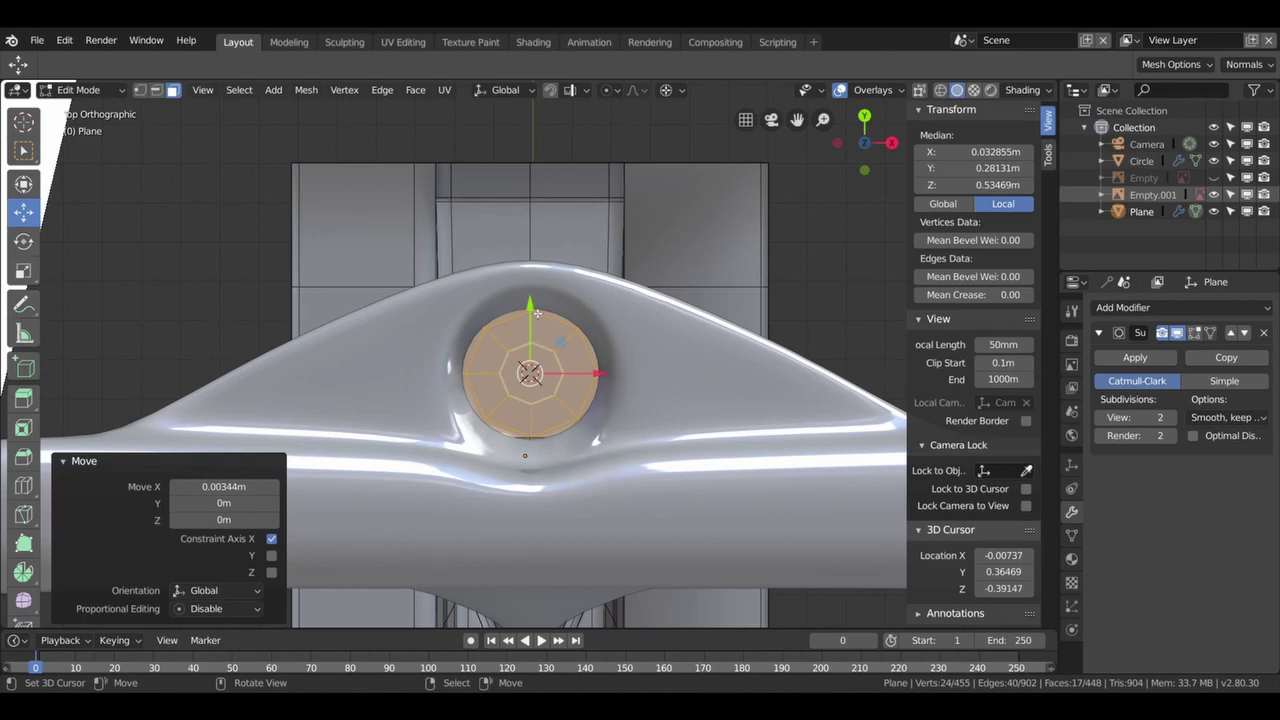
key(g)
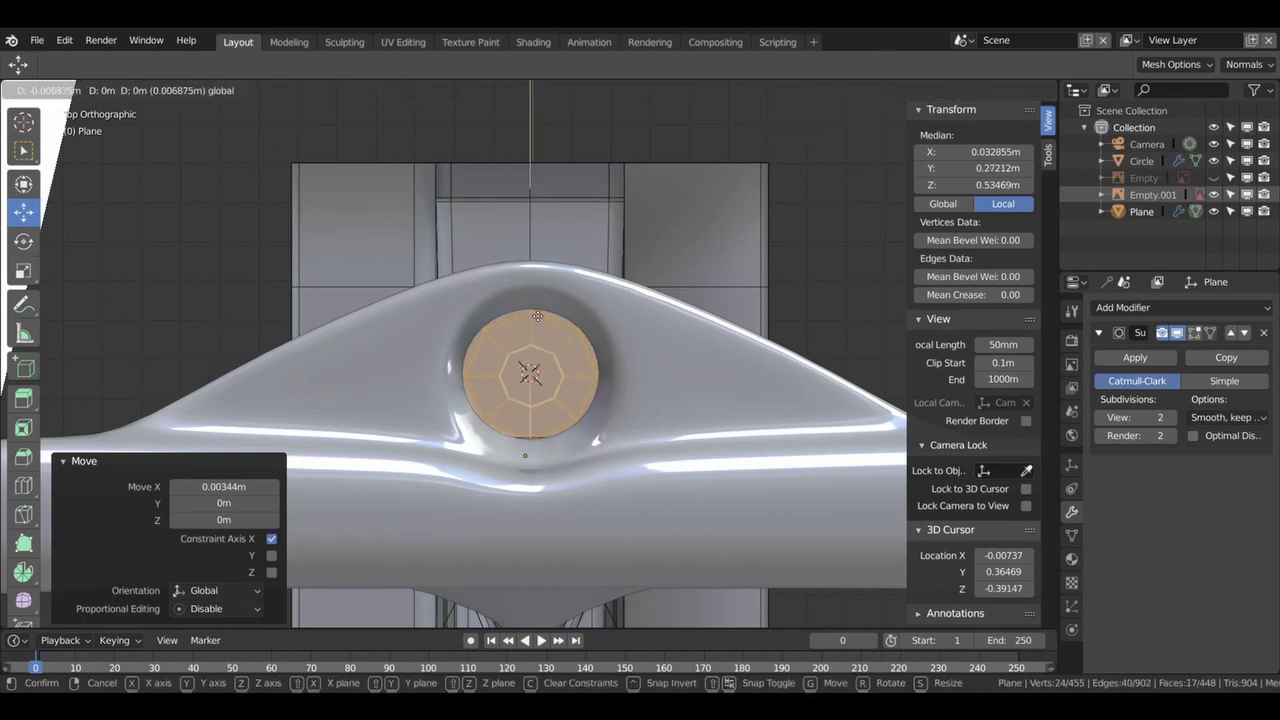
click(537, 313)
middle_drag(537, 313, 577, 346)
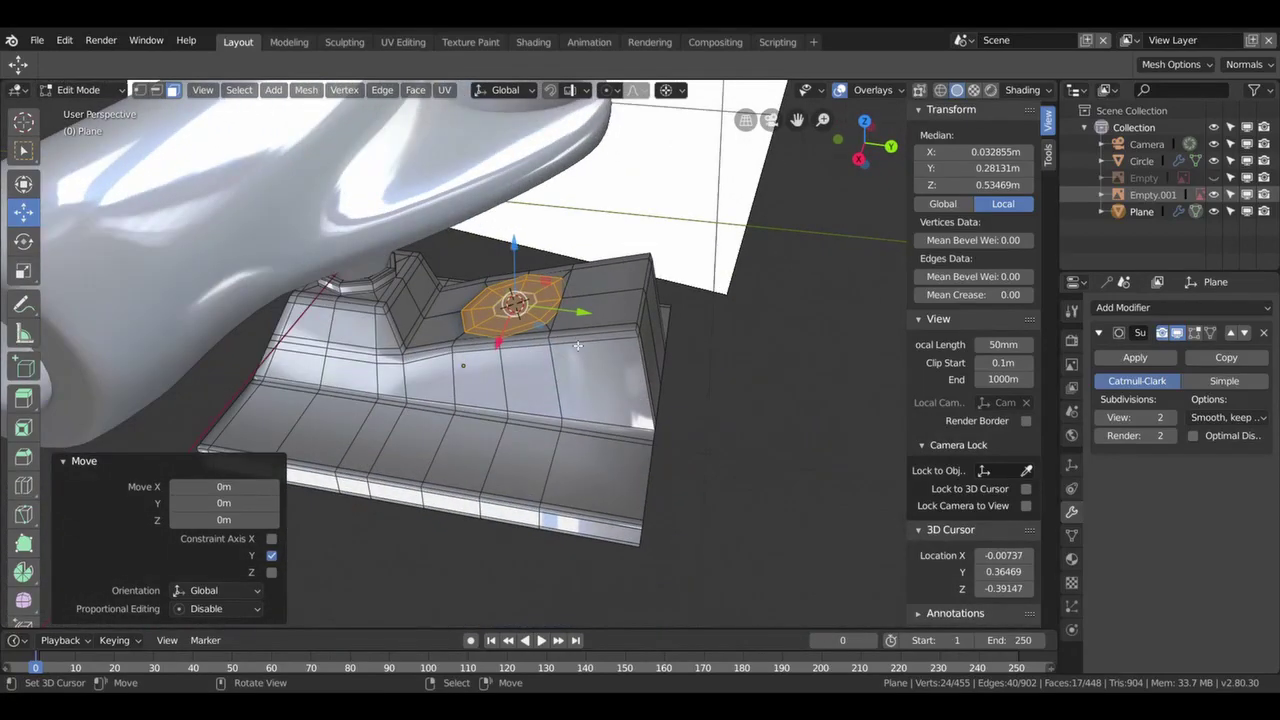
scroll(577, 346, up, 3)
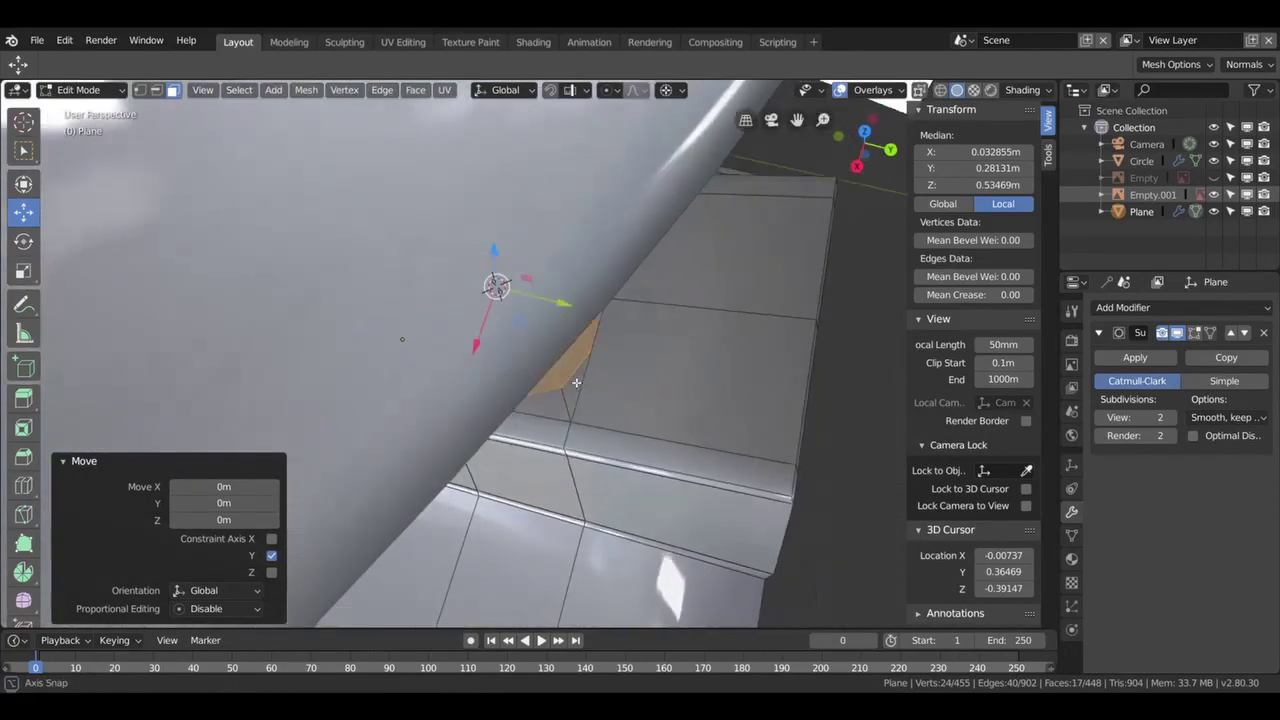
middle_drag(577, 346, 511, 373)
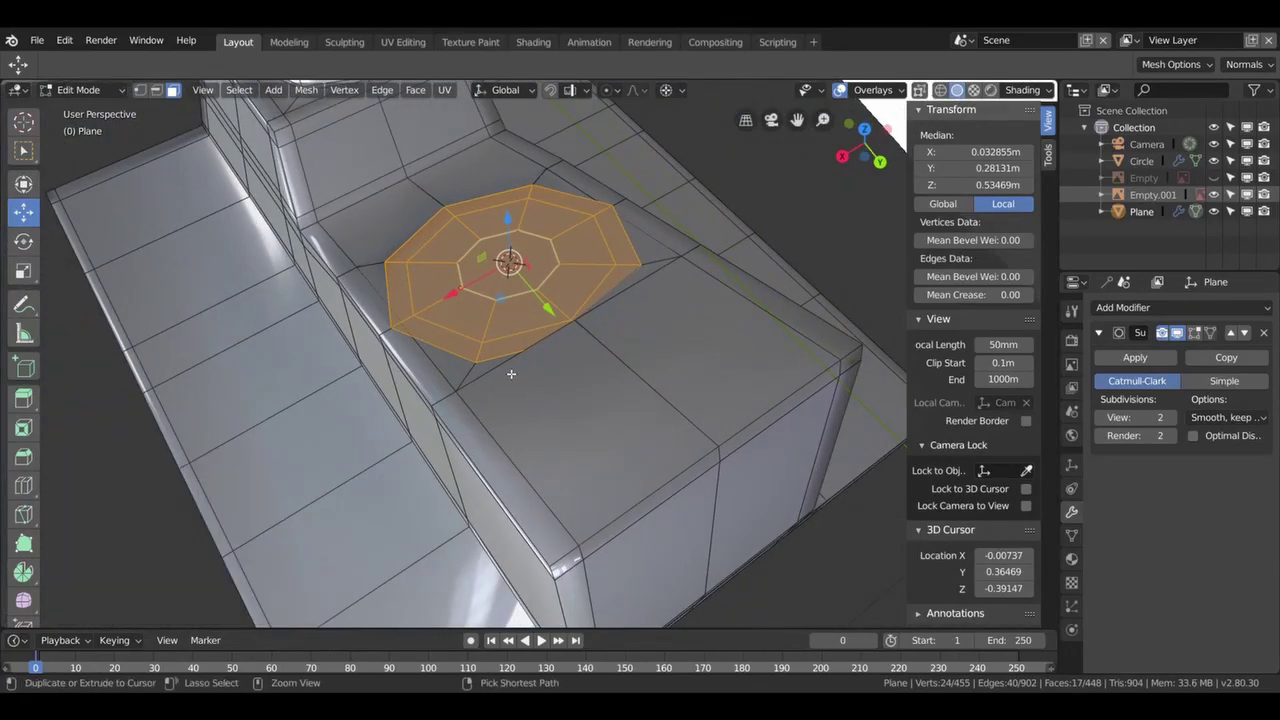
key(ctrl+z)
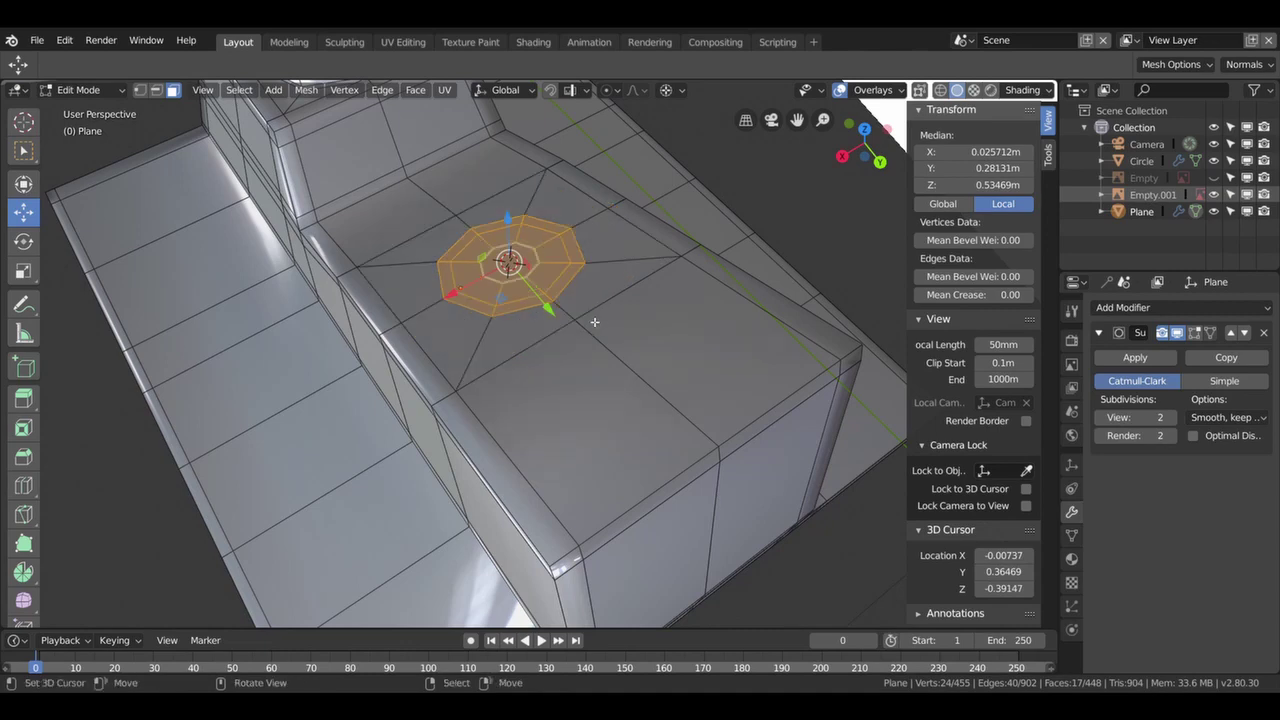
middle_drag(573, 342, 511, 240)
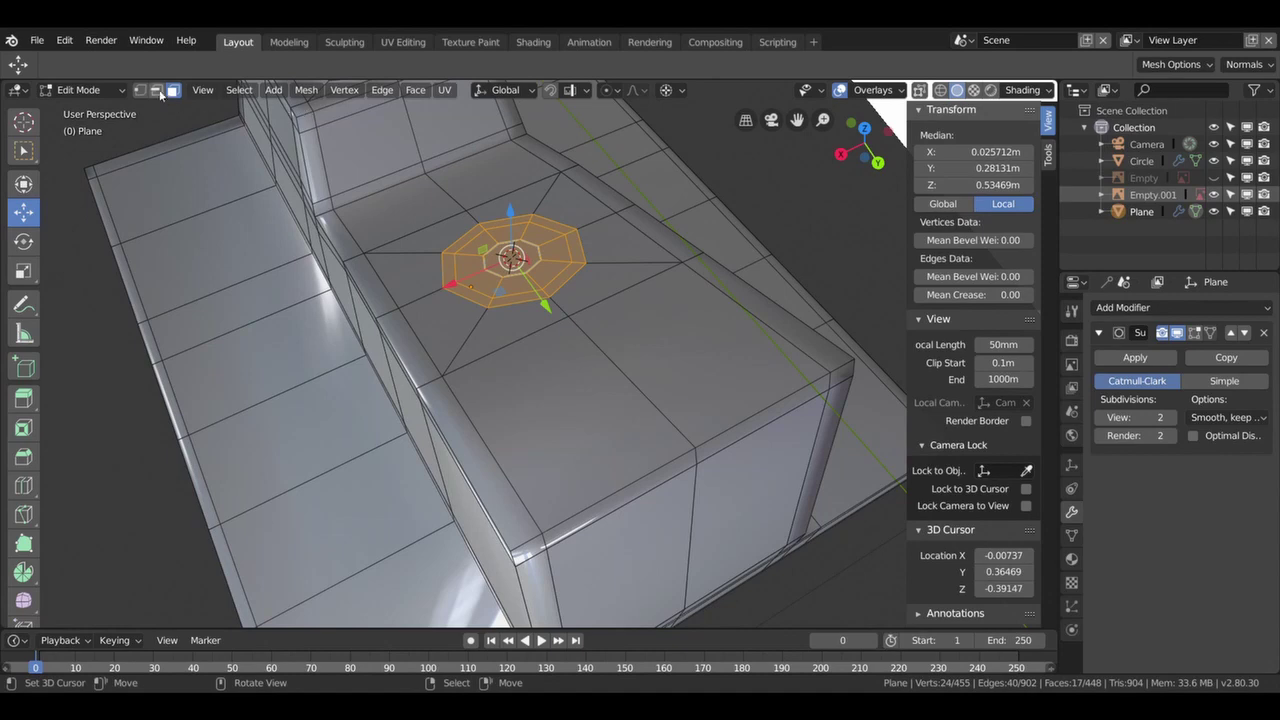
key(1)
- Slide two vertices around the octagon along their edges, one at factor 0.728
click(584, 314)
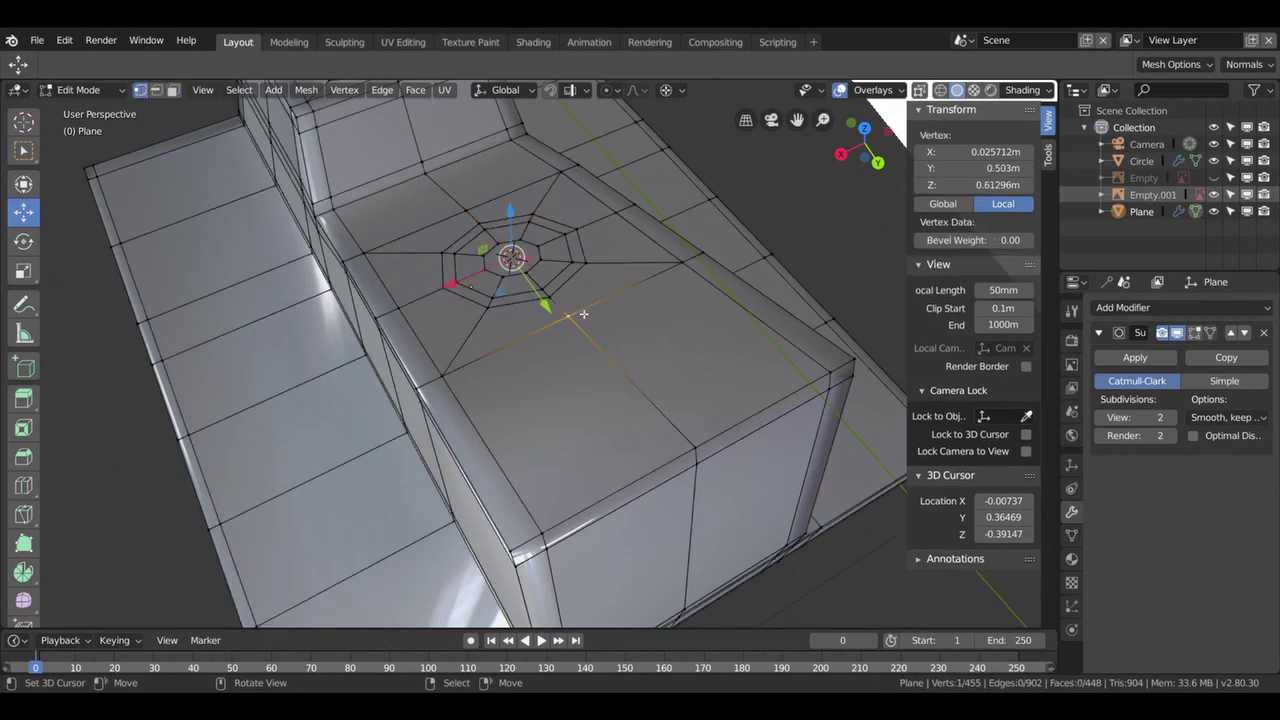
key(g)
key(g)
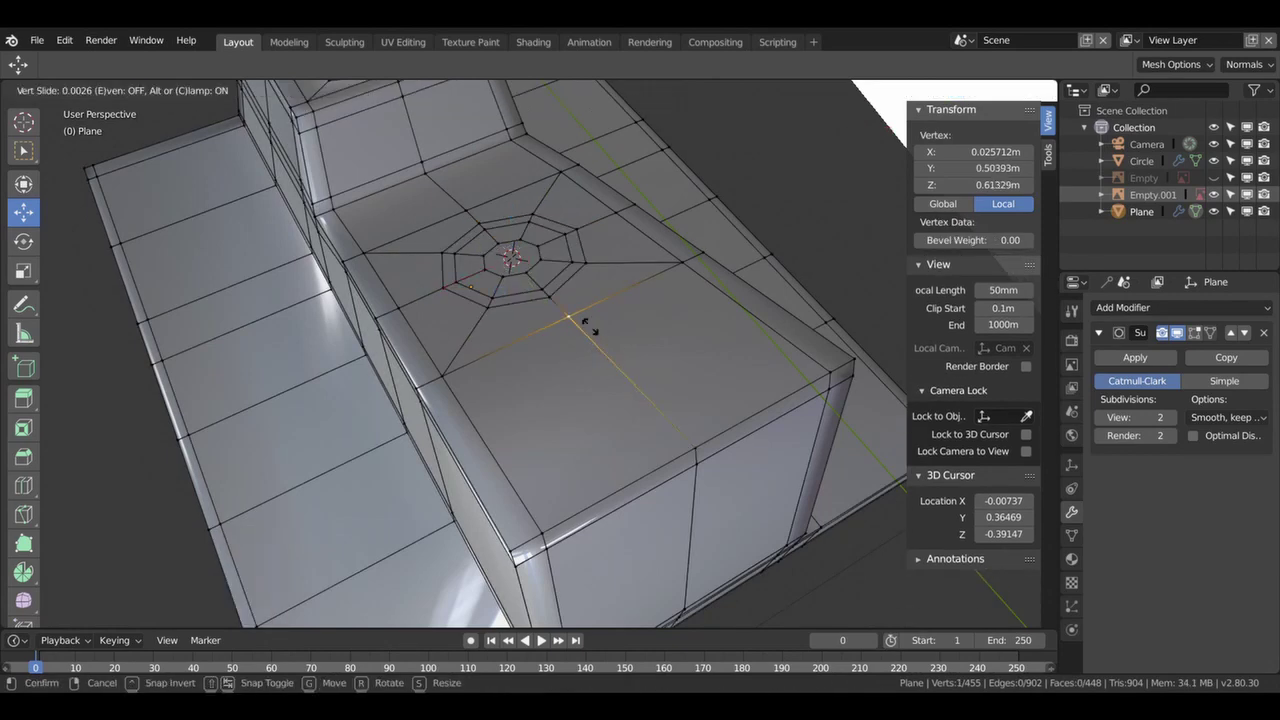
click(637, 394)
click(475, 207)
key(g)
key(g)
click(438, 190)
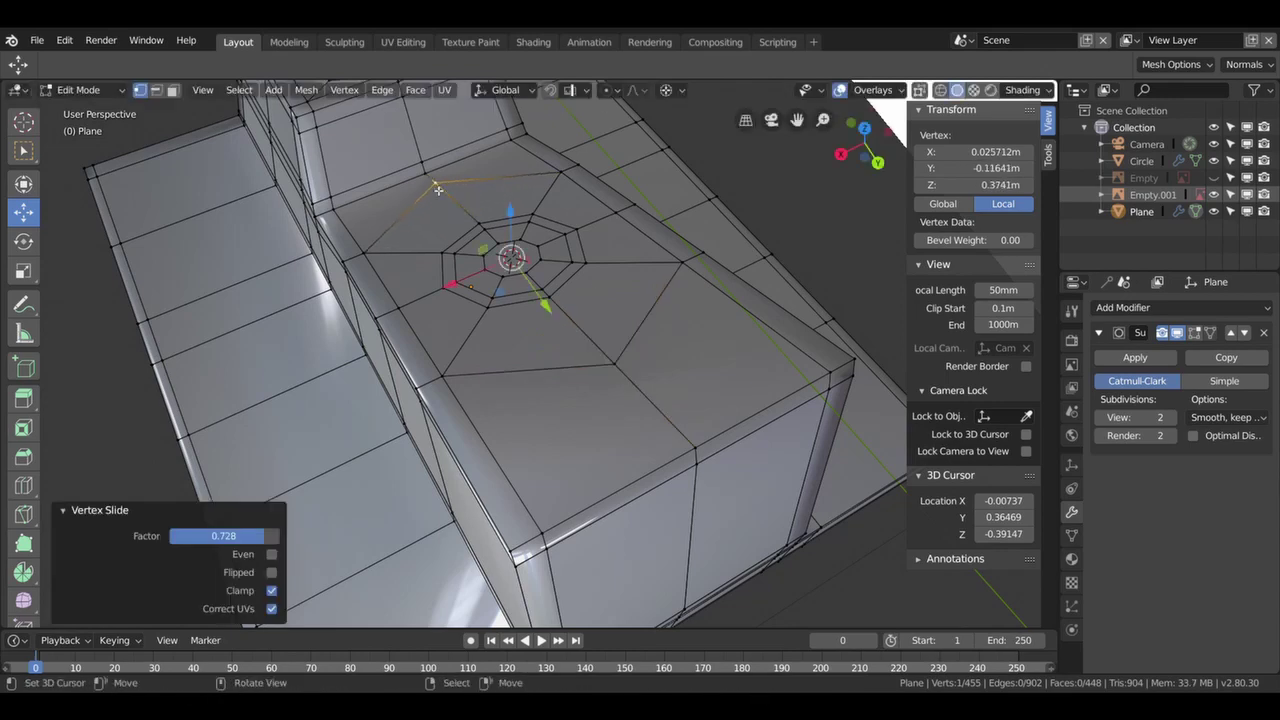
key(KP_7)
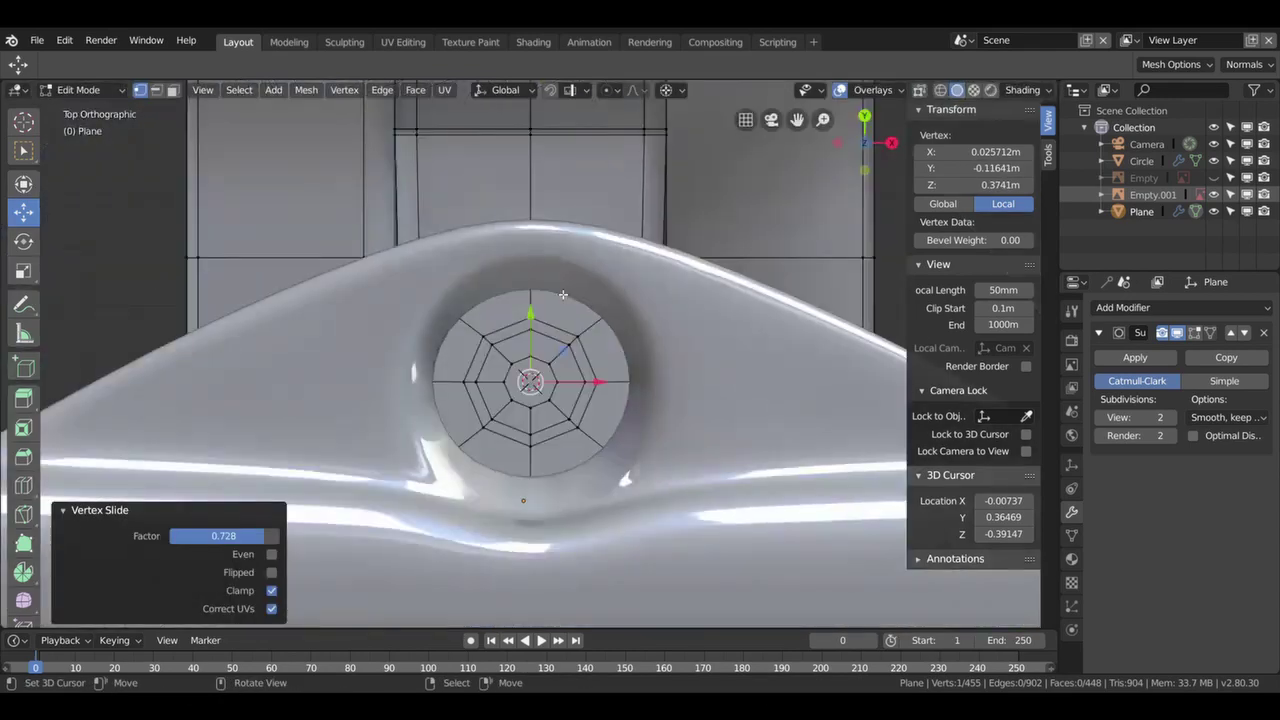
- Select the centre disc, snap the cursor to it, and scale it up by 1.696
click(155, 90)
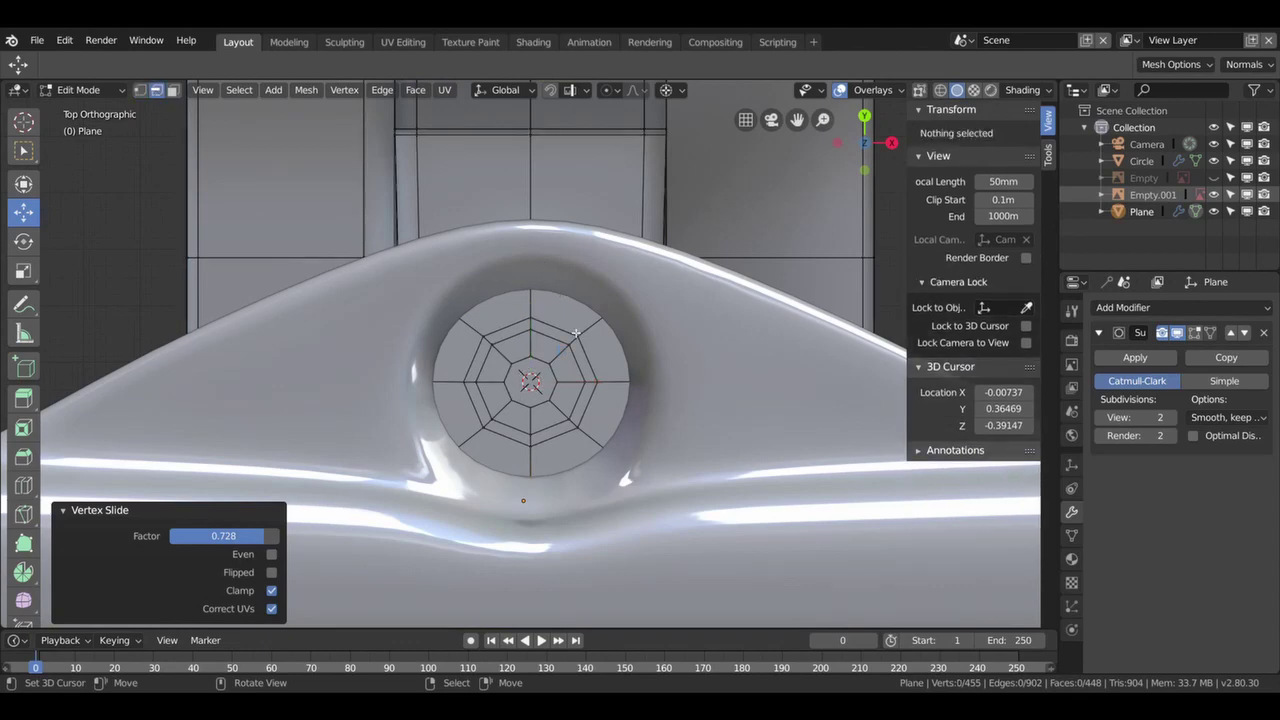
click(172, 90)
alt+click(579, 345)
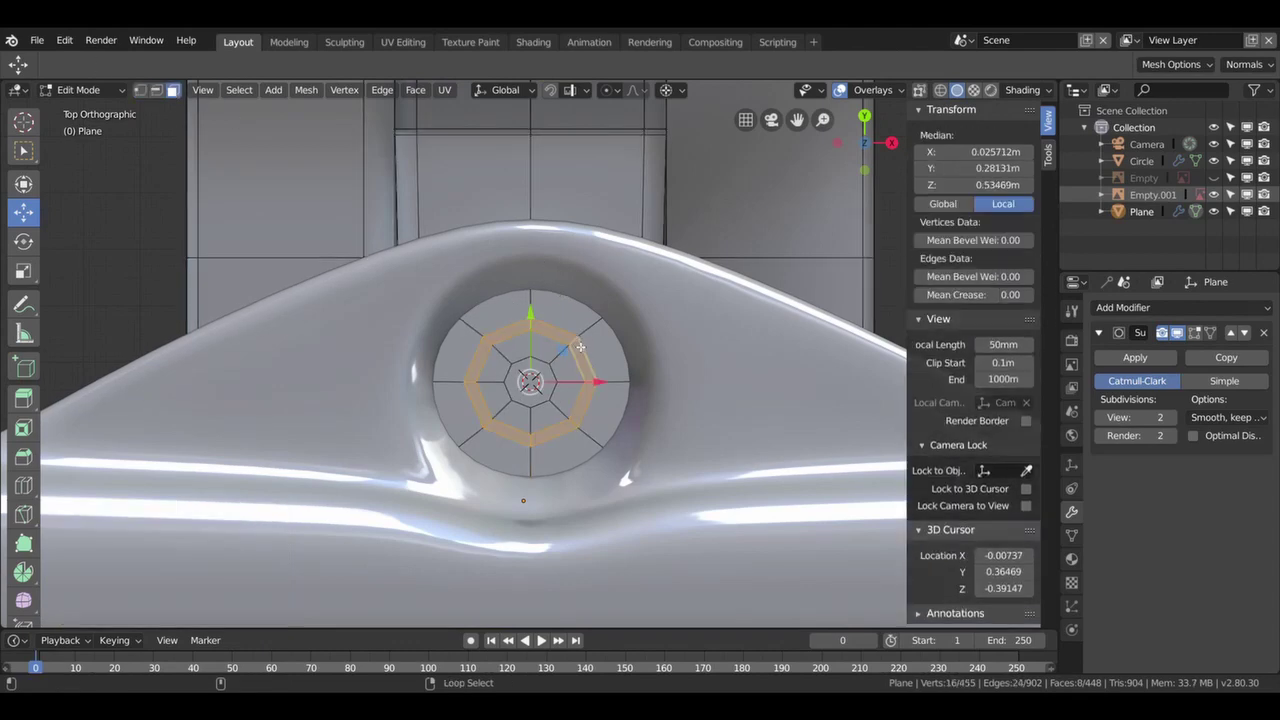
alt+shift+click(551, 372)
key(shift+s)
click(587, 505)
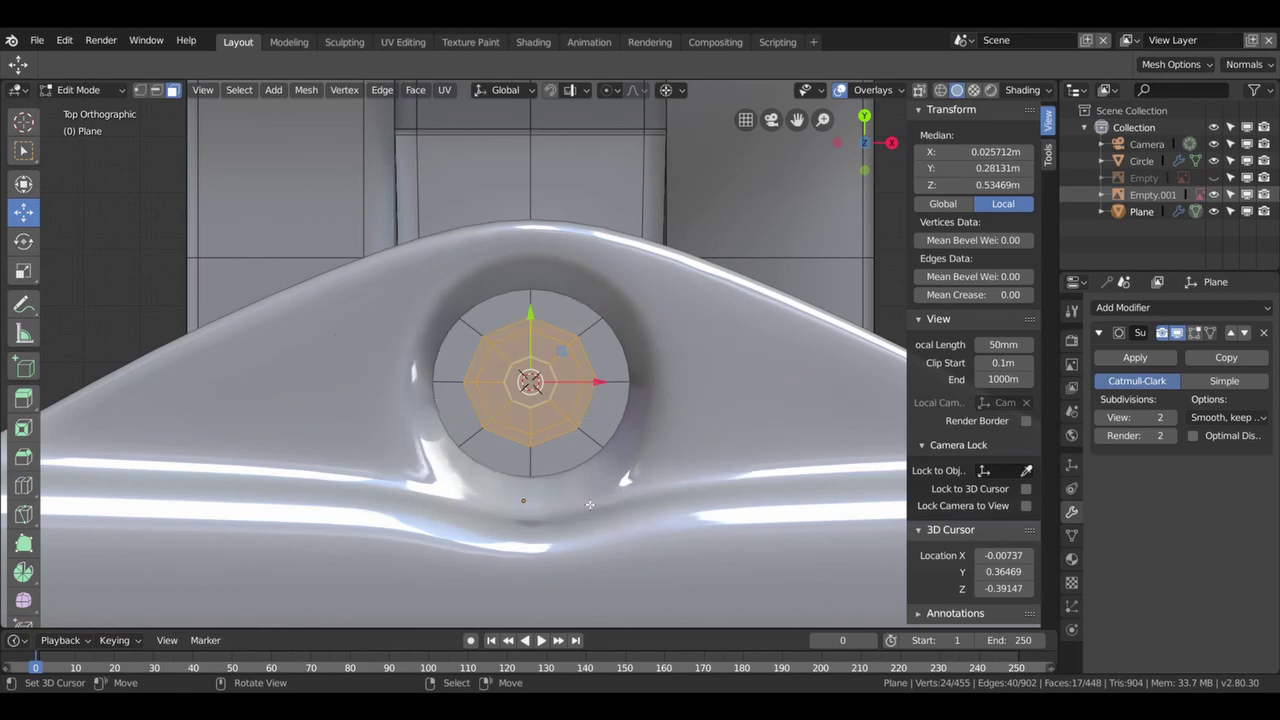
key(s)
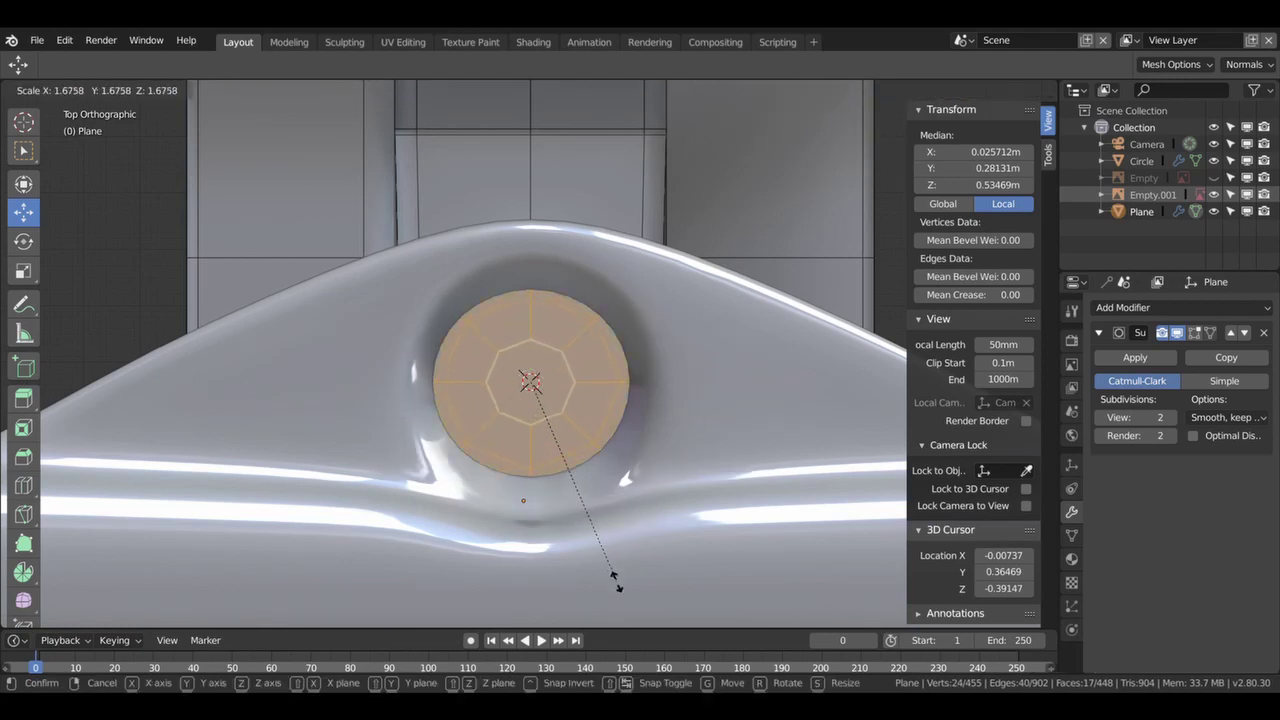
click(617, 583)
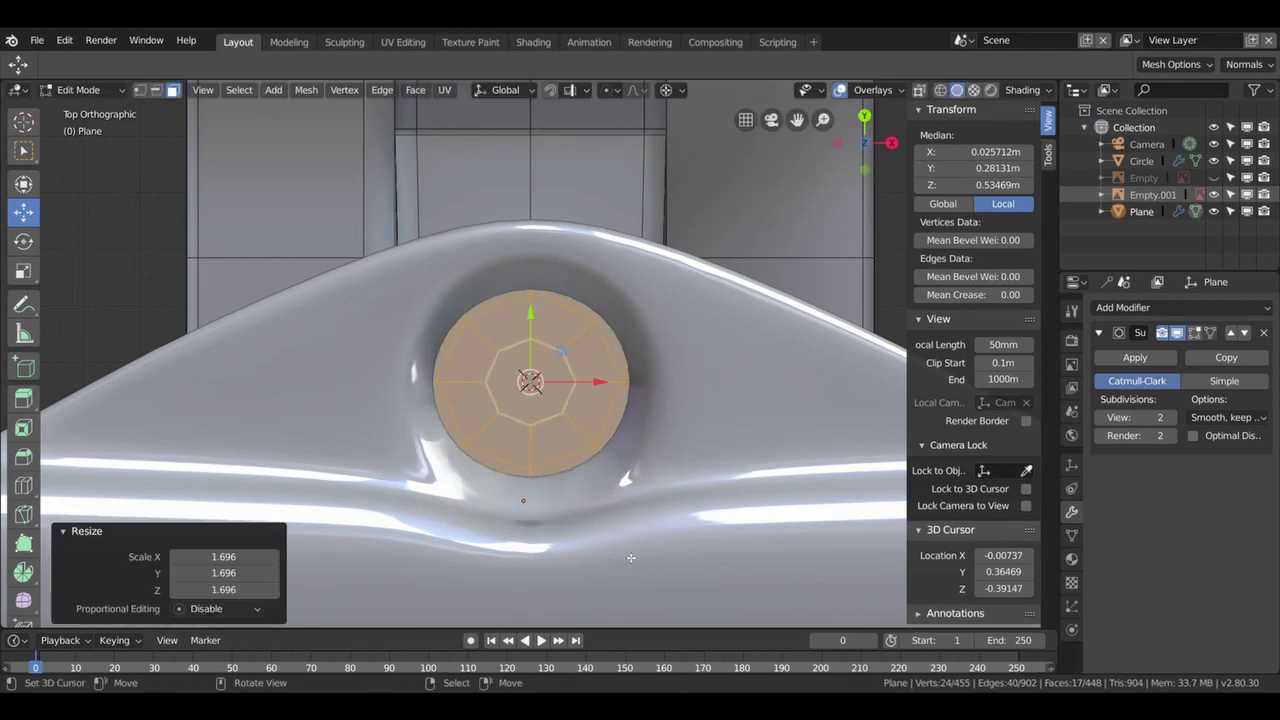
- Select all the enlarged octagon's faces and extrude them along their normal
mouse_move(617, 583)
middle_down()
mouse_move(485, 326)
mouse_move(488, 348)
middle_up()
click(455, 280)
shift+click(461, 260)
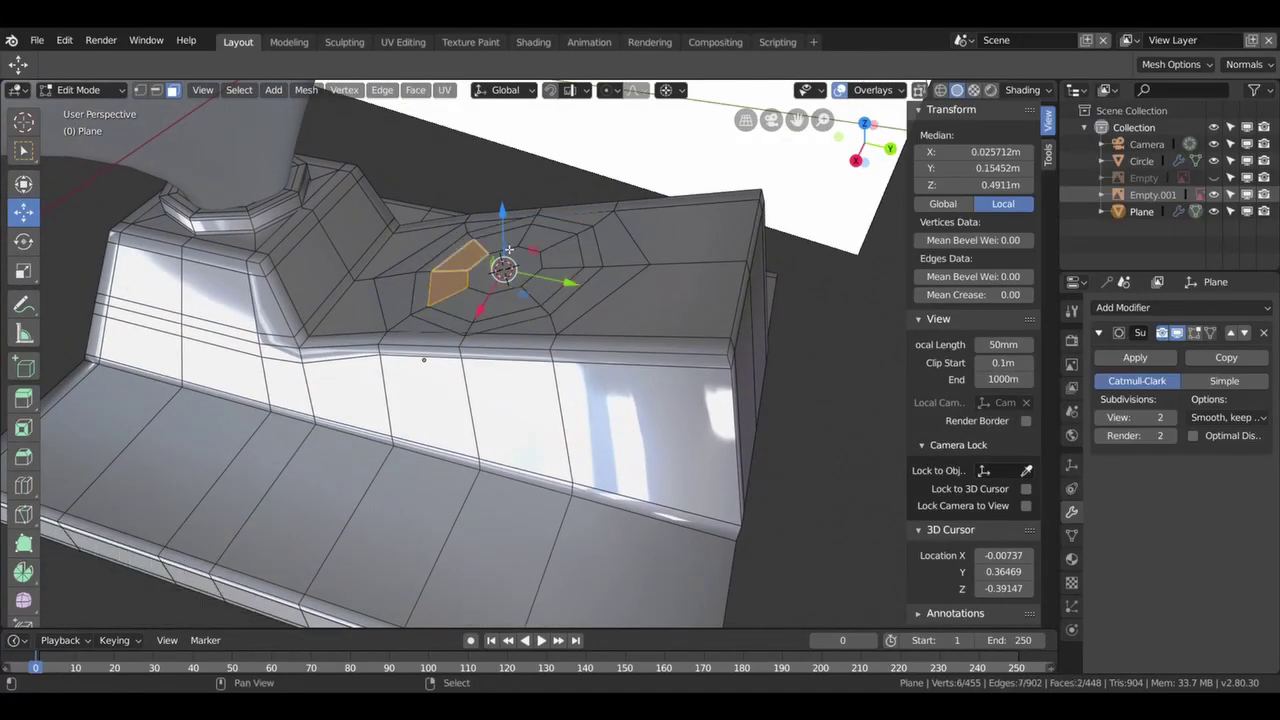
shift+click(548, 240)
shift+click(566, 258)
shift+click(556, 285)
shift+click(520, 302)
shift+click(474, 303)
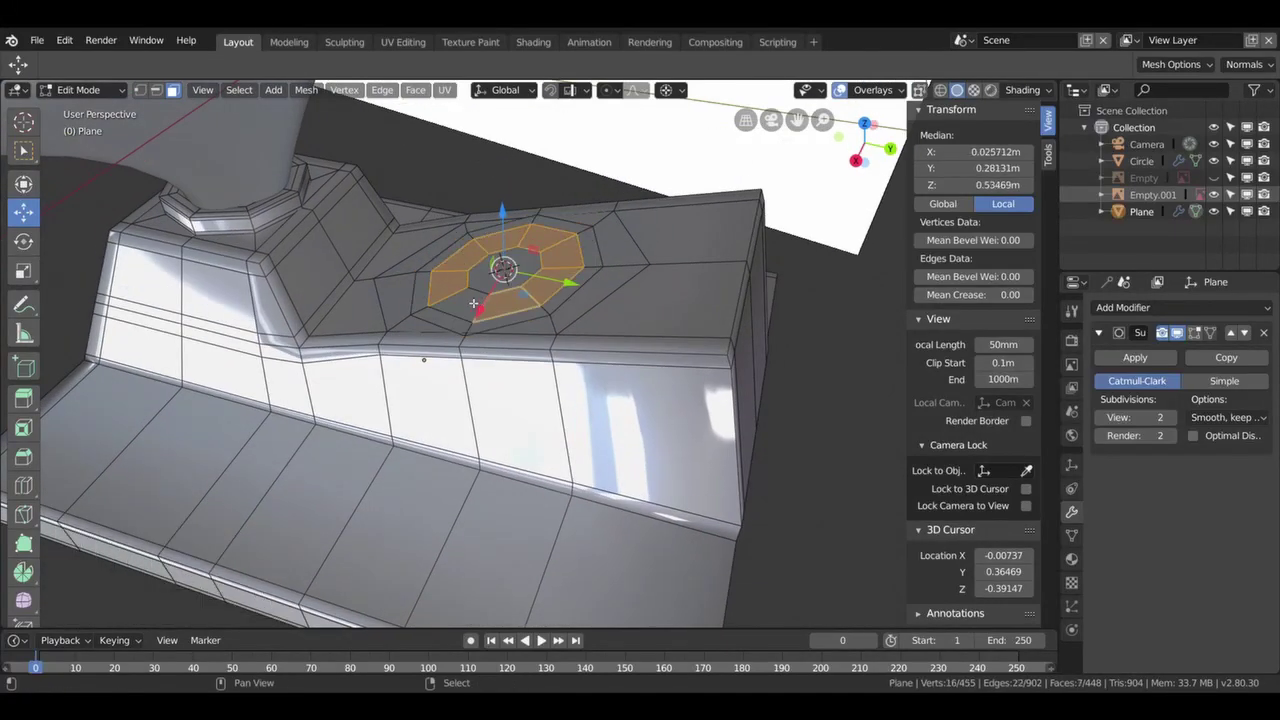
shift+click(505, 272)
key(e)
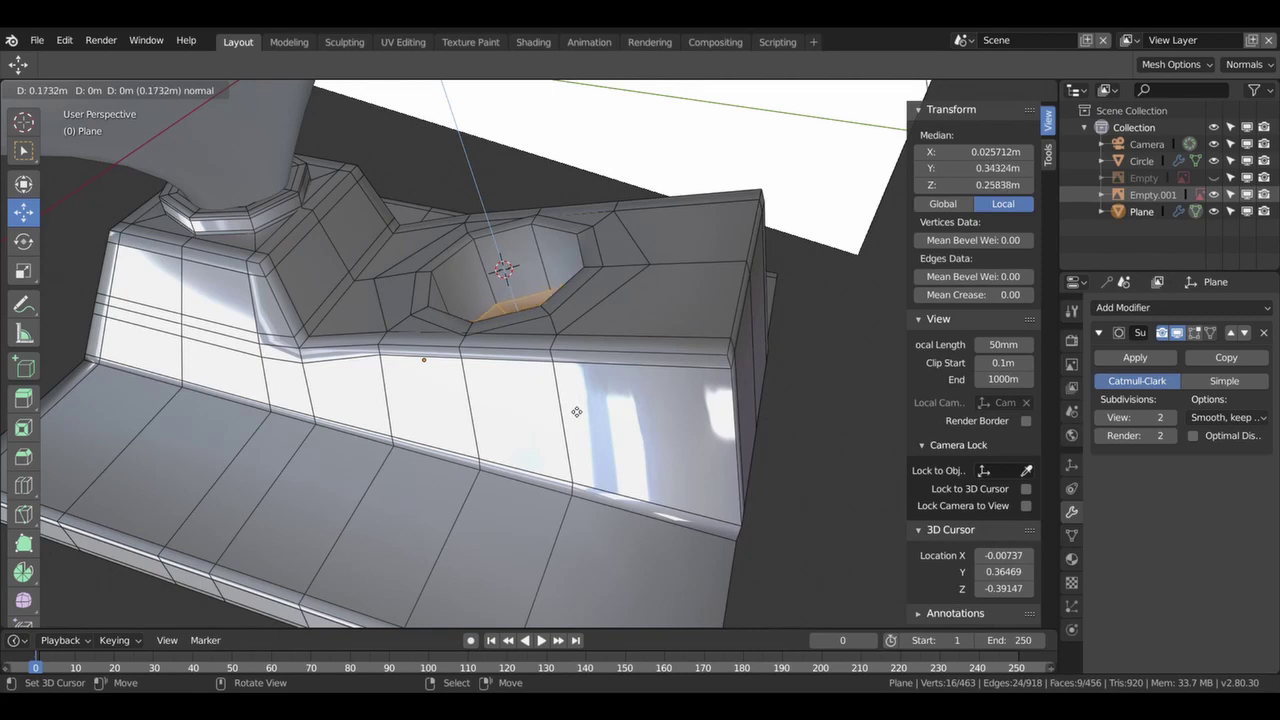
- Confirm the octagon socket extrusion and inspect it through the hanger hole
click(576, 403)
mouse_move(576, 403)
middle_down()
mouse_move(563, 300)
mouse_move(396, 311)
mouse_move(513, 344)
middle_up()
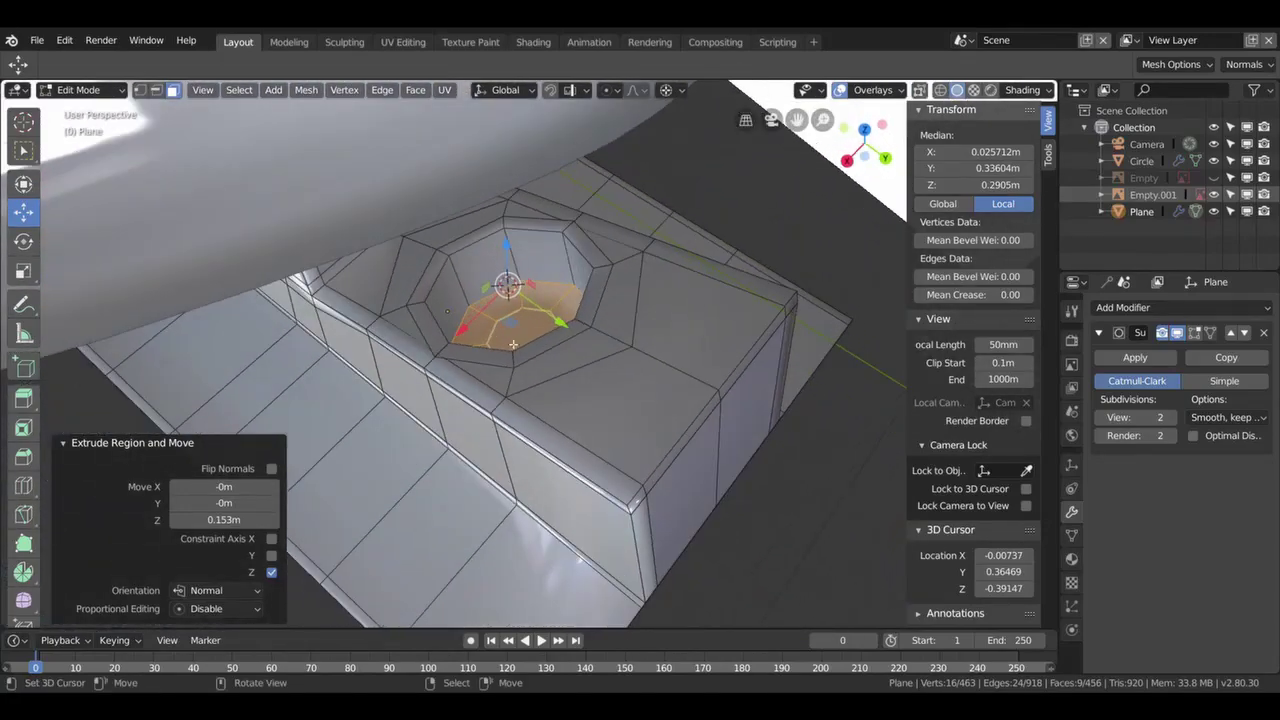
middle_drag(416, 113, 533, 330)
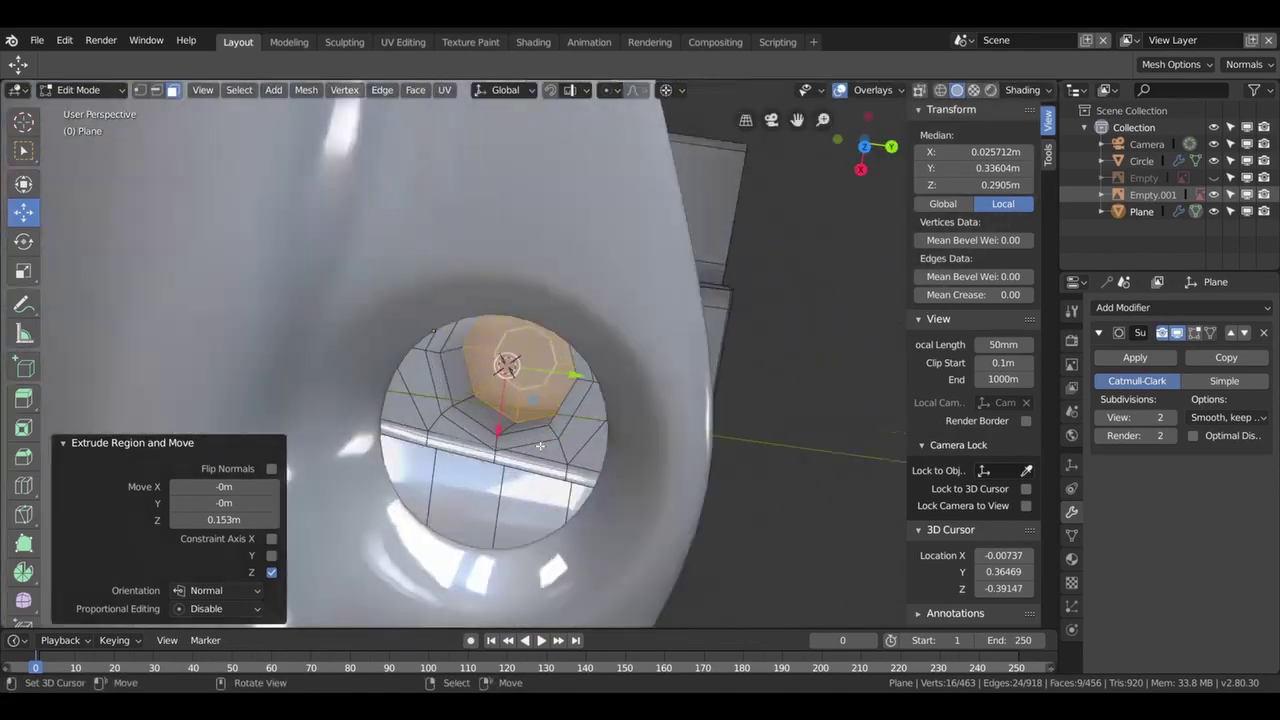
middle_drag(533, 330, 561, 375)
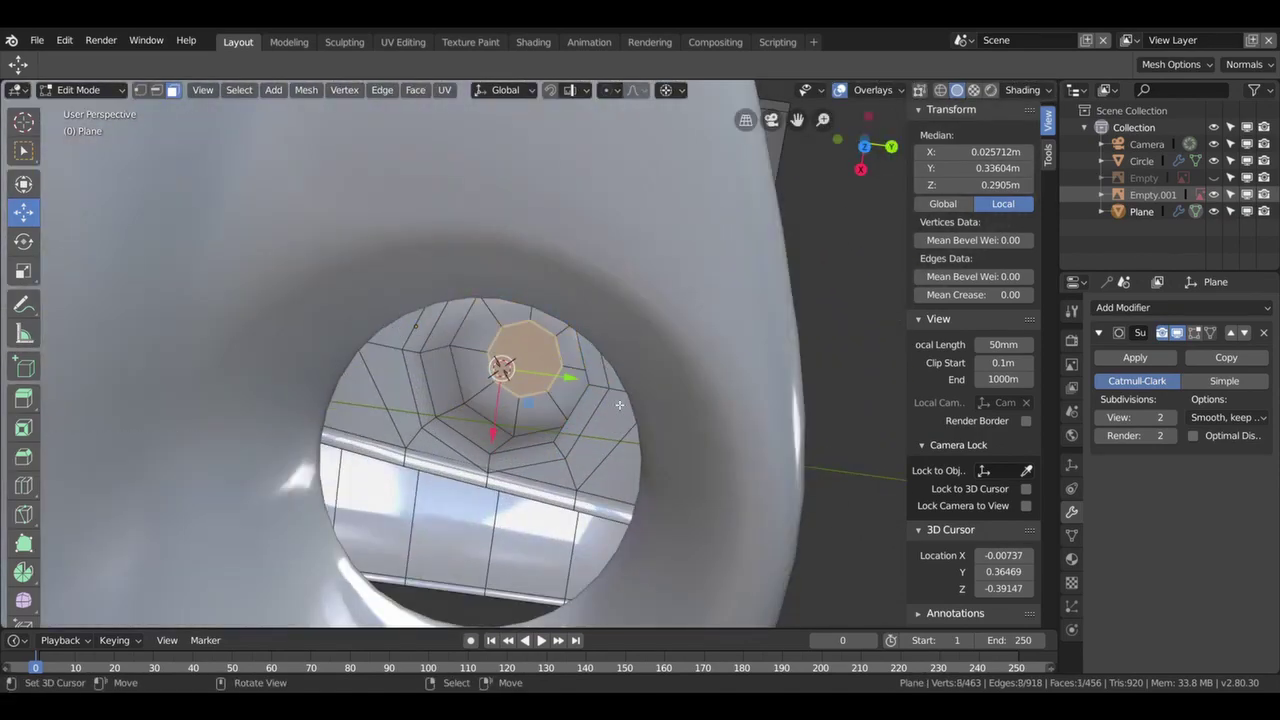
- In Right Ortho view, extrude the selected face 0.874 m into a slim pivot post
key(KP_3)
scroll(614, 408, down, 5)
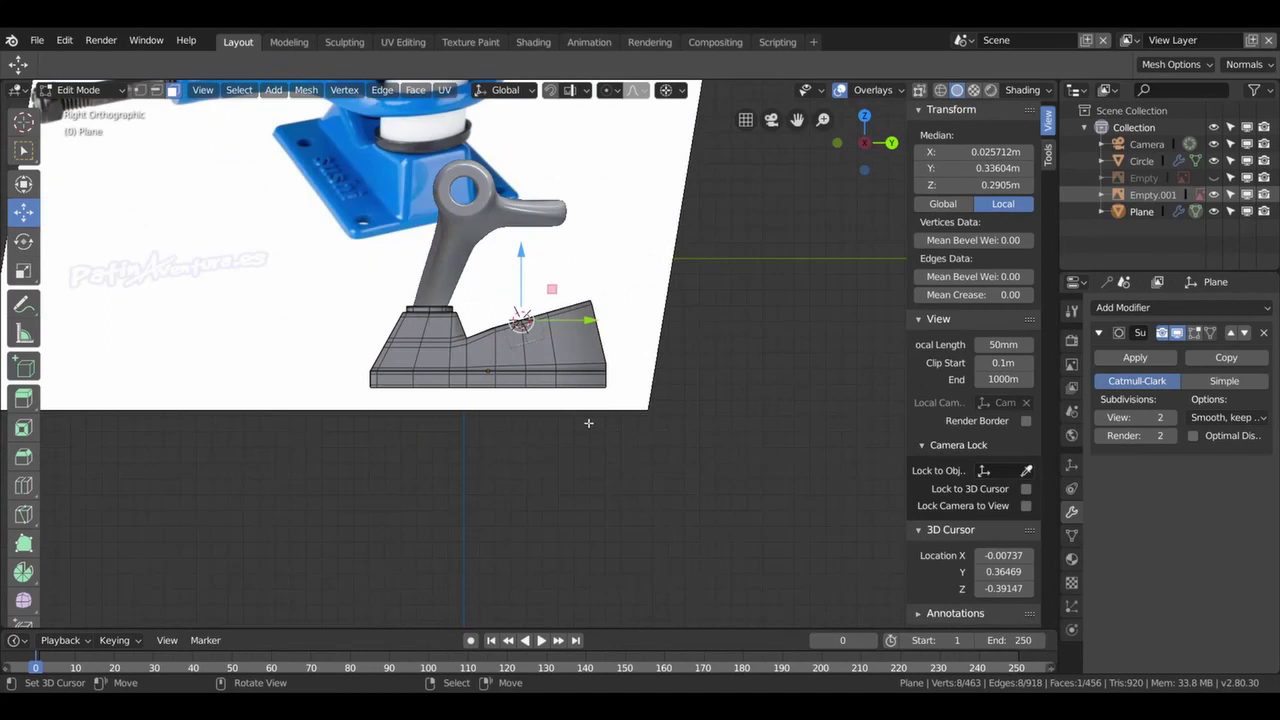
key(e)
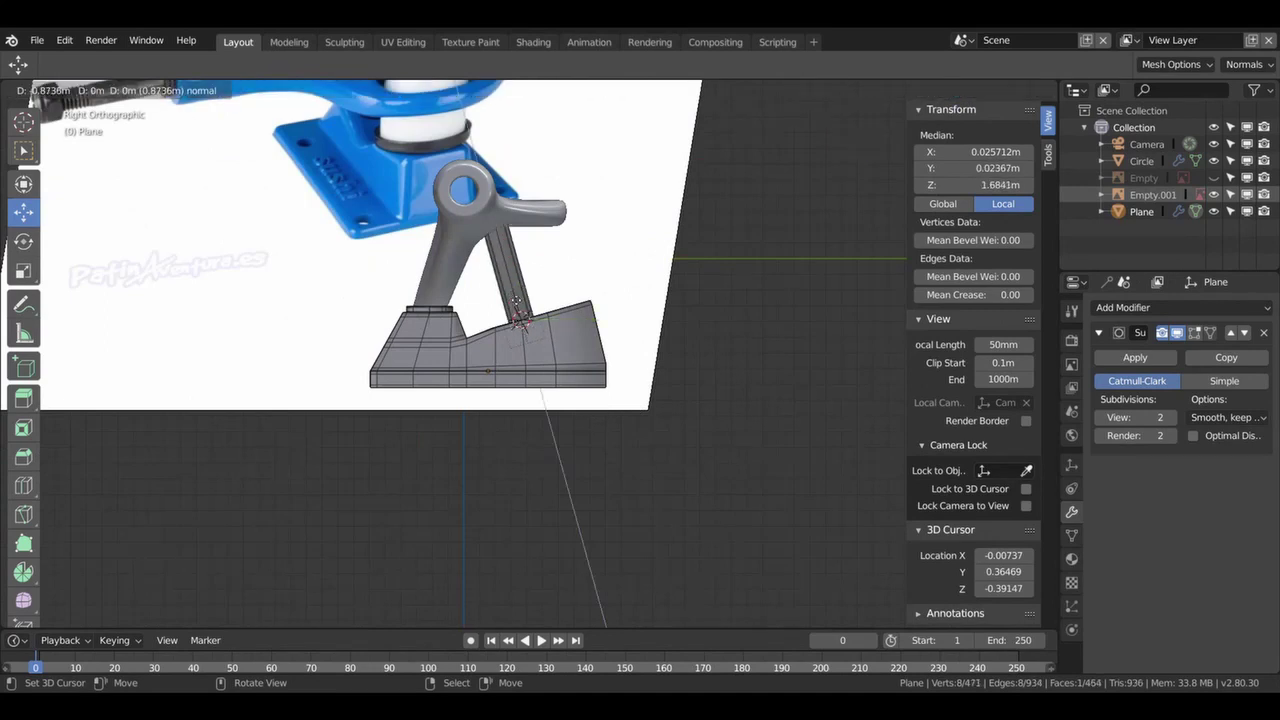
click(516, 300)
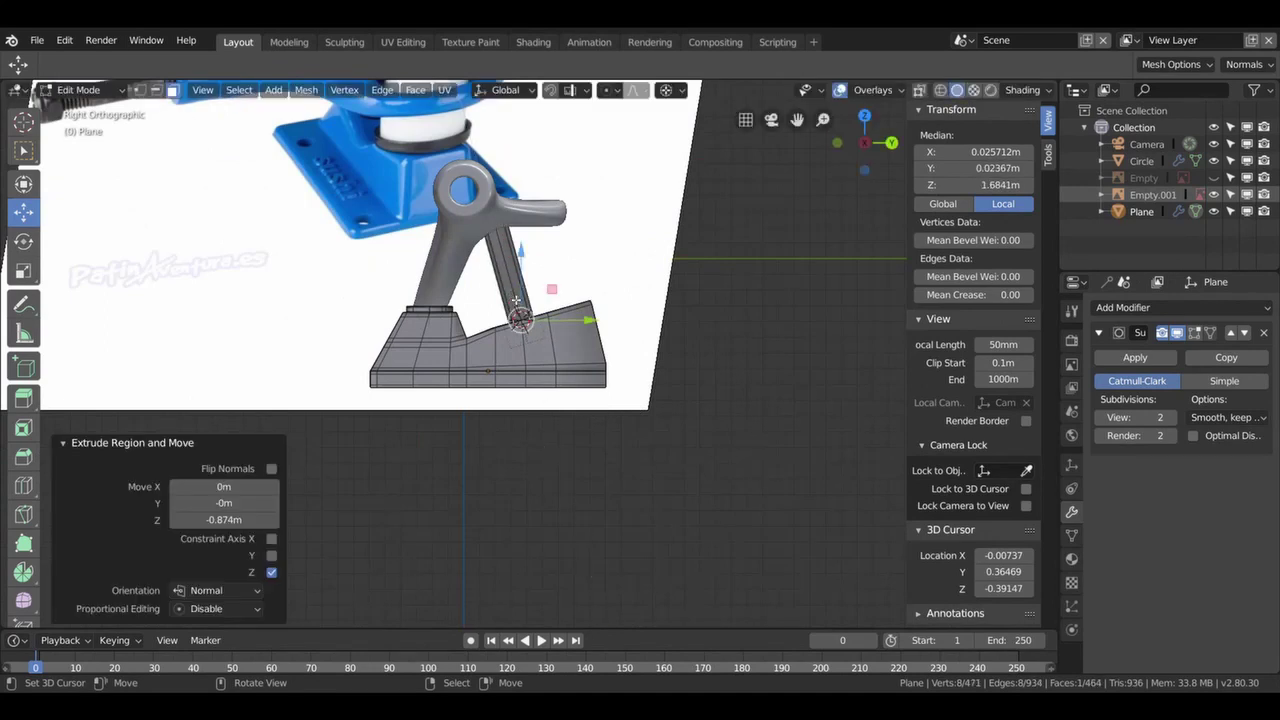
mouse_move(516, 300)
middle_down()
mouse_move(549, 351)
mouse_move(452, 396)
middle_up()
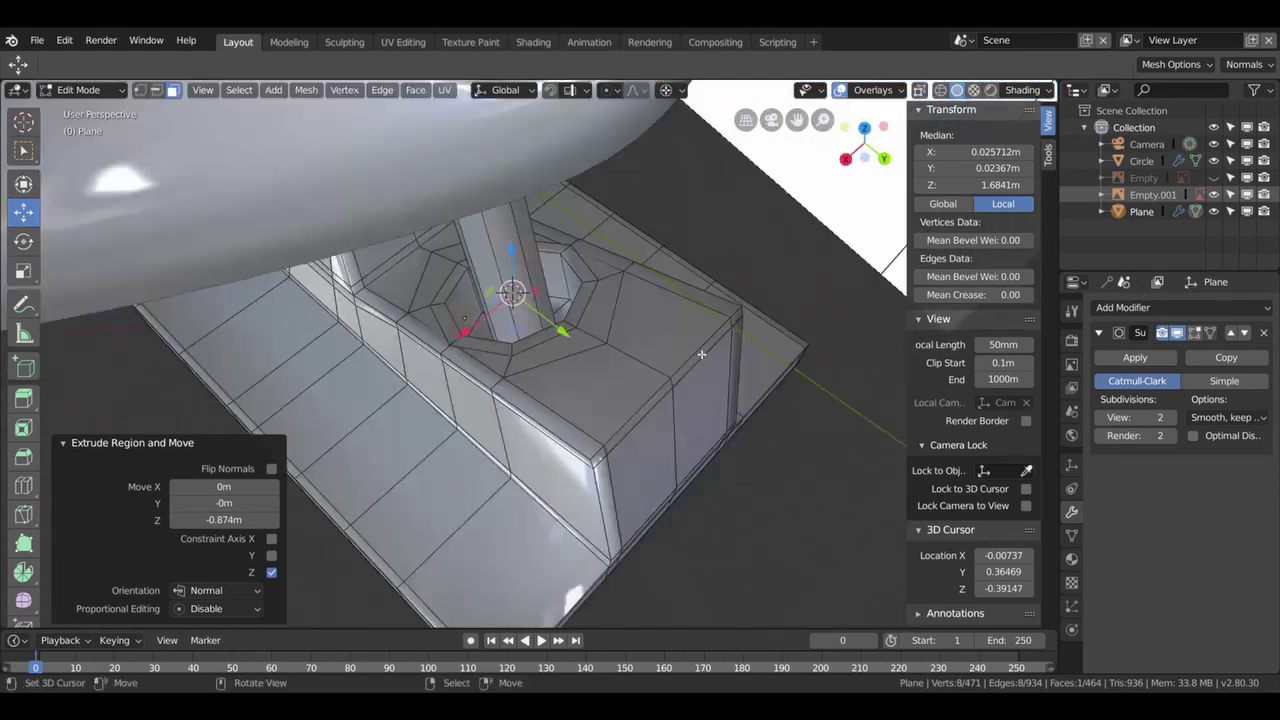
middle_drag(452, 396, 587, 270)
scroll(587, 270, up, 3)
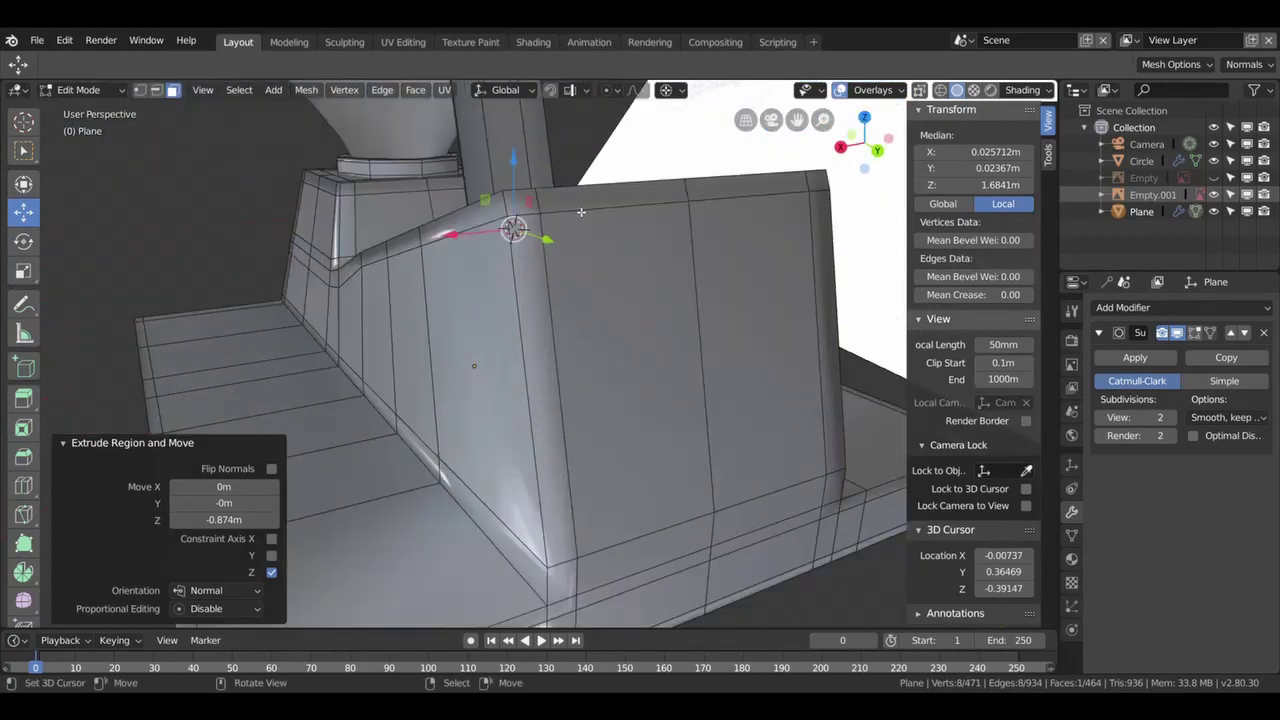
- Dissolve the edge loop along the top of the sloped base block
click(581, 212)
click(155, 89)
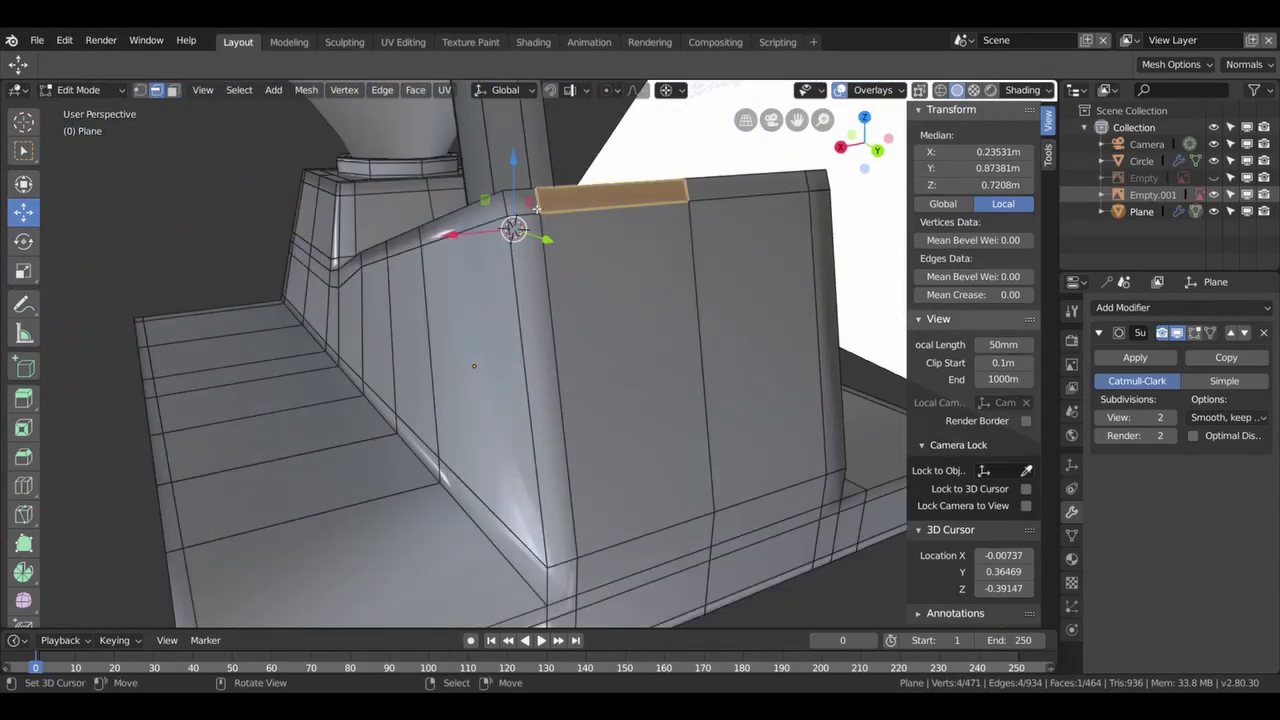
alt+click(675, 203)
key(x)
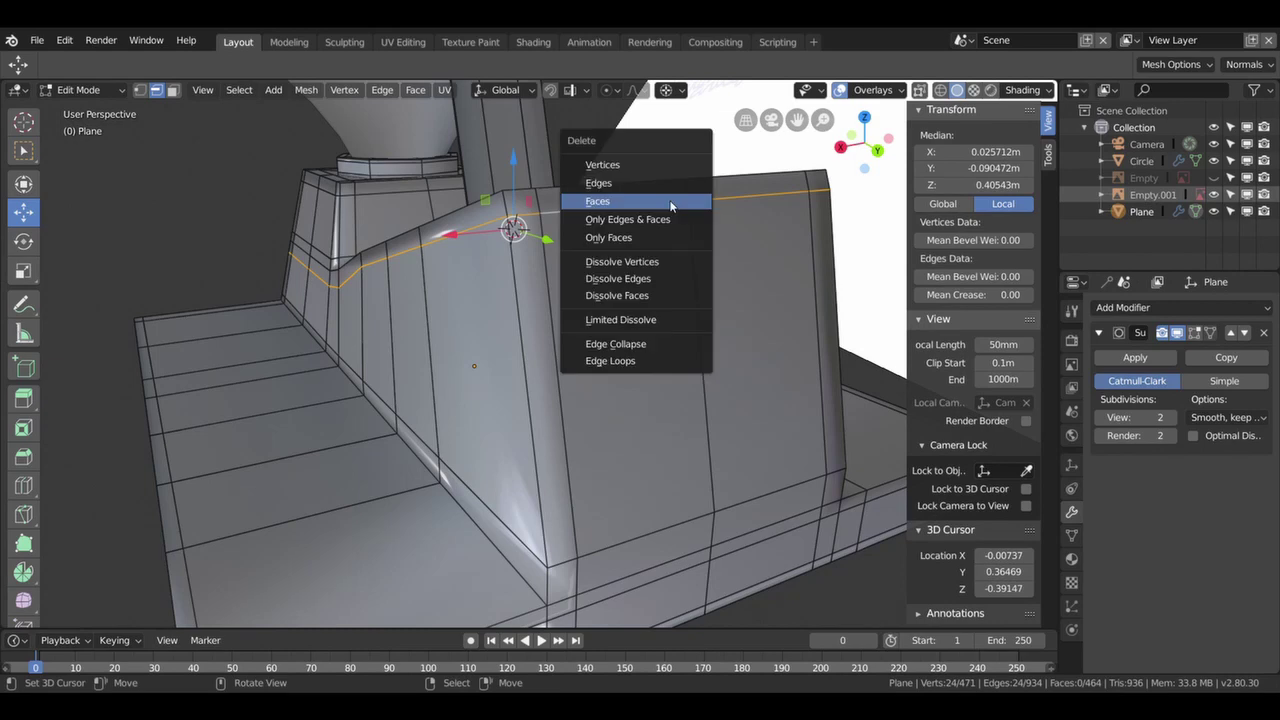
click(645, 281)
middle_drag(645, 281, 493, 264)
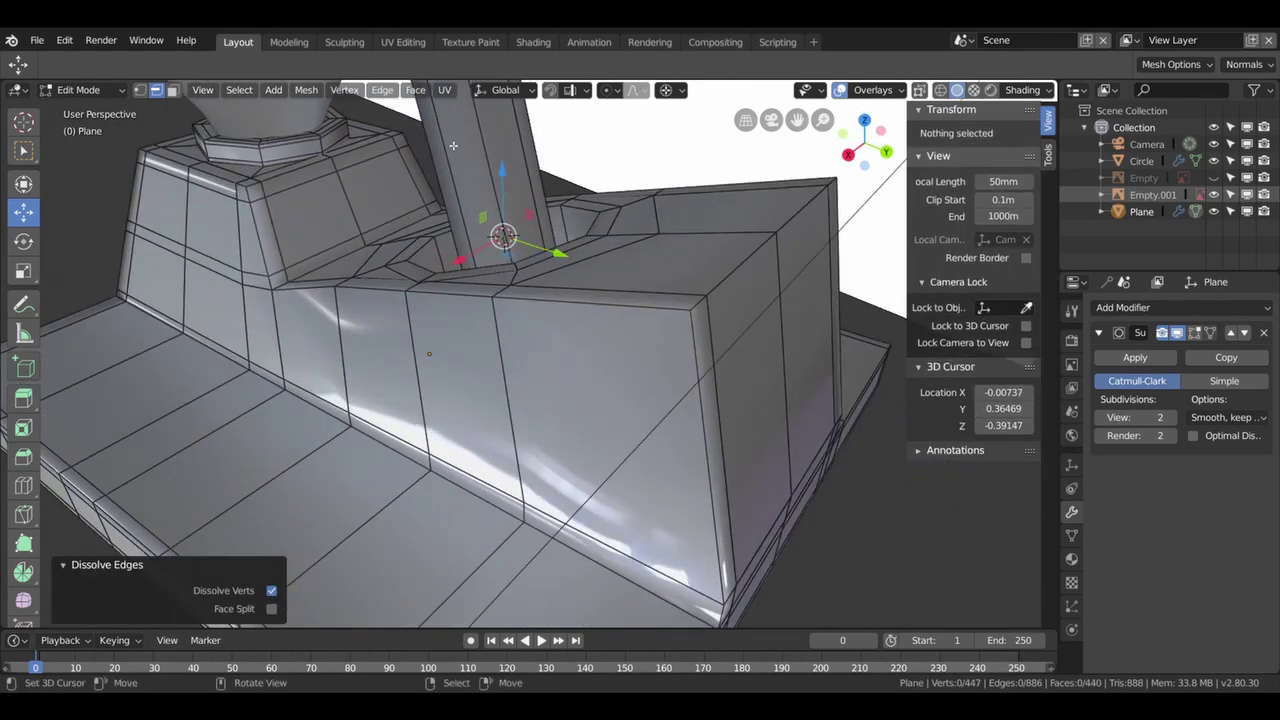
scroll(535, 210, down, 5)
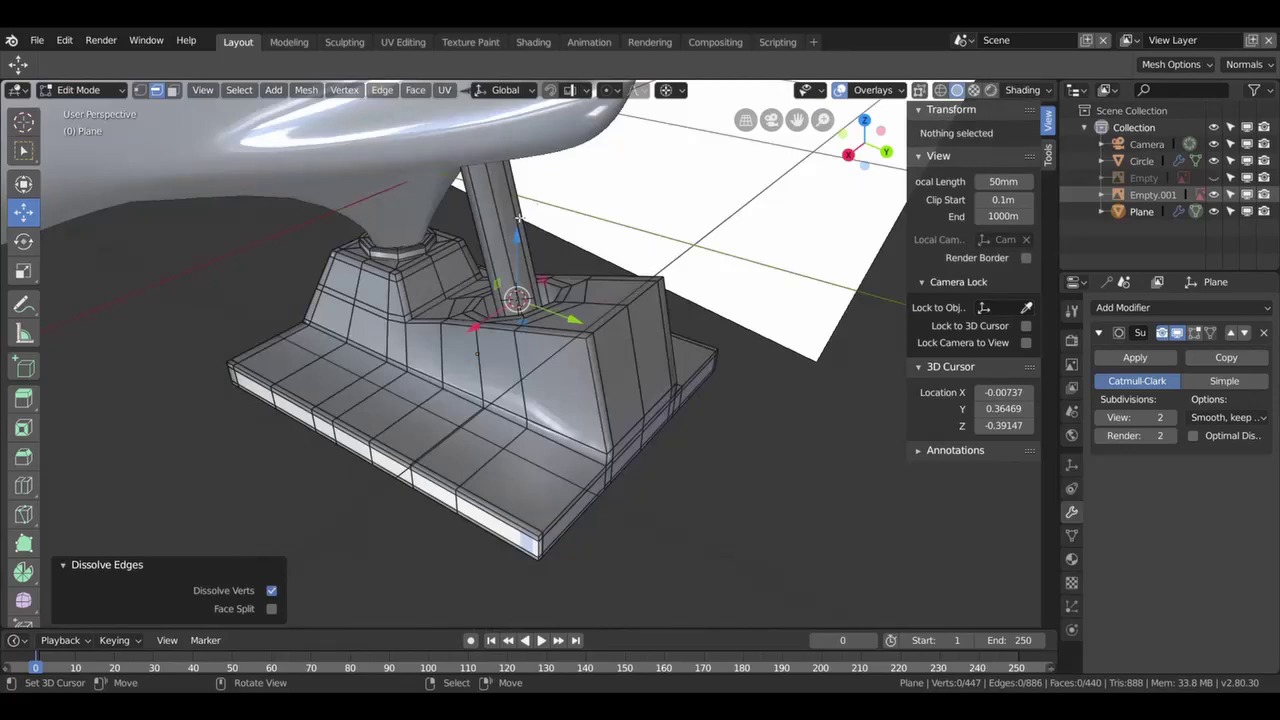
scroll(489, 118, up, 6)
mouse_move(489, 118)
middle_down()
mouse_move(530, 209)
mouse_move(688, 331)
middle_up()
- Hide the sidebar and select the pivot post's linked faces in Right Ortho view
key(n)
scroll(560, 230, down, 5)
key(3)
key(l)
scroll(688, 331, down, 1)
key(KP_3)
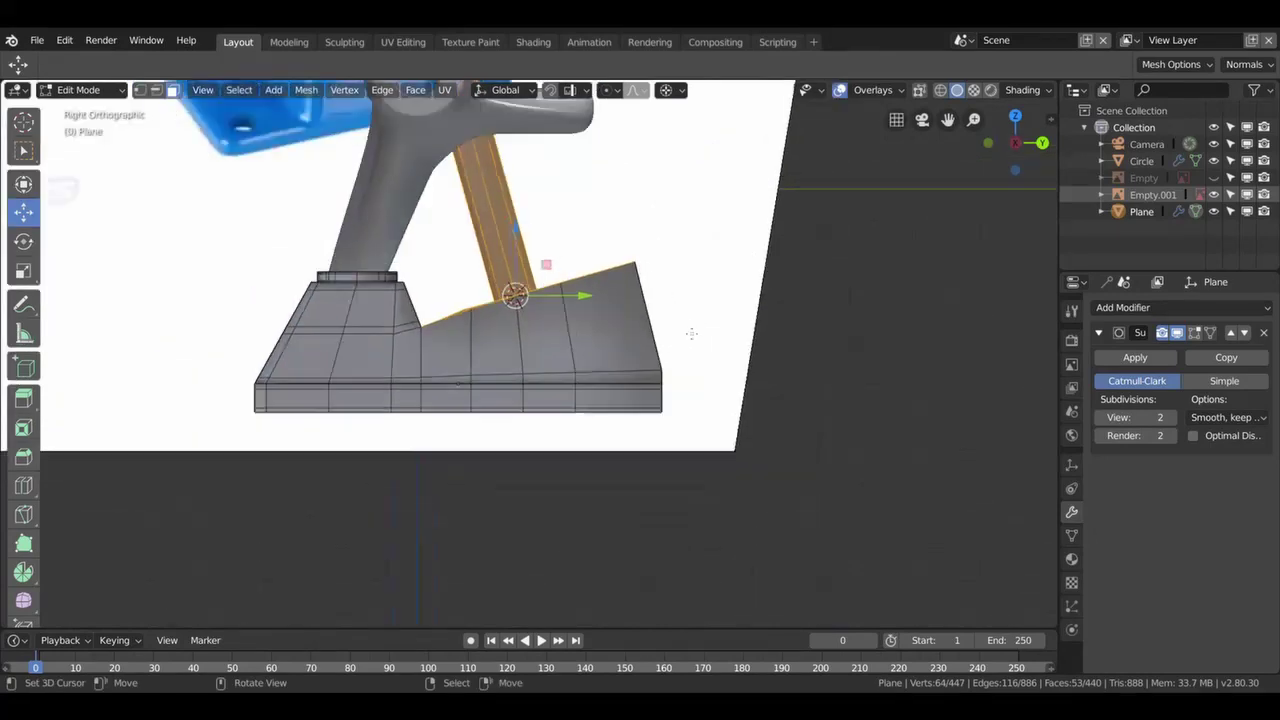
- Rotate the pivot post 11.2° and then 1.68° to lean it toward the hanger arm
key(r)
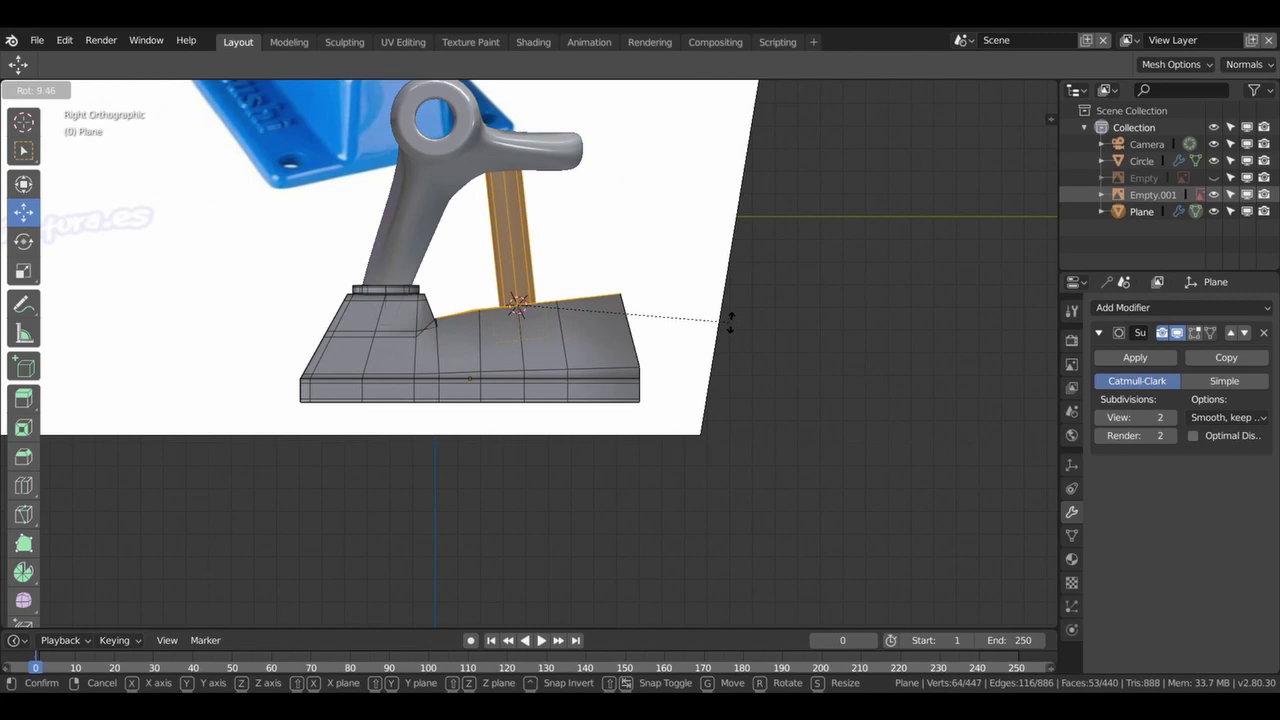
click(724, 322)
mouse_move(724, 322)
middle_down()
mouse_move(700, 177)
mouse_move(680, 278)
mouse_move(706, 243)
middle_up()
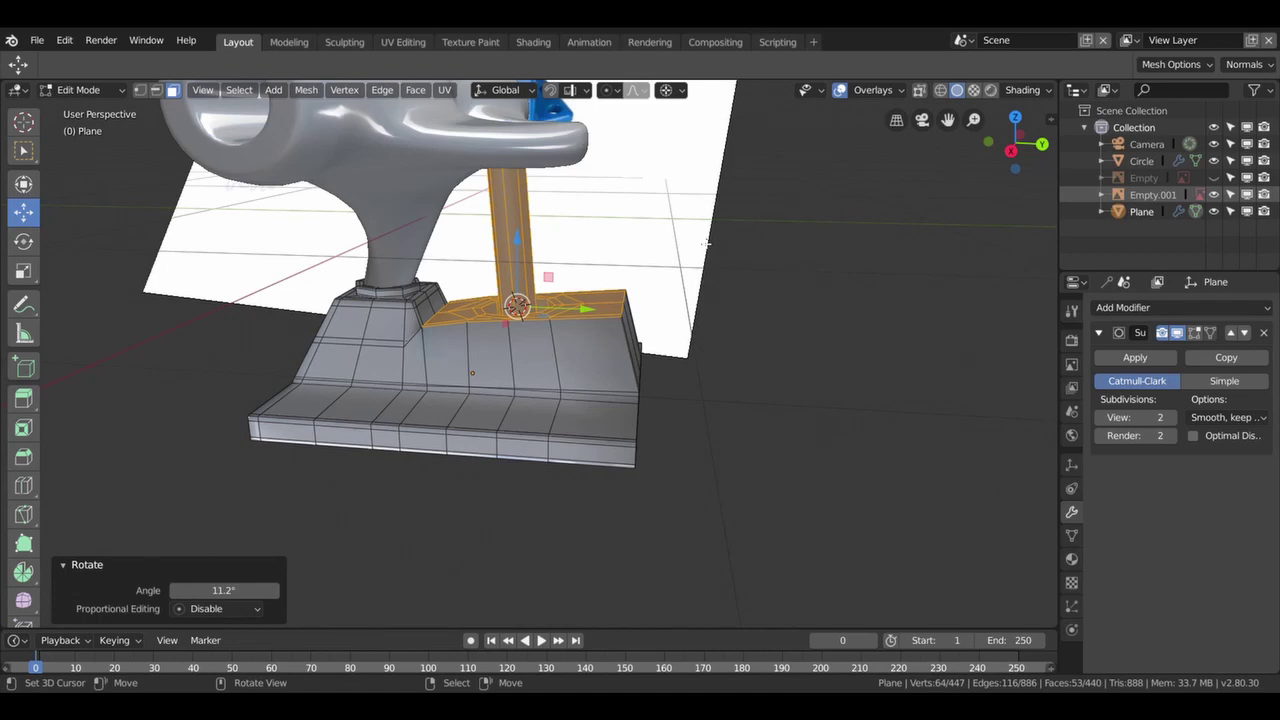
key(r)
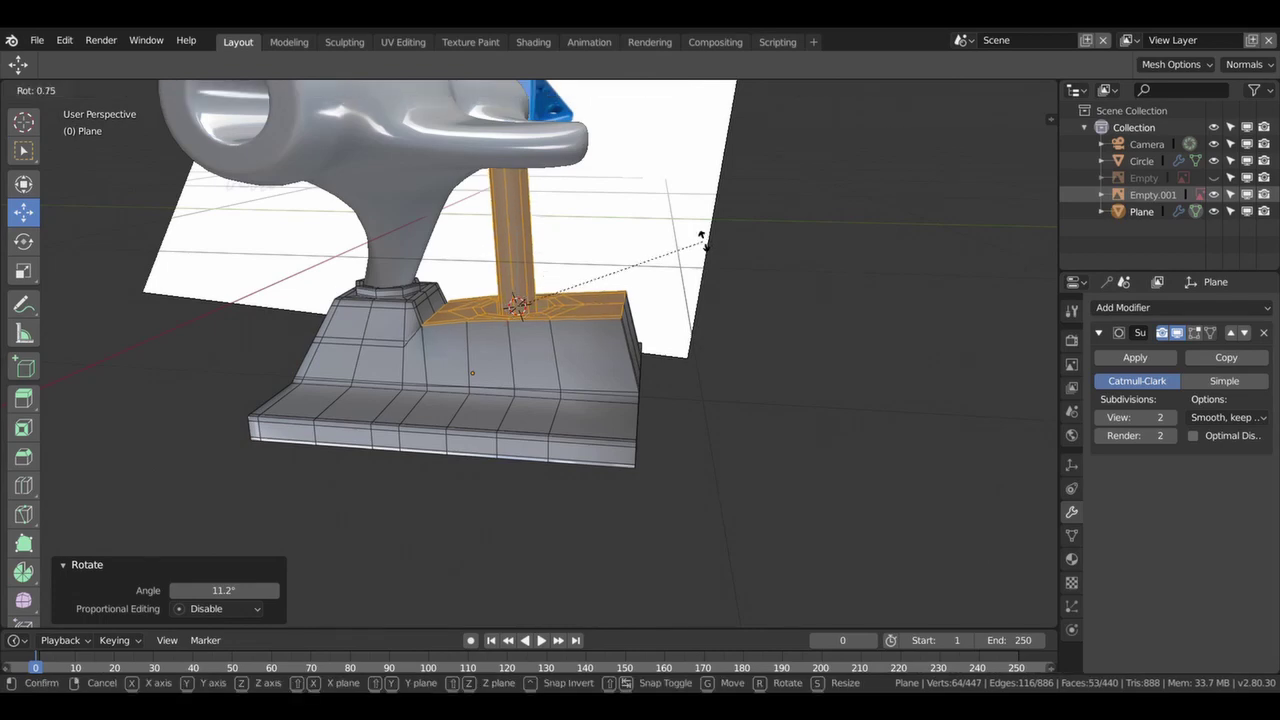
click(700, 235)
middle_drag(700, 235, 686, 291)
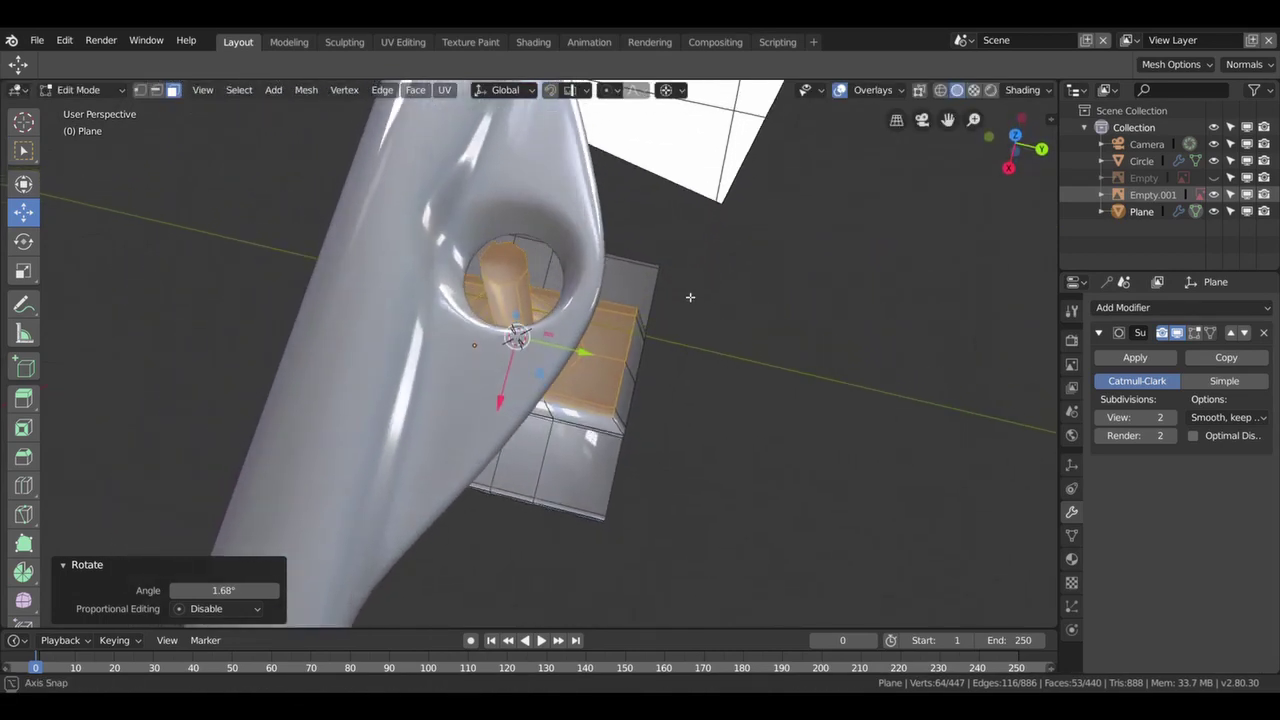
- Refine the post's tilt with 6.05° and 3.13° rotations to centre it in the hole
key(r)
click(712, 316)
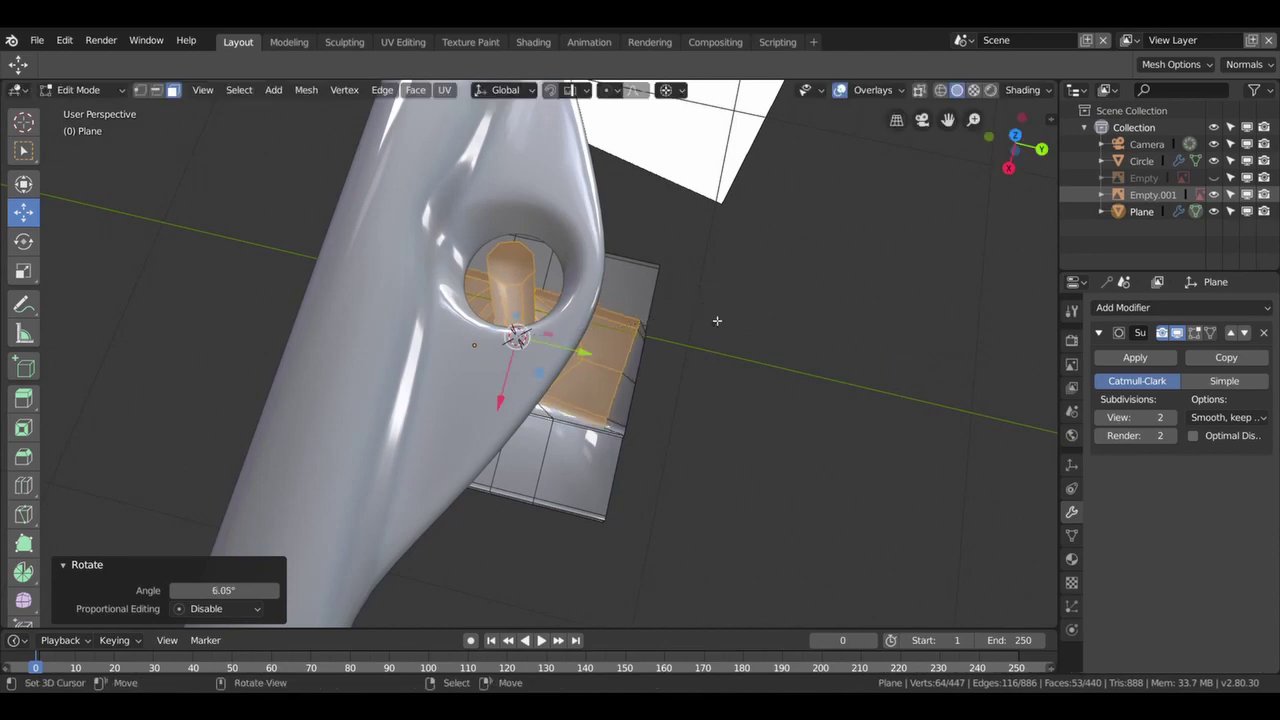
middle_drag(716, 320, 635, 195)
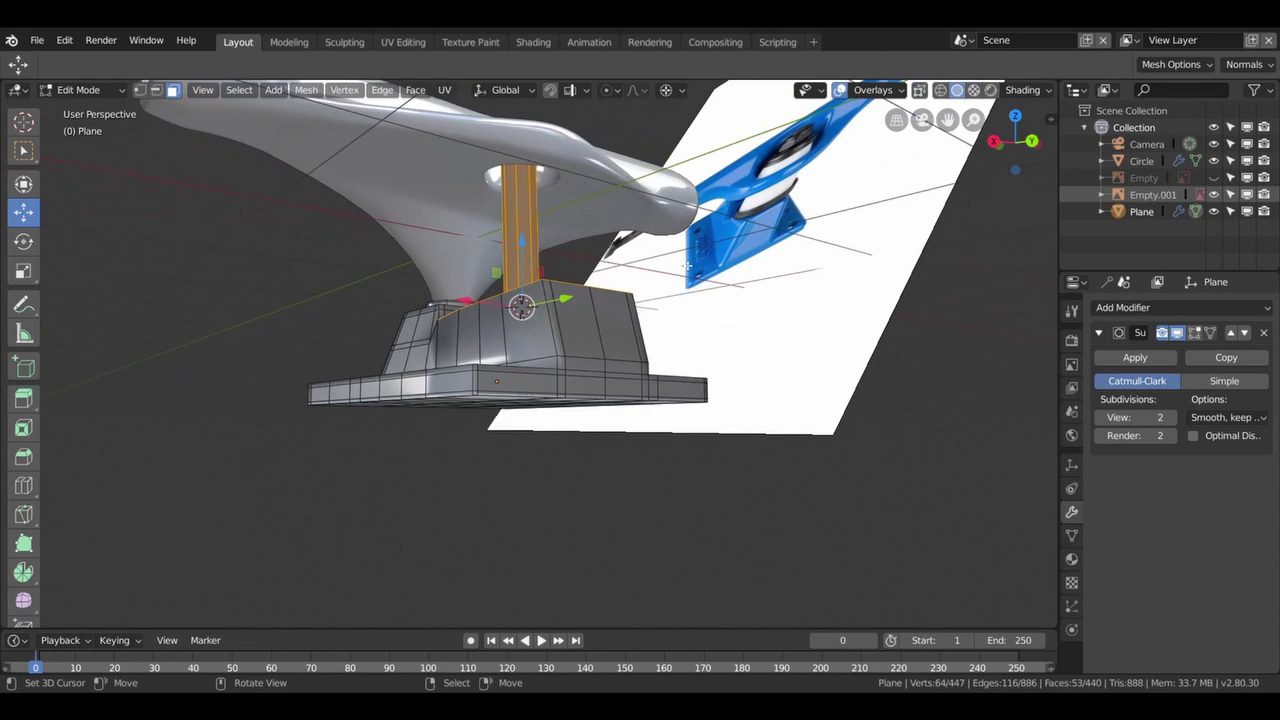
middle_drag(635, 195, 687, 265)
scroll(687, 265, down, 1)
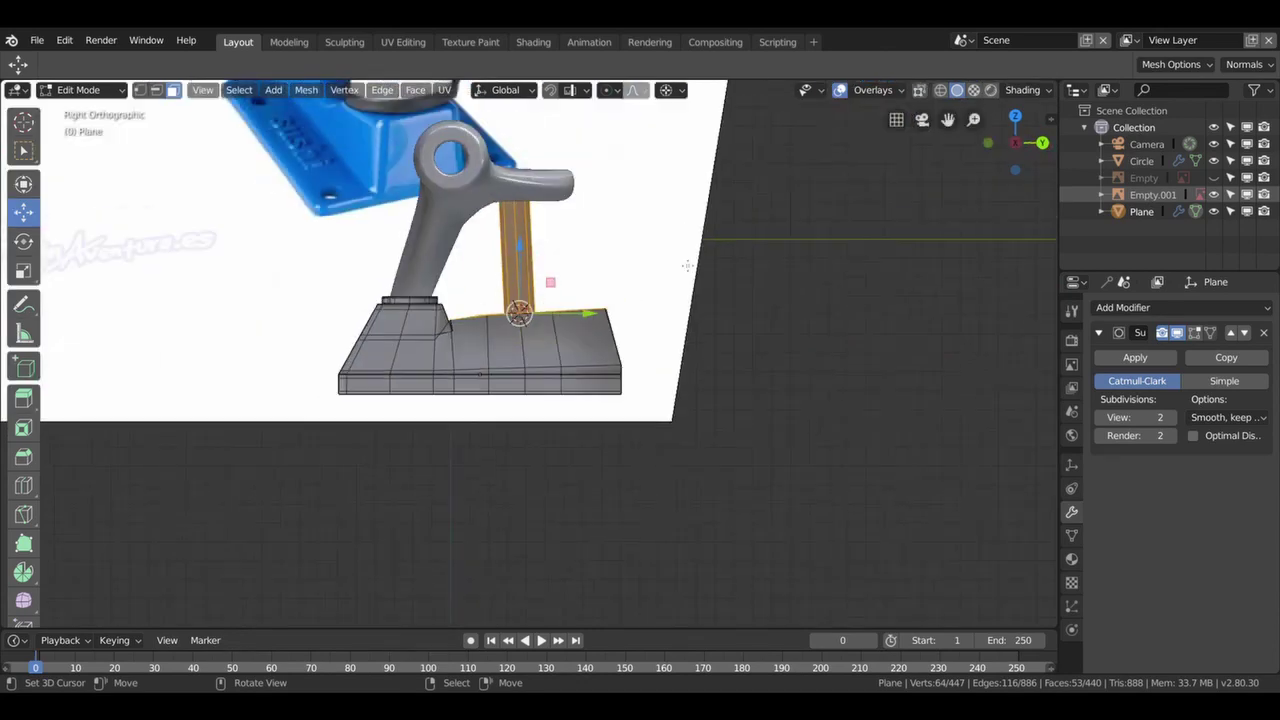
key(r)
click(746, 263)
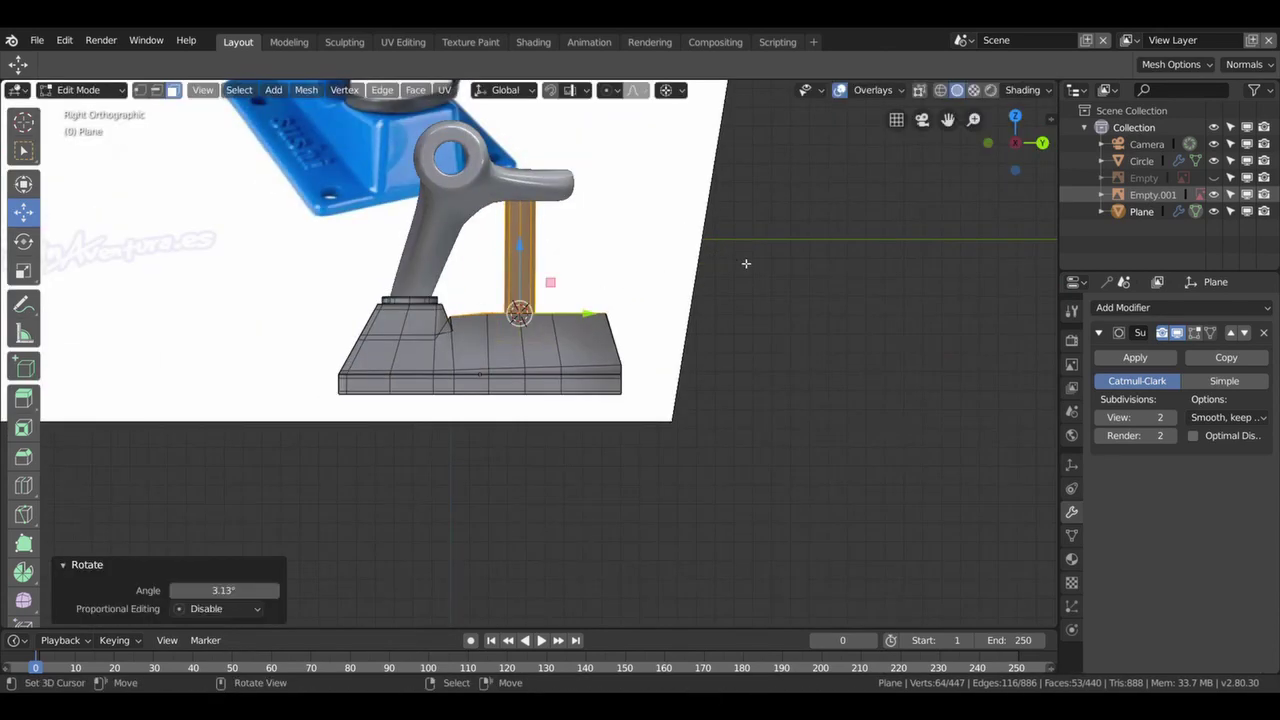
middle_drag(746, 263, 790, 240)
mouse_move(652, 250)
middle_down()
mouse_move(657, 228)
mouse_move(596, 196)
mouse_move(520, 300)
middle_up()
scroll(450, 330, up, 5)
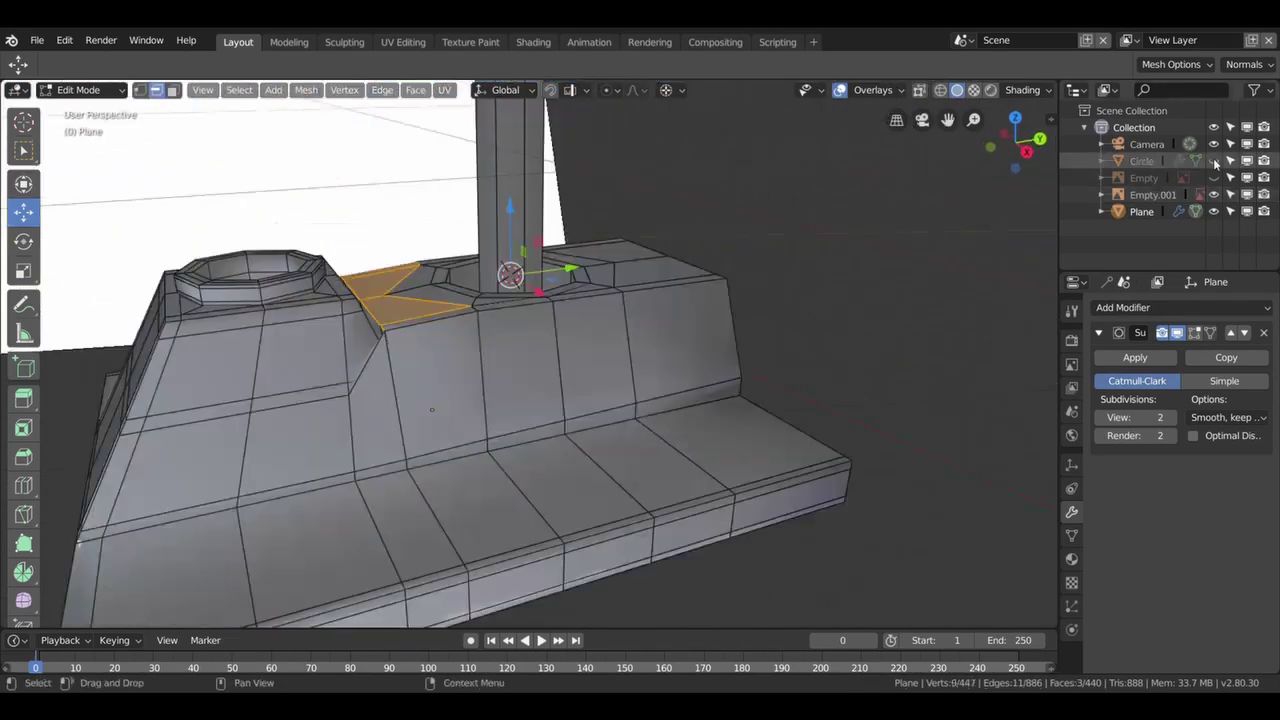
mouse_move(371, 392)
middle_down()
mouse_move(427, 391)
mouse_move(402, 413)
mouse_move(235, 287)
middle_up()
- Lower the diagonal crease edges by 0.116 m, undoing a trial move of a sloped edge
click(402, 413)
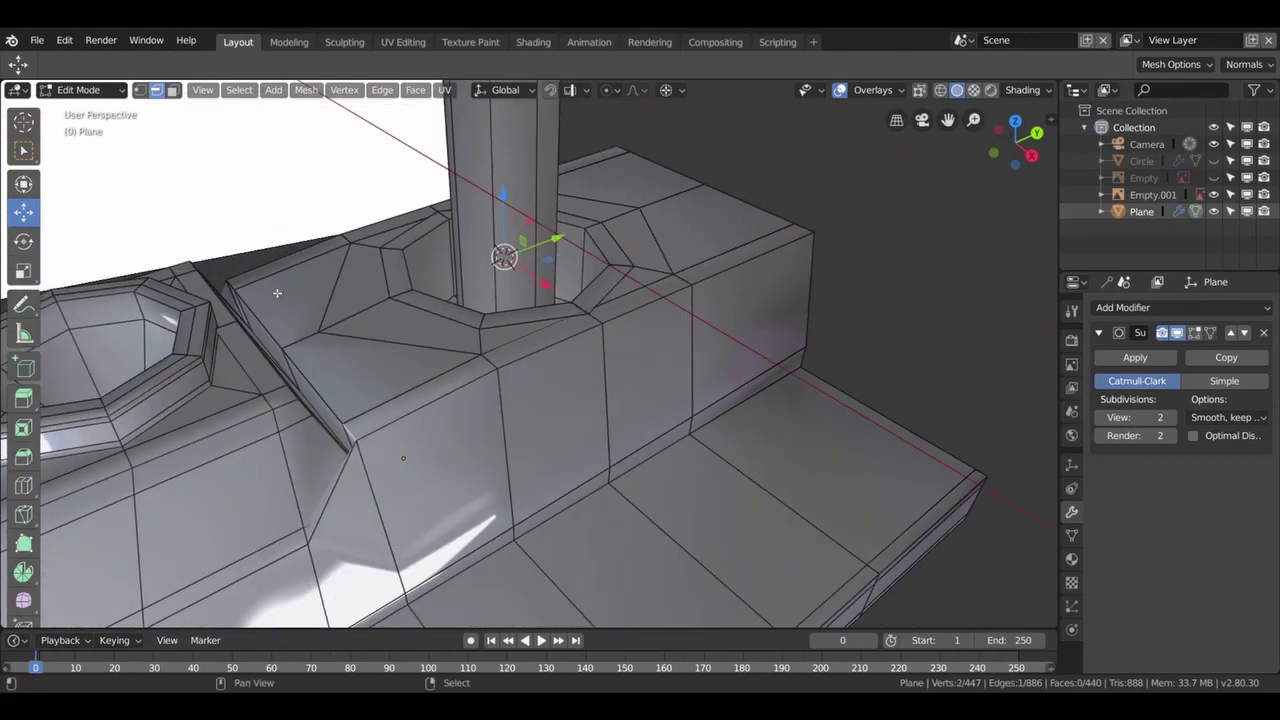
ctrl+click(235, 287)
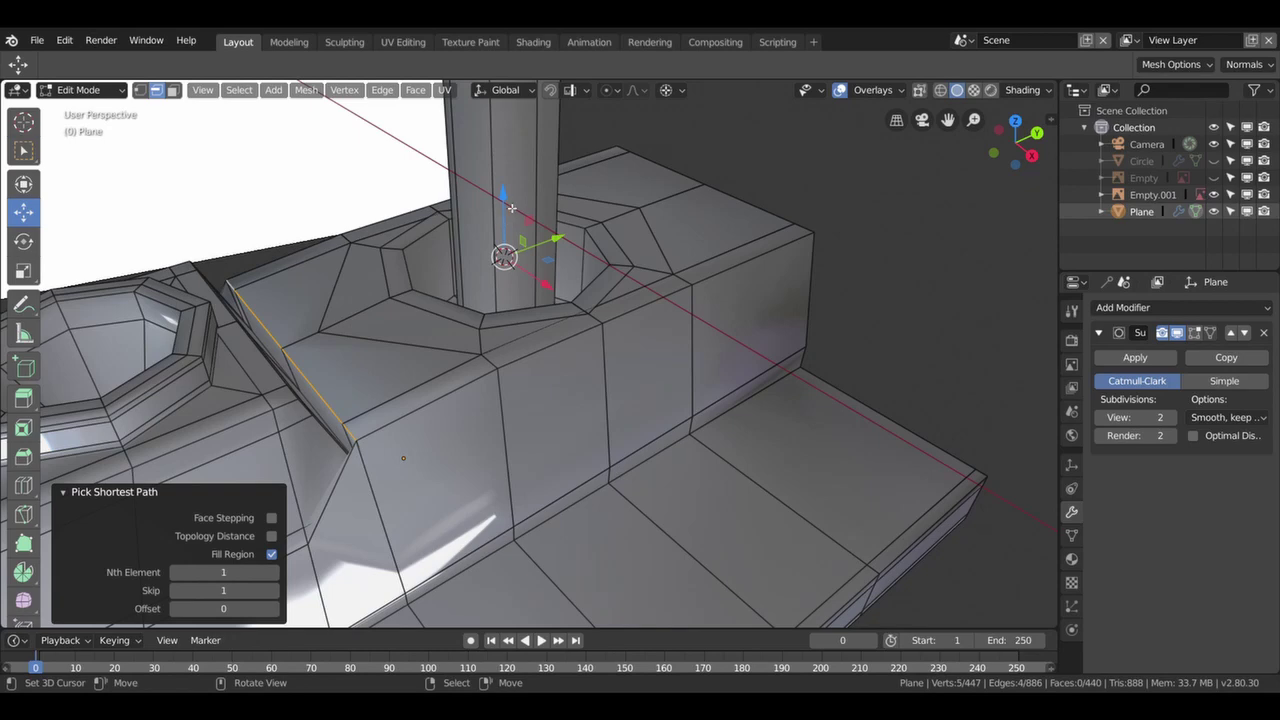
key(g)
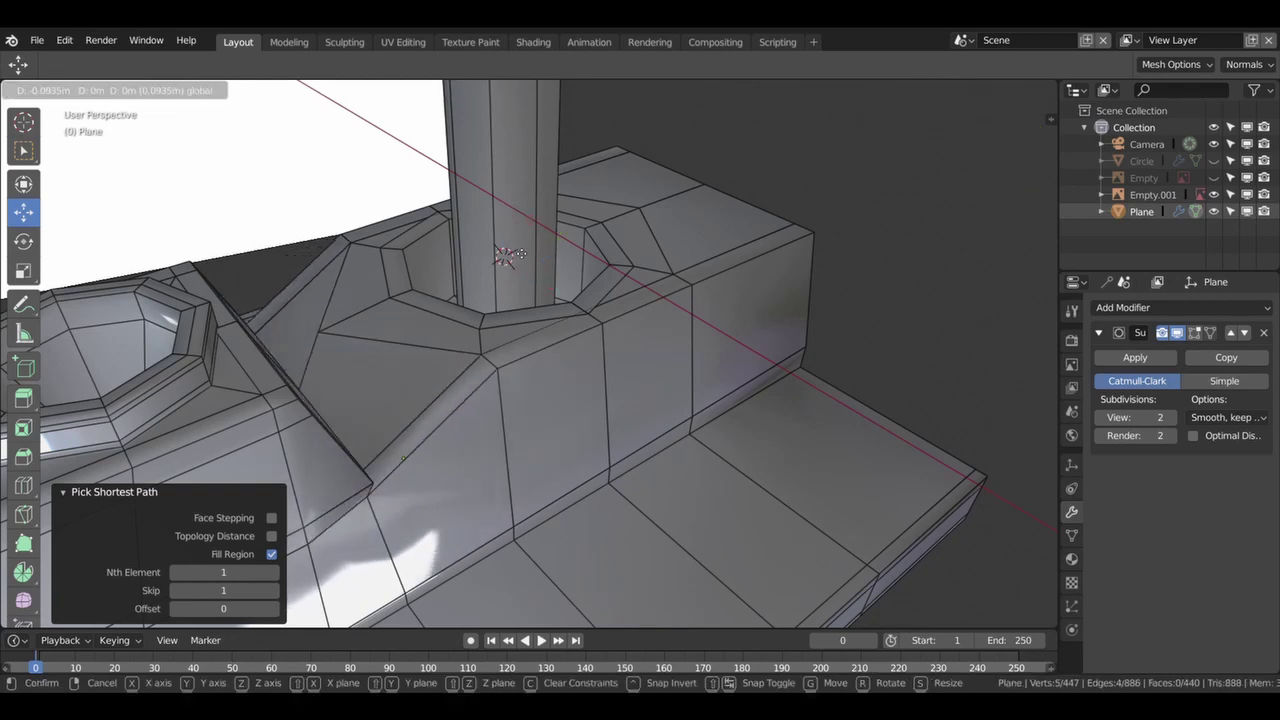
click(418, 427)
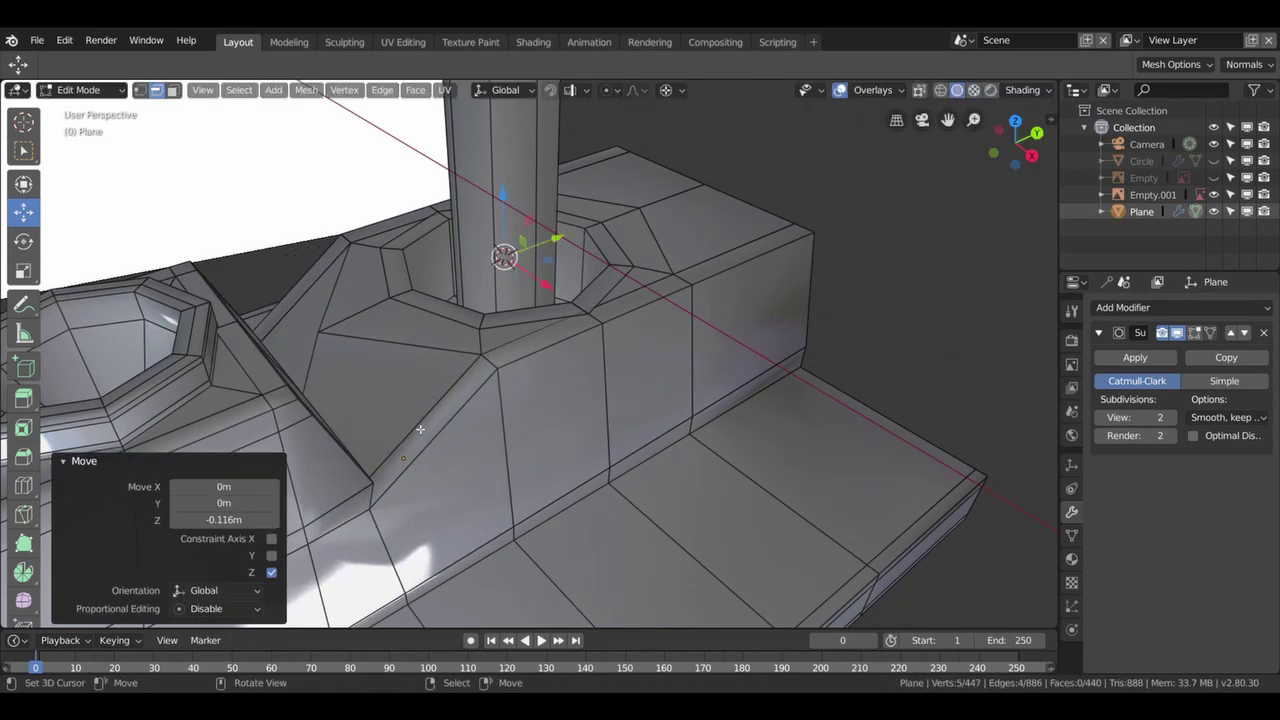
middle_drag(418, 427, 362, 311)
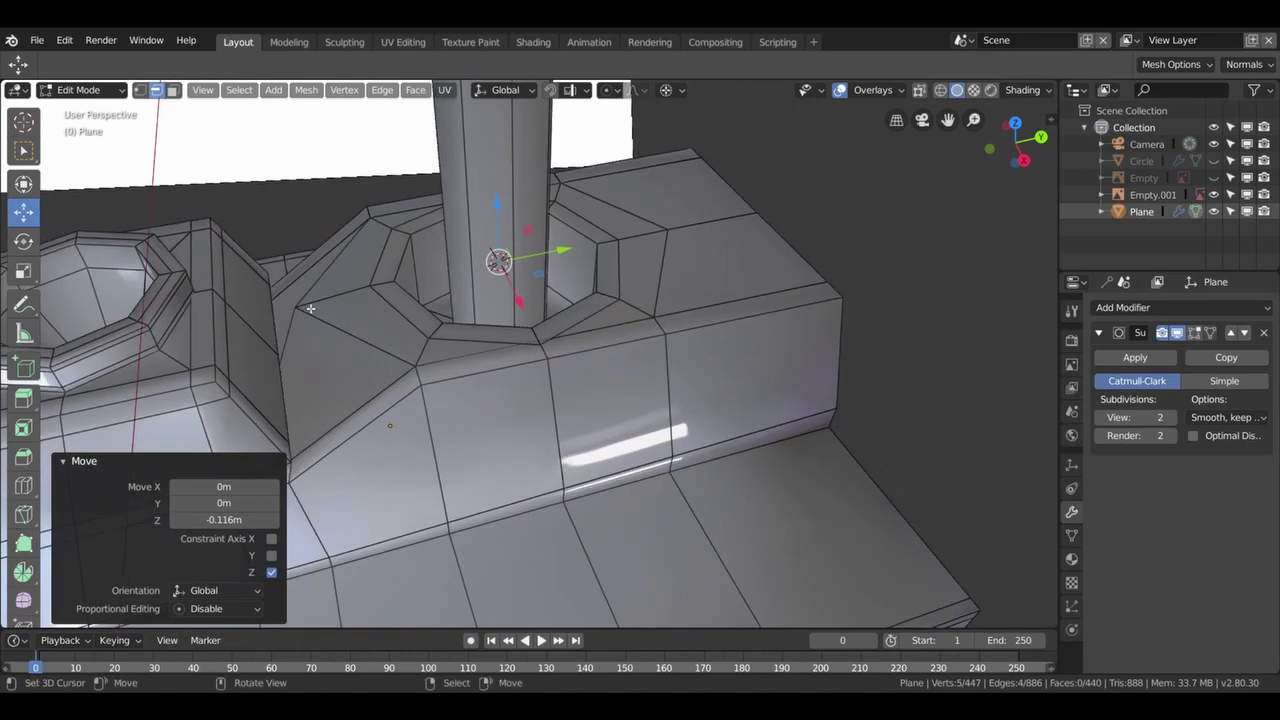
click(303, 313)
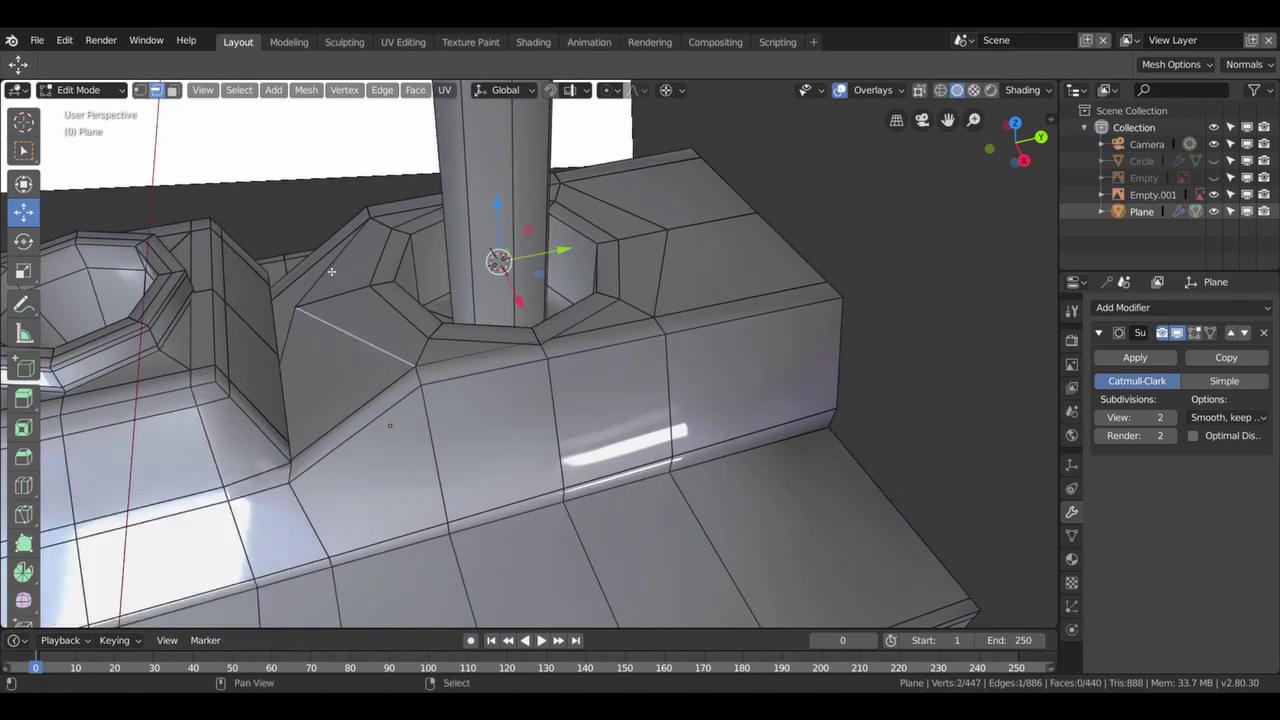
drag(497, 260, 518, 242)
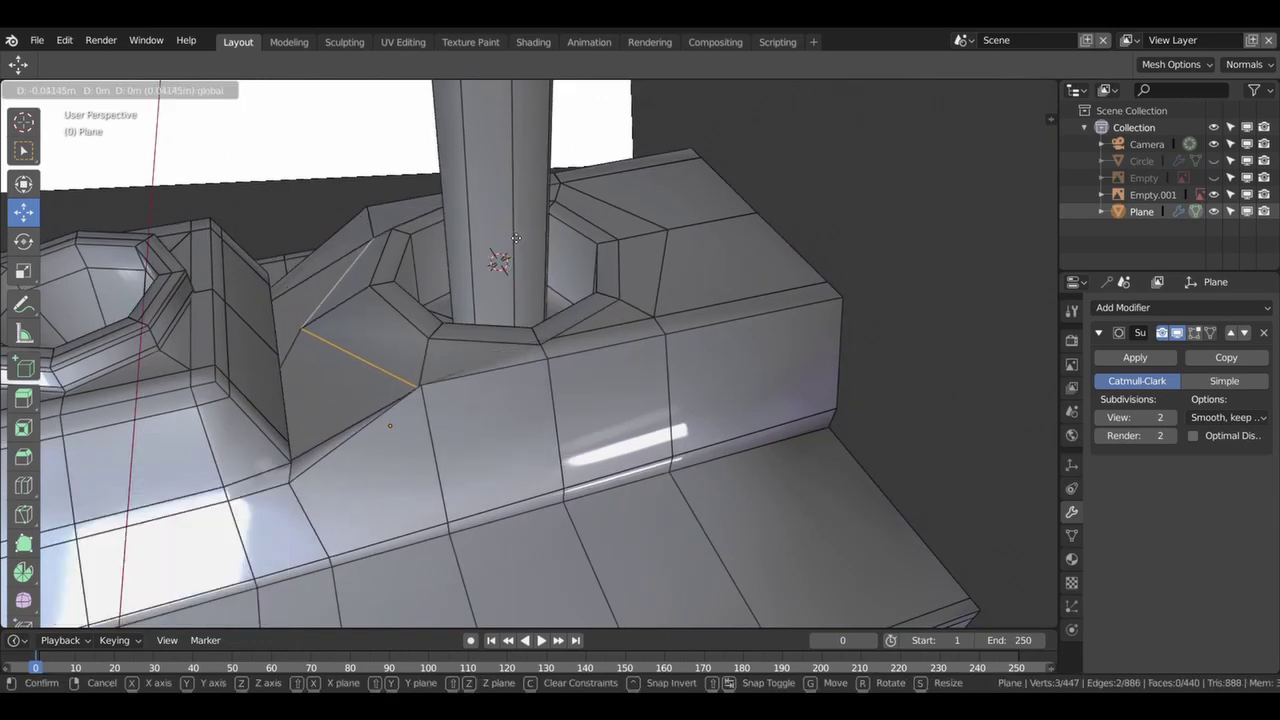
key(ctrl+z)
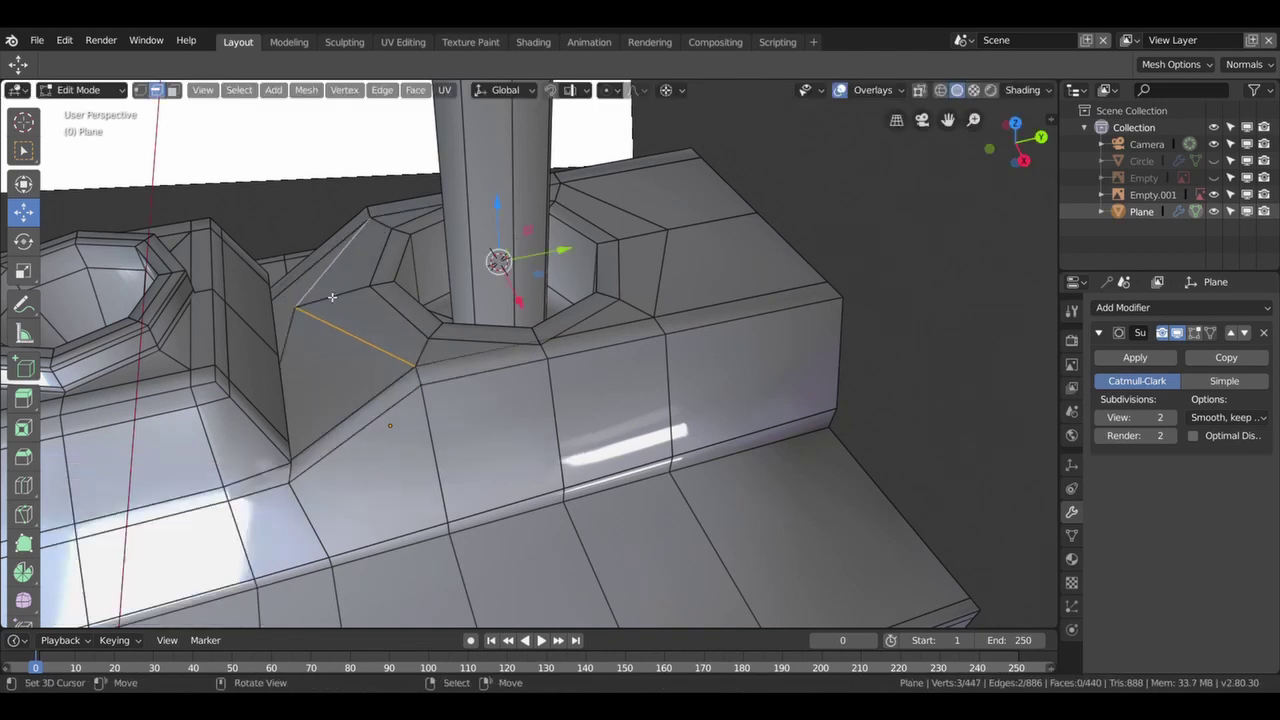
- Lower the corner vertex where the post meets the slope 0.0203 m along Z, then the next vertex slightly
click(143, 92)
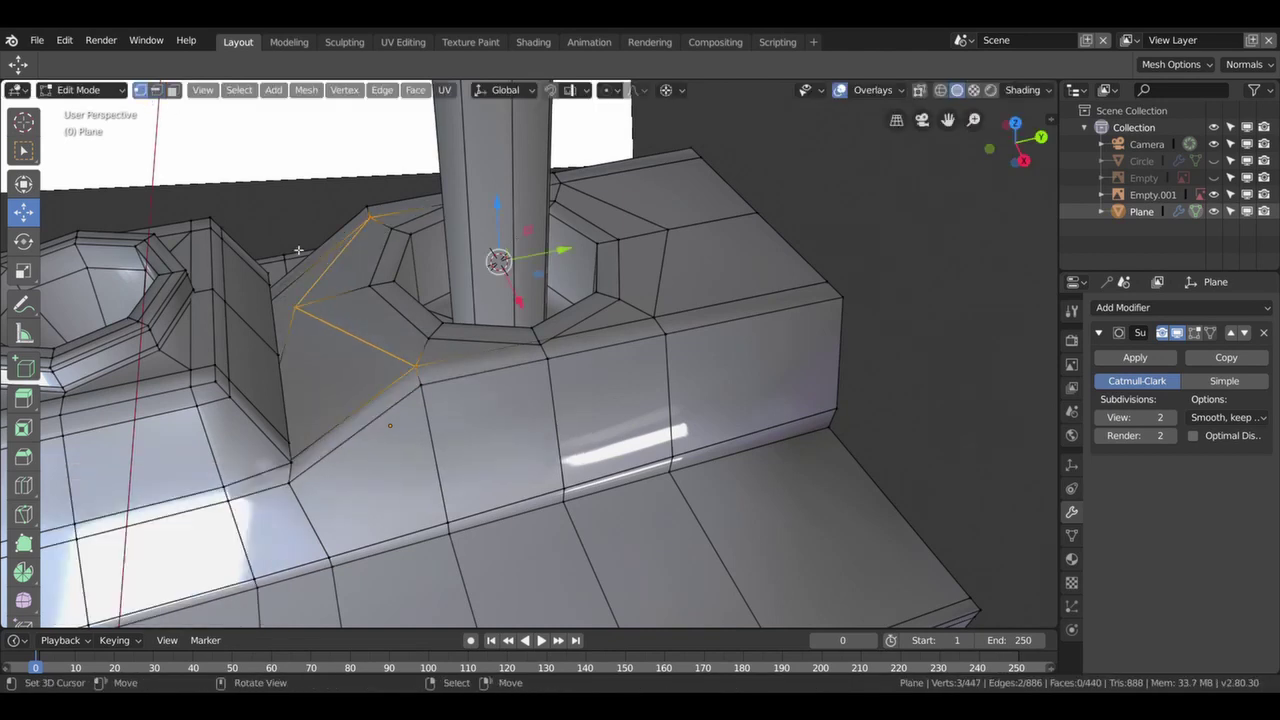
click(302, 308)
key(g)
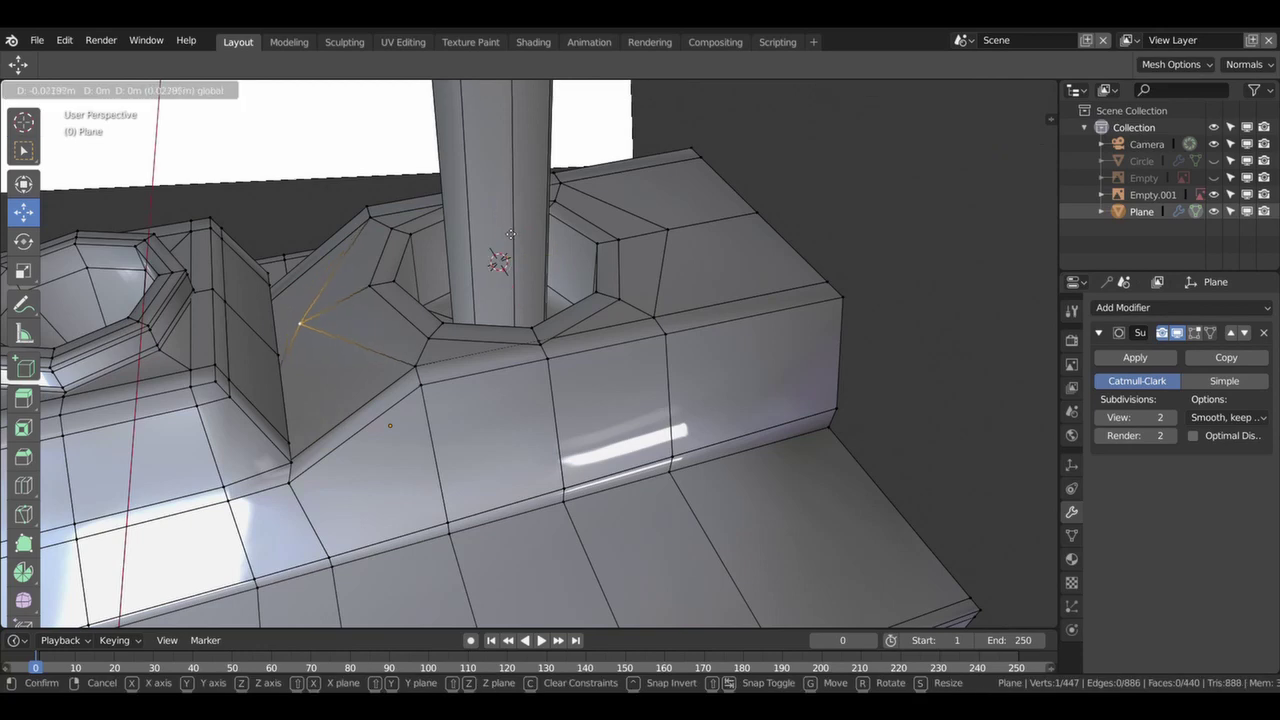
click(522, 257)
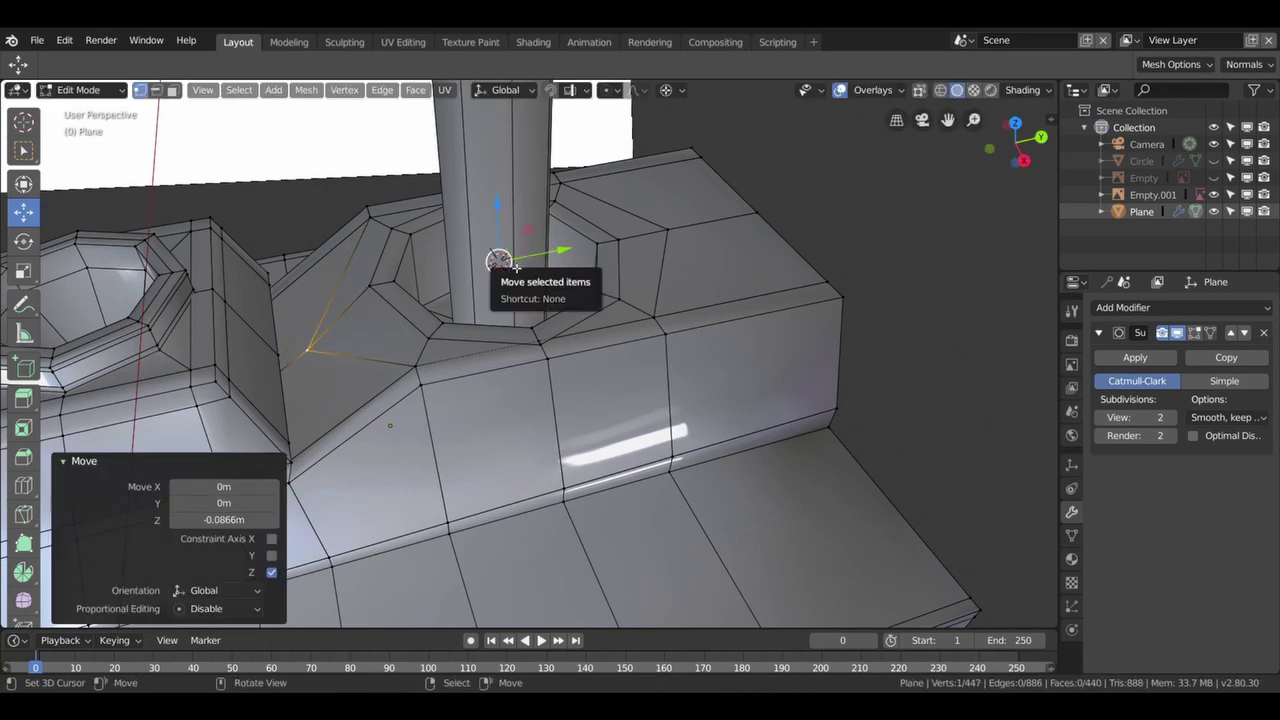
key(KP_3)
middle_drag(516, 267, 515, 303)
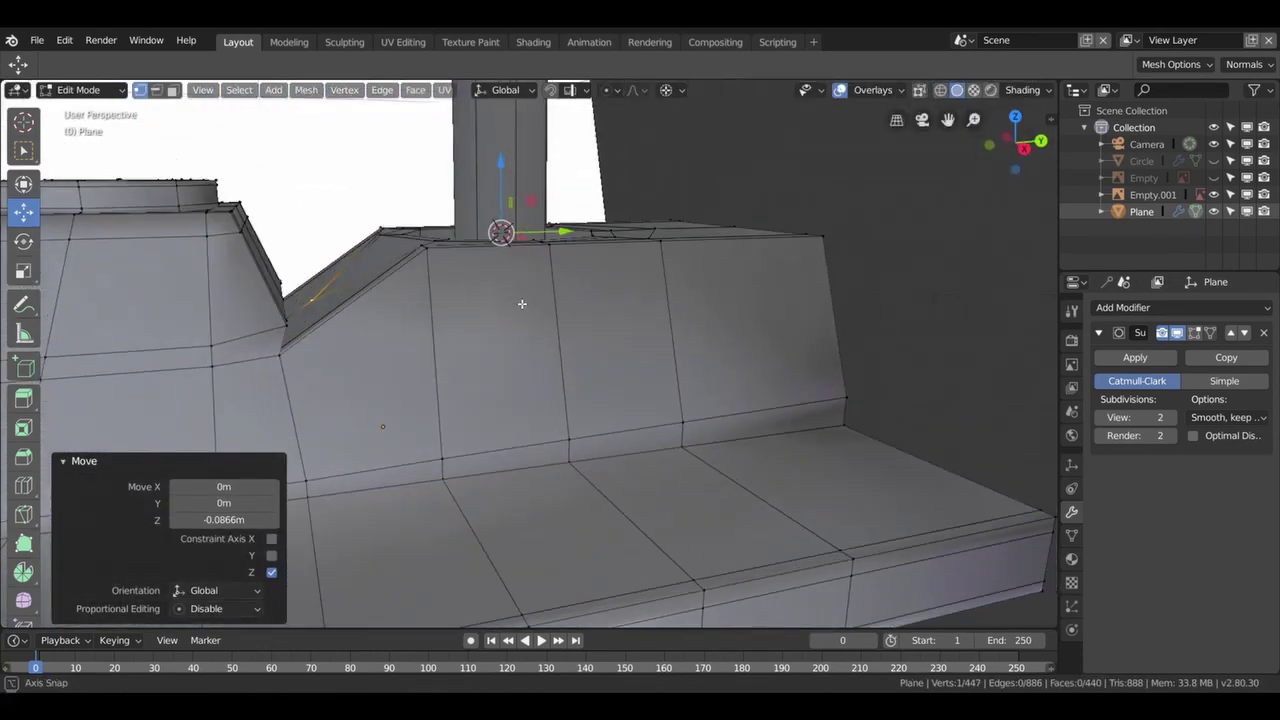
key(KP_3)
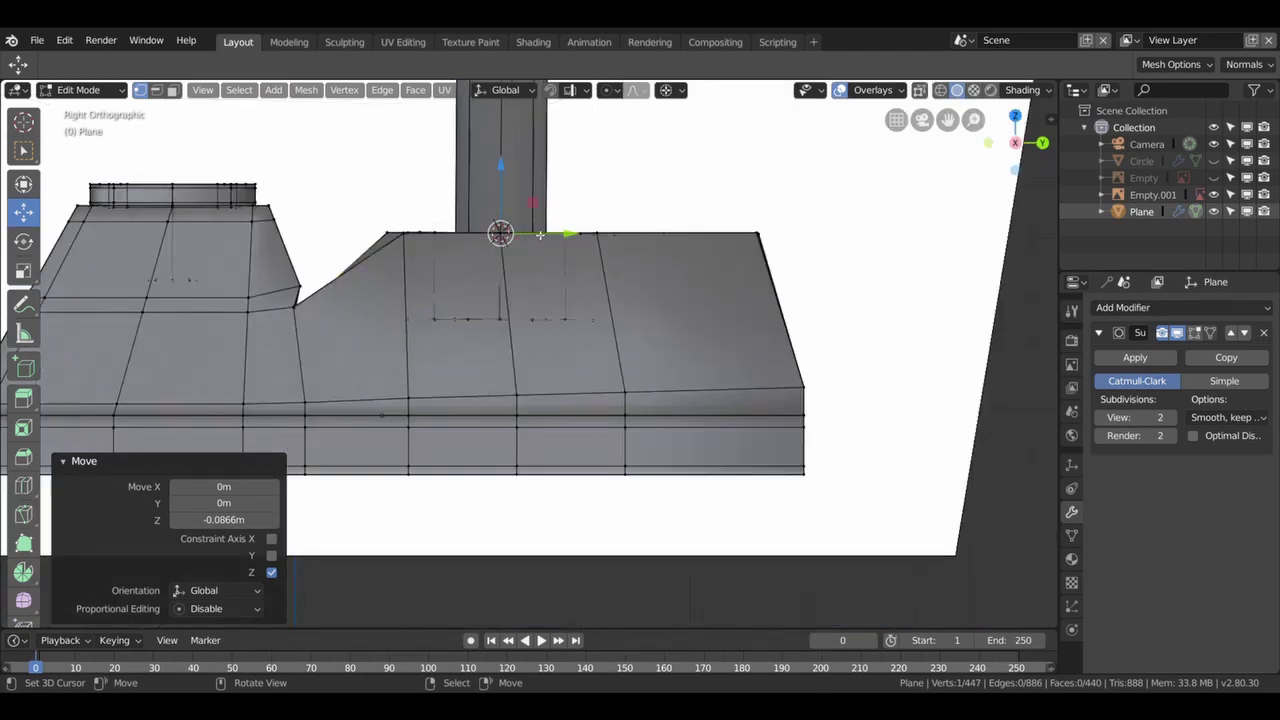
drag(507, 177, 507, 174)
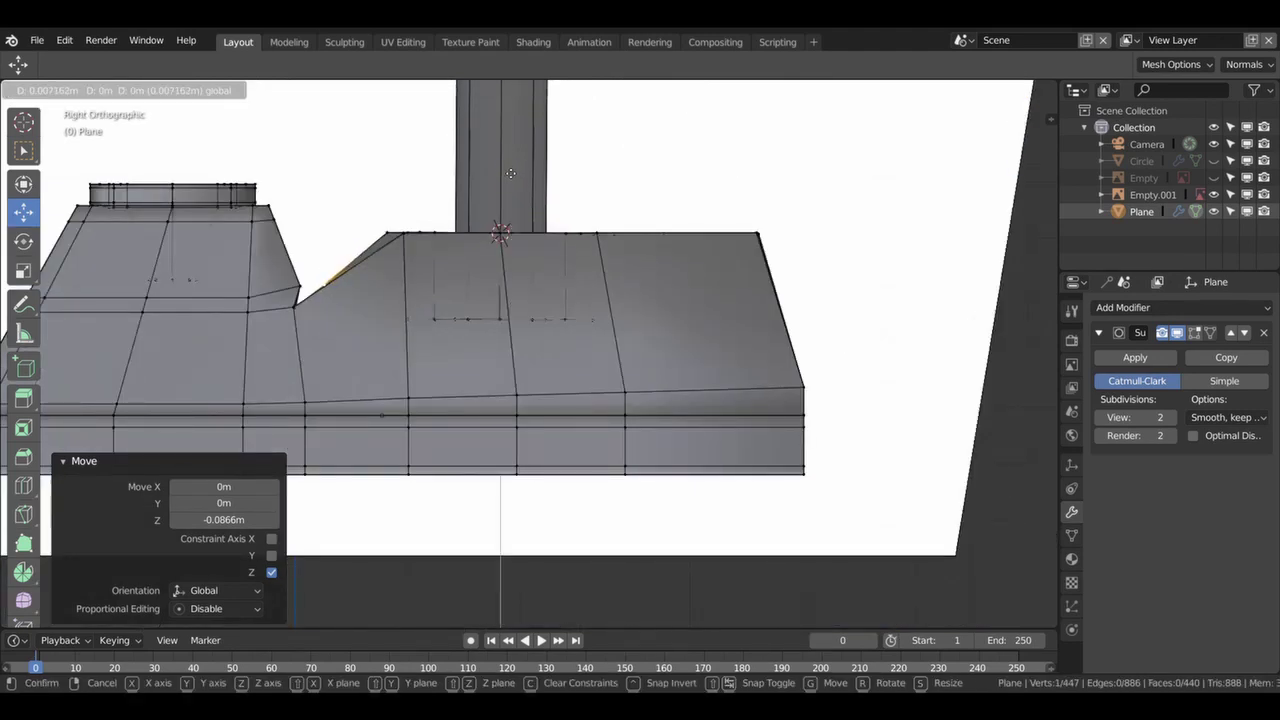
drag(518, 174, 505, 190)
click(390, 234)
mouse_move(505, 190)
middle_down()
mouse_move(464, 298)
mouse_move(925, 361)
middle_up()
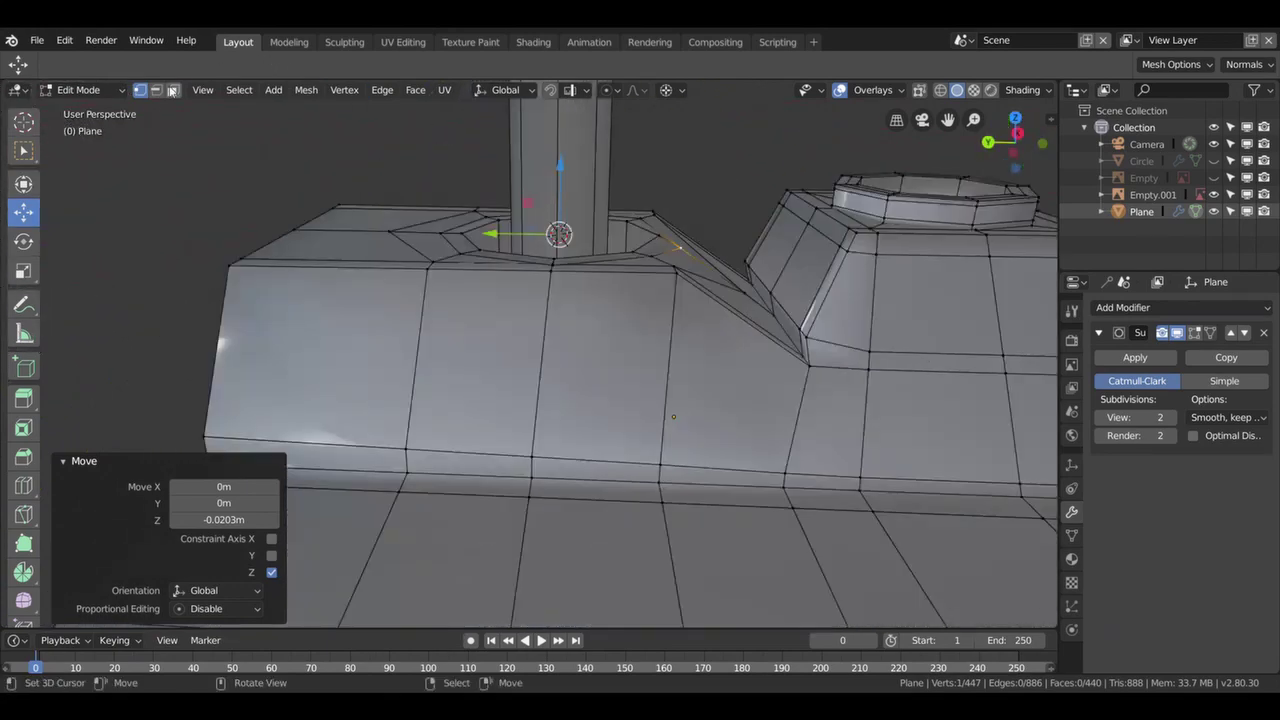
- Dissolve the unneeded edge loop across the baseplate's slope
key(2)
click(910, 348)
alt+click(916, 353)
key(x)
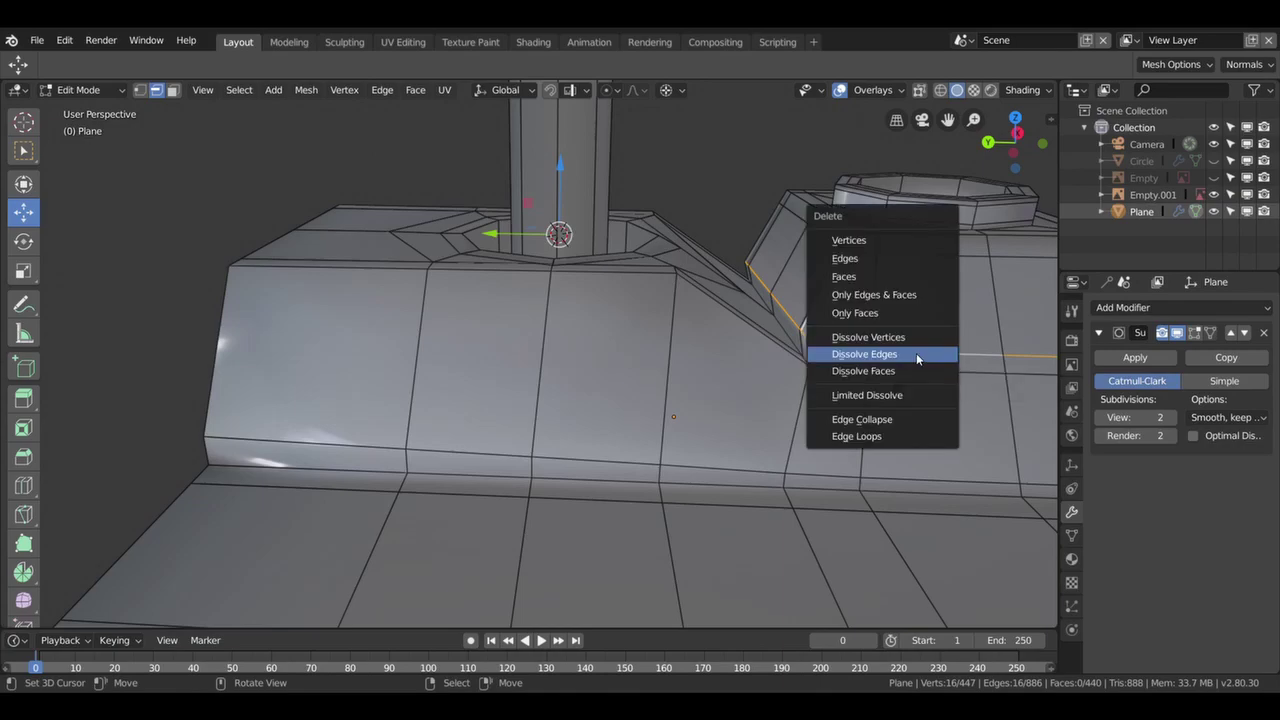
click(916, 354)
middle_drag(932, 370, 666, 363)
- Inspect the smoothed baseplate, then begin a horizontal loop cut along its front side
key(Tab)
mouse_move(605, 310)
middle_down()
mouse_move(525, 371)
mouse_move(387, 365)
mouse_move(437, 383)
mouse_move(544, 348)
mouse_move(776, 346)
mouse_move(852, 313)
mouse_move(875, 327)
middle_up()
key(Tab)
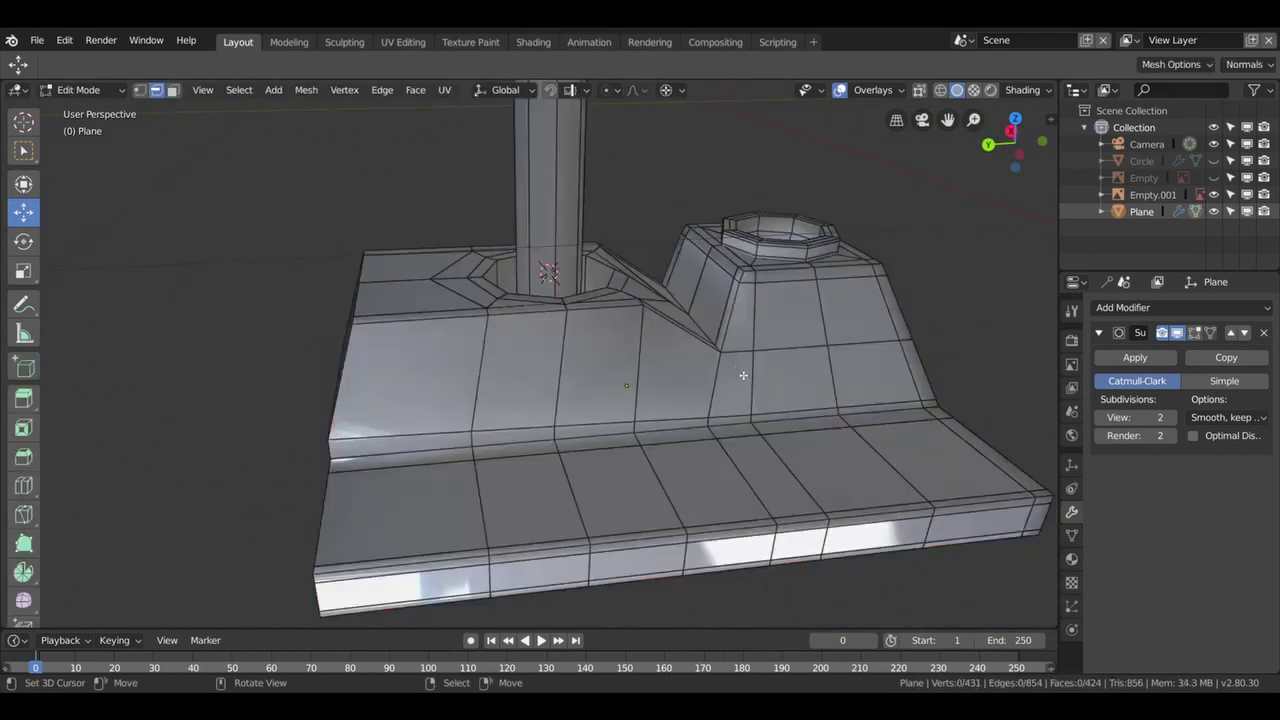
key(ctrl+r)
click(582, 376)
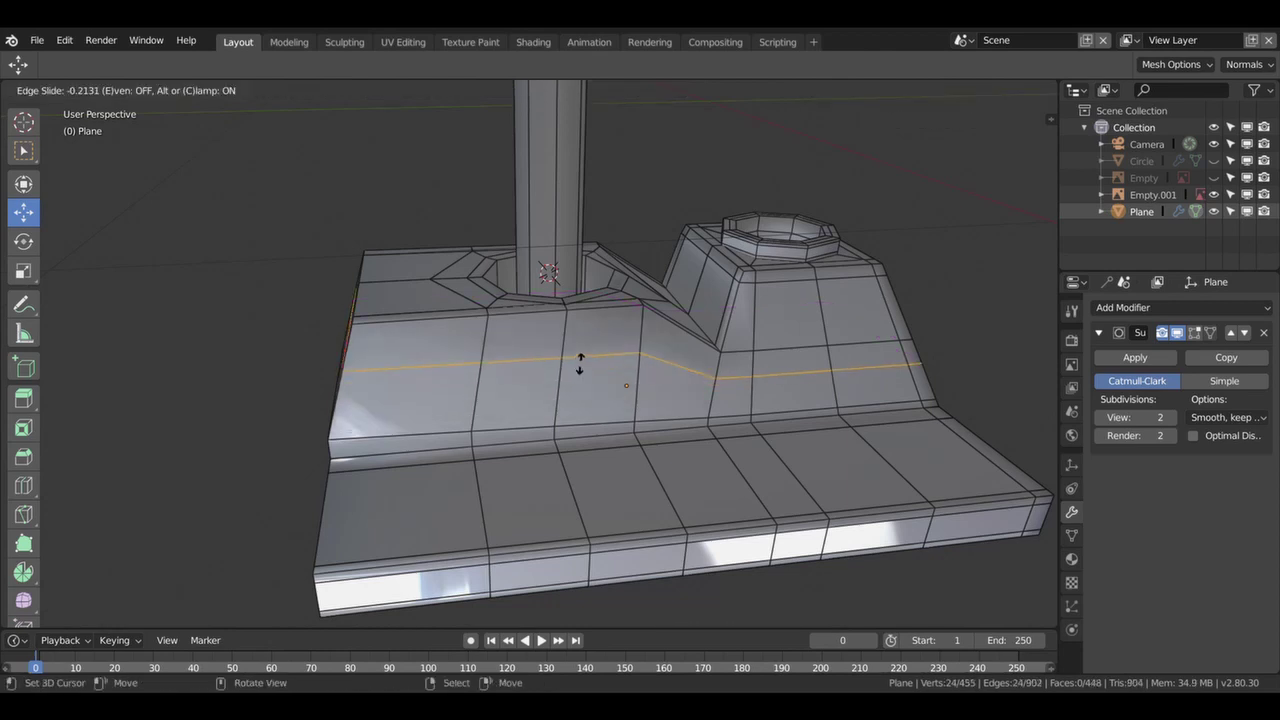
- Confirm the horizontal loop on the baseplate side and inspect the smoothed result
click(593, 341)
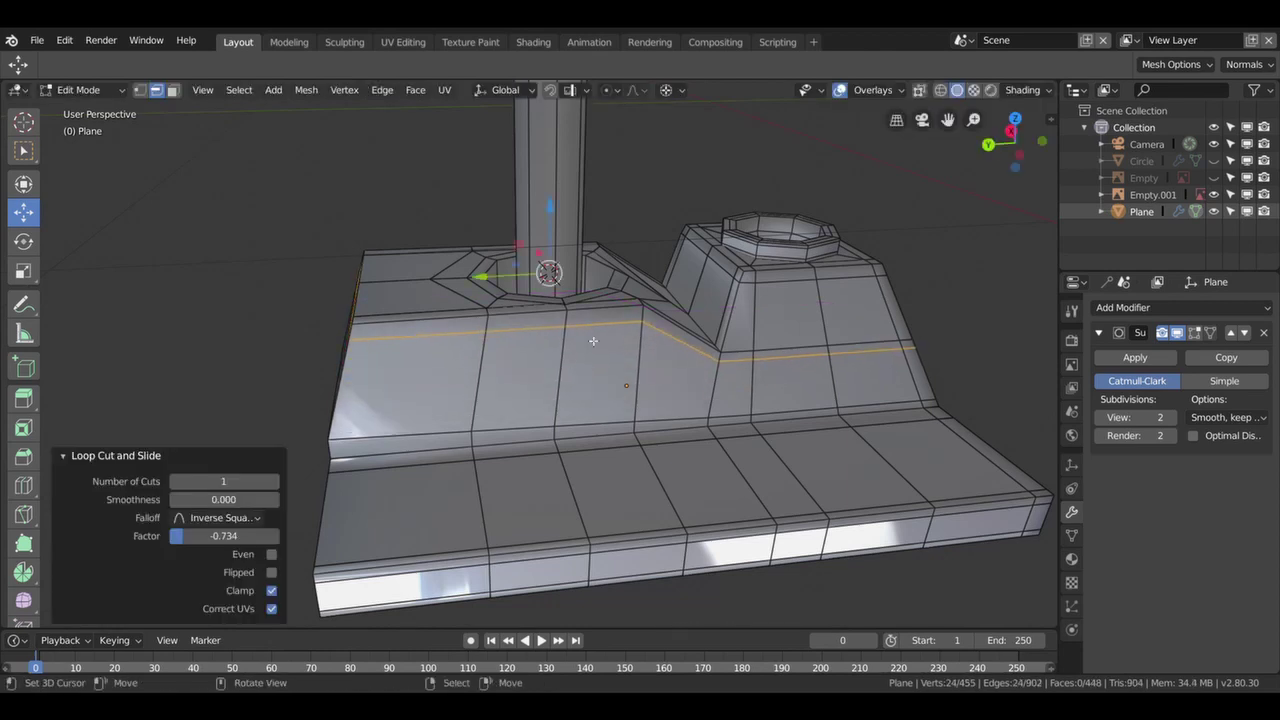
key(Tab)
mouse_move(602, 332)
middle_down()
mouse_move(340, 380)
mouse_move(219, 386)
middle_up()
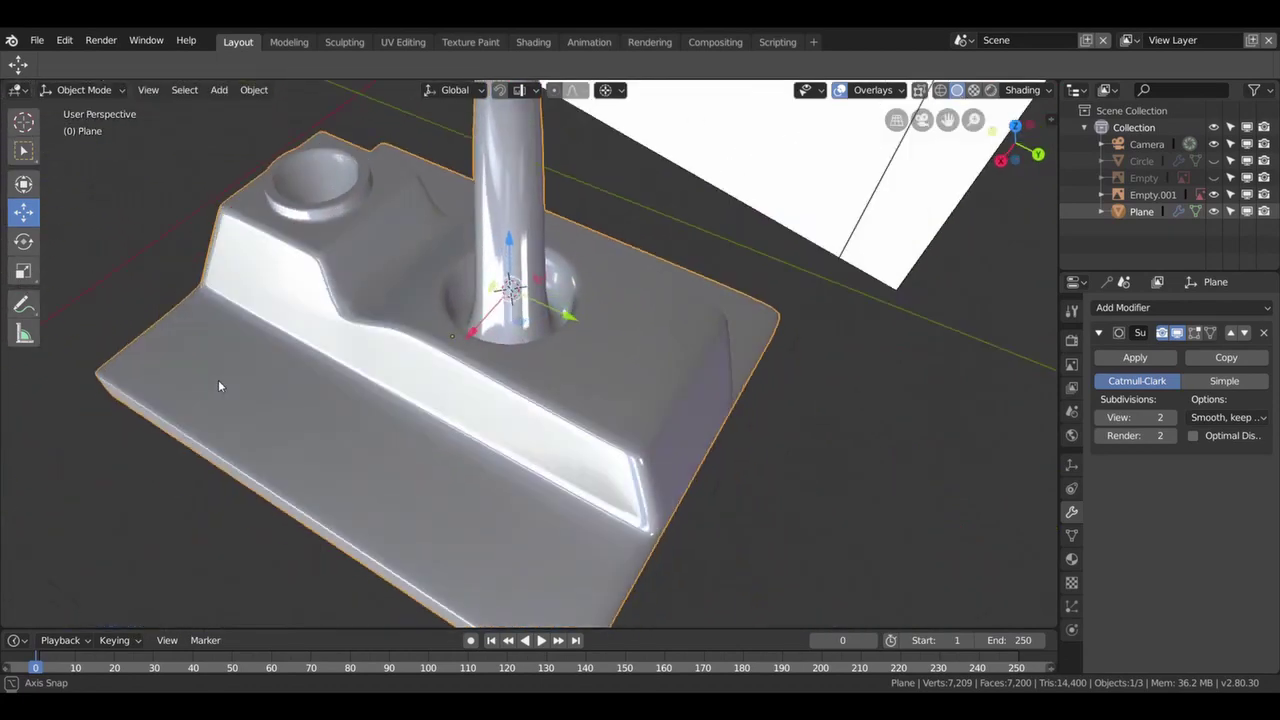
key(Tab)
- Add a holding loop across the baseplate's end faces, slid close to the edge
key(ctrl+r)
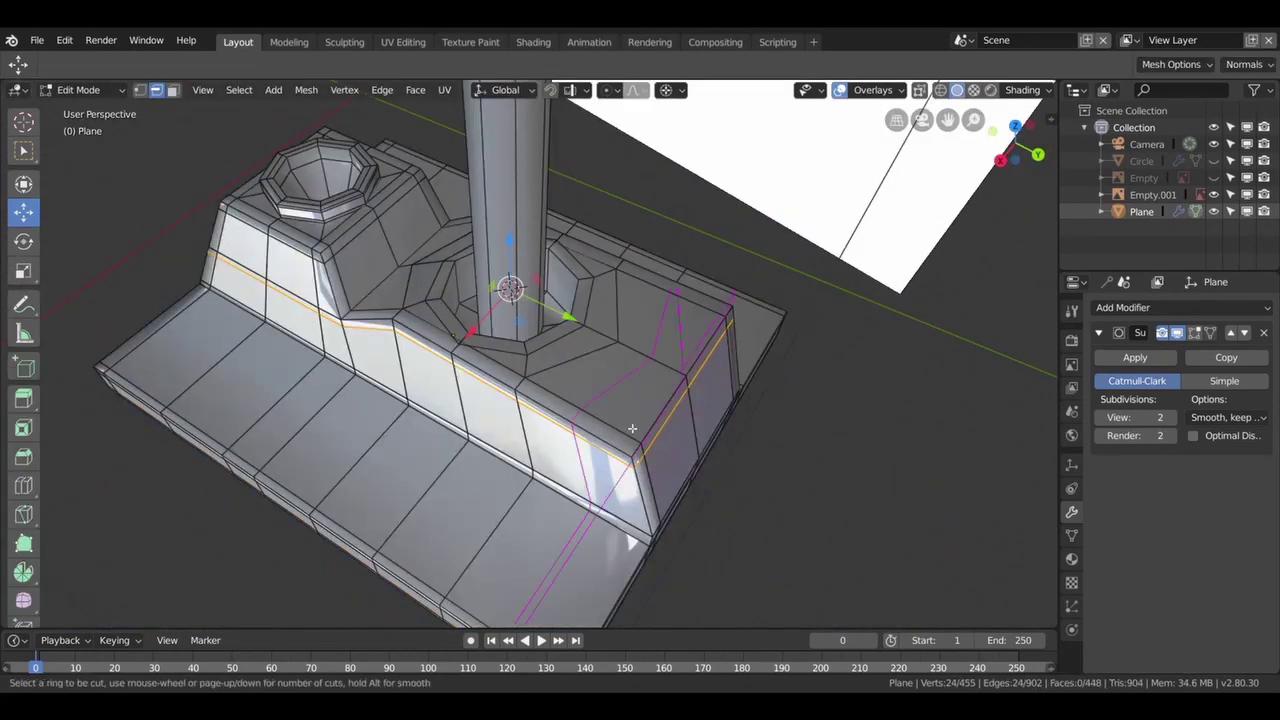
click(620, 430)
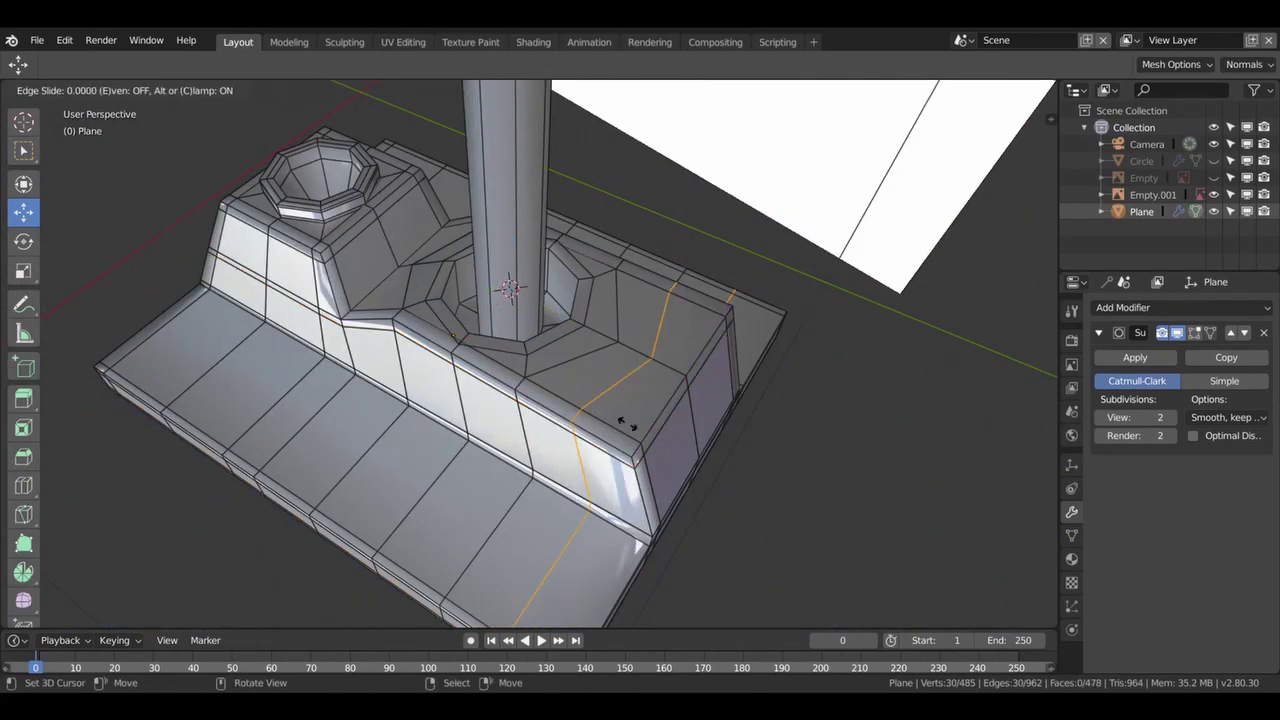
click(676, 451)
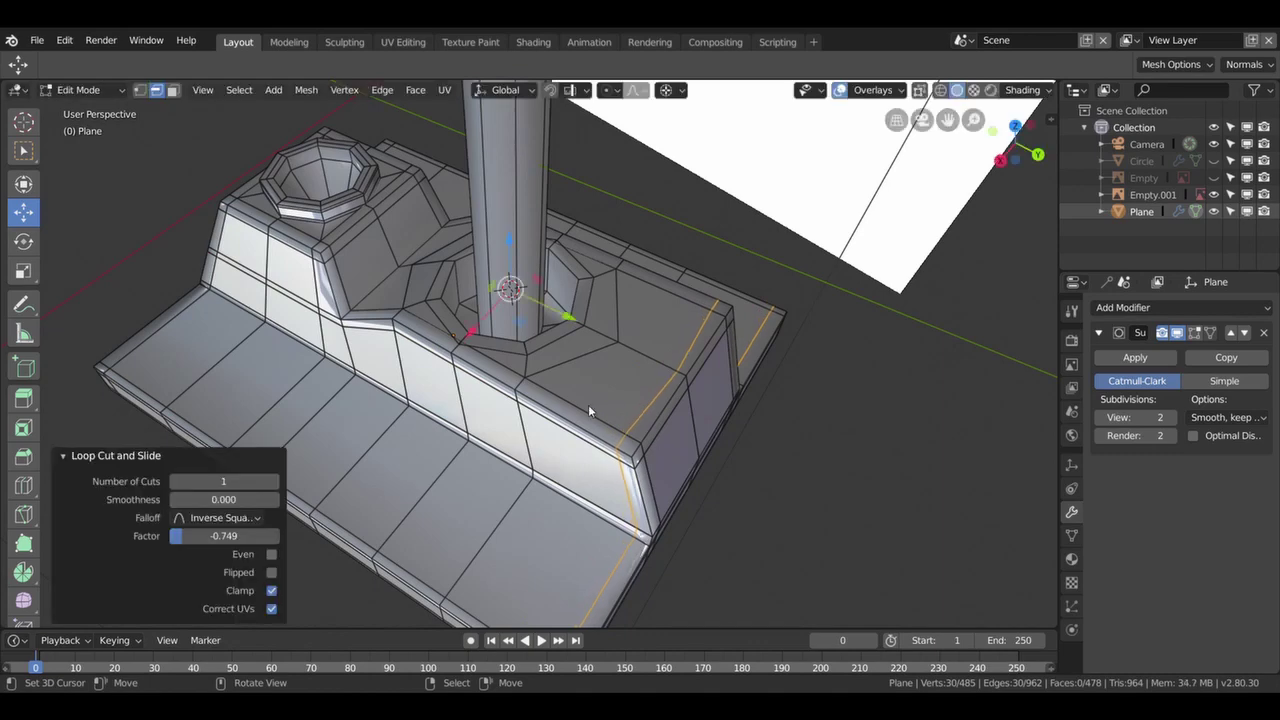
key(Tab)
middle_drag(532, 348, 462, 356)
mouse_move(425, 342)
middle_down()
mouse_move(426, 361)
mouse_move(443, 320)
middle_up()
key(Tab)
scroll(470, 280, up, 3)
- Add a holding loop around the base of the pivot post
key(ctrl+r)
click(468, 248)
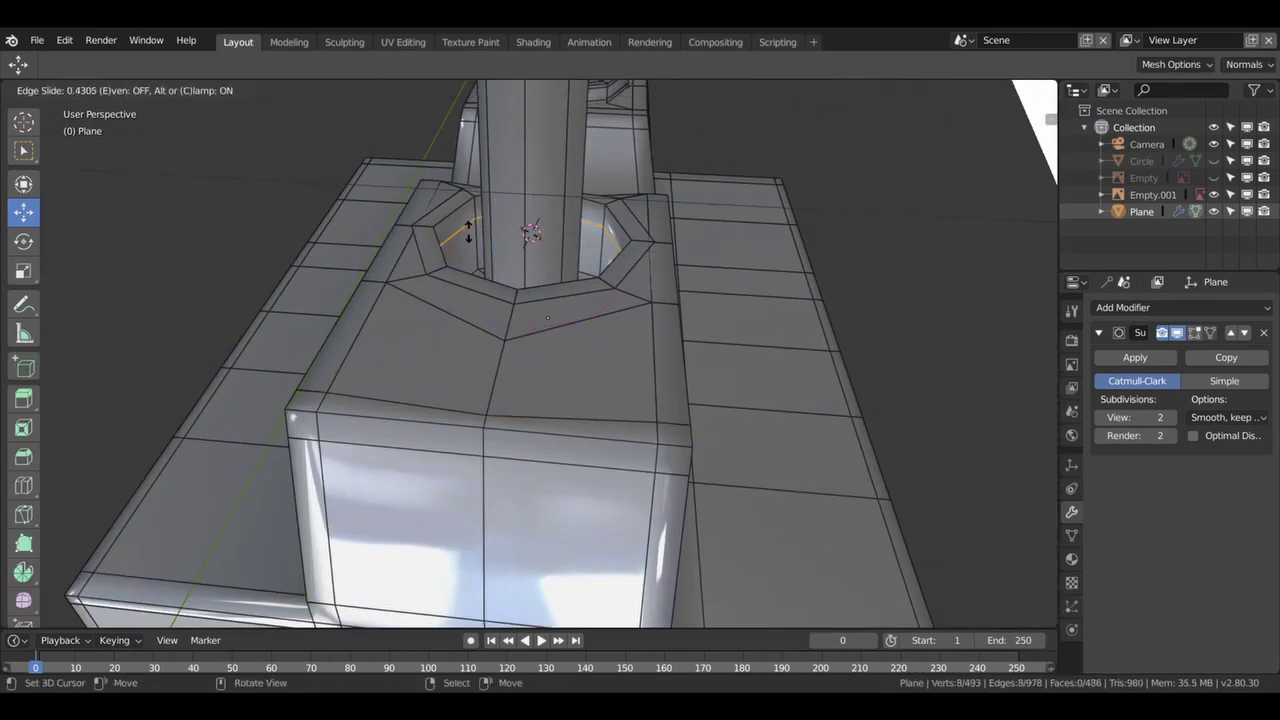
click(494, 257)
key(Tab)
middle_drag(557, 290, 653, 310)
key(Tab)
scroll(640, 442, down, 3)
- Snap the cursor to the two front vertices and scale them inward to 0.752
key(shift+s)
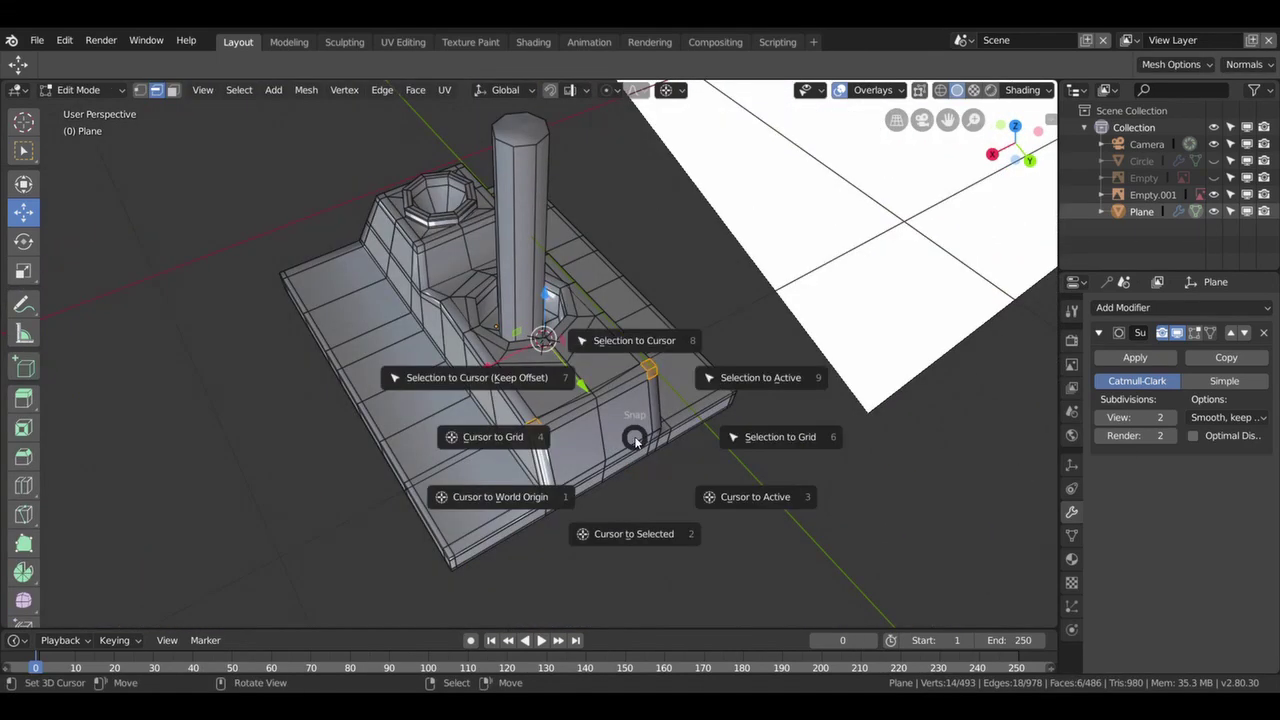
click(645, 530)
key(s)
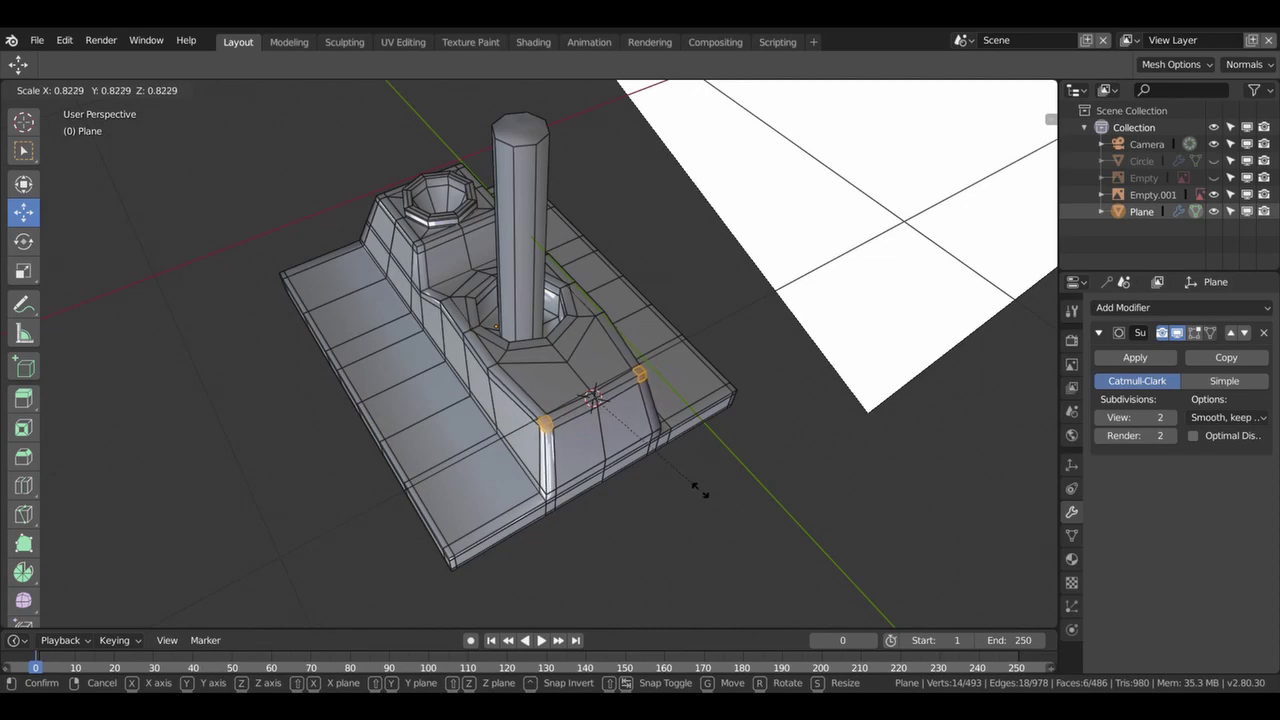
click(685, 490)
mouse_move(709, 499)
middle_down()
mouse_move(657, 449)
mouse_move(563, 440)
mouse_move(554, 512)
mouse_move(588, 487)
mouse_move(547, 421)
mouse_move(530, 207)
mouse_move(516, 289)
middle_up()
key(Tab)
scroll(530, 207, up, 3)
key(Tab)
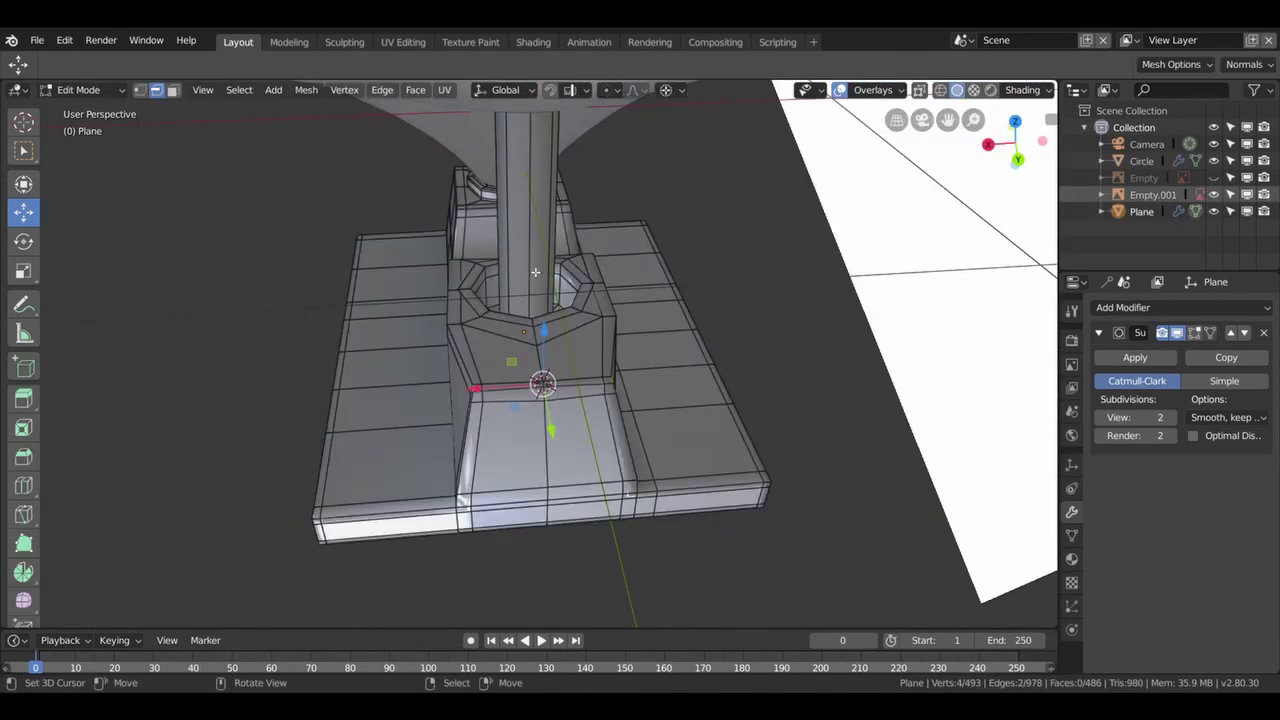
- Add two loop cuts around the pivot post
key(ctrl+r)
click(534, 280)
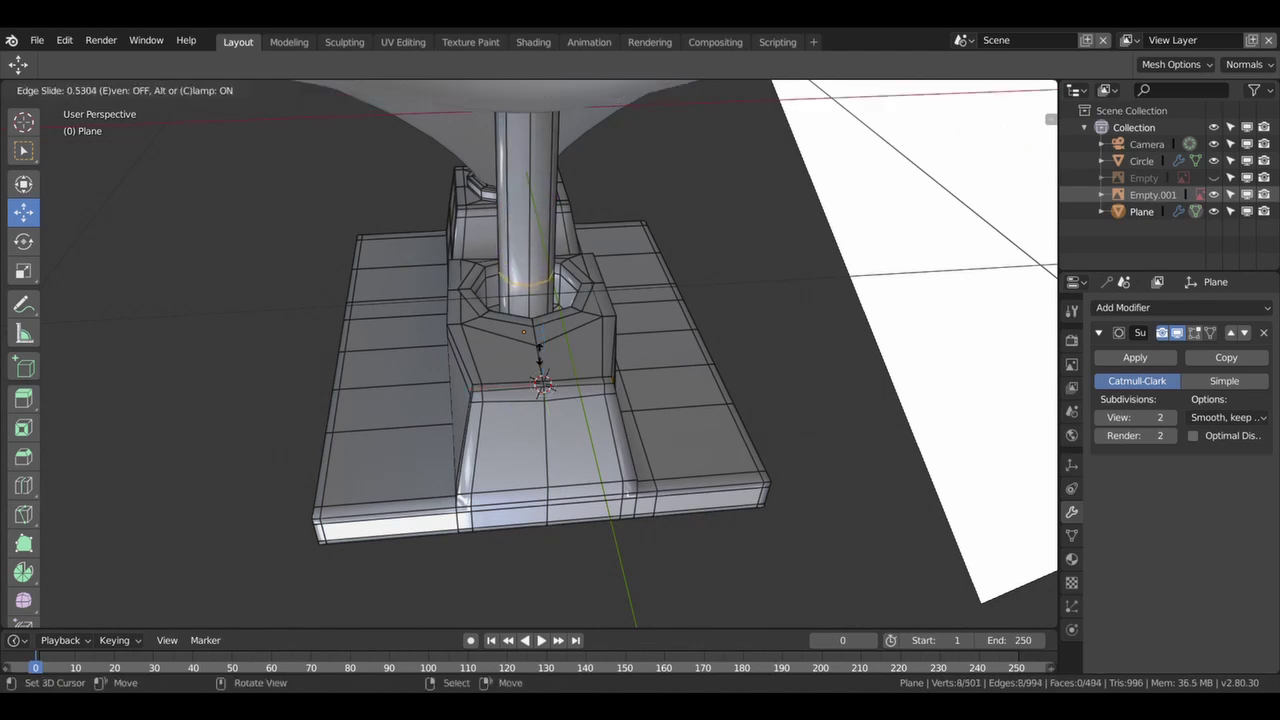
click(540, 400)
key(ctrl+r)
click(538, 290)
click(530, 200)
mouse_move(560, 205)
middle_down()
mouse_move(530, 202)
mouse_move(541, 258)
middle_up()
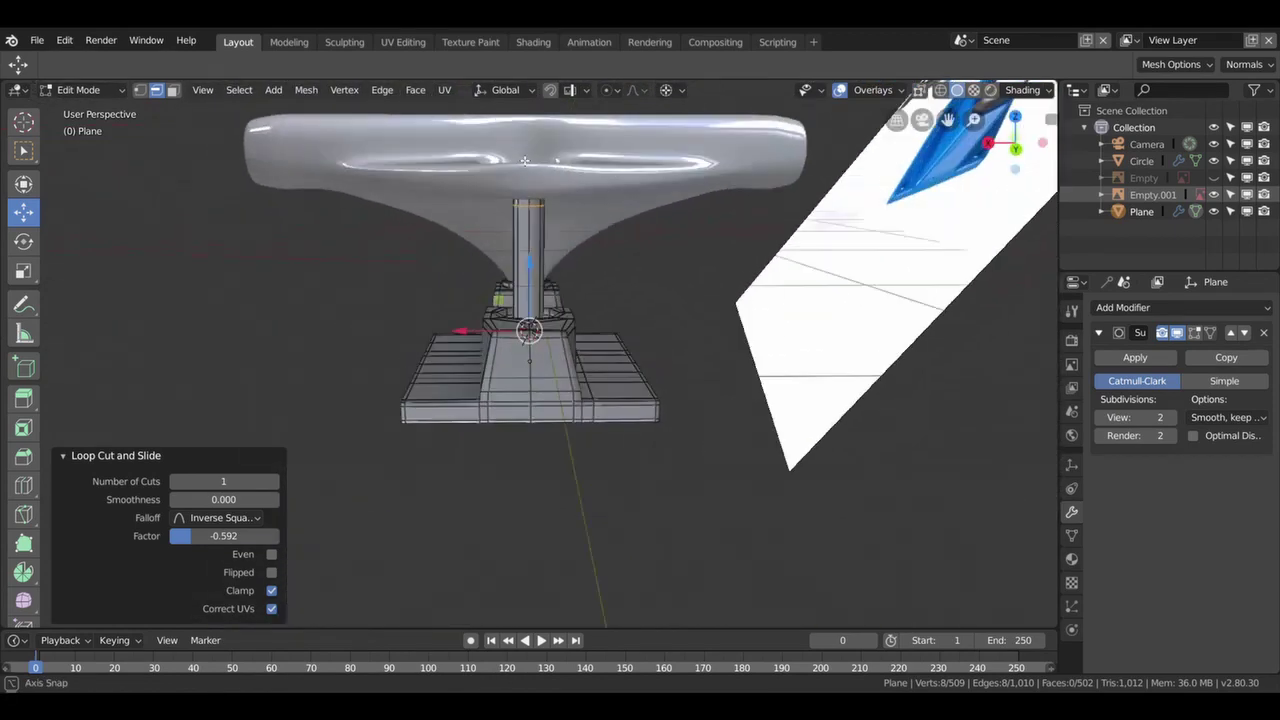
- Add two evenly spaced loops ringing the pivot pin at centred spacing
key(ctrl+r)
scroll(541, 265, up, 1)
click(541, 272)
right_click(541, 278)
middle_drag(543, 279, 465, 245)
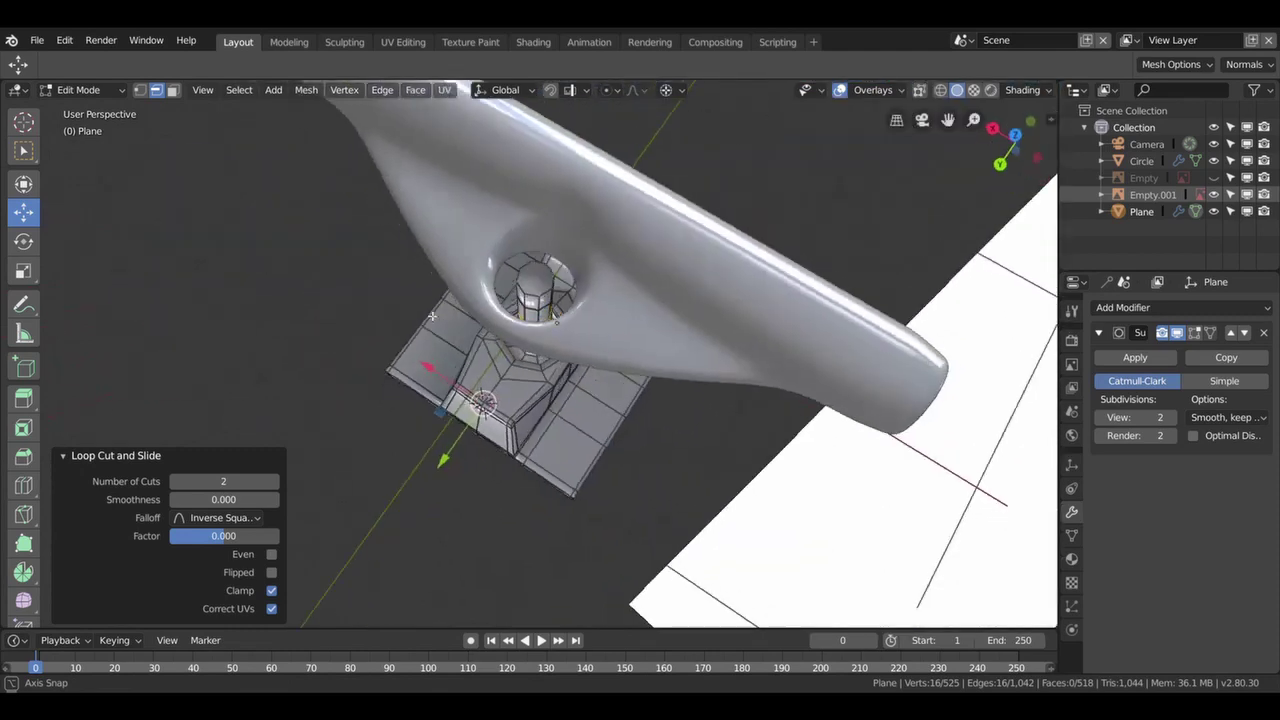
- Extrude the post's top face -0.184 m up into the hanger's pivot cup
click(172, 90)
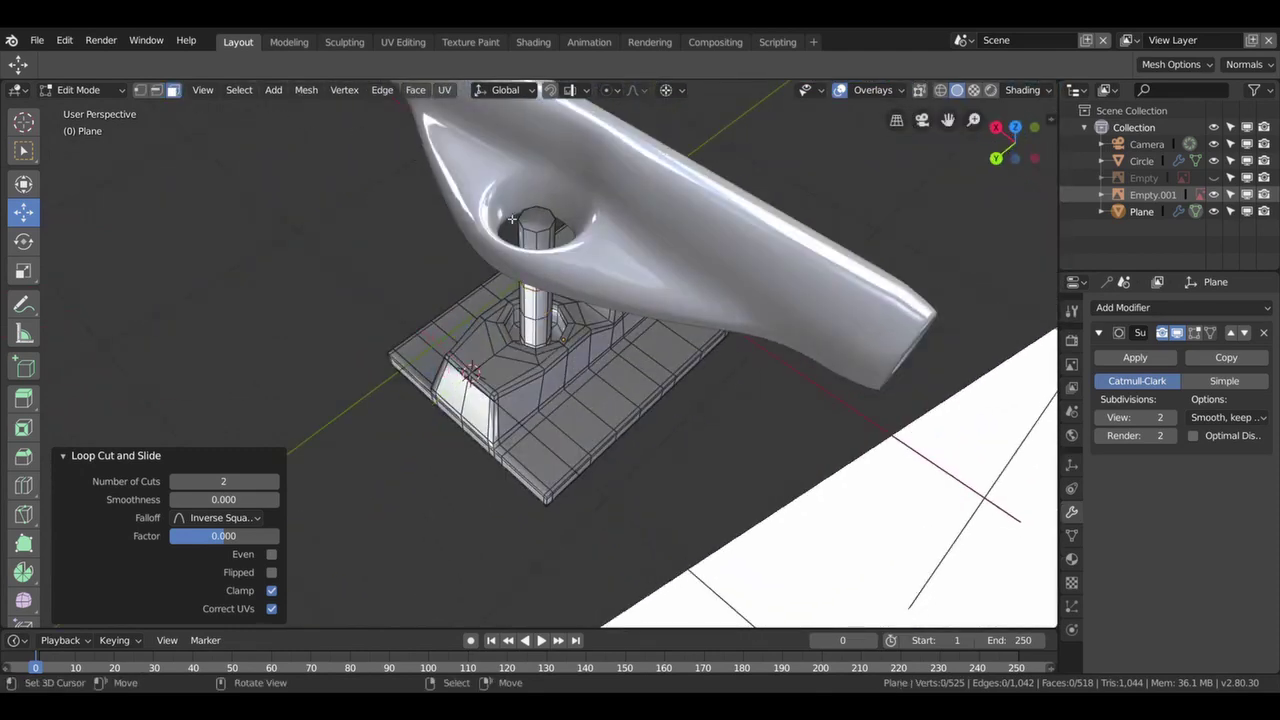
click(540, 220)
key(e)
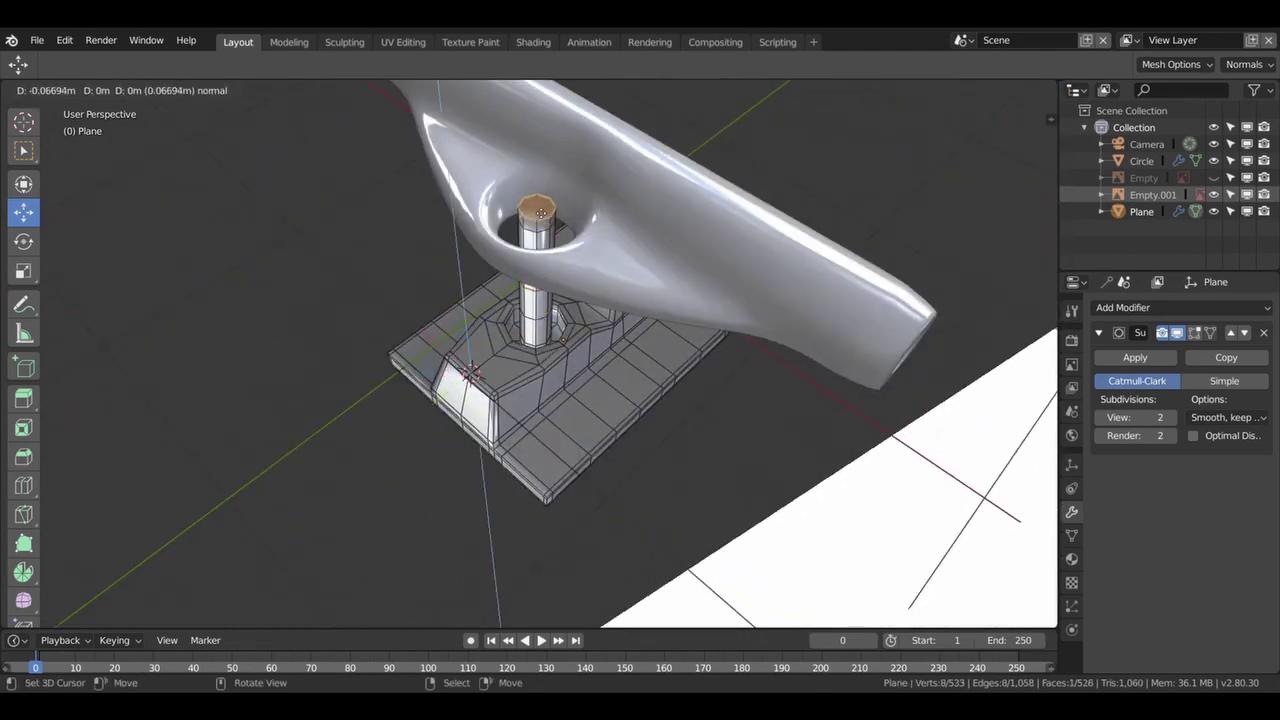
click(541, 197)
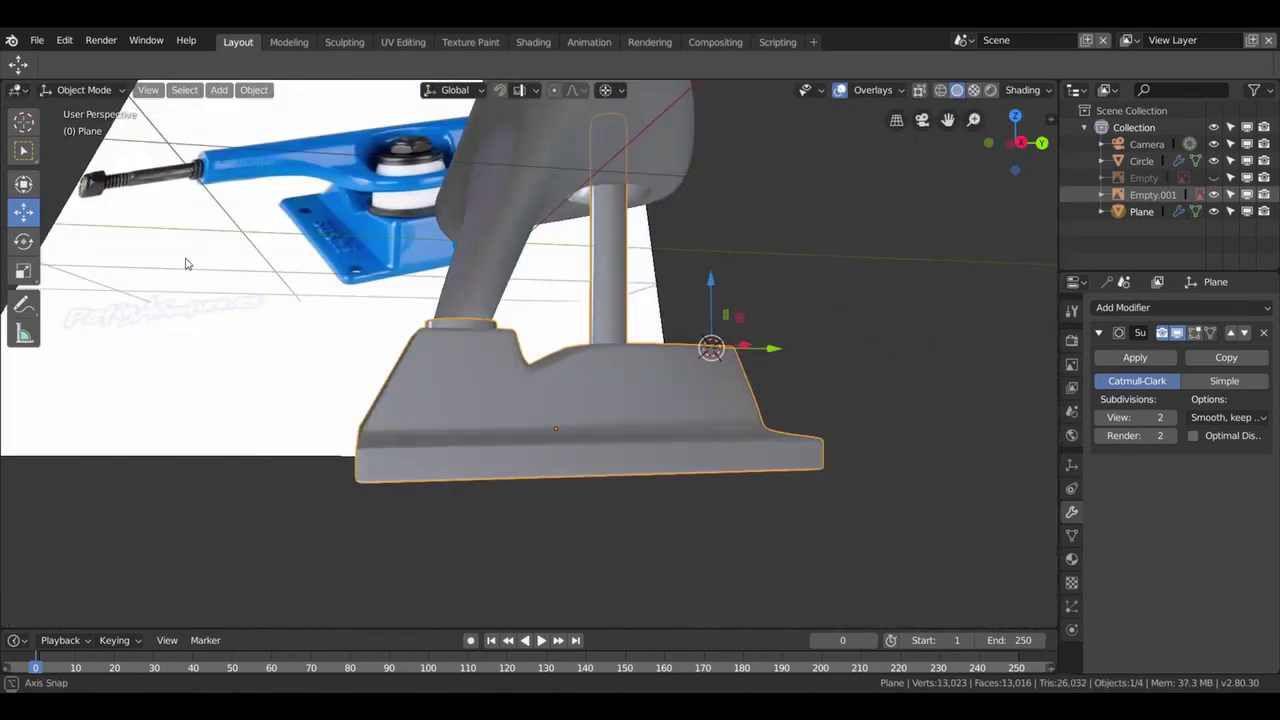
mouse_move(185, 263)
middle_down()
mouse_move(152, 285)
mouse_move(202, 288)
mouse_move(183, 286)
mouse_move(189, 271)
middle_up()
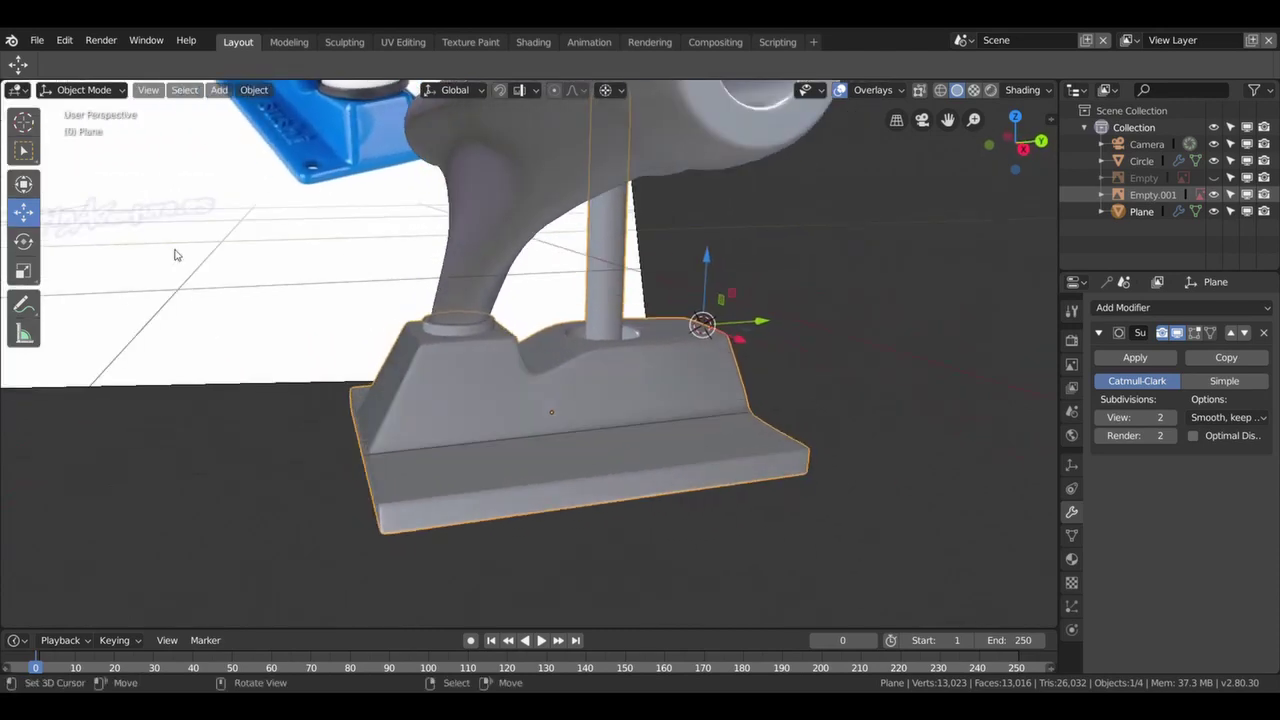
- Select the face path on the slope and edge-slide it along the surface
scroll(422, 255, down, 3)
mouse_move(422, 255)
middle_down()
mouse_move(558, 369)
mouse_move(533, 373)
mouse_move(520, 354)
mouse_move(542, 421)
mouse_move(522, 398)
middle_up()
key(Tab)
scroll(520, 354, up, 3)
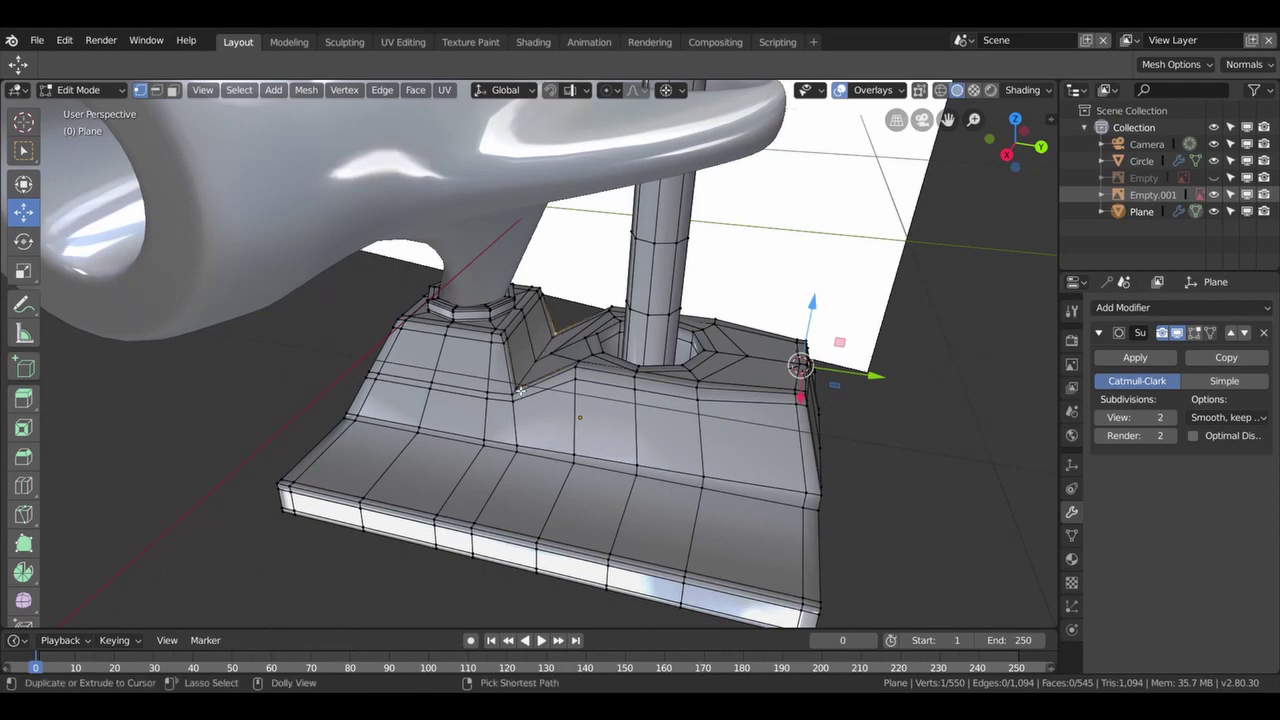
ctrl+shift+click(544, 377)
key(g)
key(g)
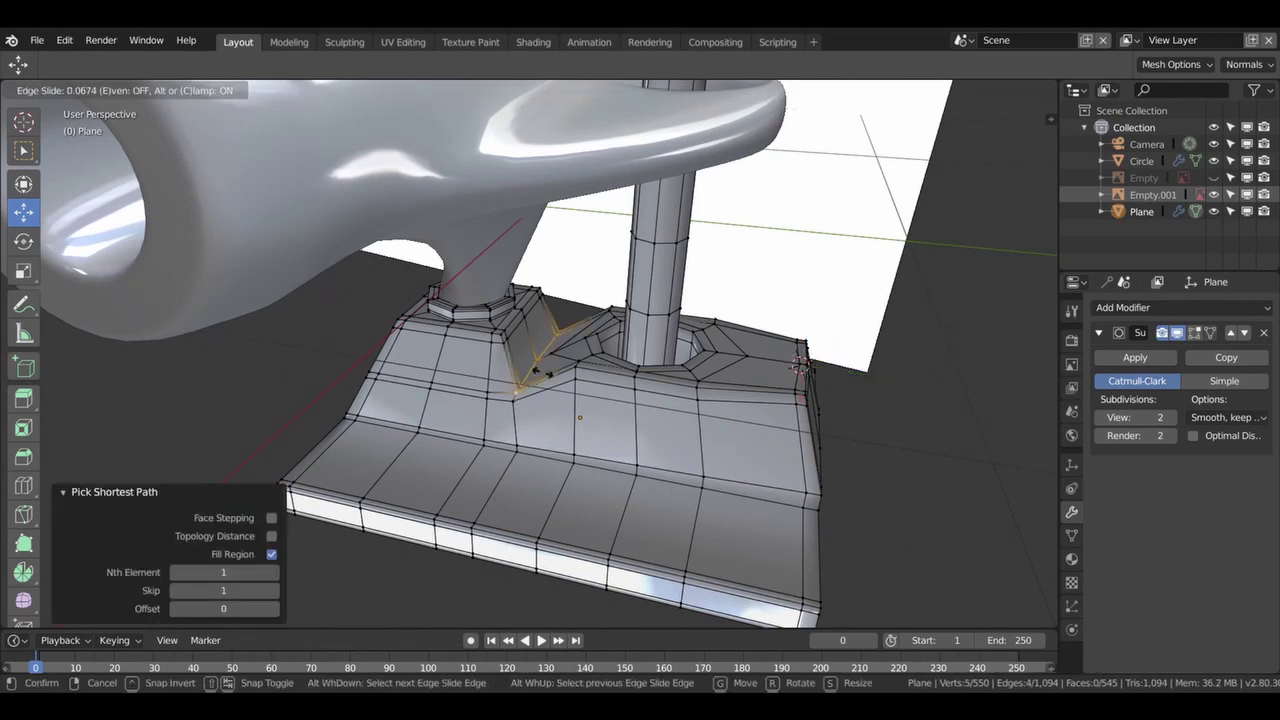
click(550, 372)
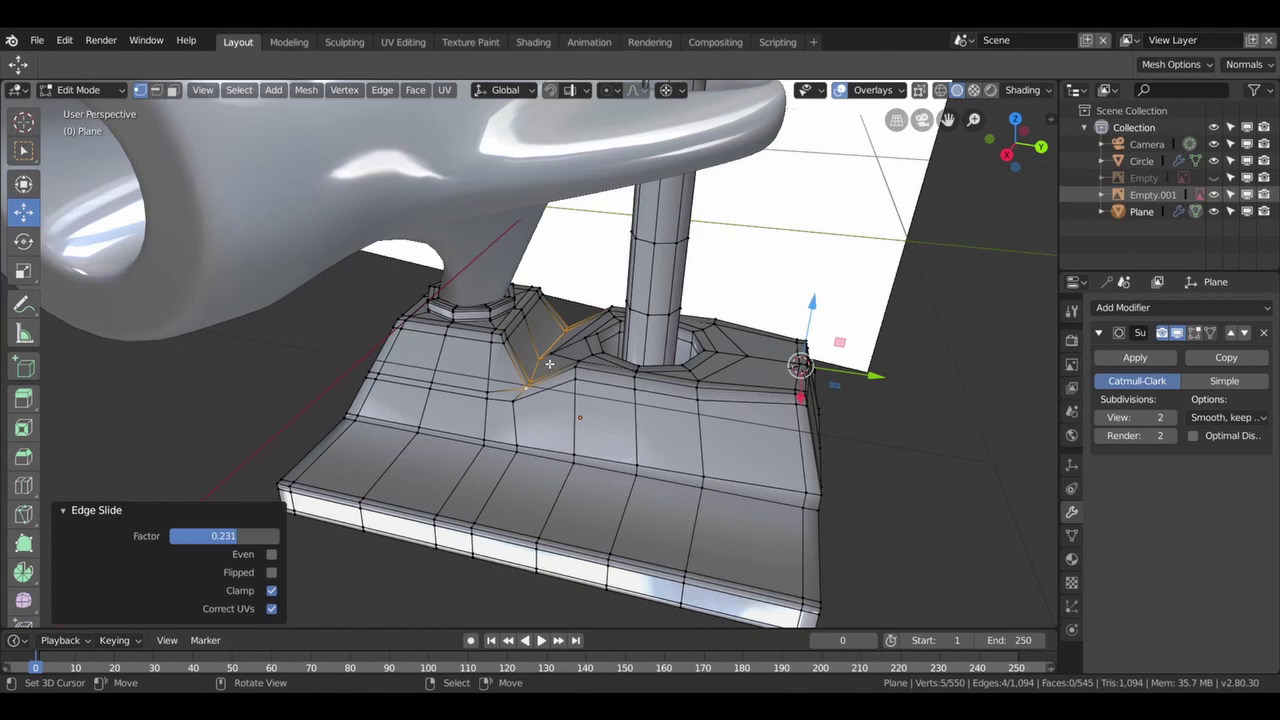
- Vertex-slide two vertices beside the socket, the last to factor 0.662
click(550, 364)
middle_drag(550, 364, 584, 372)
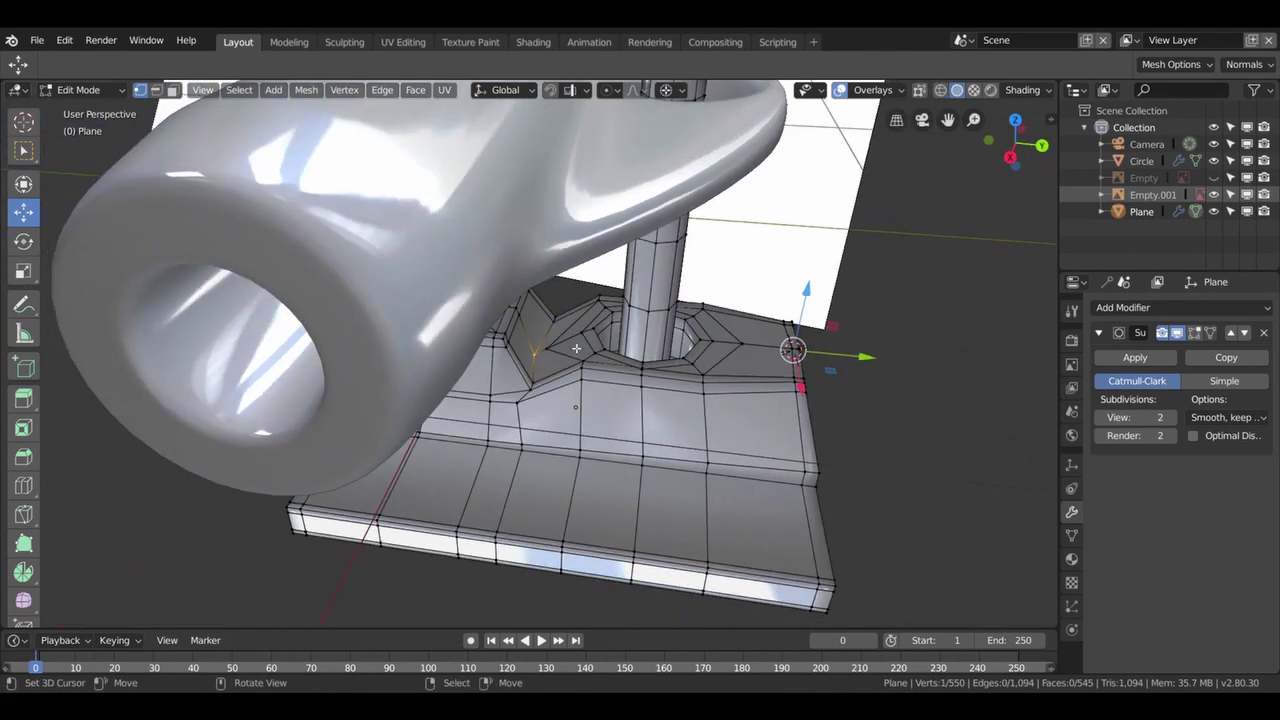
key(g)
key(g)
click(570, 346)
key(g)
key(g)
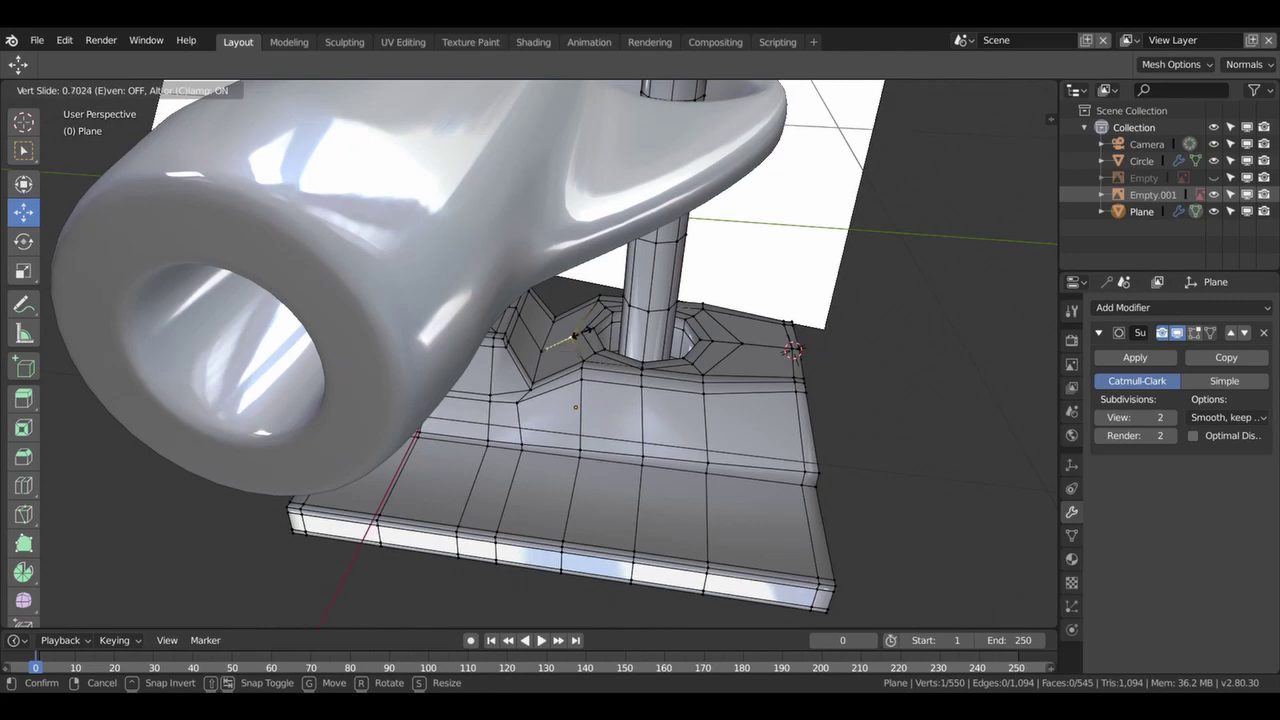
click(584, 337)
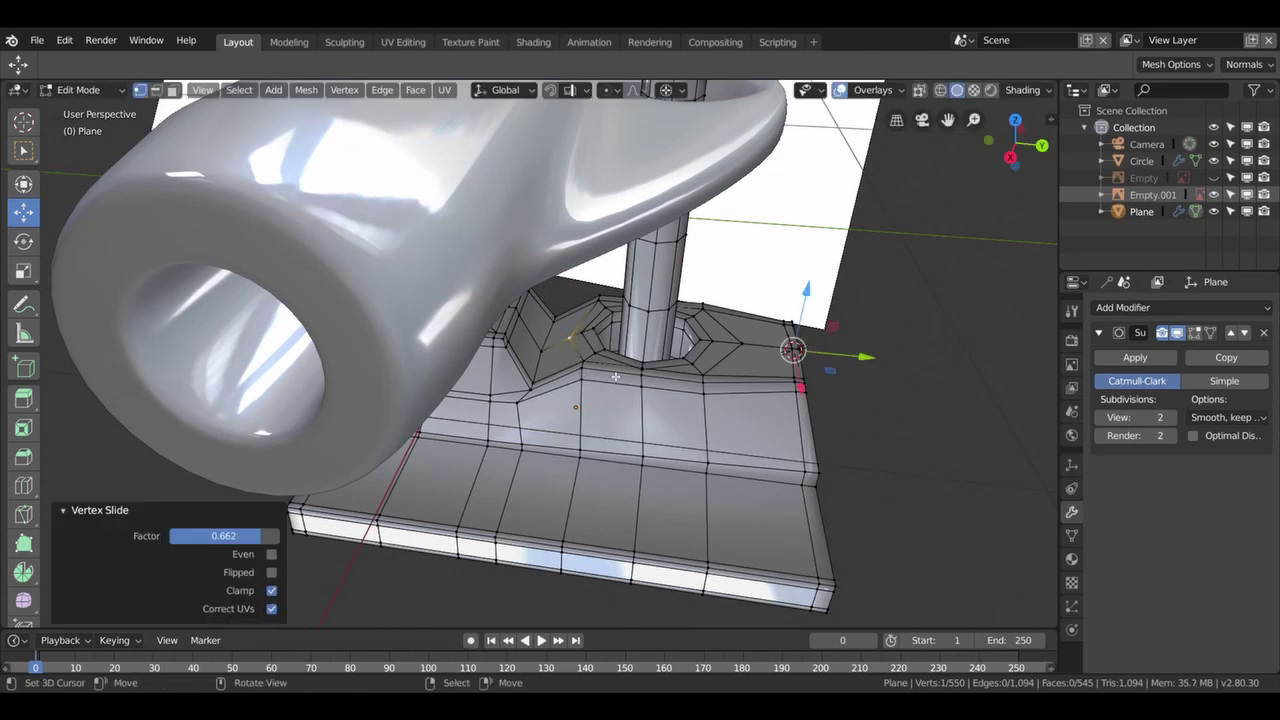
key(Tab)
mouse_move(615, 376)
middle_down()
mouse_move(633, 342)
mouse_move(590, 368)
mouse_move(627, 347)
mouse_move(496, 370)
middle_up()
key(Tab)
scroll(627, 376, down, 5)
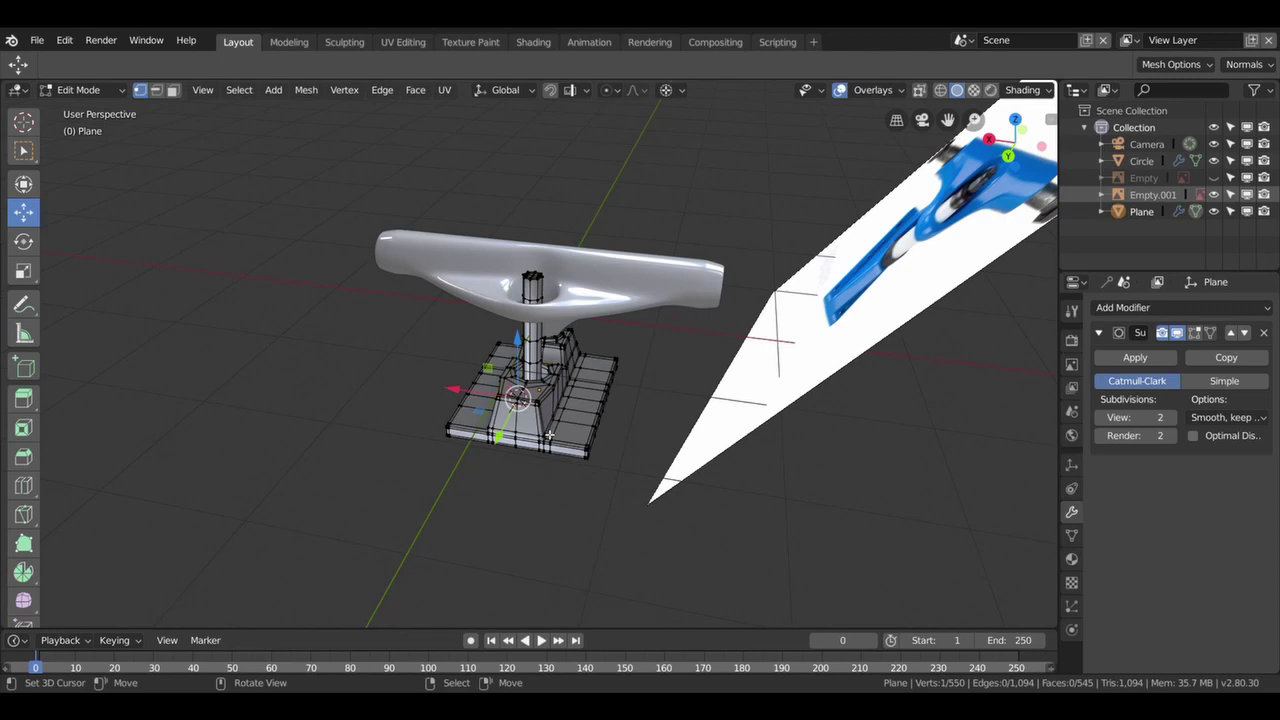
- Return to Object Mode and frame the smoothed baseplate and hanger beside the blue truck reference
key(Tab)
mouse_move(549, 435)
middle_down()
mouse_move(583, 406)
mouse_move(327, 393)
middle_up()
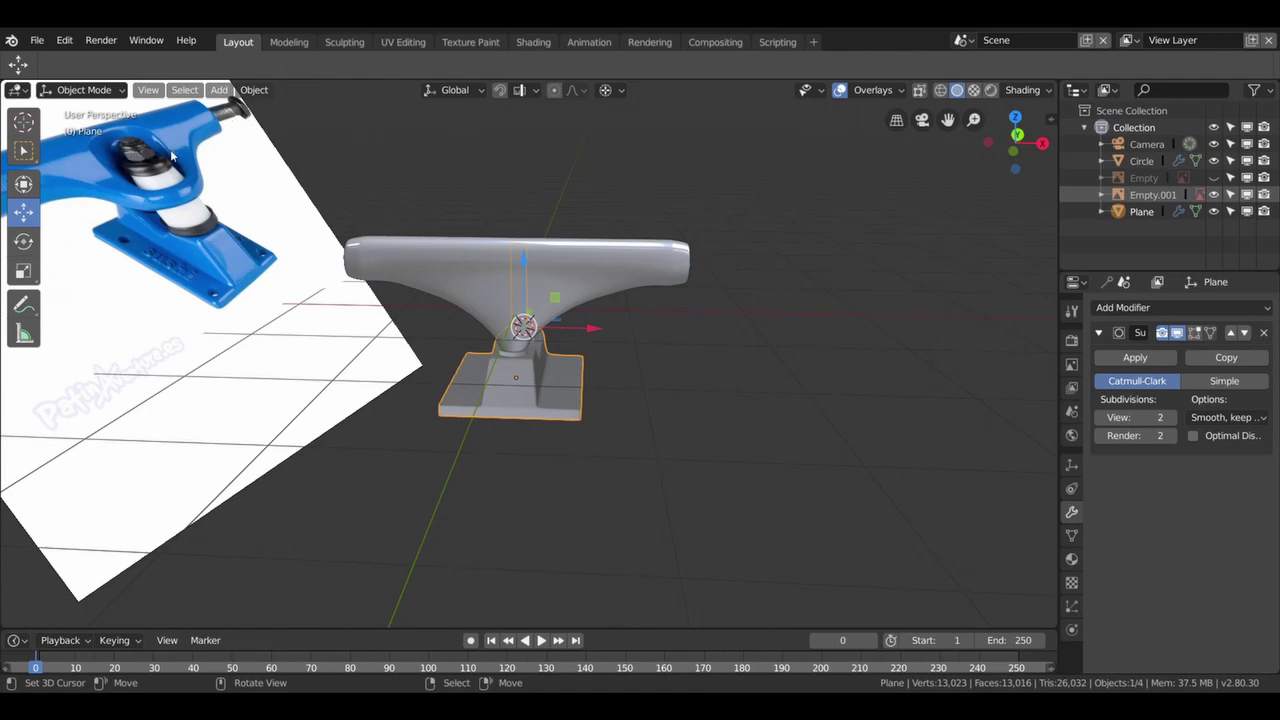
scroll(342, 448, down, 2)
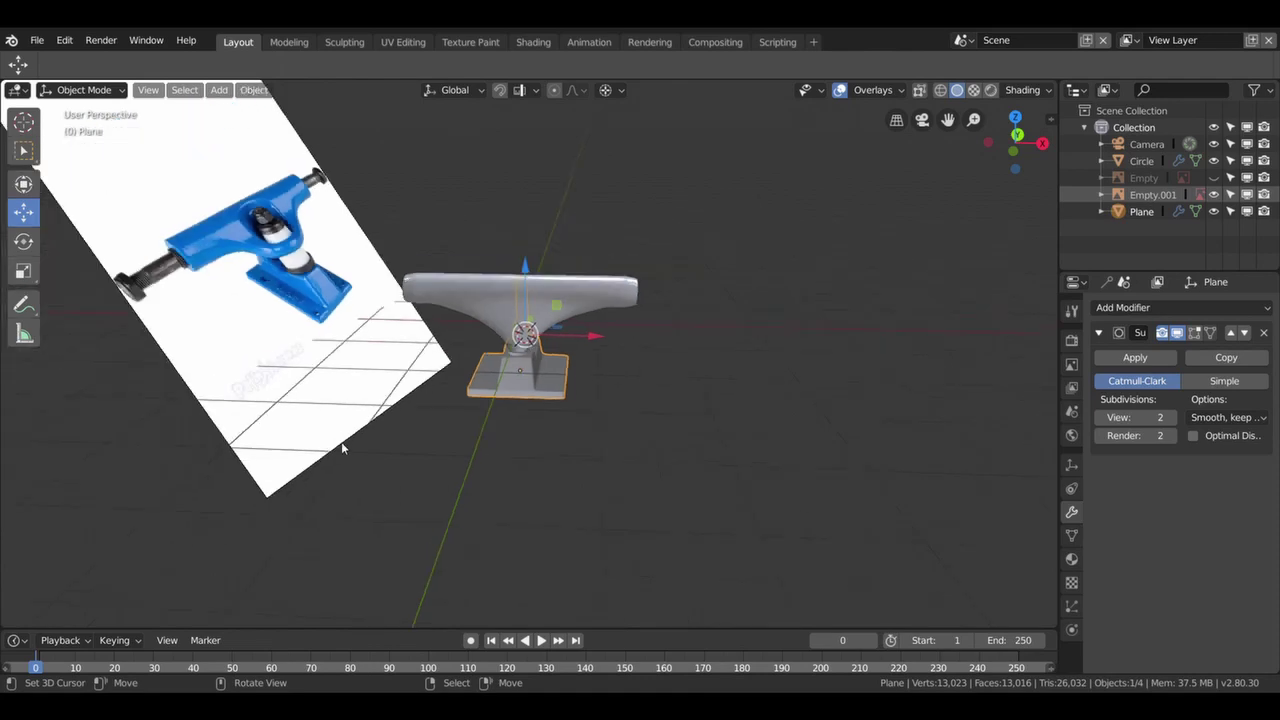
scroll(342, 448, down, 1)
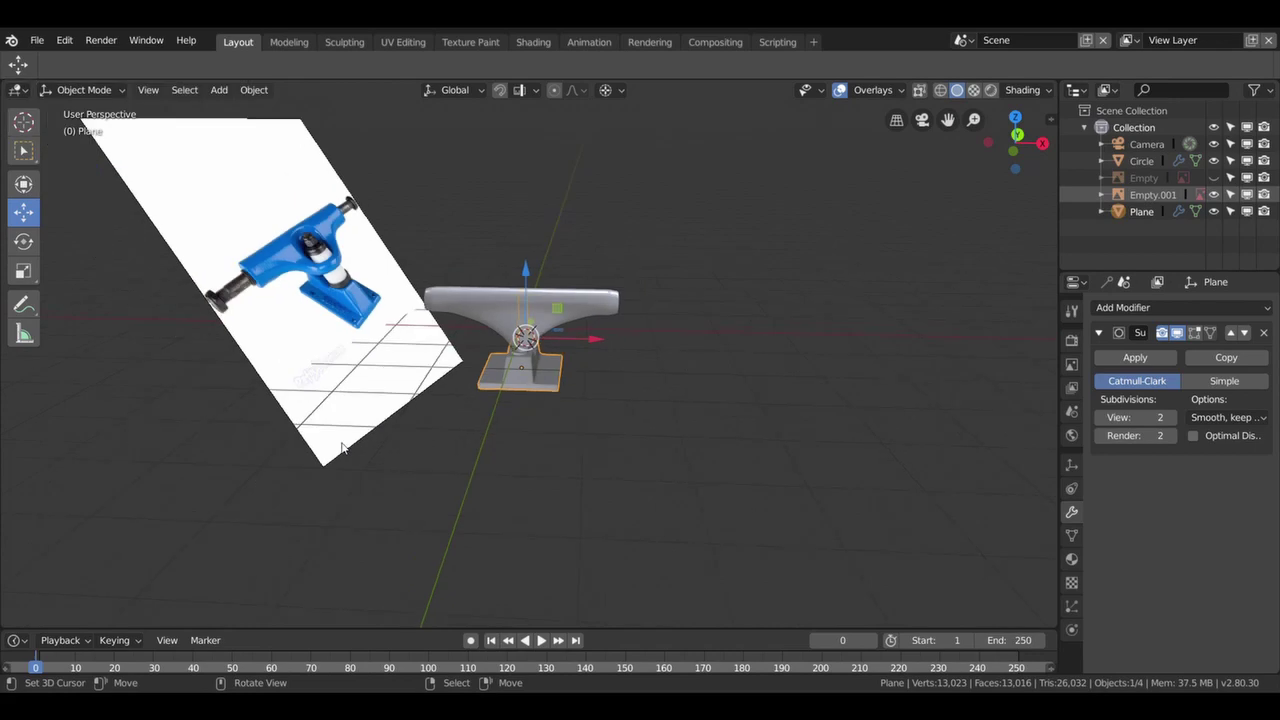